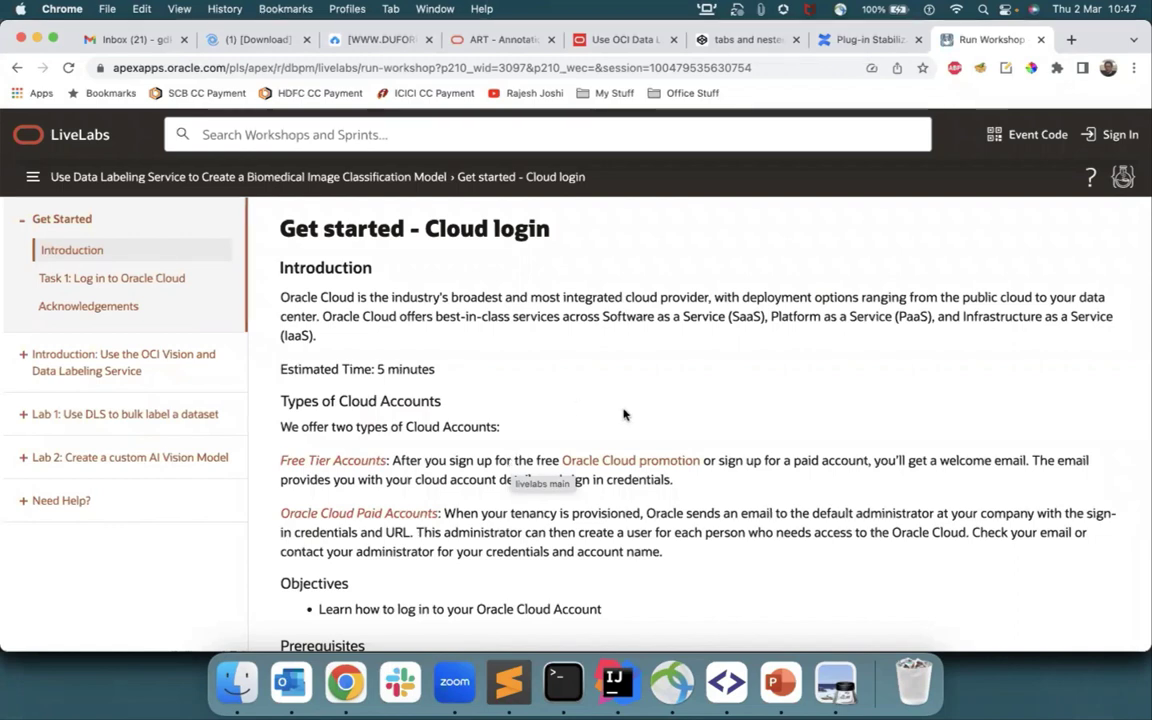
Read the Get started - Cloud login page, covering account types, prerequisites and every sign-in stage under Task 1: Log in to Oracle Cloud
scroll(488, 442, "down", 3)
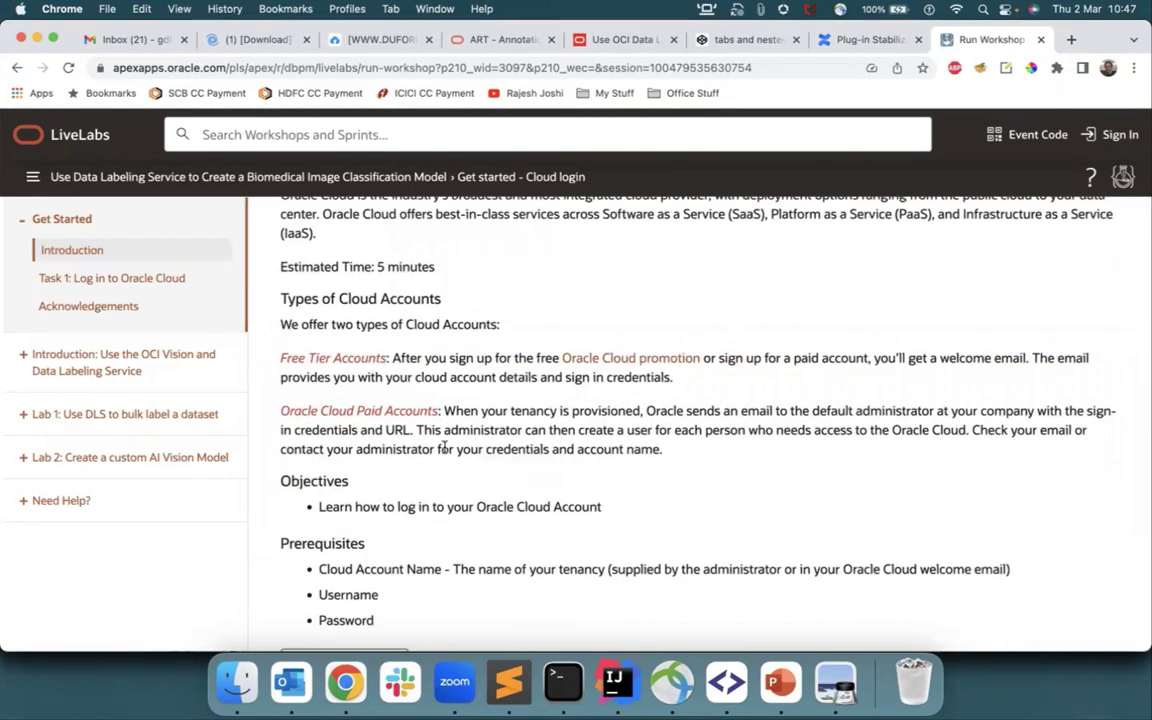
scroll(452, 462, "down", 4)
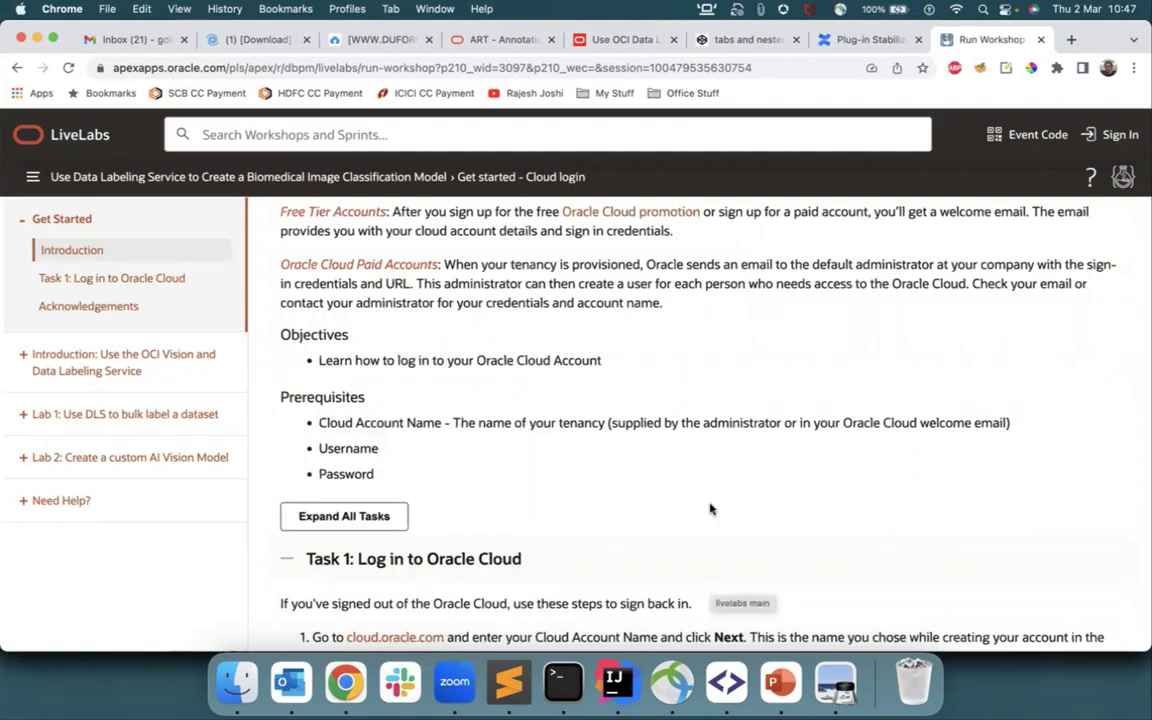
scroll(710, 585, "down", 8)
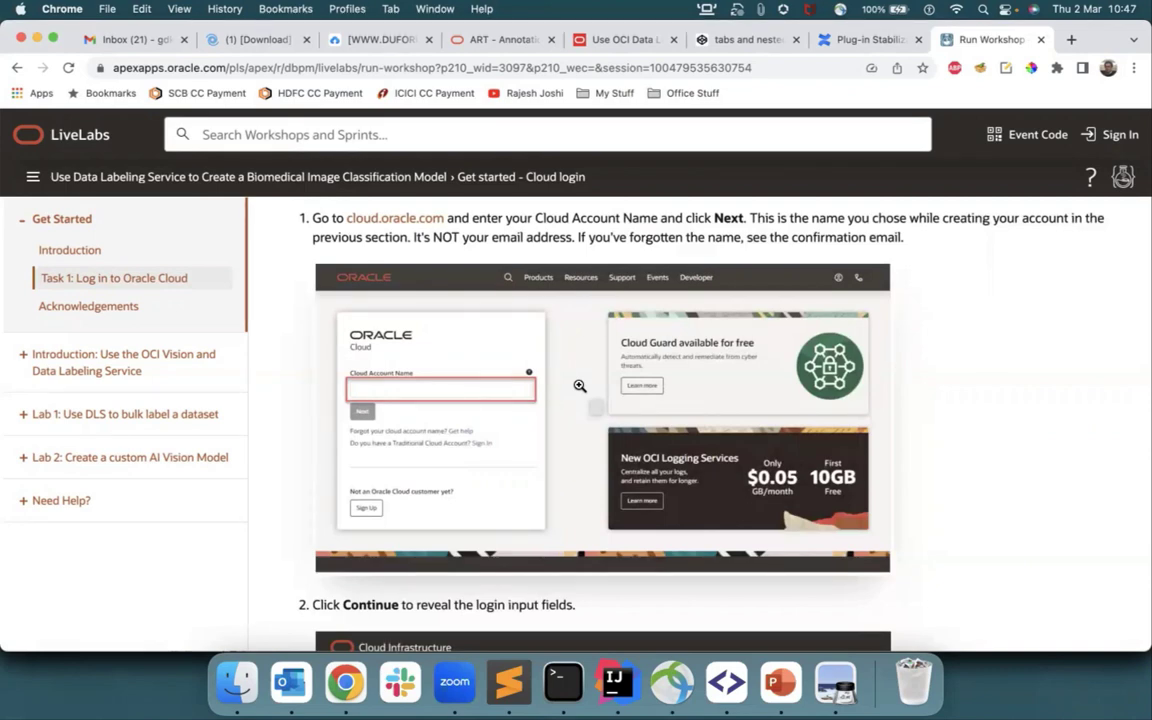
scroll(580, 385, "down", 3)
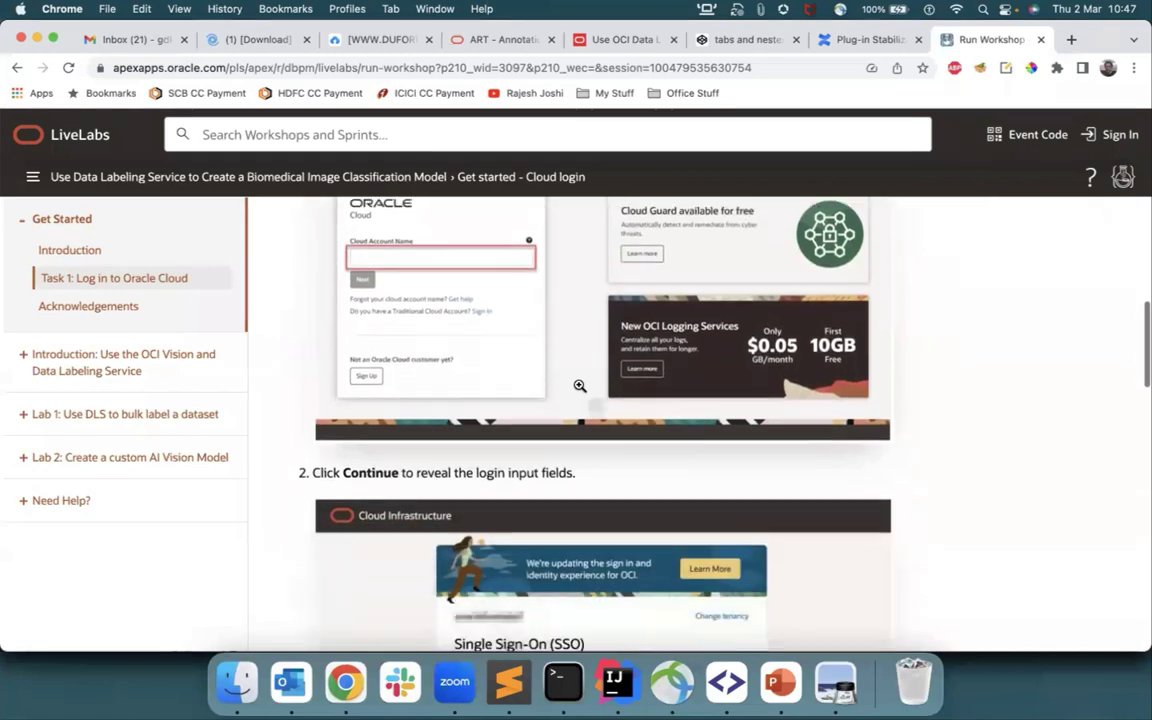
scroll(580, 385, "up", 2)
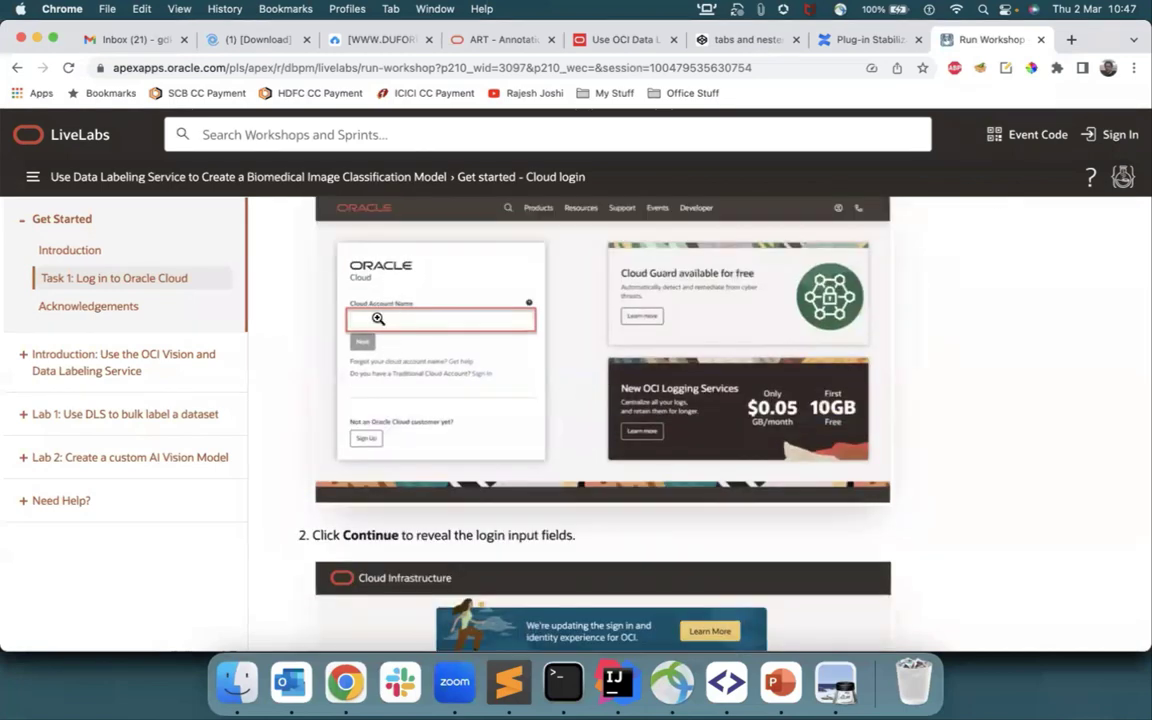
scroll(430, 370, "down", 5)
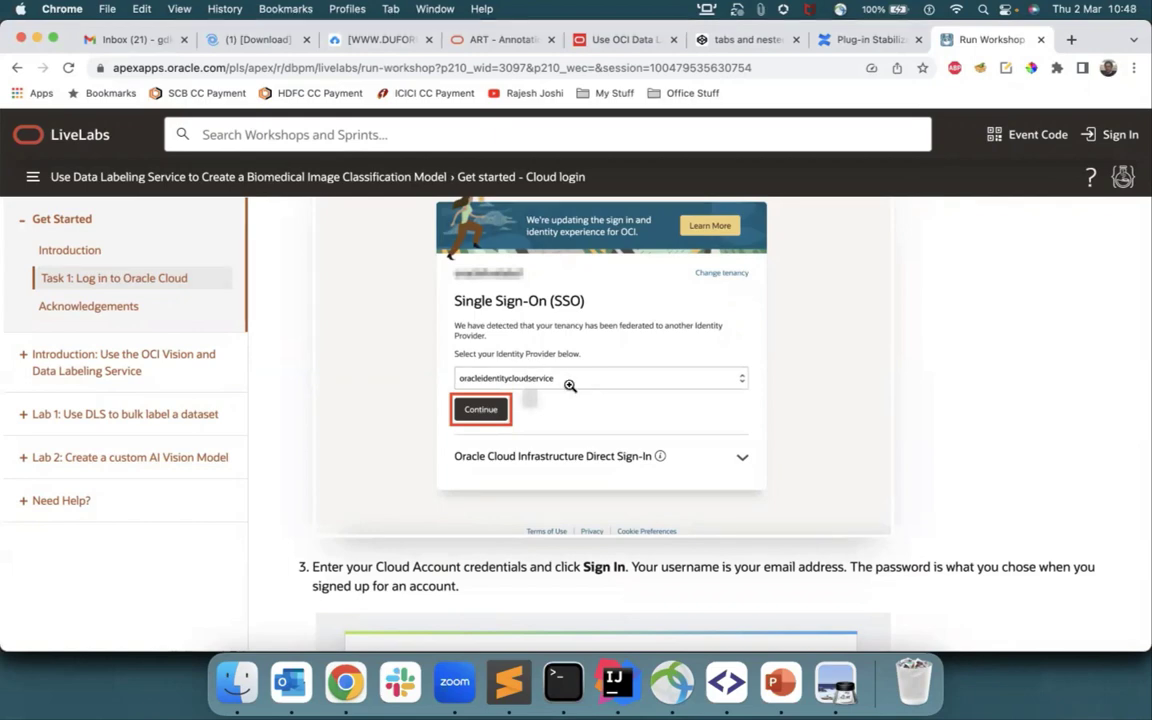
scroll(583, 440, "down", 8)
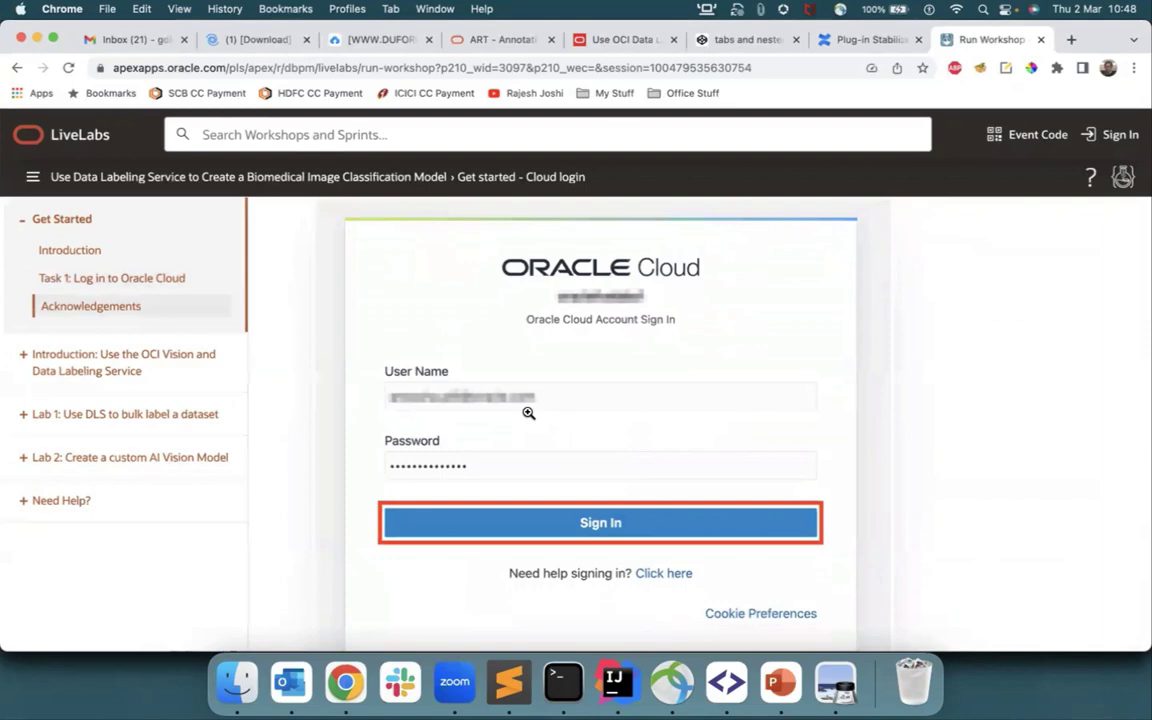
scroll(521, 434, "down", 3)
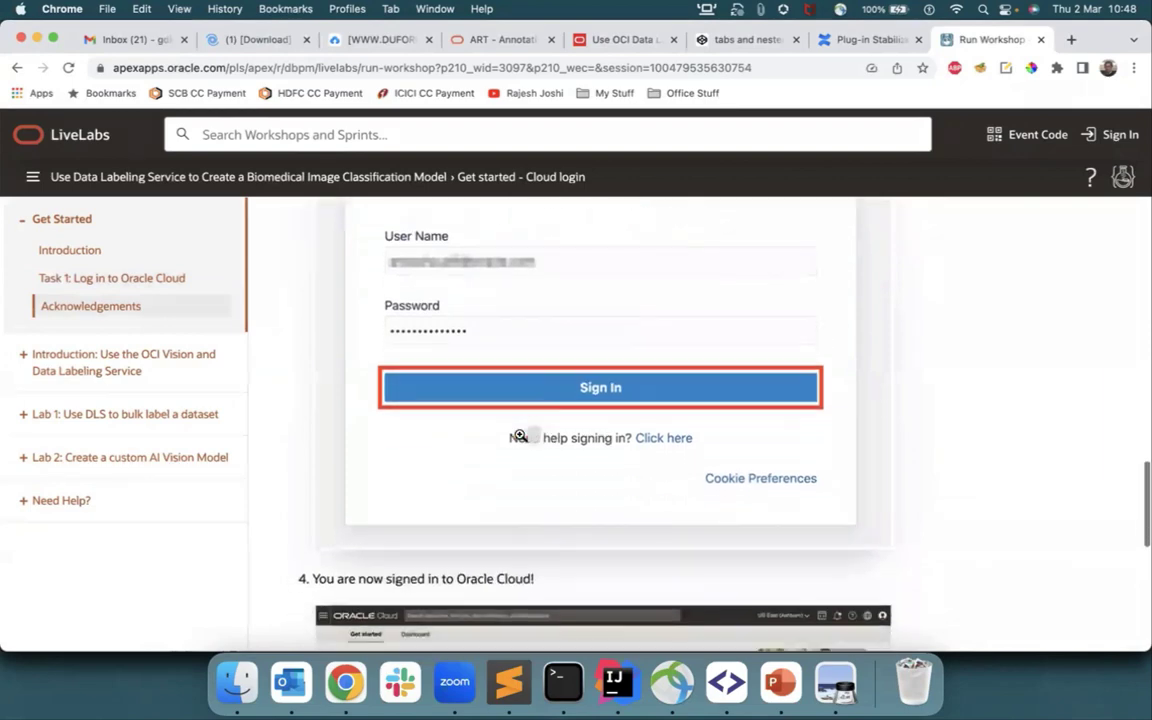
scroll(520, 436, "down", 6)
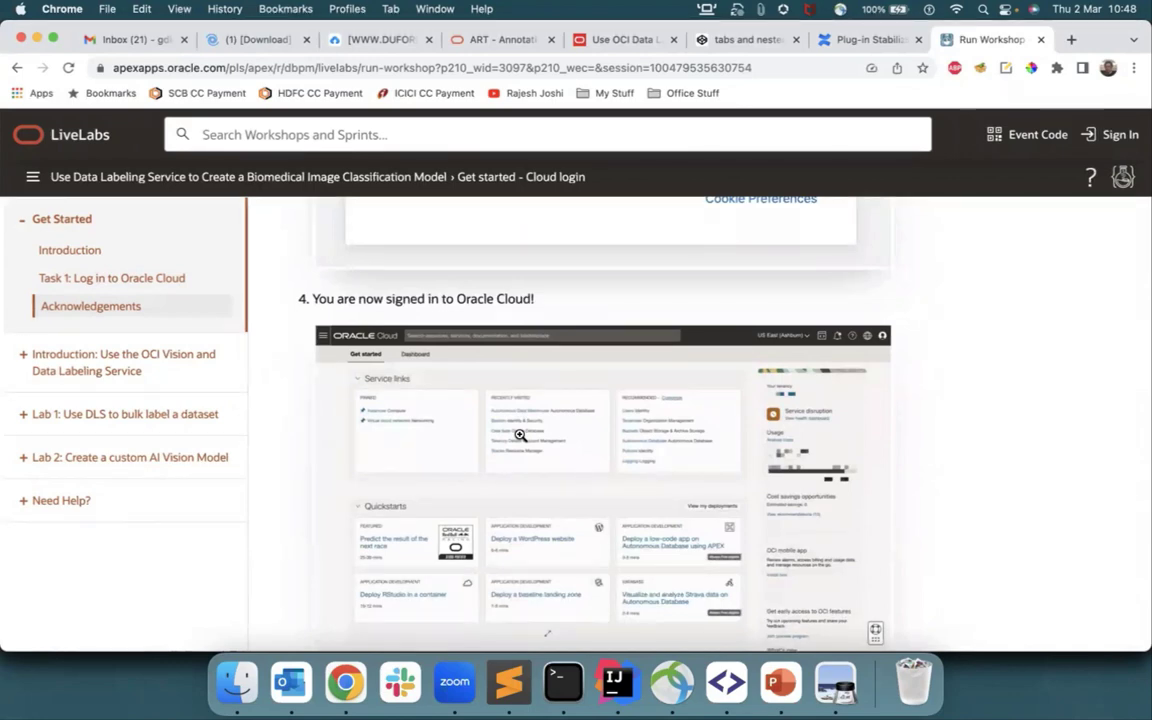
scroll(520, 434, "down", 3)
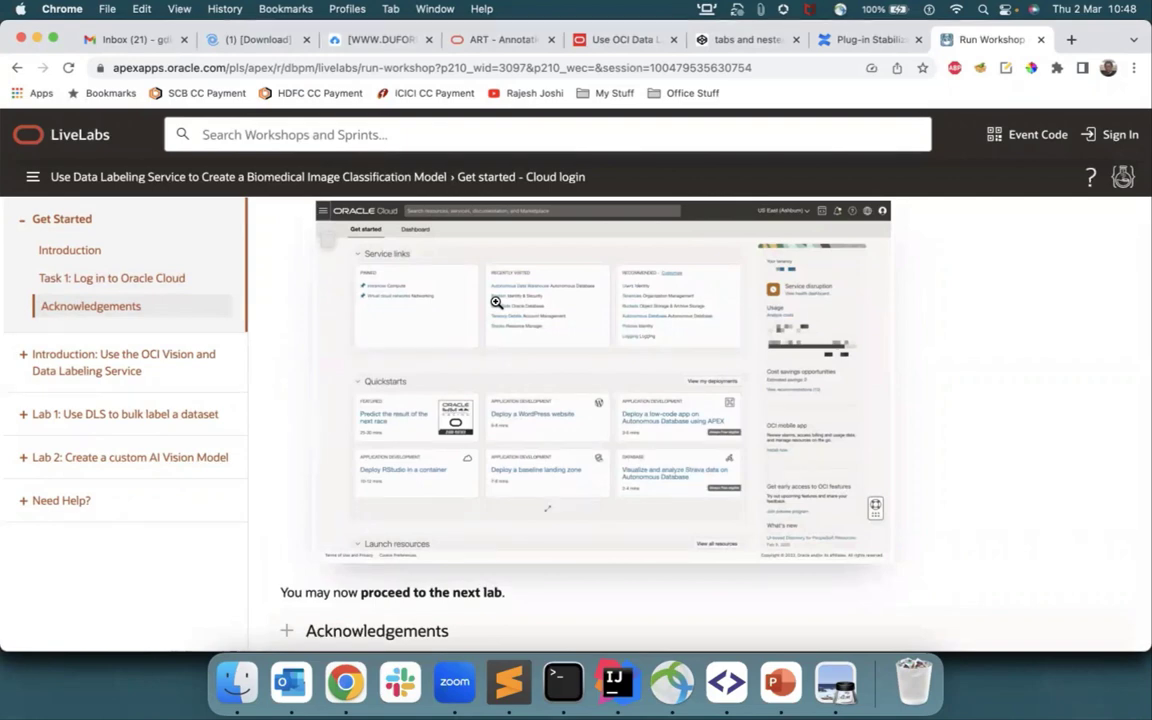
scroll(496, 302, "down", 3)
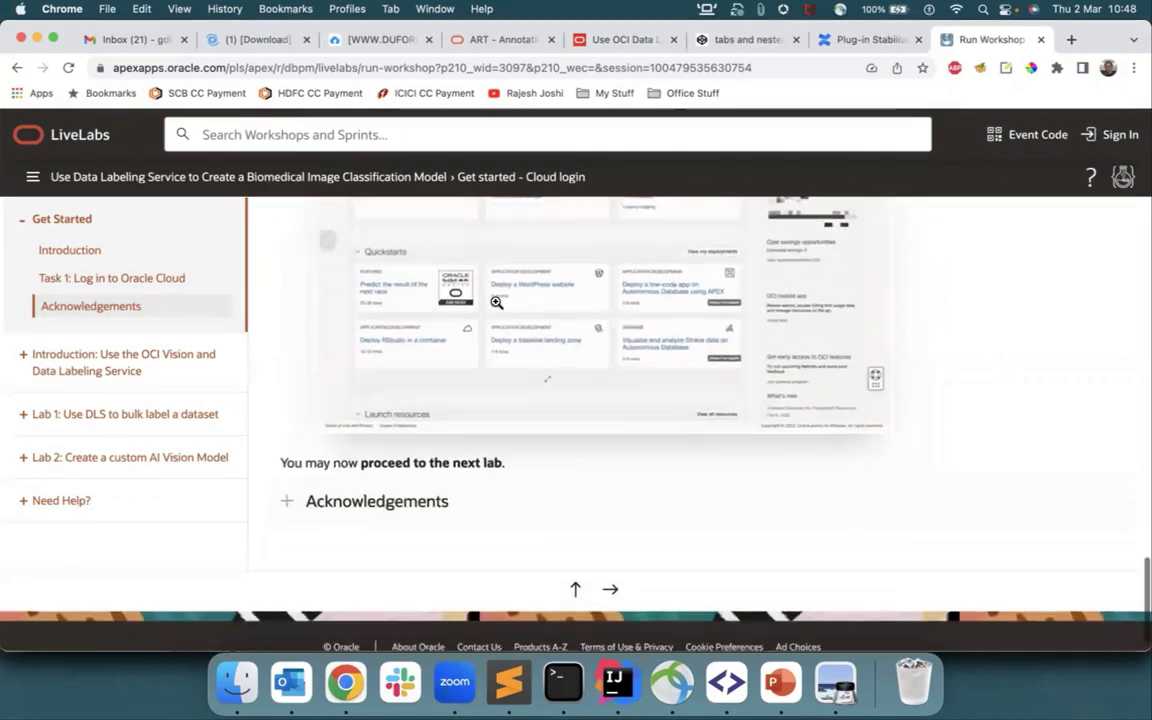
Open the workshop section "Introduction: Use the OCI Vision and Data Labeling Service" and look through it
left_click(88, 358)
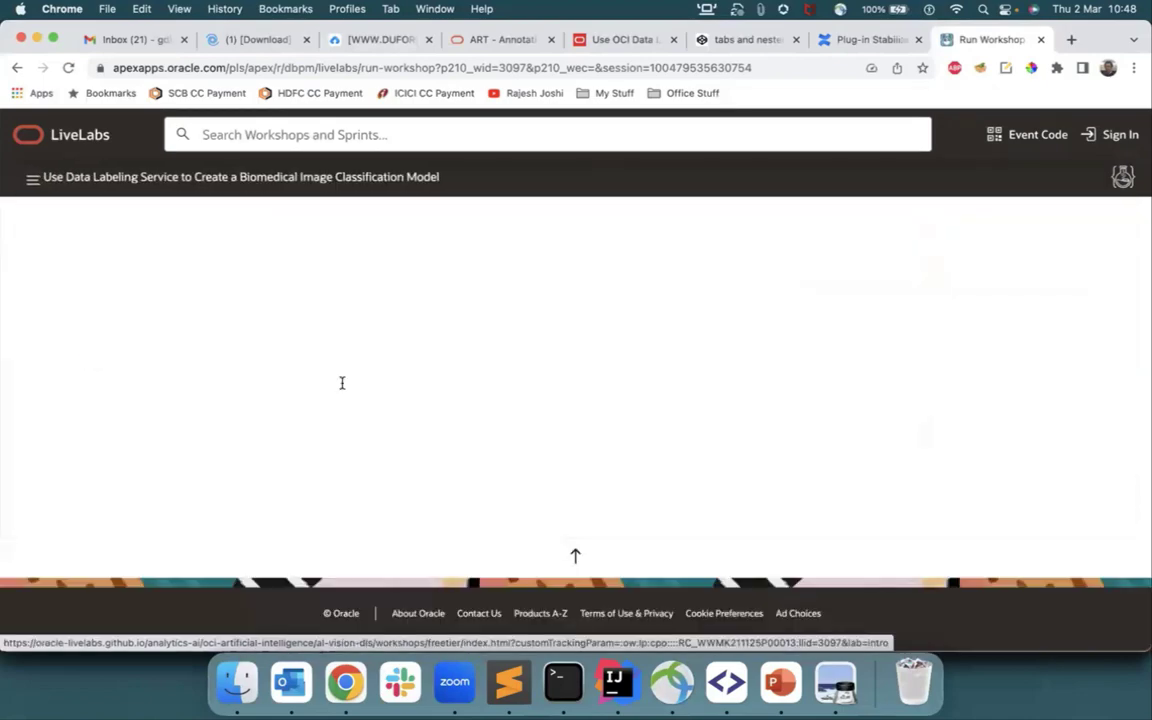
scroll(508, 480, "down", 3)
scroll(508, 480, "up", 1)
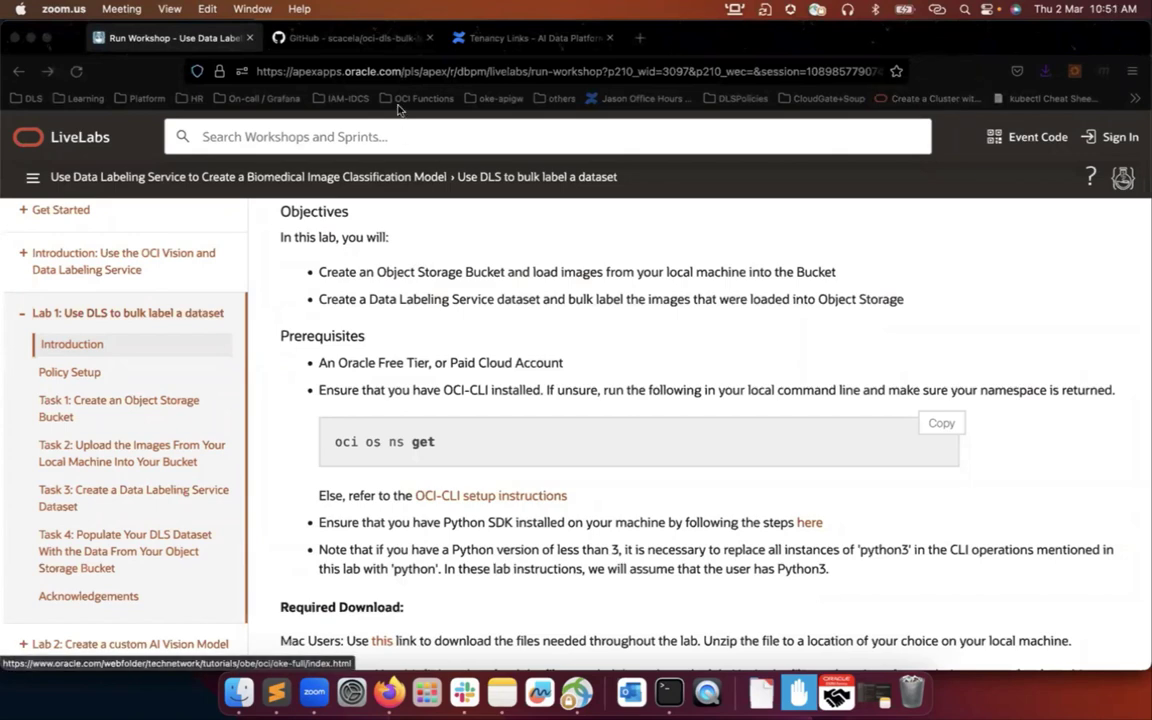
Start downloading the lab's training data through the Mac users link and cancel the transfer
left_click(446, 70)
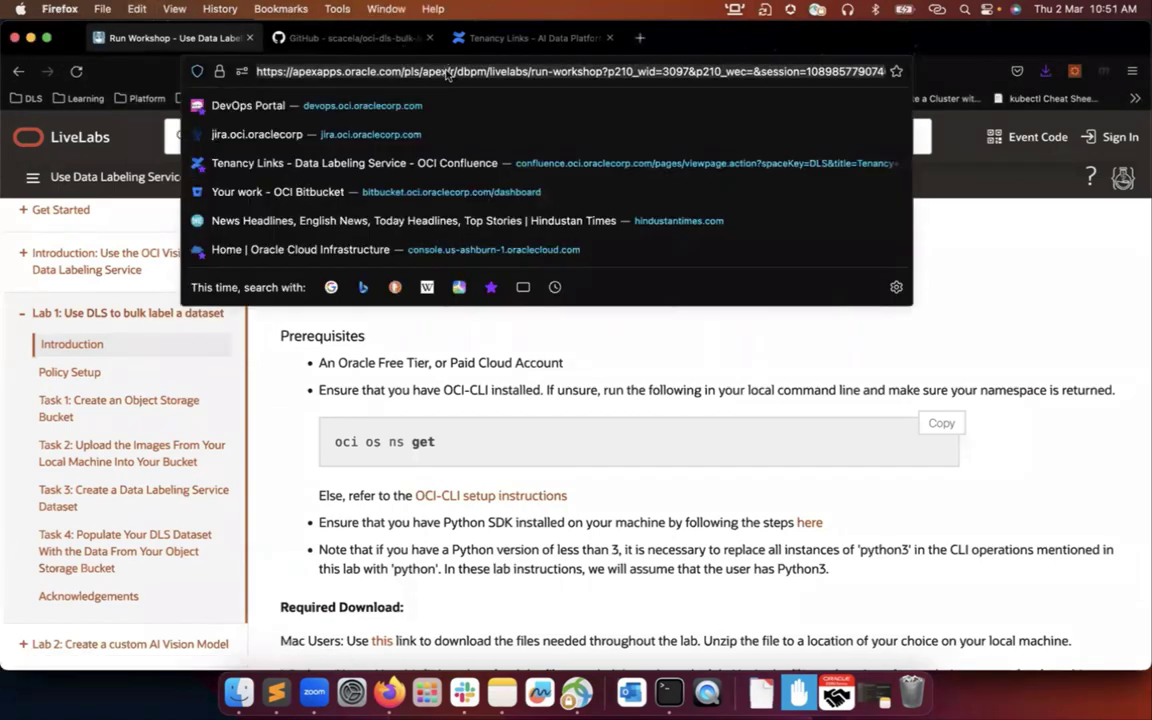
key("Escape")
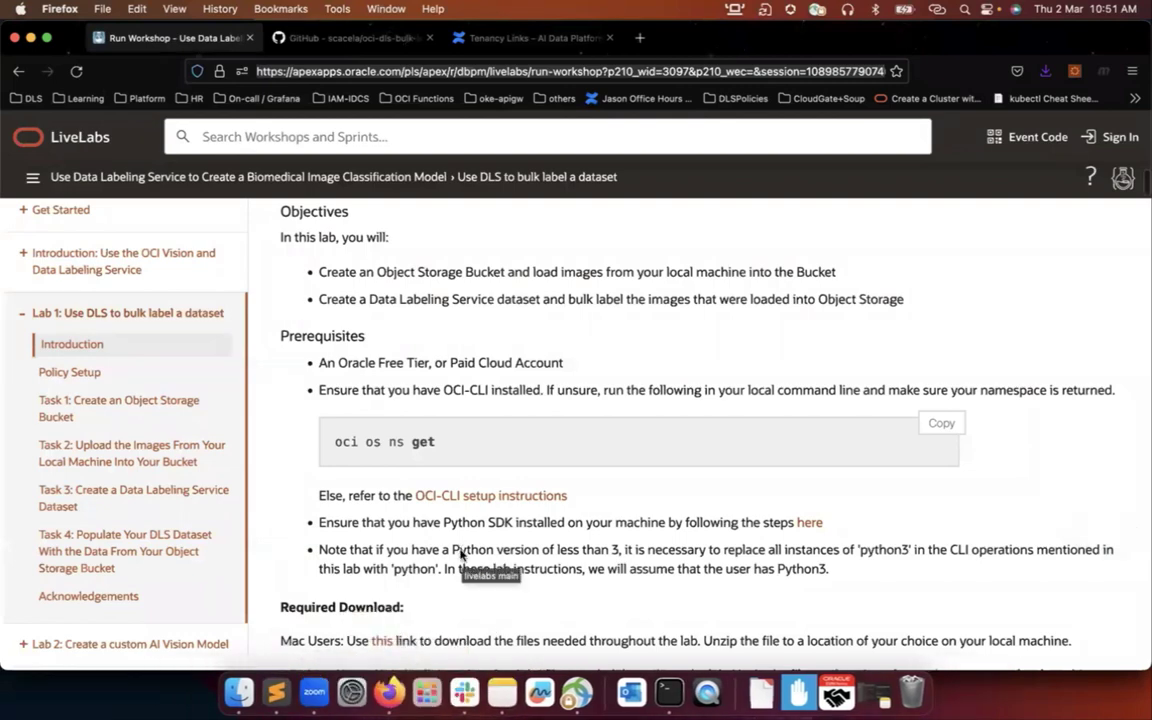
left_click(372, 641)
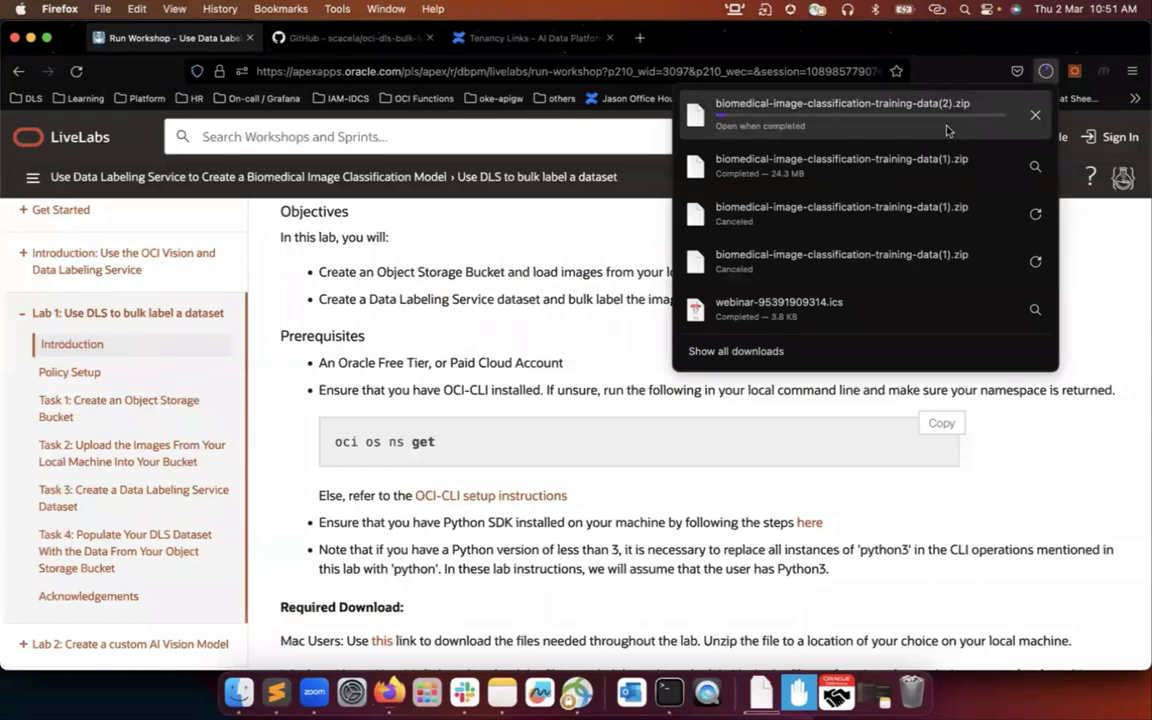
left_click(1030, 118)
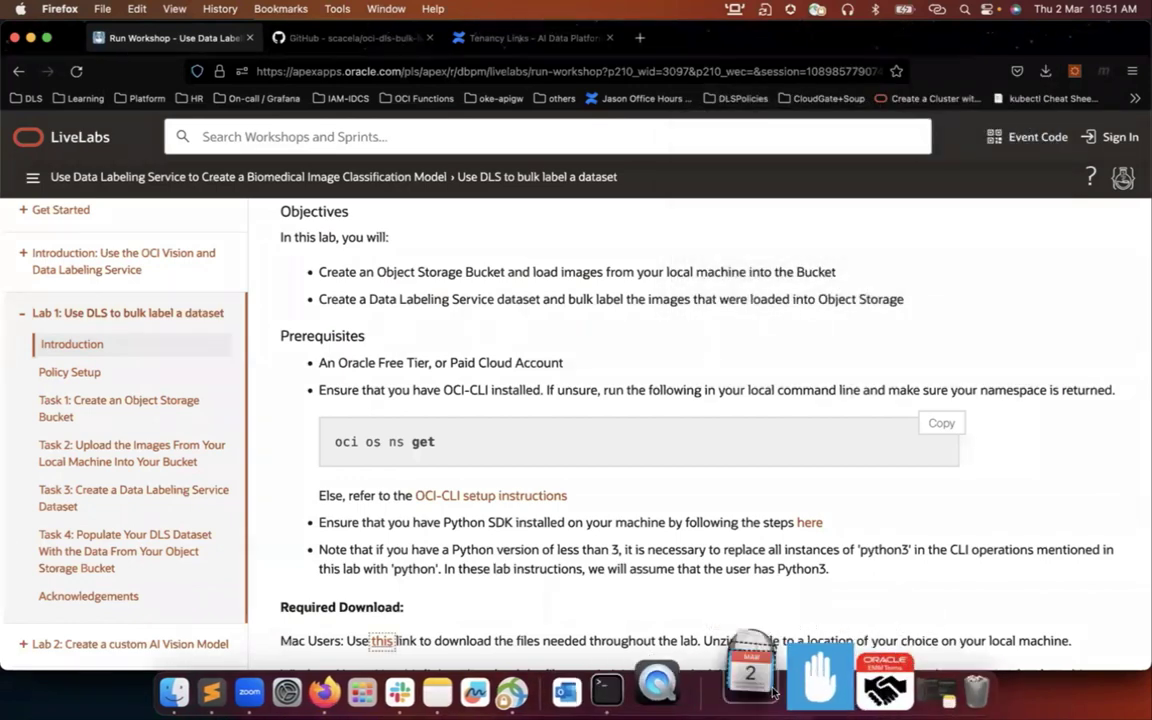
Open the Downloads folder in Finder and select the Biomedical Image Classification- Training Data folder
left_click(775, 690)
left_click(830, 113)
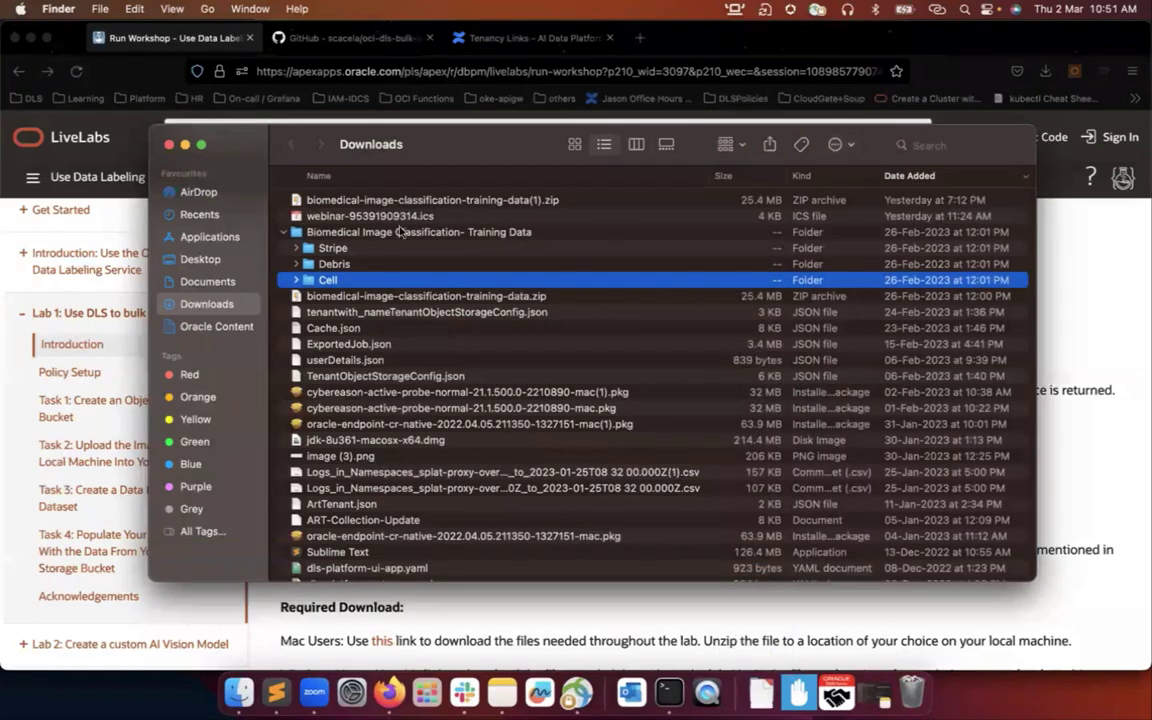
left_click(388, 232)
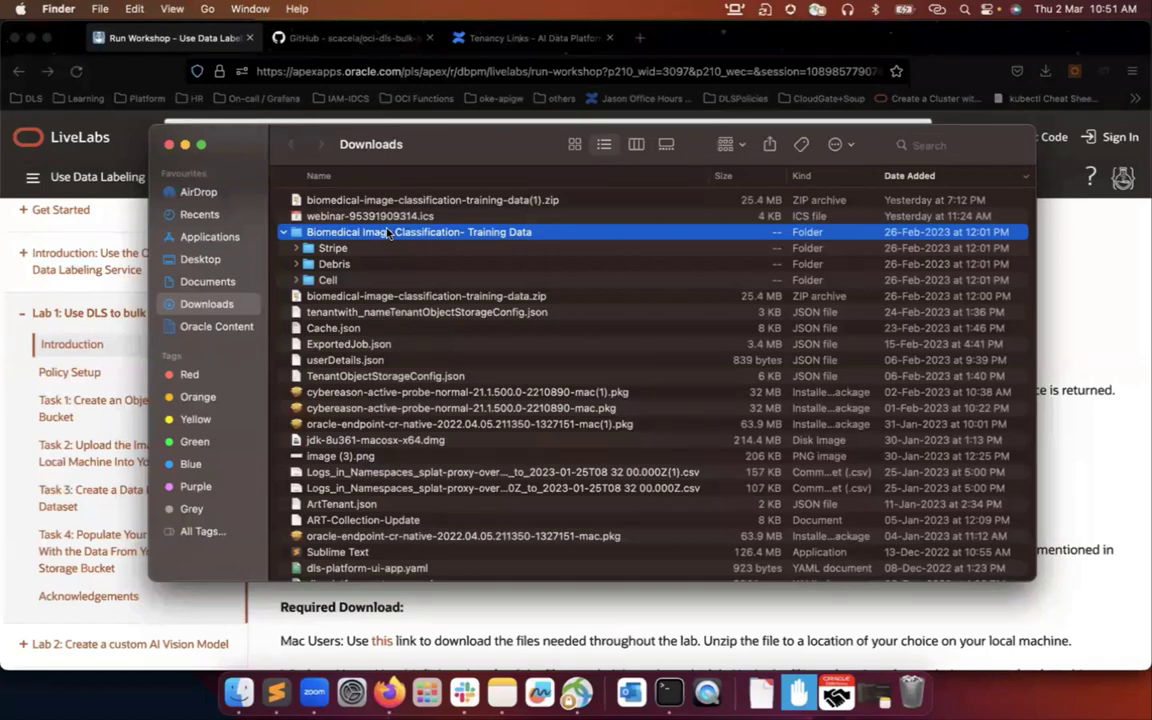
Go through the Stripe, Debris and Cell subfolders inside the training data folder
left_click(376, 249)
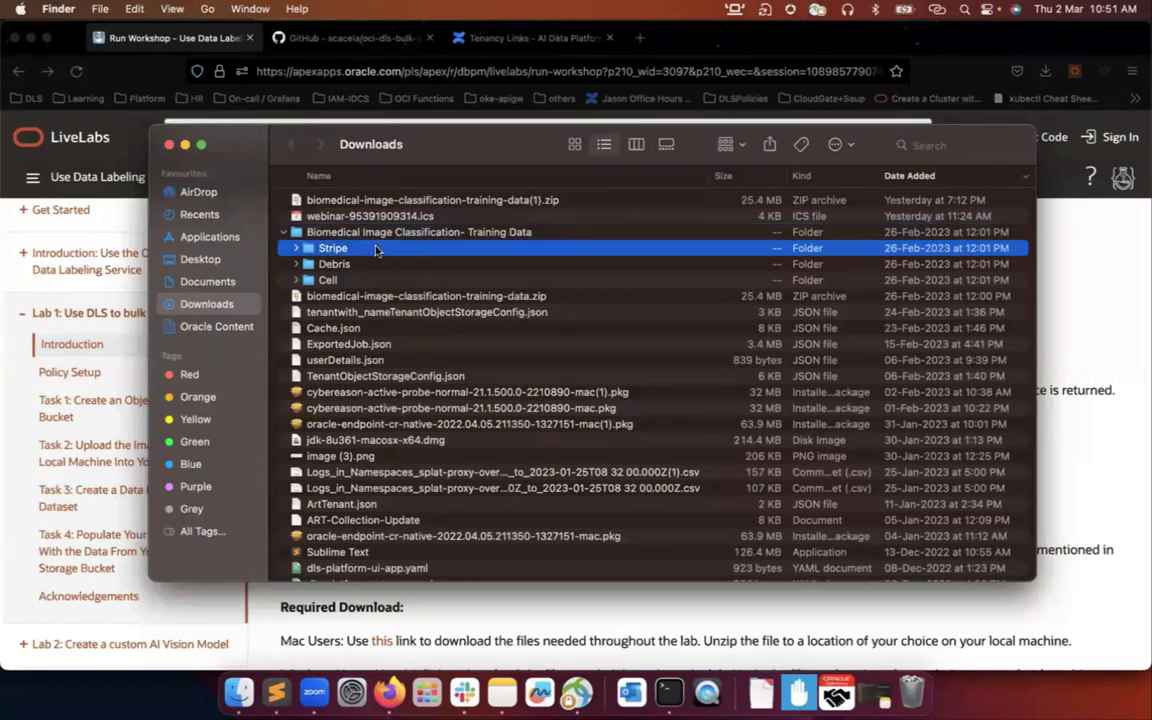
key("Up")
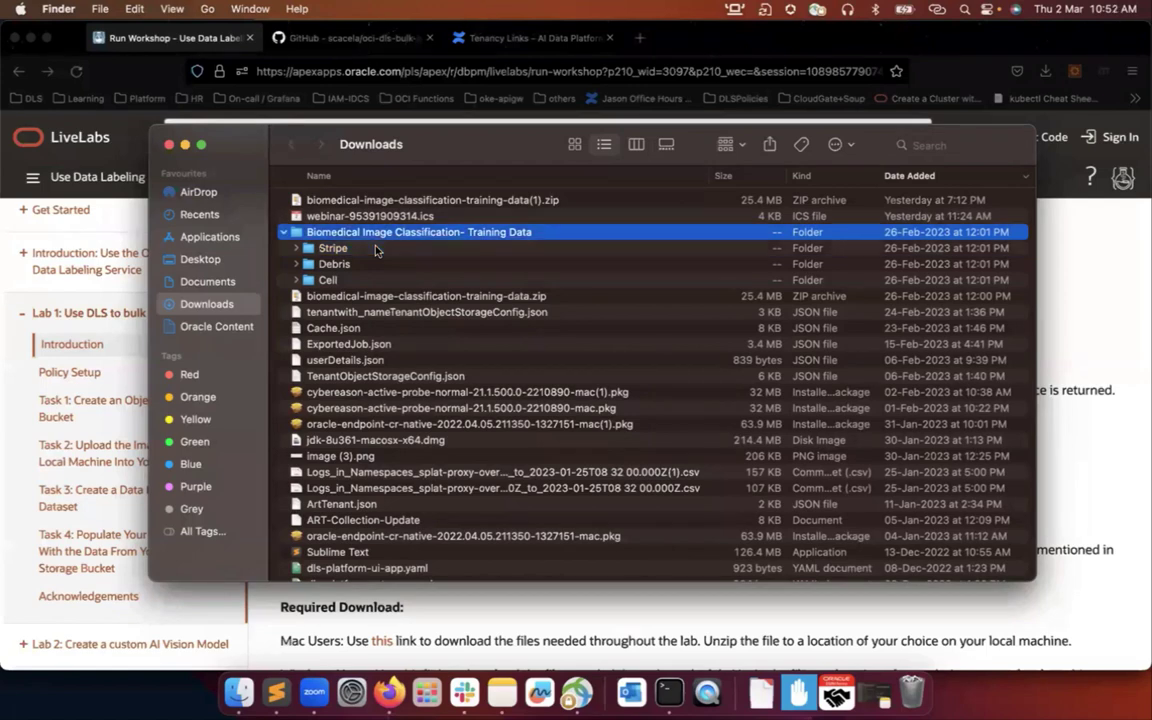
key("Down")
key("Down")
key("Down")
key("Up")
key("Up")
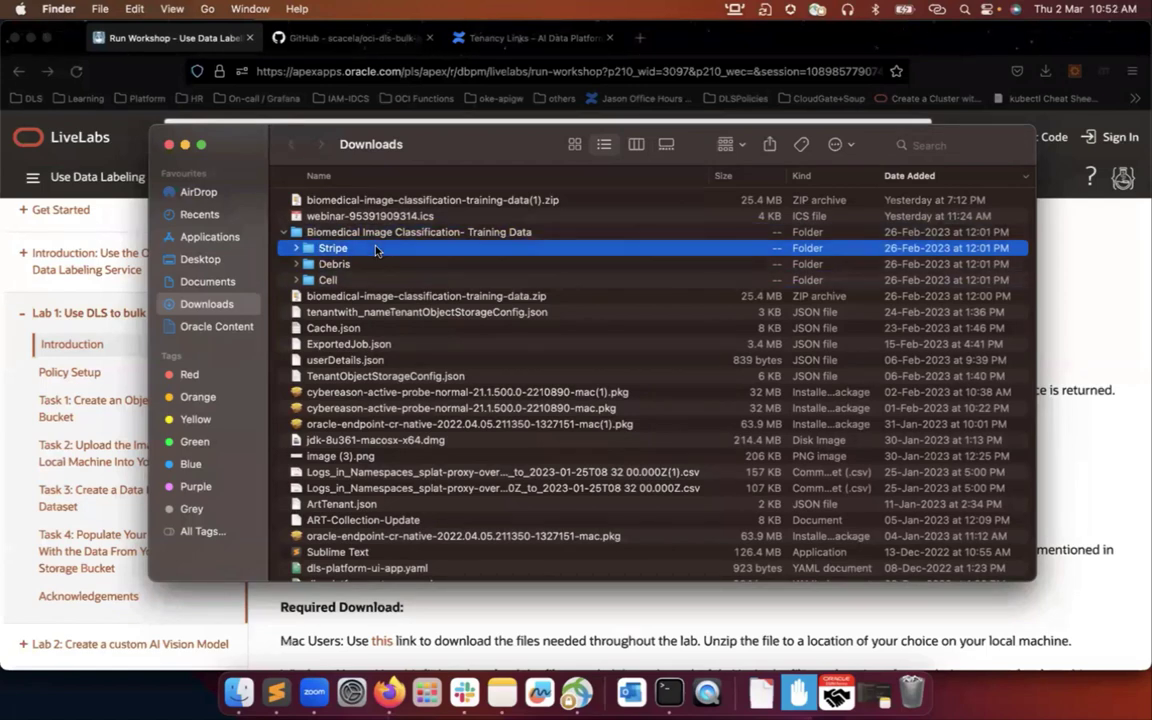
key("Down")
key("Down")
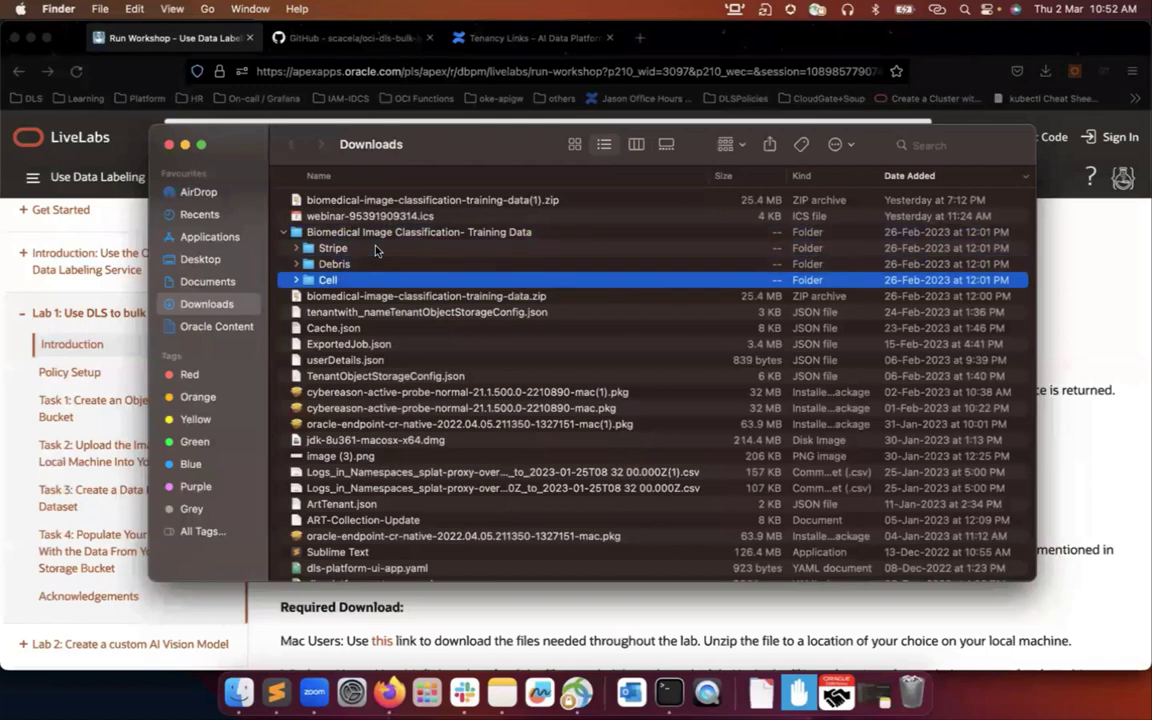
key("Up")
key("Up")
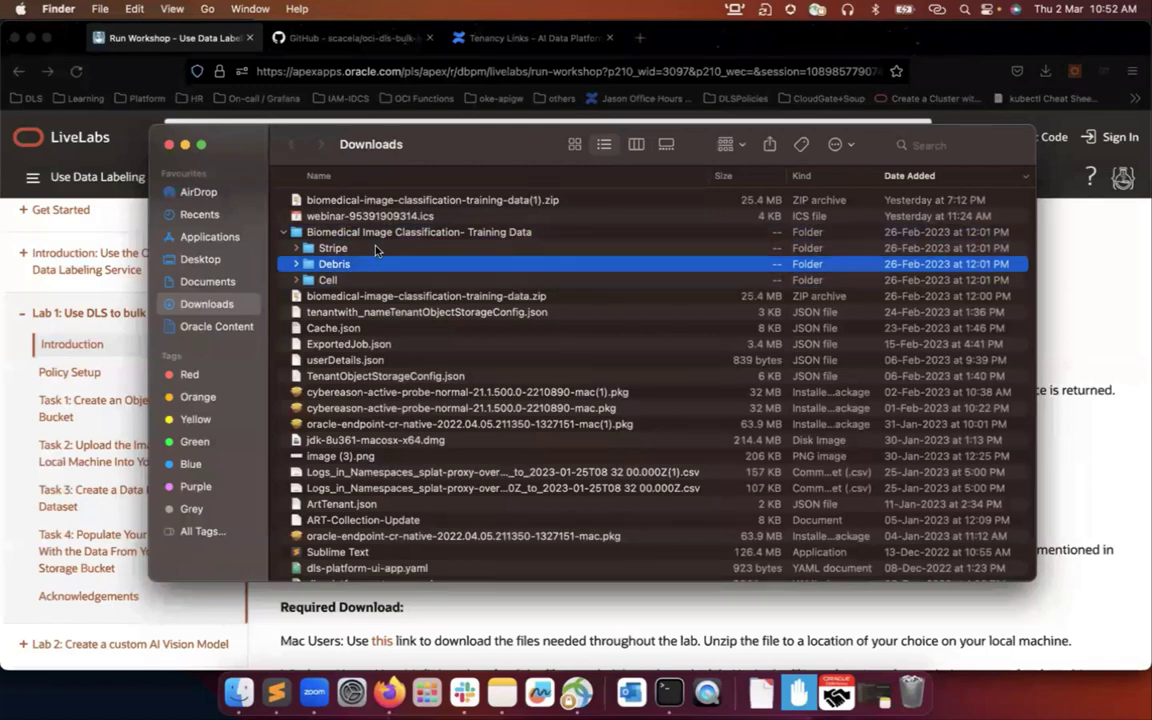
Expand the Stripe subfolder to inspect its image files, and collapse it again
key("Right")
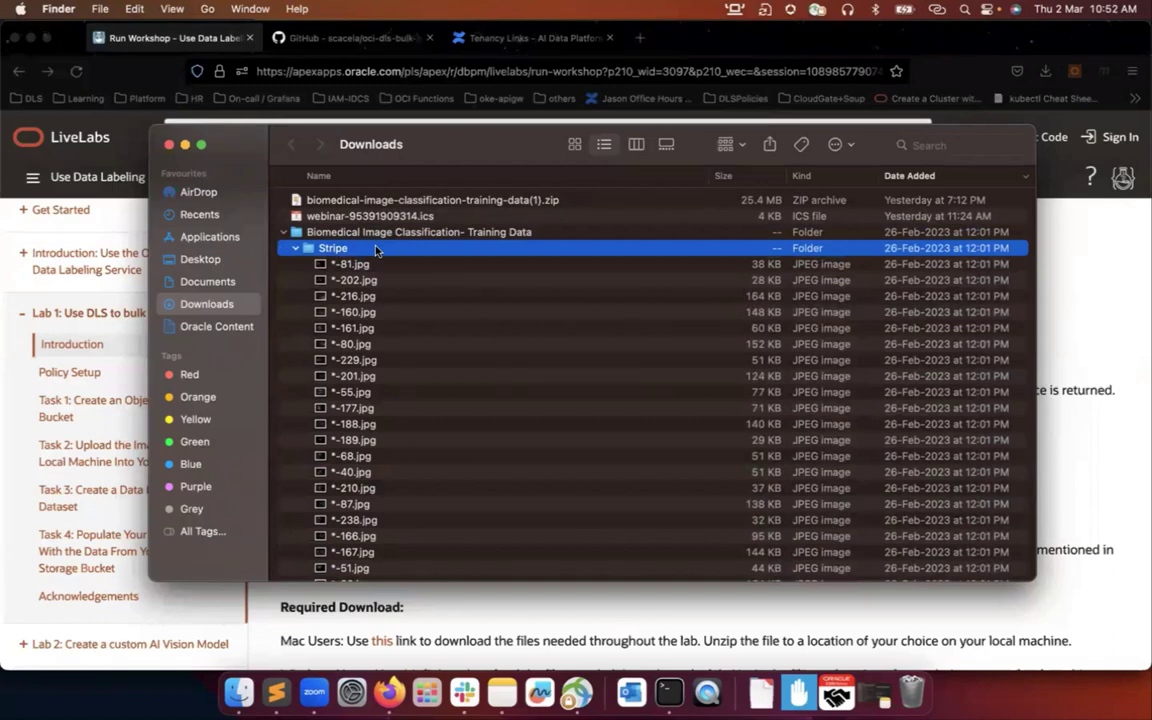
key("Down")
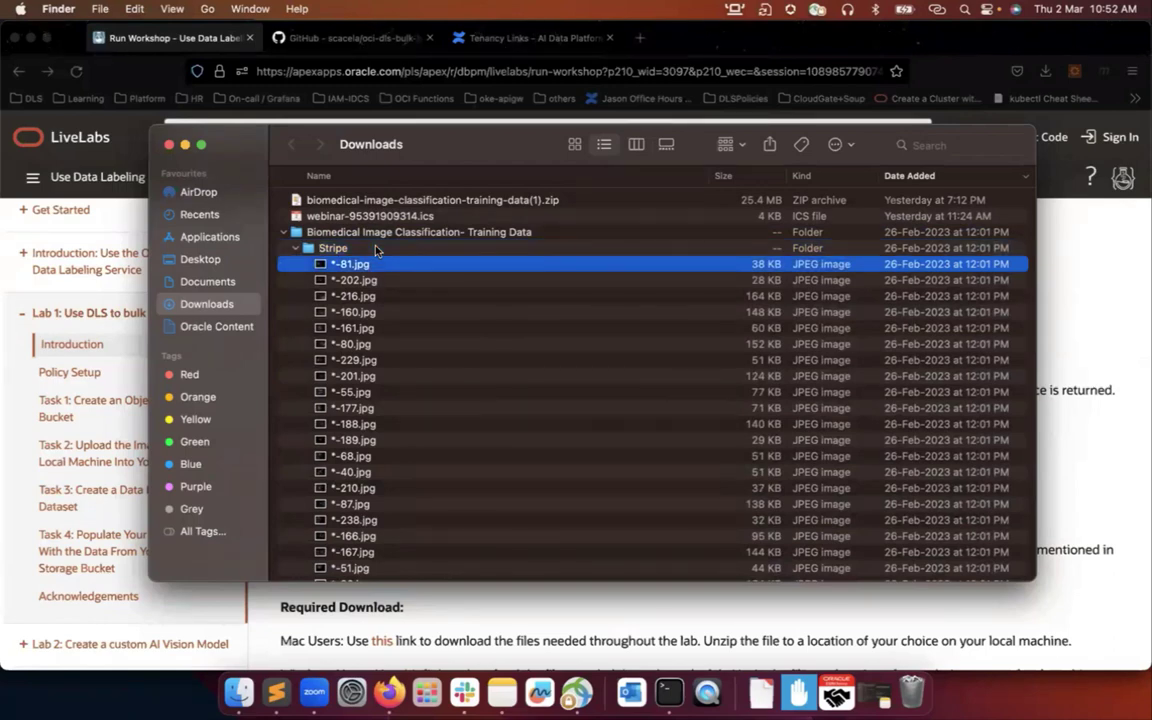
key("Up")
key("Left")
Expand the Debris subfolder to inspect its image files, and collapse it again
key("Down")
key("Right")
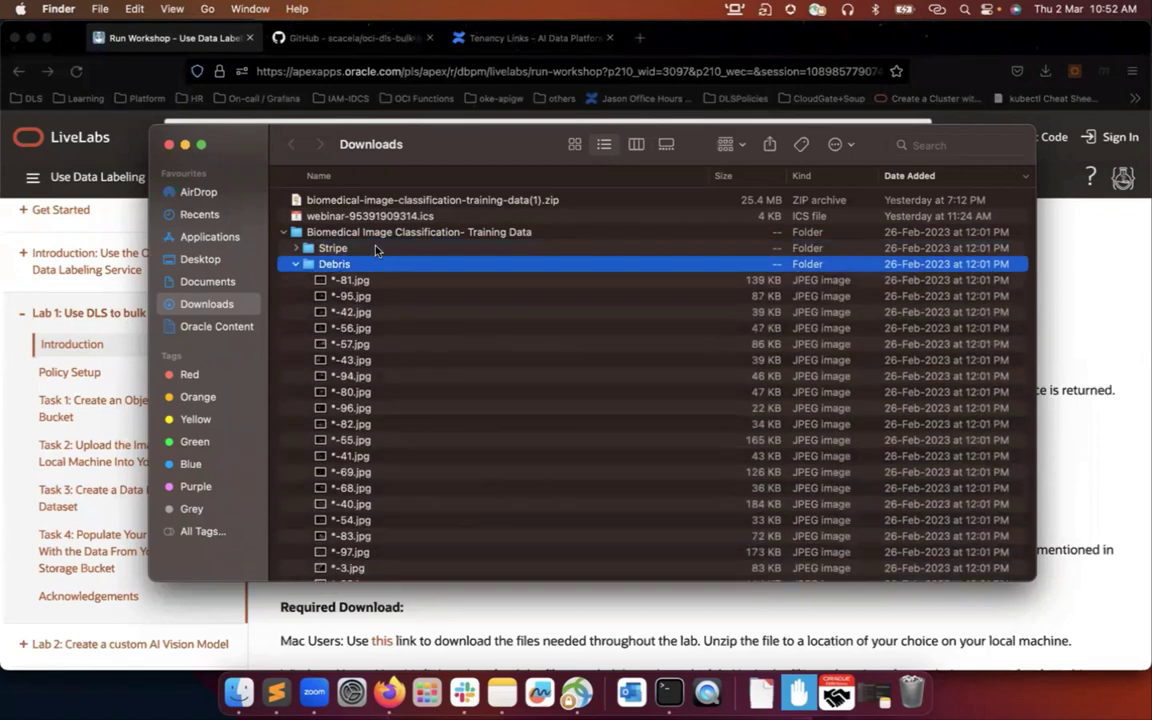
key("Down")
key("Down")
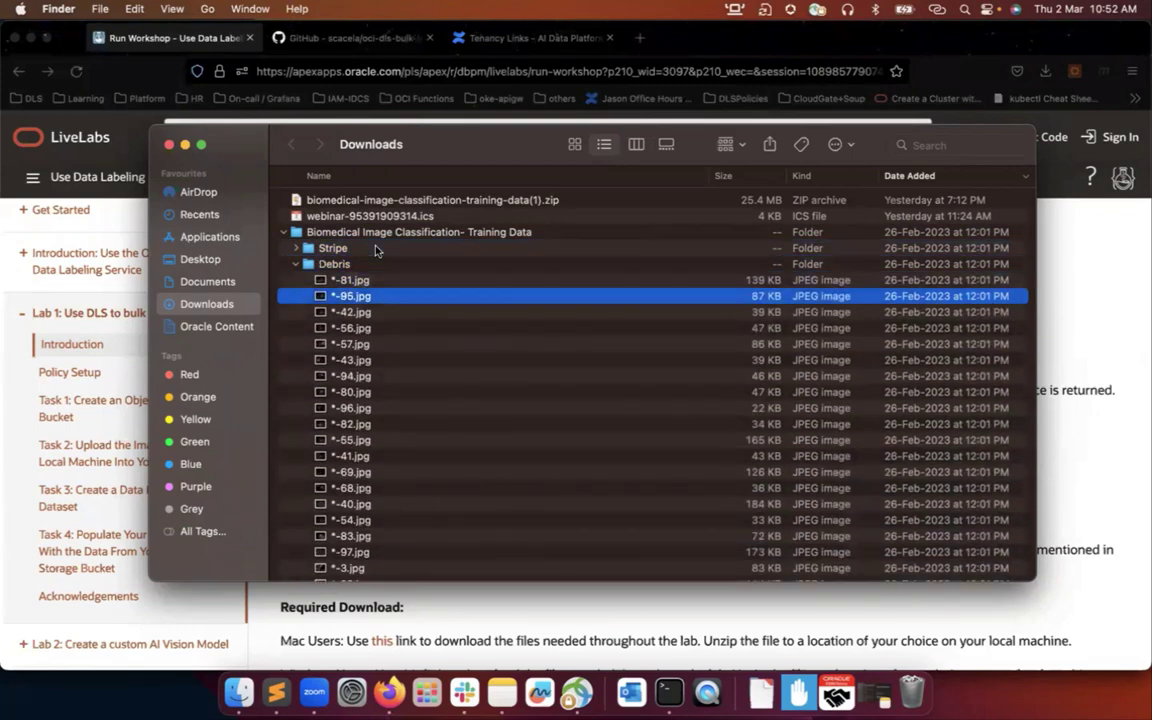
key("Up")
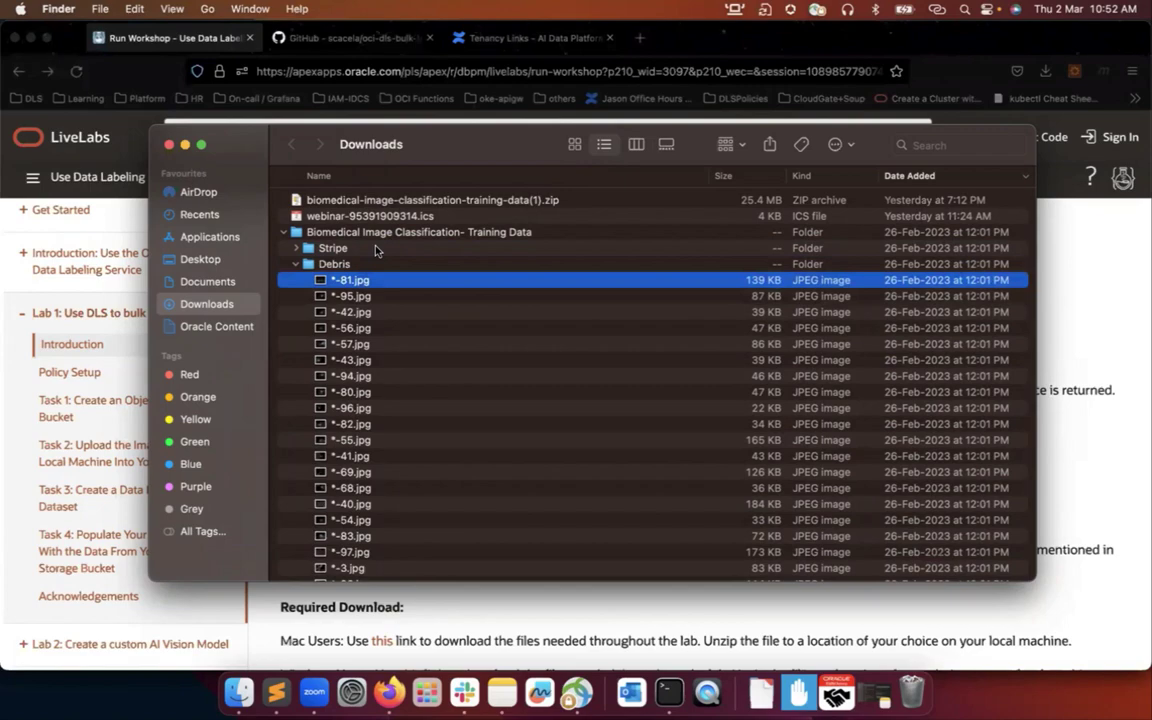
key("Up")
key("Left")
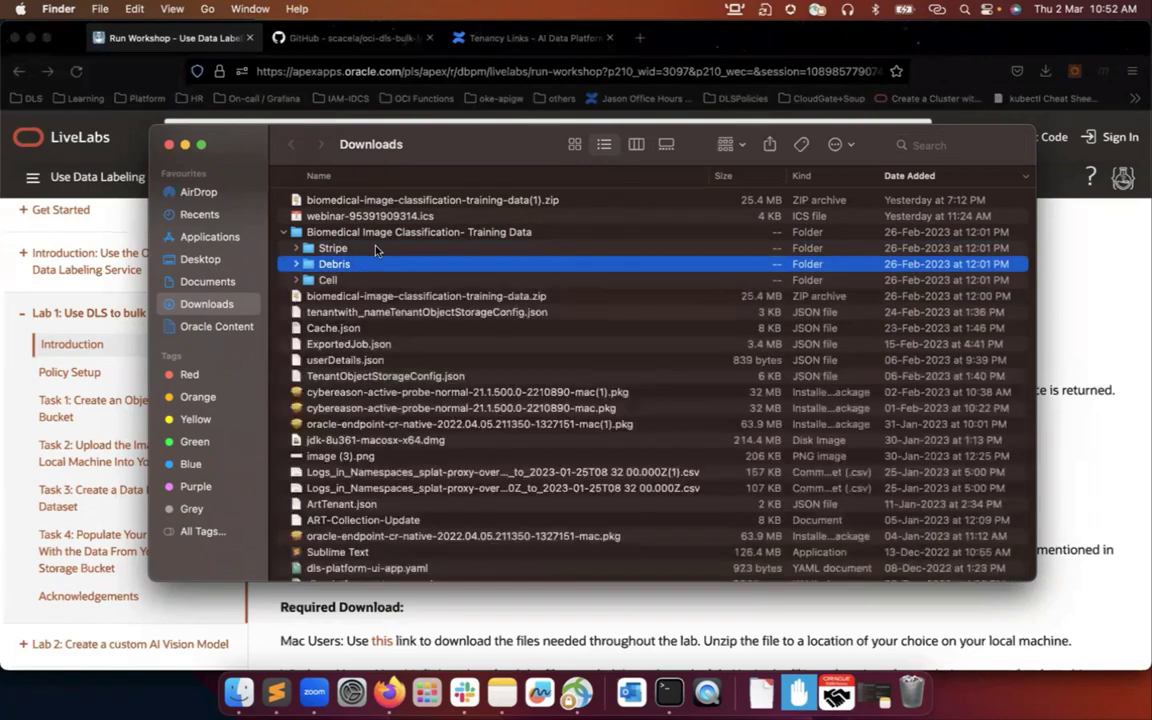
Expand the Cell subfolder to inspect its contents, and collapse it again
key("Down")
key("Right")
key("Left")
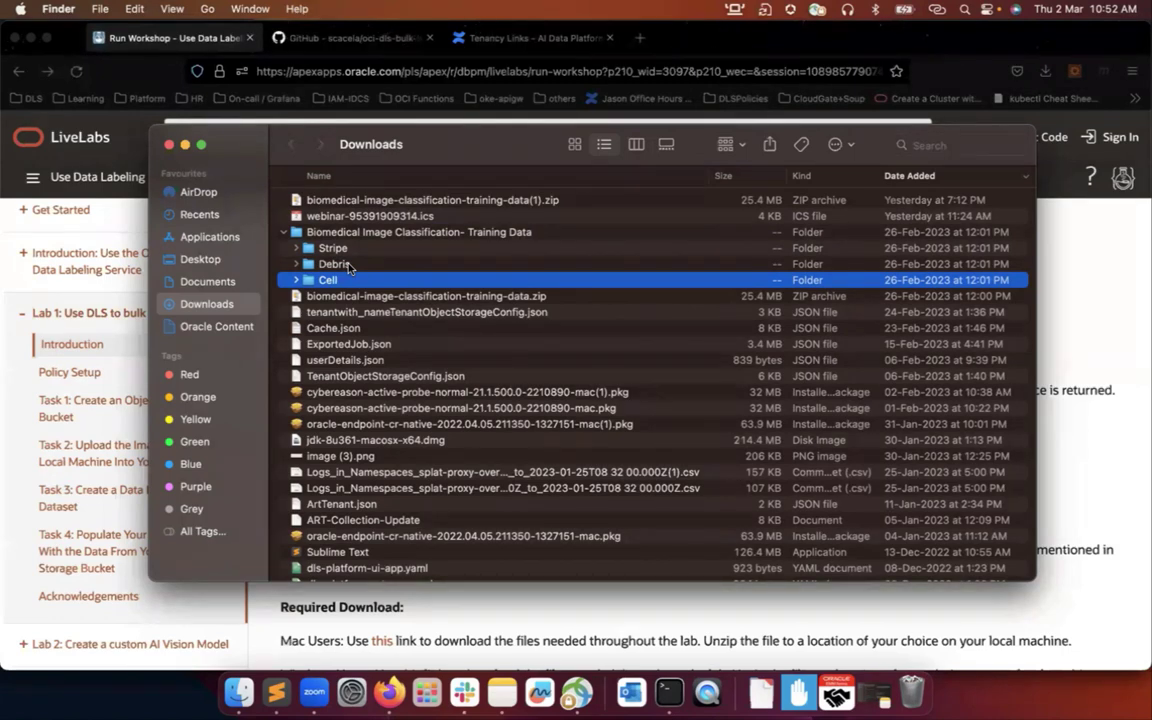
Return to Firefox and open the DLS Preprod Tenancy Staging Console link from the Tenancy Links page in a new tab
left_click(85, 229)
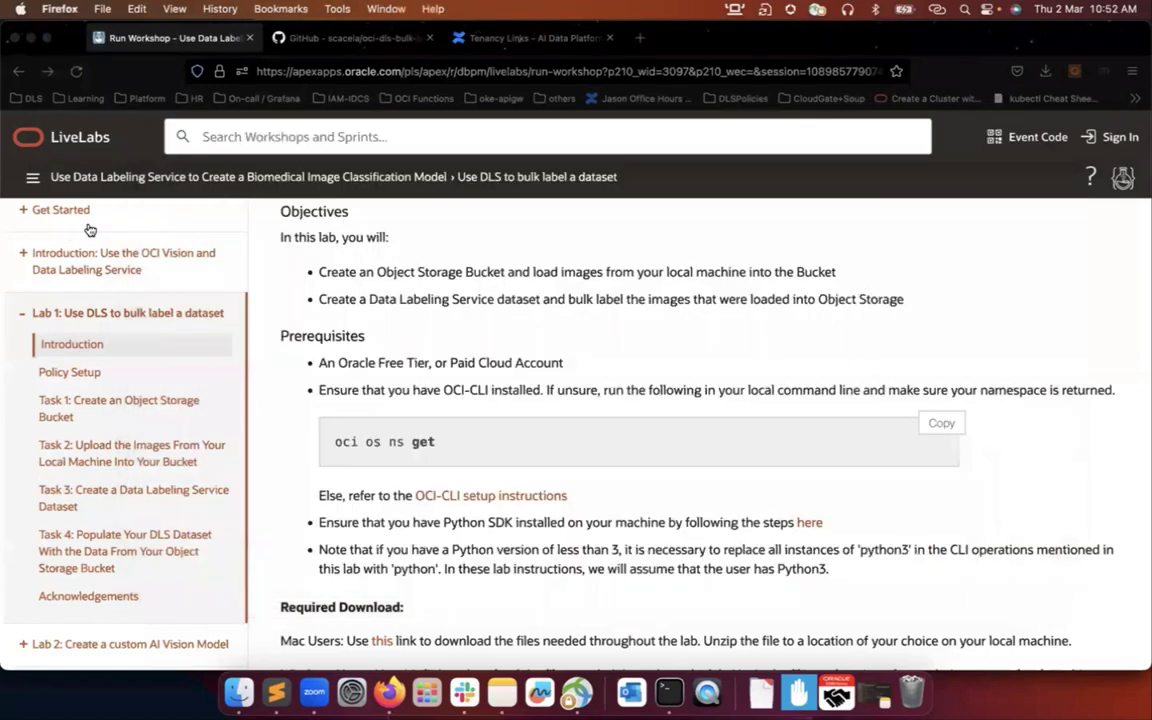
scroll(546, 562, "down", 1)
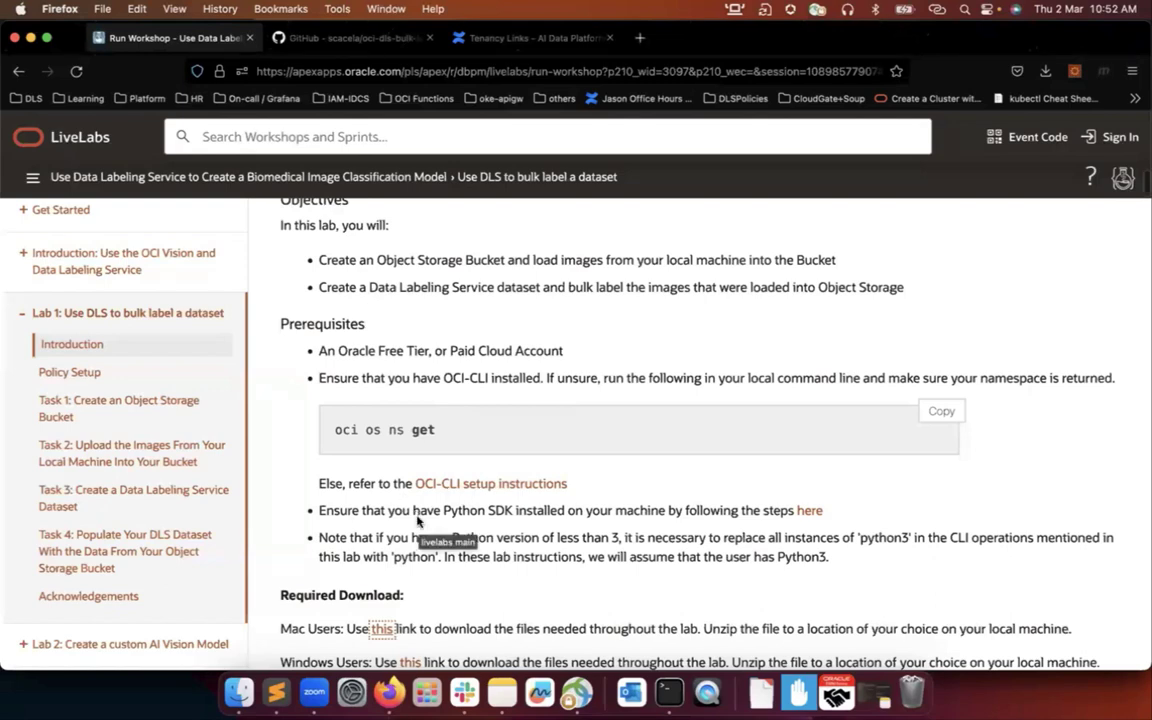
left_click(510, 37)
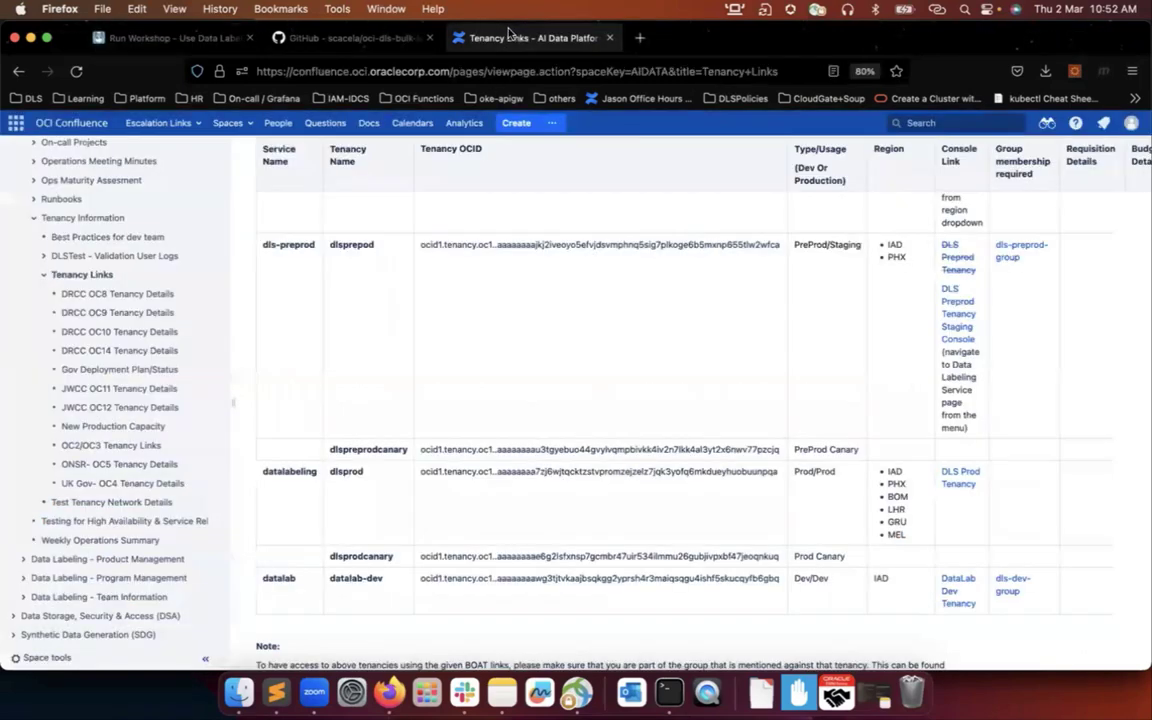
right_click(953, 335)
left_click(810, 300)
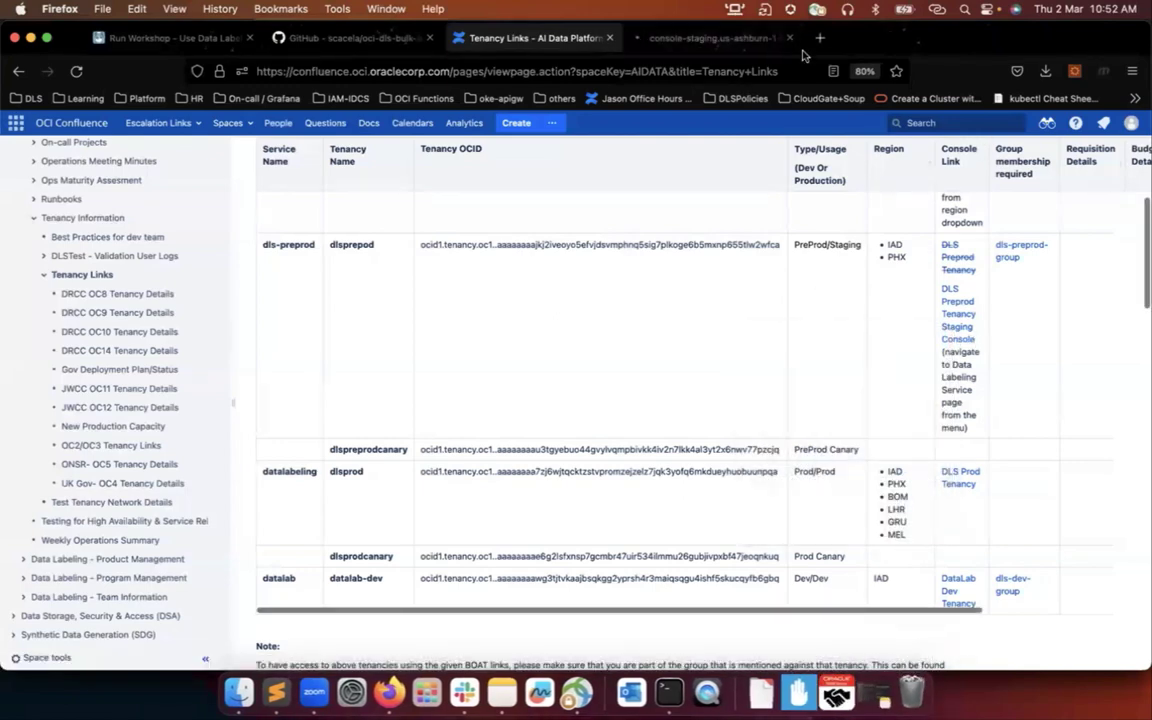
Close the staging console tab that is still loading
left_click(720, 38)
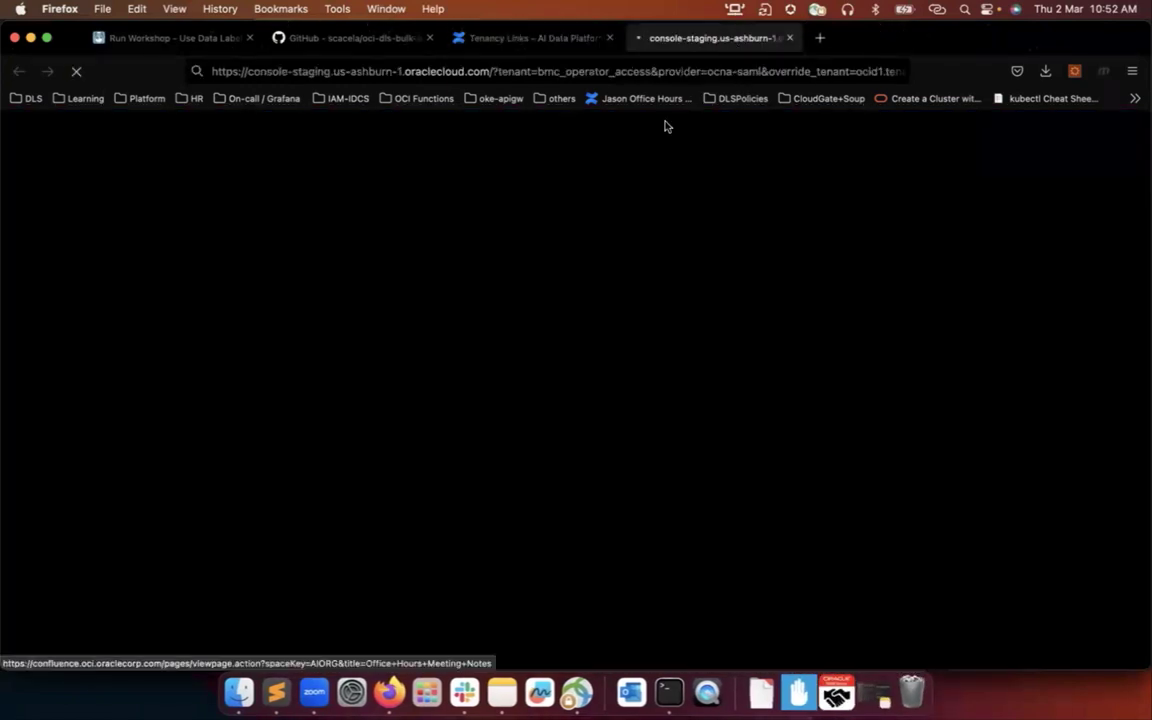
left_click(545, 39)
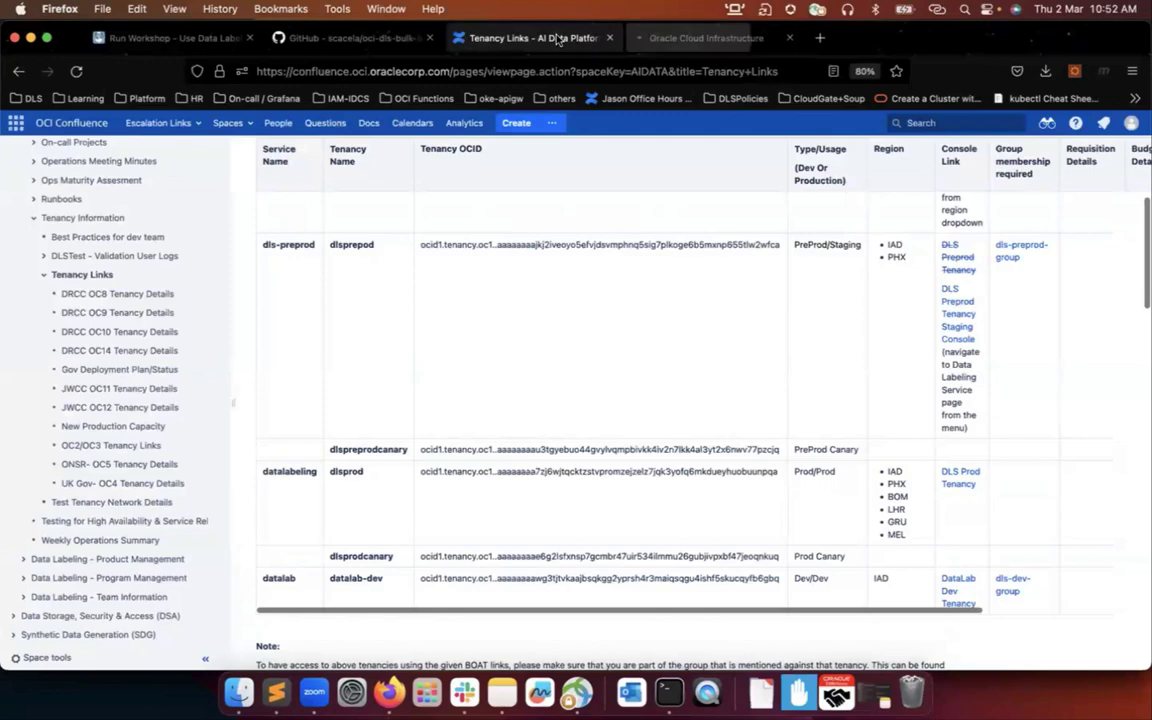
left_click(675, 40)
key("super+w")
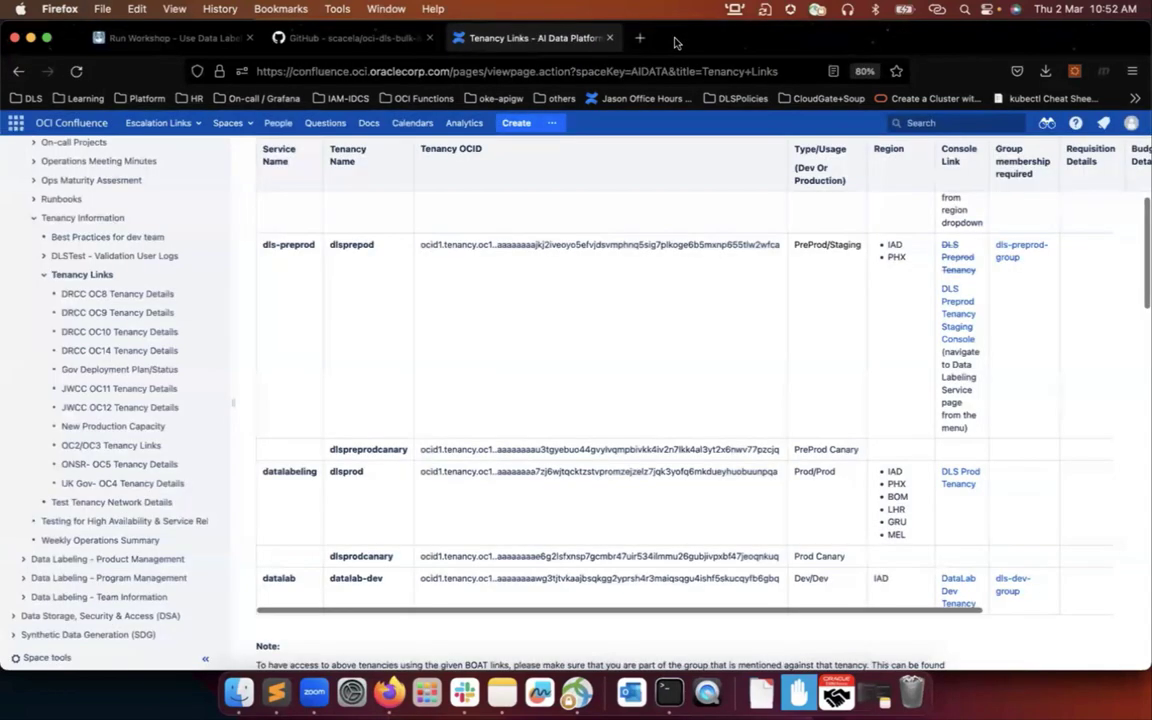
Open the DLS Preprod Tenancy Staging Console link in a new tab again and log in with the prefilled credentials
right_click(946, 306)
left_click(795, 310)
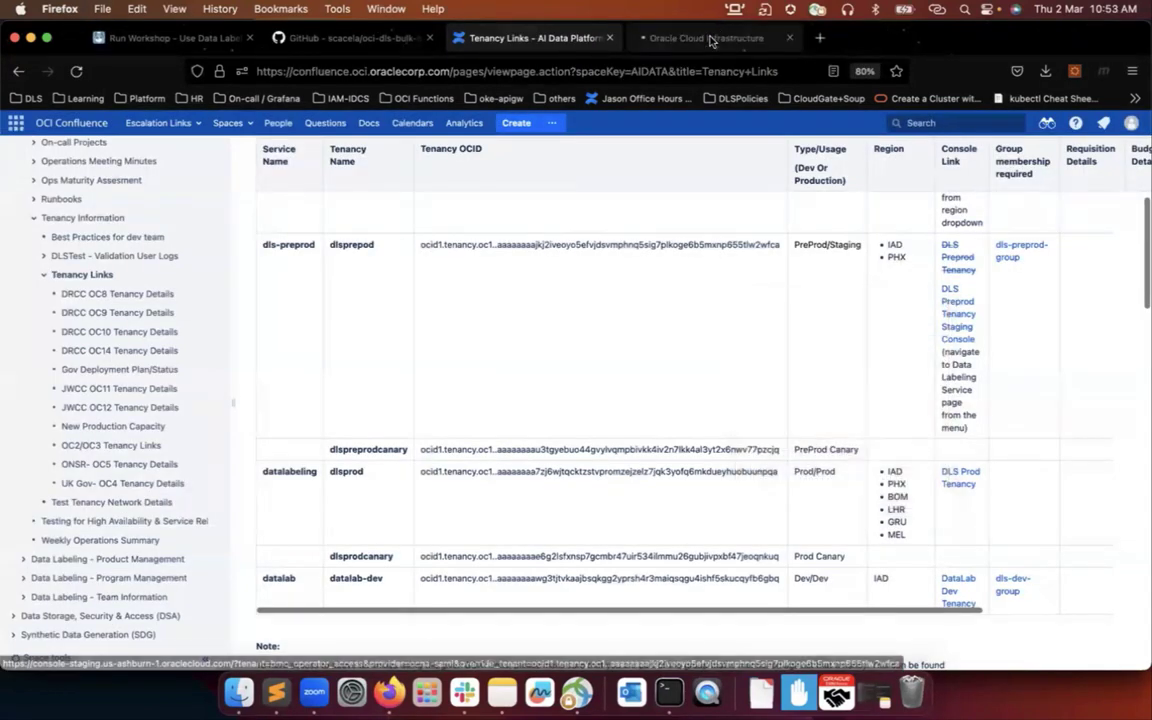
left_click(710, 40)
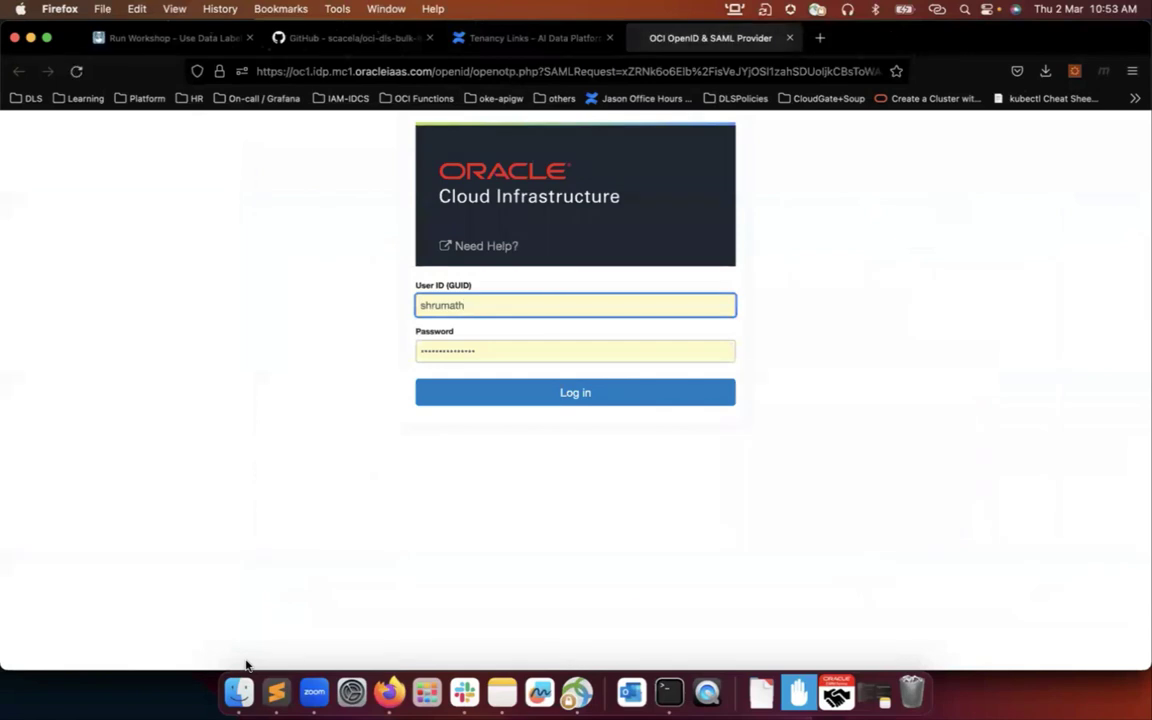
left_click(686, 400)
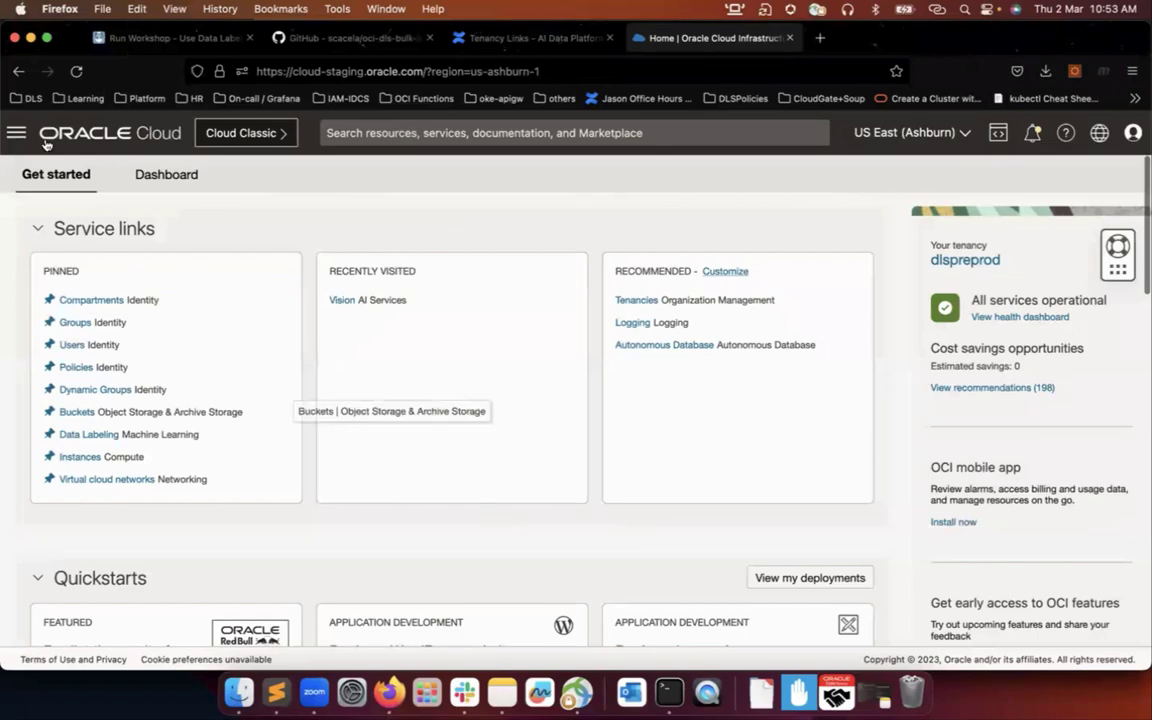
Open the Compartments page under Identity & Security
left_click(16, 132)
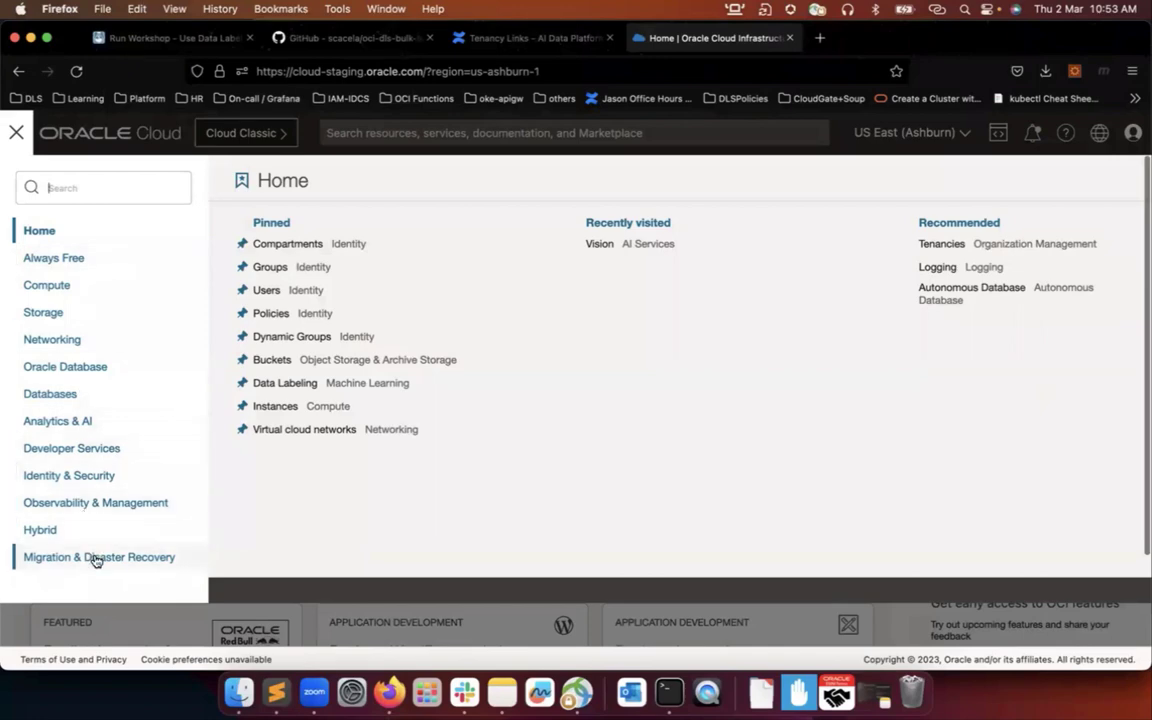
left_click(3, 629)
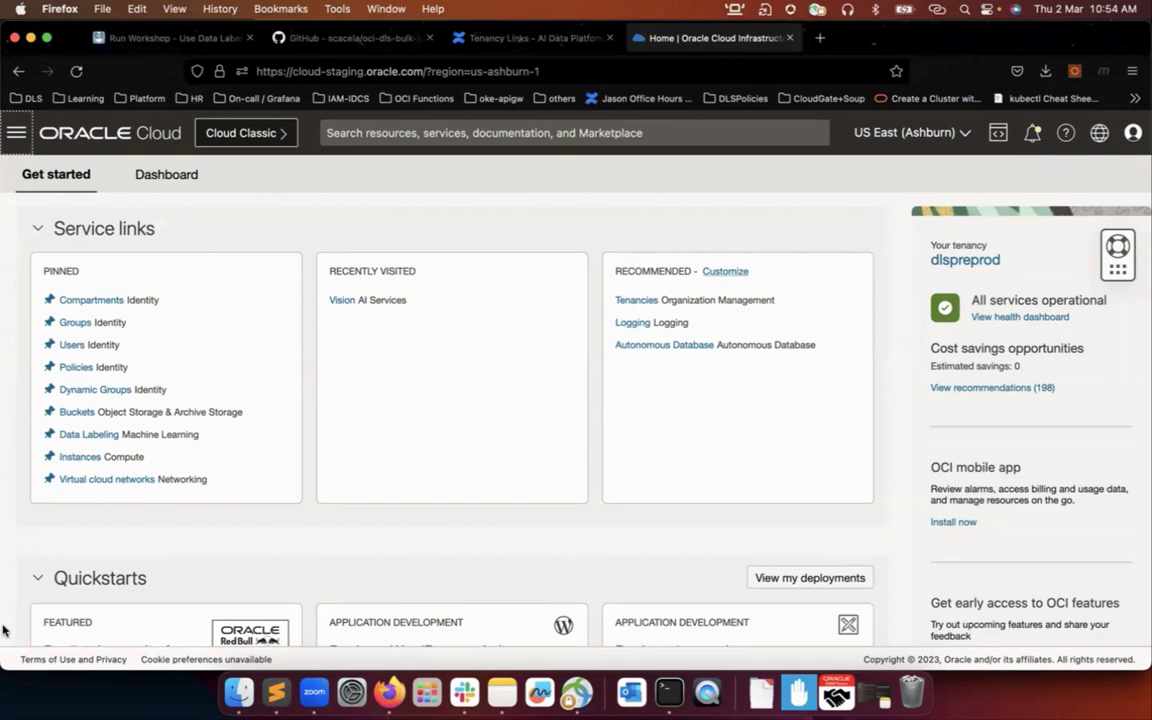
left_click(14, 134)
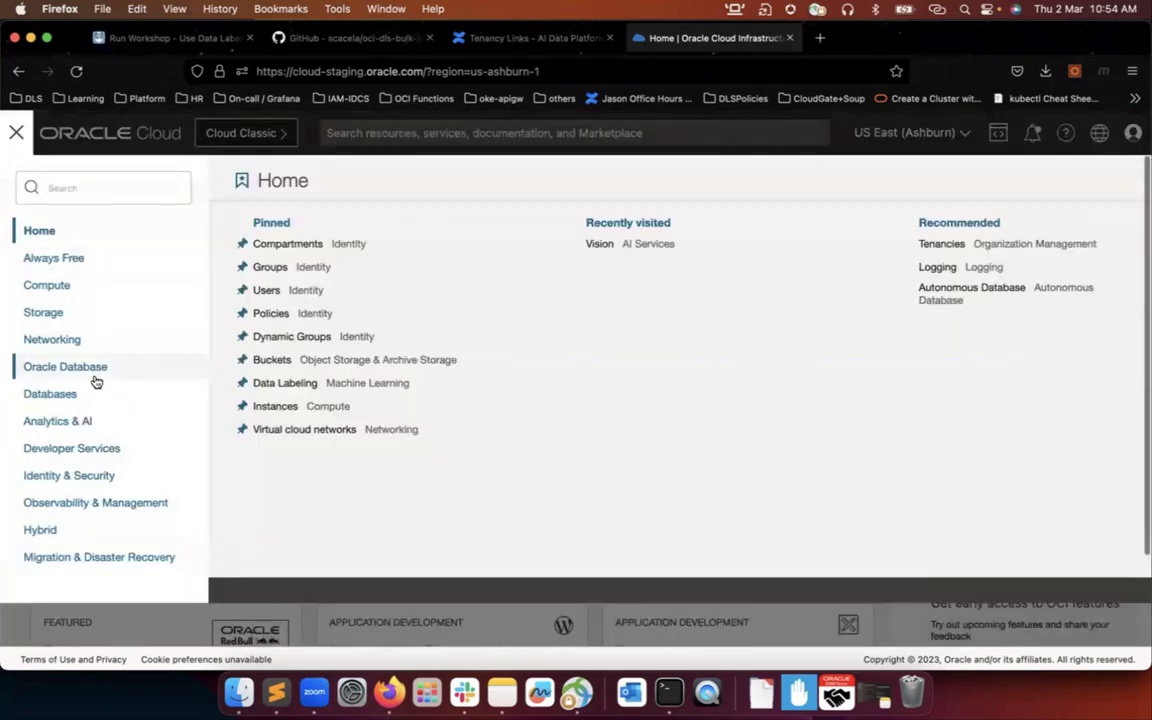
left_click(110, 476)
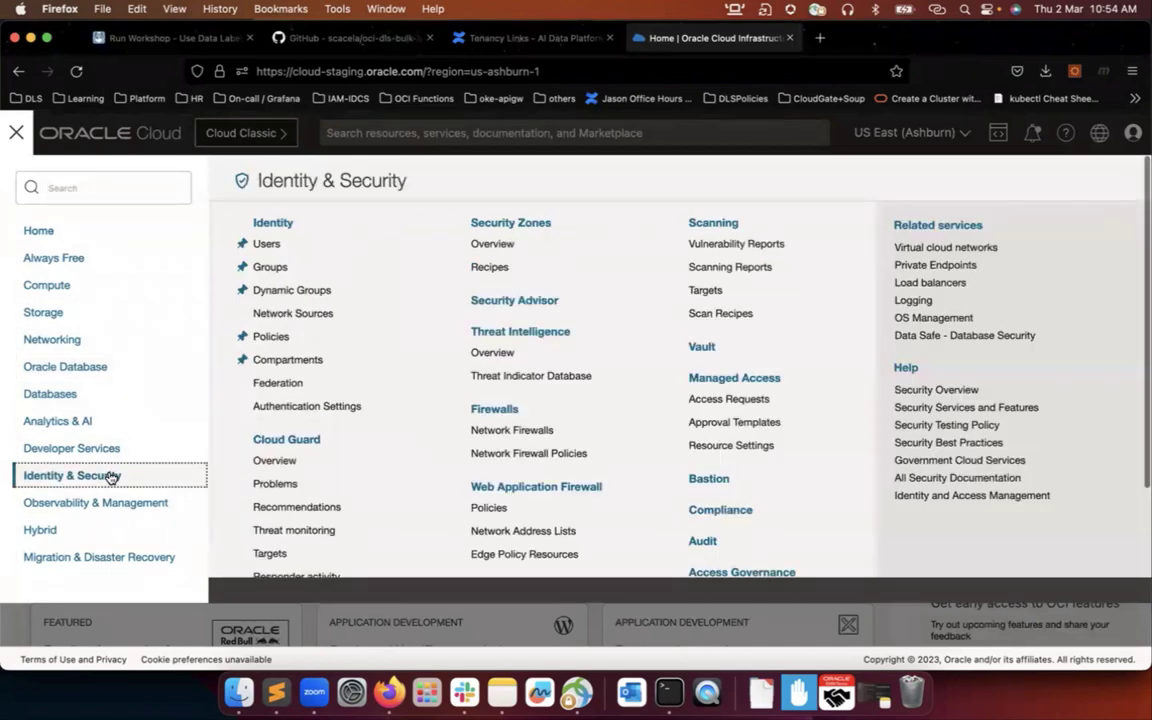
left_click(309, 362)
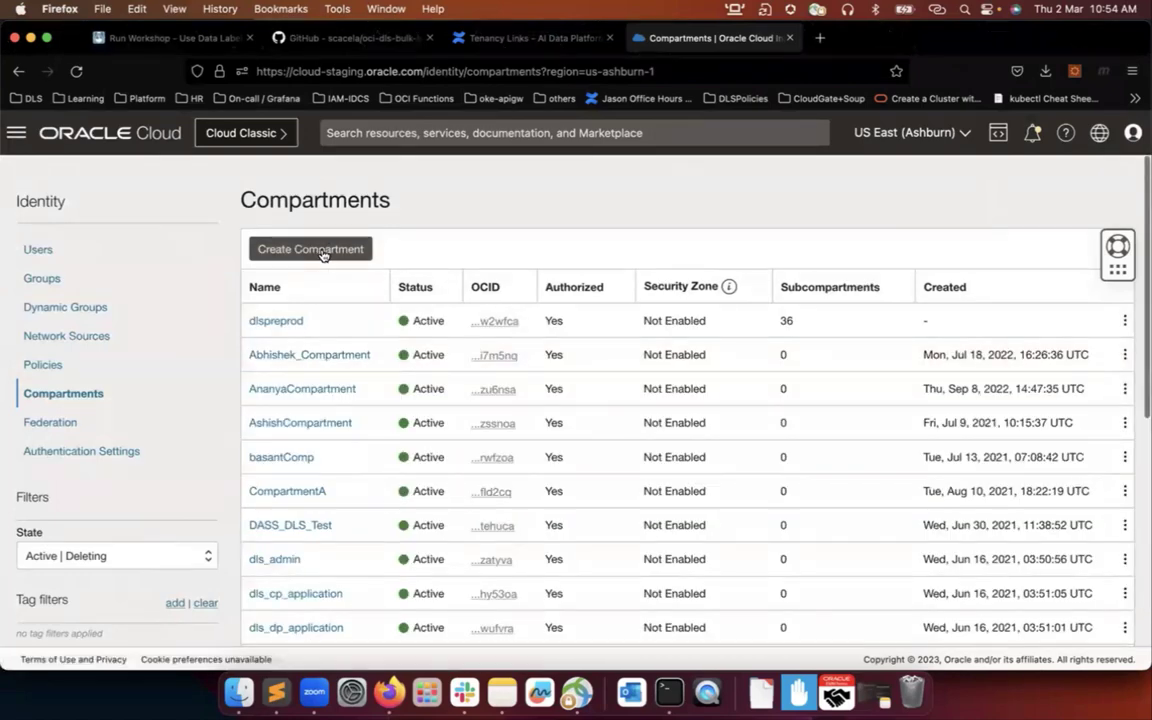
Fill in a new compartment form with the name demolivelab and description "live lab comaprtment", and cancel it without creating the compartment
left_click(322, 253)
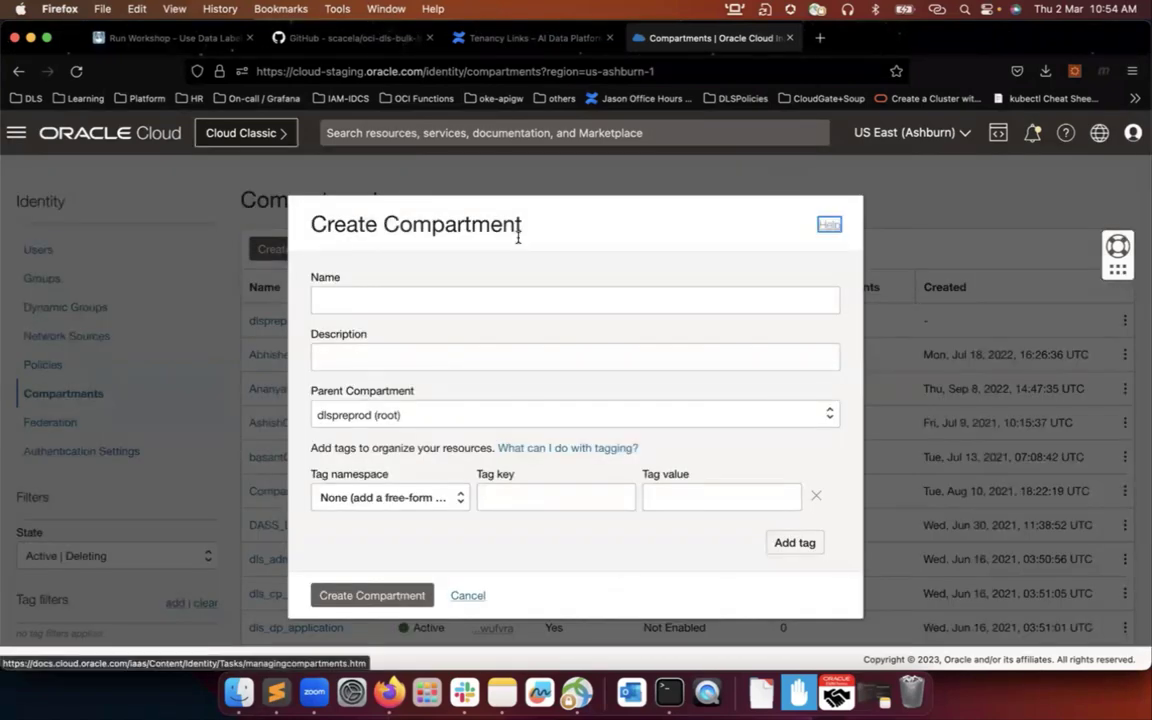
left_click(555, 296)
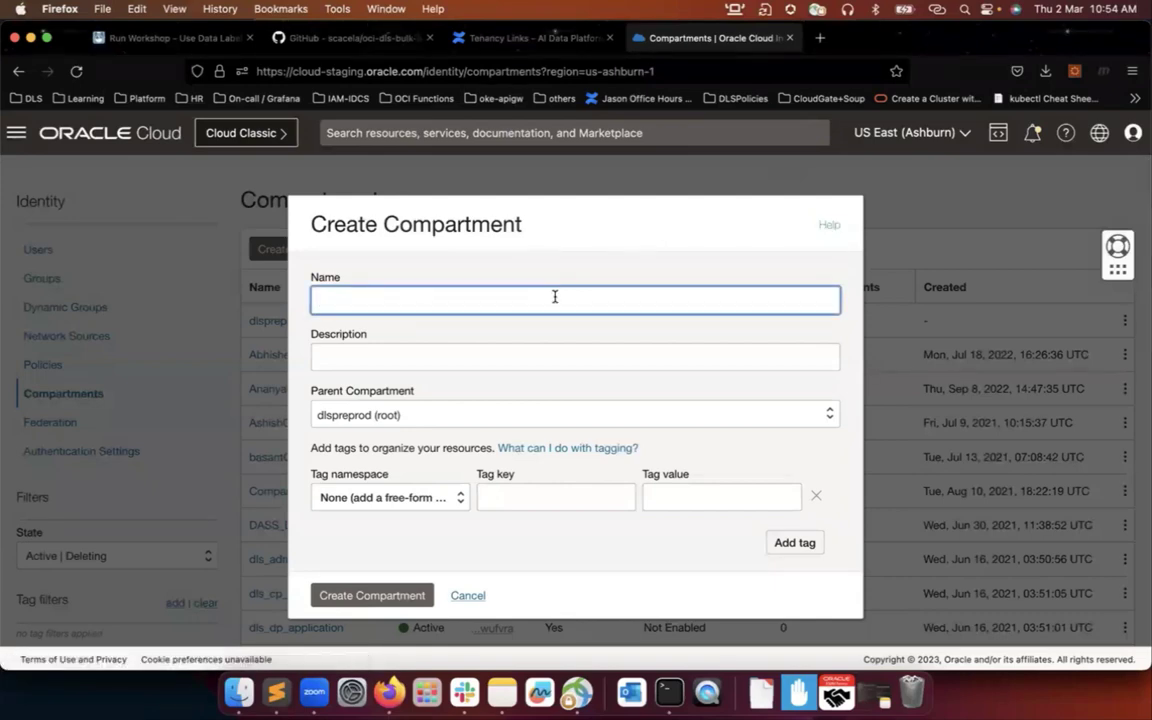
type("demolivelab")
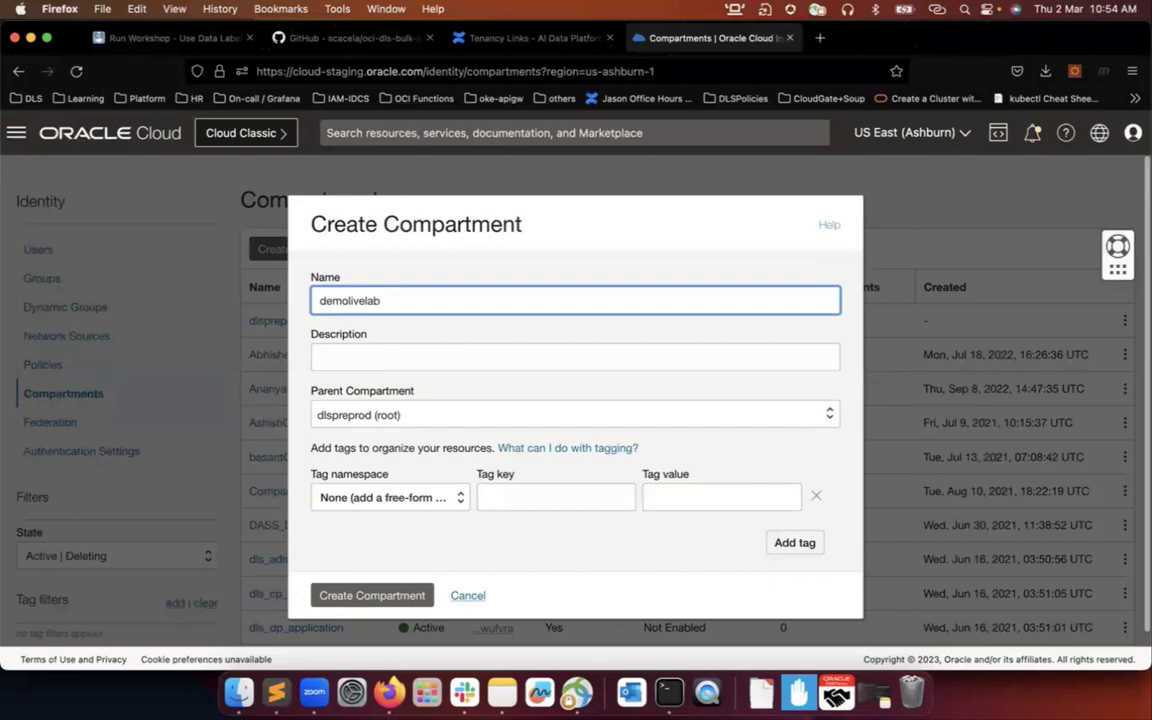
left_click(500, 356)
type("live l")
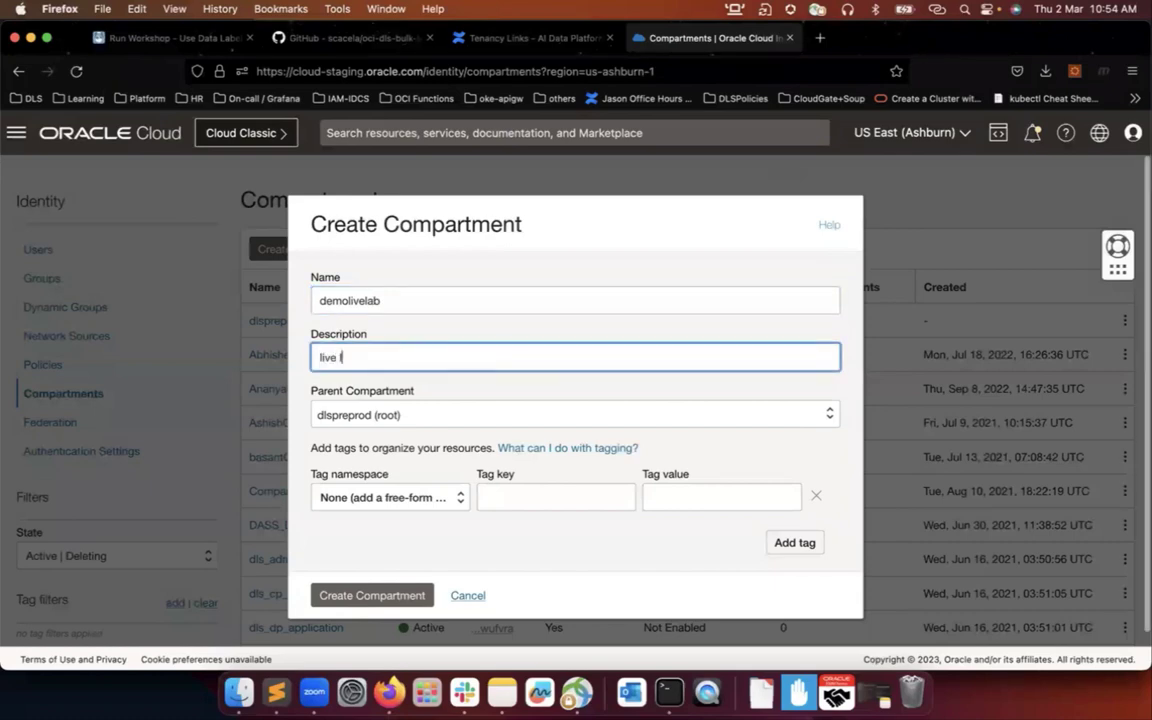
type("ab comaprtment")
scroll(470, 470, "down", 1)
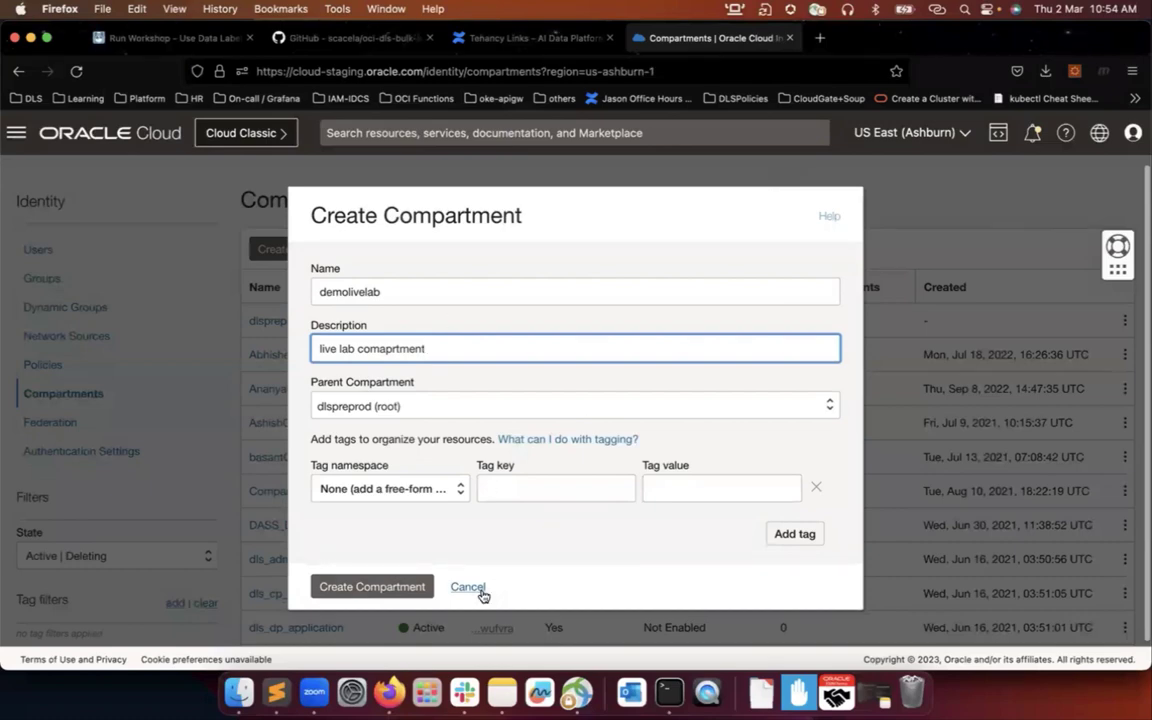
left_click(481, 591)
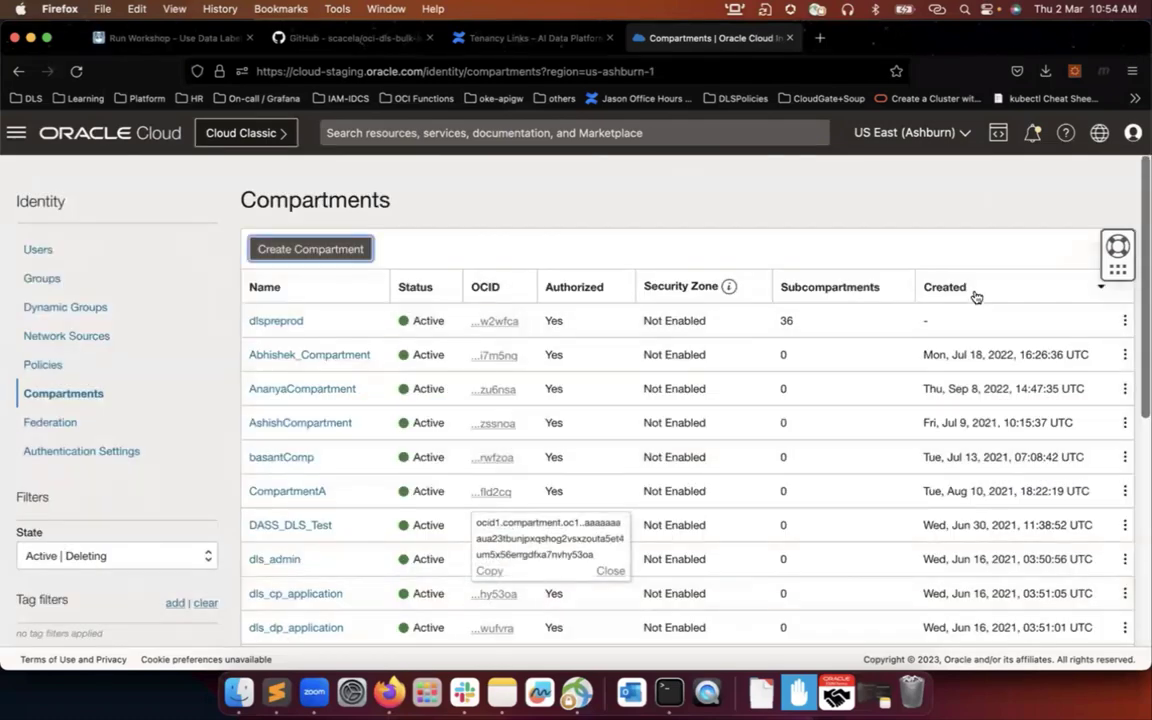
Sort the compartments by creation date, newest first, and open the livelab compartment in a new tab
left_click(976, 297)
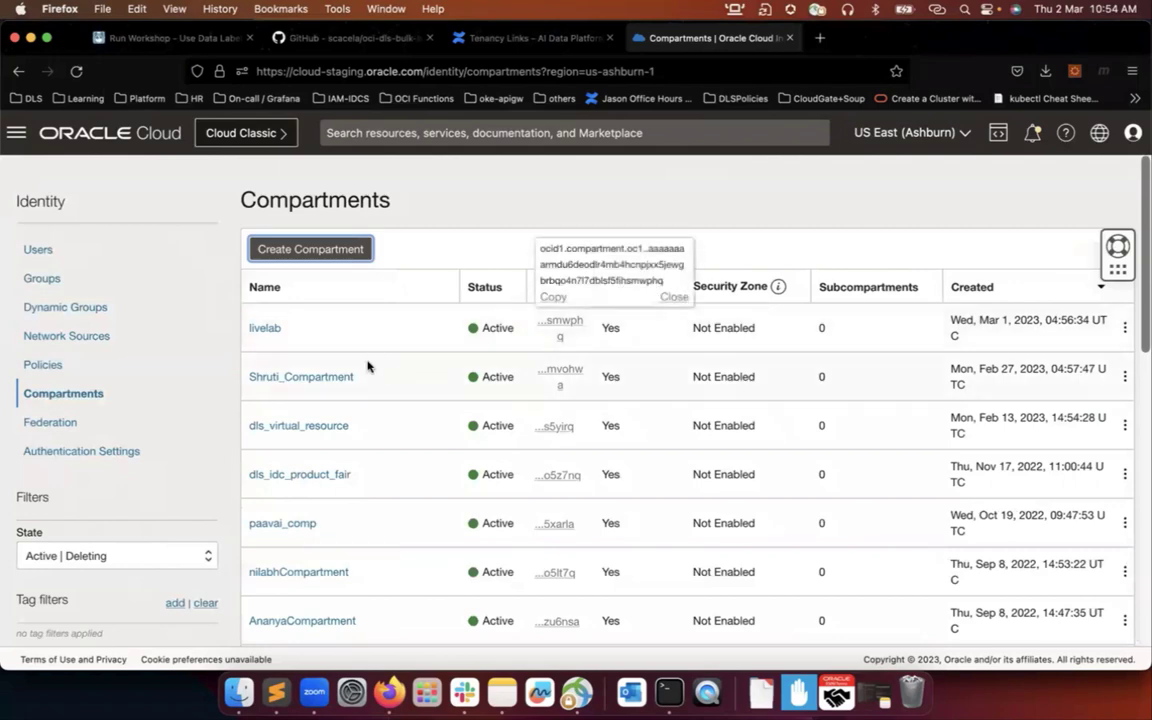
right_click(278, 328)
left_click(312, 336)
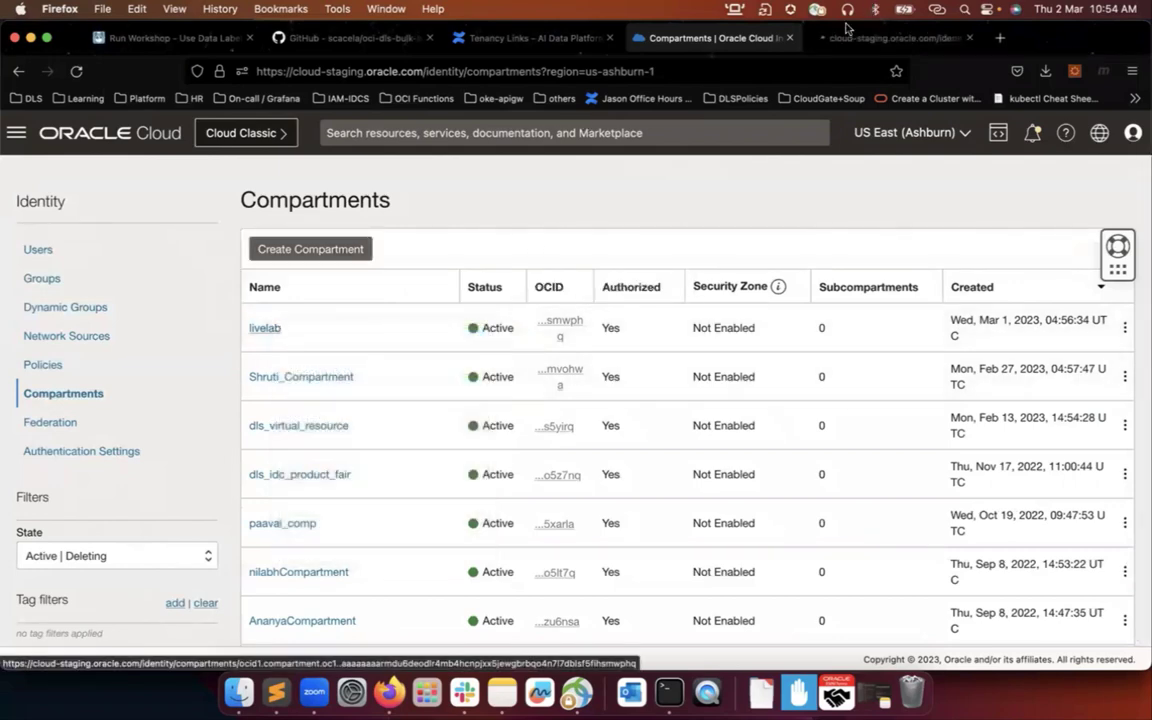
left_click(848, 35)
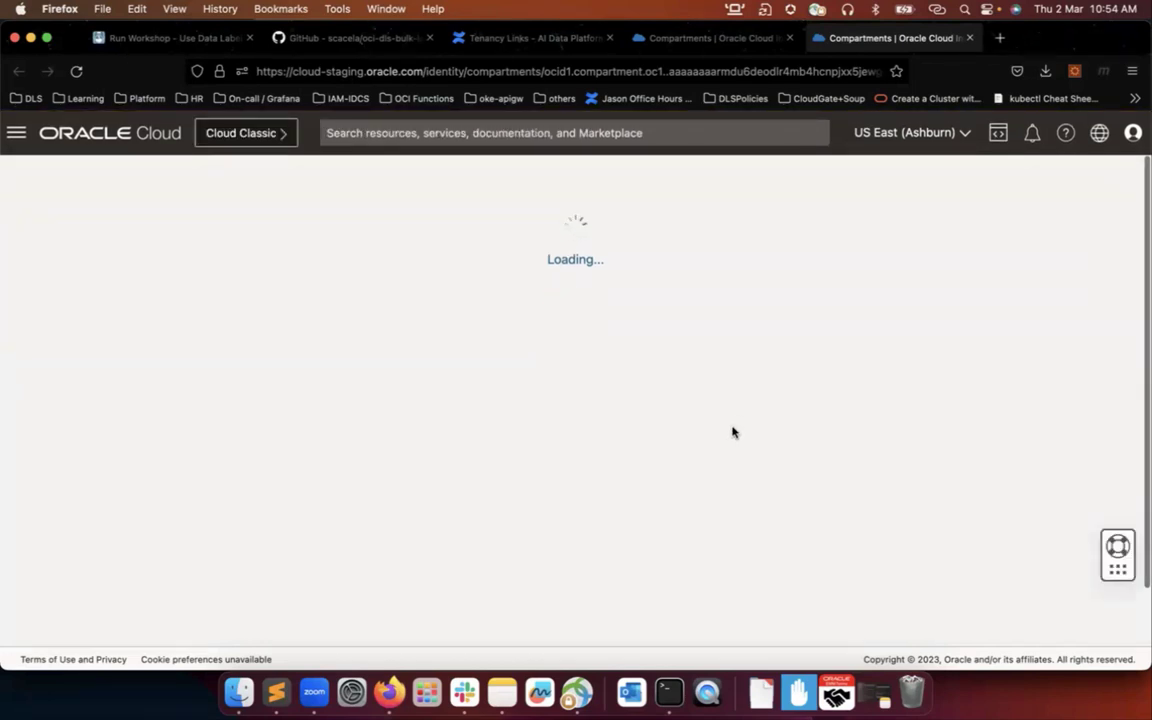
Return to the compartments list and show the full OCID of the livelab compartment
left_click(697, 36)
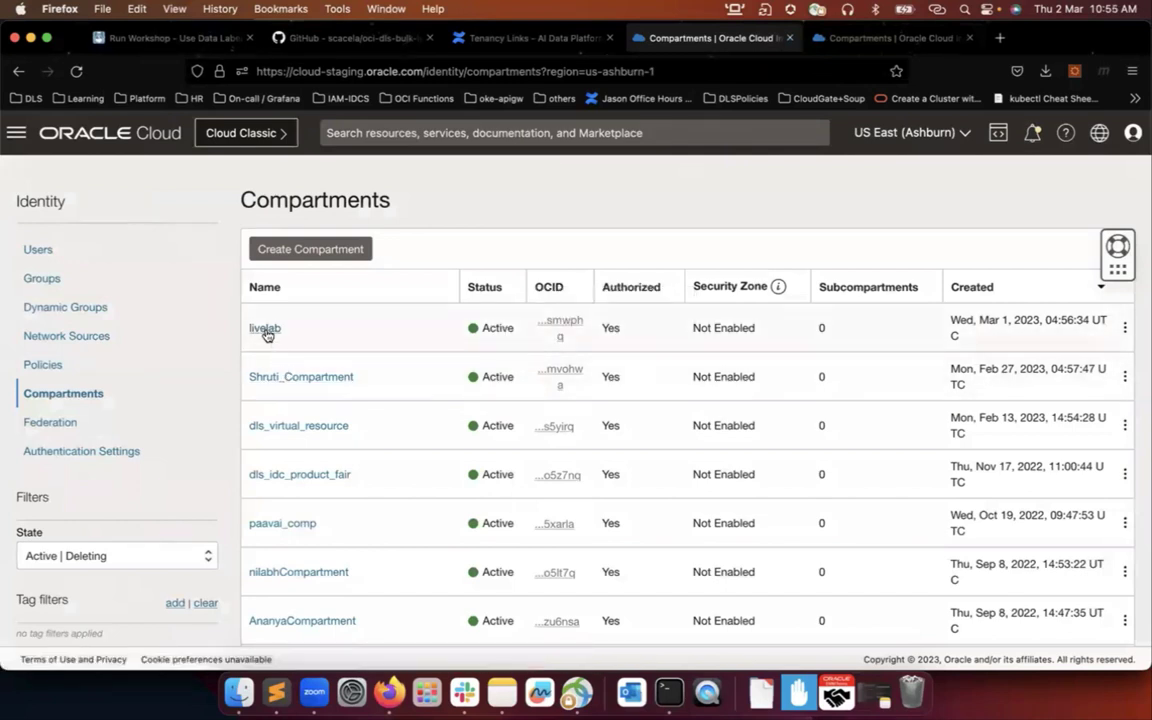
mouse_move(561, 335)
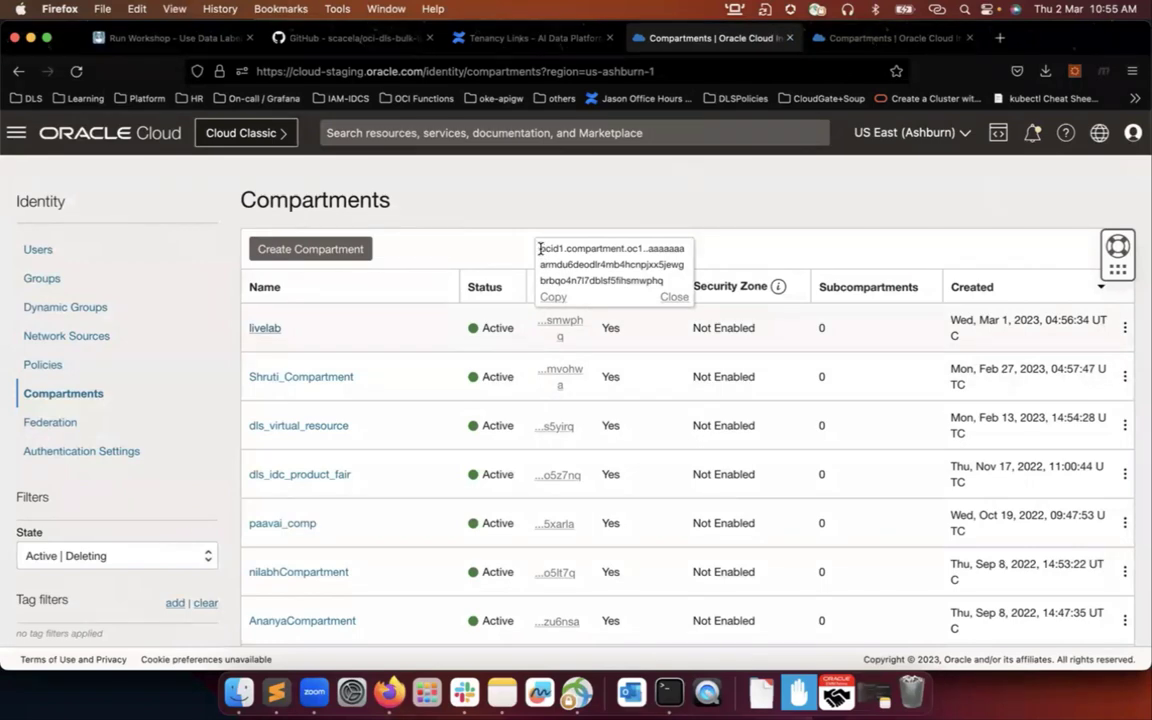
left_click_drag(540, 248, 565, 281)
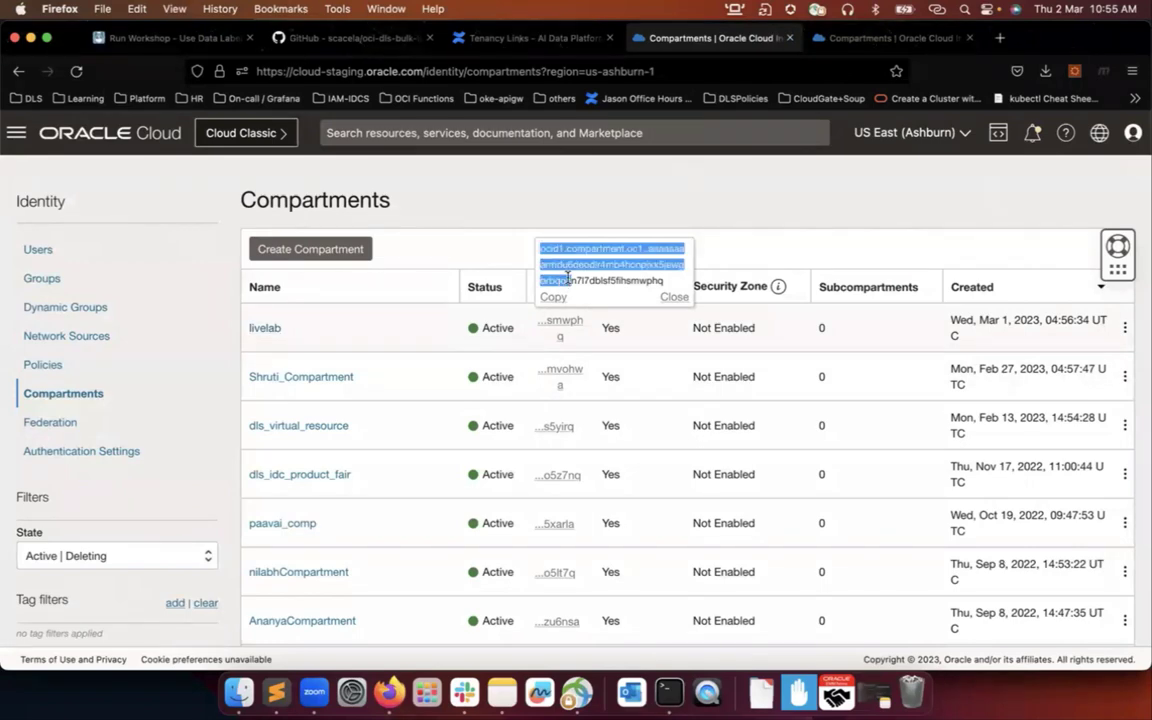
left_click_drag(567, 278, 587, 298)
left_click(681, 210)
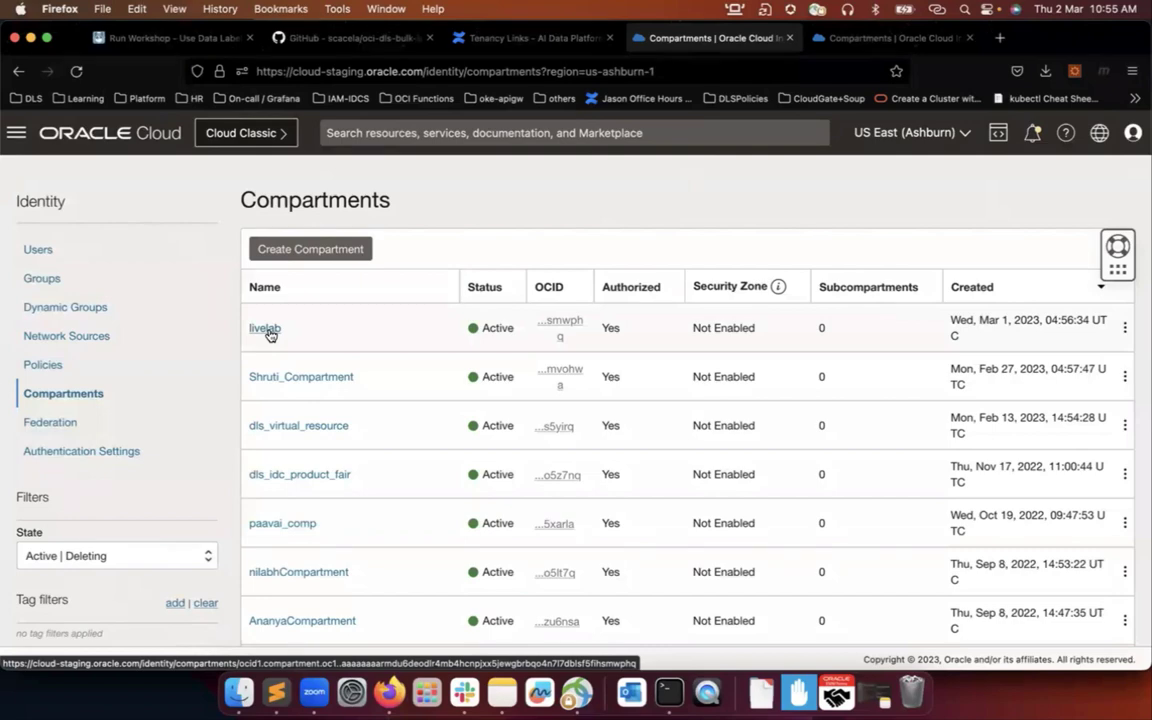
Open the Groups page under Identity & Security
left_click(17, 136)
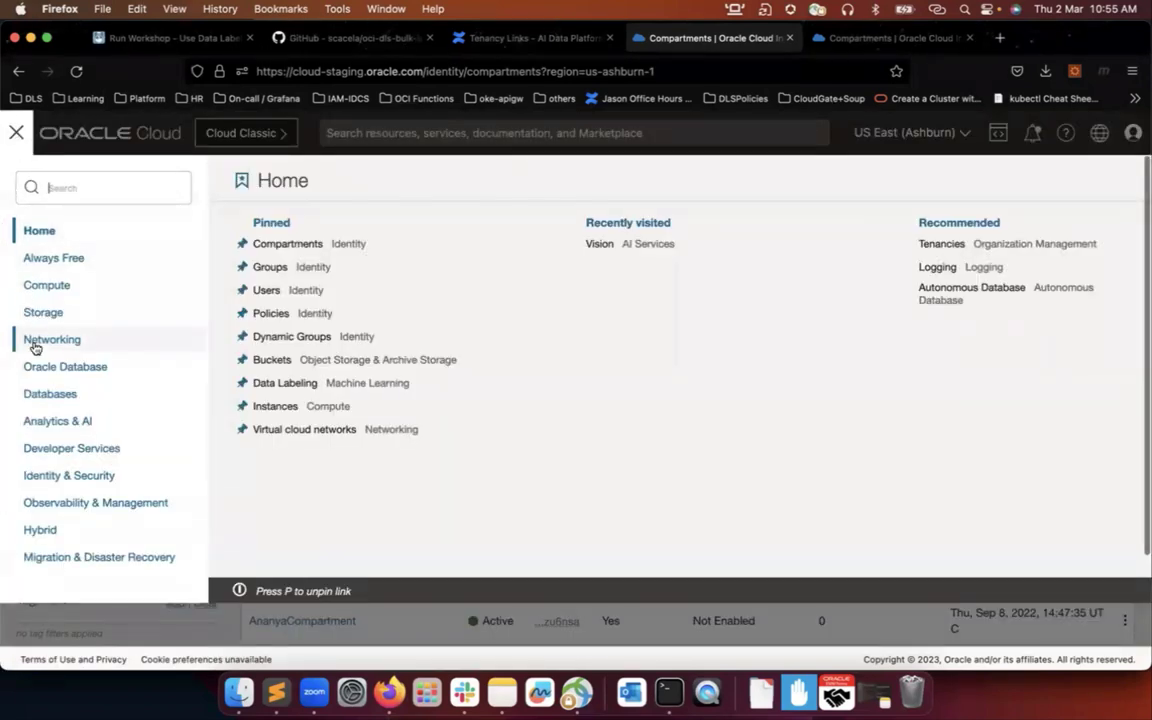
left_click(47, 477)
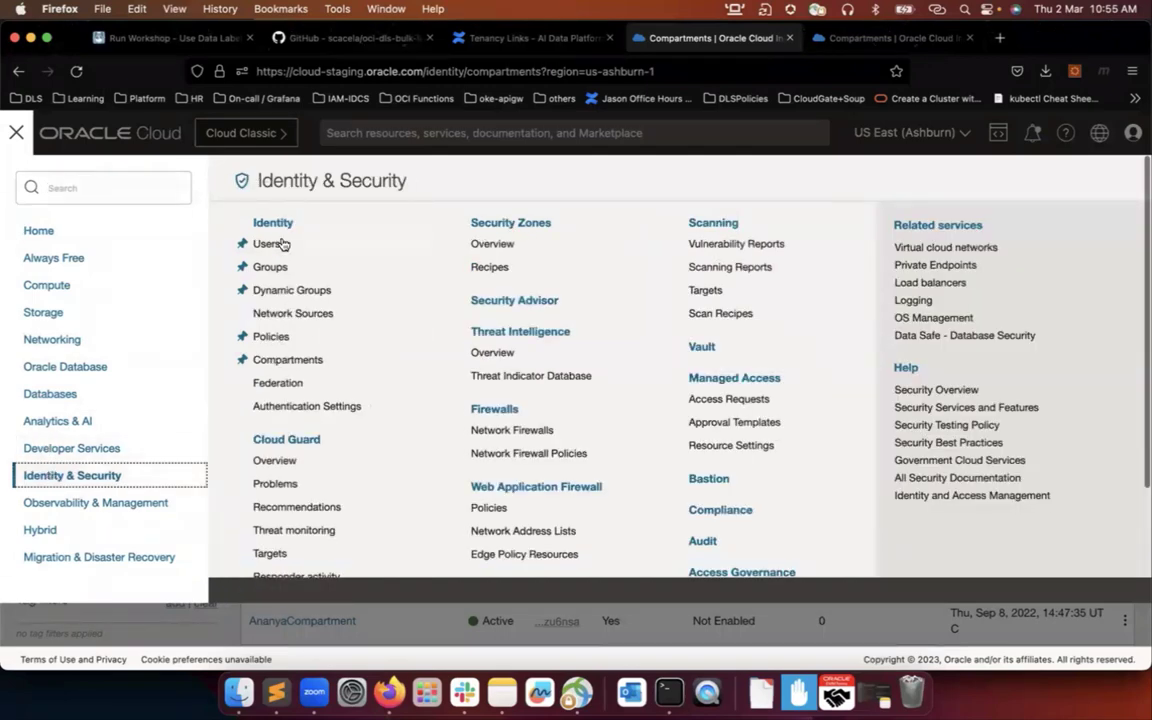
left_click(270, 267)
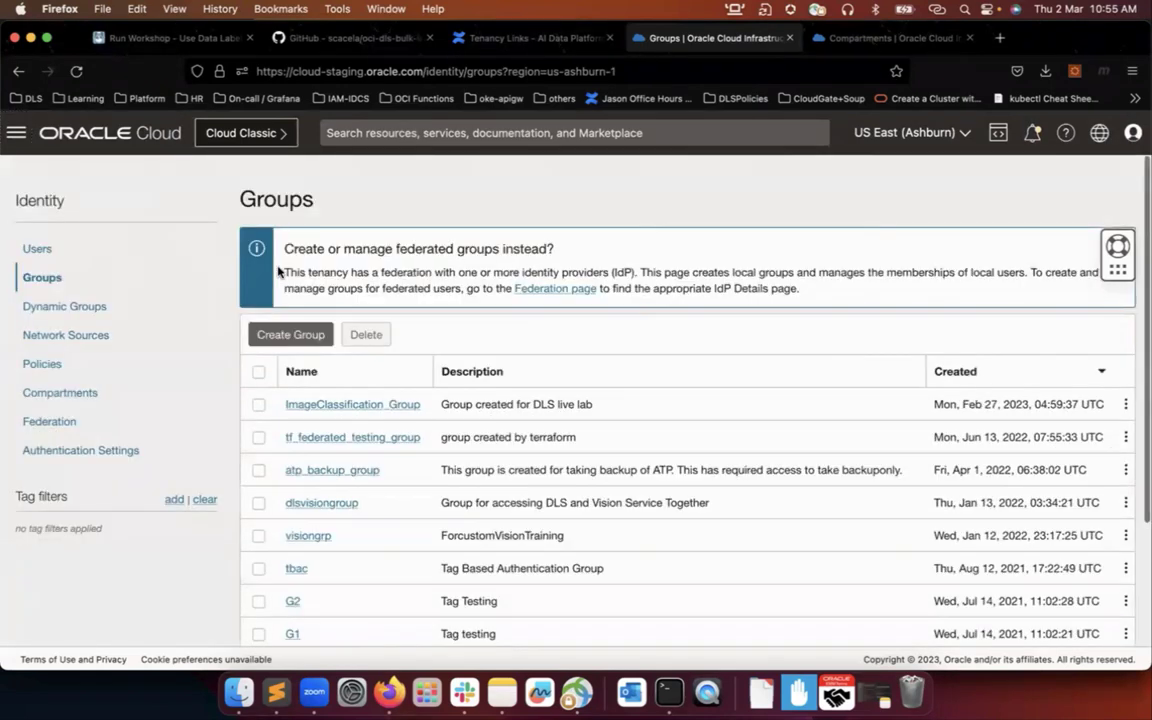
Fill in a new group form with the name livelabgroup and description "gour created for live lab", and cancel it without creating the group
left_click(292, 335)
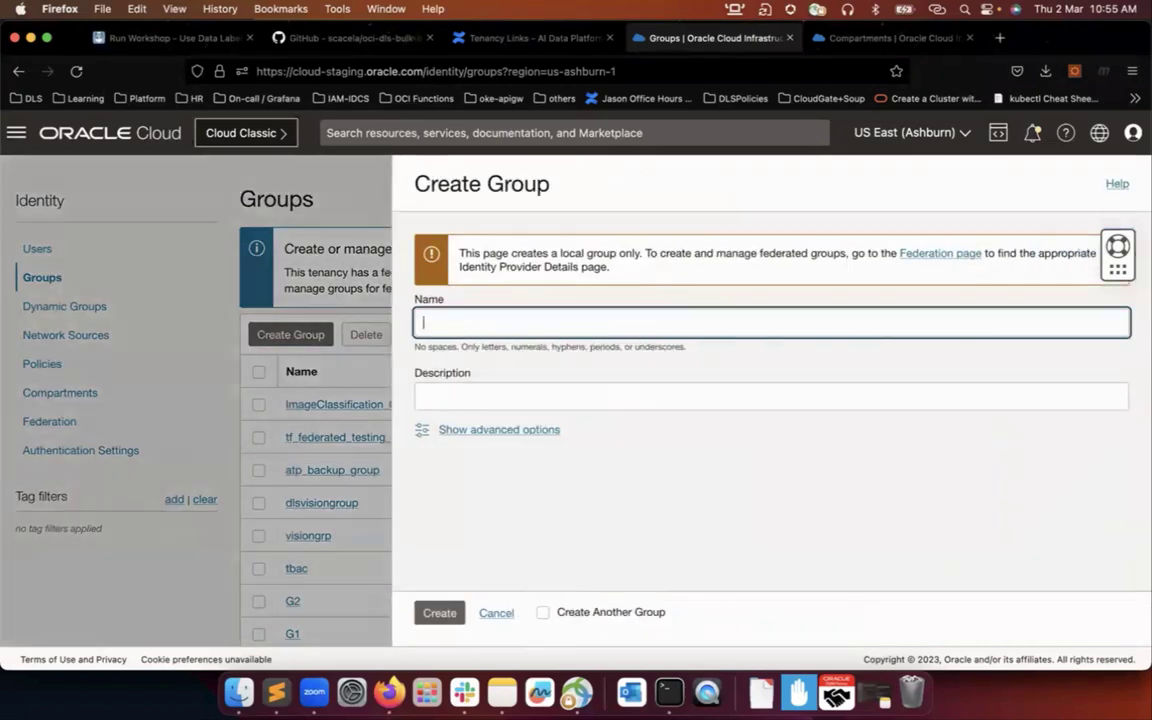
type("livelabgroup")
key("Tab")
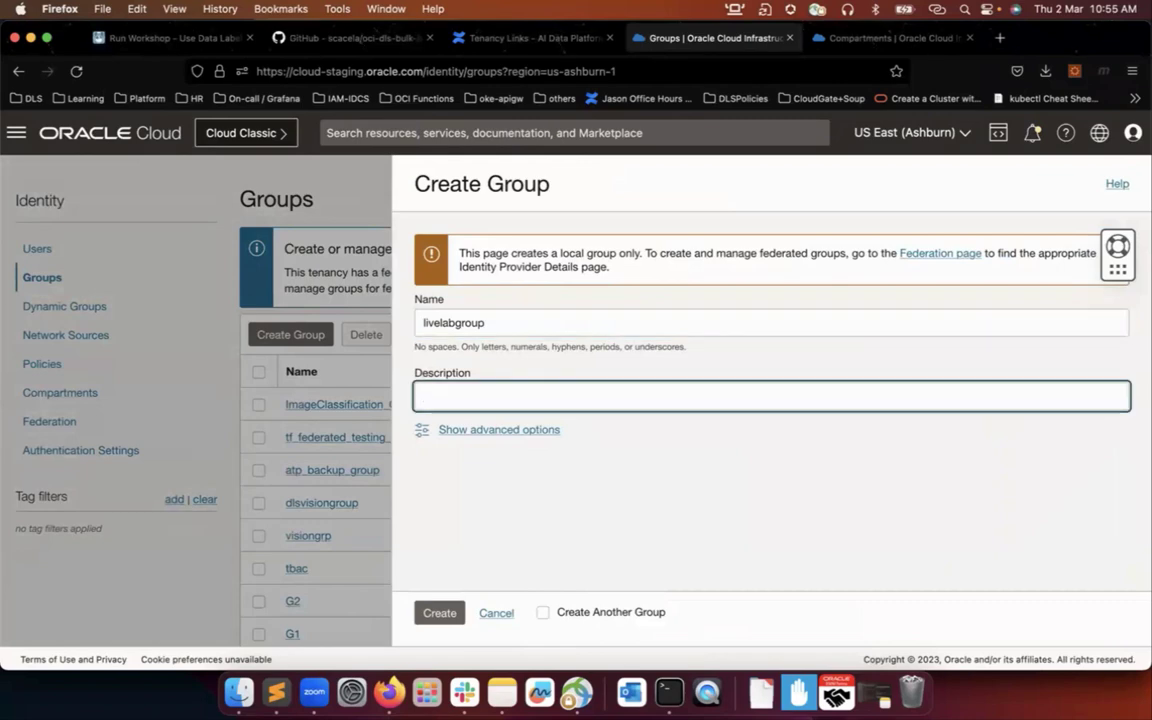
type("gour cre")
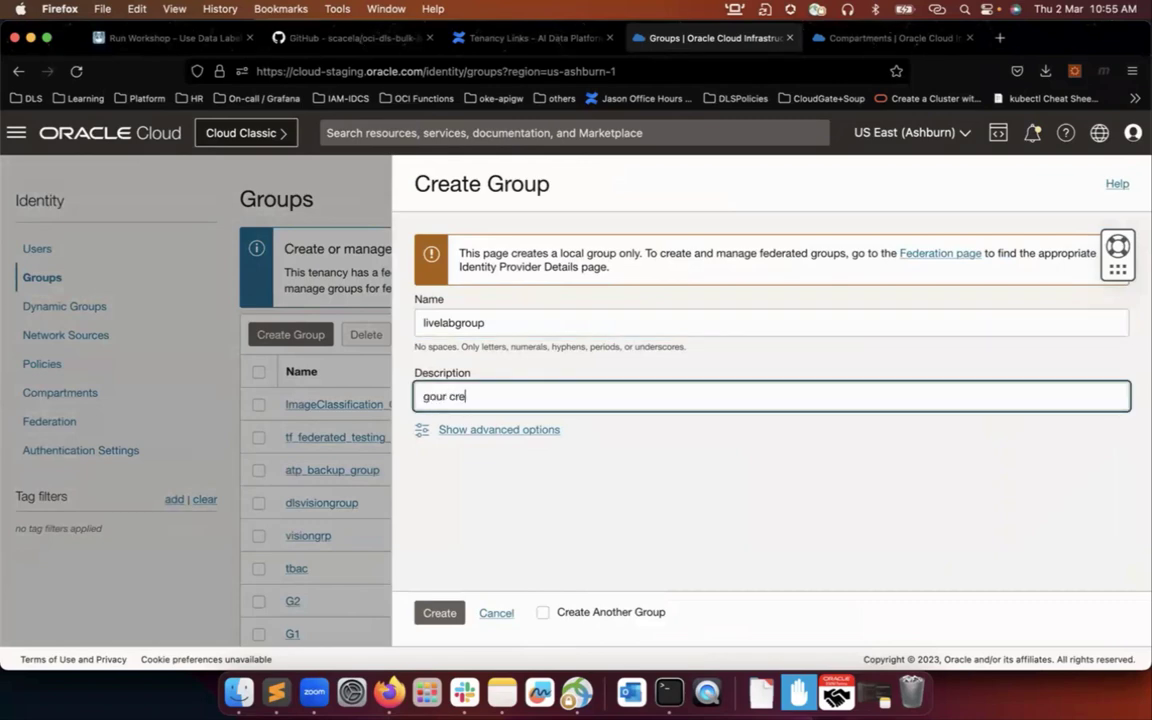
type("ated for live lab")
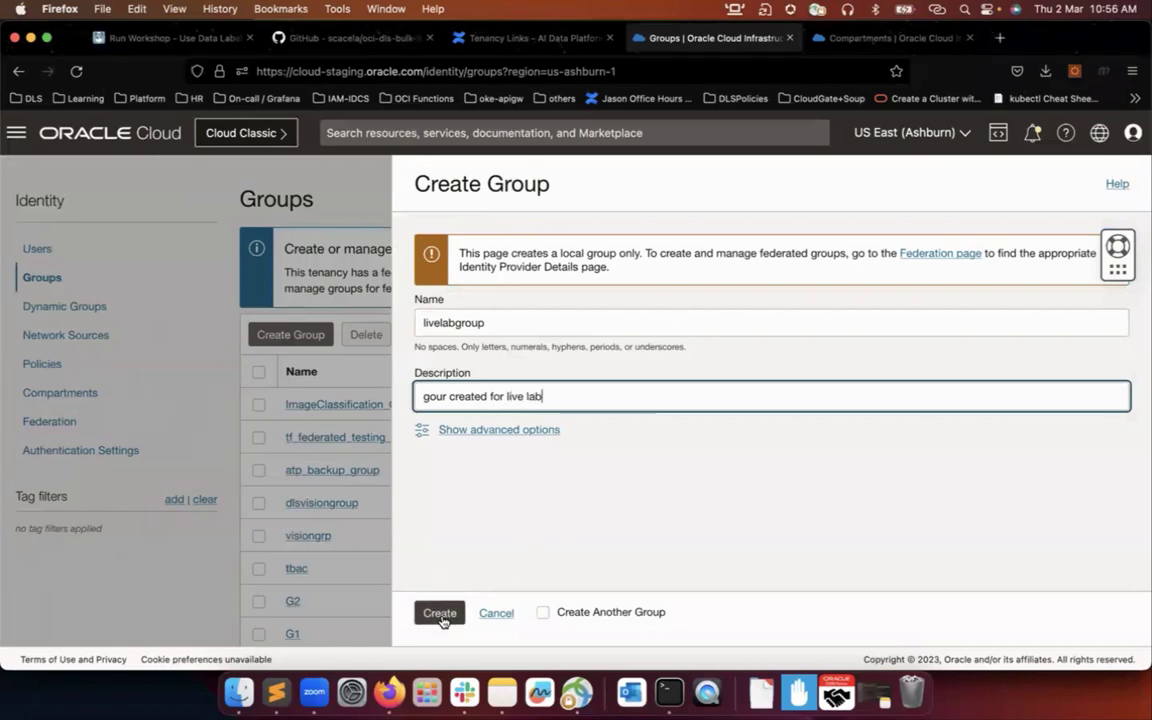
left_click(495, 612)
Look over the existing groups, and close the tab with the livelab compartment's details
scroll(630, 440, "down", 1)
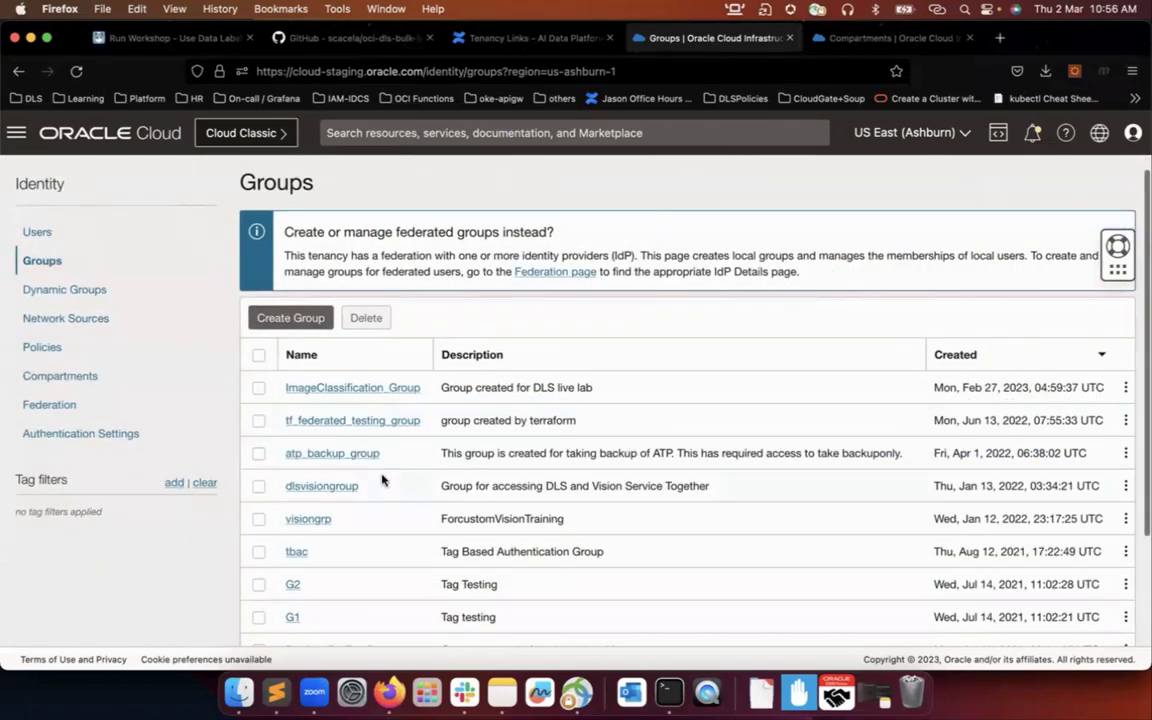
scroll(390, 395, "down", 1)
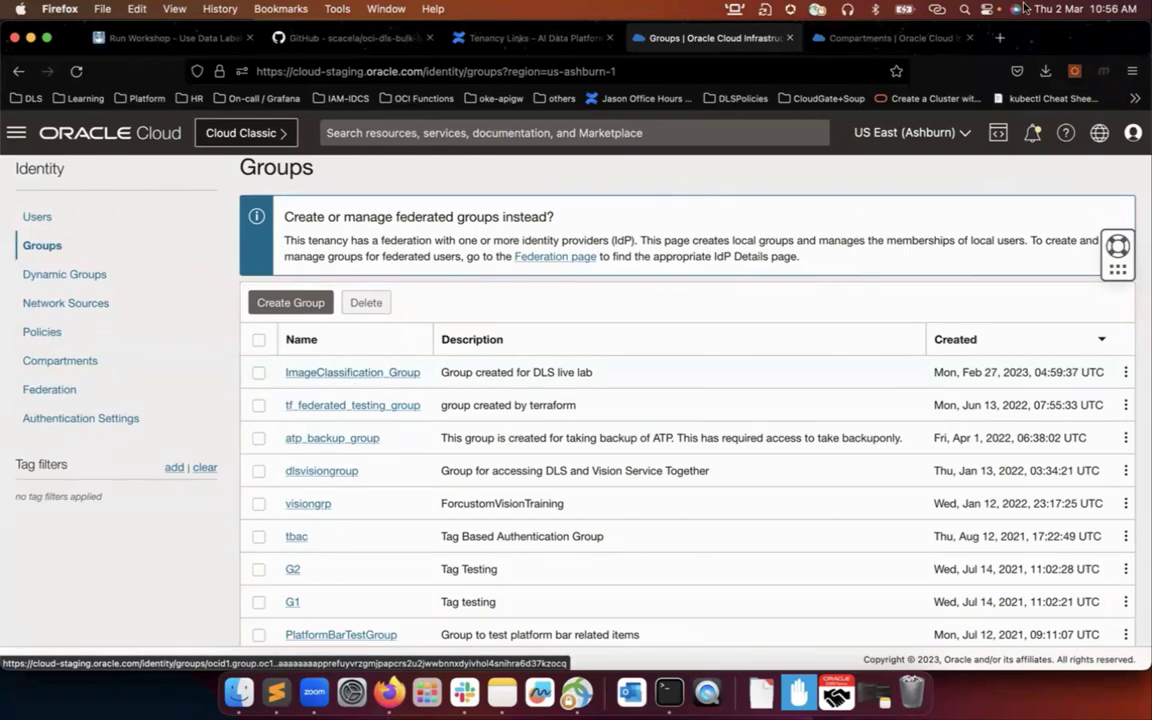
left_click(957, 35)
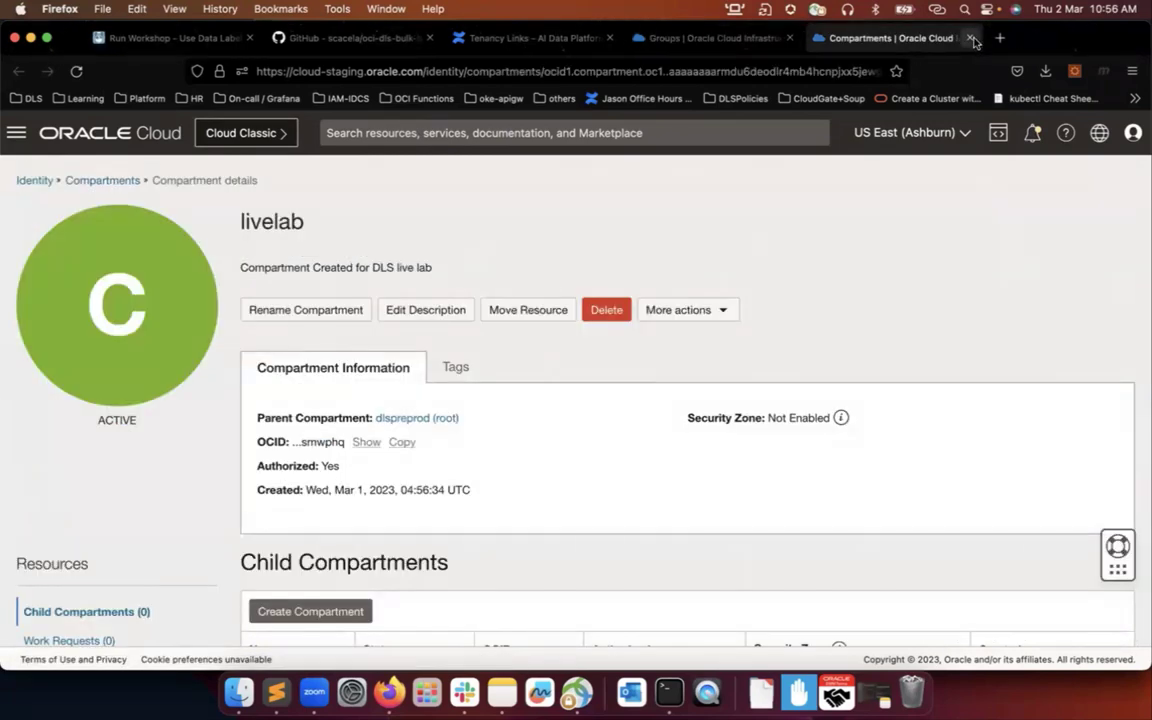
left_click(971, 38)
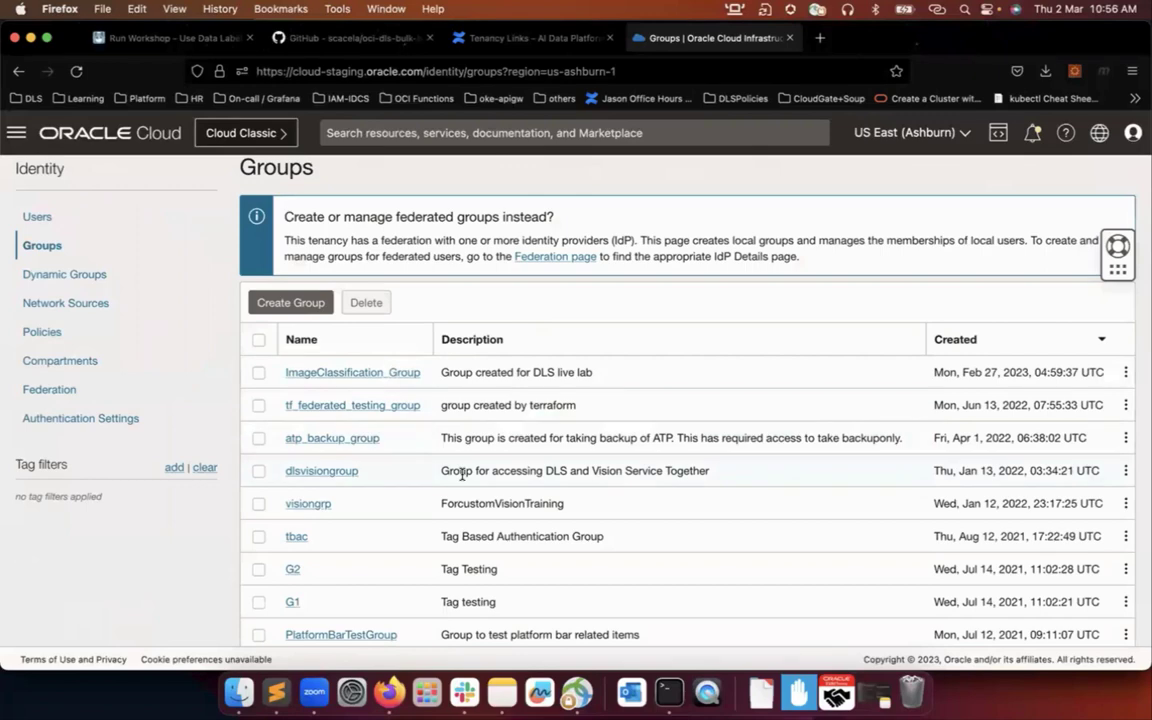
Open the details of ImageClassification_Group and show its full OCID and members
left_click(405, 373)
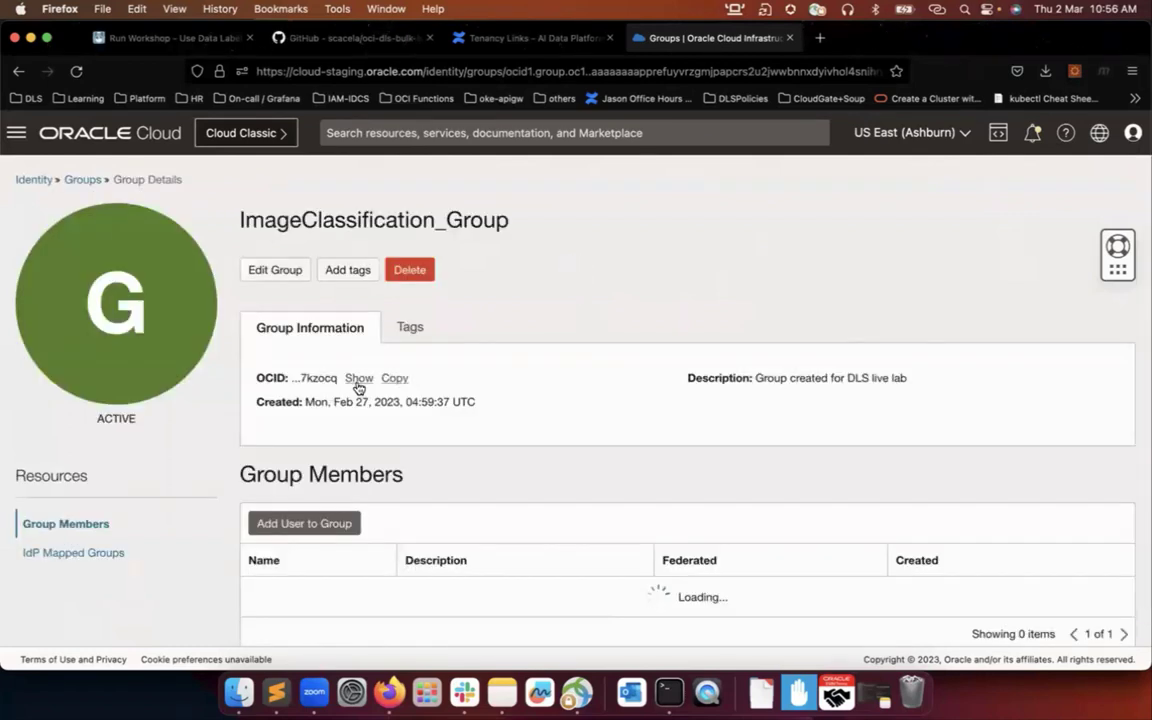
left_click(357, 380)
scroll(613, 408, "down", 3)
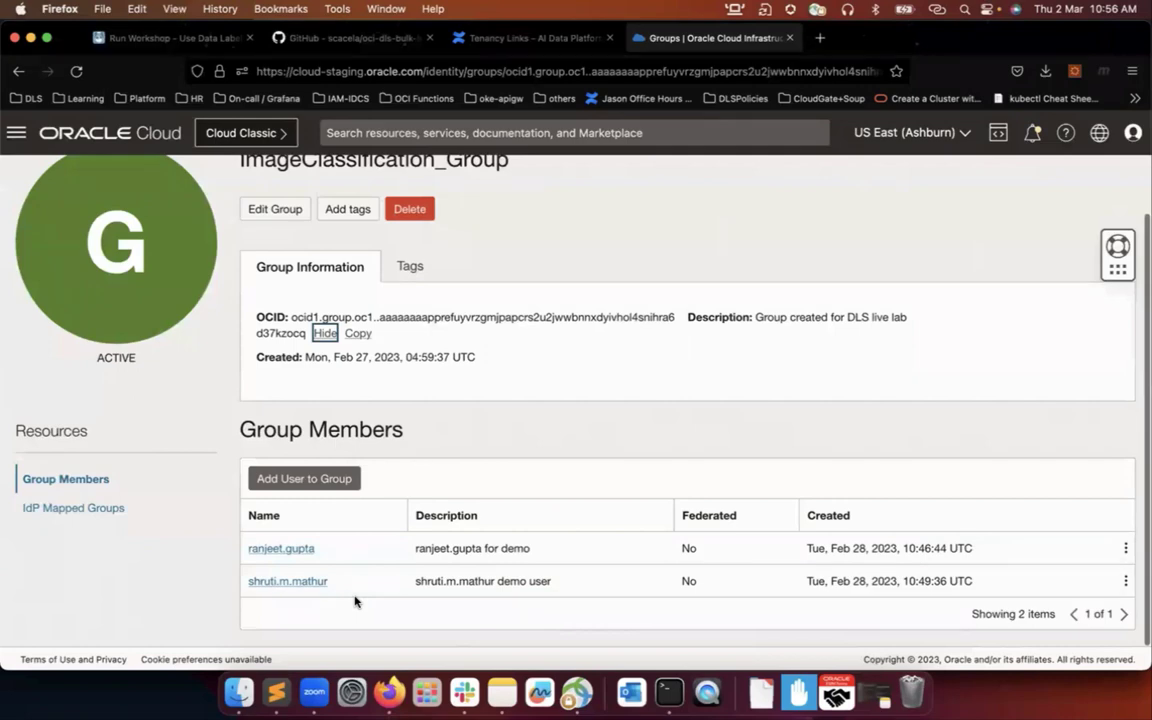
Add the first available user to ImageClassification_Group and check the group members list
left_click(302, 478)
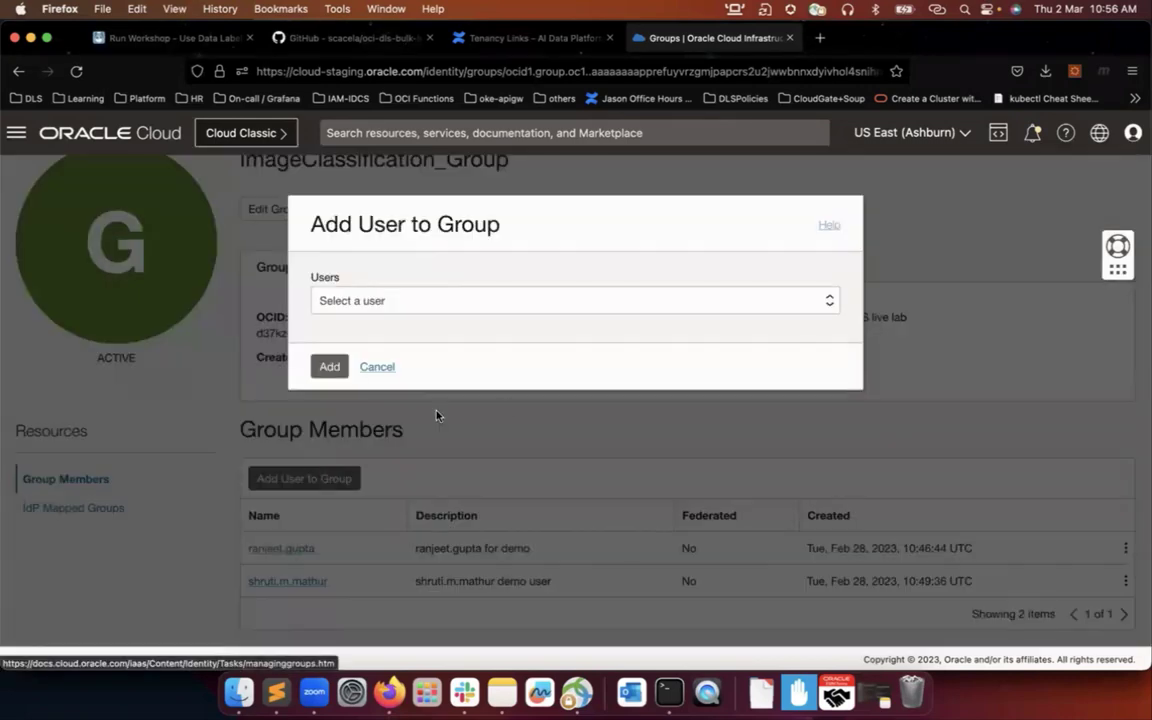
left_click(457, 302)
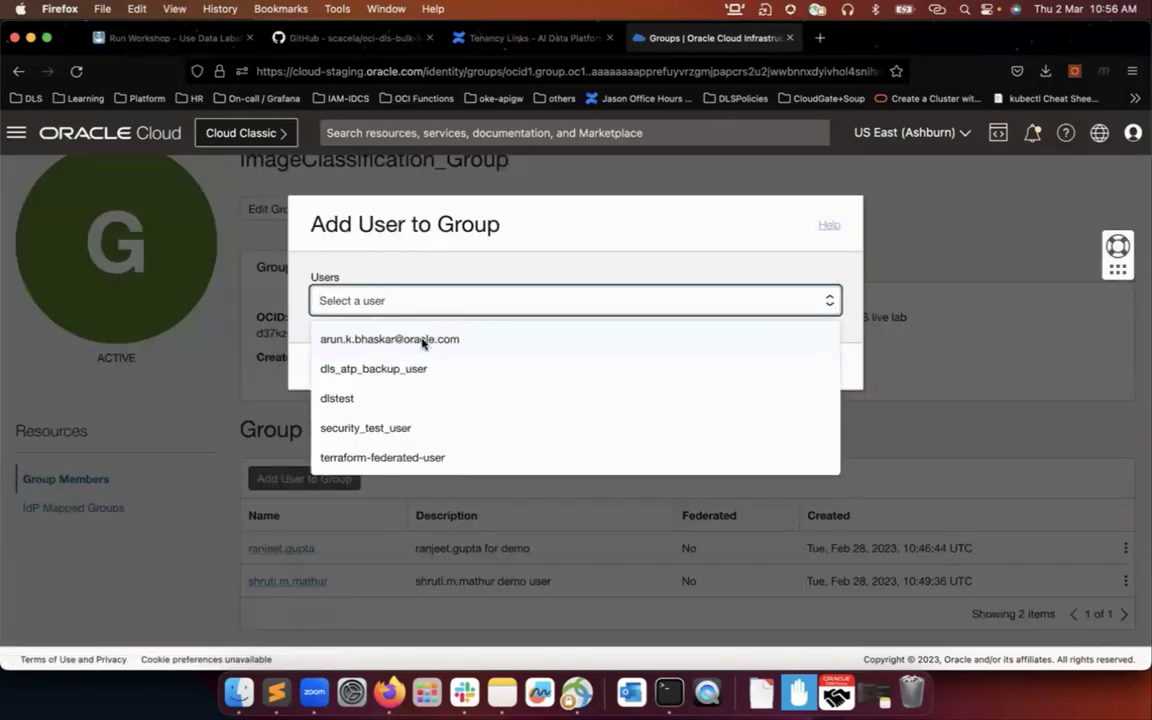
left_click(422, 340)
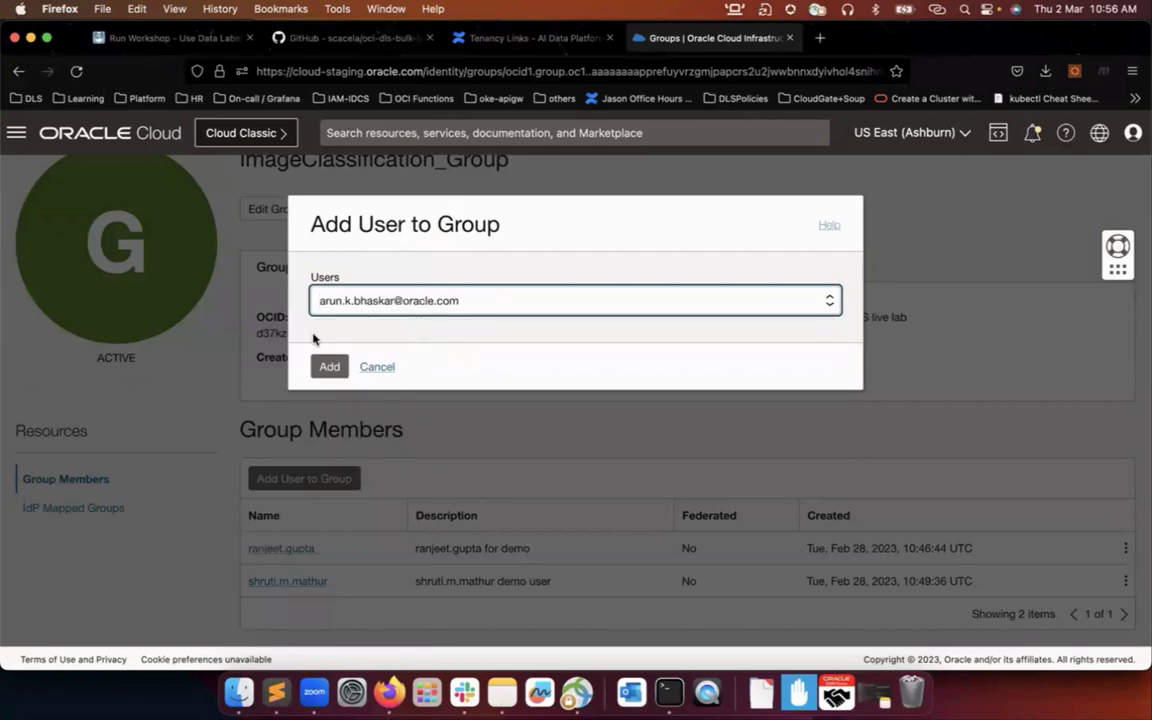
left_click(324, 368)
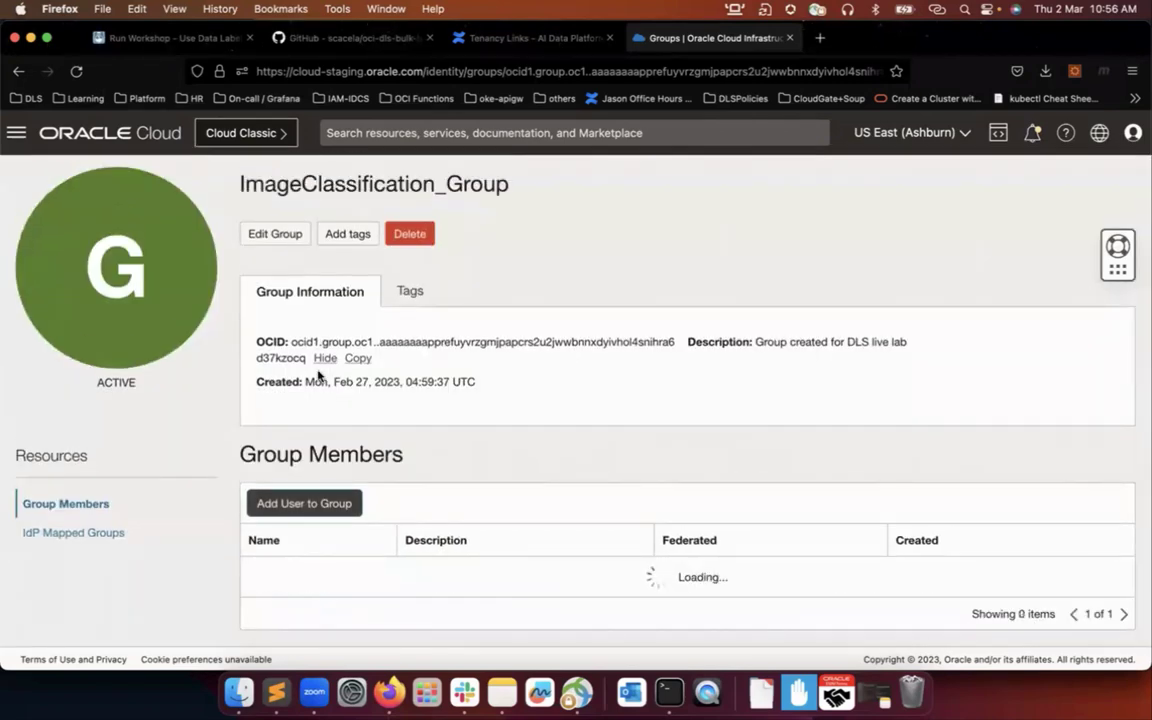
scroll(318, 375, "down", 2)
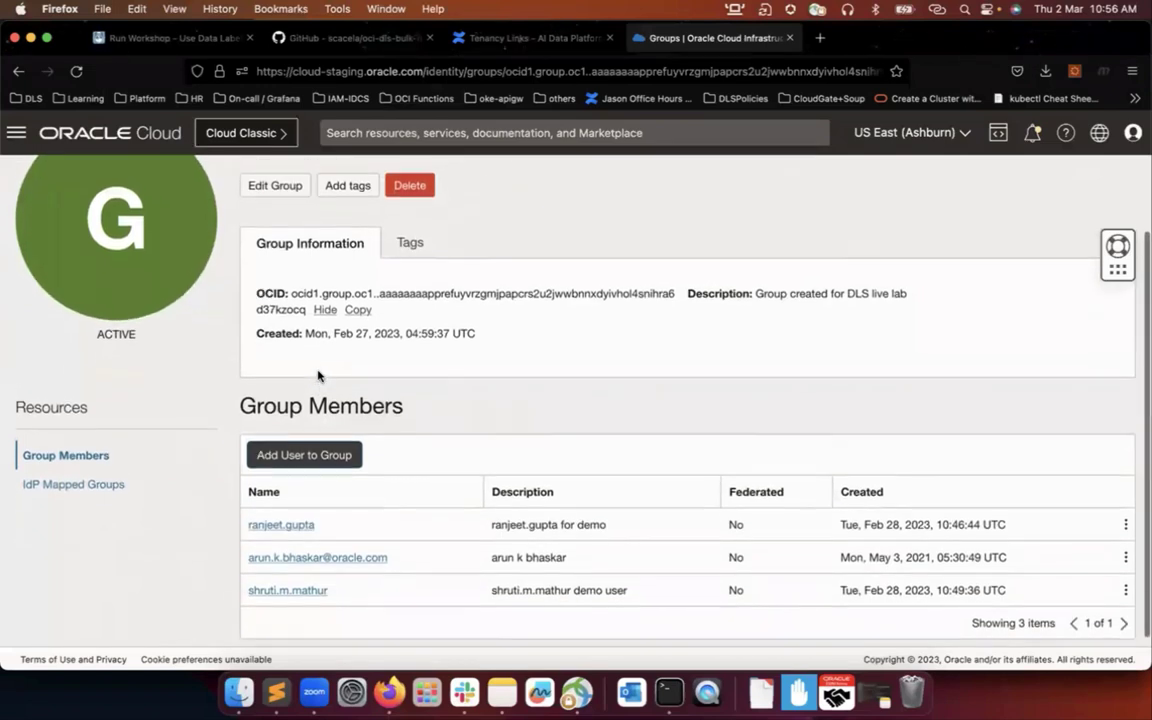
scroll(318, 375, "up", 2)
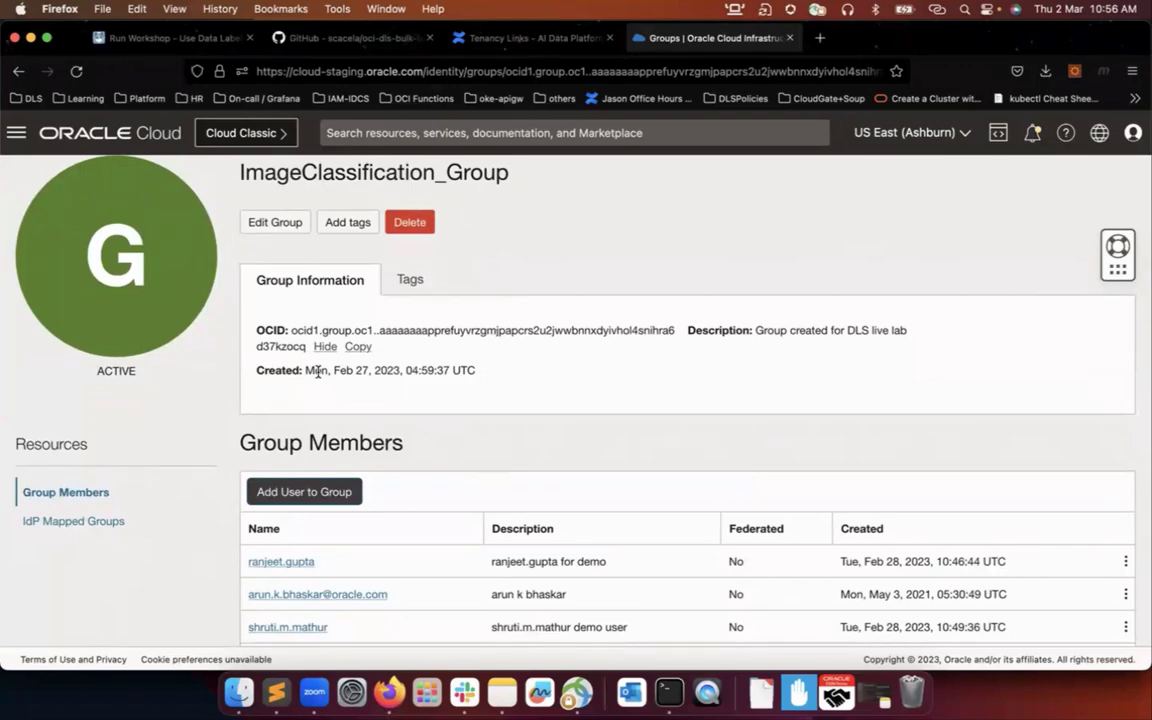
Open the Dynamic Groups page under Identity & Security
left_click(18, 133)
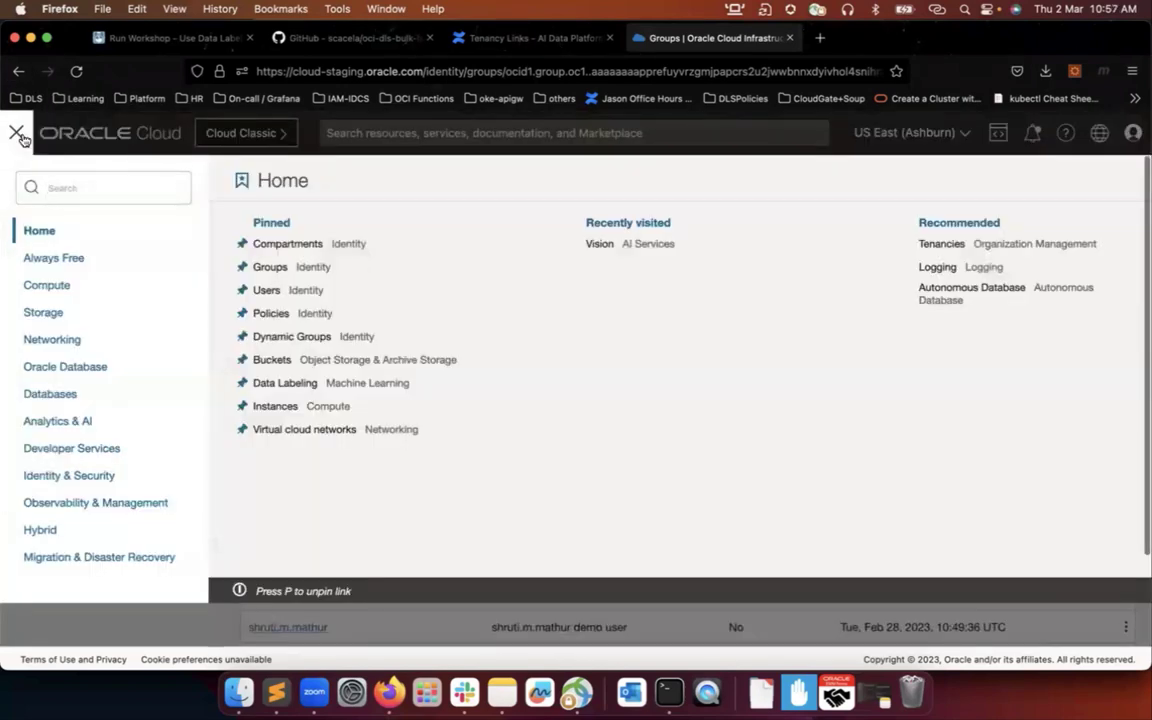
left_click(100, 479)
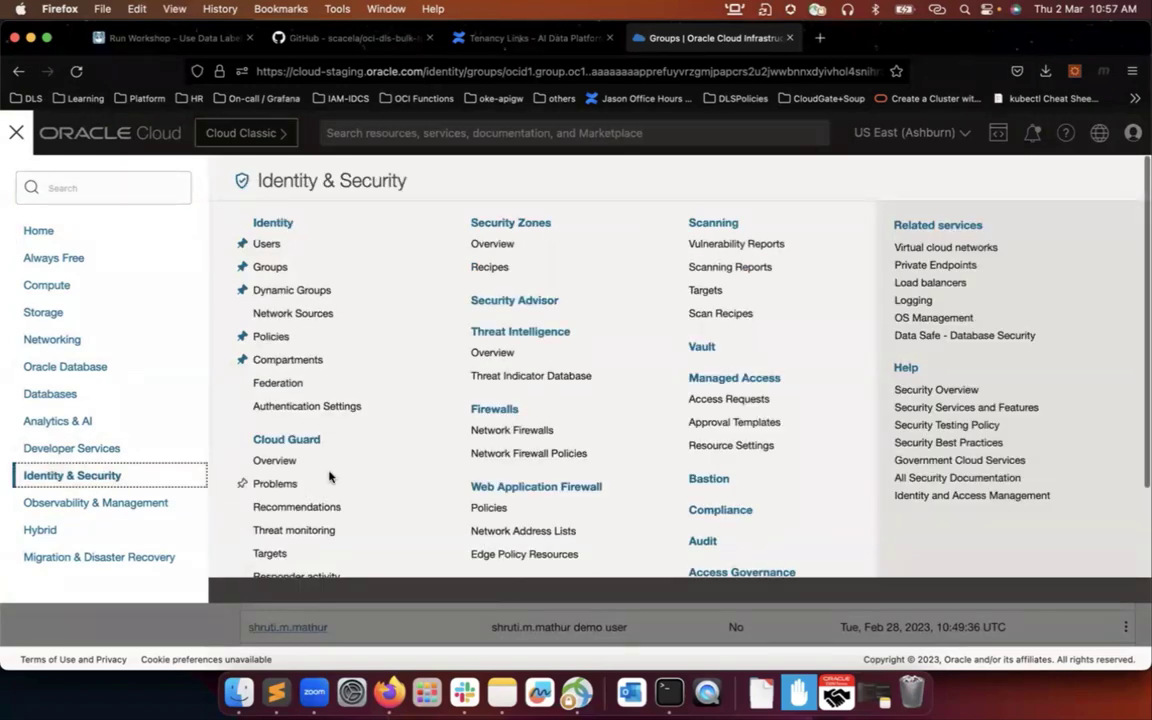
left_click(312, 292)
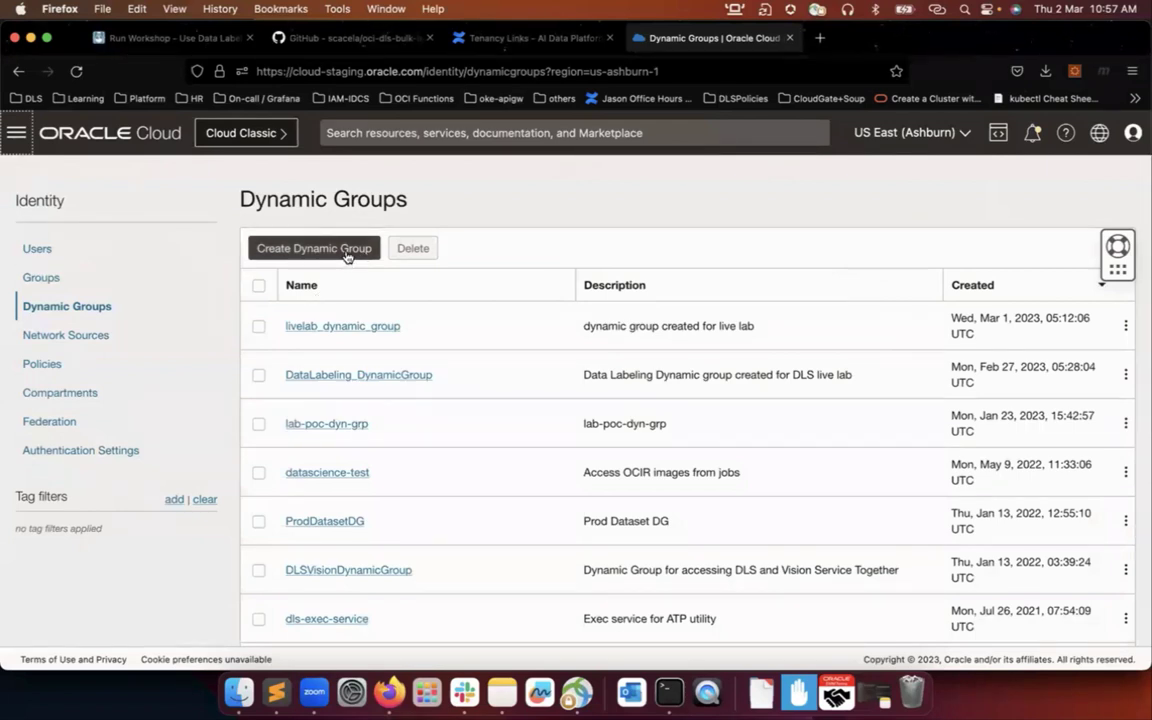
Start a new dynamic group named livelabdemo_dg with the description "dynamic group created for live lab"
left_click(346, 256)
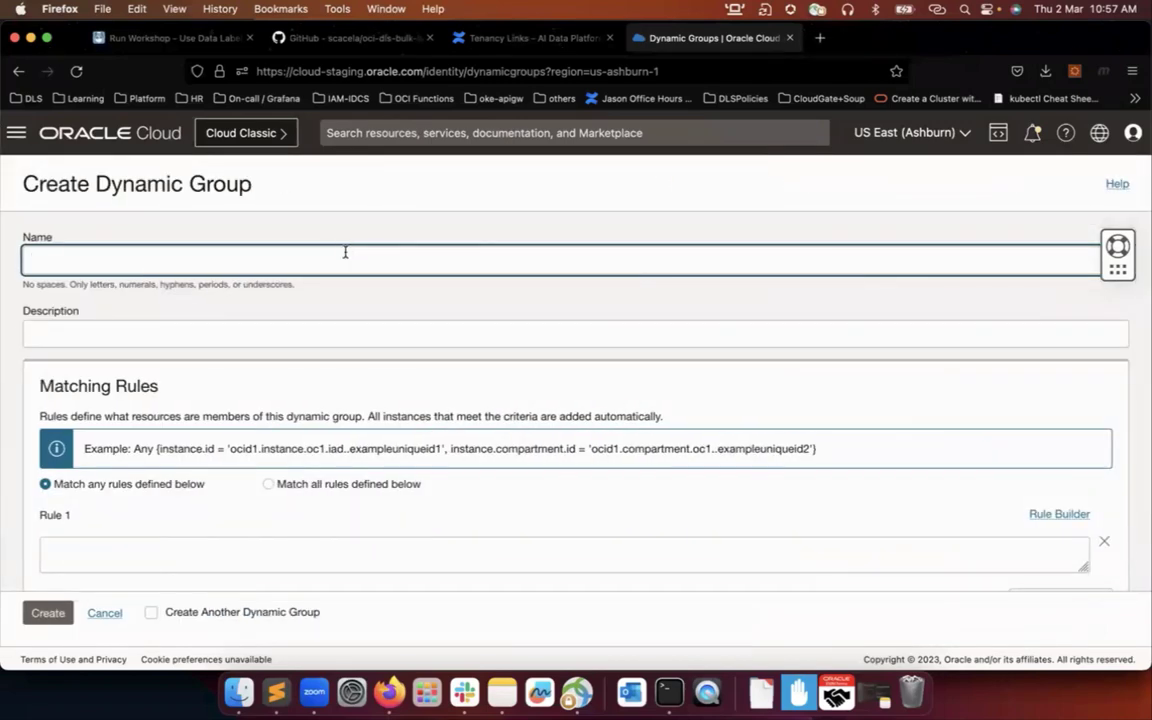
type("velabdemo")
left_click(32, 333)
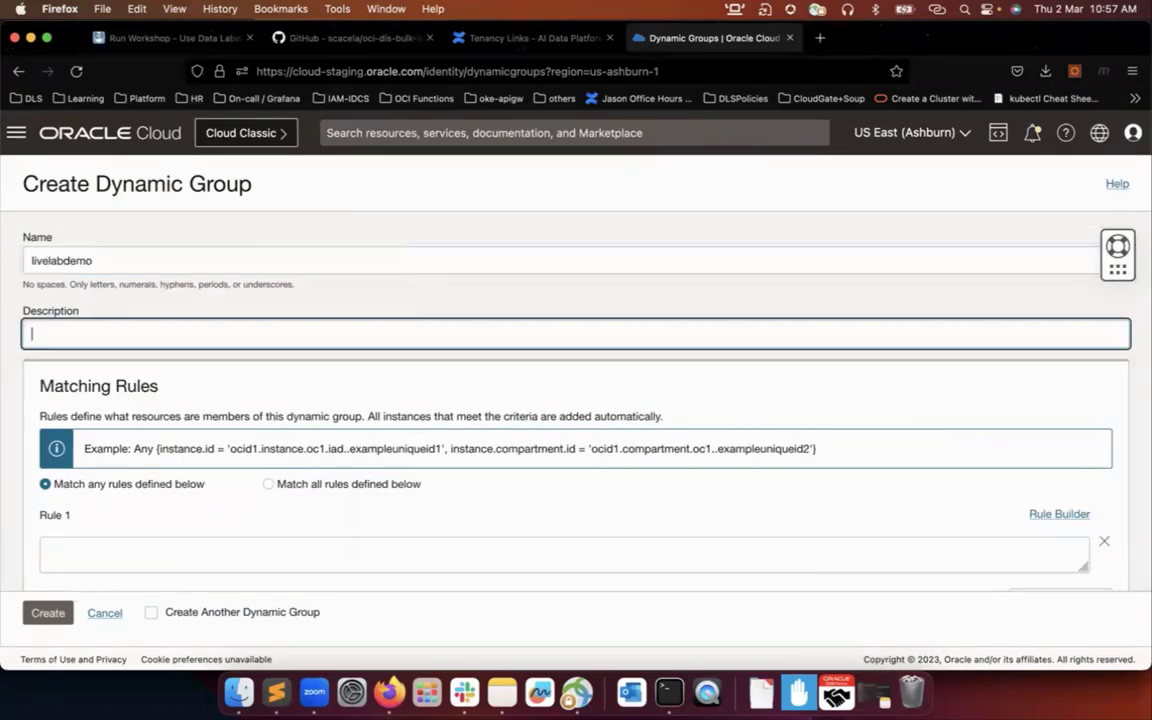
left_click(249, 258)
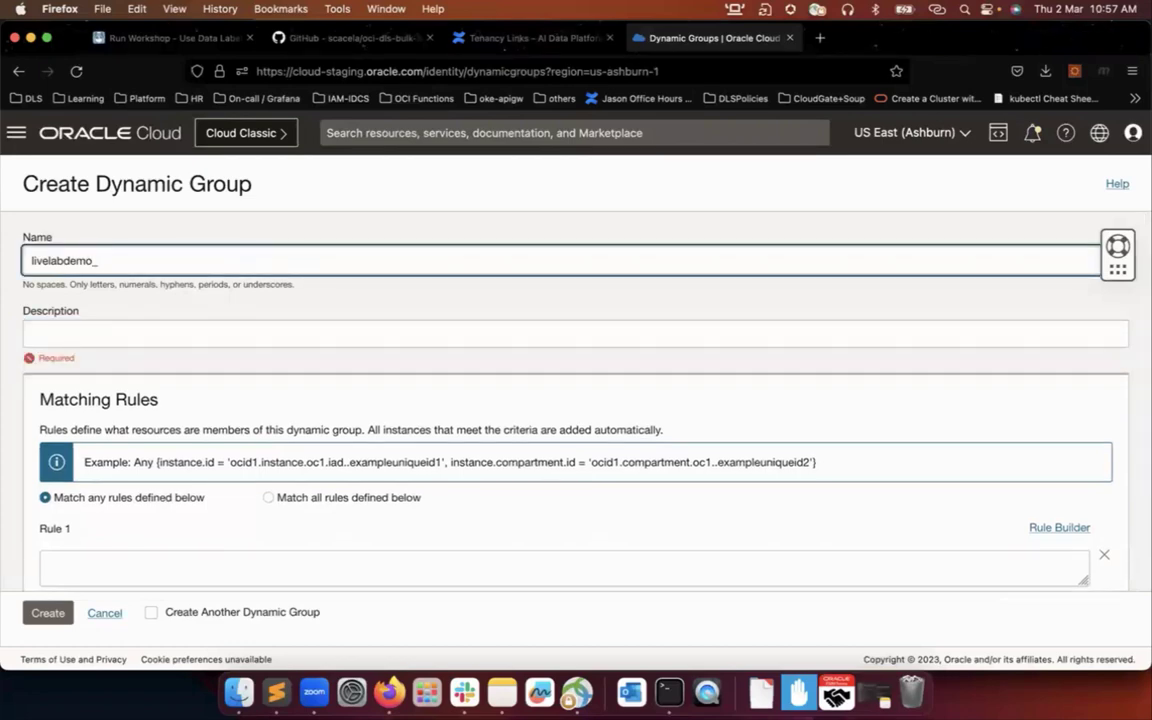
left_click(32, 333)
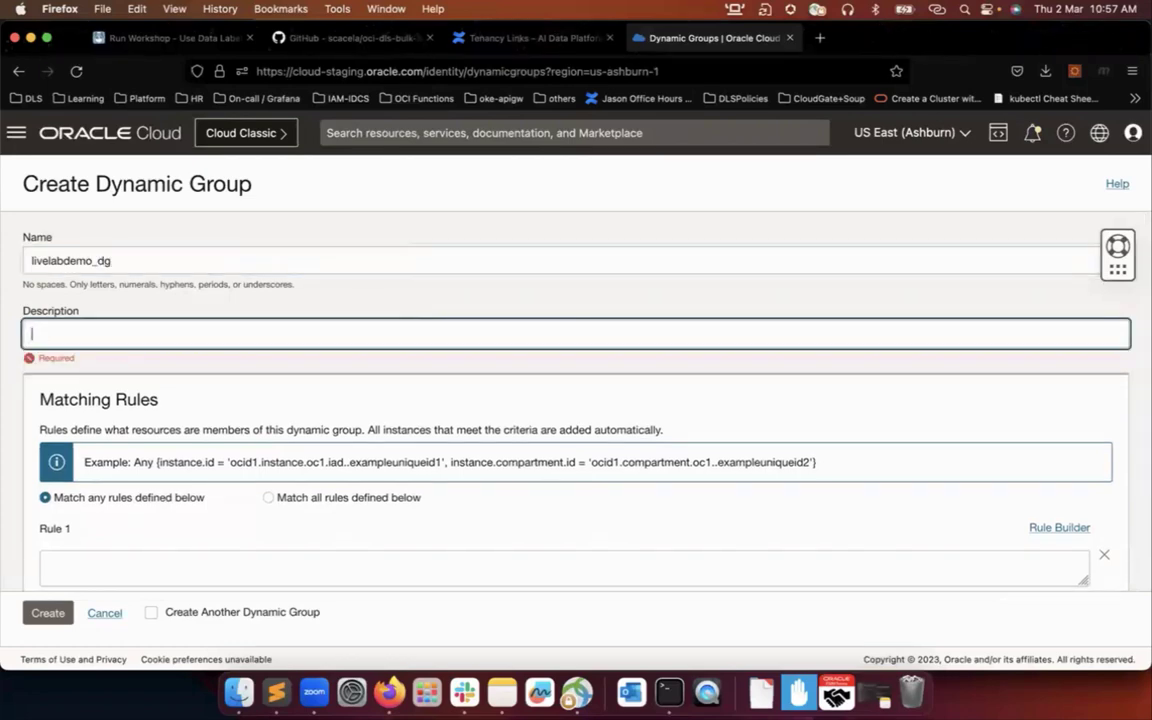
type("dyna")
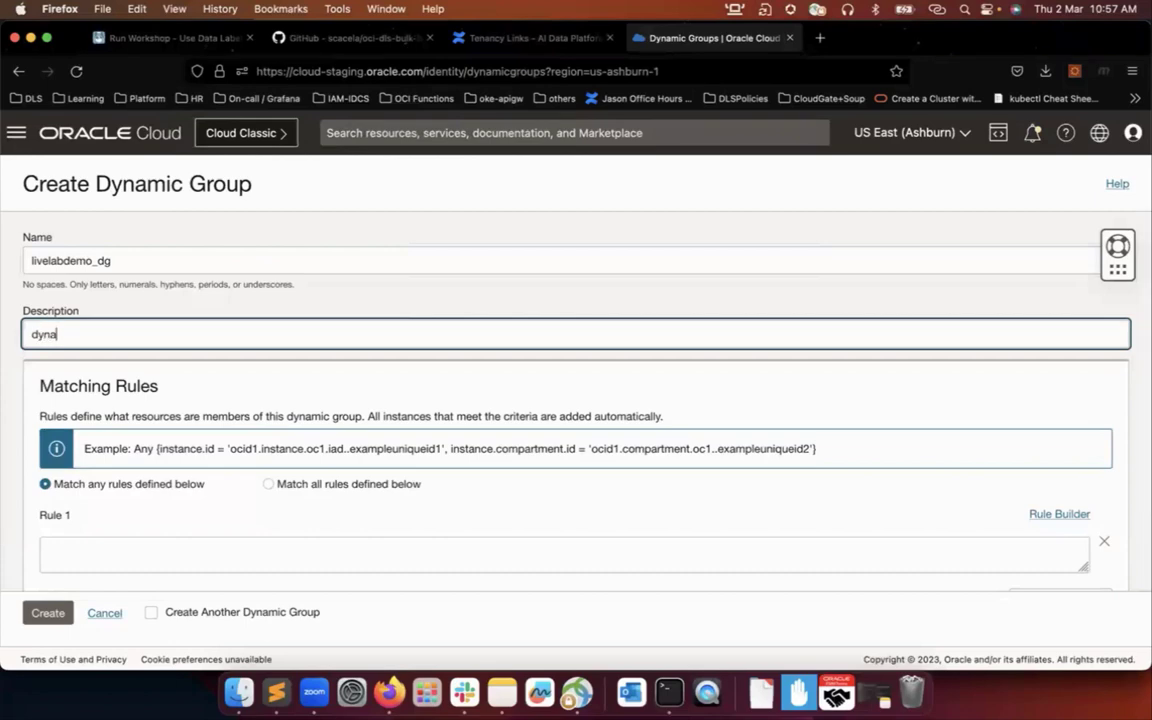
type("mic group created ")
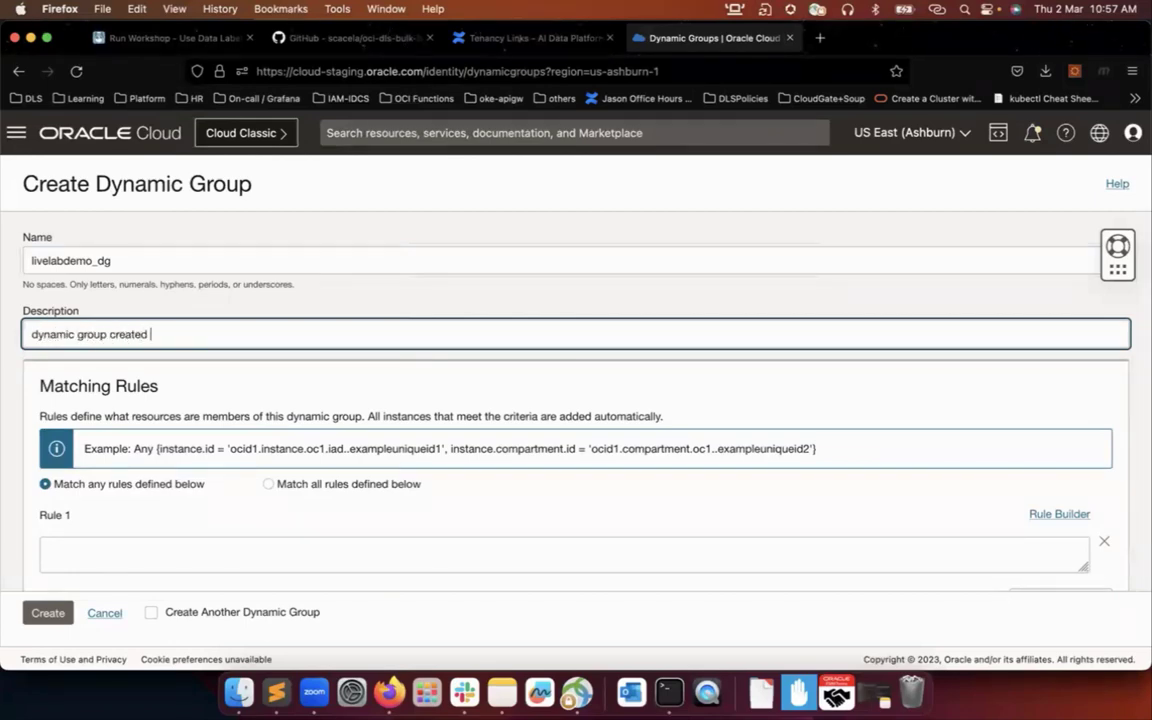
type("for live lab")
scroll(116, 427, "down", 3)
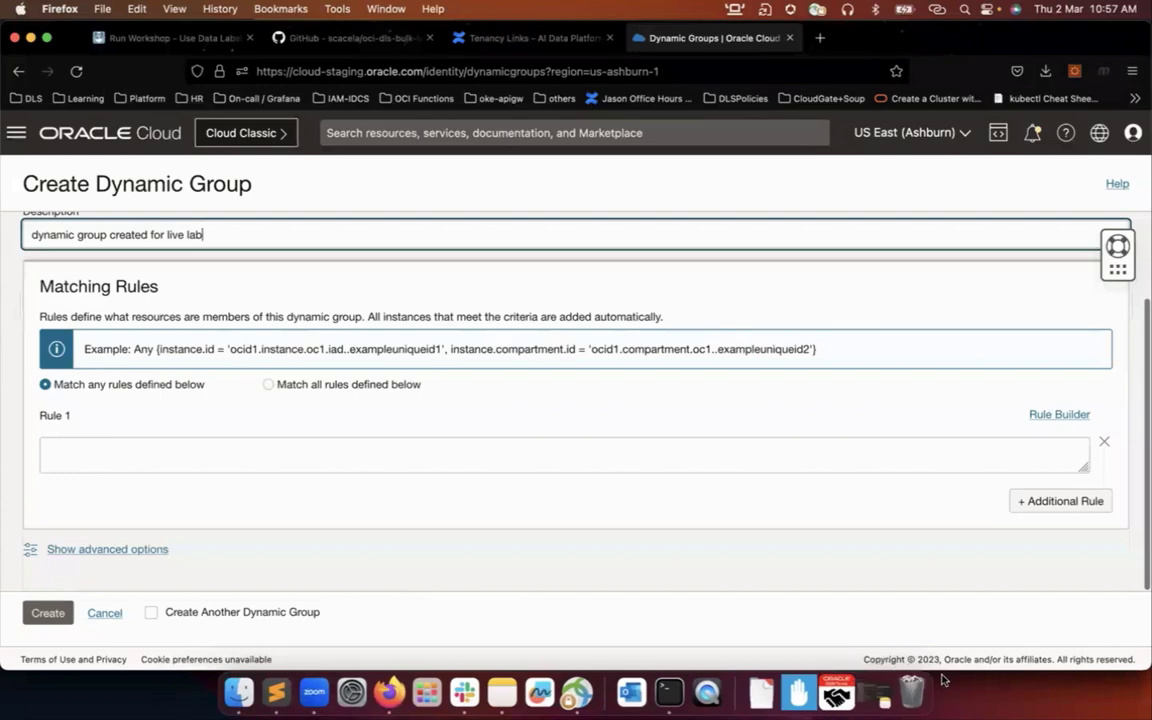
Copy the dynamic group rule ALL {datalabelingdataset.compartment.id='<compartment OCID>'} from the Policy Setup instructions of the LiveLabs workshop
left_click(167, 40)
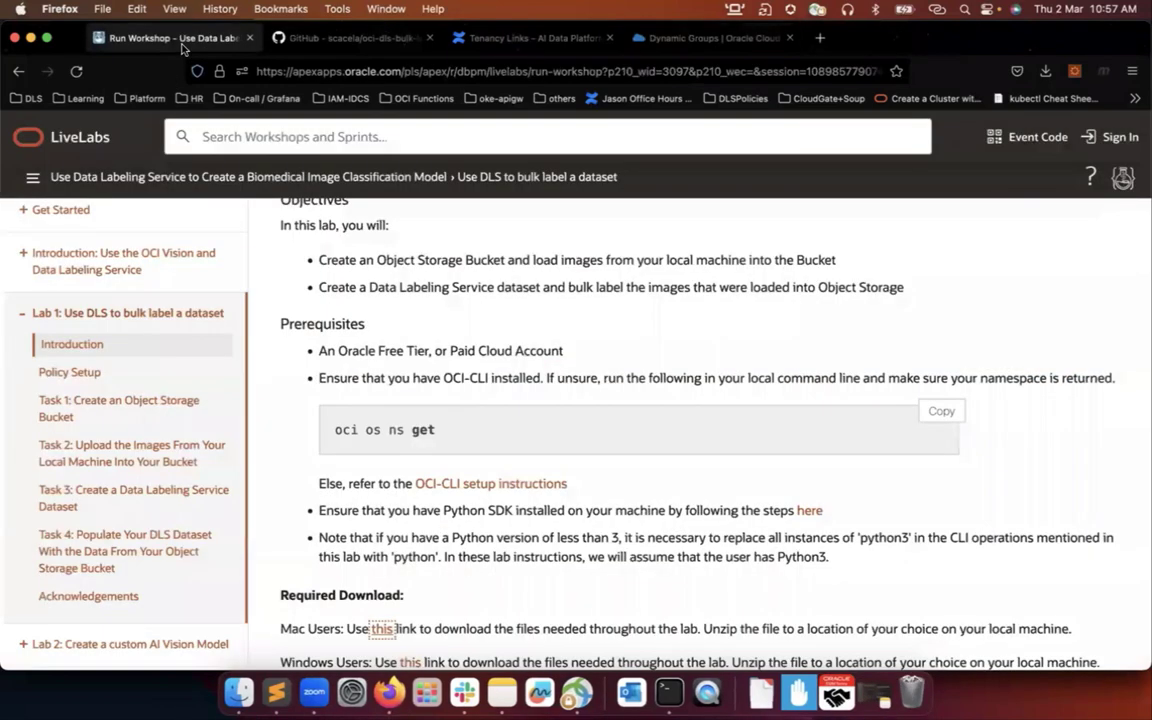
scroll(180, 487, "down", 1)
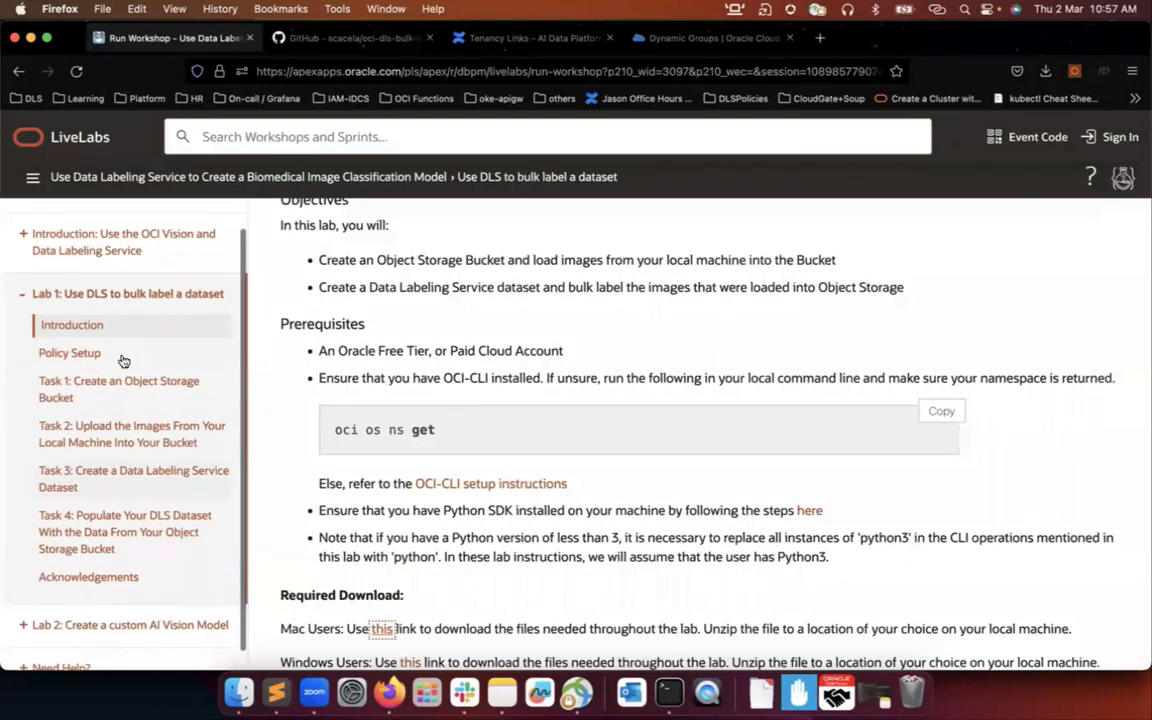
left_click(70, 353)
scroll(940, 418, "down", 5)
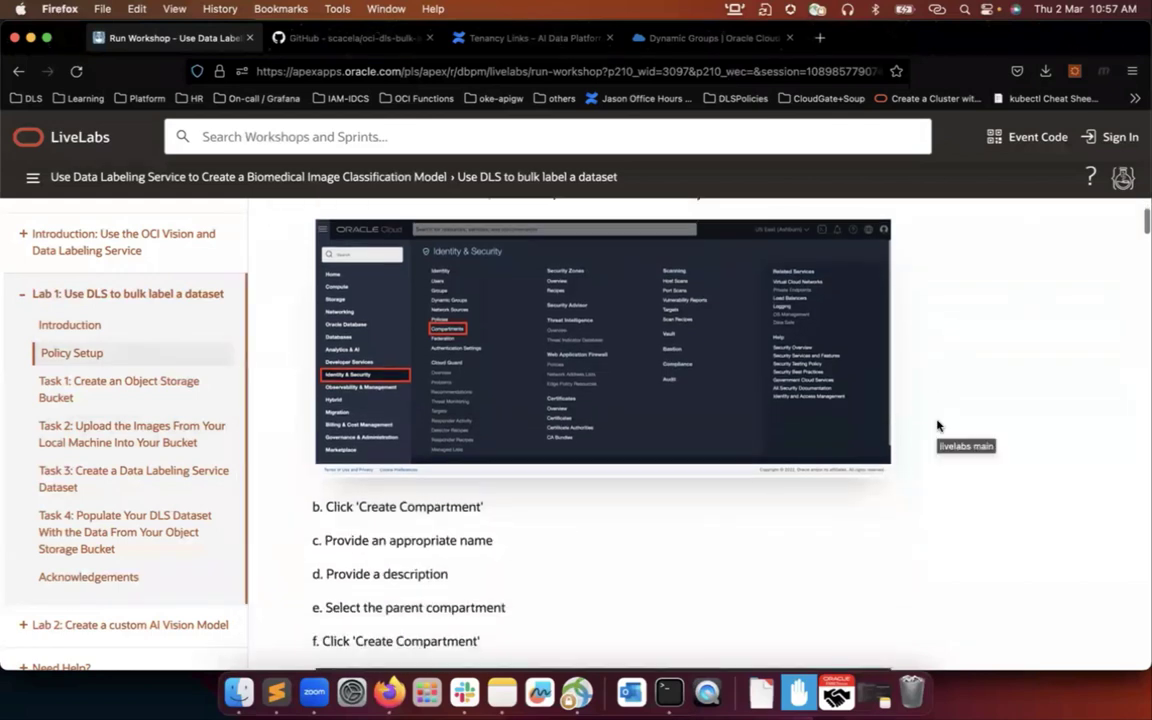
scroll(937, 425, "down", 8)
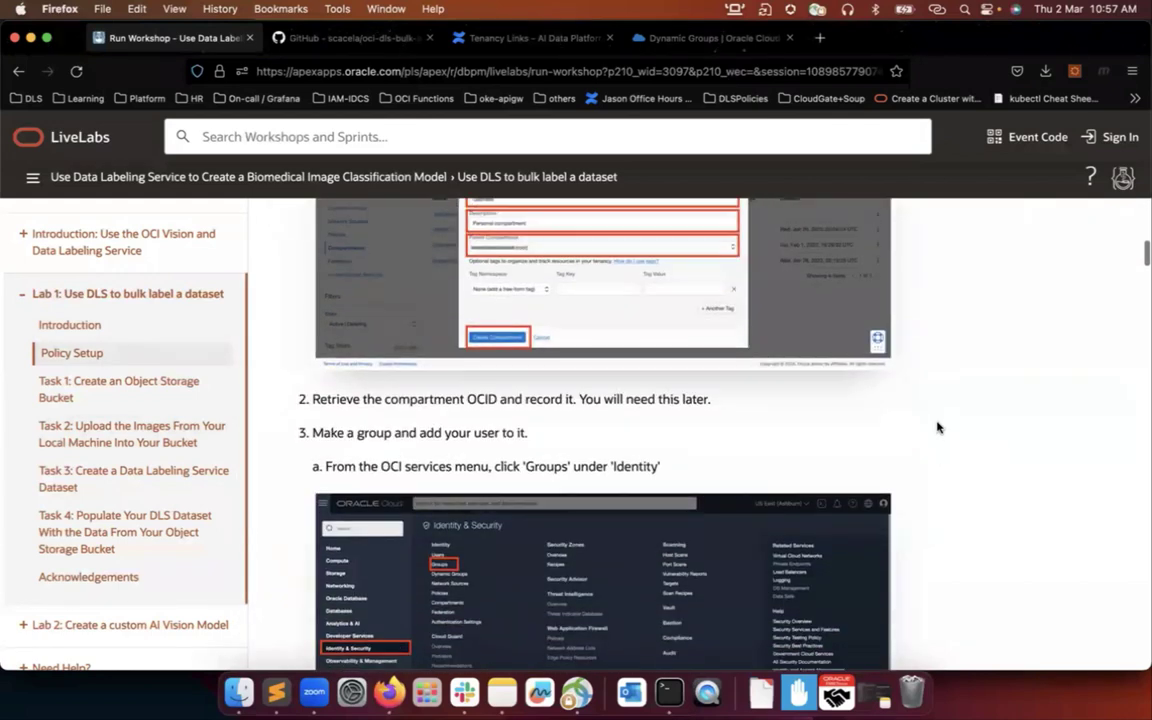
scroll(937, 427, "down", 8)
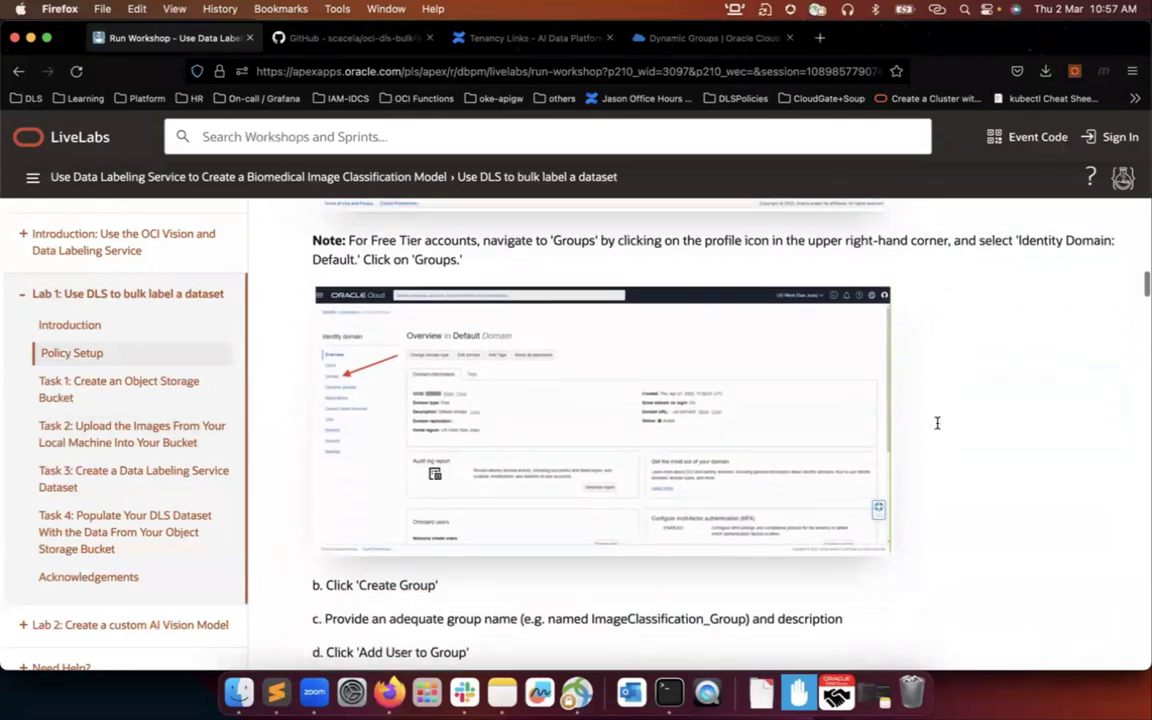
scroll(937, 427, "down", 11)
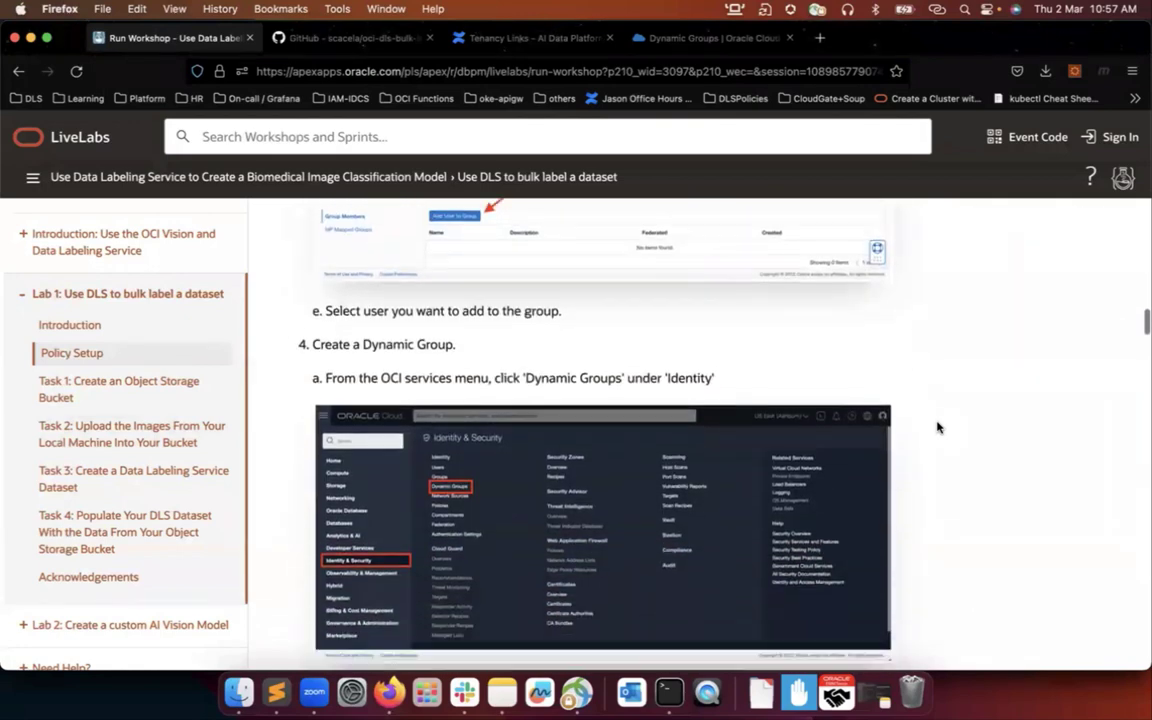
scroll(937, 427, "down", 9)
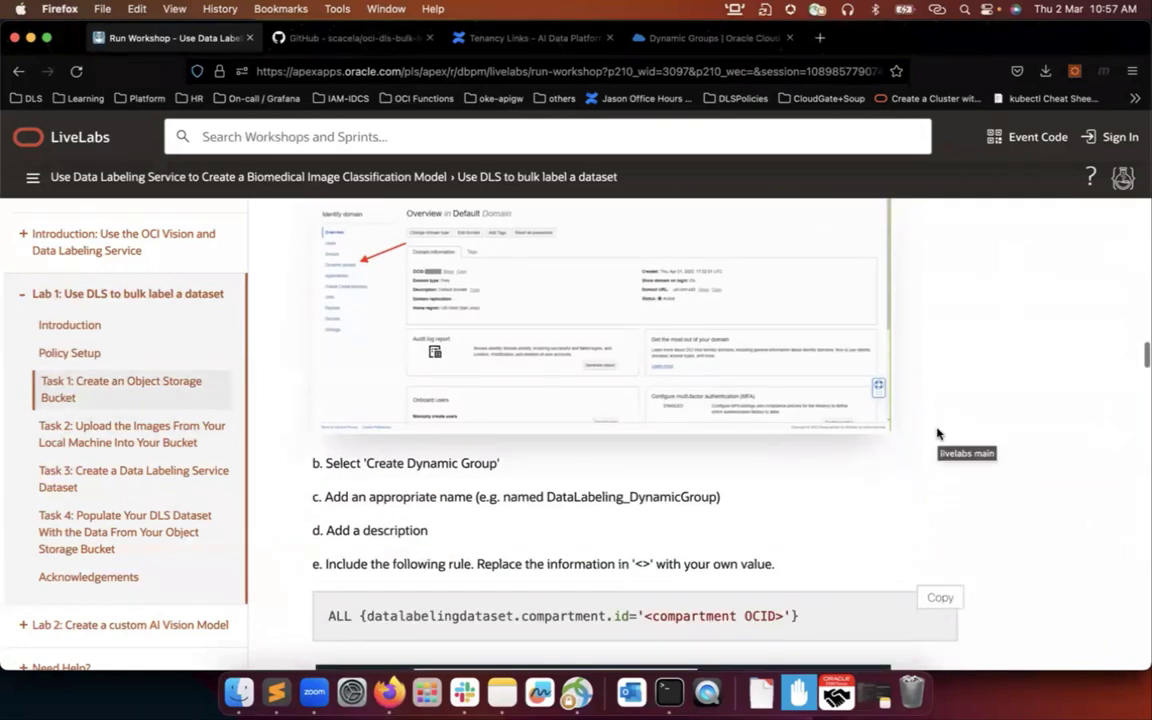
scroll(937, 433, "down", 2)
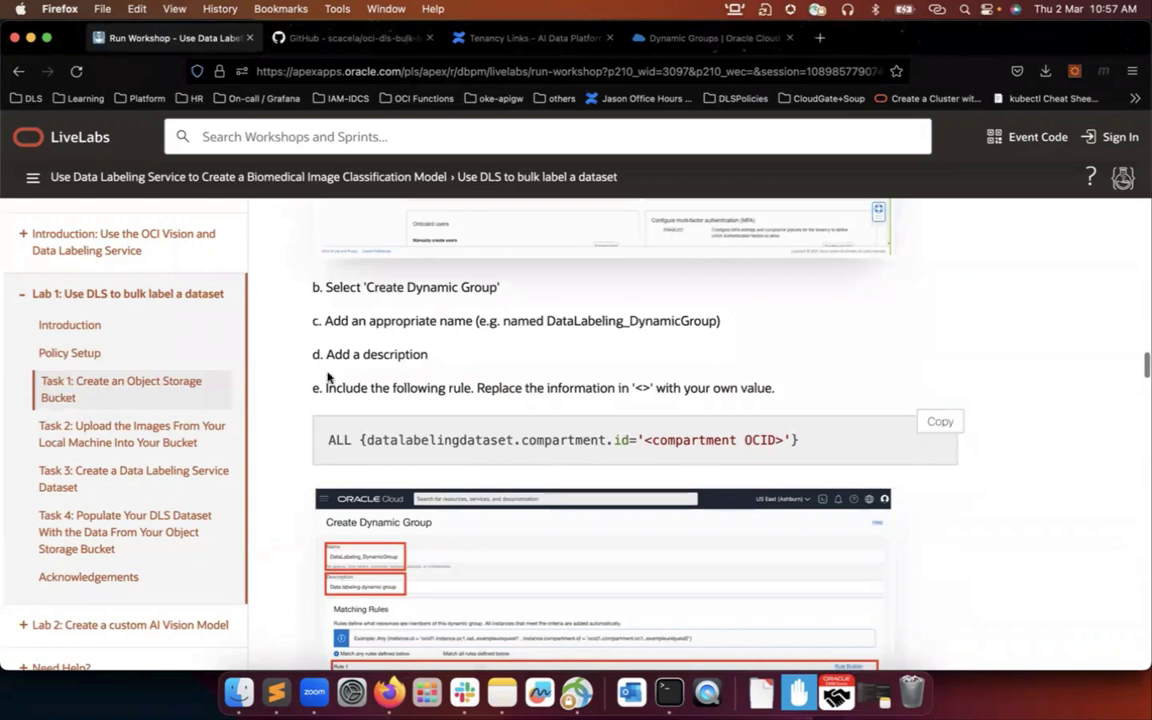
double_click(339, 440)
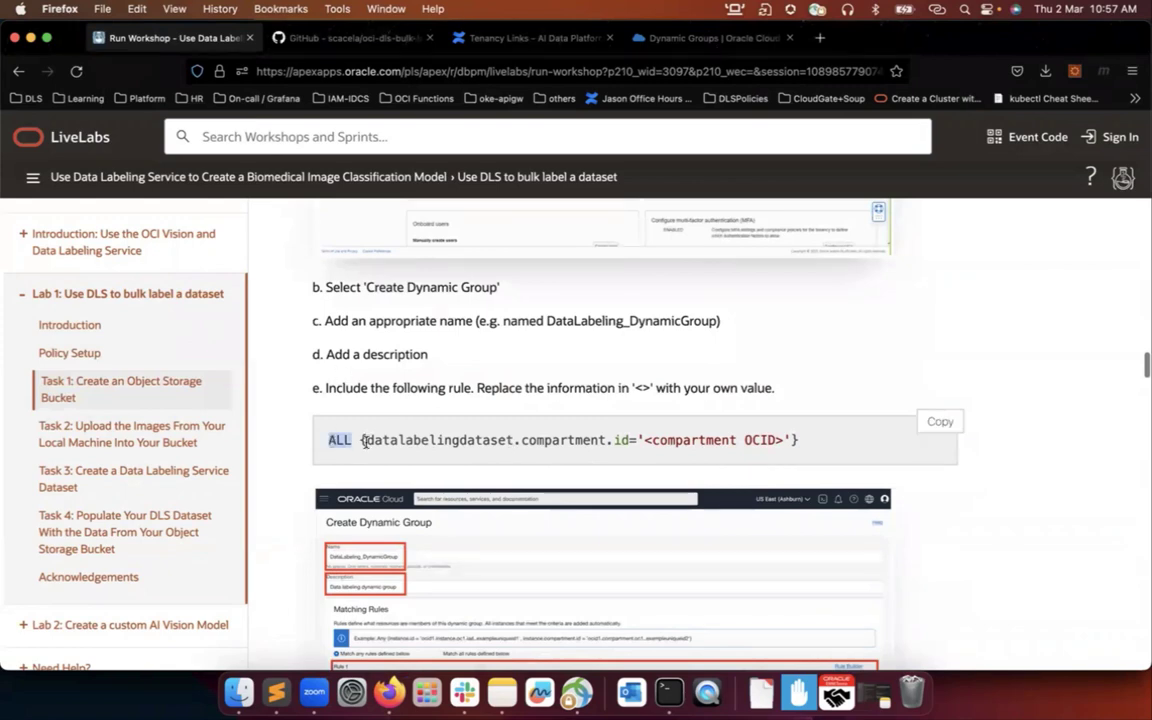
left_click(854, 441, "shift")
key("super+c")
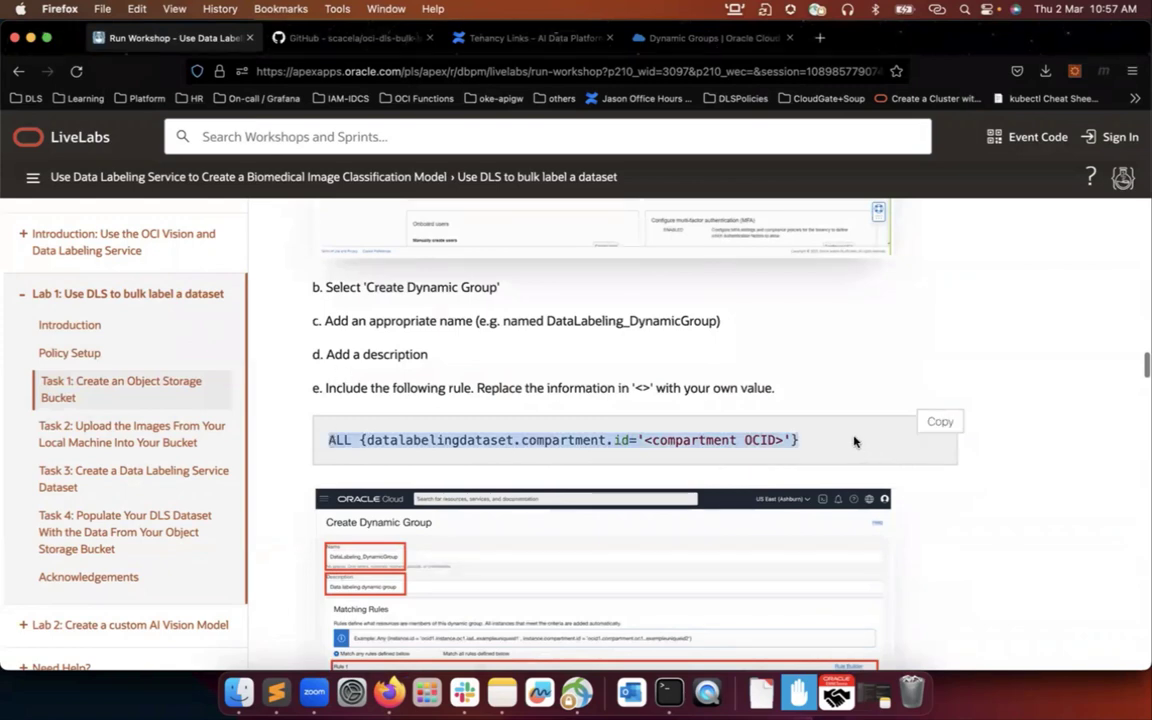
Paste the copied matching rule into Rule 1 of the new dynamic group
left_click(689, 38)
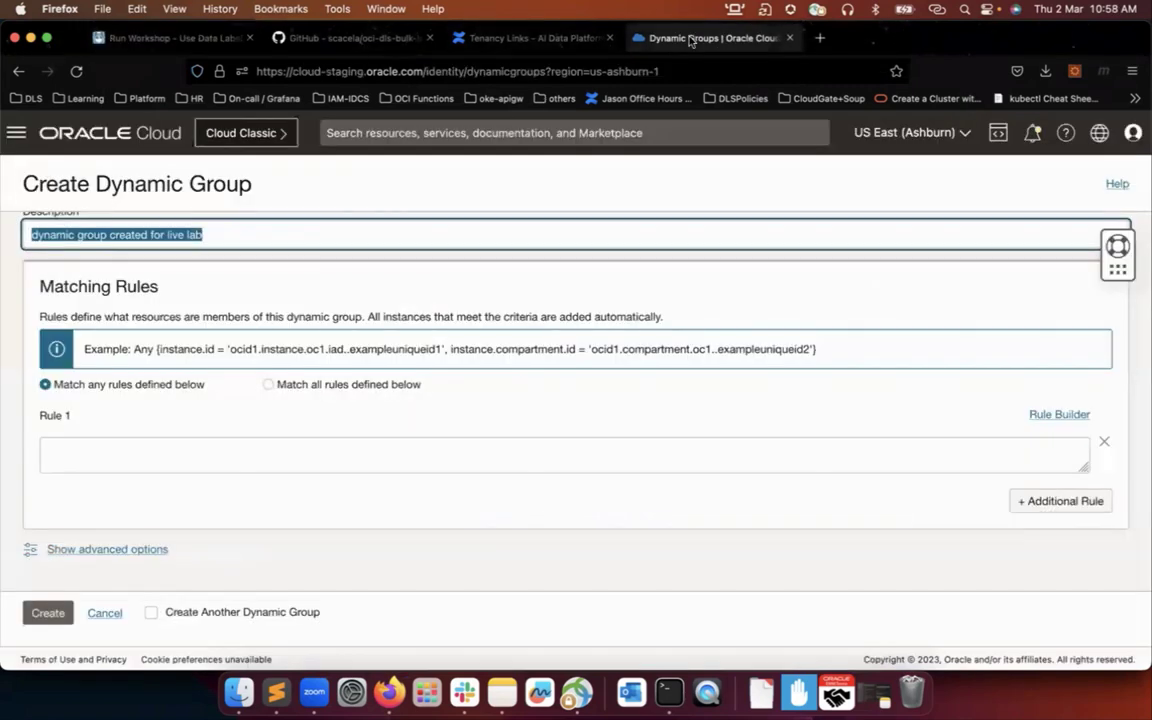
left_click(505, 440)
key("super+v")
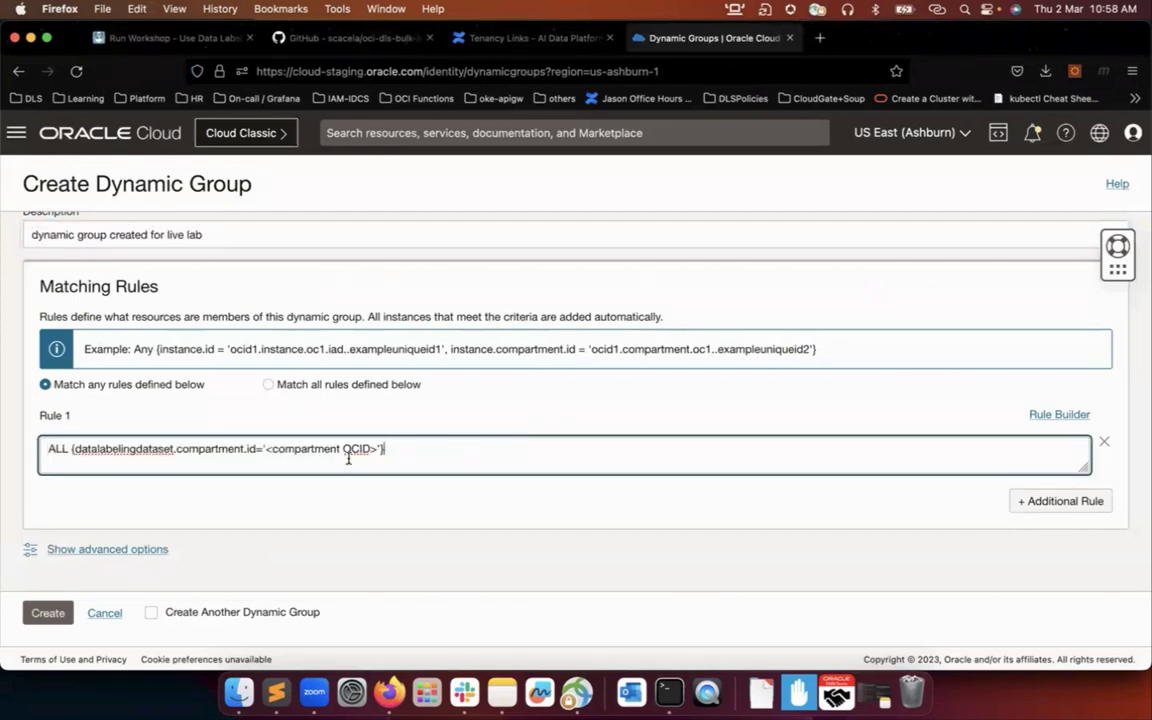
Replace the <compartment OCID> placeholder in Rule 1 with the livelab compartment's OCID copied from the commands file in Sublime Text
double_click(285, 452)
left_click(370, 448)
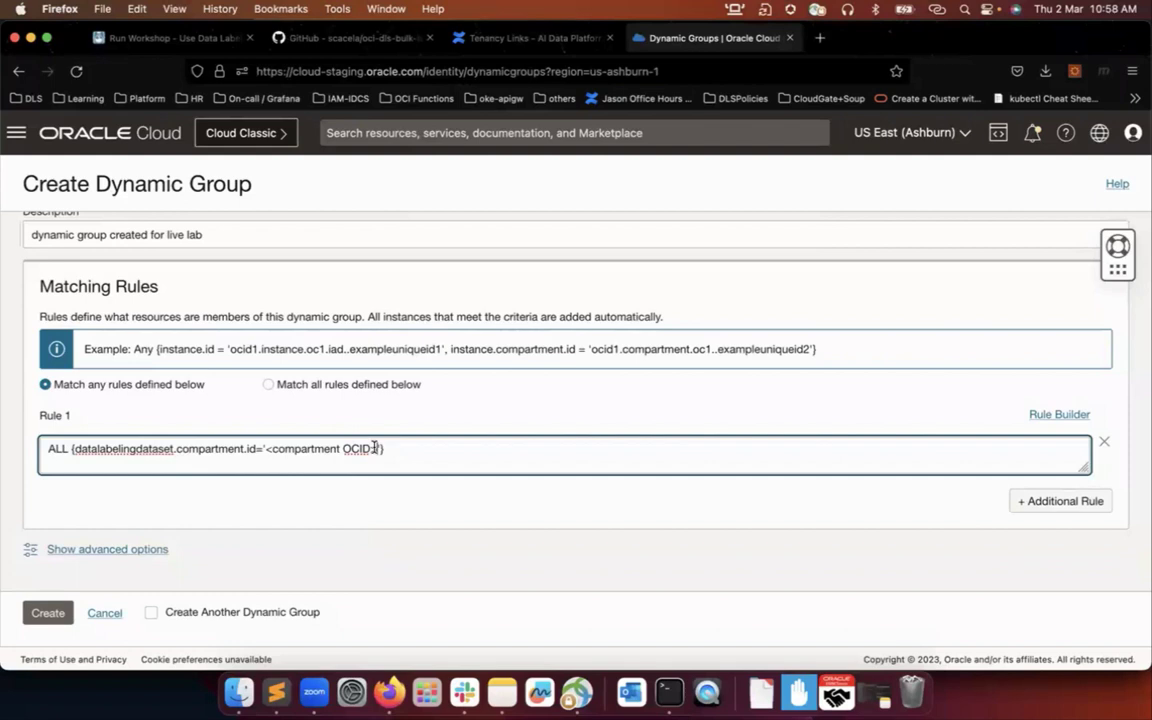
left_click(266, 449, "shift")
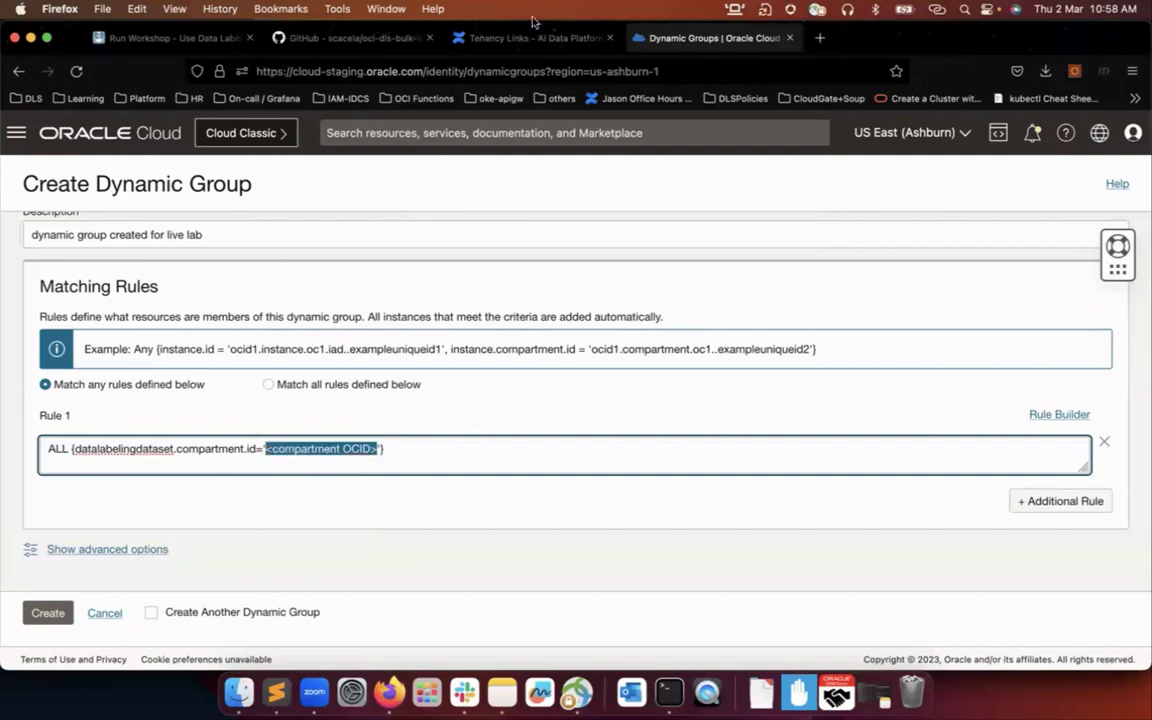
left_click(298, 693)
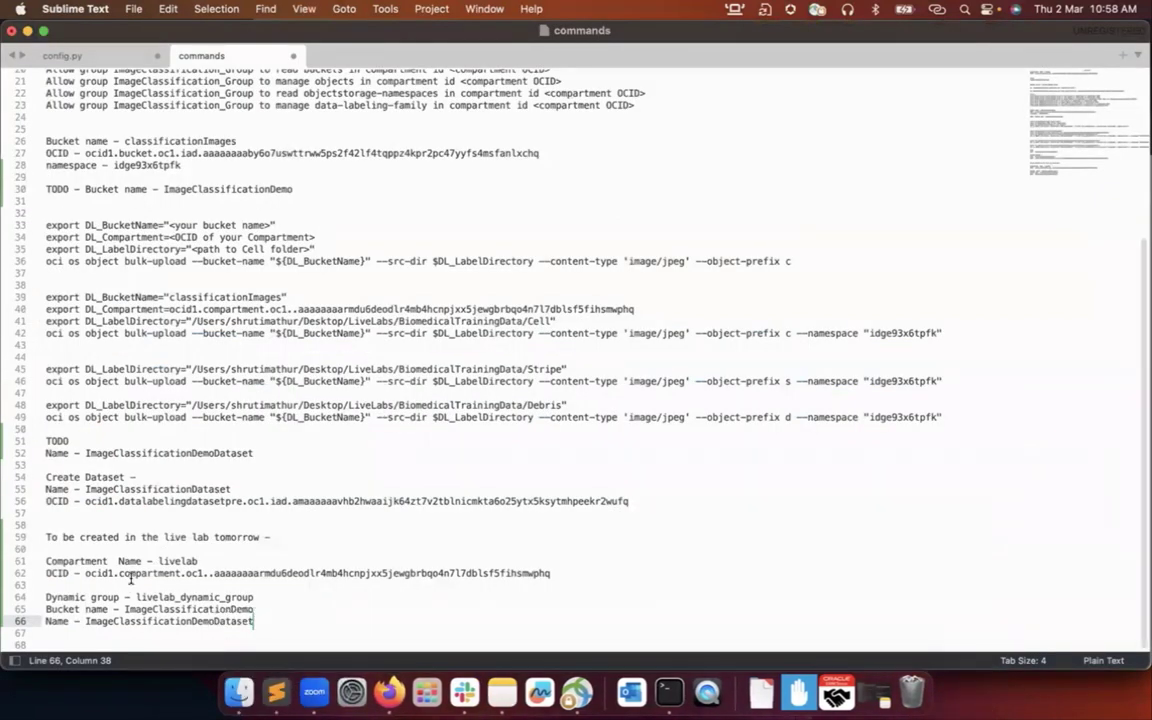
left_click(86, 573)
key("super+shift+Right")
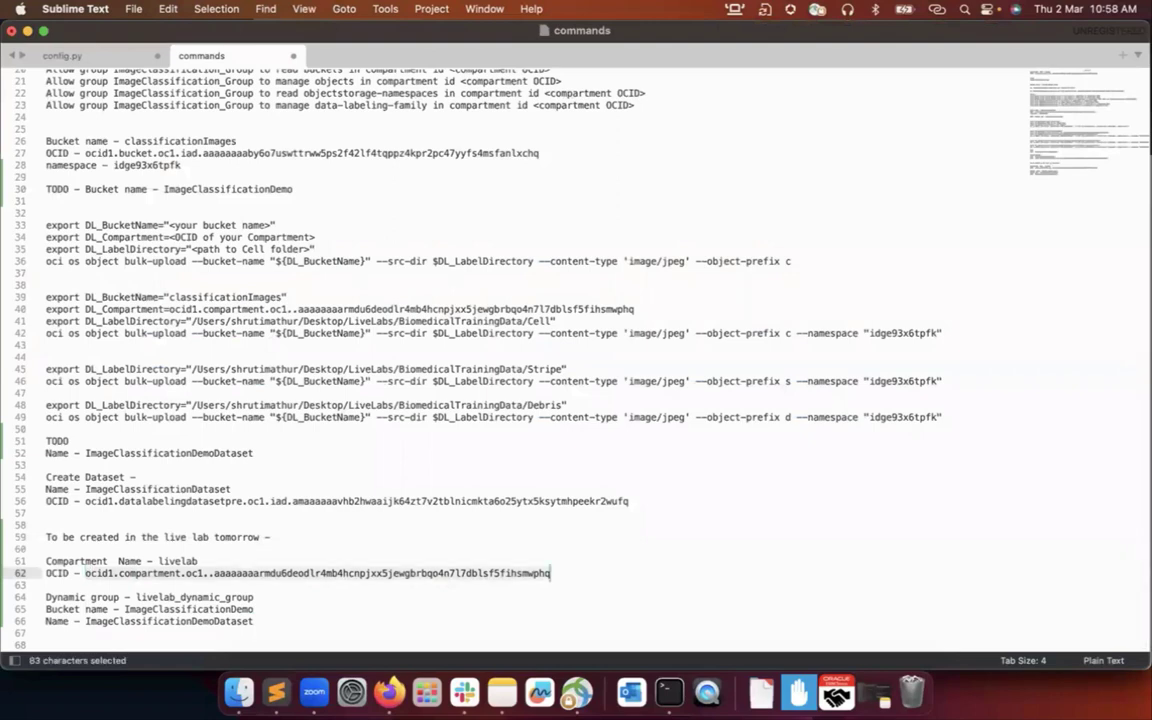
key("super+c")
key("super+Tab")
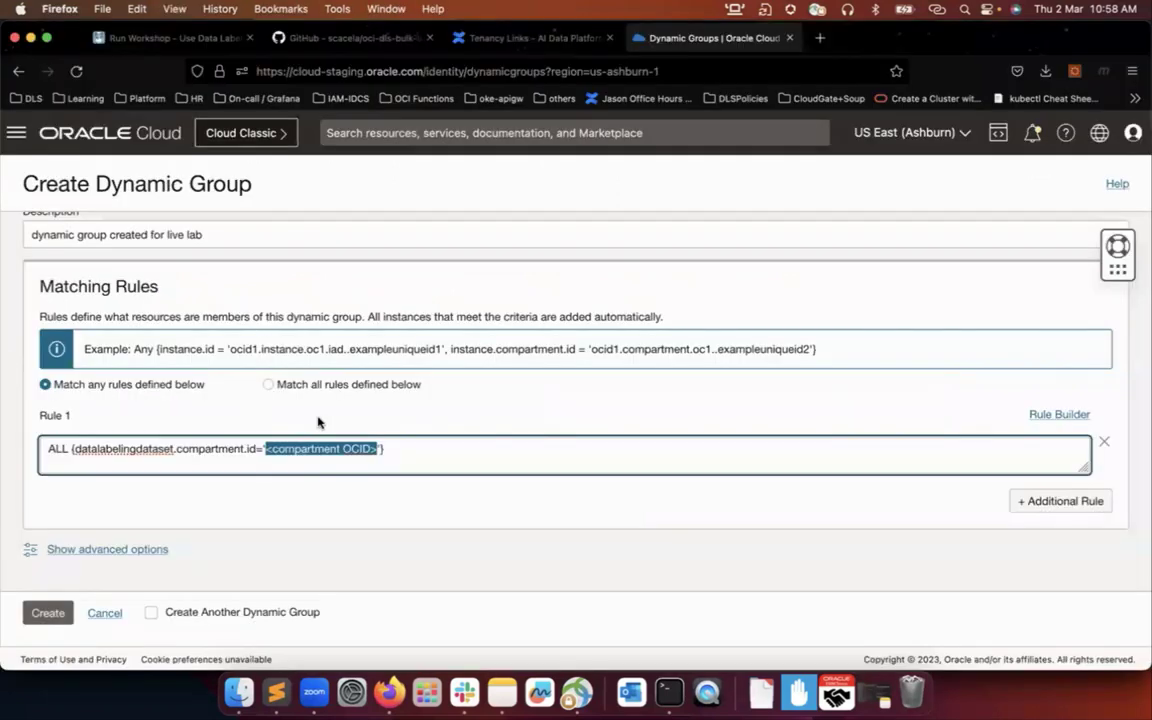
key("super+v")
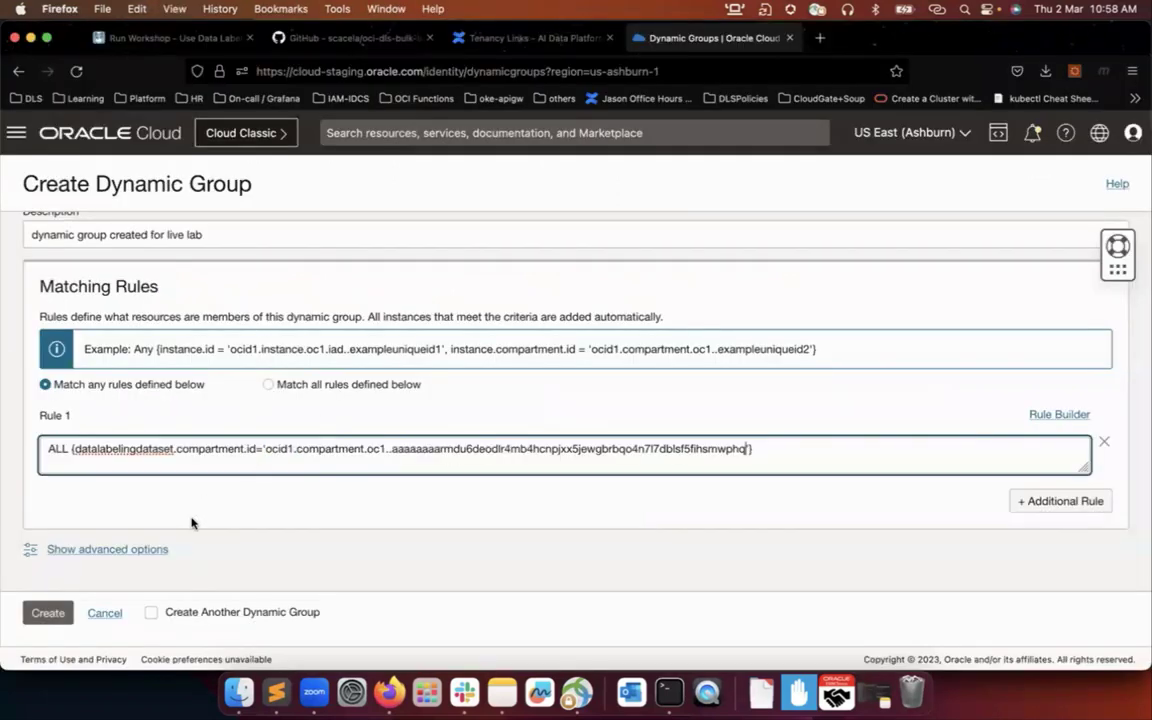
Create the livelabdemo_dg dynamic group and review its matching rule on the details page
left_click(49, 613)
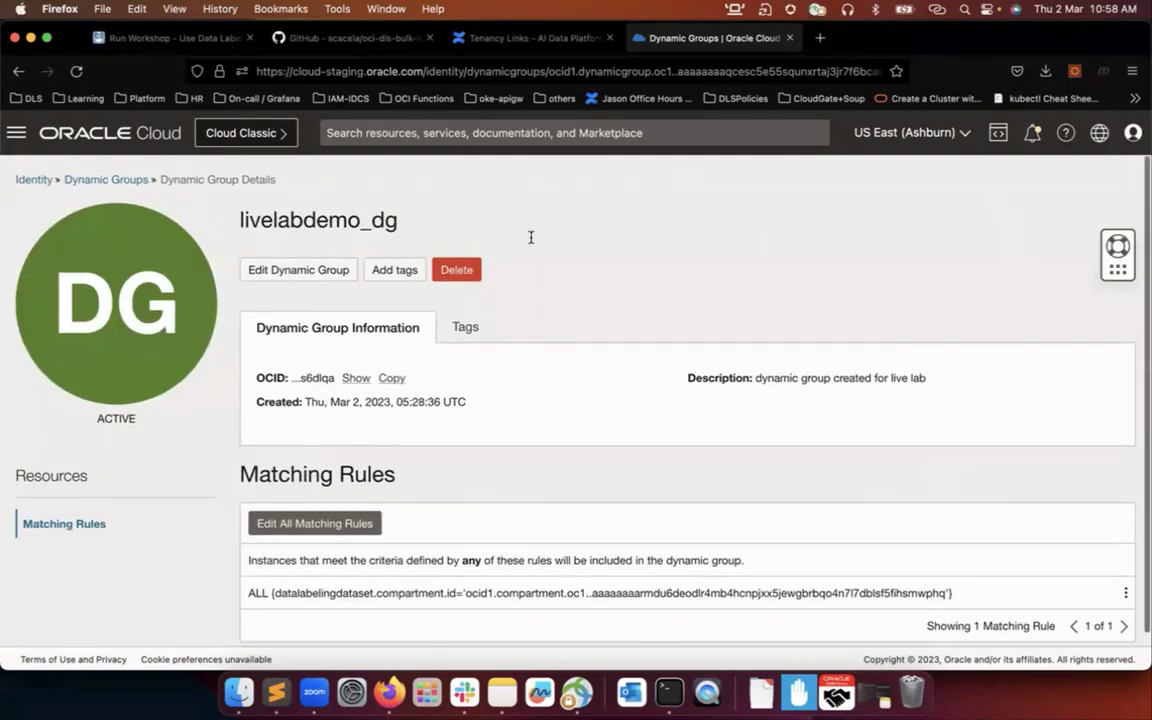
scroll(296, 391, "down", 1)
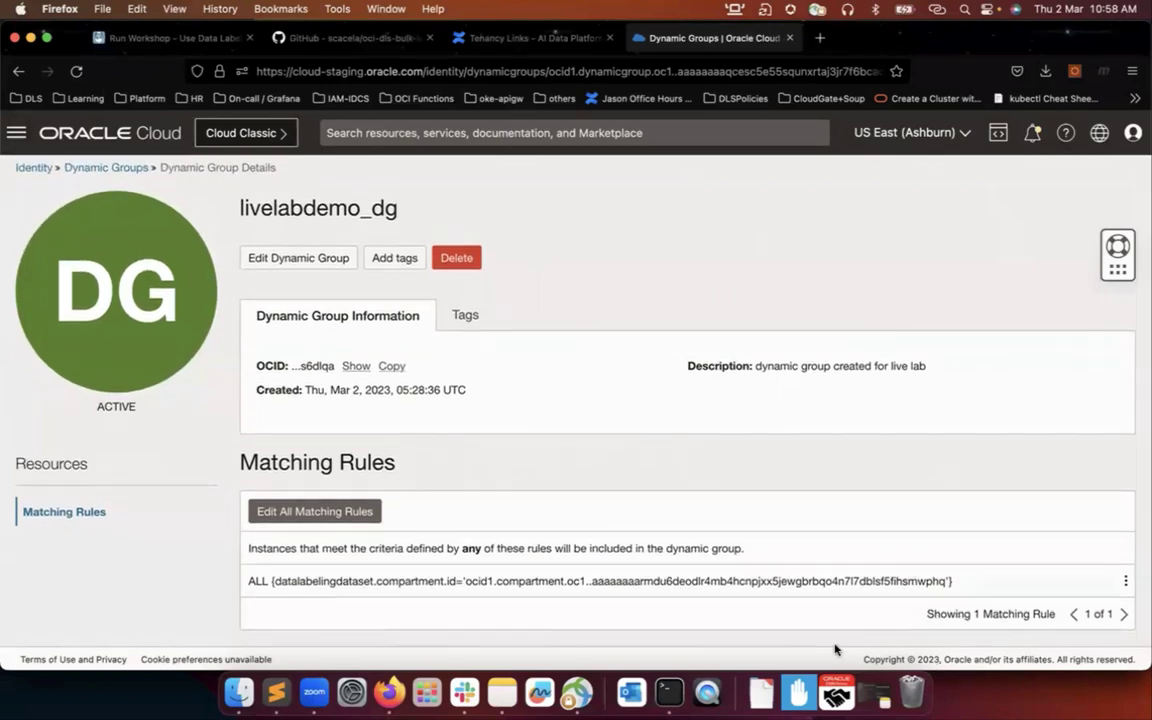
scroll(395, 596, "up", 1)
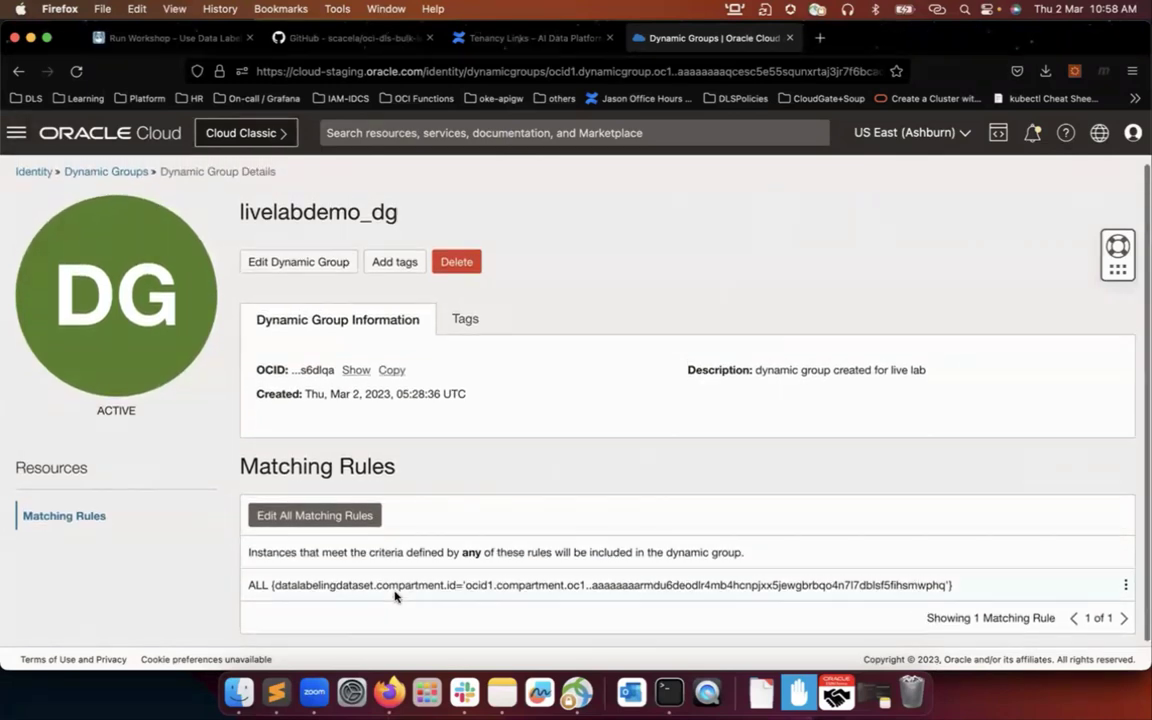
Open the Identity Policies page and set the list scope to the dlspreprod (root) compartment
left_click(42, 177)
left_click(17, 133)
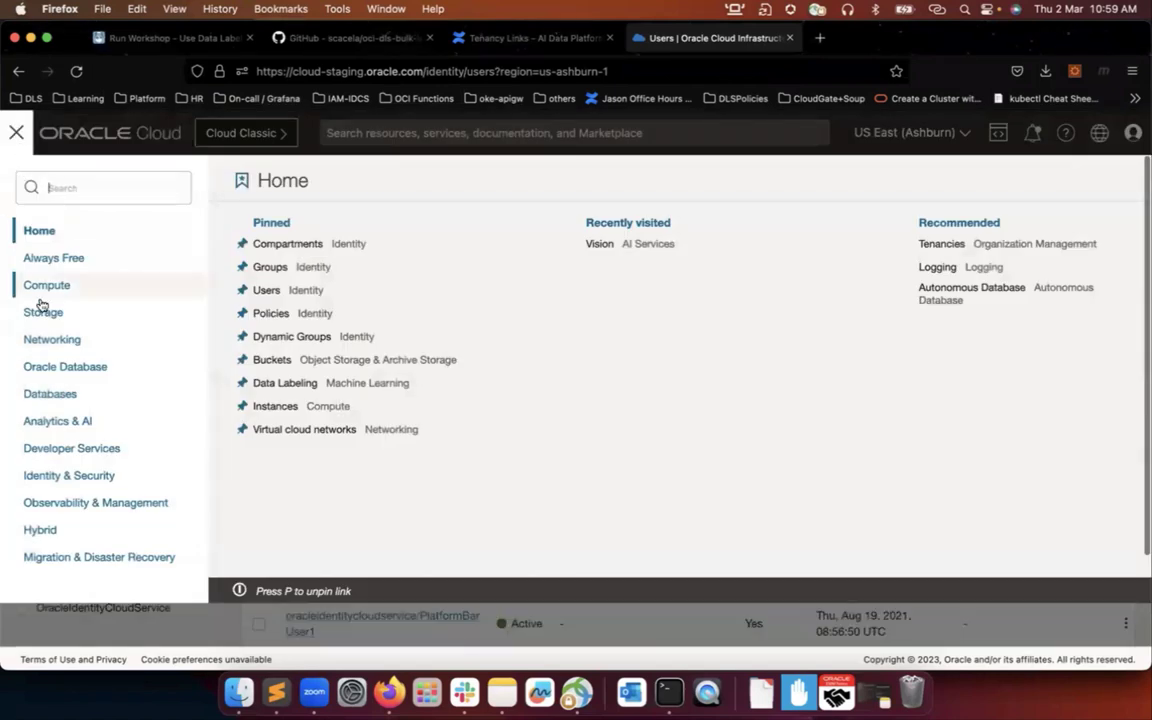
left_click(271, 313)
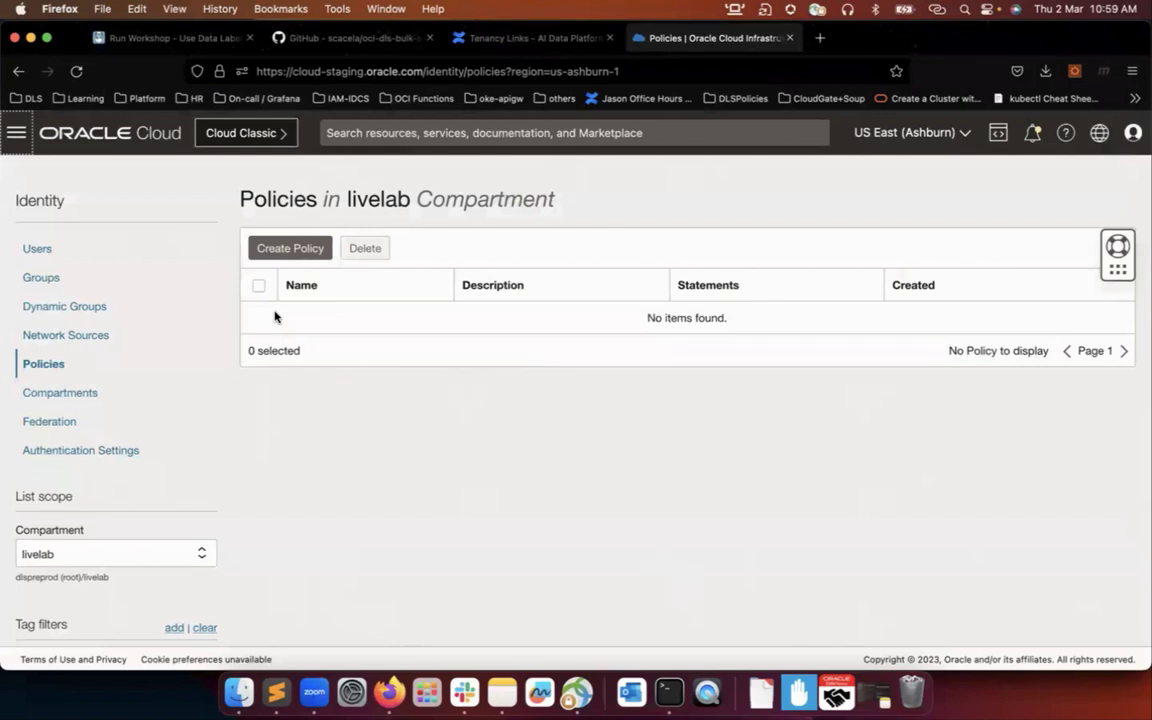
left_click(199, 556)
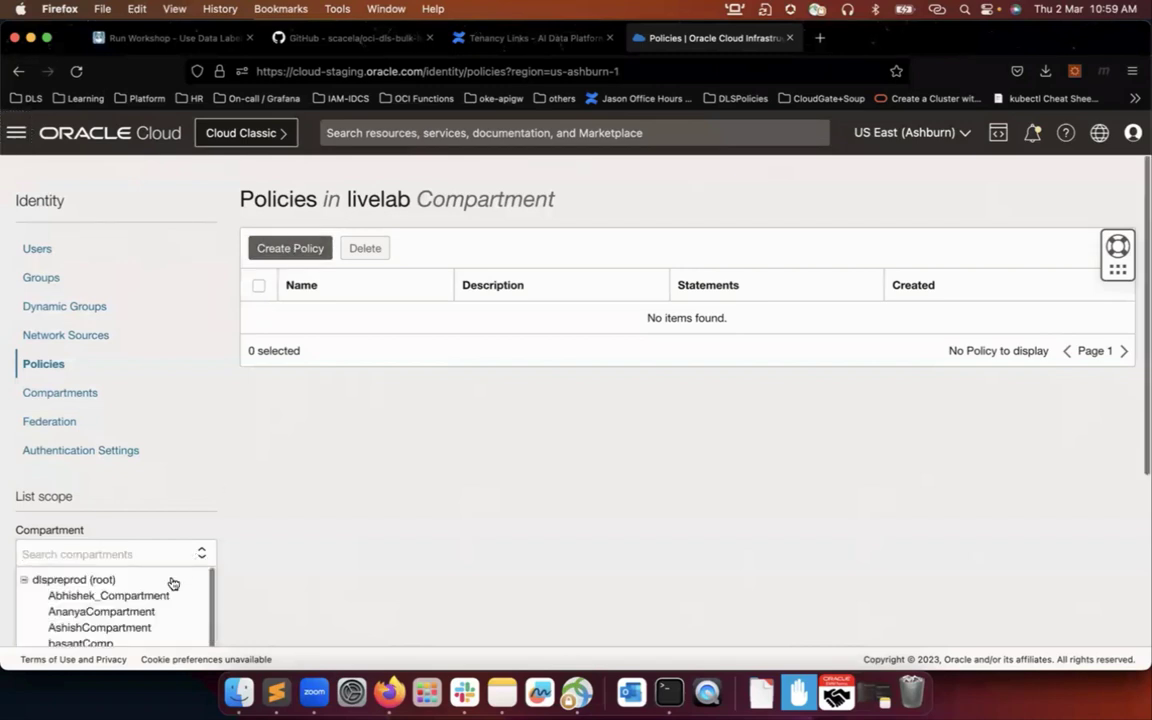
left_click(170, 581)
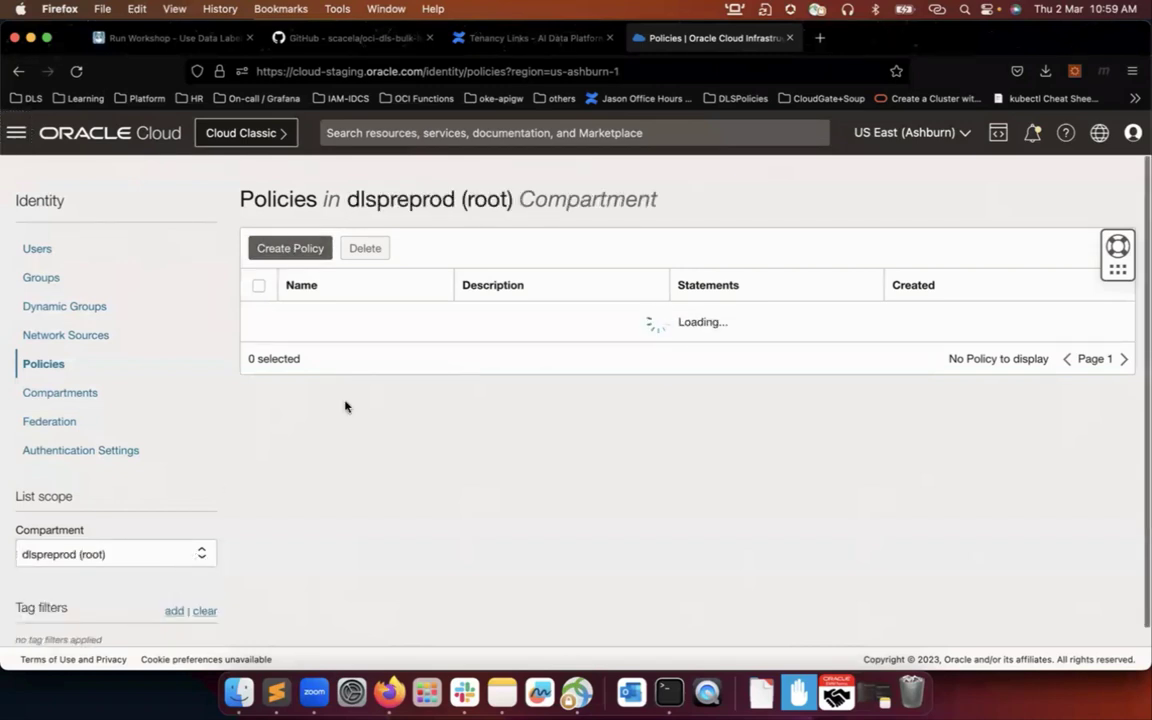
Start a new policy in the root compartment and name it policy_for_live_labs
left_click(301, 257)
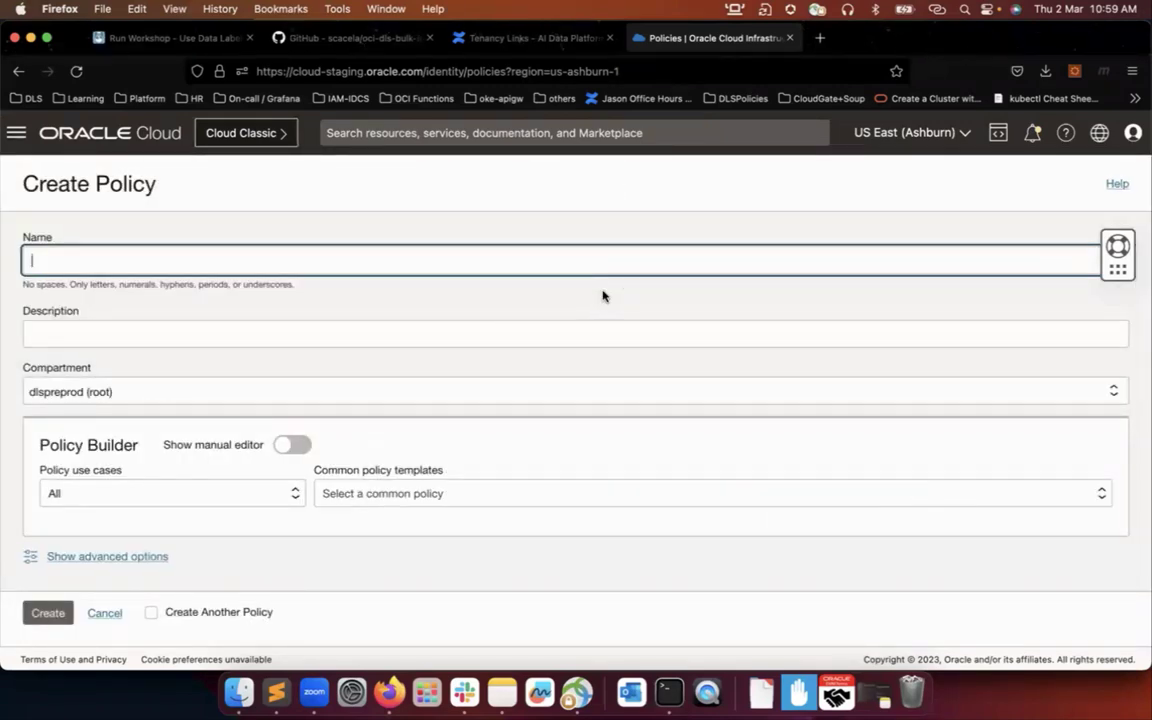
type("policy for live lab")
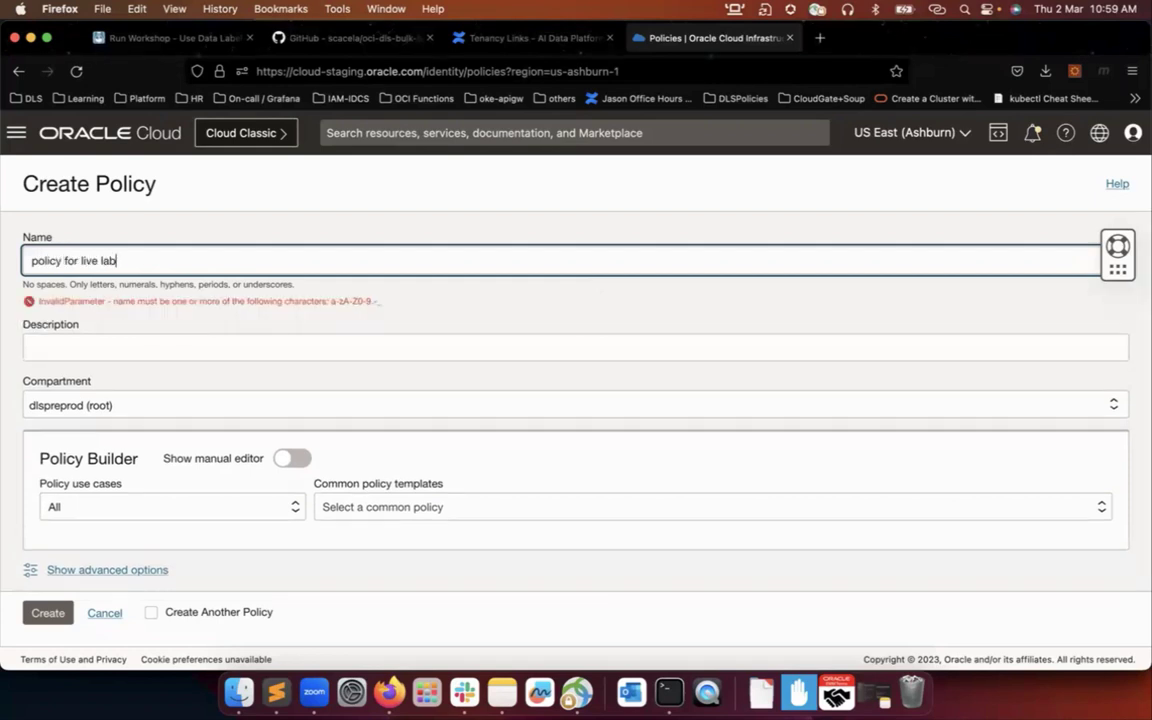
key("BackSpace")
key("BackSpace")
key("BackSpace")
key("BackSpace")
key("BackSpace")
key("BackSpace")
key("BackSpace")
key("BackSpace")
key("BackSpace")
type("_")
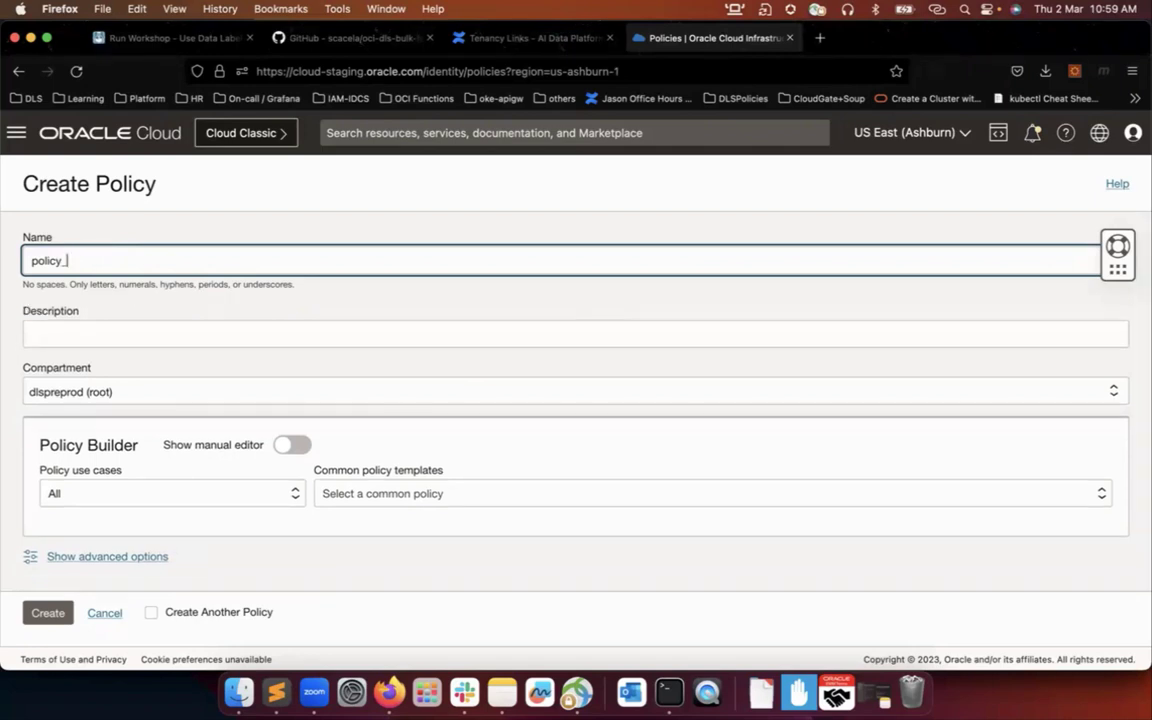
type("for_live_labs")
Reuse the policy name policy_for_live_labs as the policy's description
key("super+a")
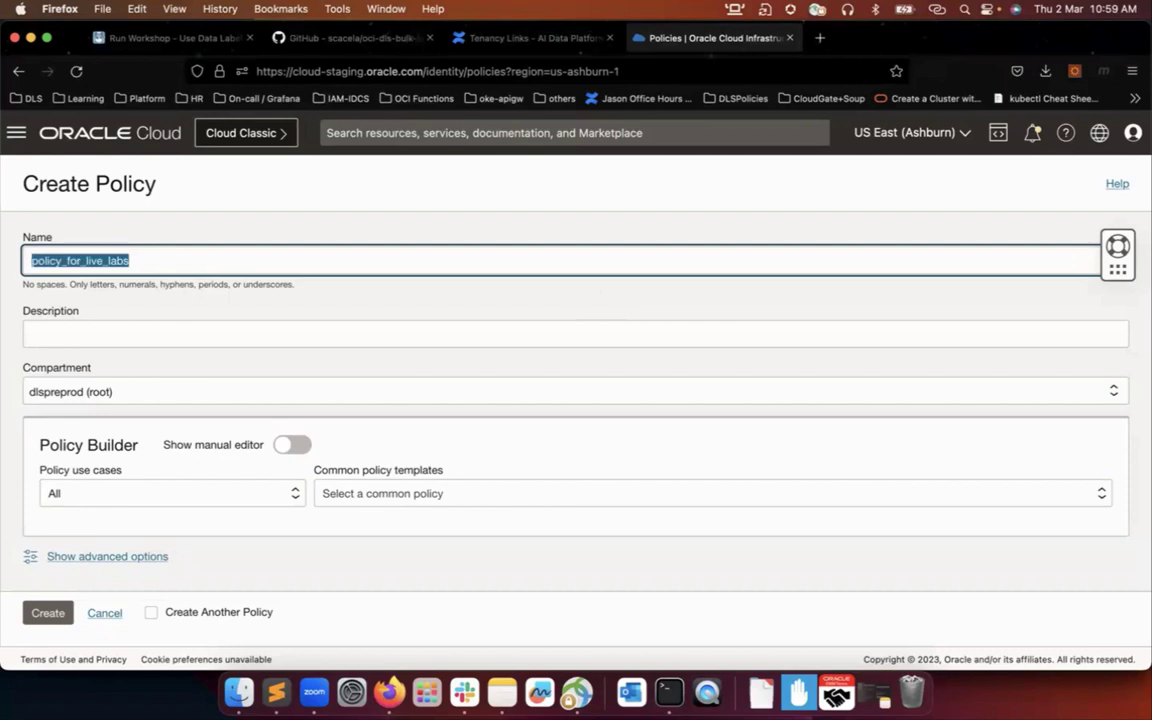
key("super+c")
left_click(427, 326)
key("super+v")
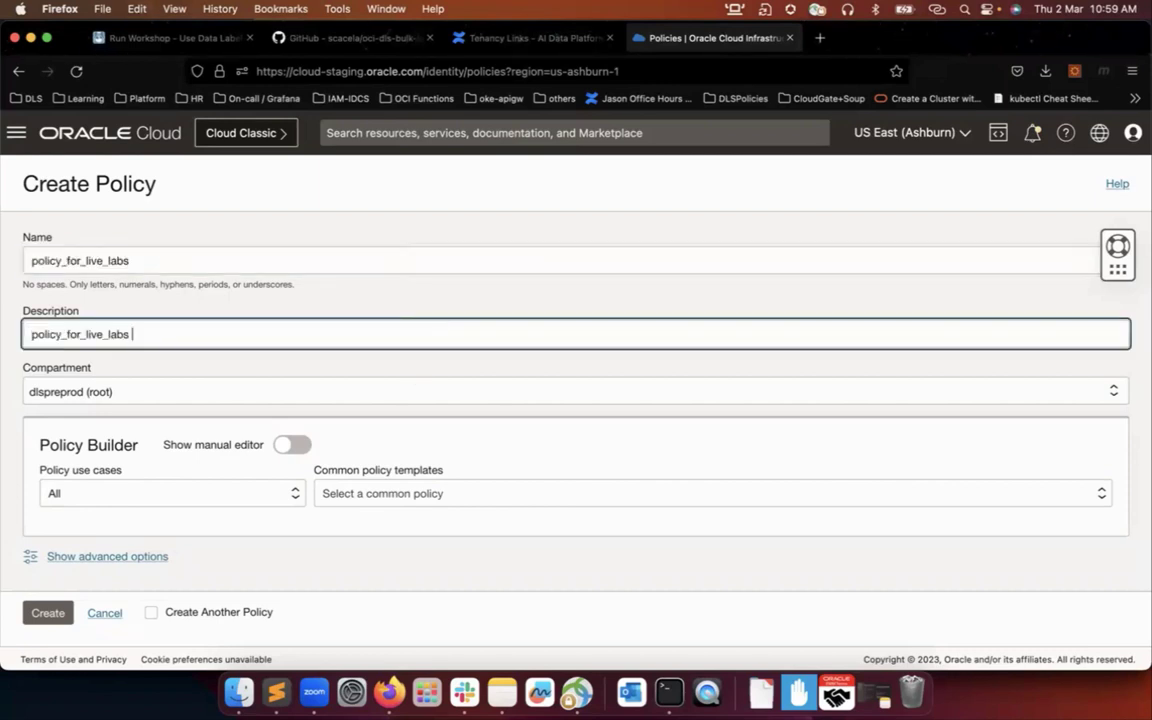
scroll(427, 326, "down", 1)
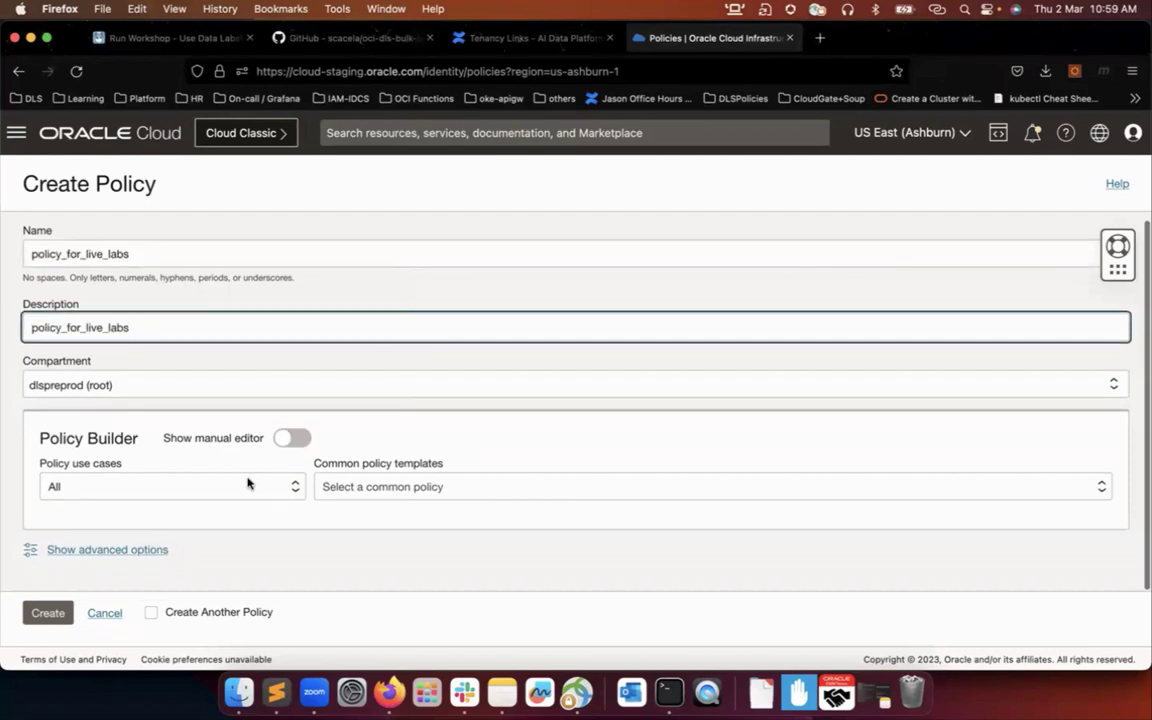
left_click(172, 396)
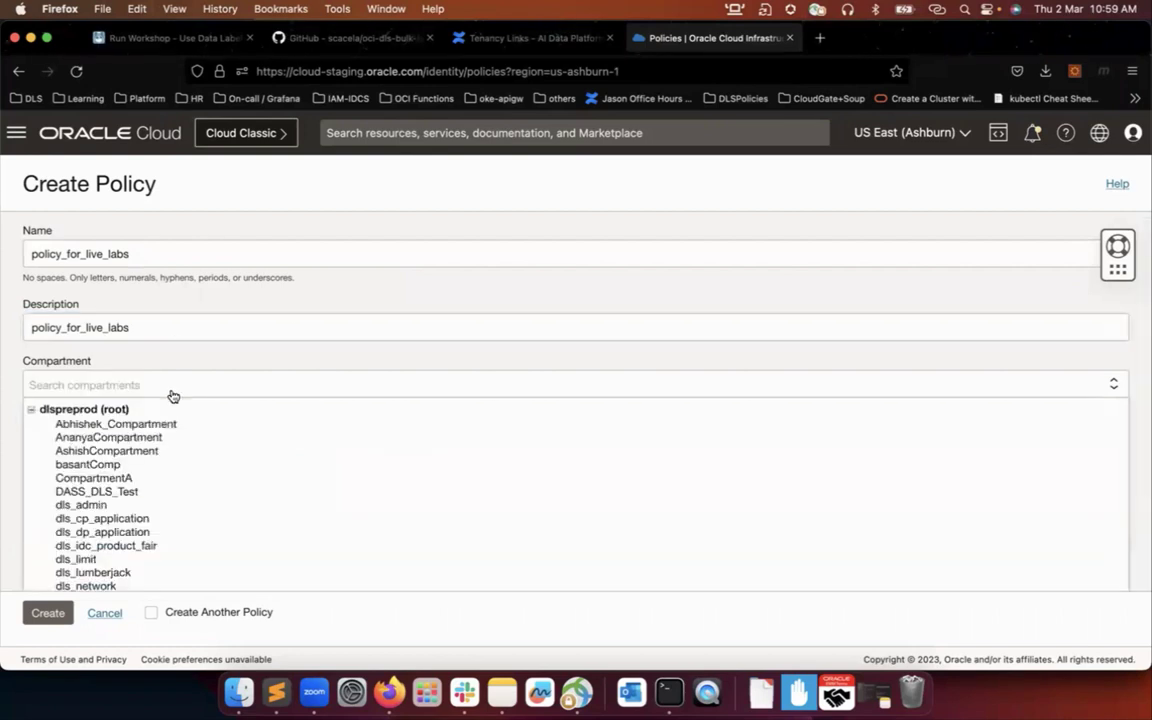
type("live")
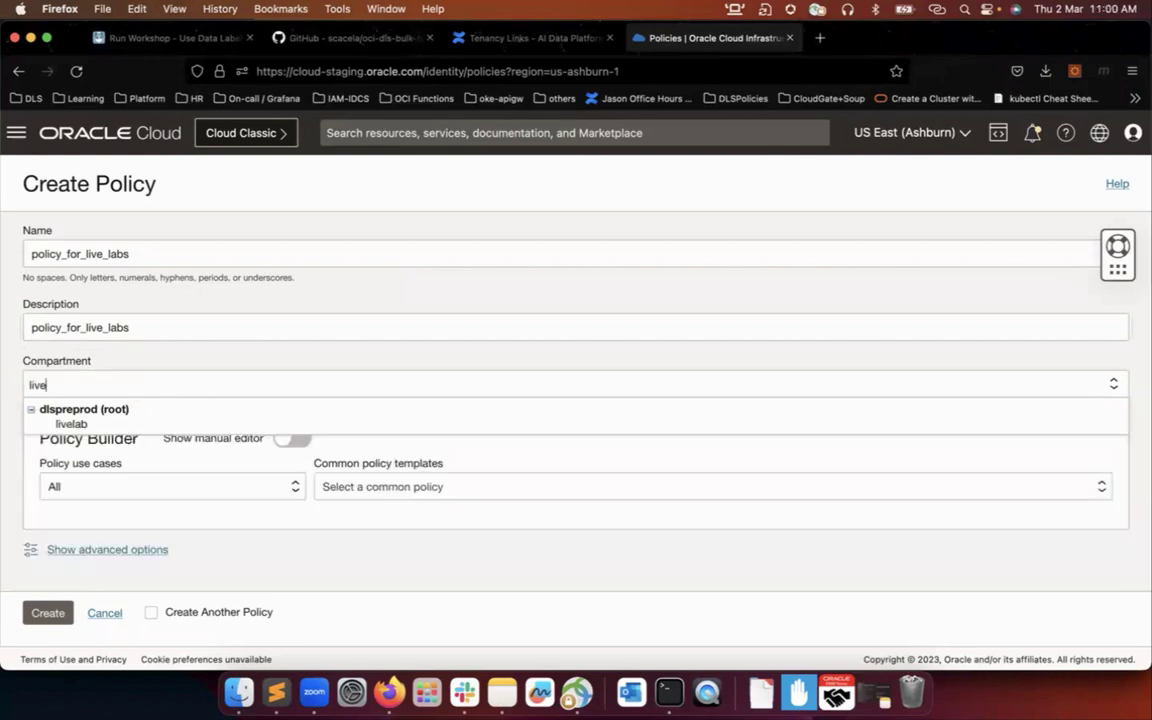
key("BackSpace")
key("BackSpace")
key("BackSpace")
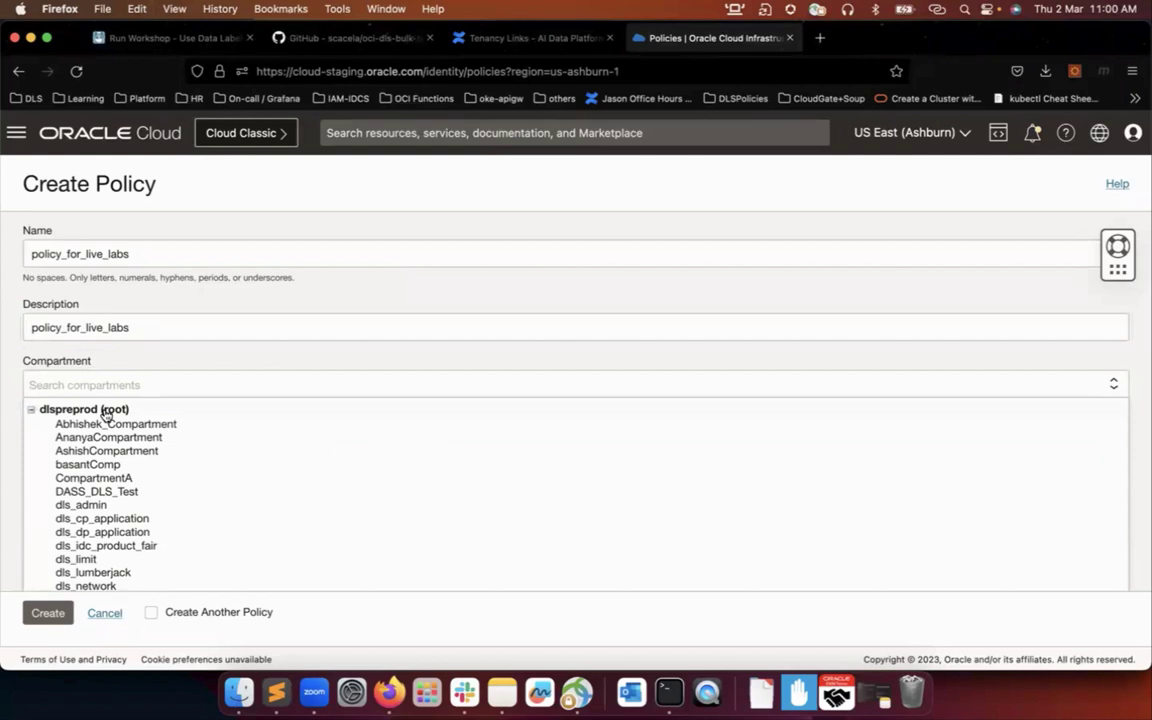
left_click(193, 361)
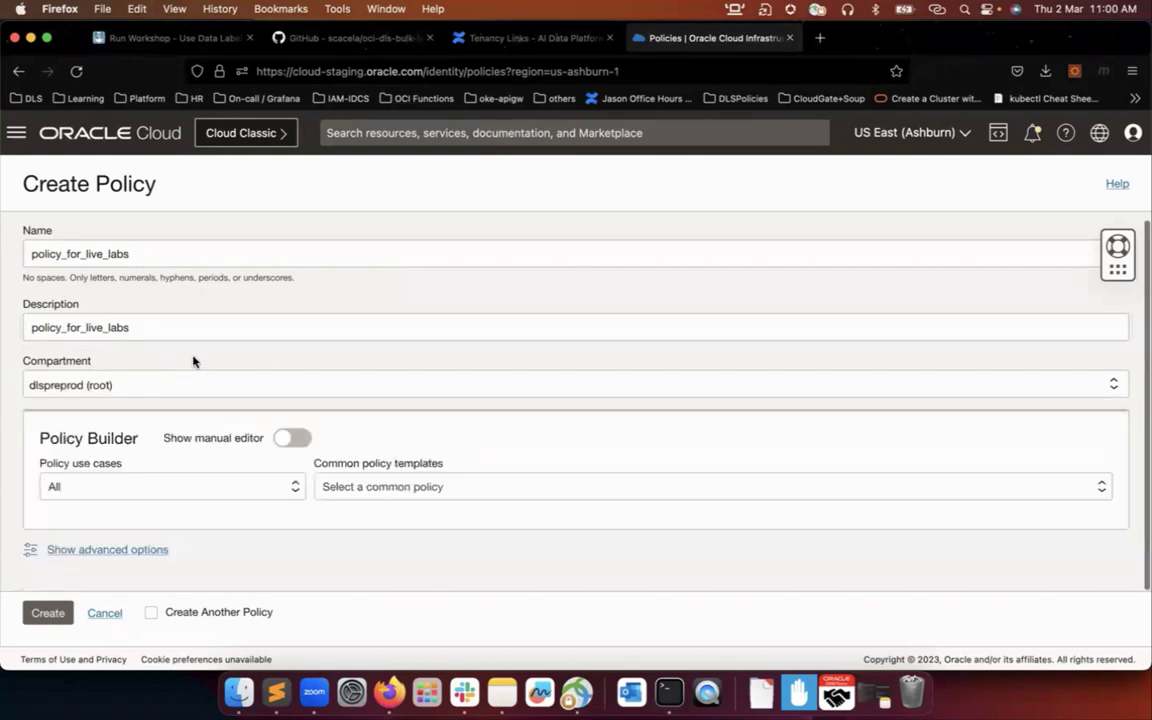
Switch the Policy Builder to the manual editor
left_click(286, 446)
scroll(266, 520, "down", 1)
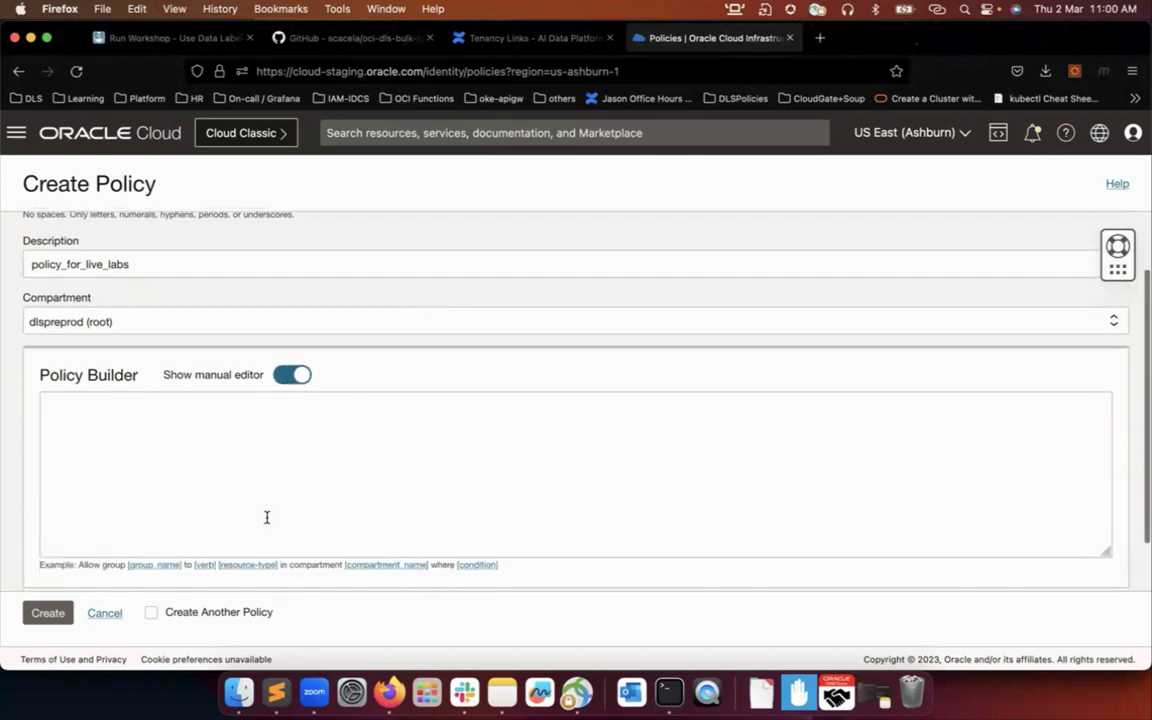
scroll(266, 517, "down", 1)
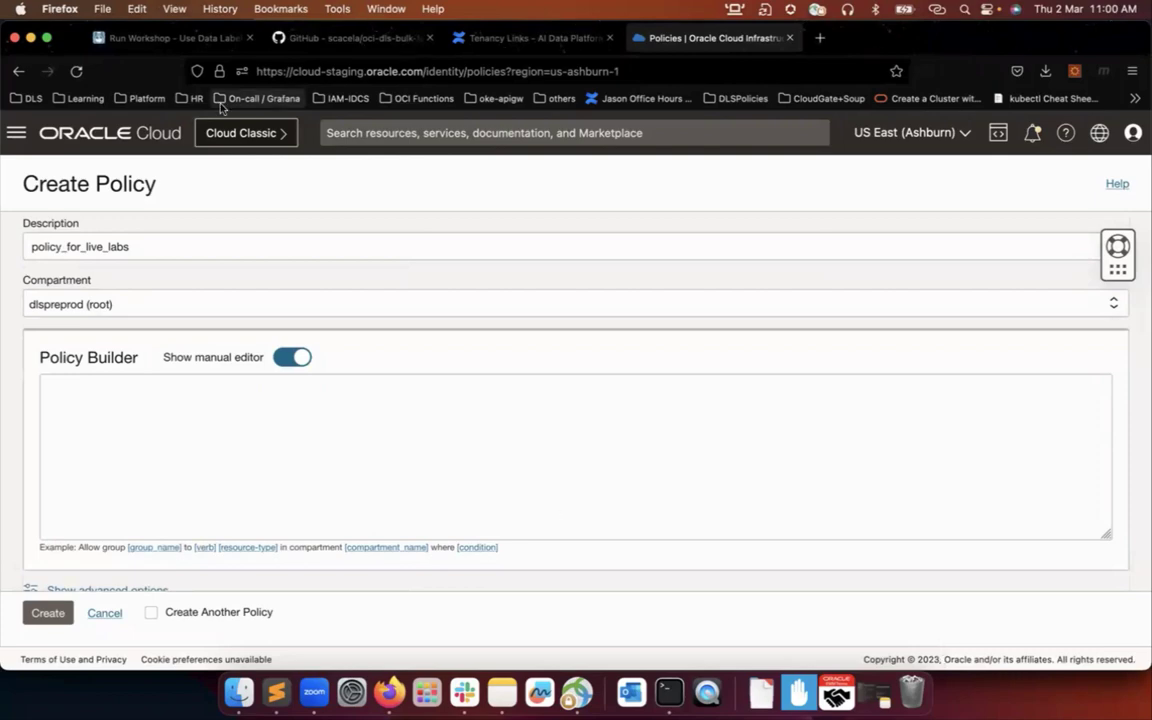
Copy the statement letting dynamic-group DataLabeling_DynamicGroup read buckets in the compartment from the LiveLabs workshop into the manual policy editor
left_click(169, 37)
scroll(537, 445, "down", 6)
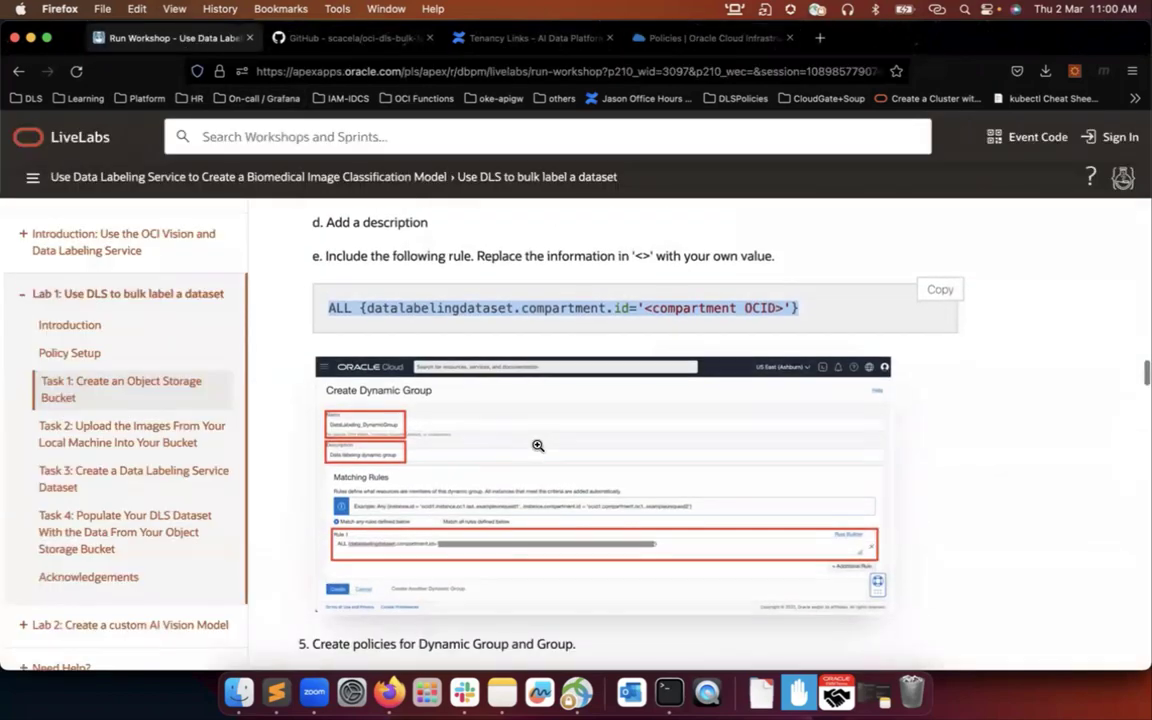
scroll(537, 445, "down", 9)
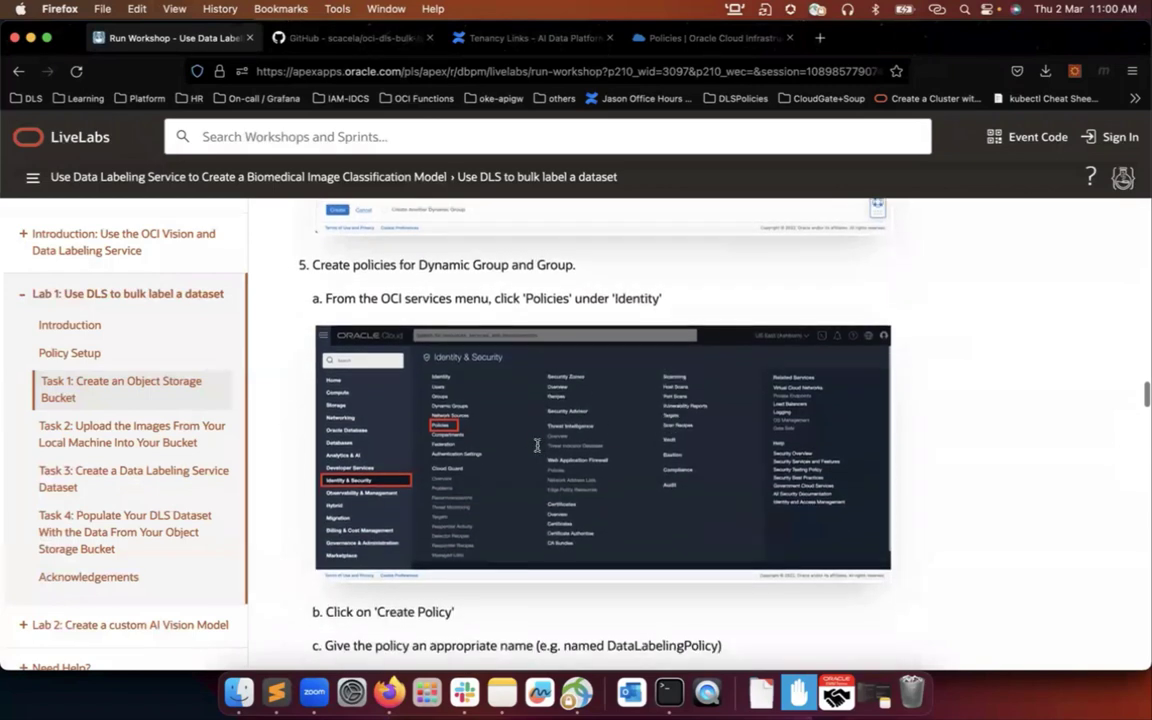
scroll(537, 450, "down", 2)
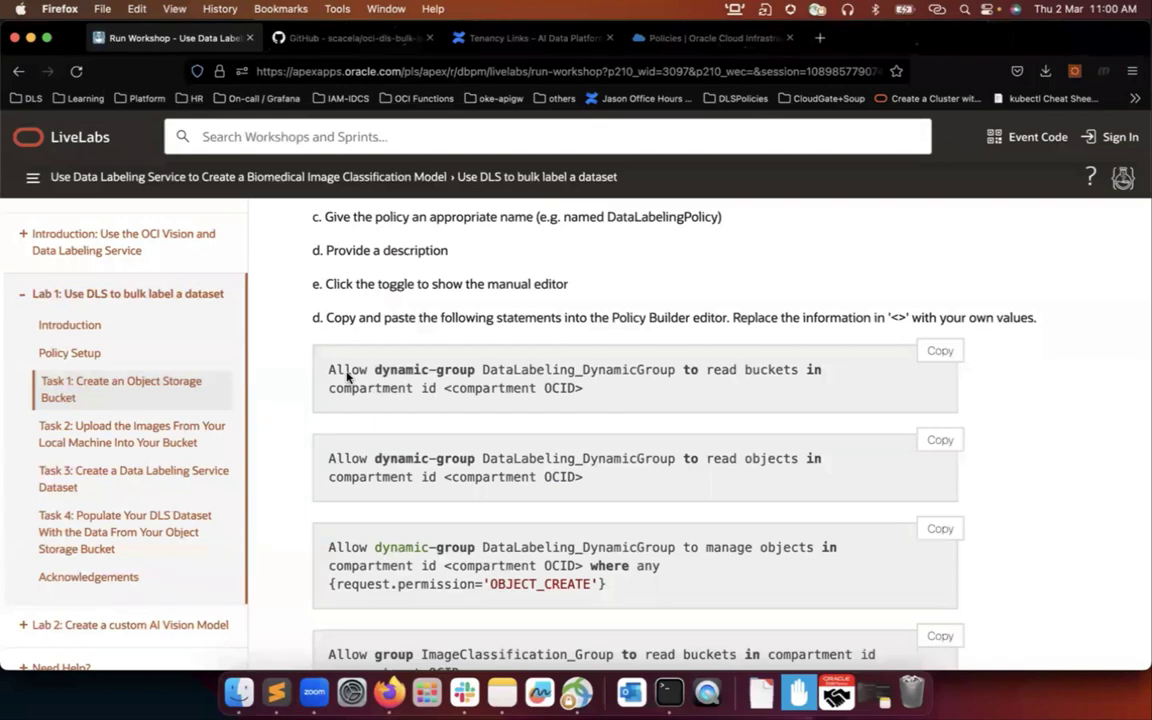
double_click(347, 370)
left_click(621, 397, "shift")
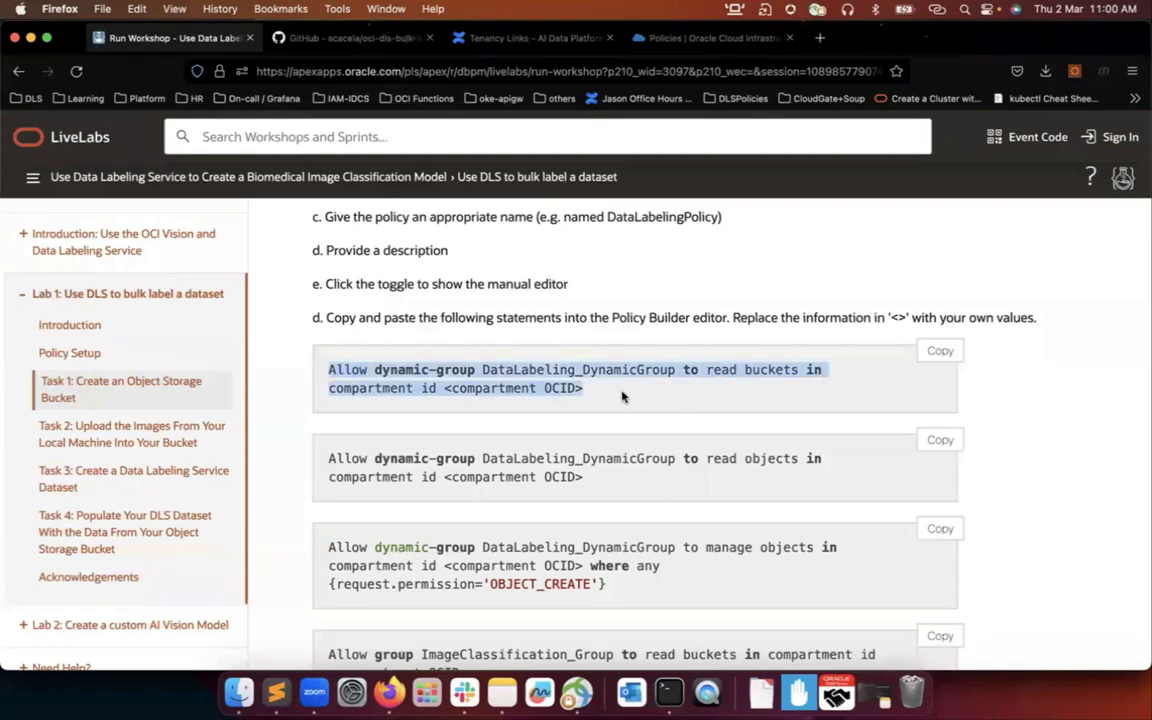
left_click(690, 38)
left_click(270, 460)
key("super+v")
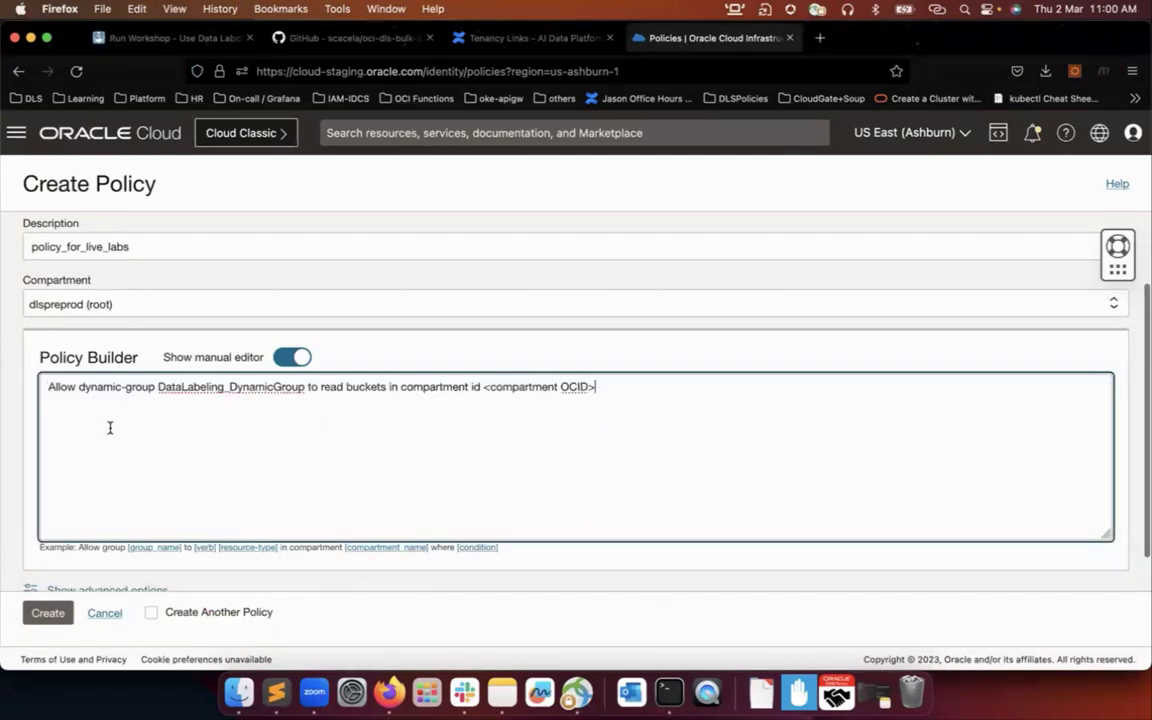
double_click(62, 386)
double_click(90, 387)
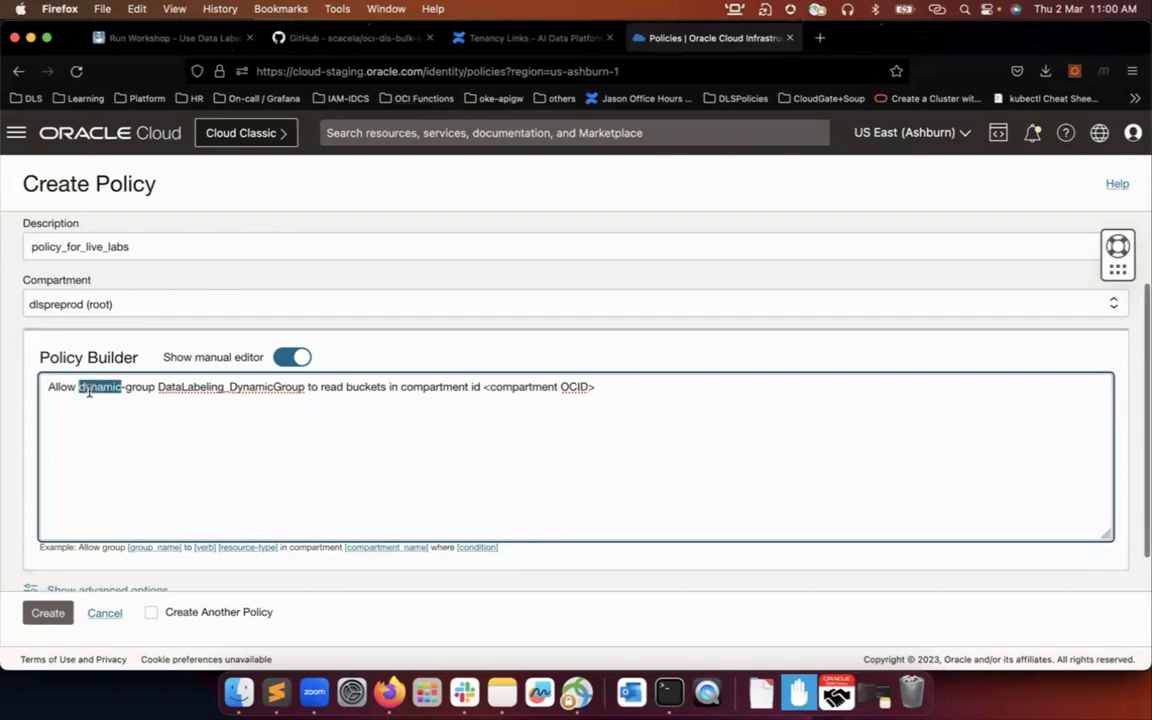
double_click(166, 387)
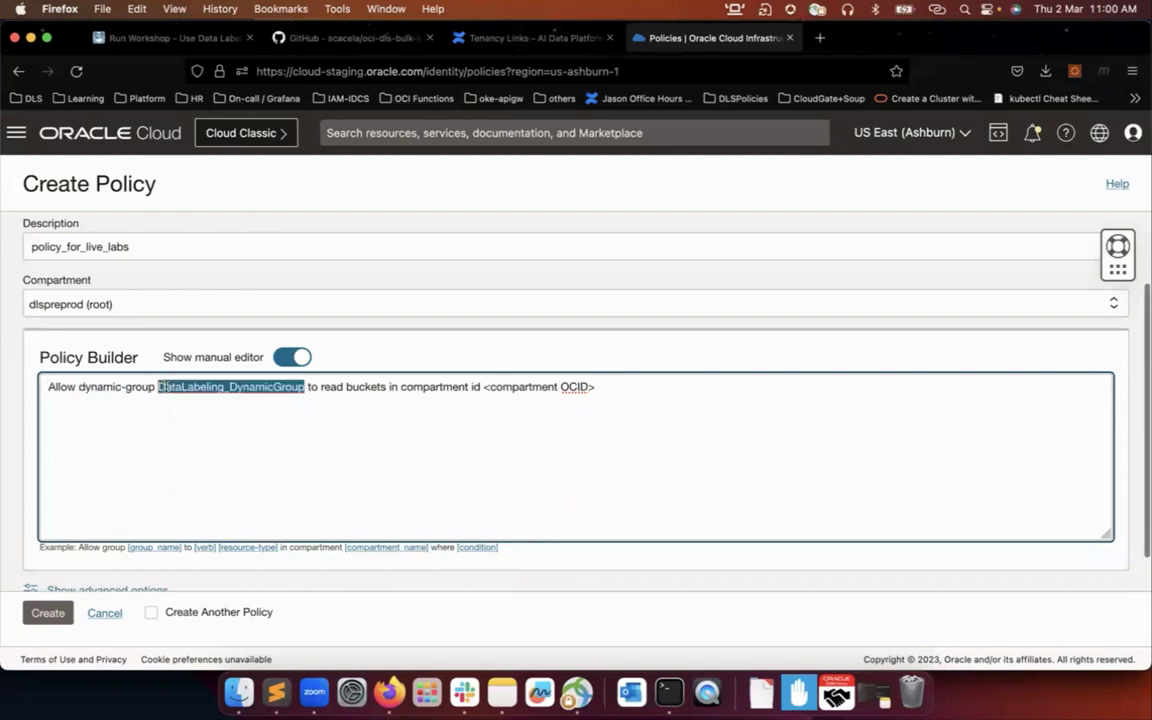
double_click(331, 387)
double_click(362, 387)
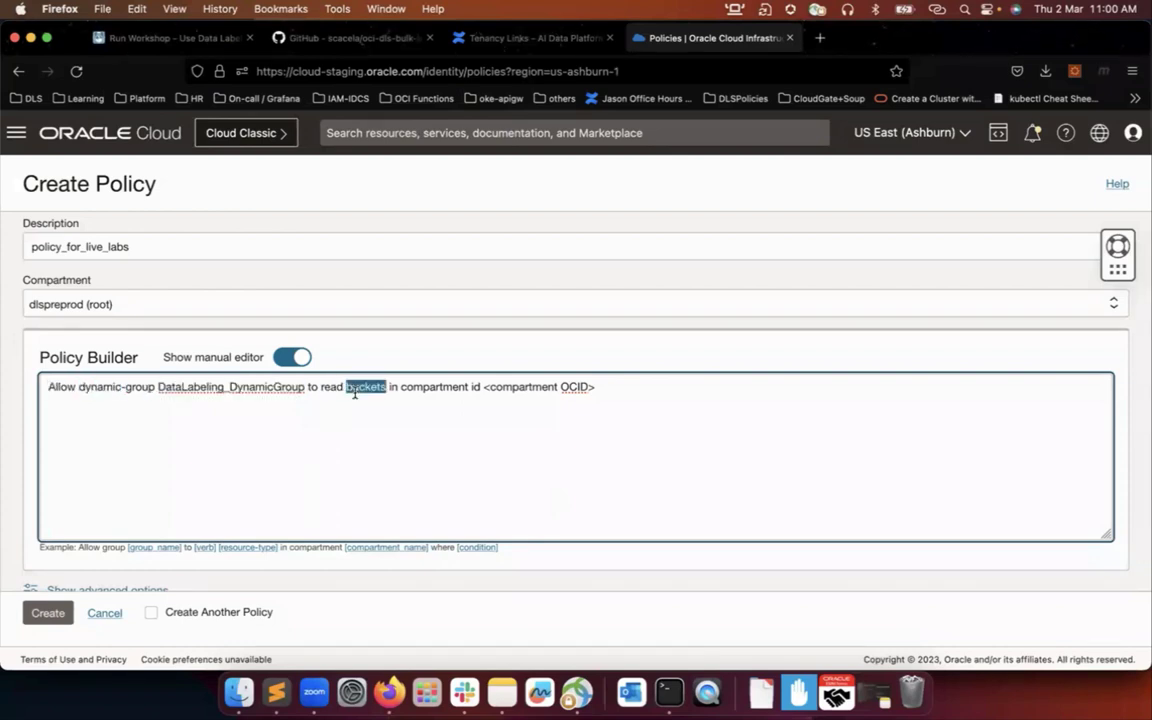
Replace the <compartment OCID> placeholder in the policy statement with the livelab compartment's OCID from the commands notes in Sublime Text
left_click(486, 387)
key("shift+End")
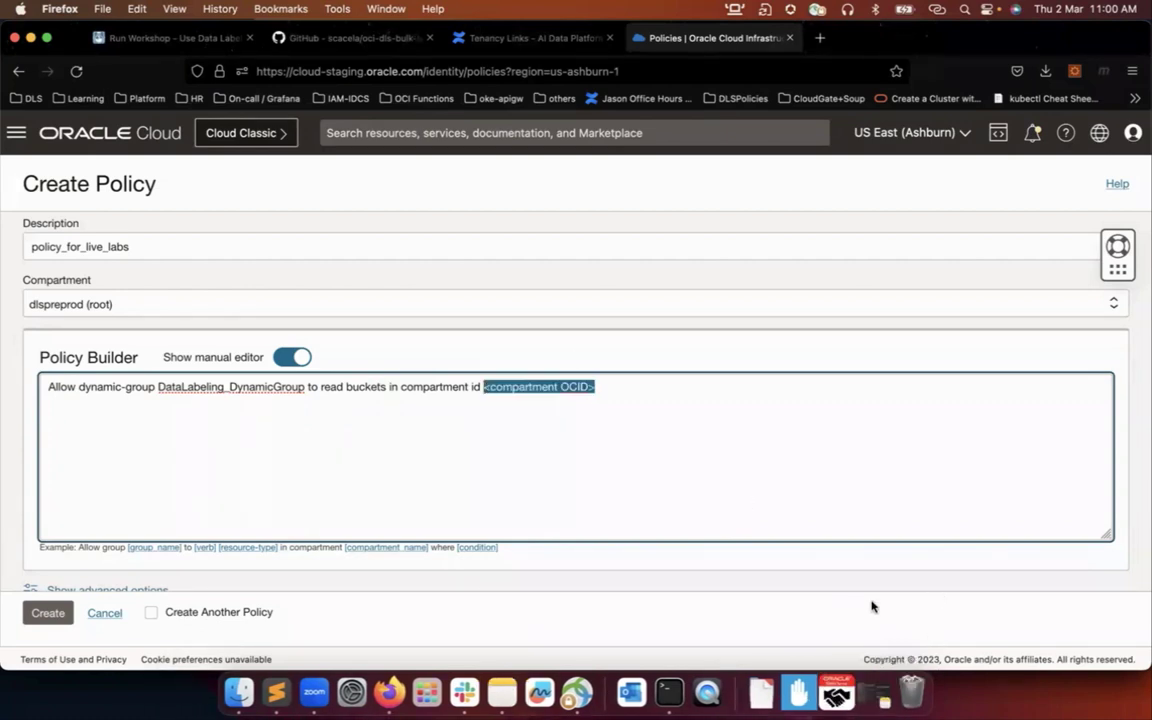
left_click(275, 678)
key("super+c")
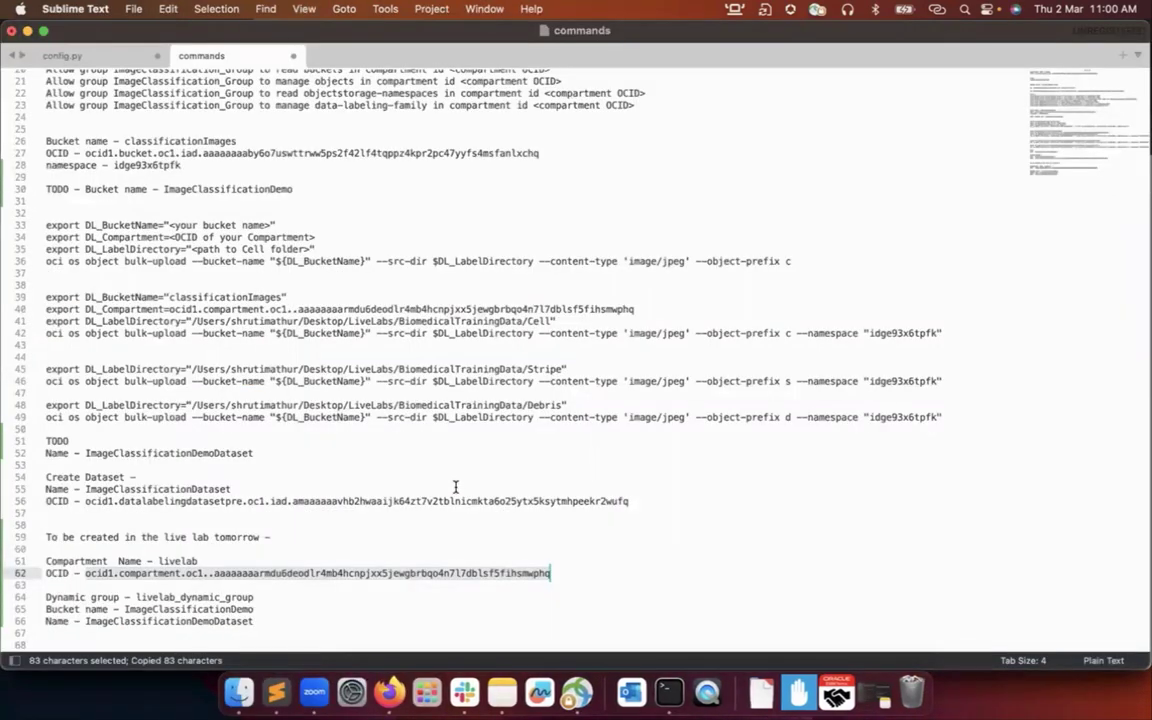
key("super+Tab")
key("super+v")
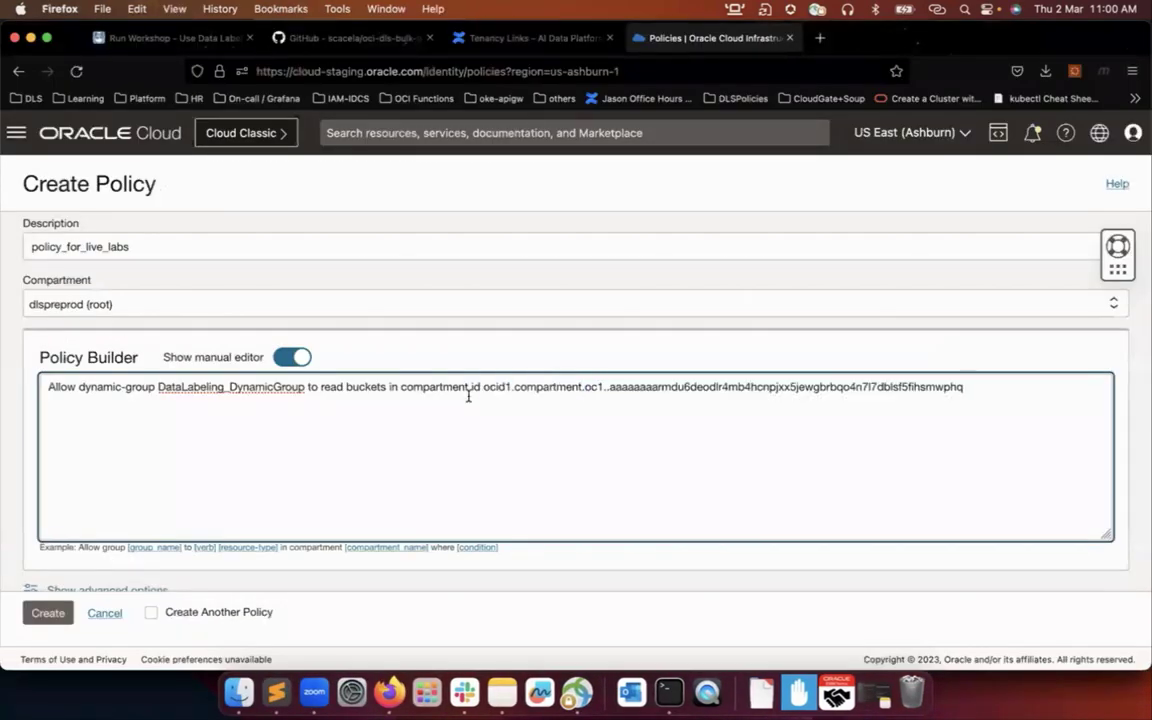
scroll(393, 476, "up", 1)
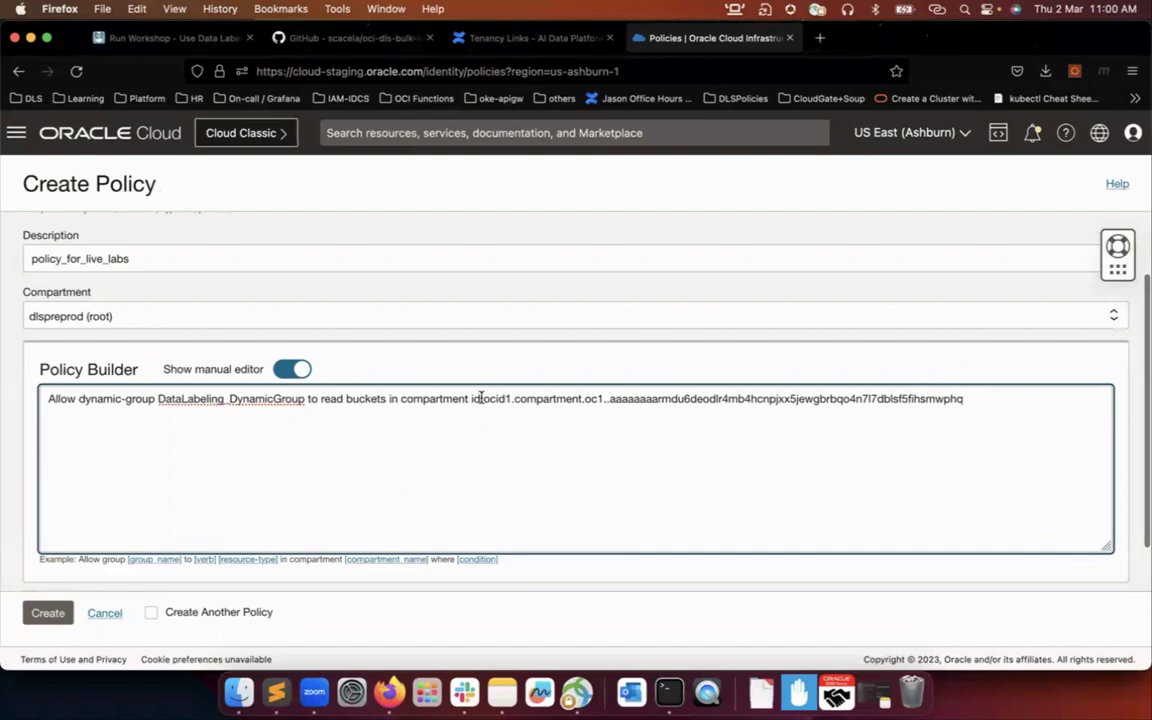
left_click_drag(483, 400, 465, 465)
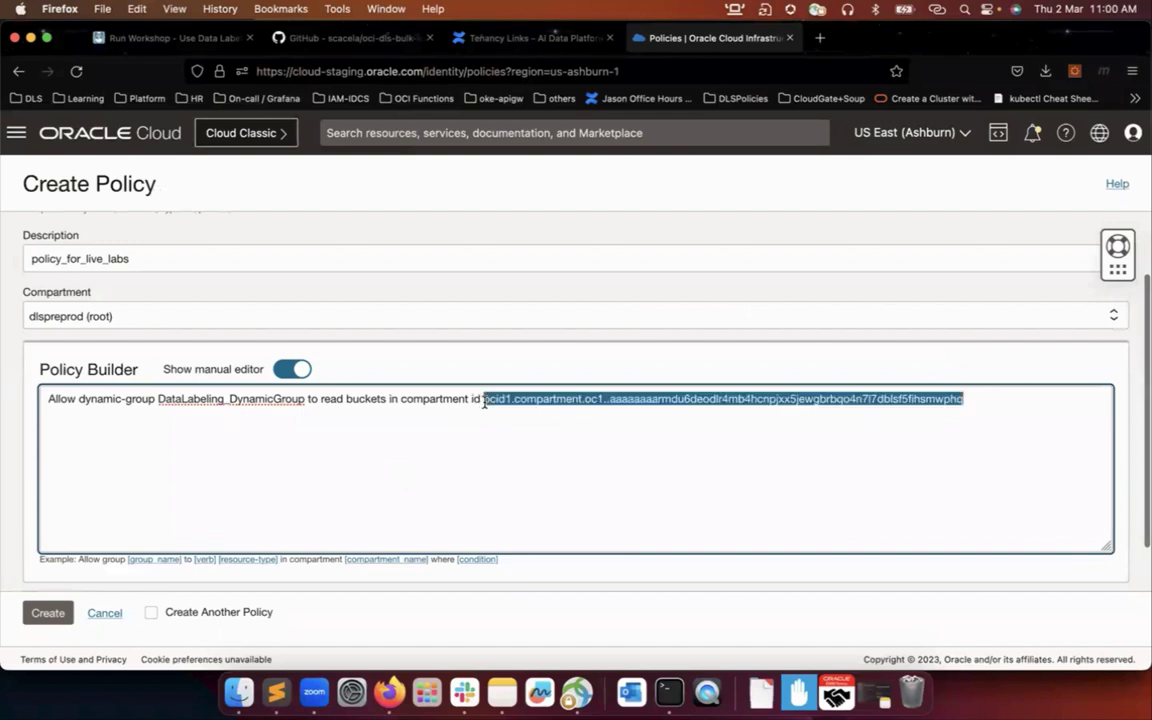
left_click(465, 468)
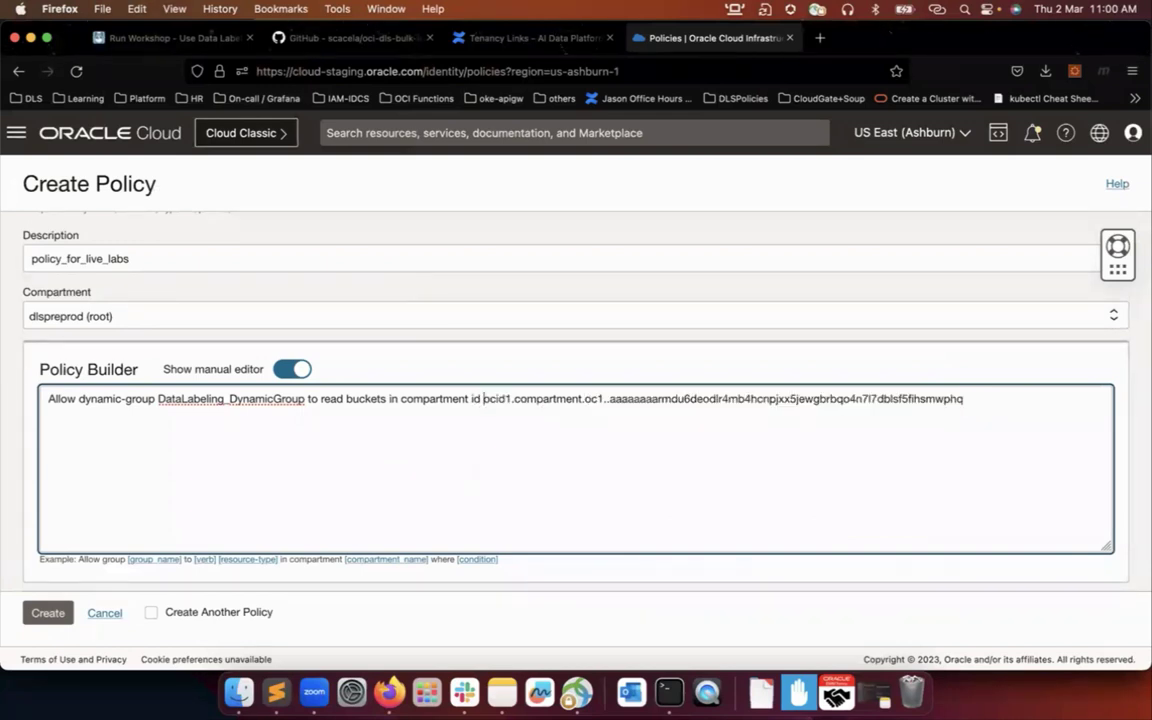
Review the remaining dynamic-group and ImageClassification_Group policy statements in the LiveLabs workshop instructions
left_click(172, 38)
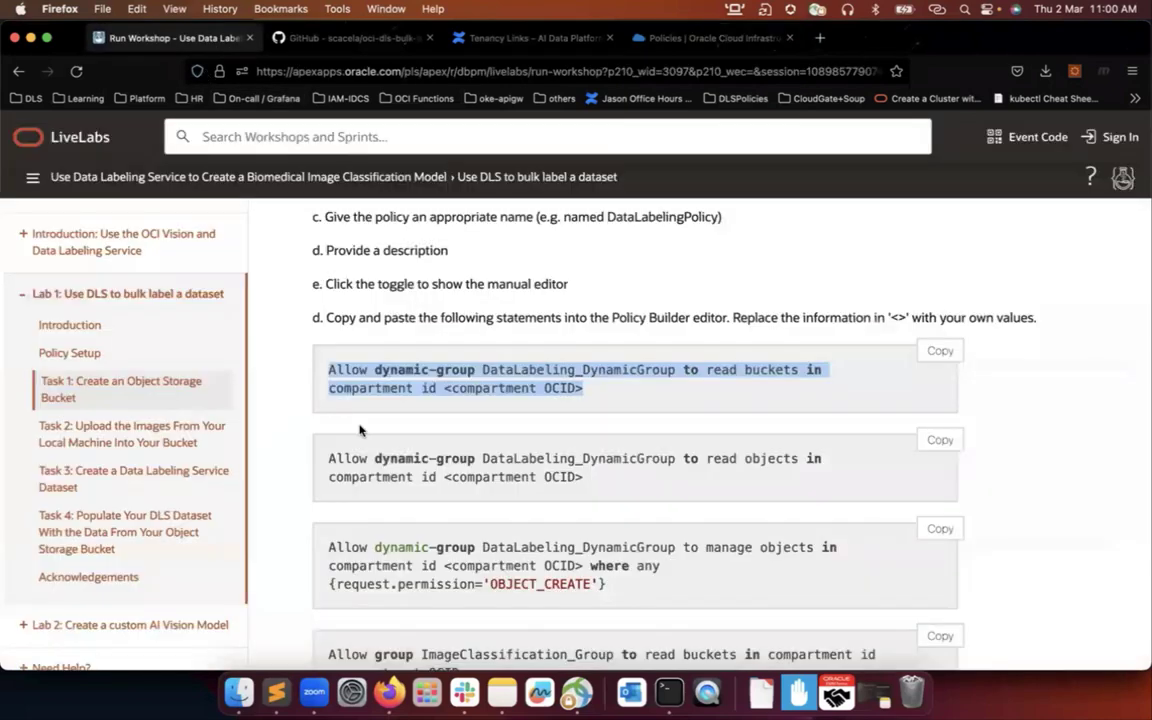
scroll(360, 432, "down", 3)
scroll(386, 500, "down", 1)
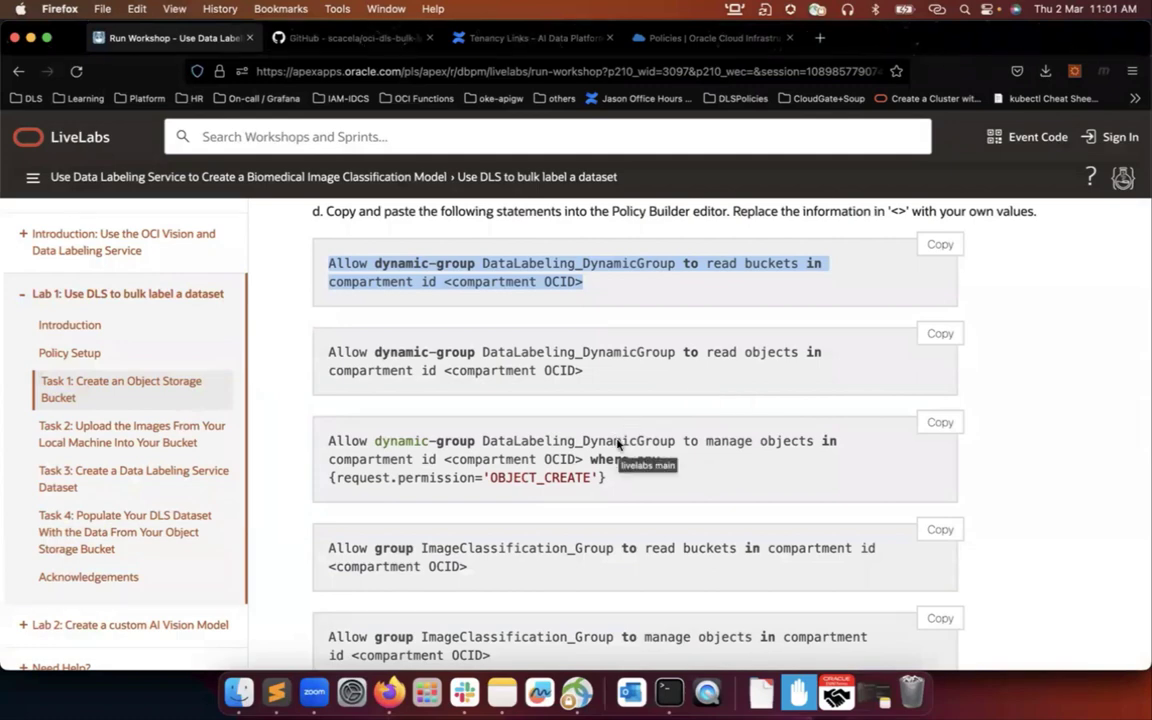
scroll(618, 445, "down", 1)
scroll(618, 445, "down", 3)
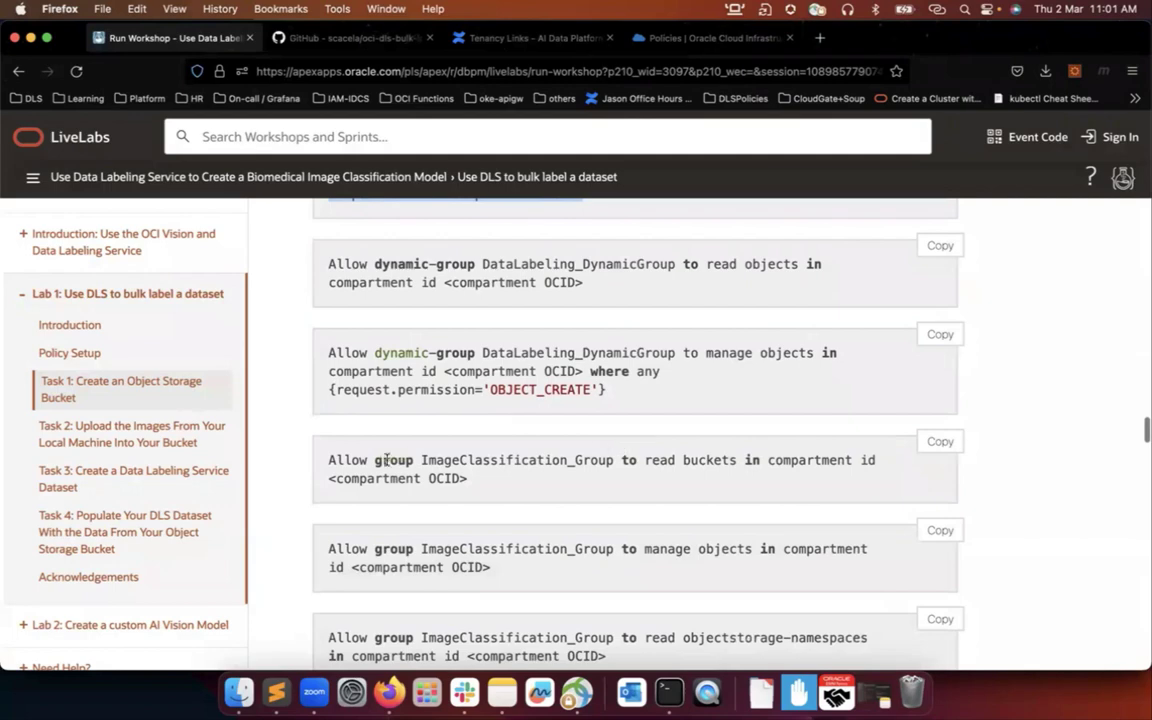
scroll(412, 475, "down", 1)
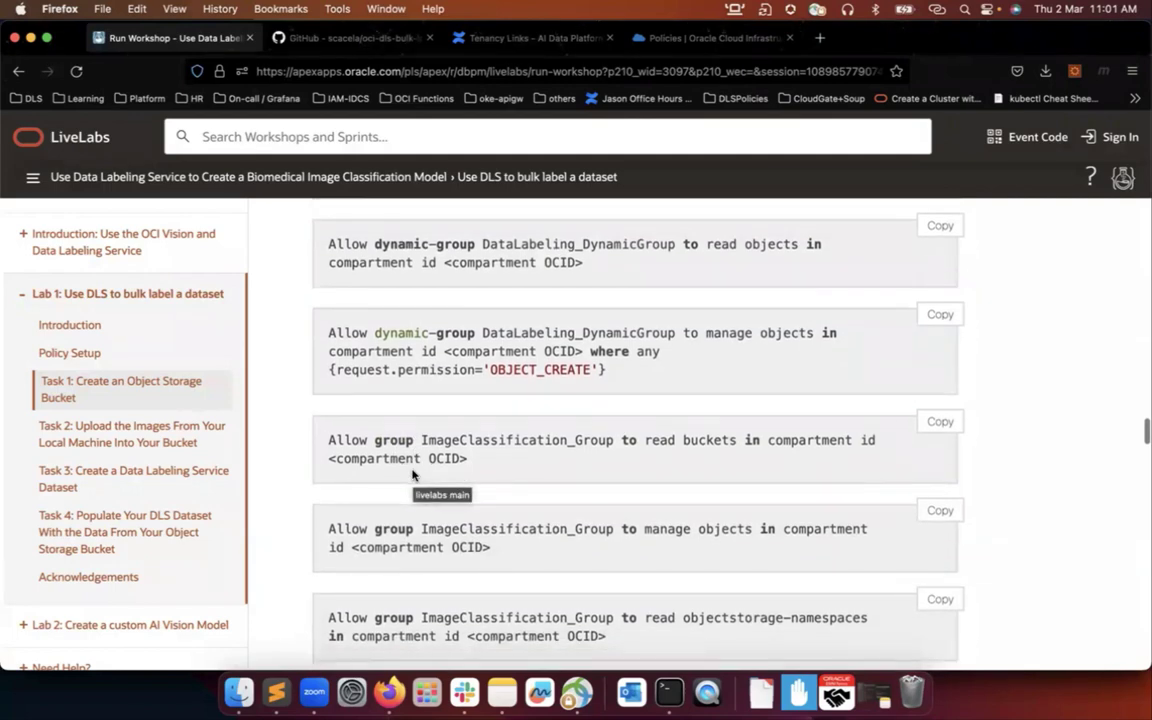
scroll(705, 461, "down", 1)
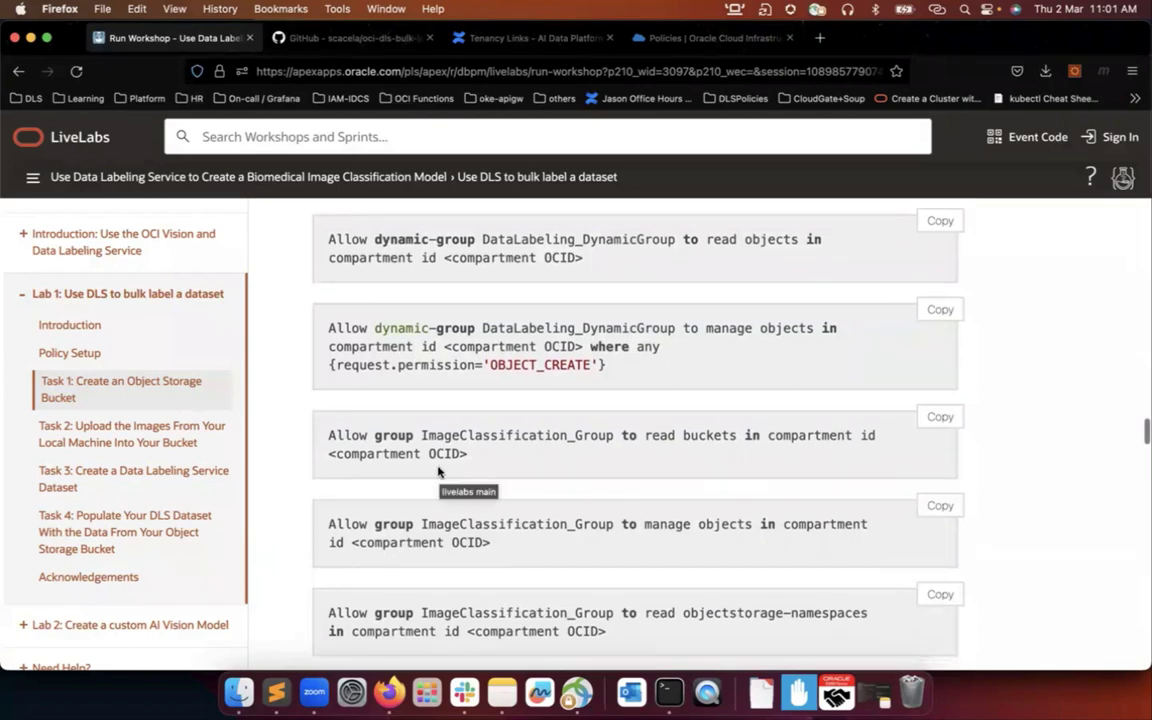
Discard the draft policy in the Oracle Cloud console without creating it
left_click(710, 38)
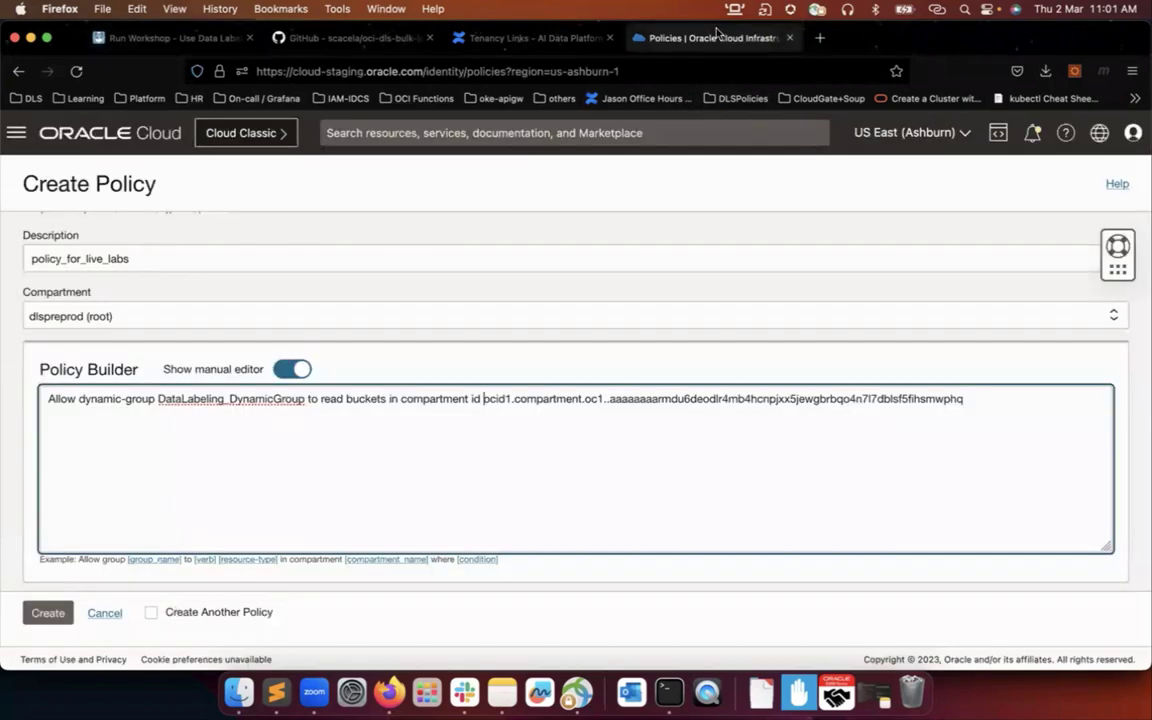
scroll(709, 384, "down", 1)
left_click(104, 613)
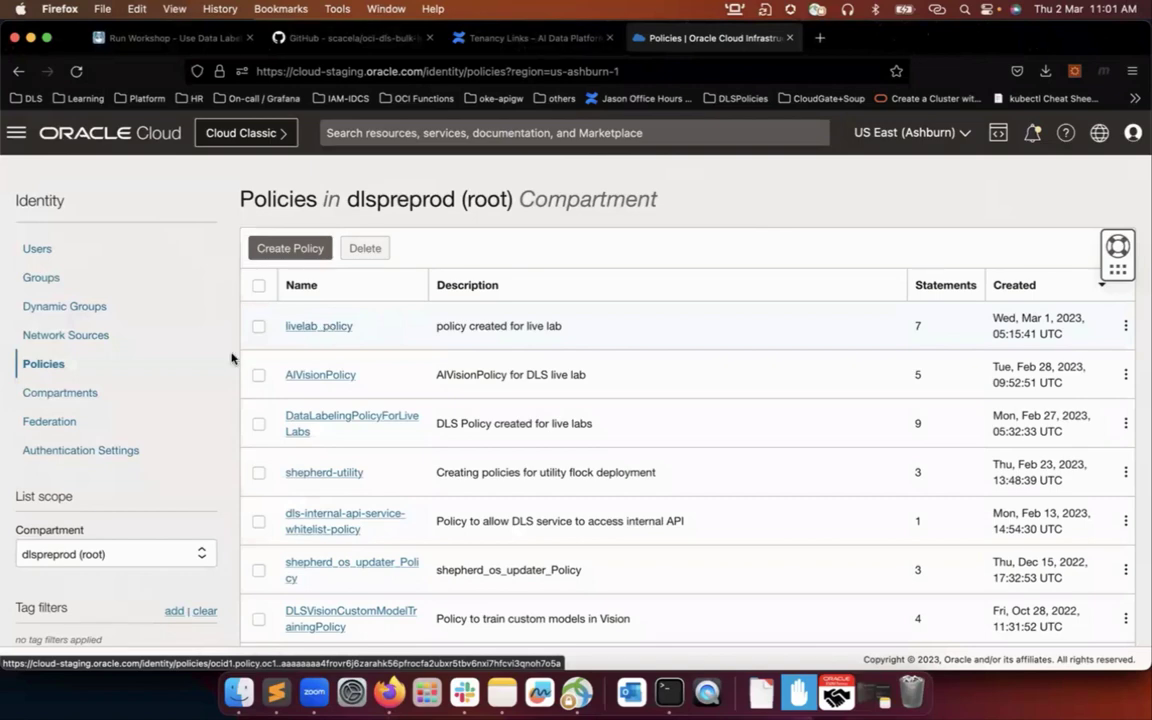
Open the Object Storage buckets list and set its compartment to livelab
left_click(16, 134)
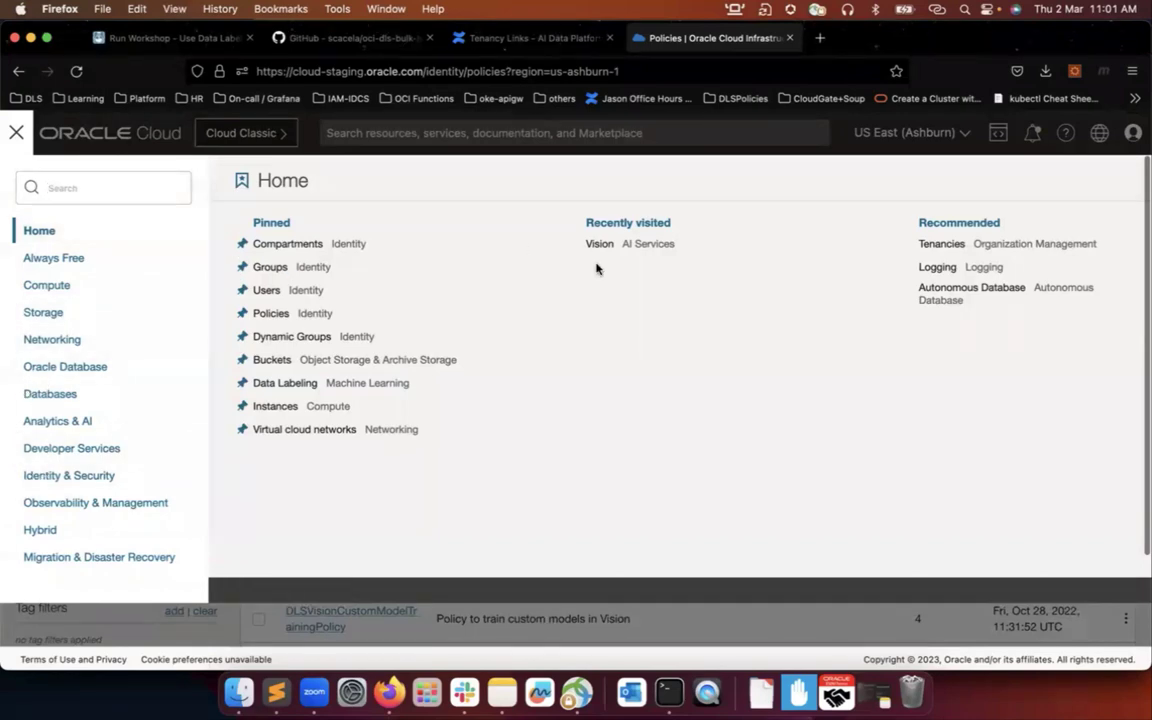
left_click(277, 362)
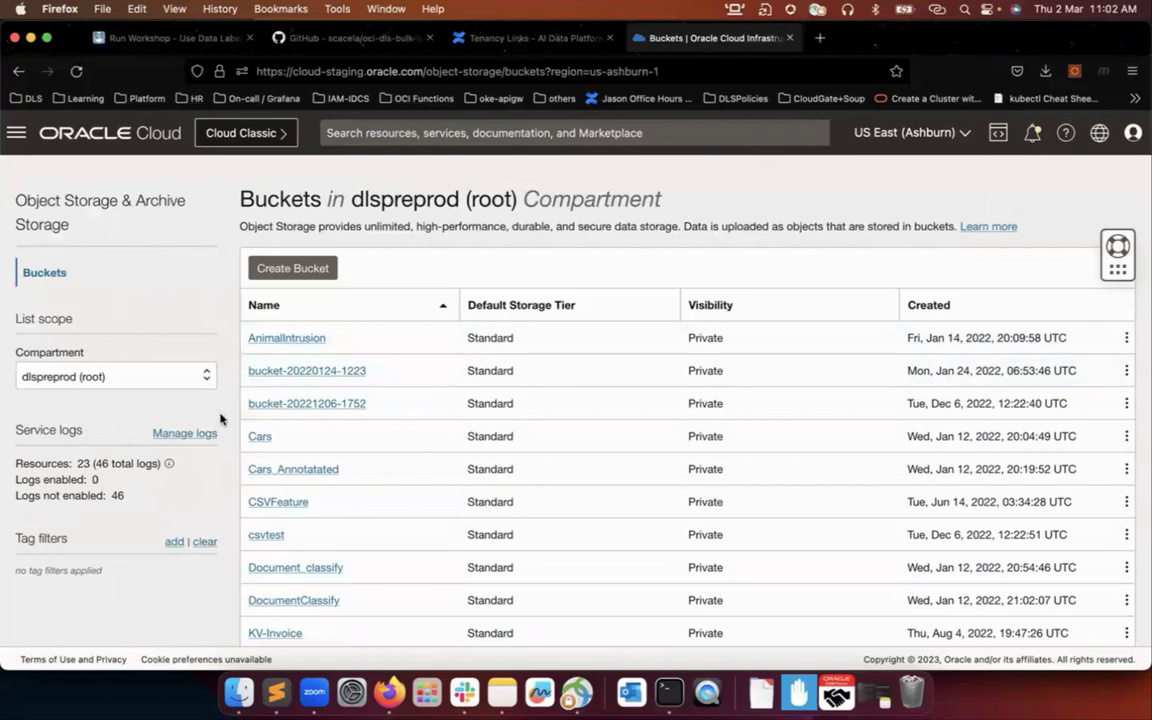
scroll(215, 410, "down", 1)
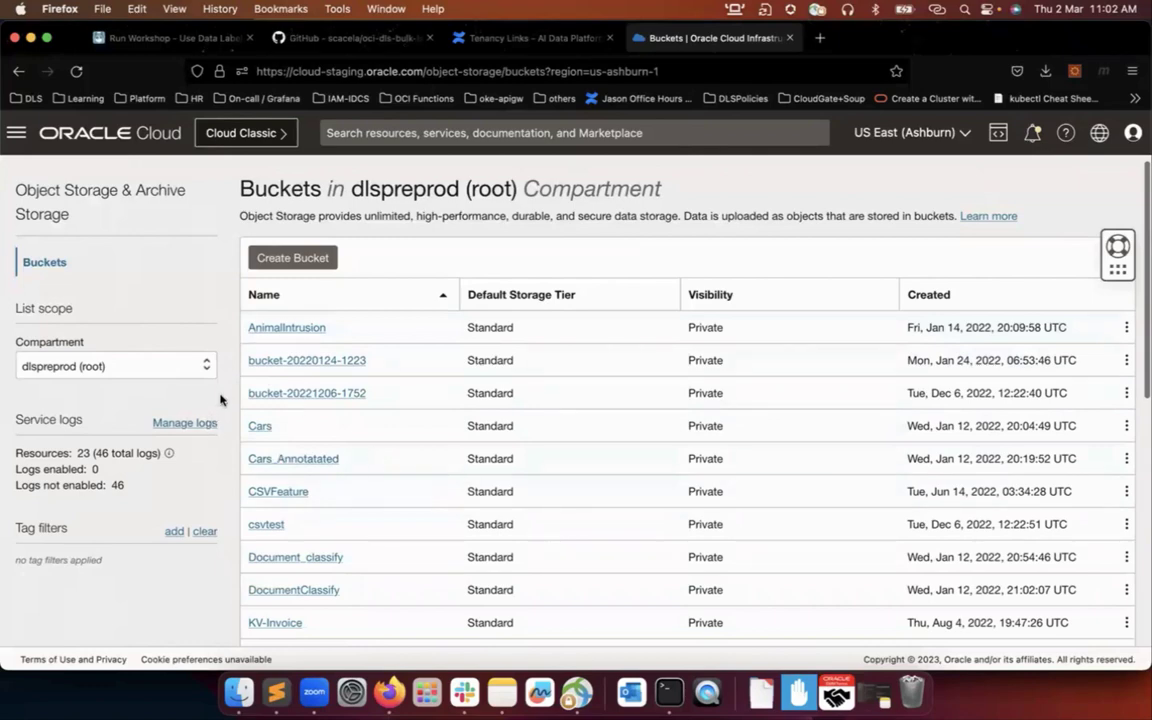
left_click(205, 373)
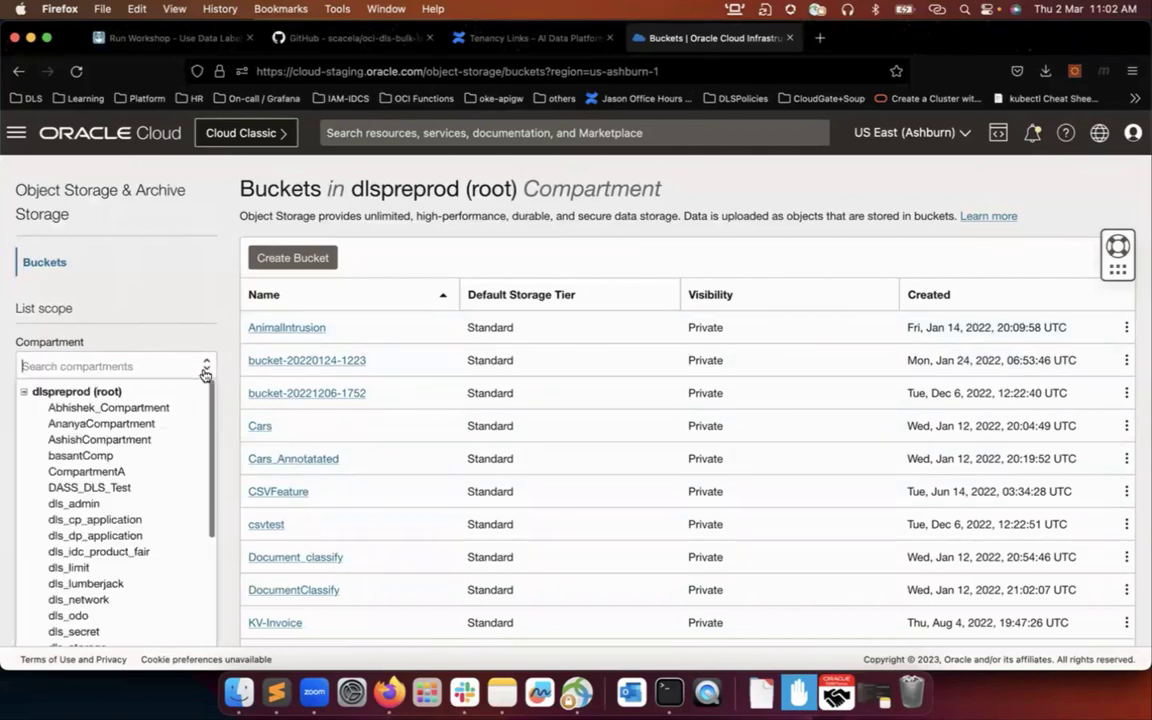
left_click(162, 367)
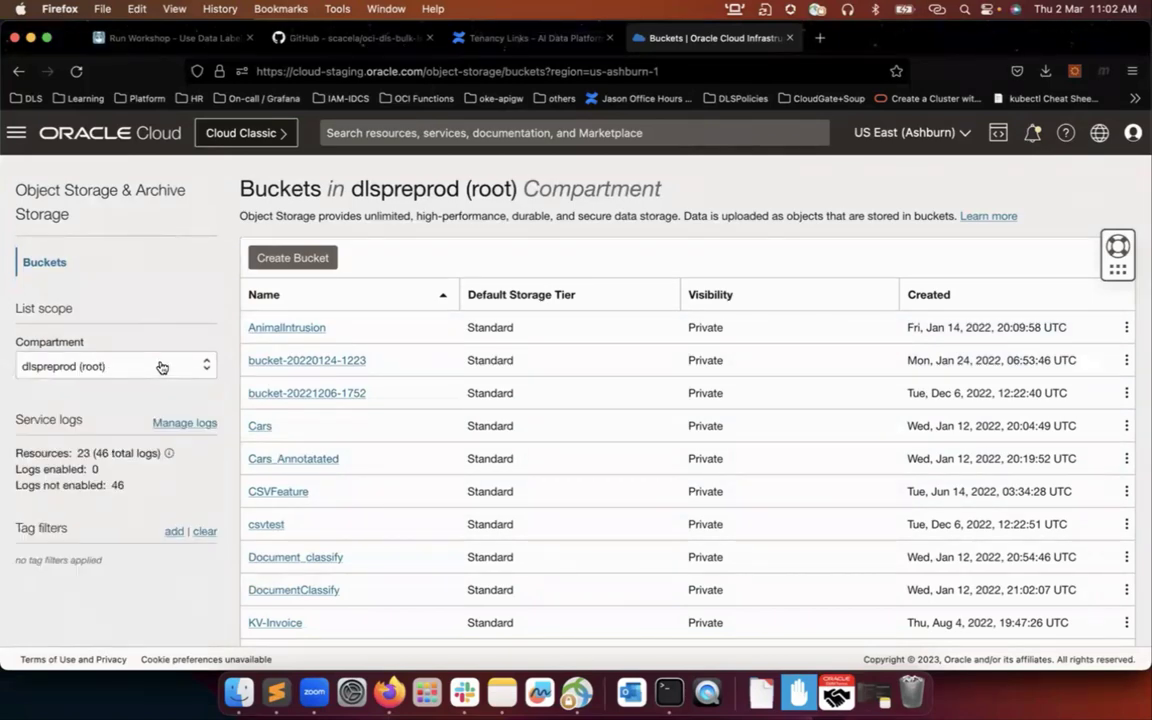
left_click(162, 367)
type("livel")
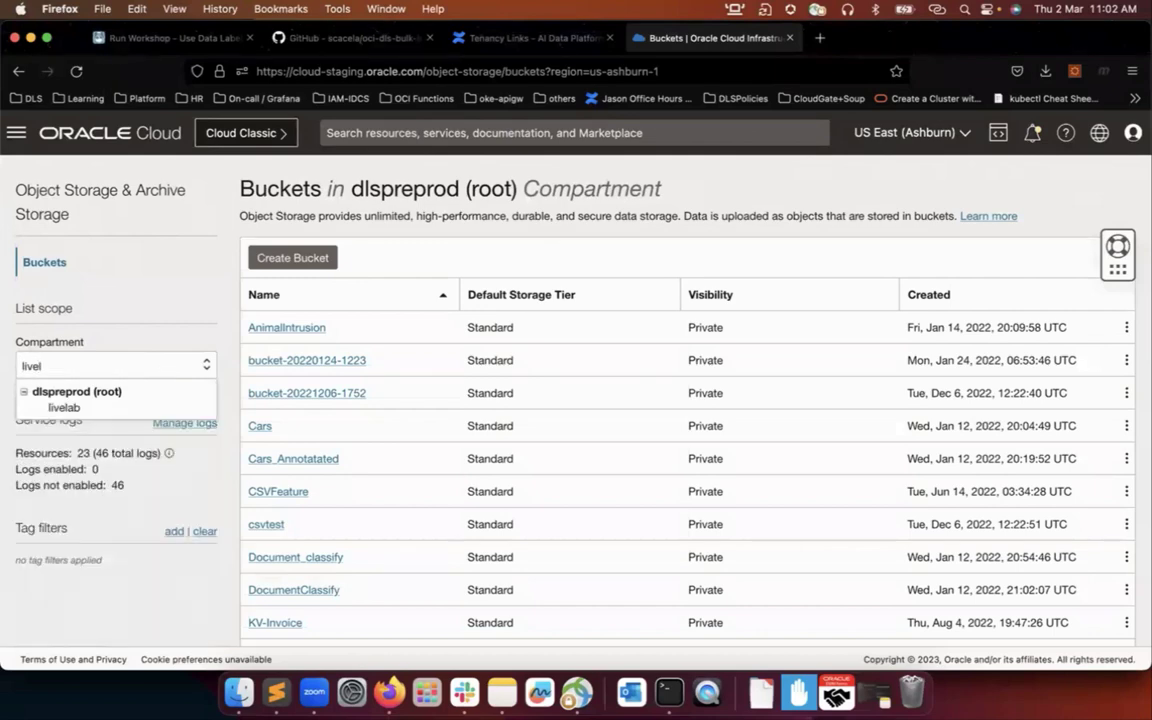
left_click(136, 406)
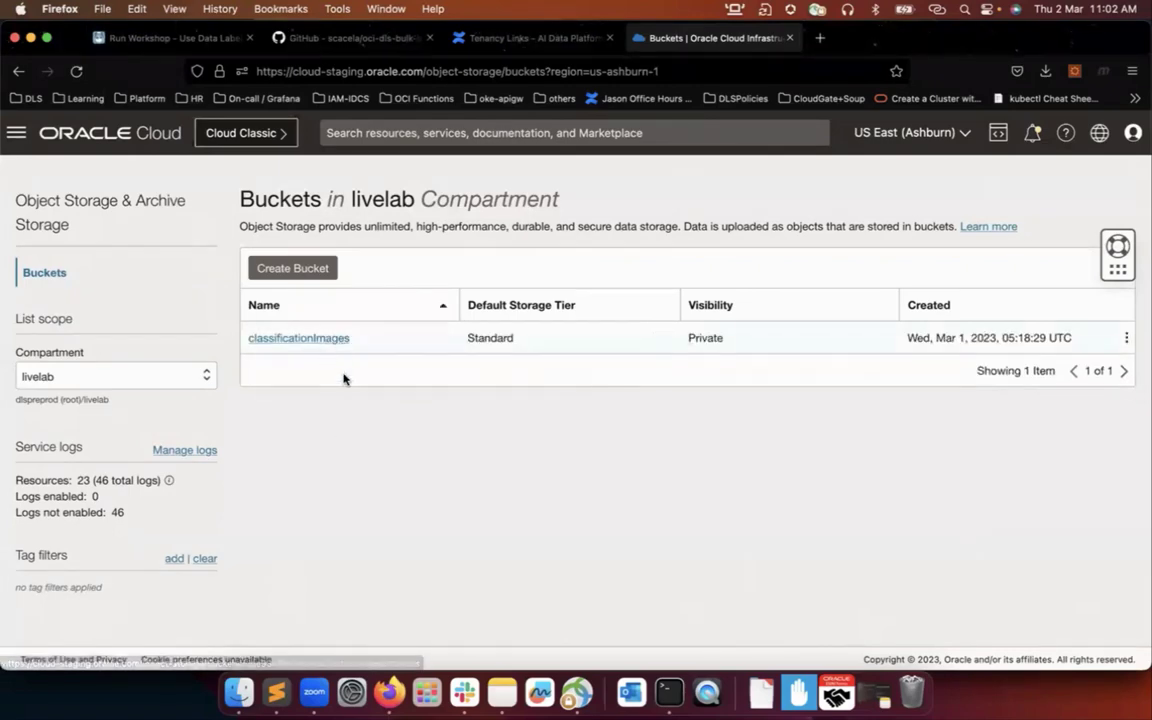
Create a bucket named ImageClassificationDemo in the livelab compartment, keeping the default storage, encryption and tag options
left_click(317, 271)
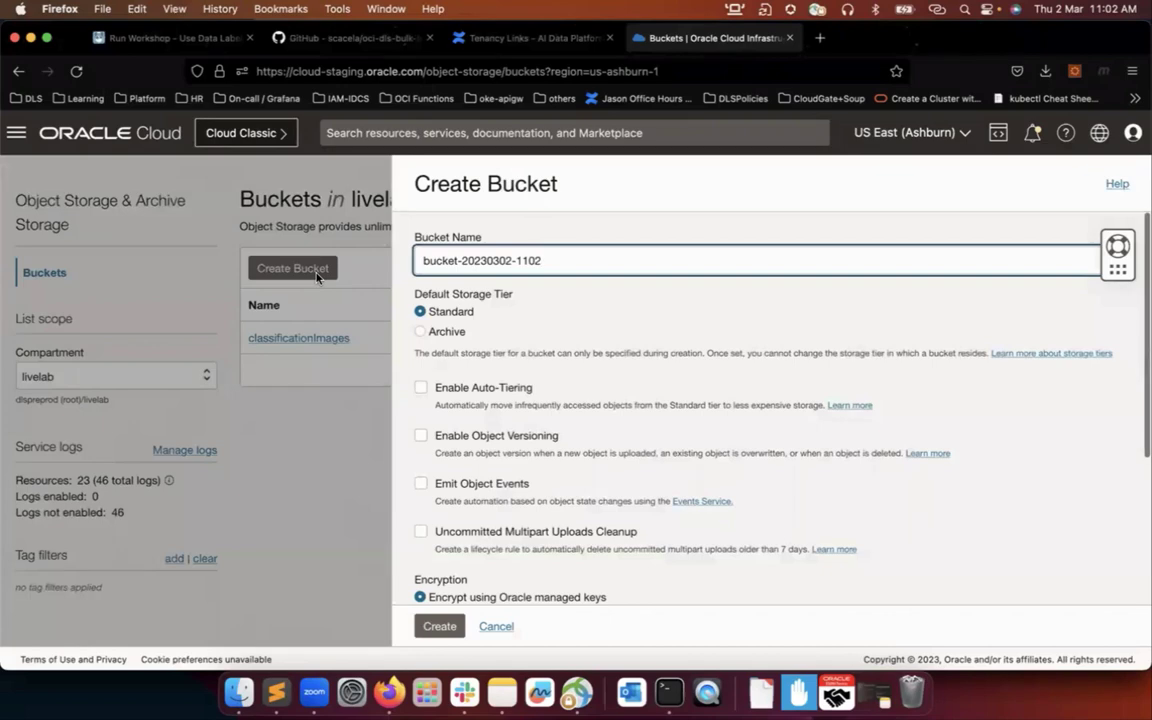
triple_click(649, 261)
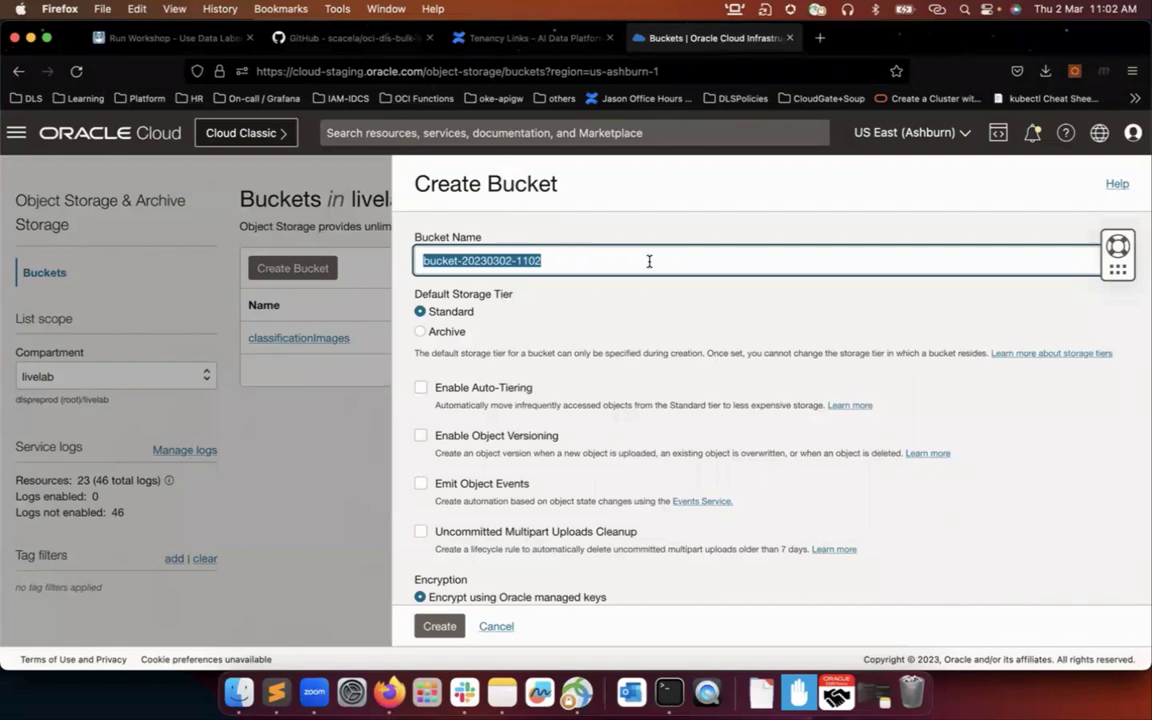
type("Image")
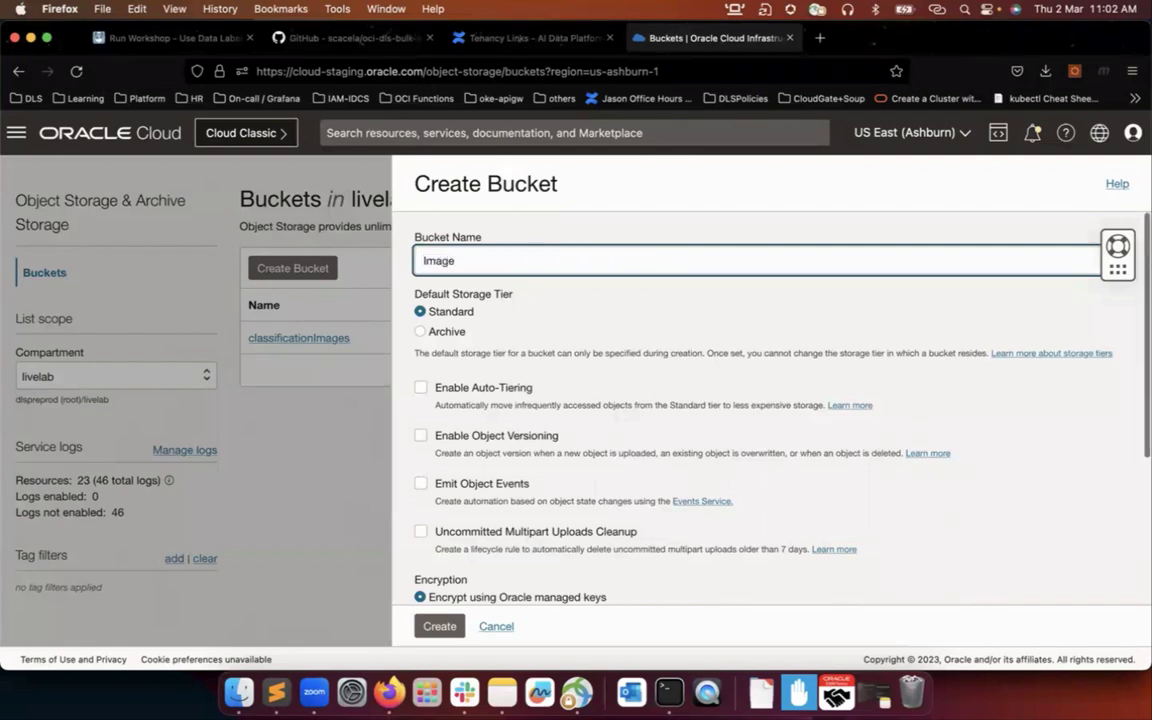
type("ClassificationDemo")
scroll(754, 352, "down", 1)
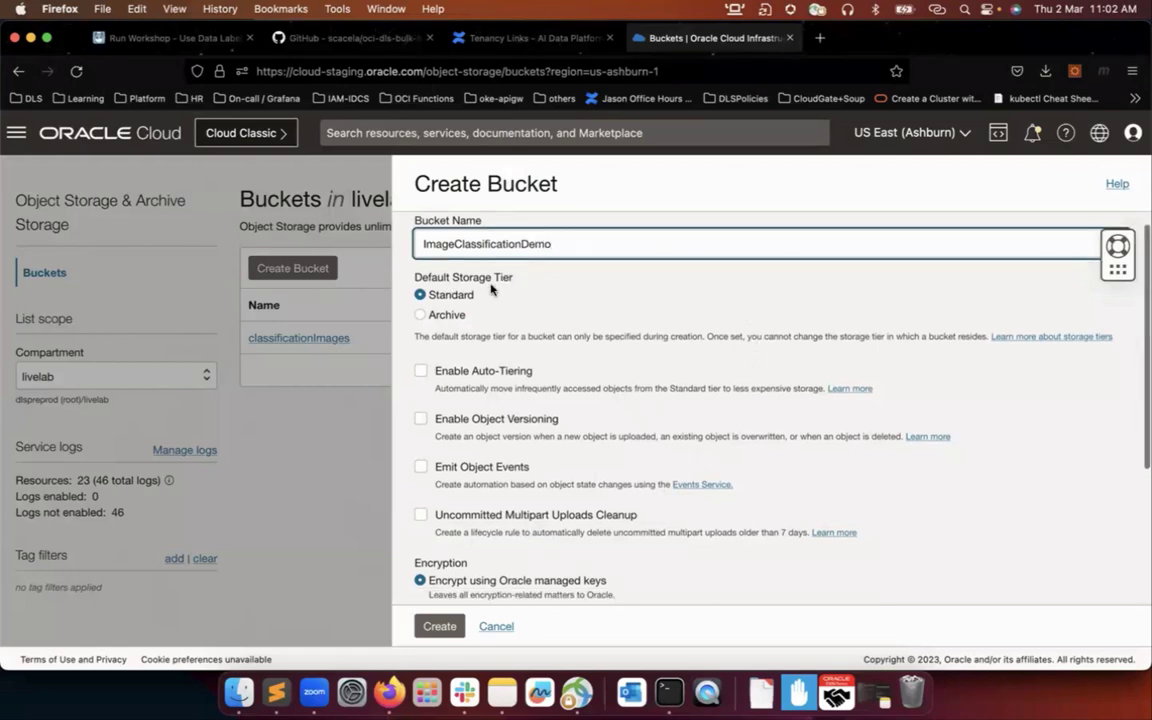
scroll(507, 433, "down", 2)
scroll(610, 422, "down", 5)
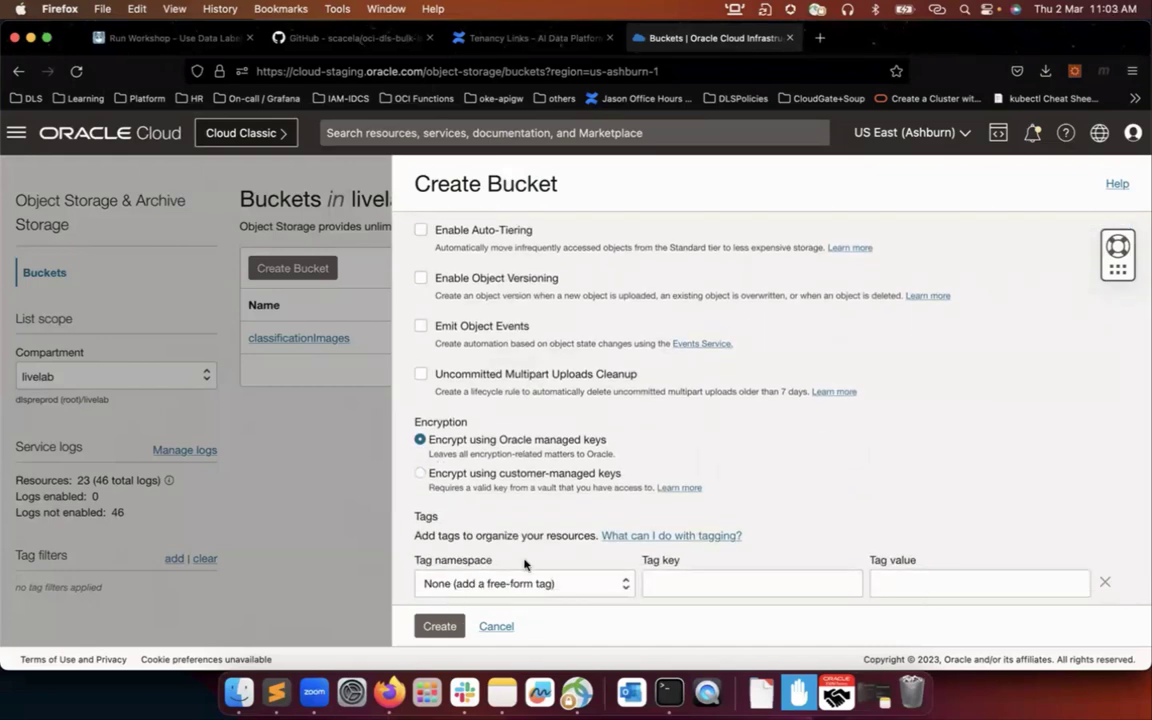
scroll(524, 563, "down", 2)
left_click(439, 626)
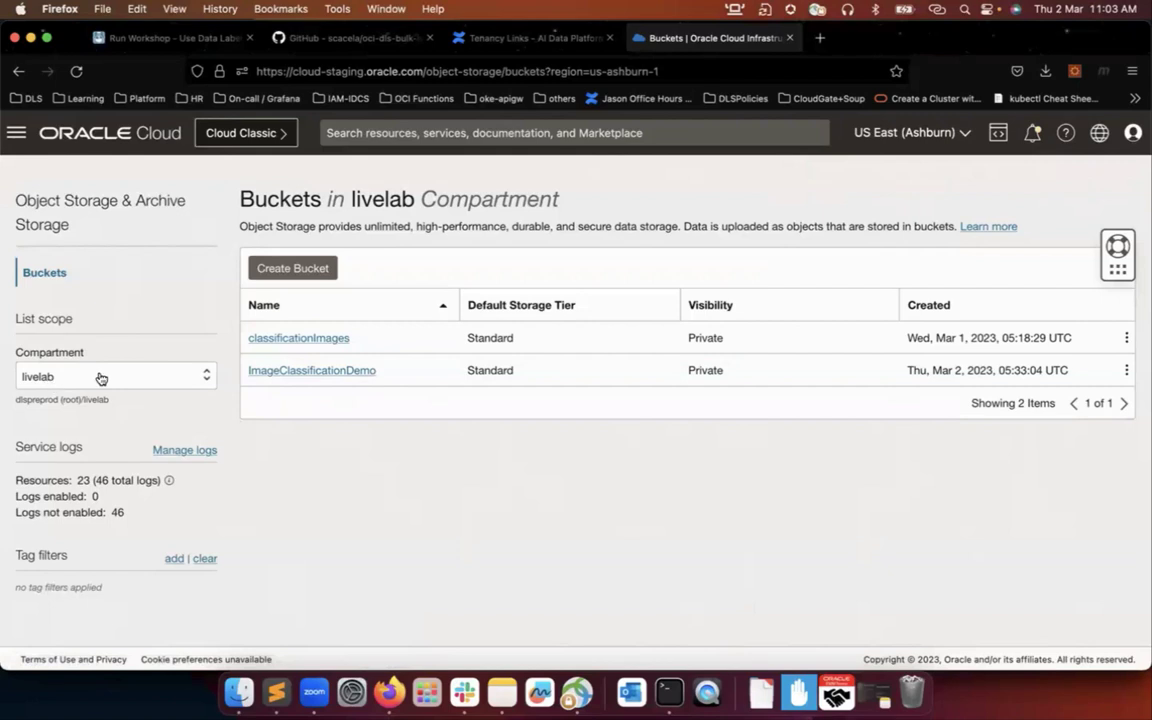
Open the ImageClassificationDemo bucket and examine its namespace, features, usage and objects list
left_click(352, 372)
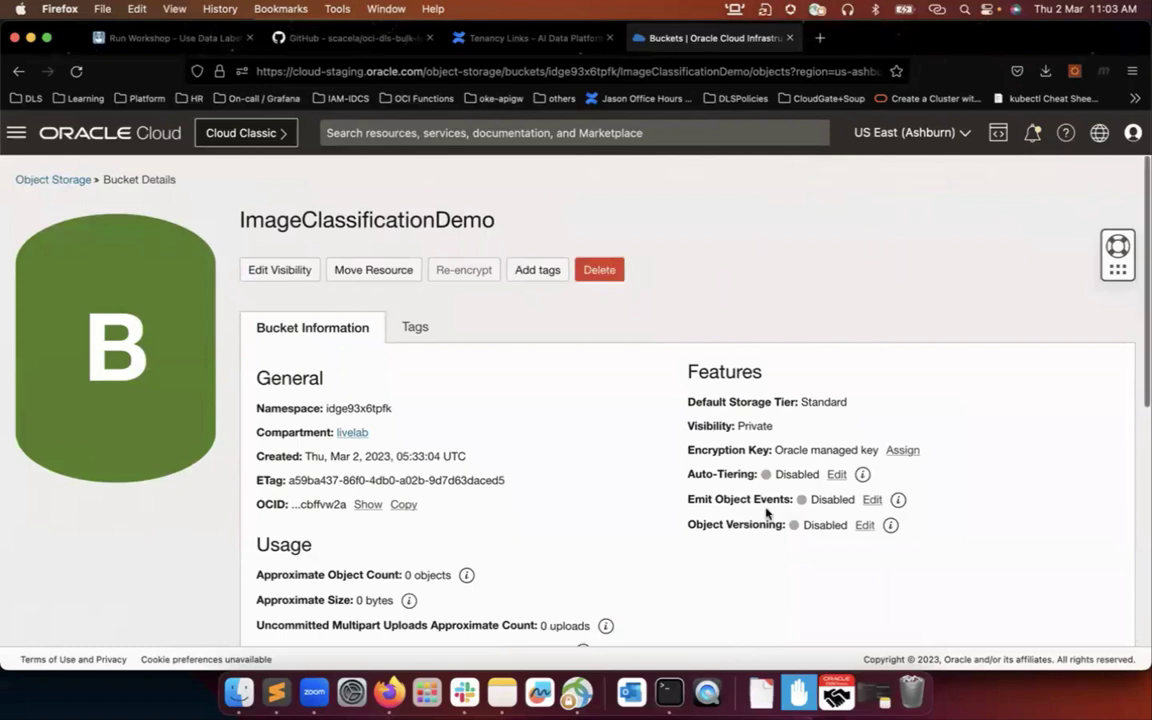
scroll(766, 514, "down", 1)
scroll(766, 514, "down", 1)
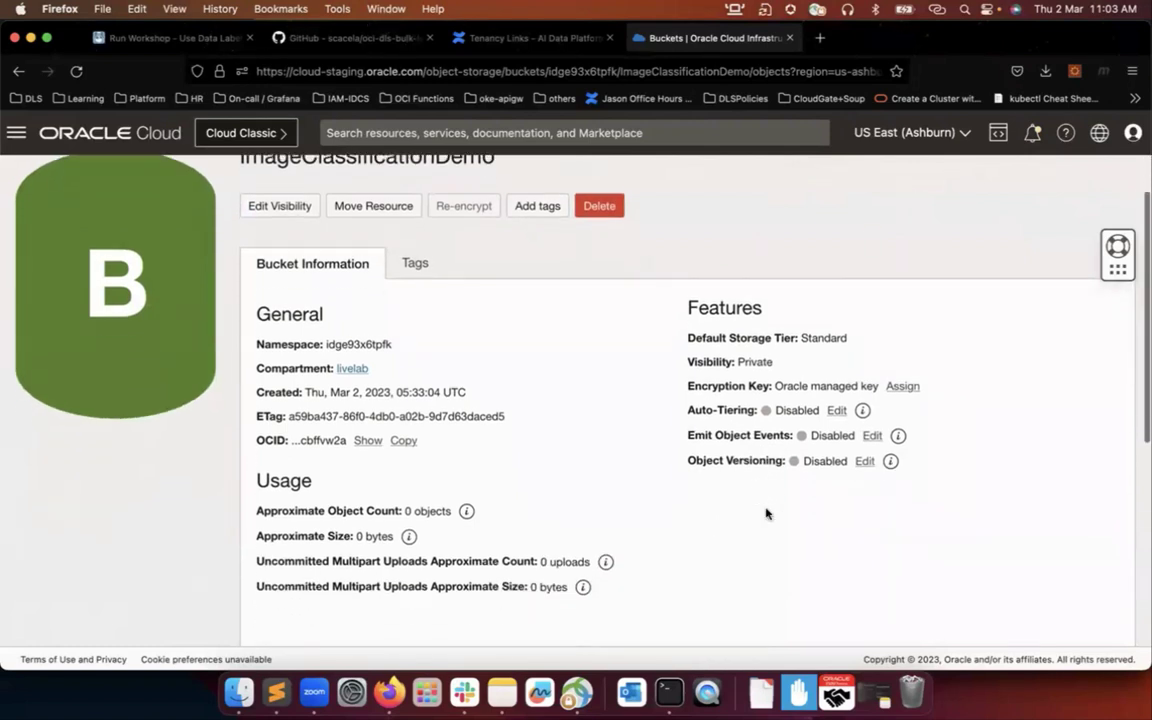
double_click(358, 342)
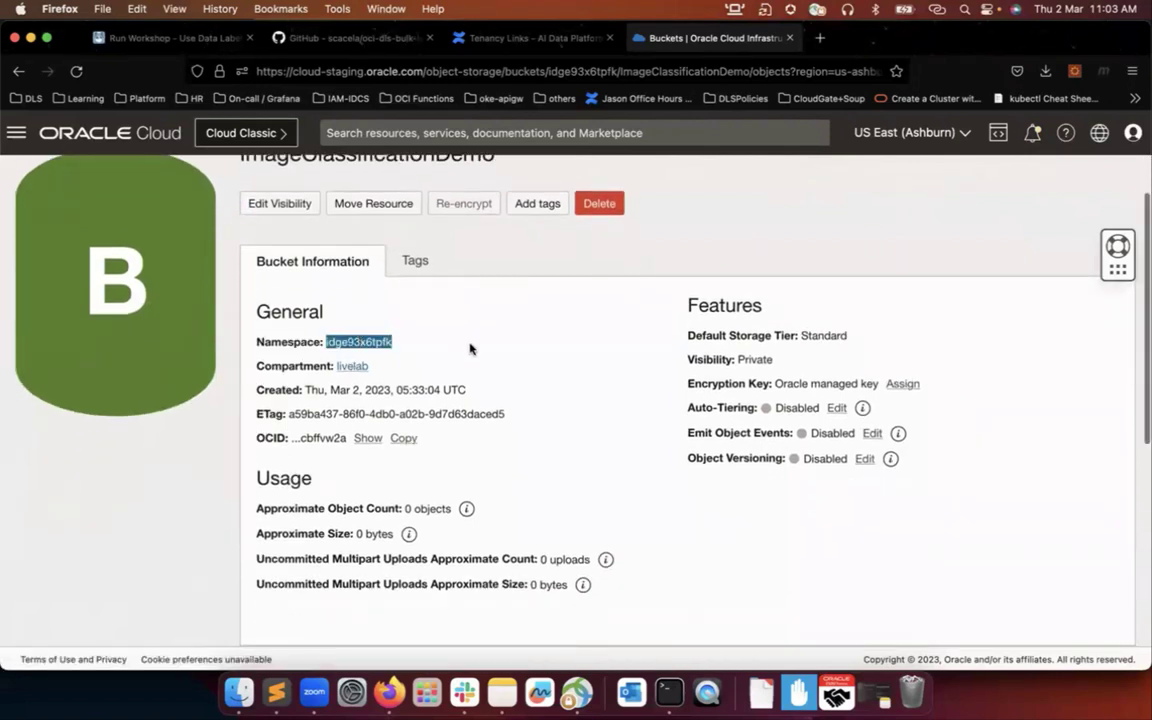
scroll(470, 348, "down", 5)
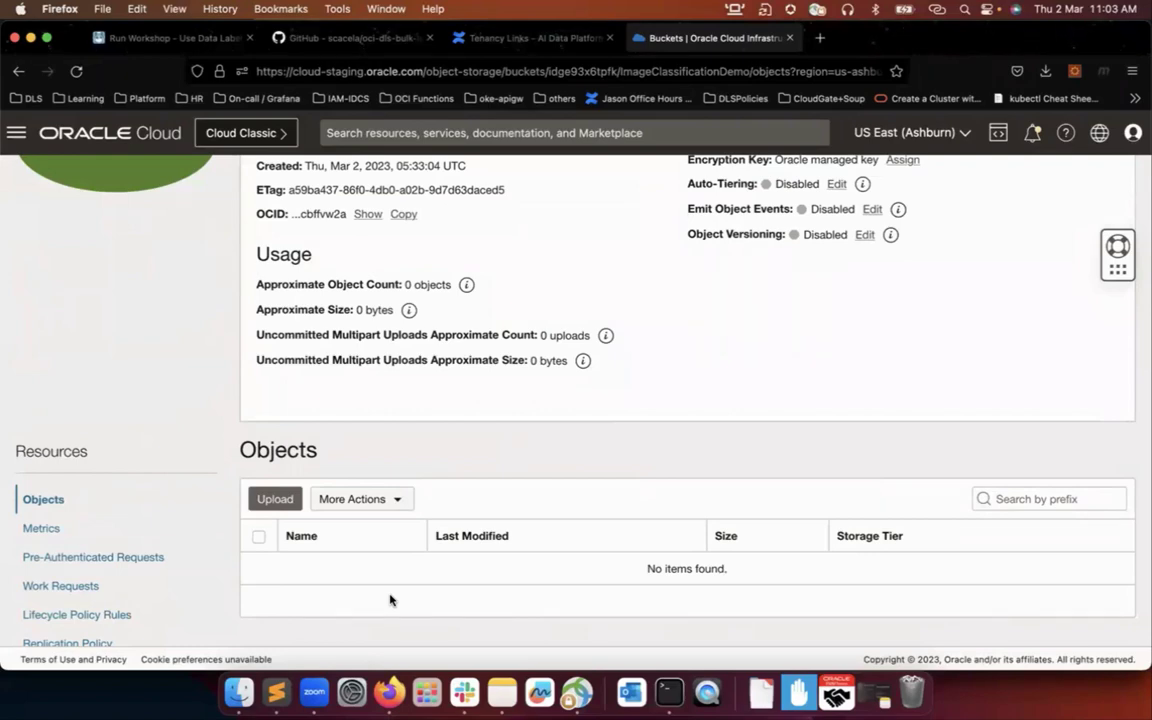
scroll(390, 600, "up", 6)
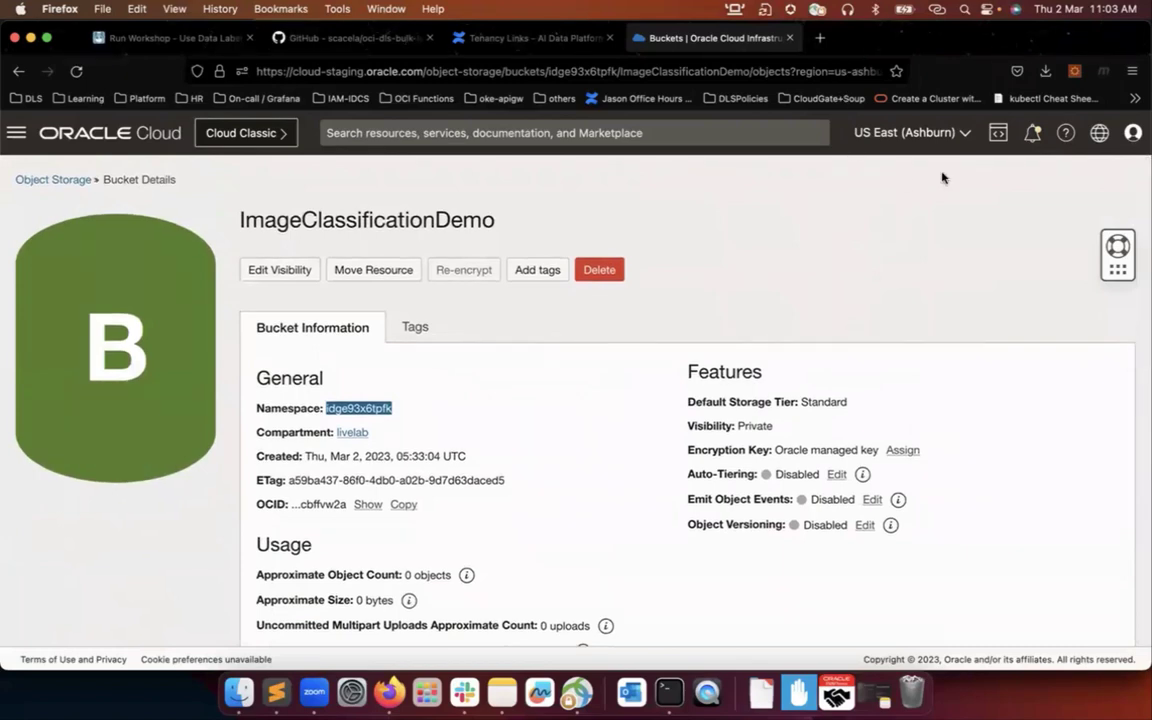
scroll(720, 500, "down", 3)
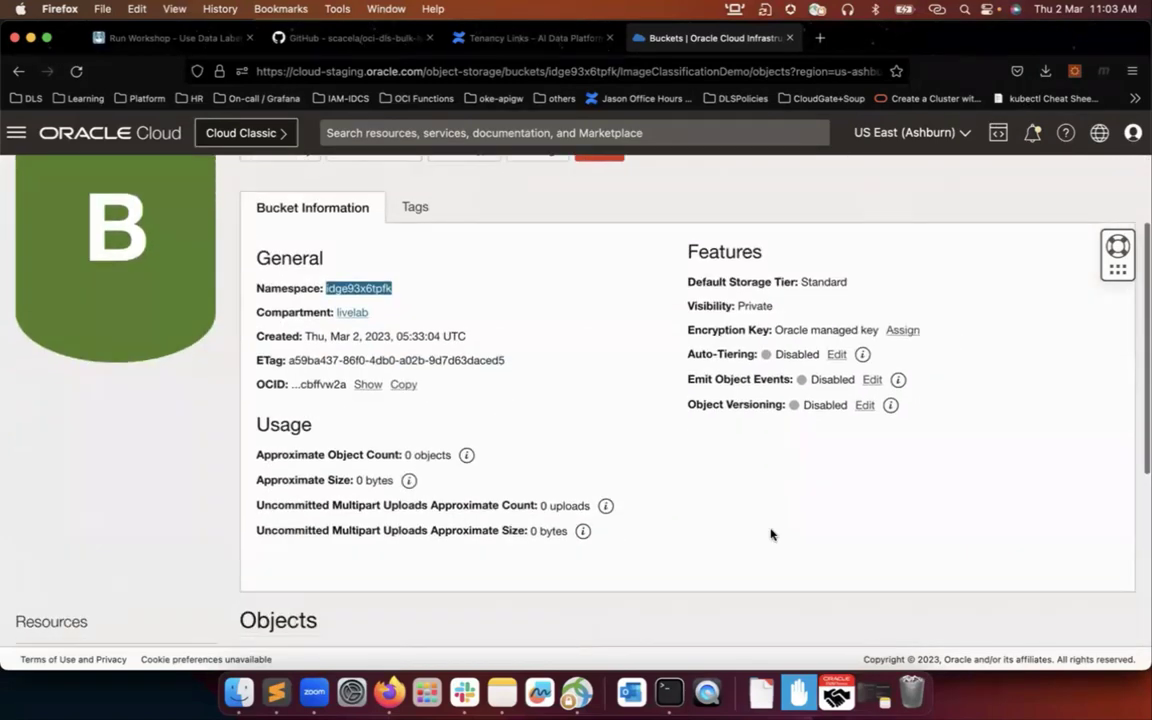
scroll(770, 534, "down", 1)
scroll(770, 534, "down", 2)
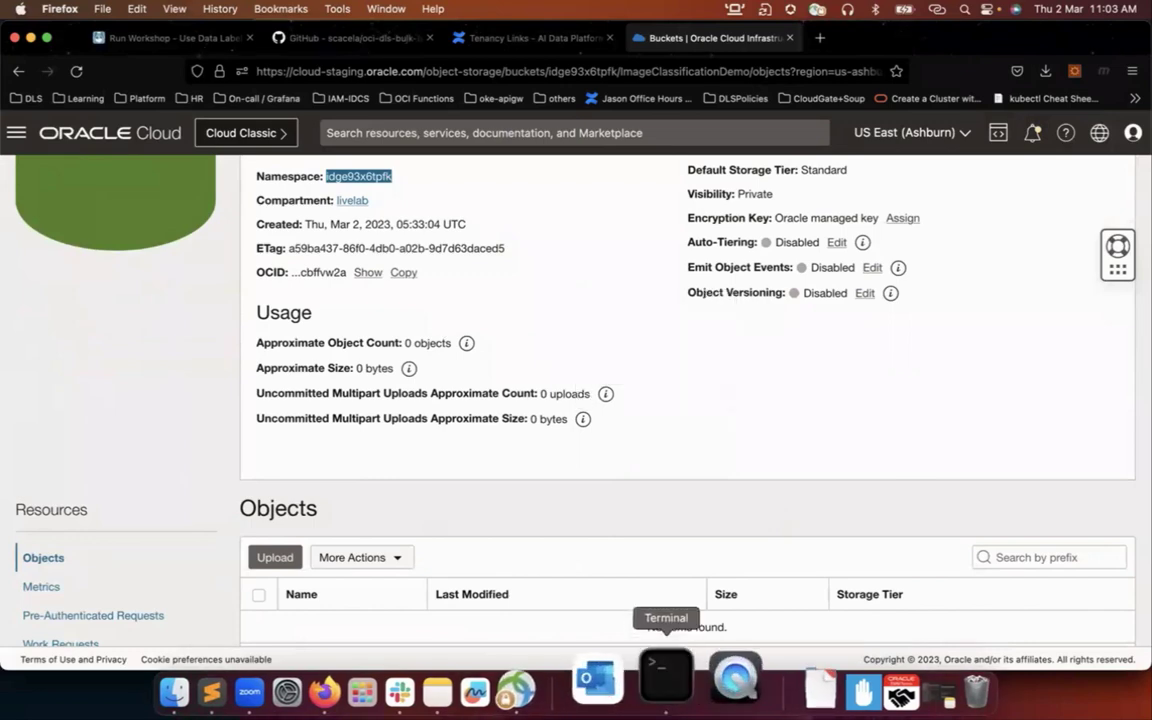
In Terminal, export DL_BucketName as "ImageClassificationDemo", using the bucket name export template from the Sublime Text commands file
left_click(666, 672)
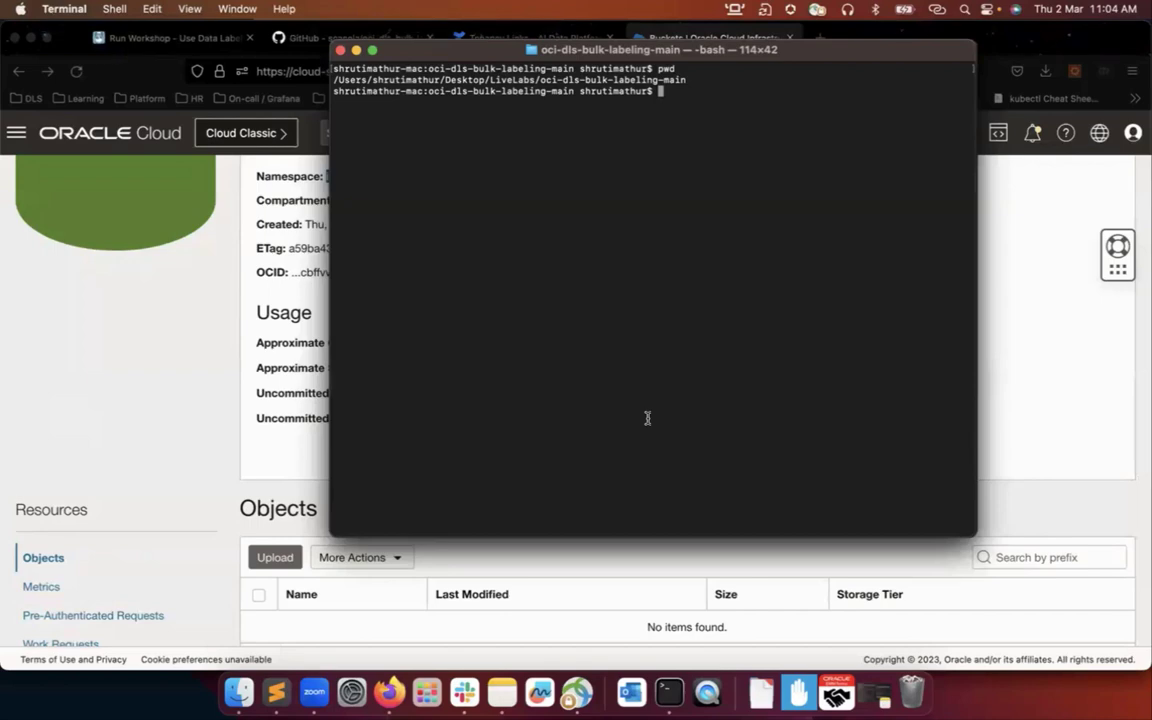
type("e")
key("BackSpace")
left_click(272, 688)
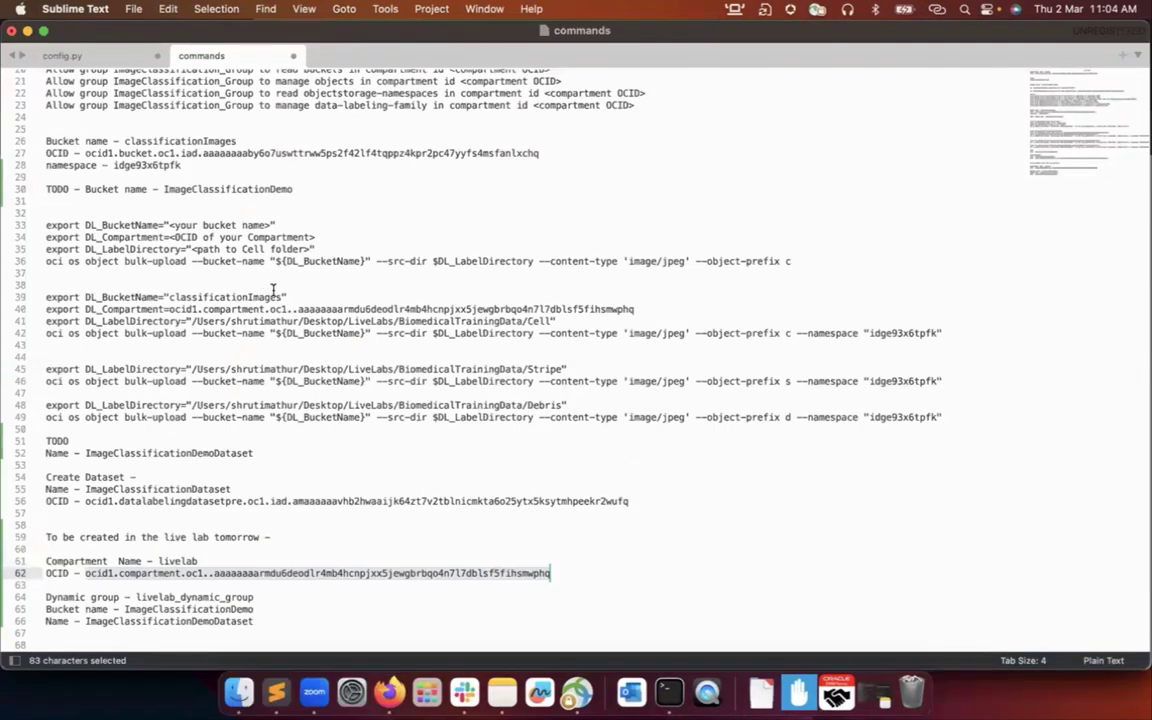
left_click(45, 226)
left_click_drag(45, 226, 276, 226)
key("super+c")
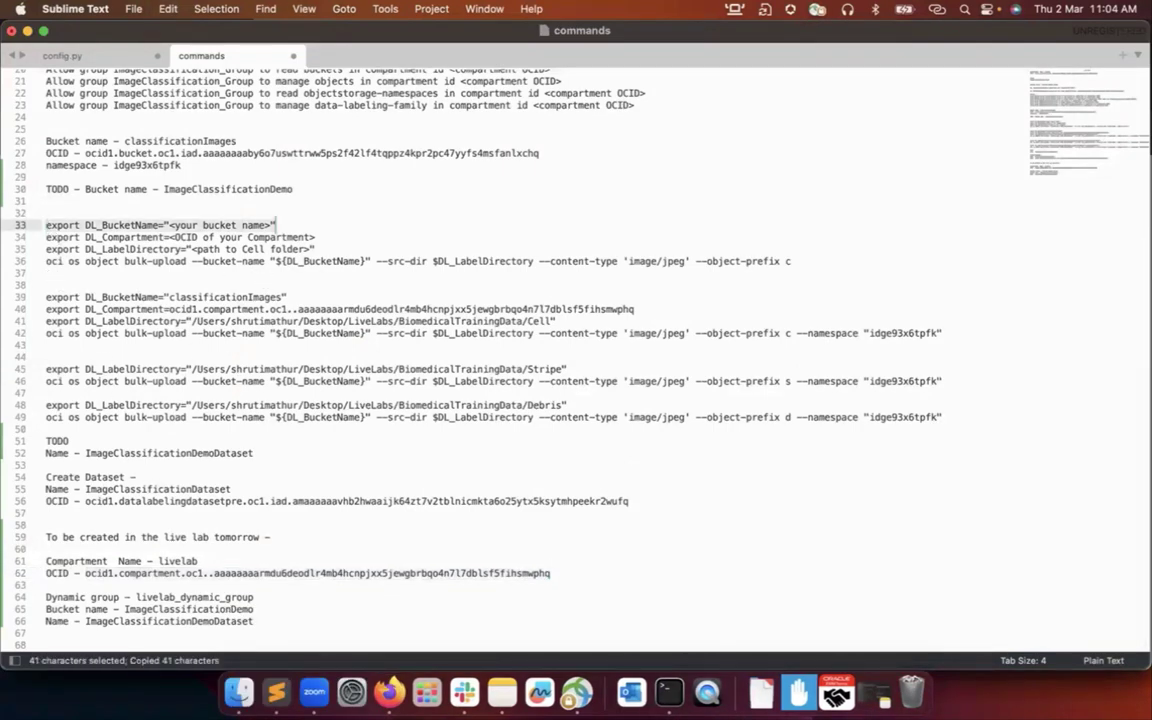
key("super+Tab")
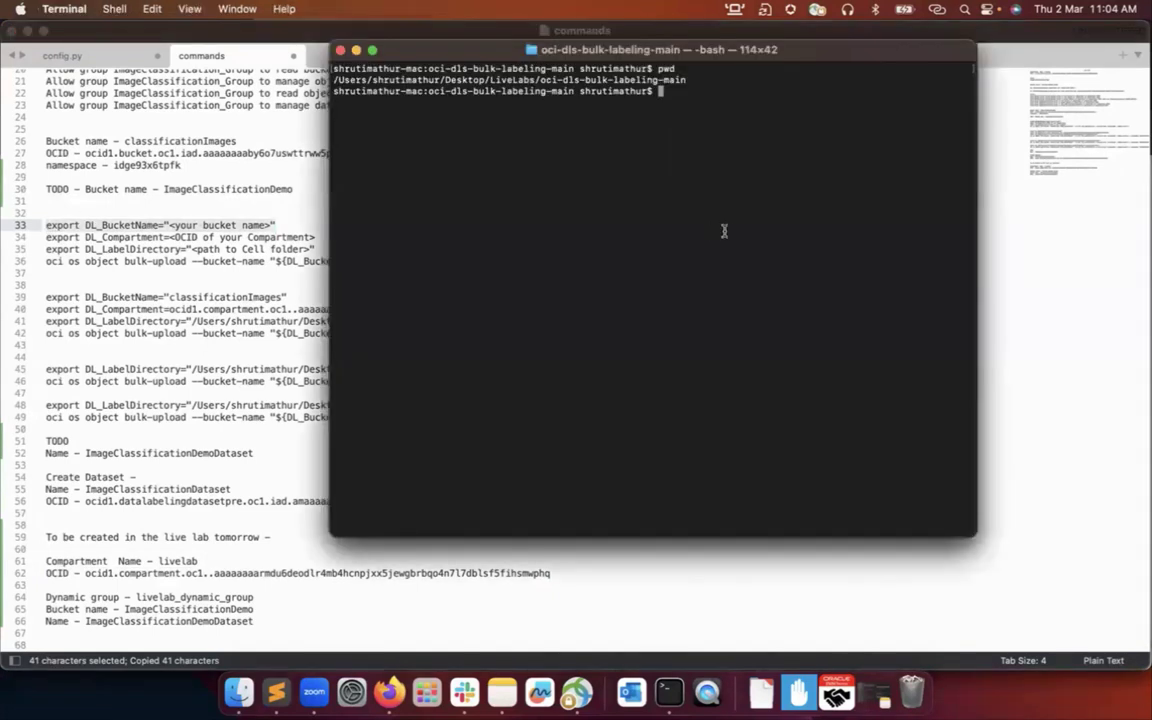
key("super+v")
key("BackSpace")
key("BackSpace")
key("BackSpace")
key("BackSpace")
key("BackSpace")
key("BackSpace")
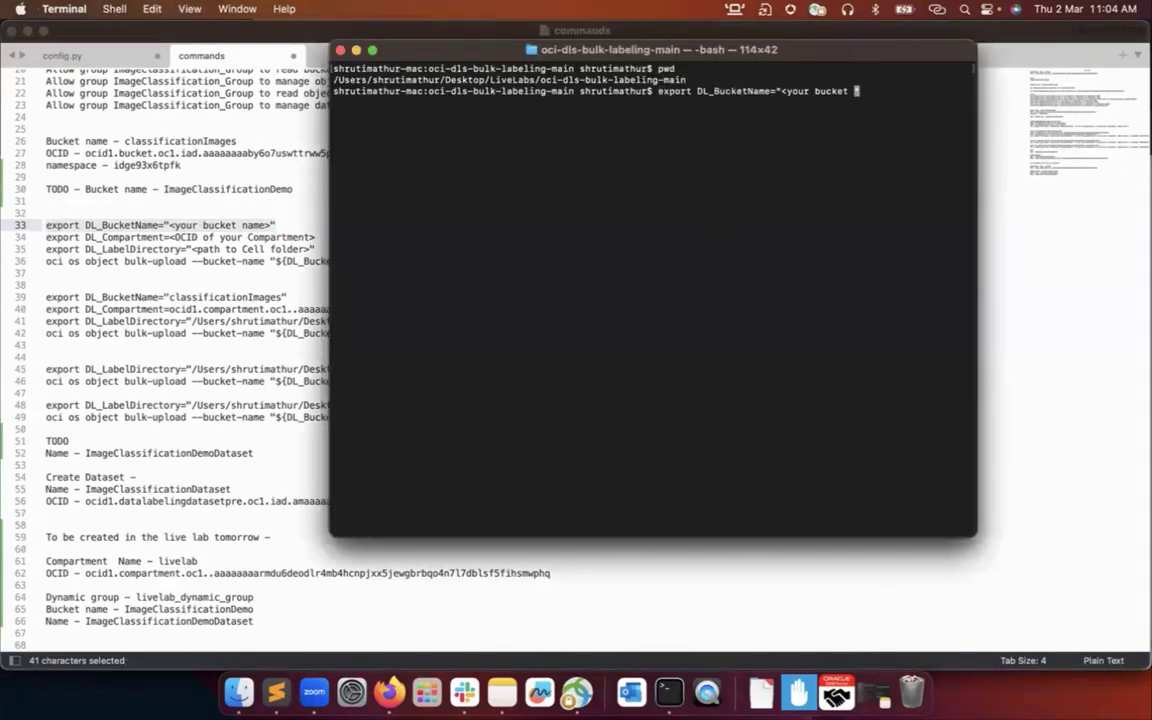
key("BackSpace")
key("BackSpace")
key("BackSpace")
key("BackSpace")
key("BackSpace")
key("BackSpace")
key("BackSpace")
key("BackSpace")
key("BackSpace")
key("BackSpace")
key("BackSpace")
key("BackSpace")
key("BackSpace")
type("ImageClassificationDemo")
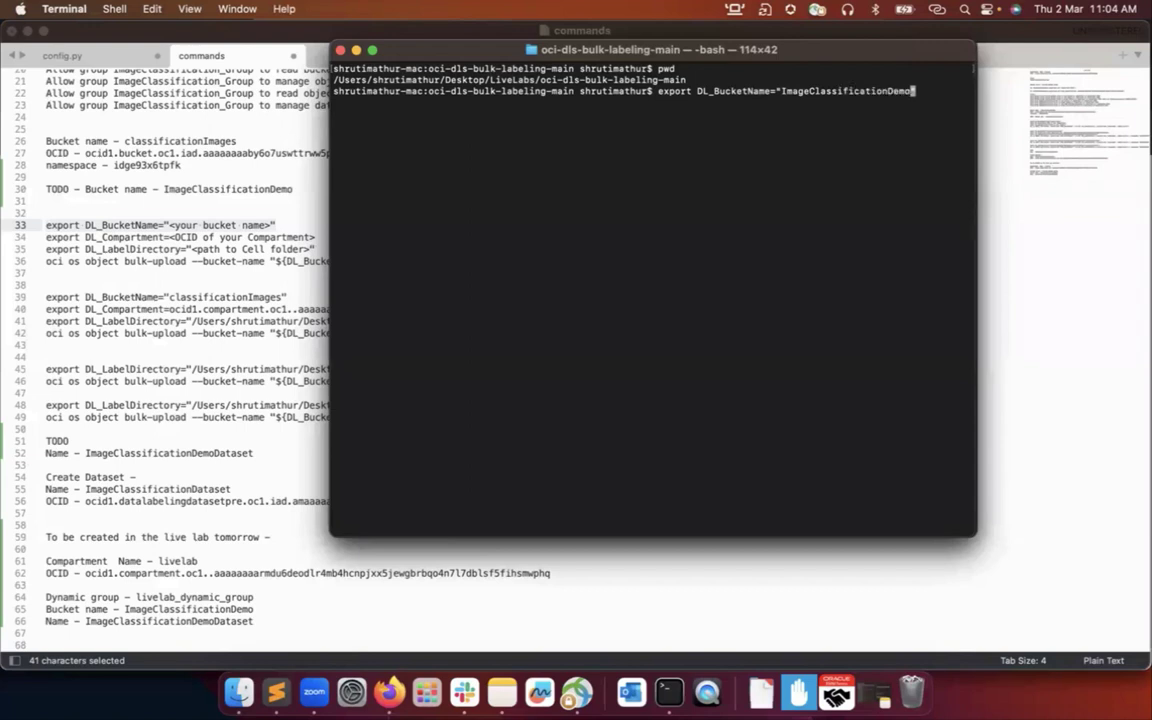
type("\"")
key("Return")
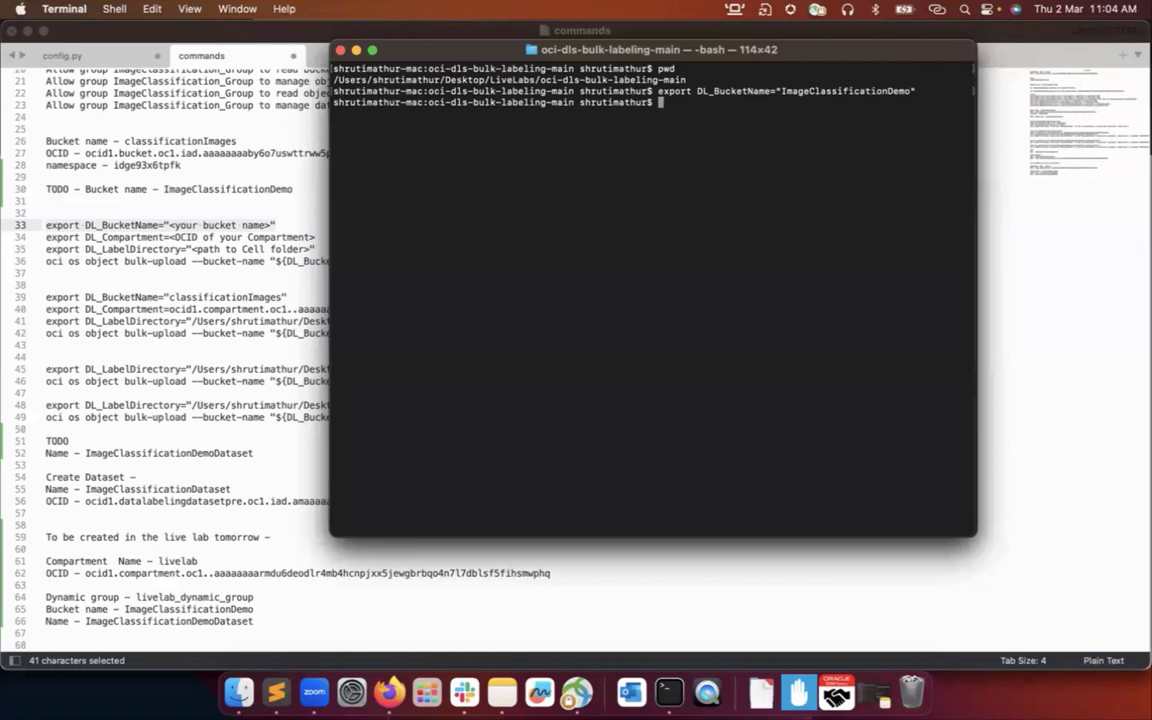
Export DL_Compartment in Terminal with the compartment OCID, using the filled-in export line from the commands file
left_click(268, 318)
left_click(280, 309)
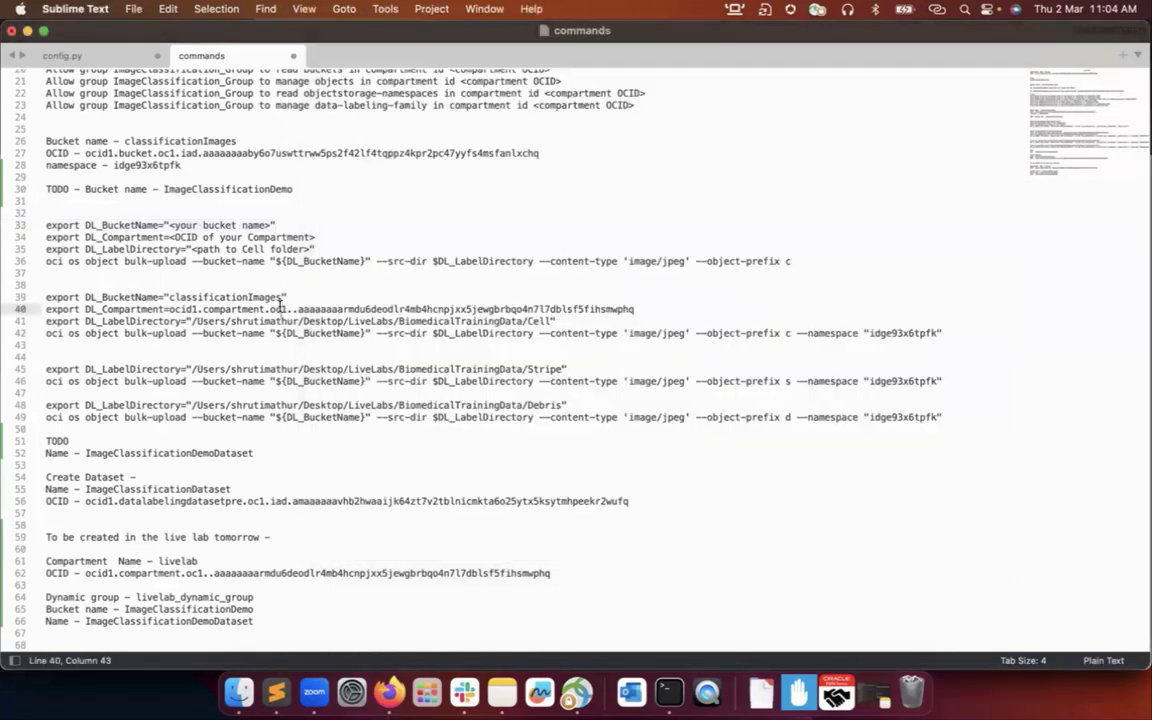
key("super+Left")
key("super+shift+Right")
key("super+c")
key("super+Tab")
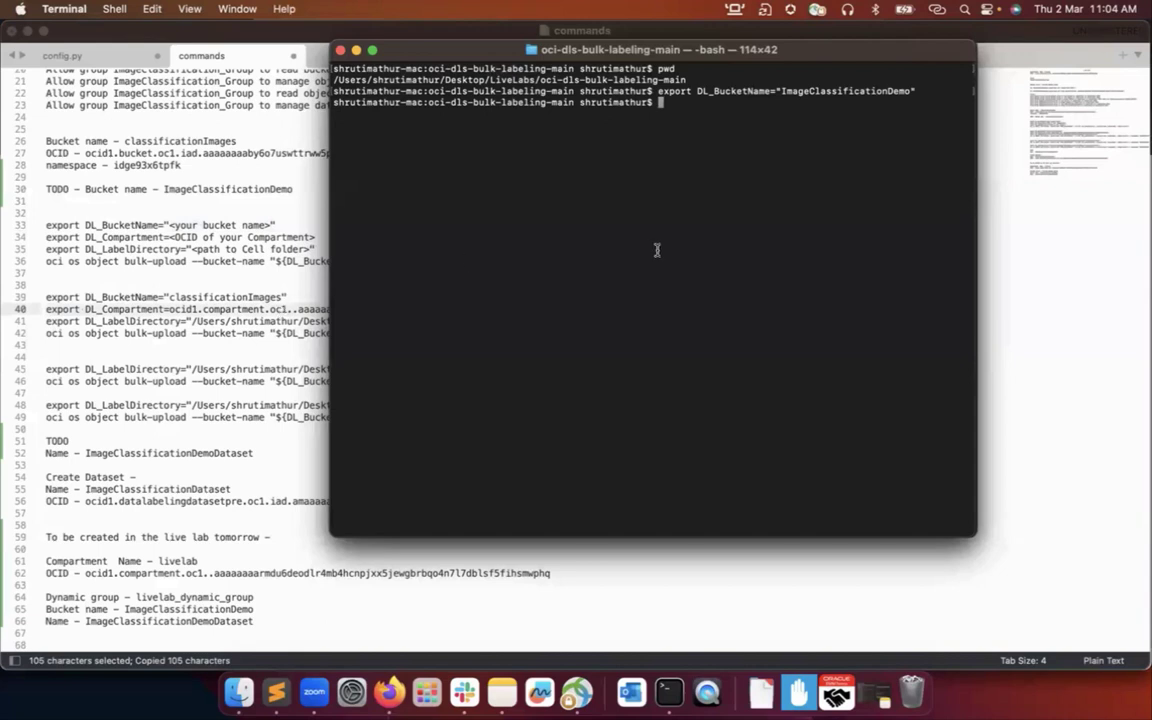
key("super+v")
key("Return")
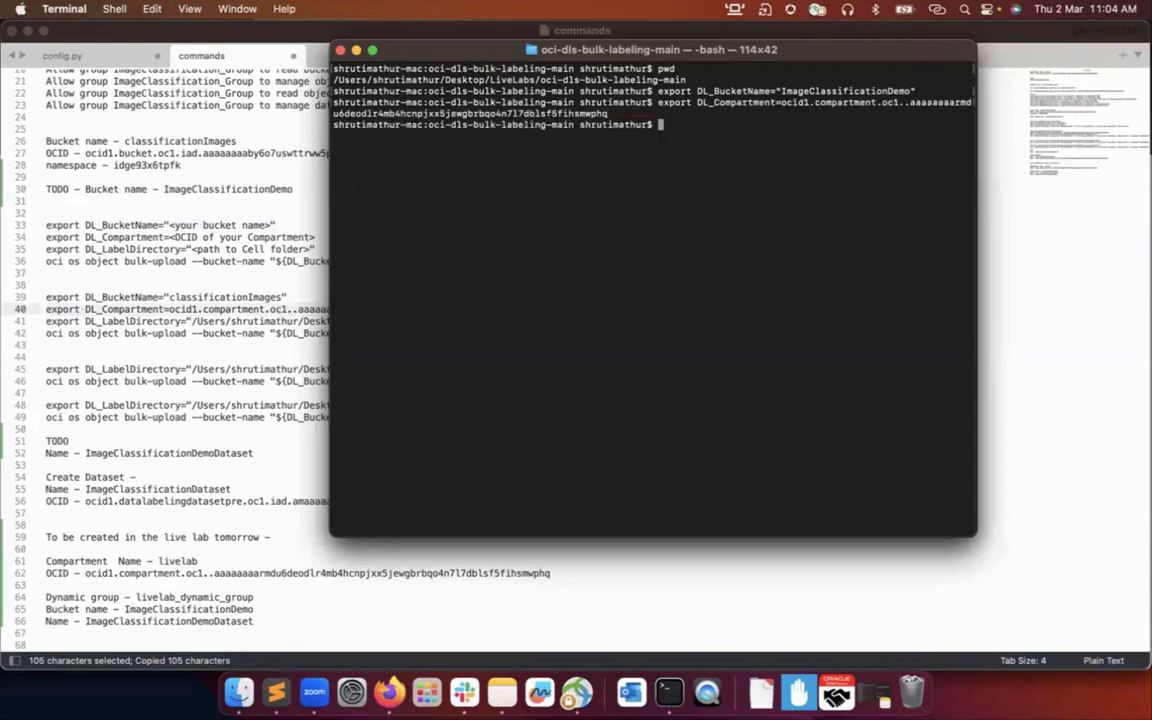
Export DL_LabelDirectory in Terminal as the path to the Desktop/LiveLabs/BiomedicalTrainingData/Cell folder, using the line from the commands file
key("super+Tab")
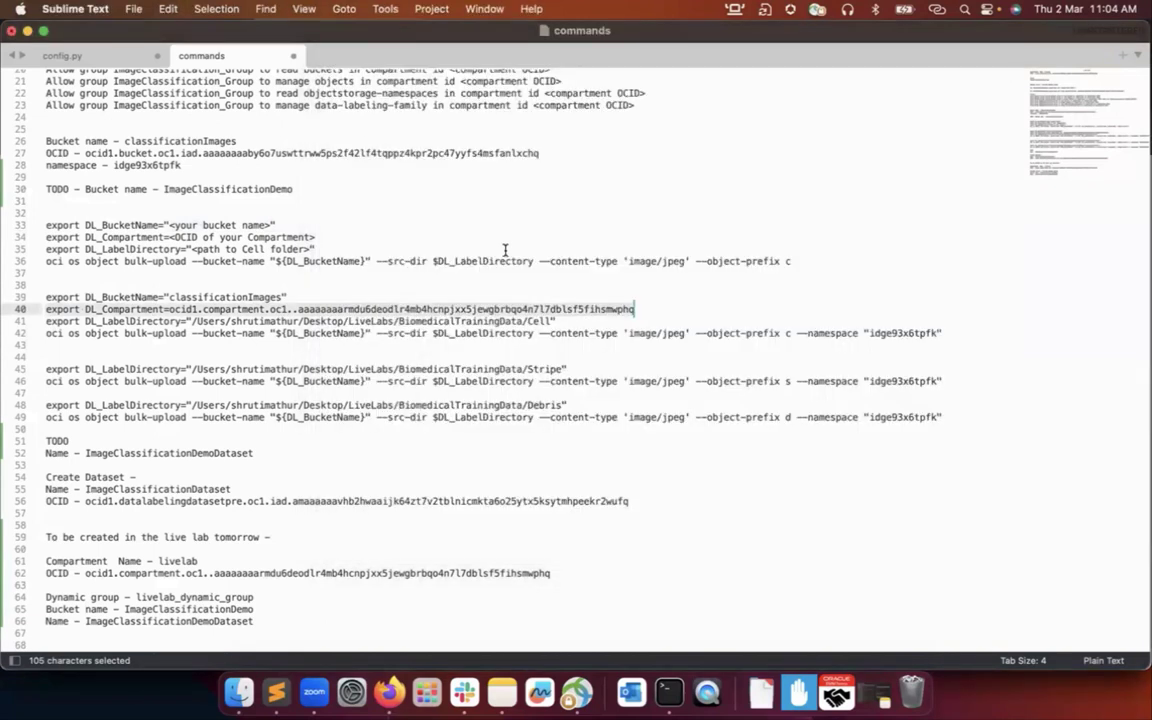
left_click(347, 321)
key("super+Left")
key("super+shift+Right")
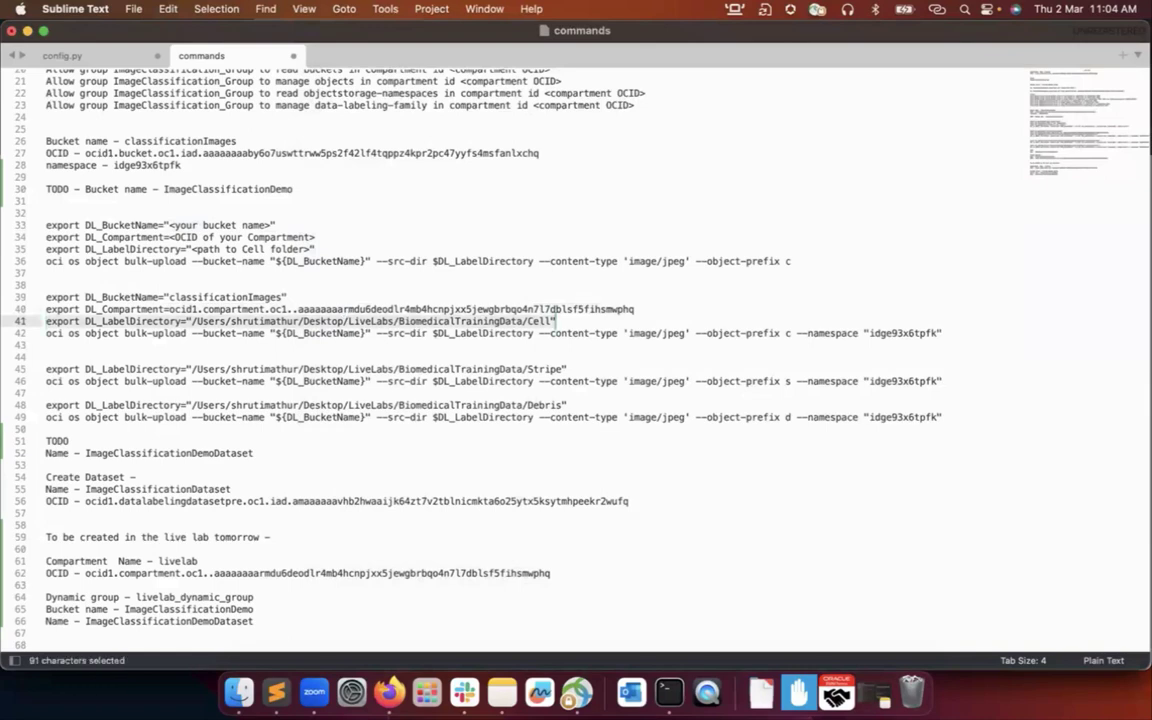
key("super+c")
key("super+Tab")
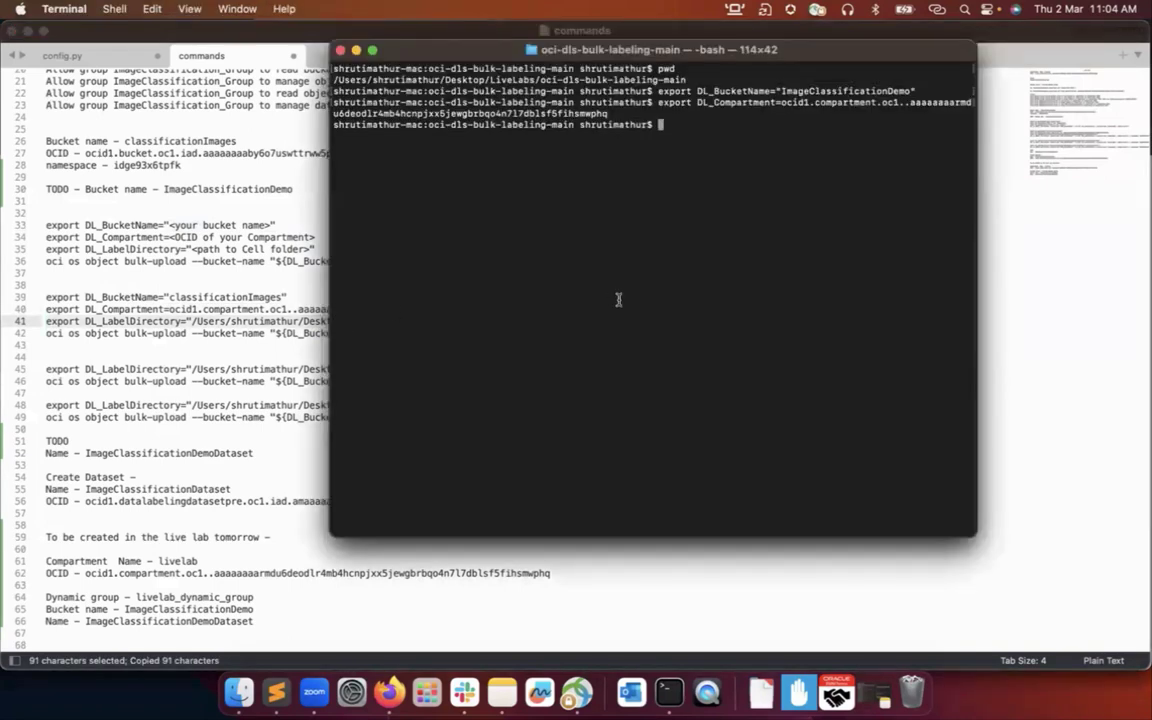
key("super+v")
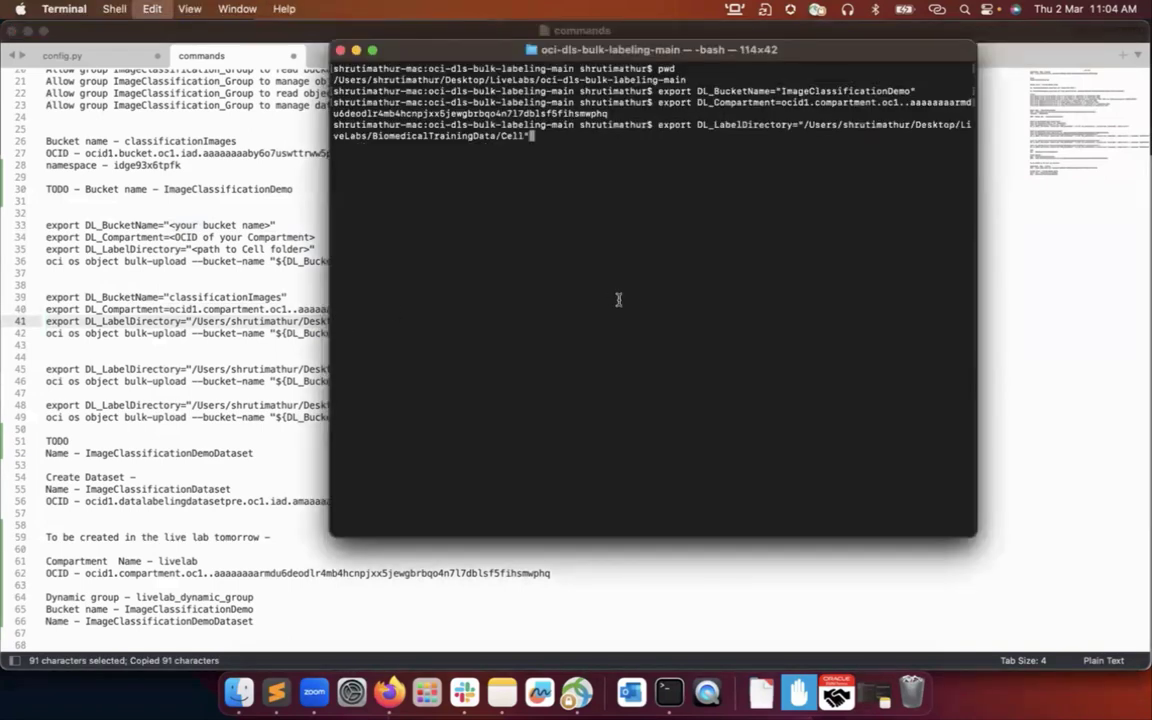
key("Return")
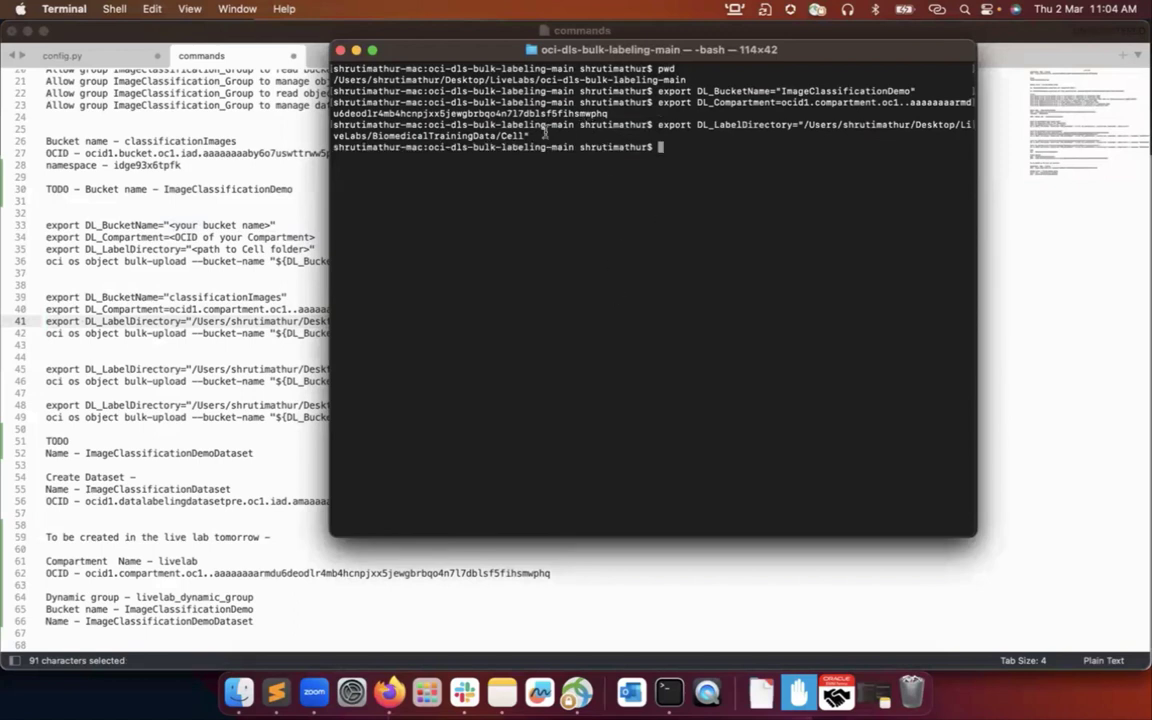
left_click_drag(531, 135, 489, 125)
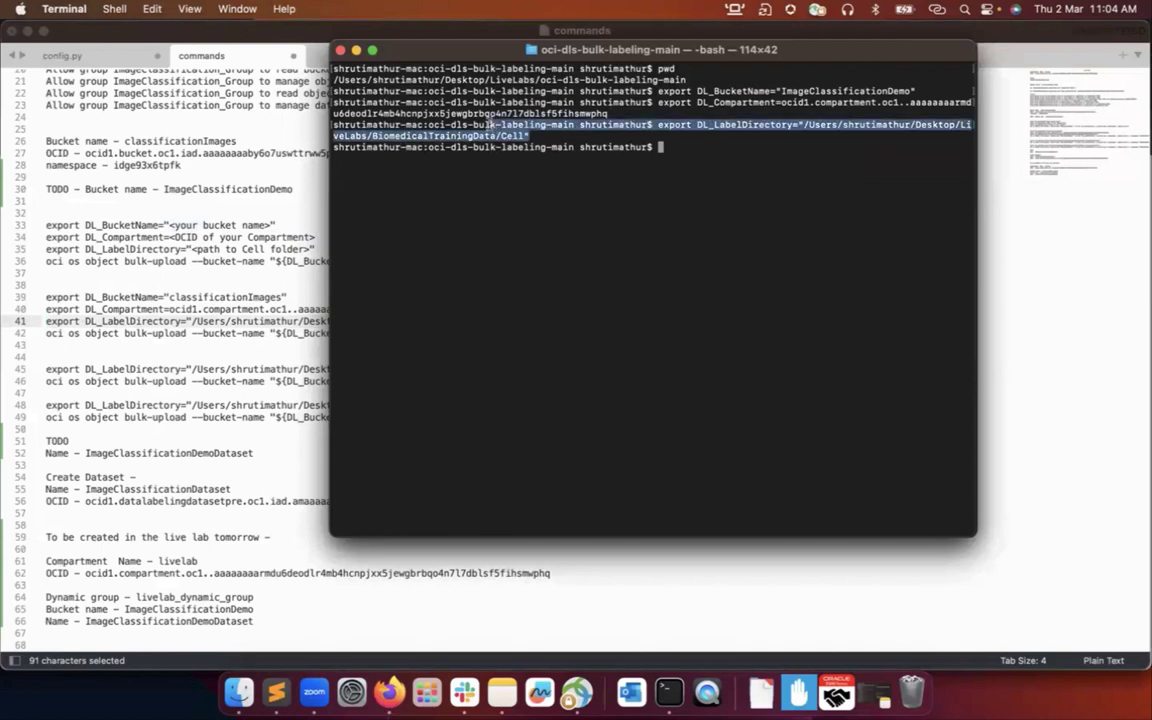
double_click(511, 135)
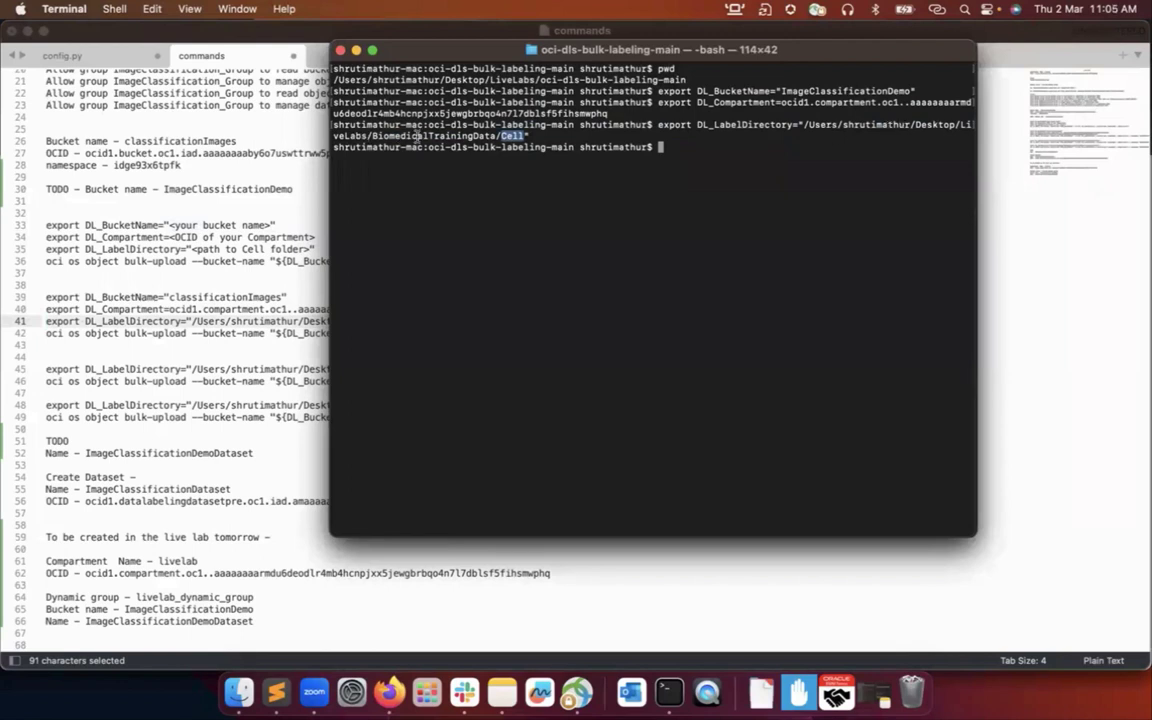
double_click(418, 135)
Run the commands file's oci os object bulk-upload command for the Cell images with content type image/jpeg, object prefix c and the bucket's namespace
left_click(175, 368)
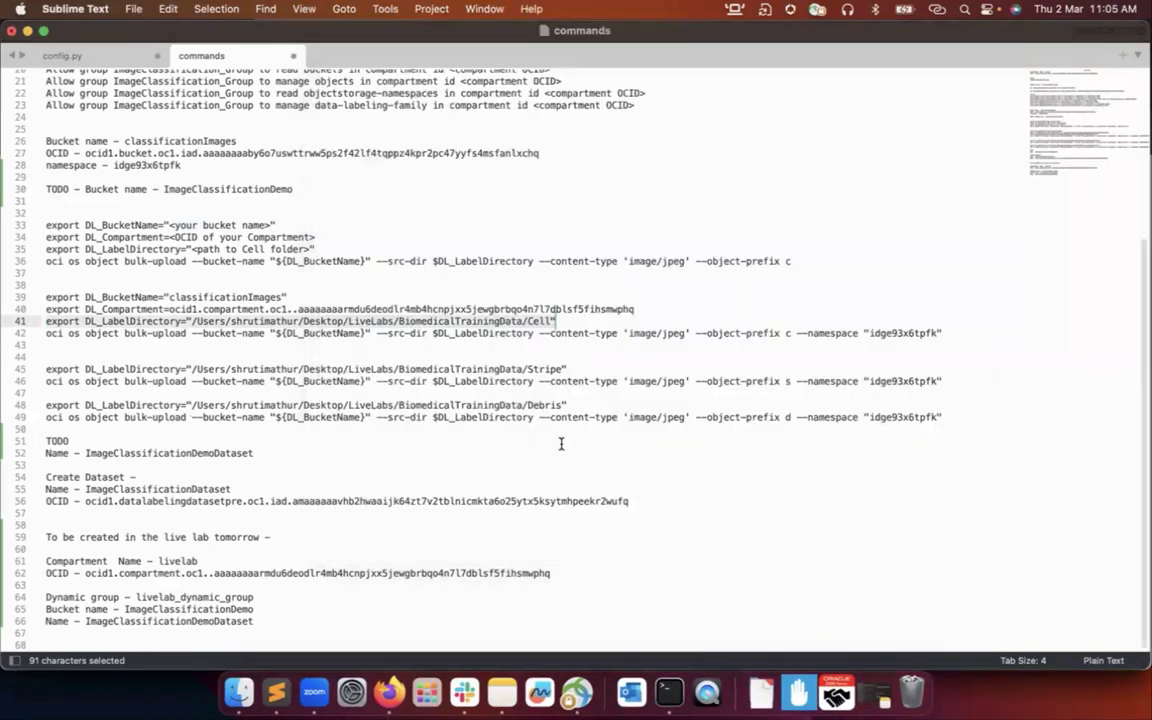
left_click(966, 333)
key("super+shift+Left")
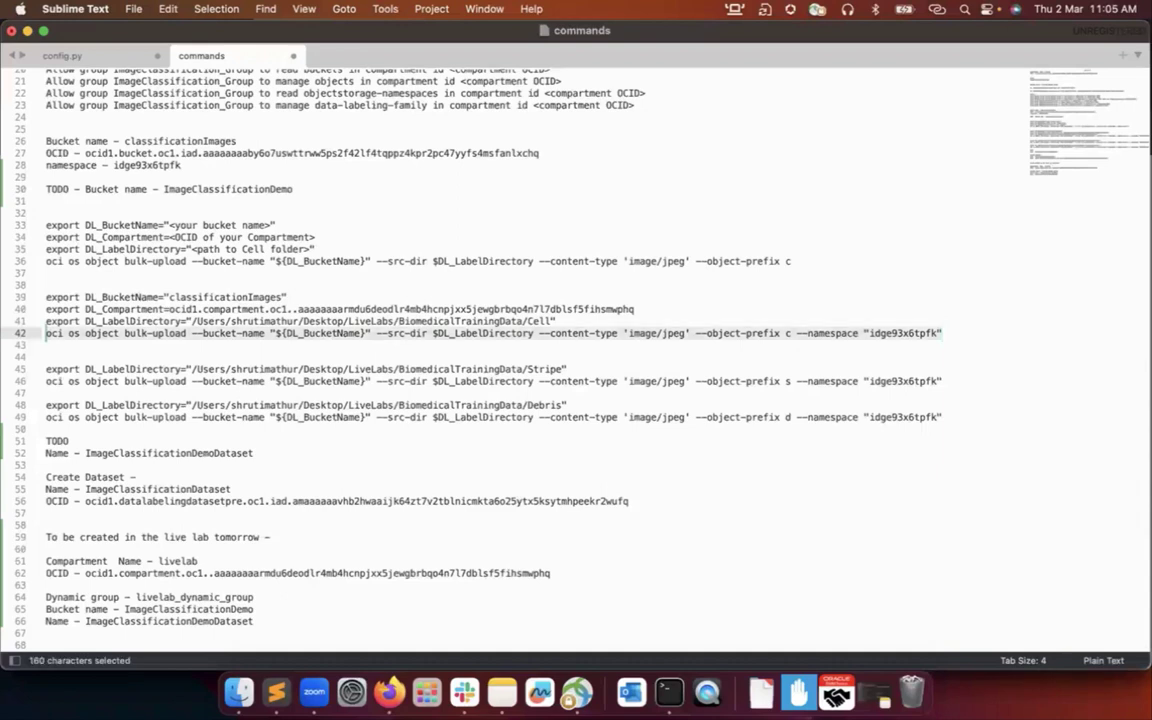
key("super+c")
key("super+Tab")
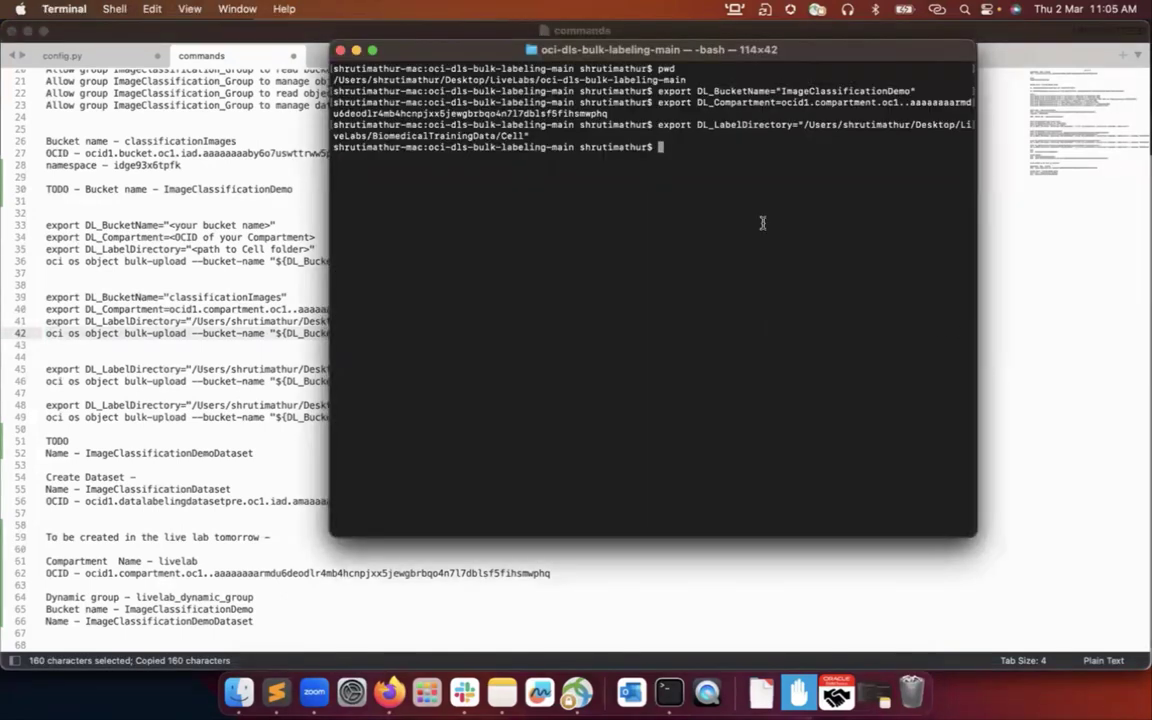
key("super+v")
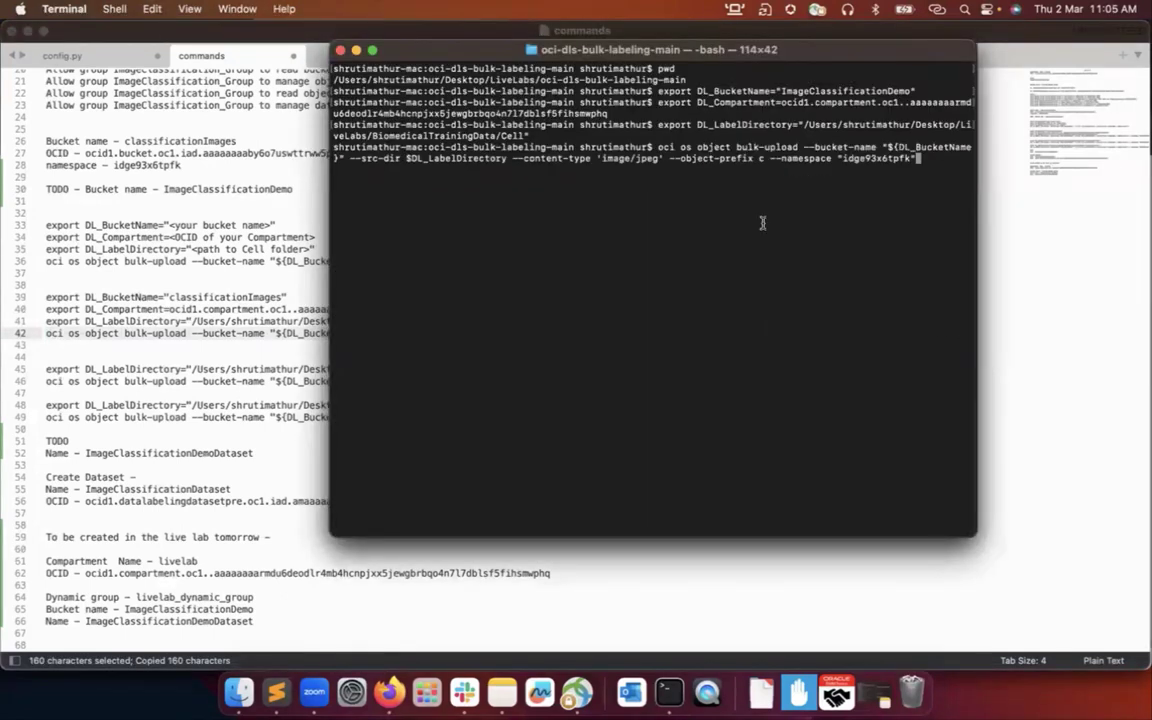
key("Return")
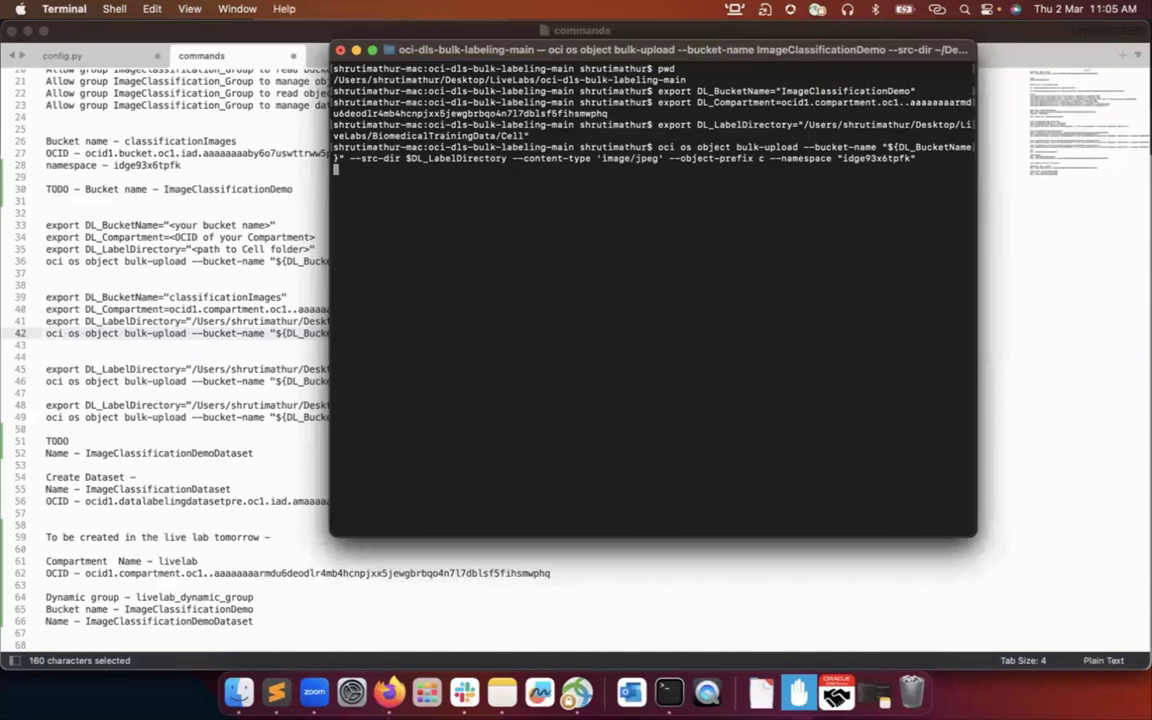
Switch to Firefox and review the Task 2 image upload instructions in the LiveLabs workshop, including the Cell folder's bulk-upload command
left_click(389, 684)
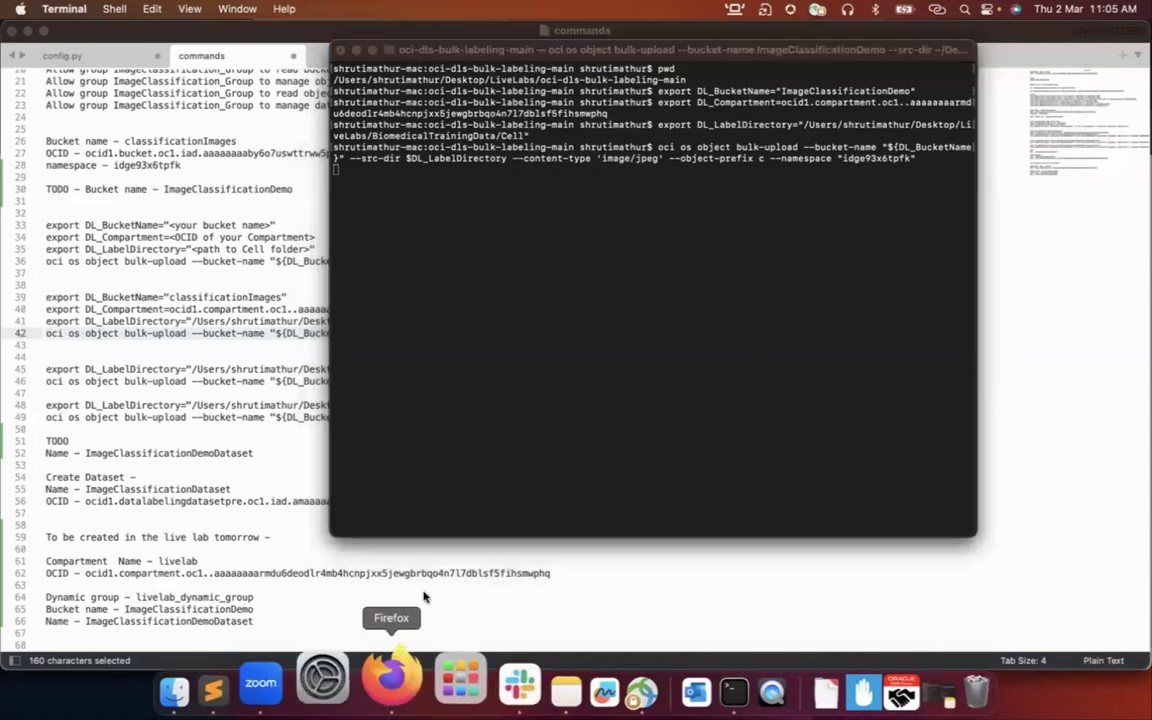
key("super+Tab")
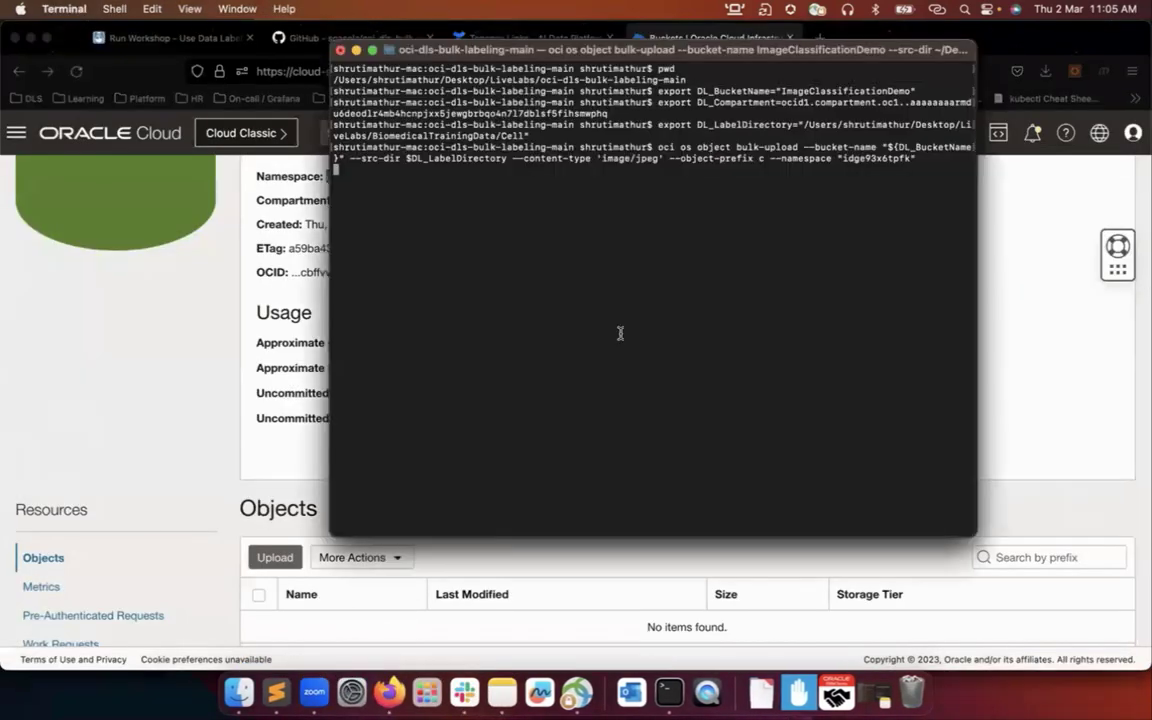
left_click(152, 199)
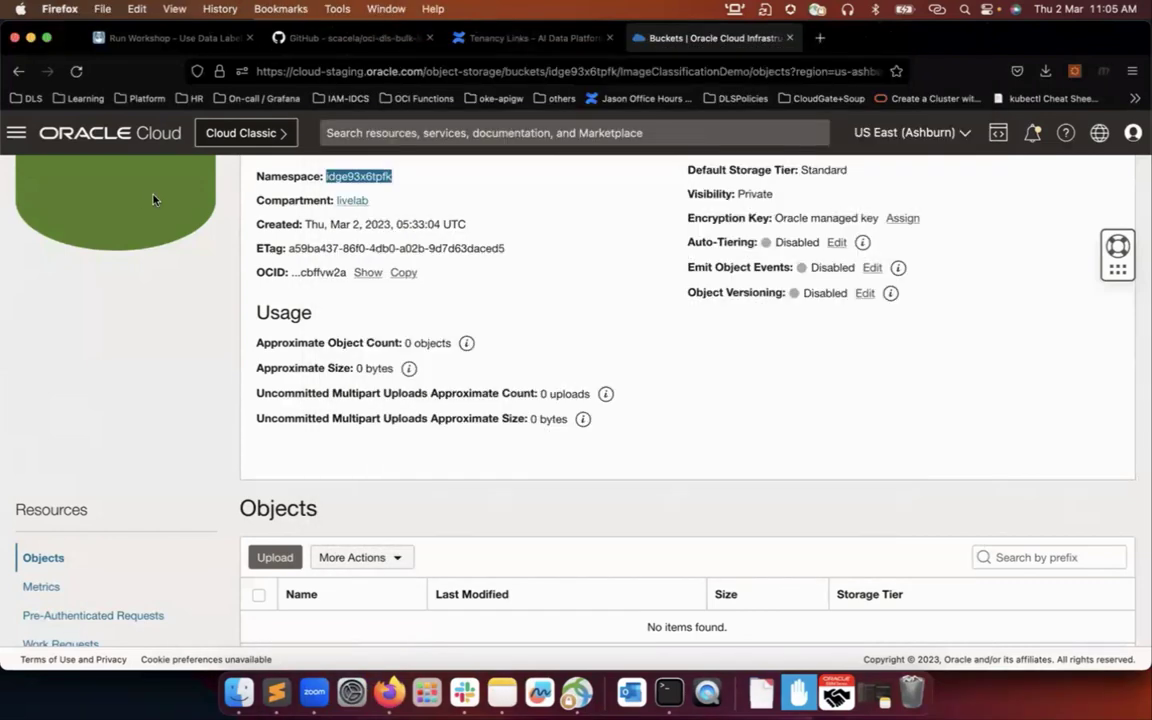
left_click(178, 37)
scroll(493, 405, "down", 1)
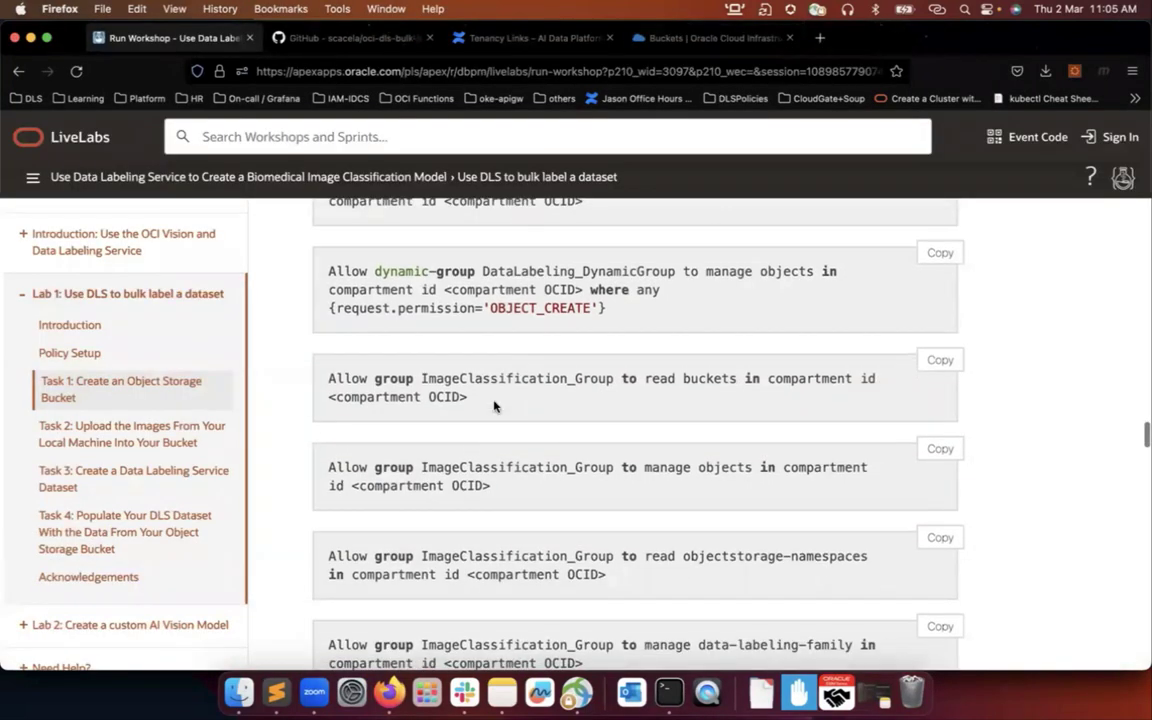
left_click(120, 427)
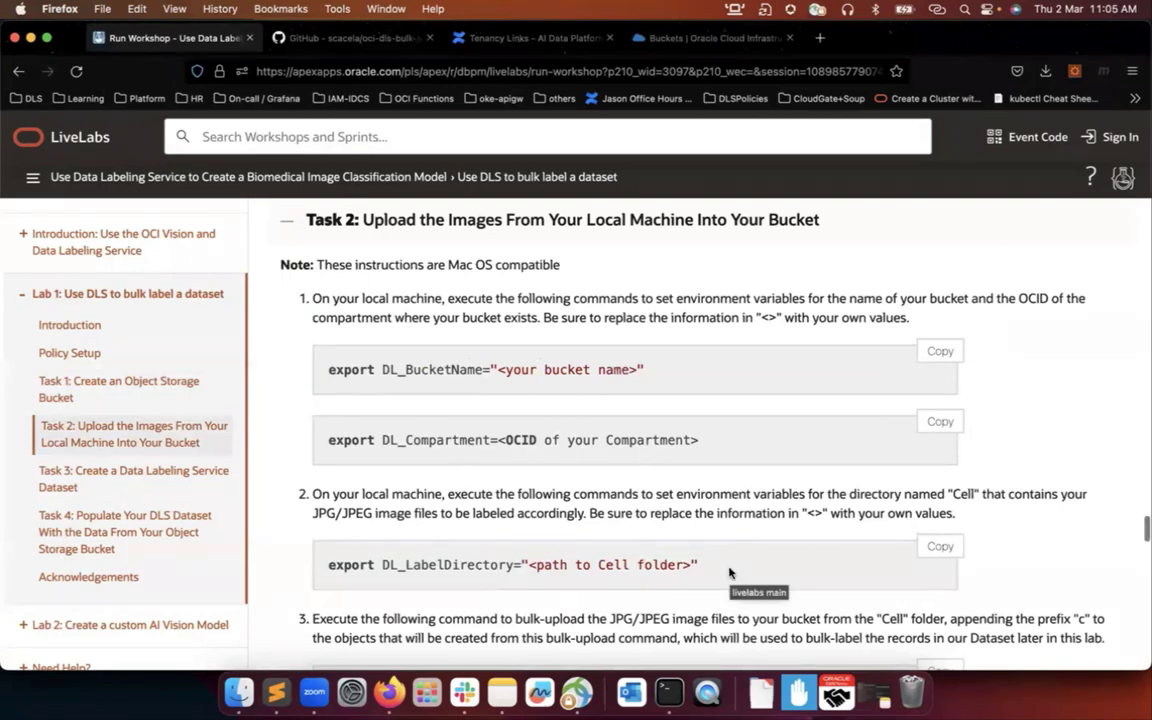
scroll(729, 572, "down", 3)
scroll(729, 572, "up", 1)
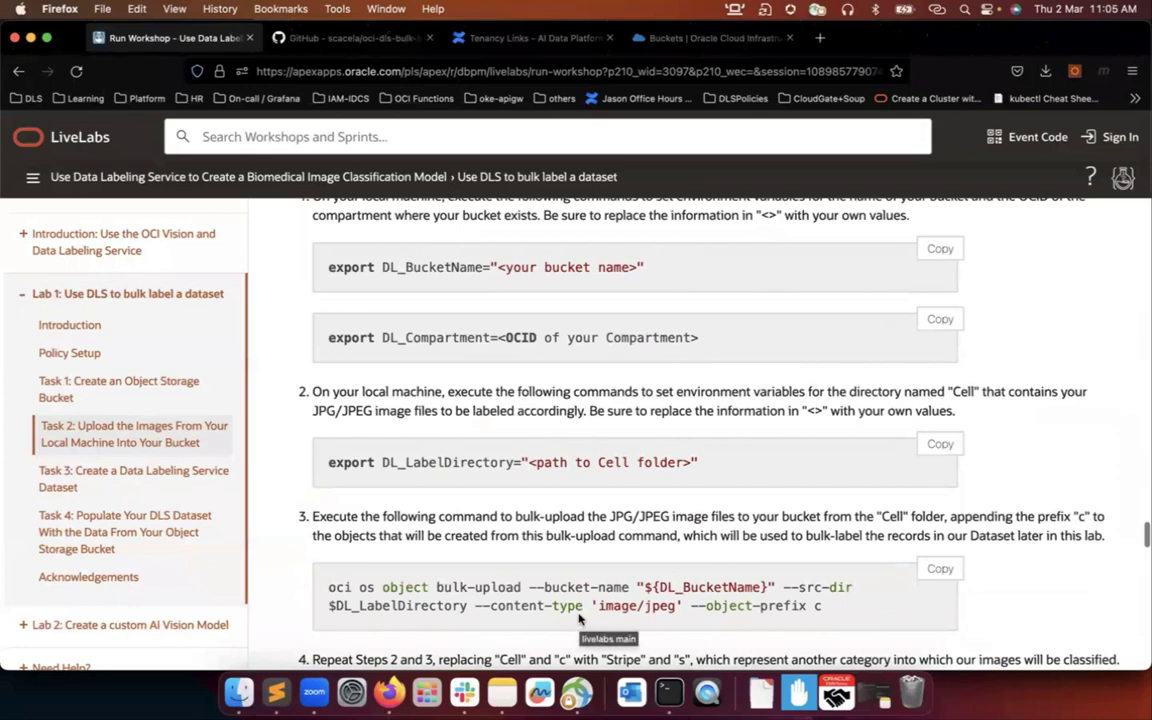
Check the progress of the Cell image upload in Terminal
left_click(669, 690)
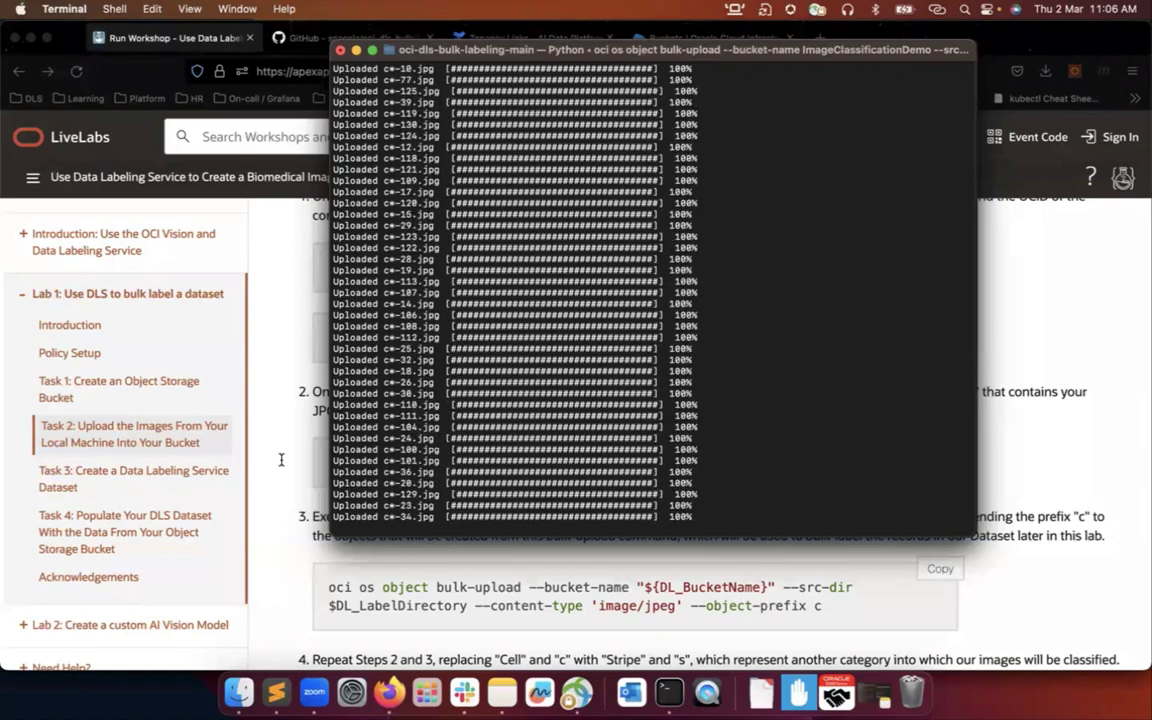
left_click(285, 379)
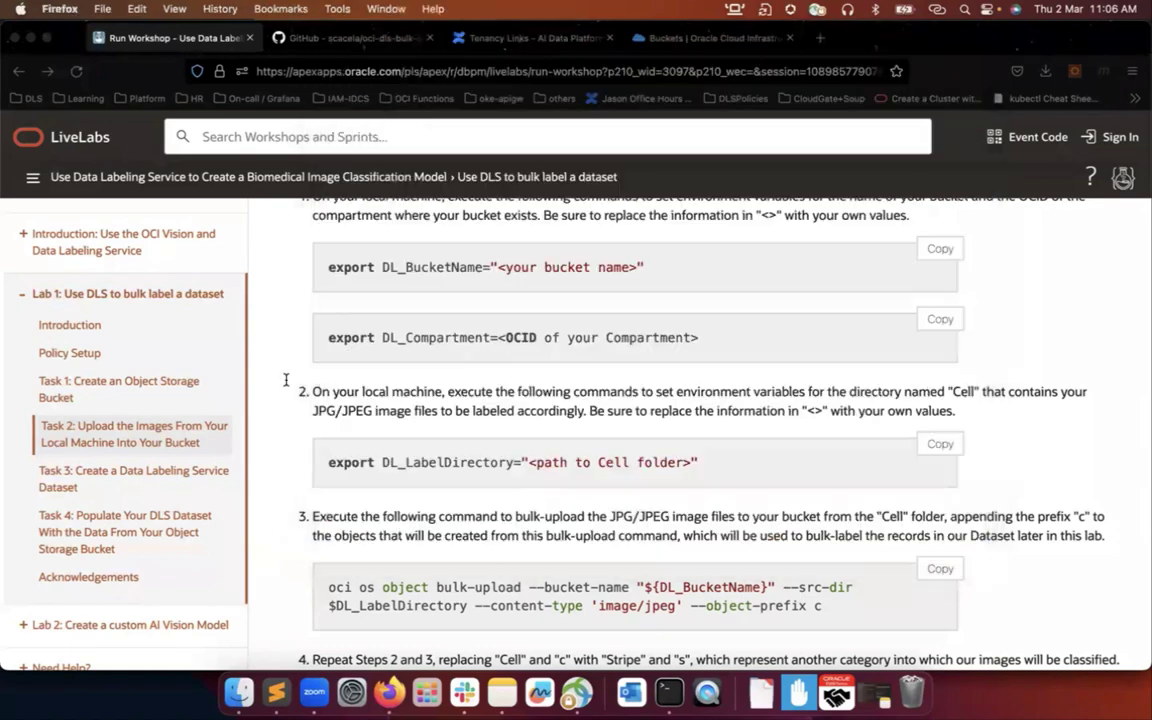
key("super+Tab")
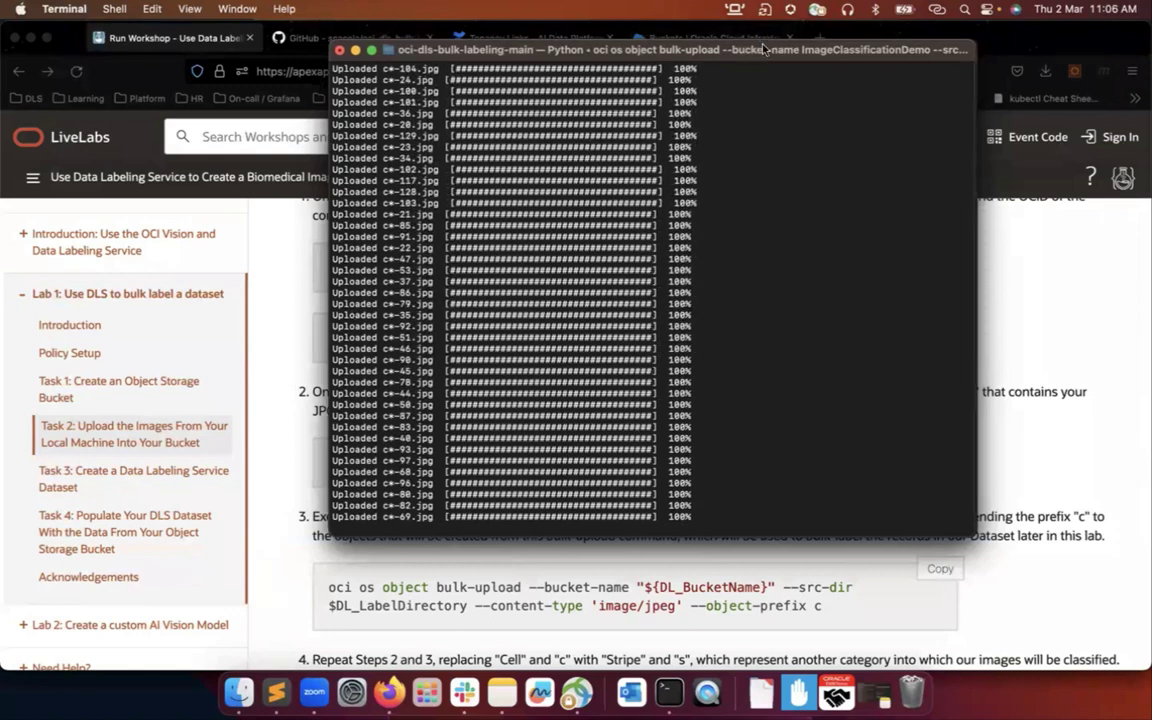
mouse_move(763, 48)
left_mouse_down()
mouse_move(723, 116)
mouse_move(747, 52)
left_mouse_up()
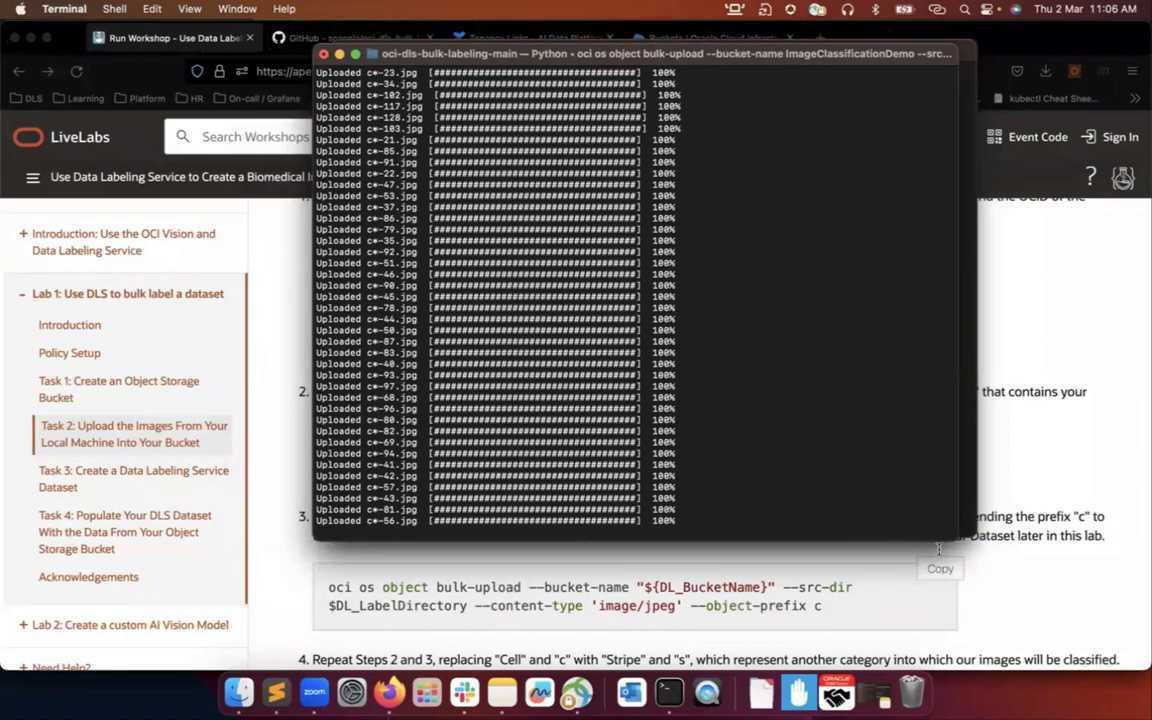
Return to the ImageClassificationDemo bucket details in the Oracle Cloud console and view its general information and usage
left_click(1058, 432)
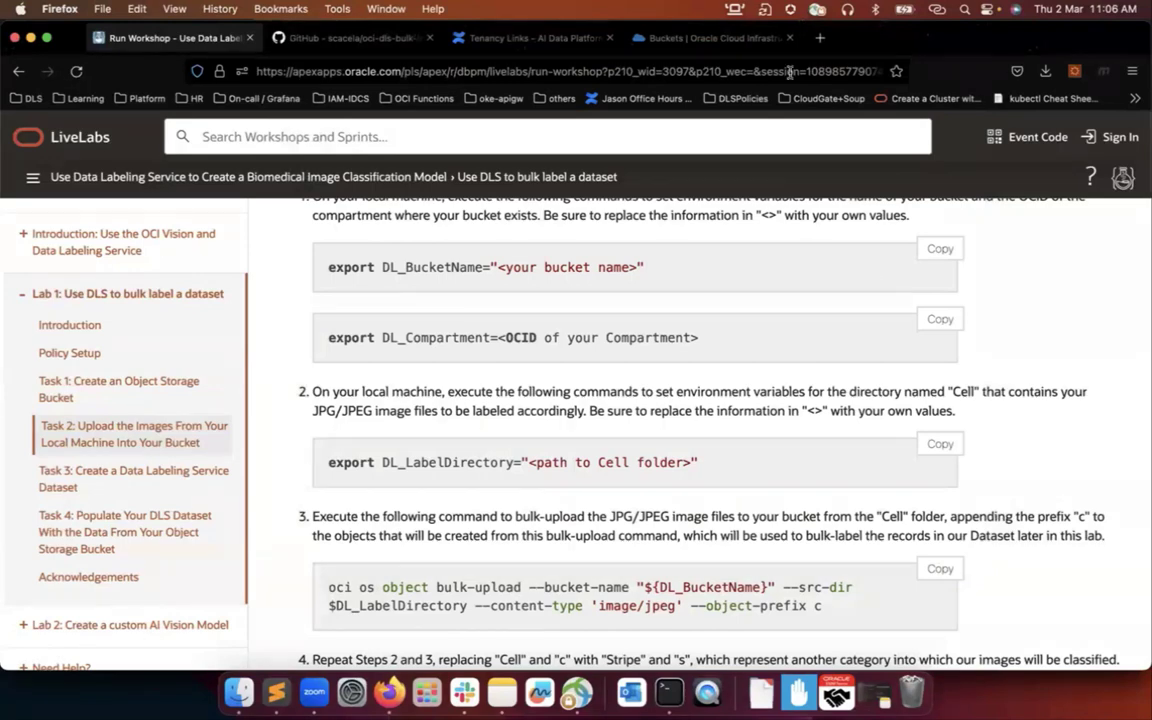
left_click(753, 40)
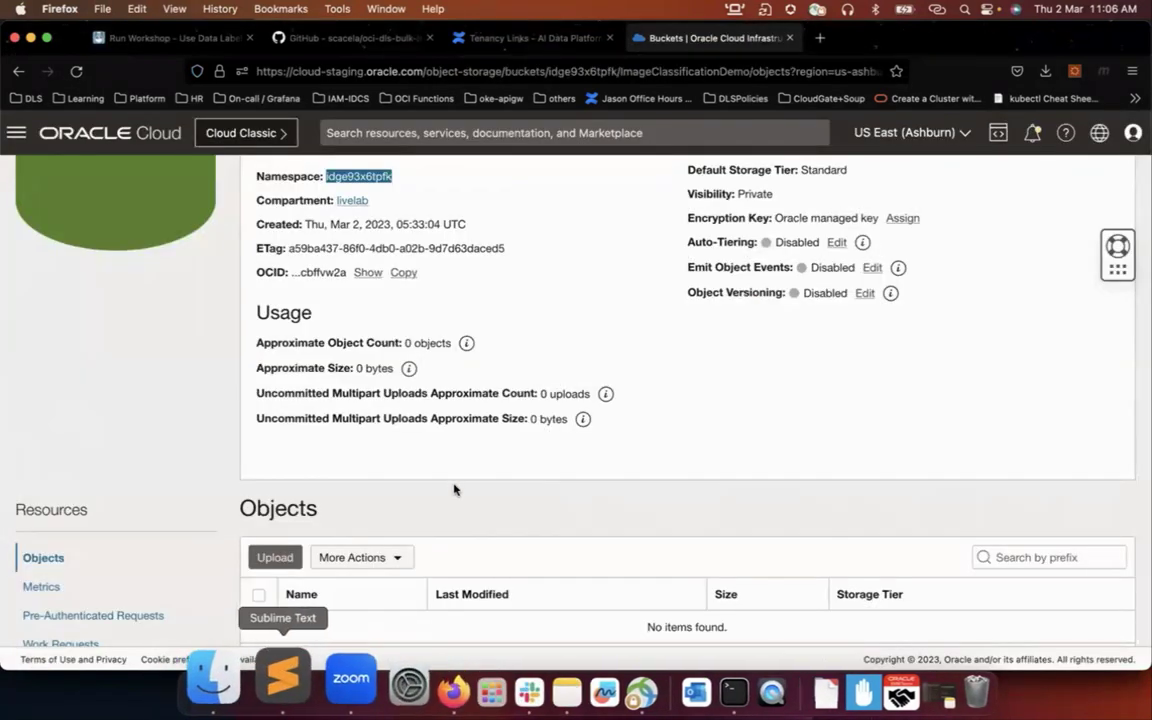
scroll(454, 489, "up", 5)
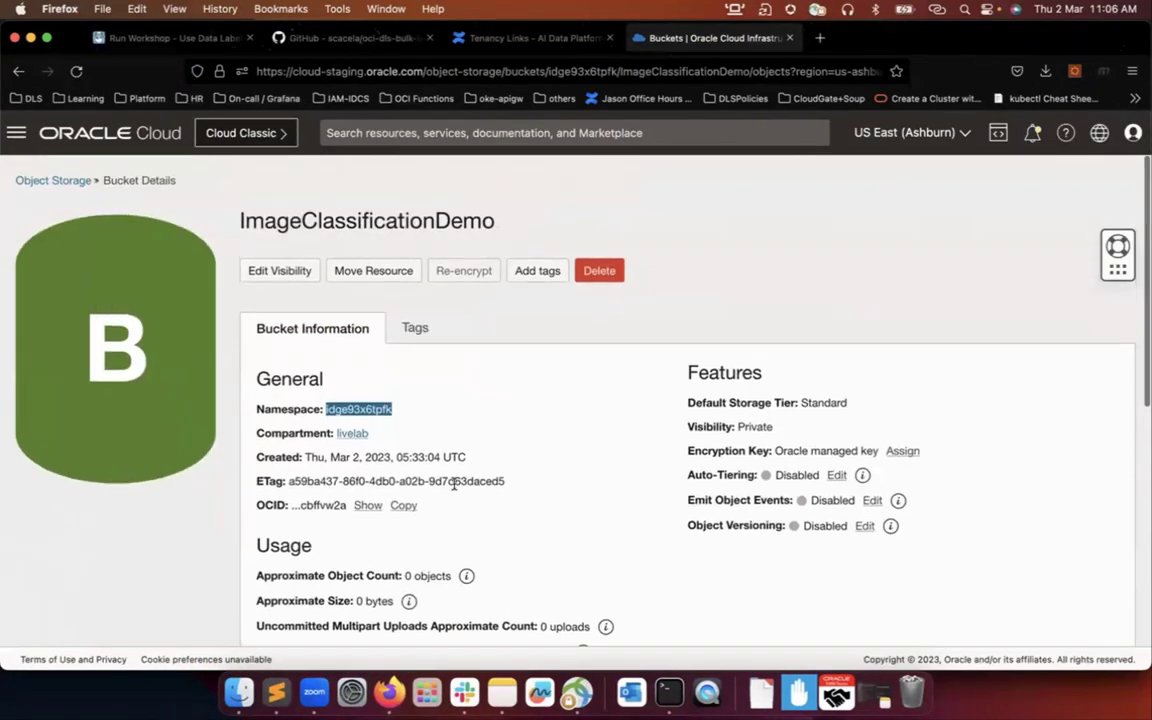
Reload the ImageClassificationDemo bucket page and examine its usage figures and the uploaded Cell objects in the object list
scroll(454, 484, "down", 5)
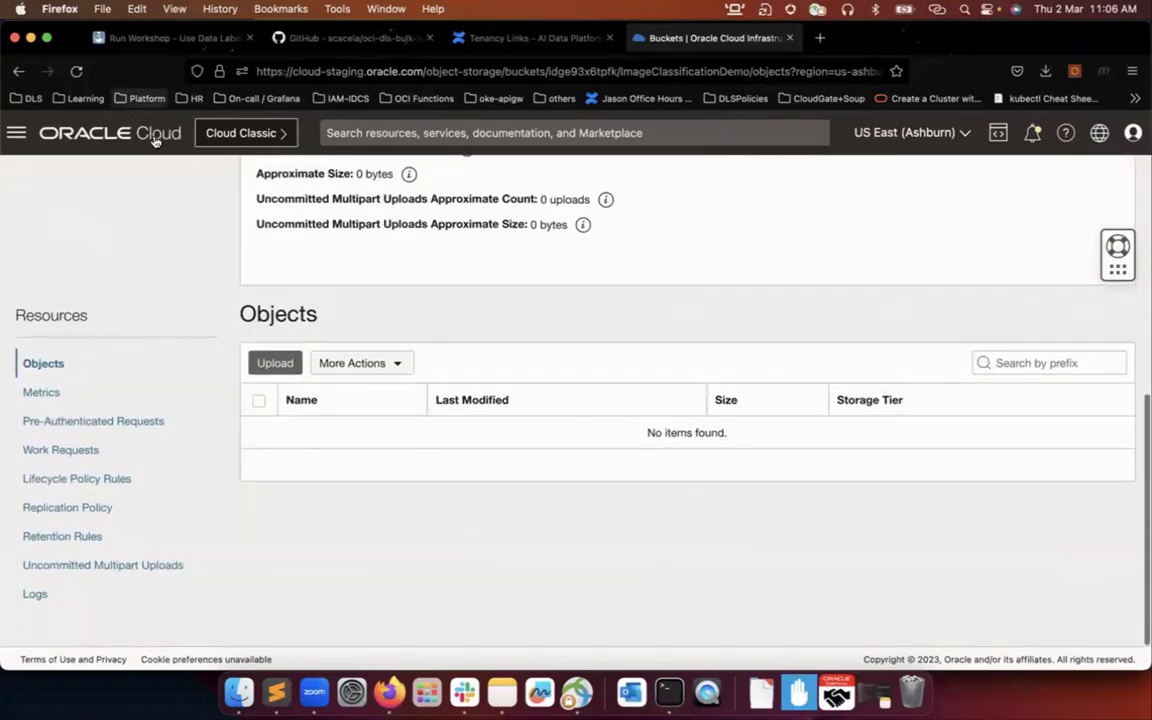
left_click(76, 71)
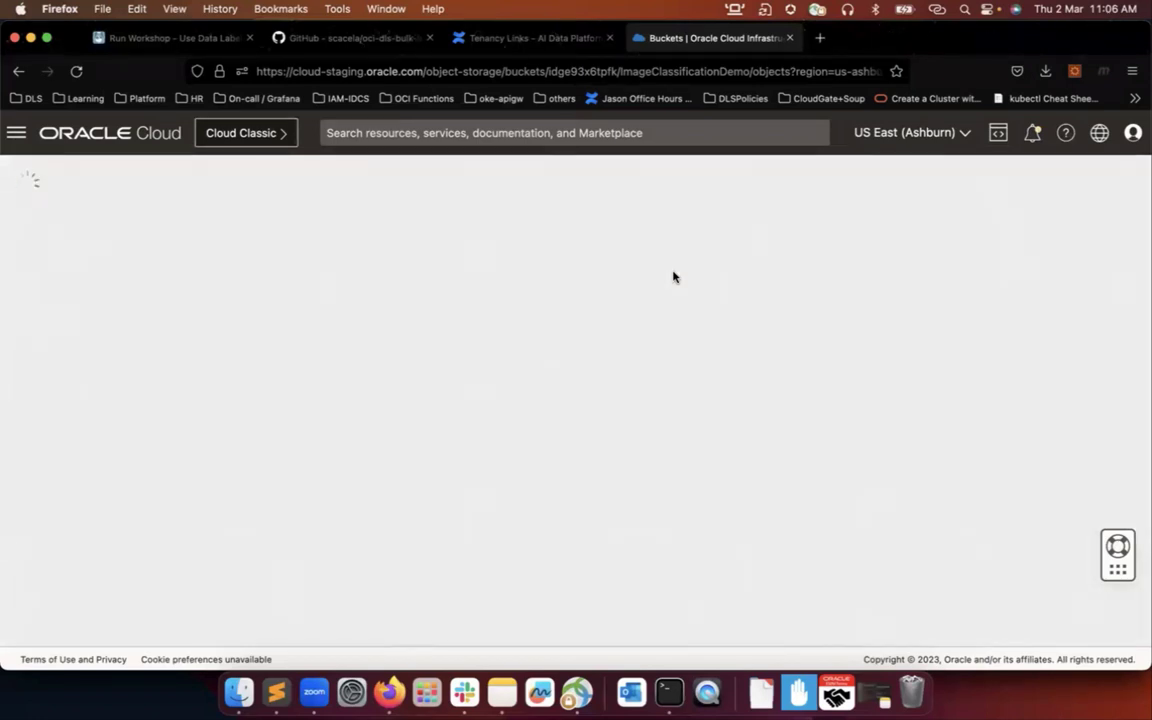
scroll(673, 277, "down", 5)
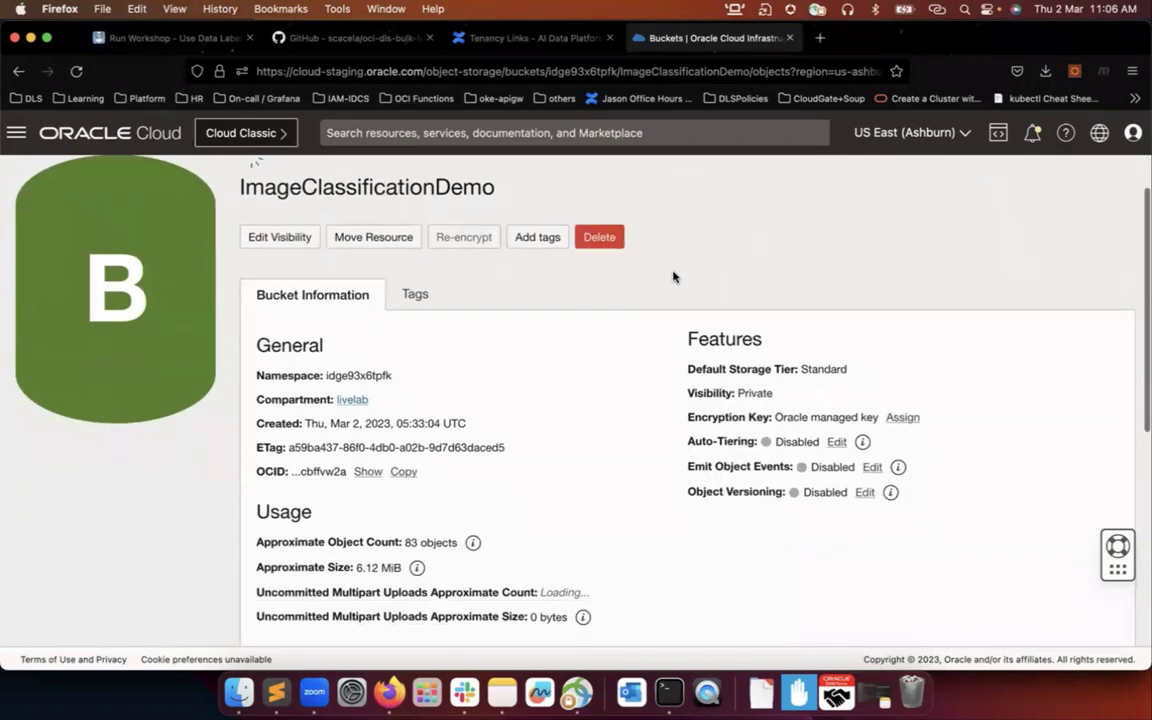
scroll(673, 277, "down", 1)
scroll(673, 277, "down", 3)
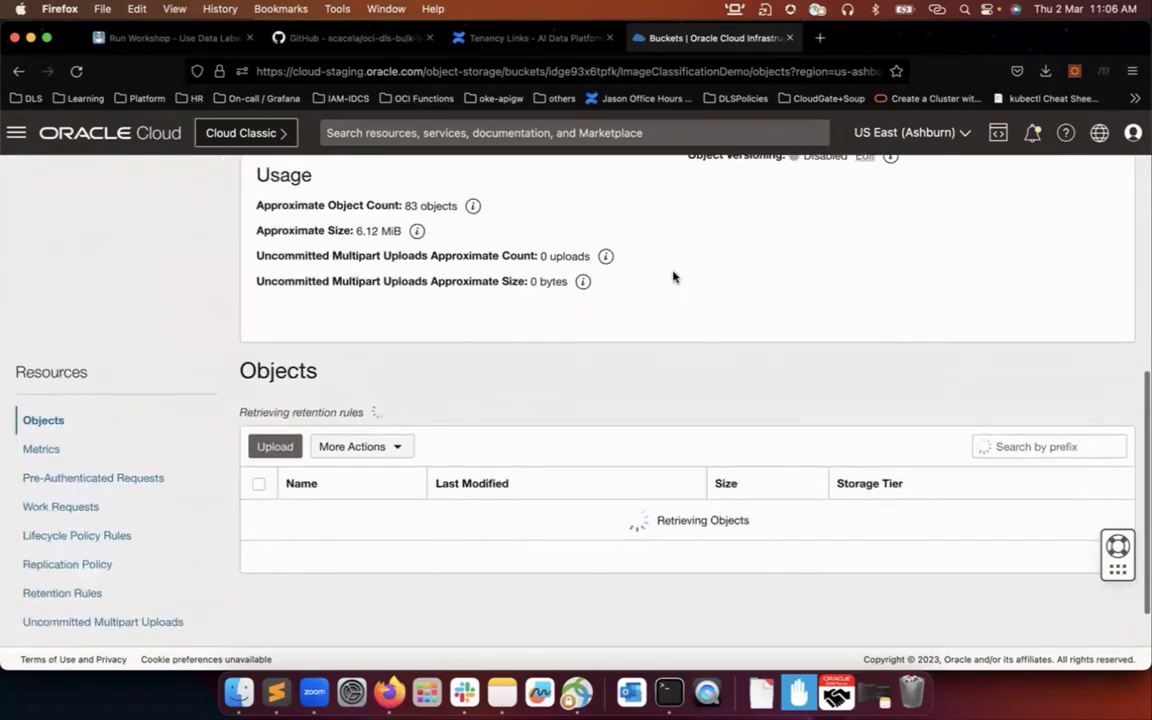
scroll(673, 277, "down", 1)
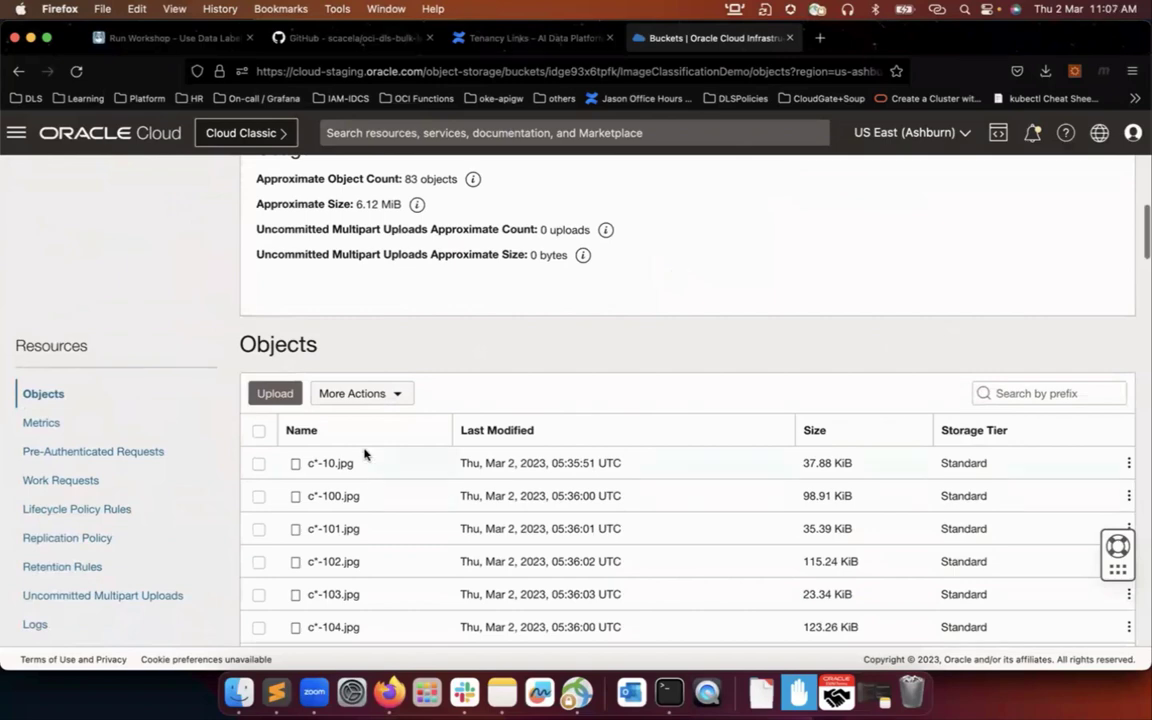
scroll(375, 490, "down", 1)
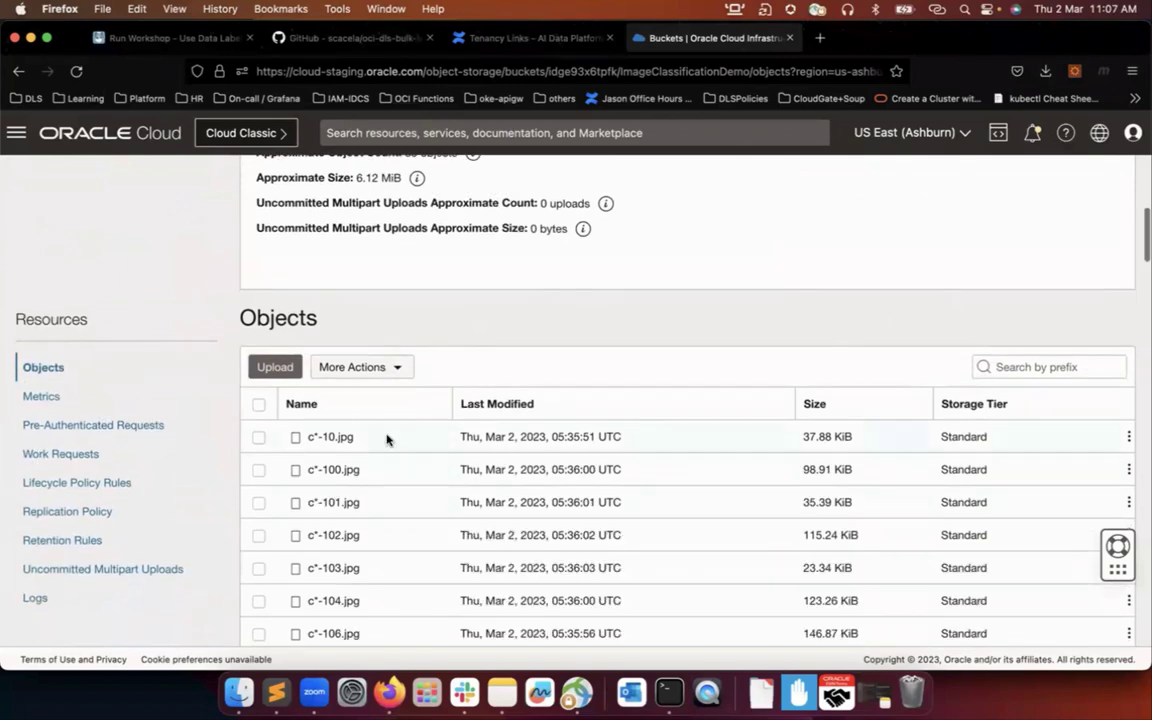
scroll(367, 440, "up", 5)
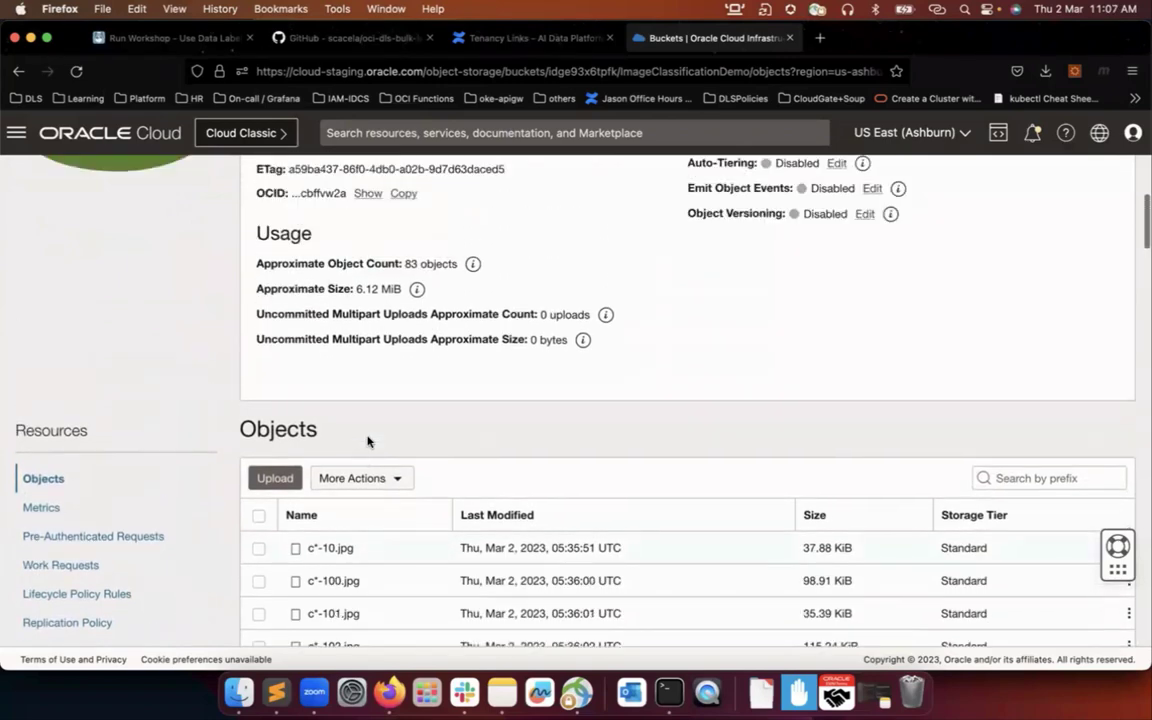
scroll(367, 440, "down", 4)
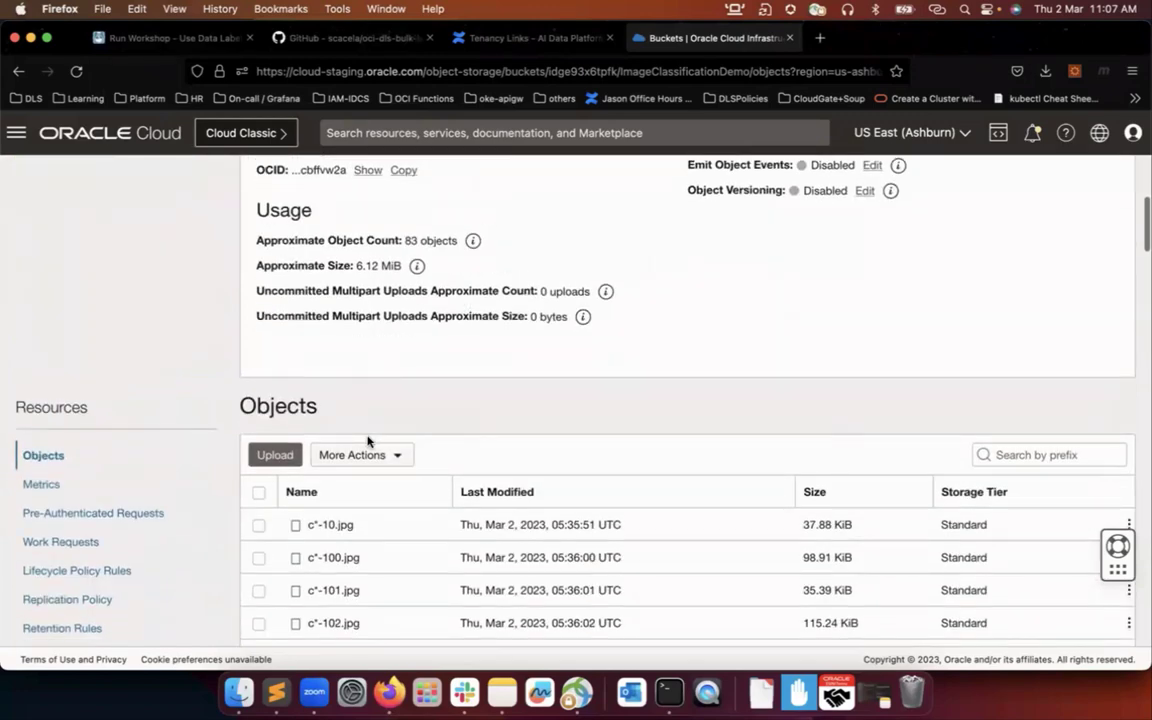
scroll(367, 440, "down", 1)
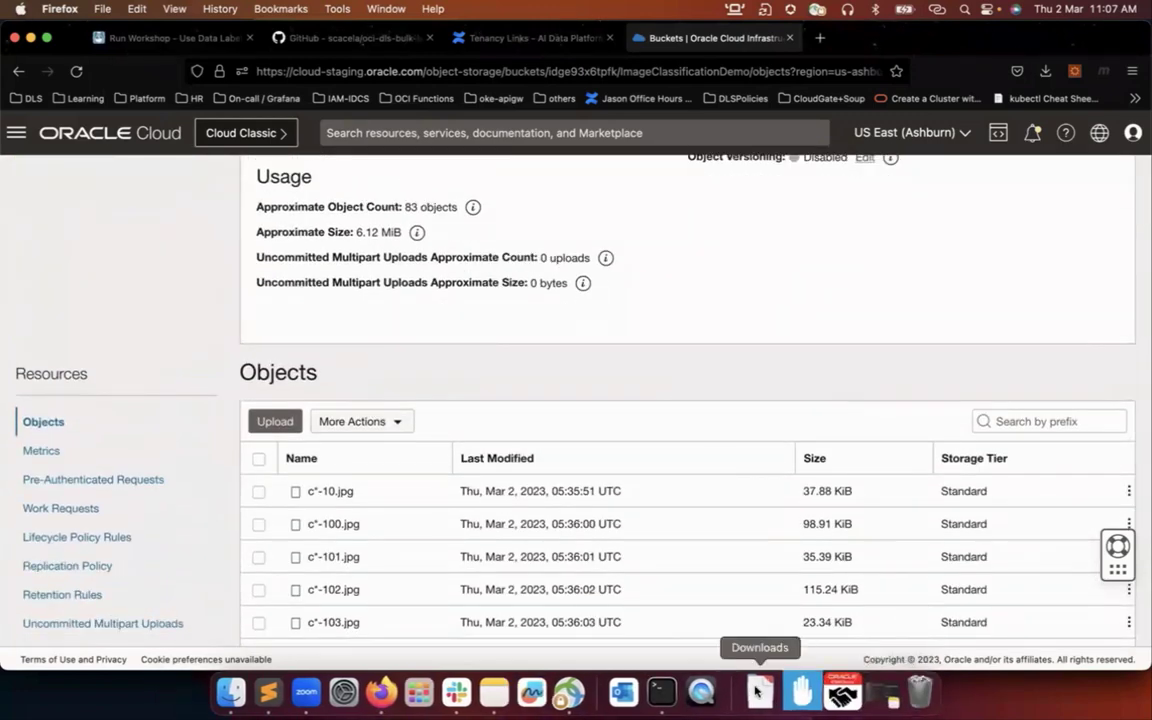
Recall the Cell bulk-upload command in Terminal to view its object prefix, and view the original image file names in the Cell folder in Finder
left_click(669, 692)
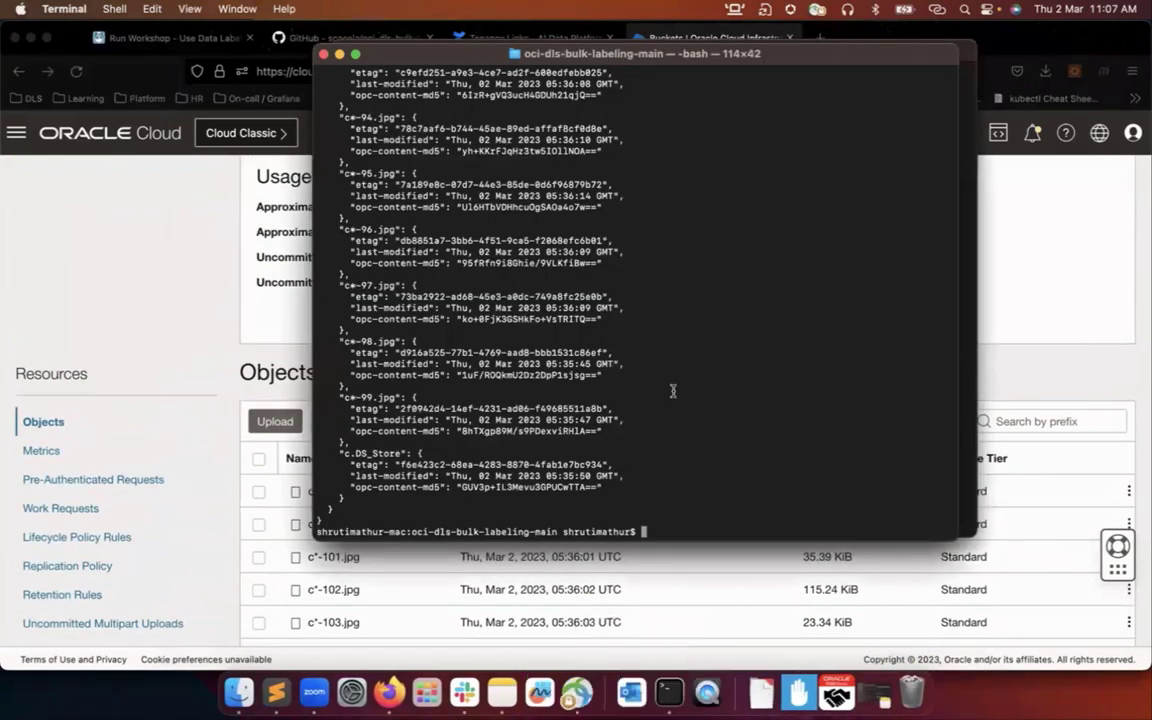
type("oci os object bulk-upload --bucket-name \"${DL_BucketName}\" --src-dir $DL_LabelDirectory --content-type 'image/jpeg' --object-prefix c --namespace \"idge93x6tpfk\"")
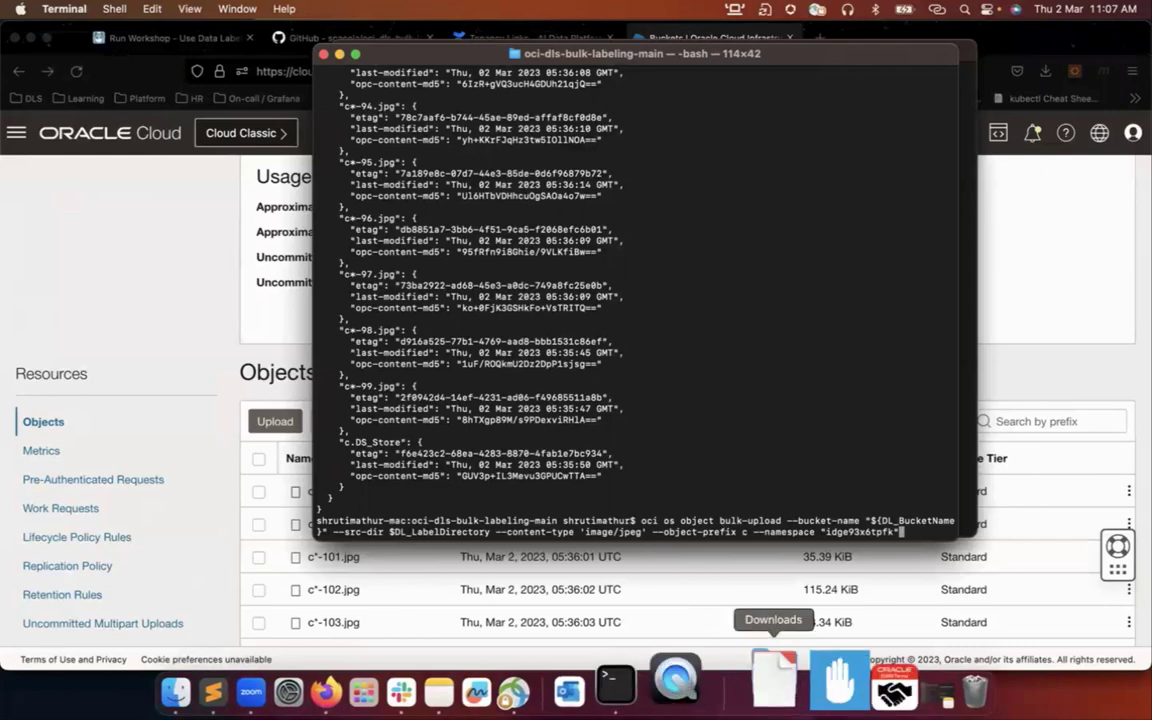
left_click(751, 685)
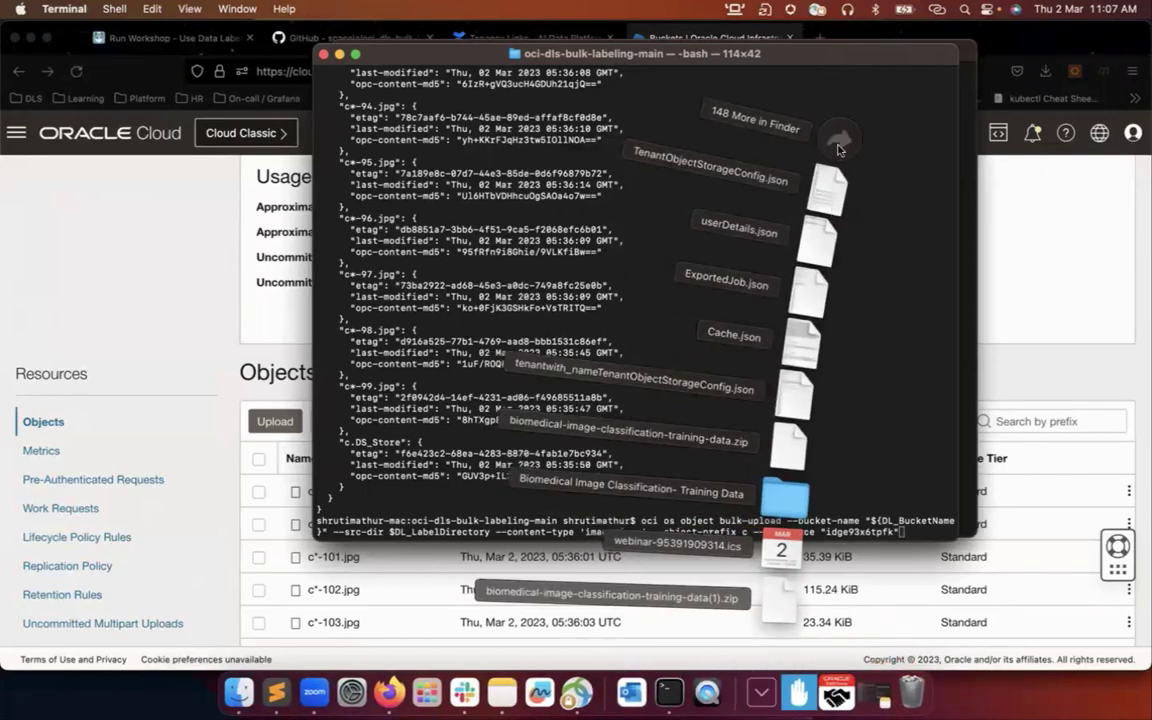
left_click(838, 145)
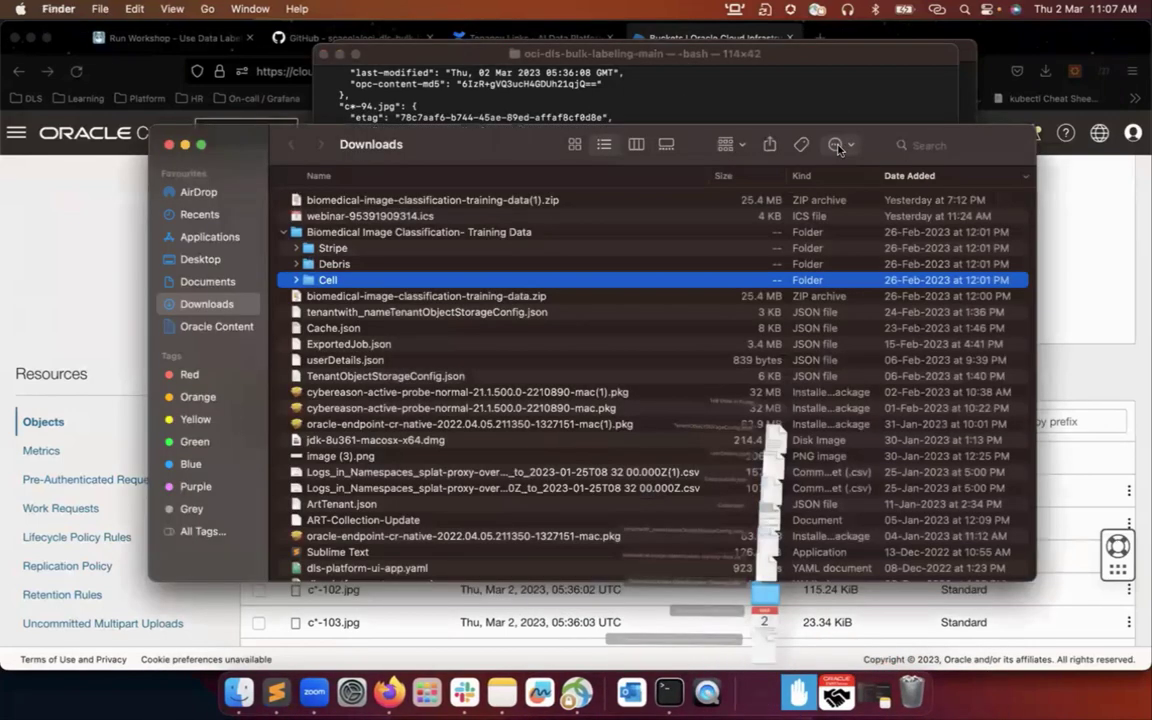
double_click(377, 281)
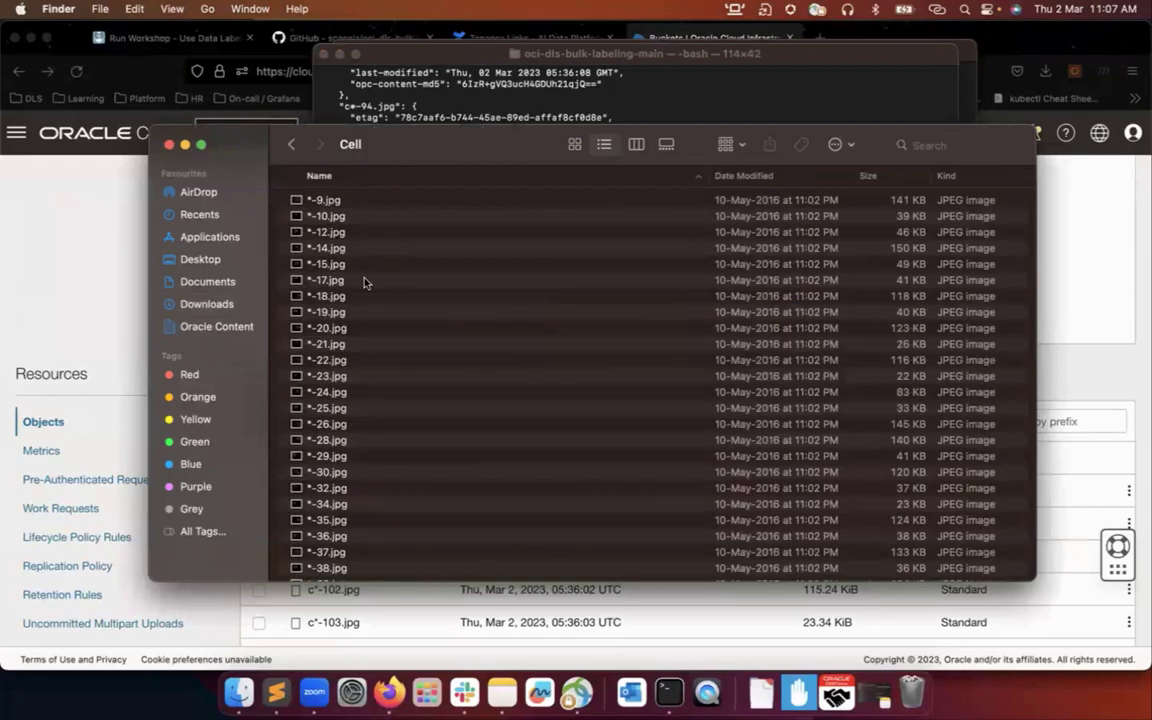
left_click(289, 146)
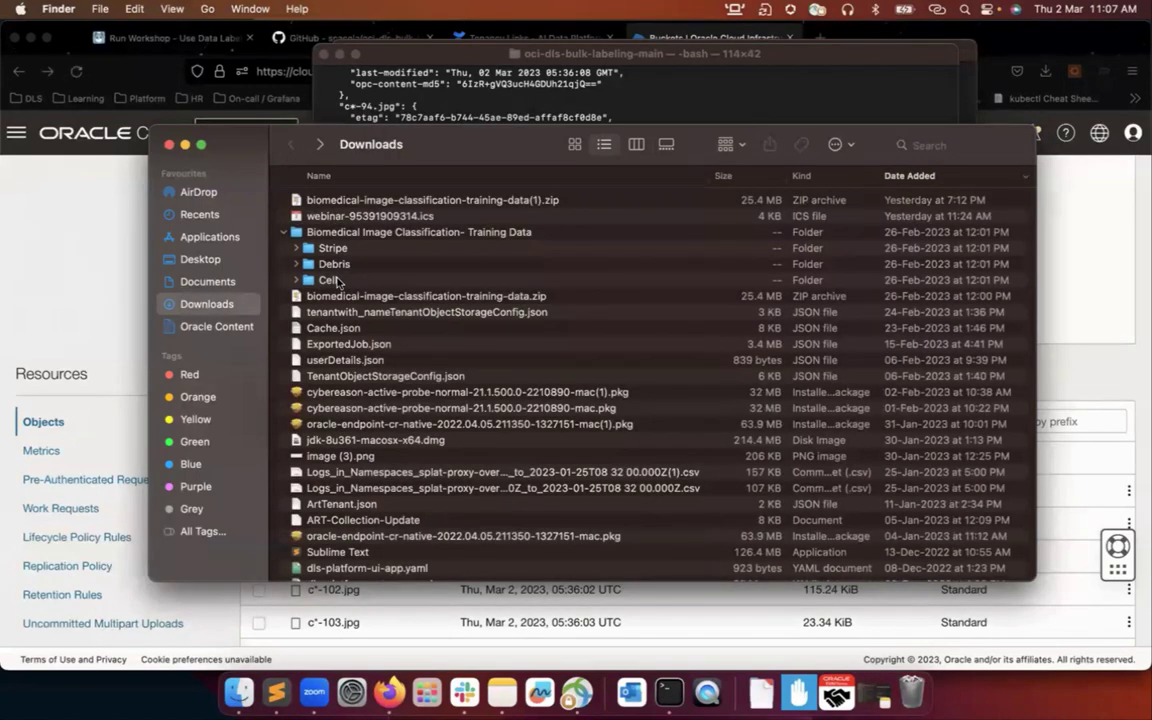
double_click(335, 281)
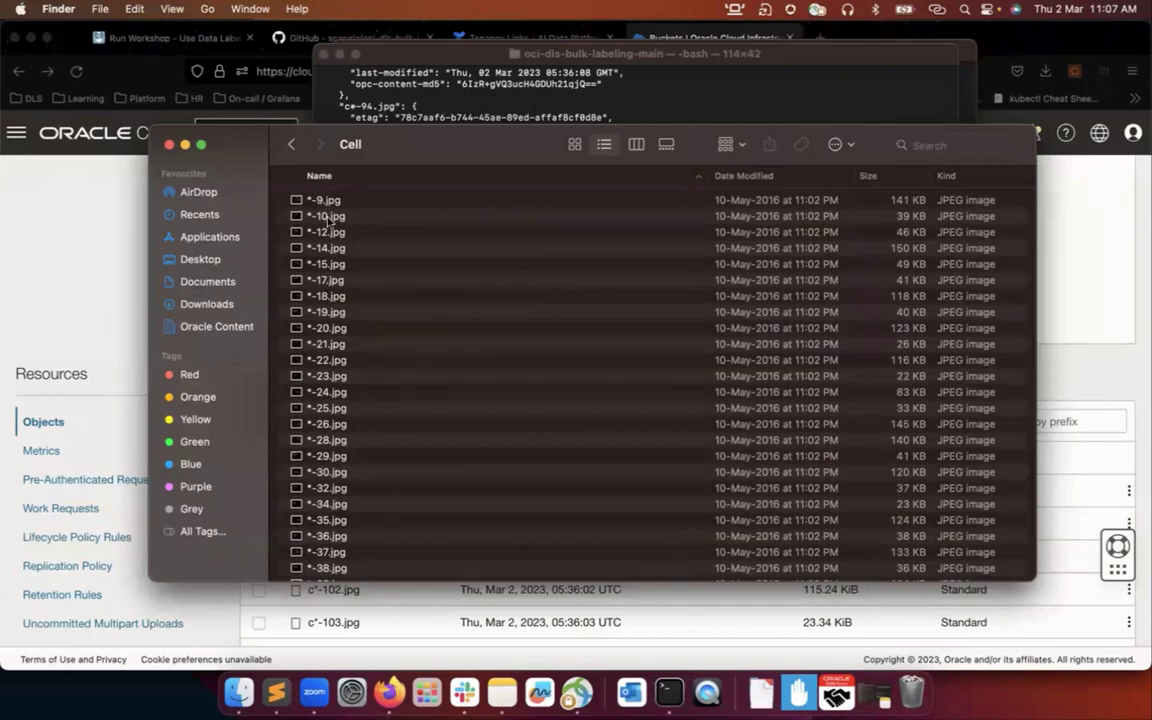
Return to the bucket's object list in Firefox and compare the prefixed object names with the original Cell file names
left_click(116, 283)
scroll(535, 515, "down", 1)
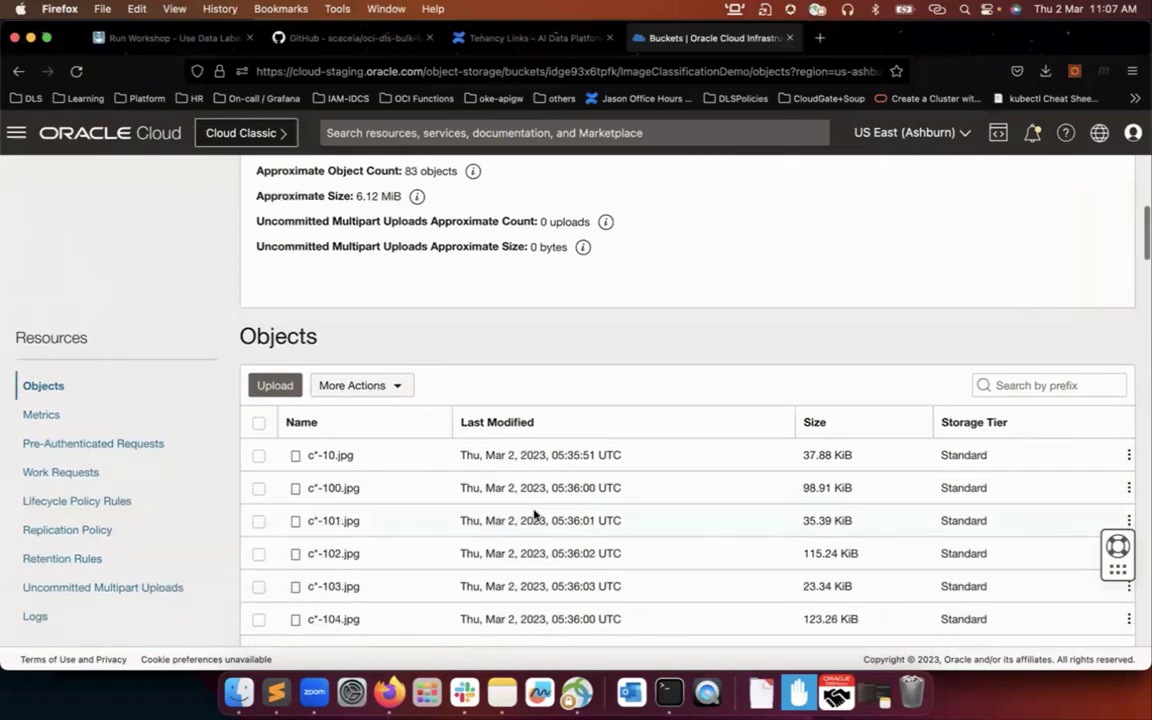
scroll(535, 515, "down", 3)
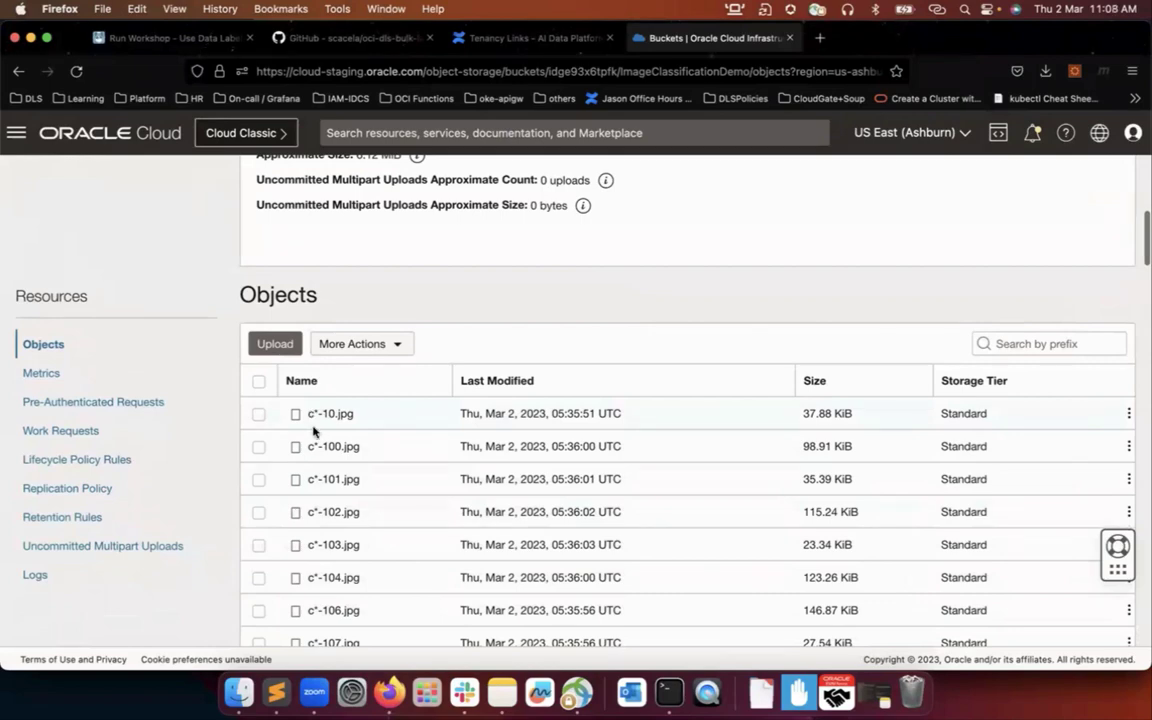
scroll(432, 463, "down", 1)
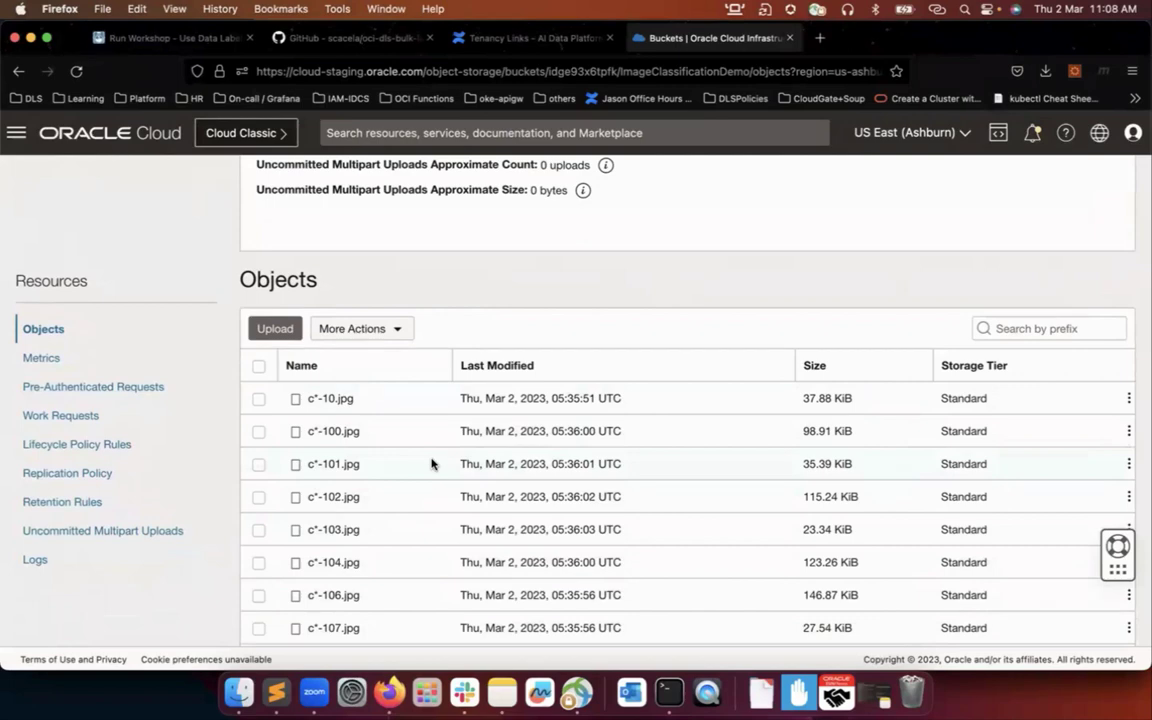
Copy the Stripe export line from the commands file in Sublime Text and run it in Terminal, setting DL_LabelDirectory to the BiomedicalTrainingData/Stripe folder
left_click(276, 692)
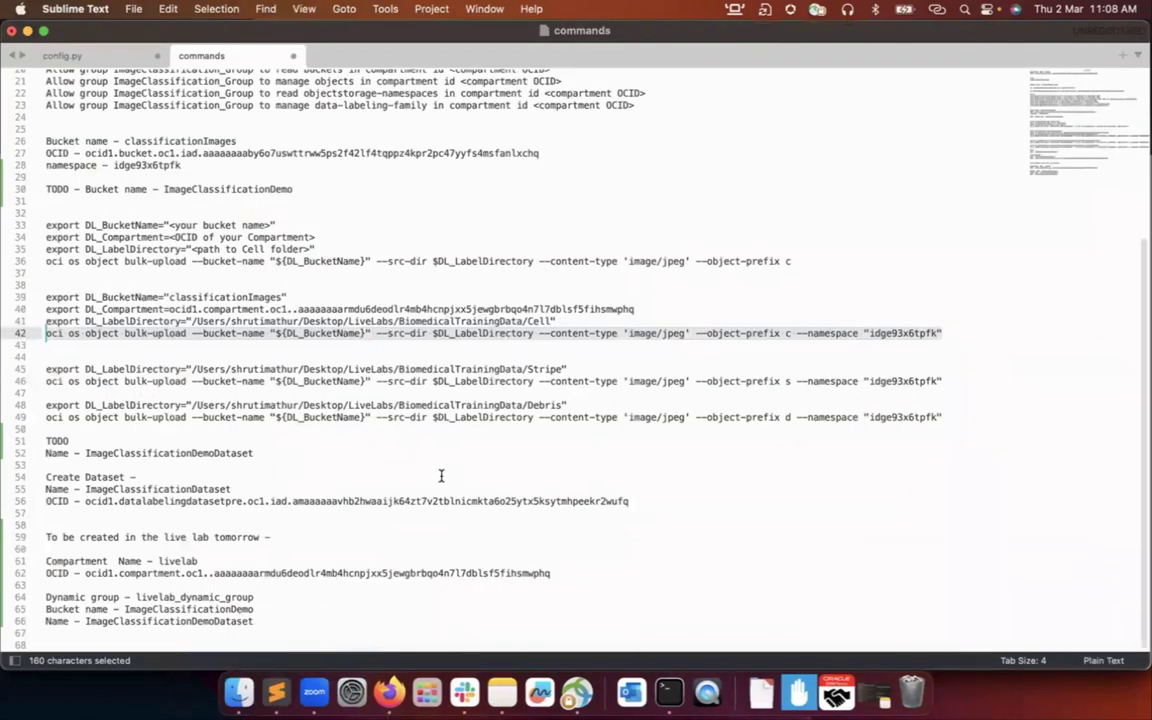
key("Down")
key("Down")
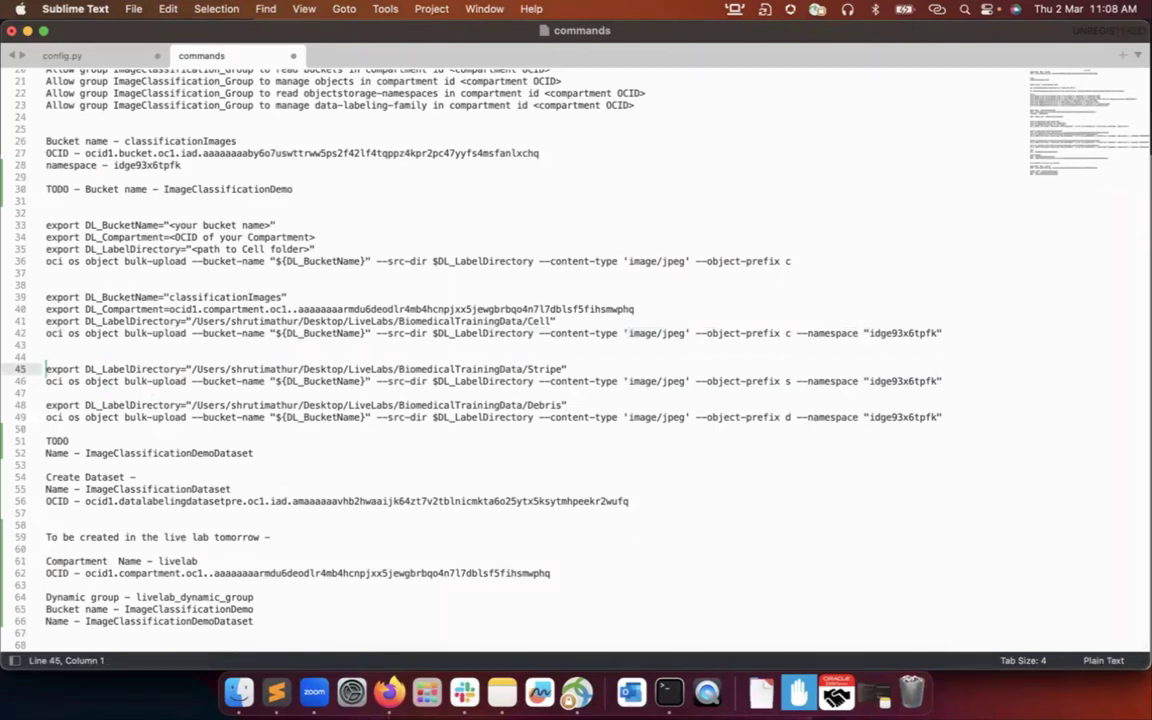
key("shift+End")
key("super+c")
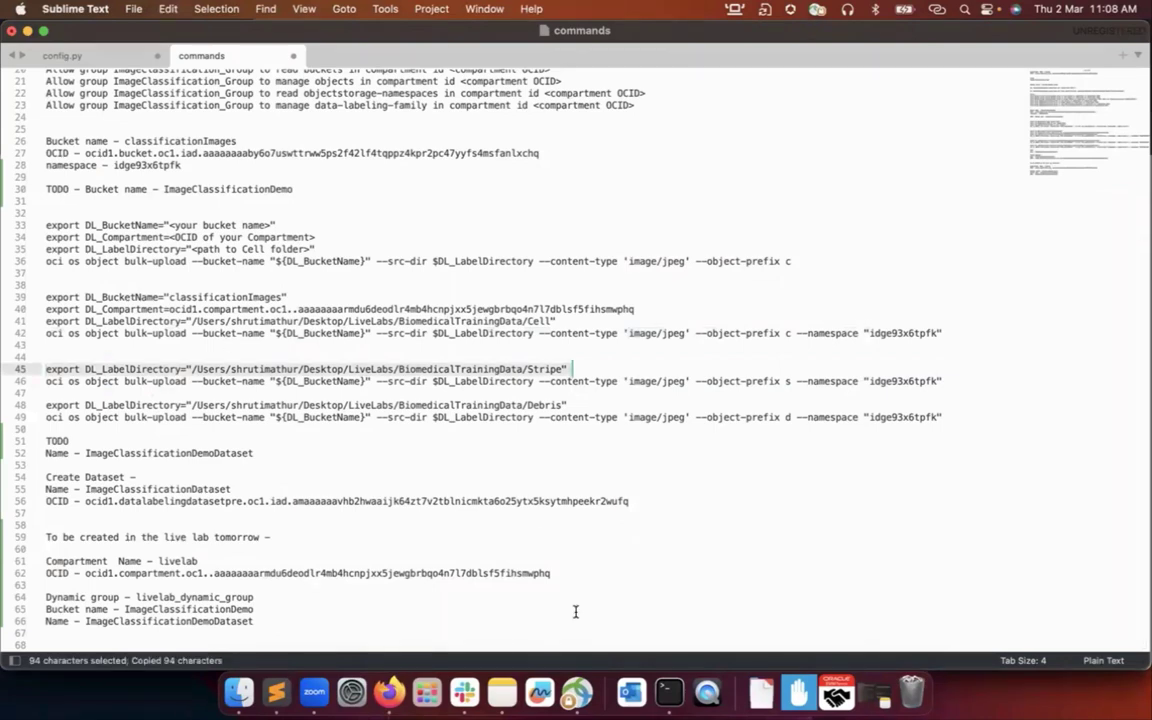
left_click(667, 688)
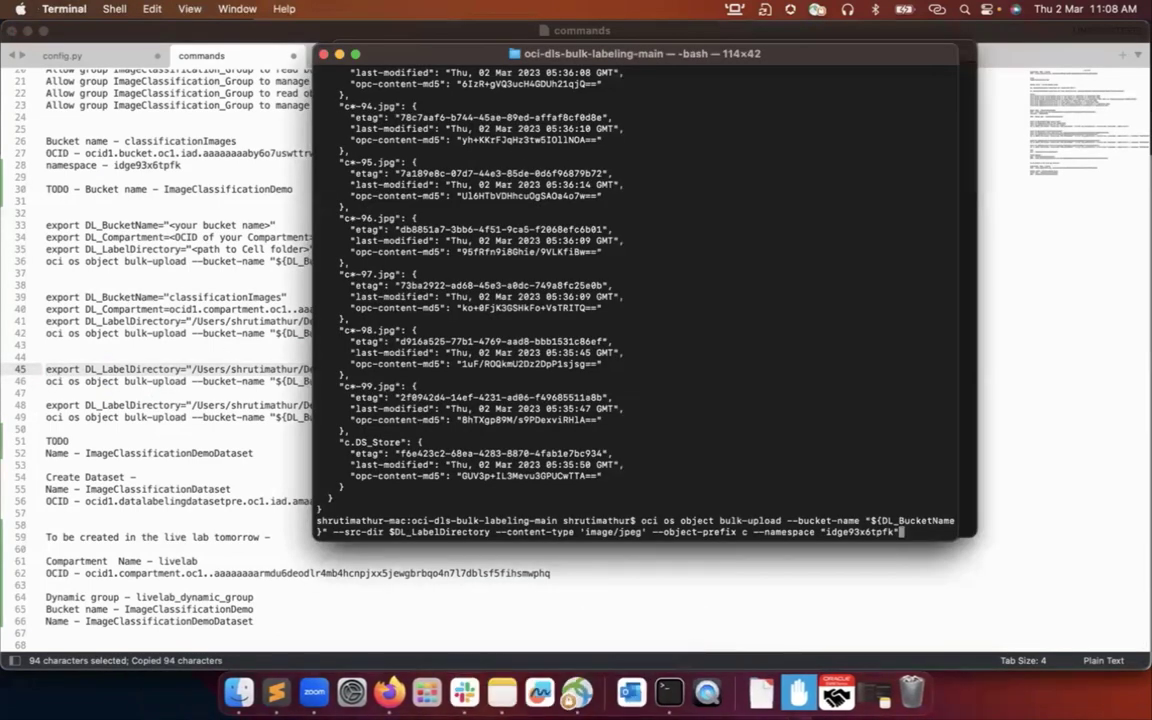
key("ctrl+u")
key("super+v")
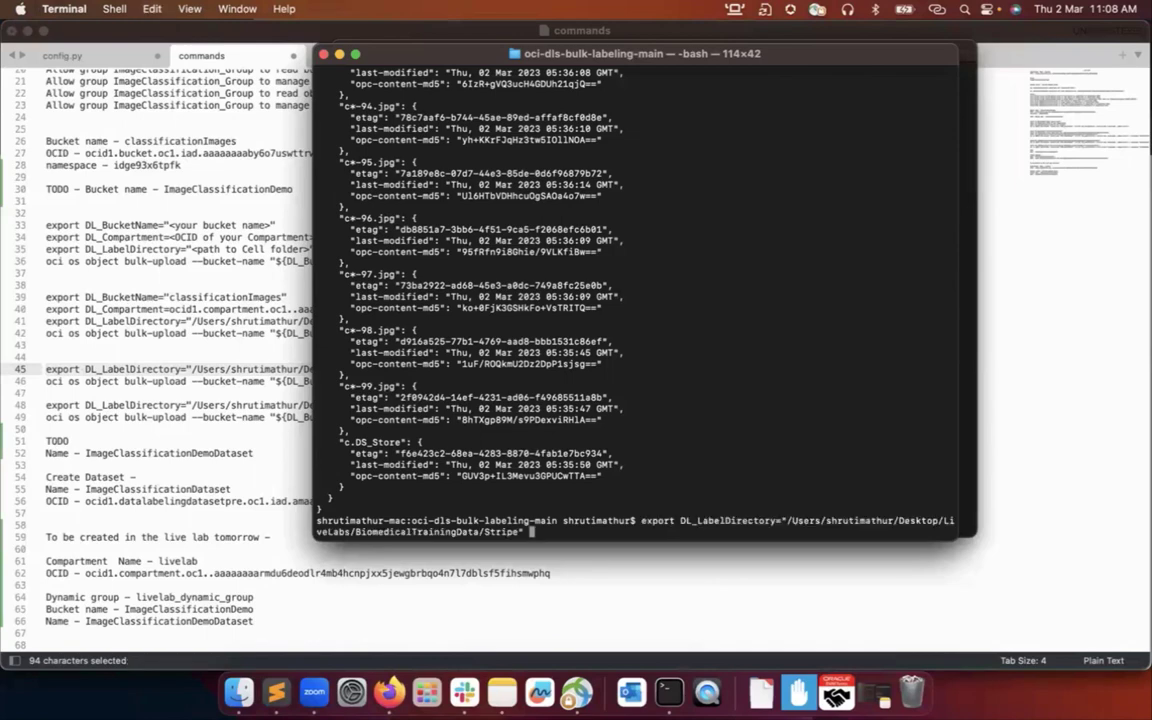
key("Return")
Run the commands file's oci os object bulk-upload command for the Stripe images in Terminal, with content type image/jpeg, object prefix s and the bucket's namespace
key("super+Tab")
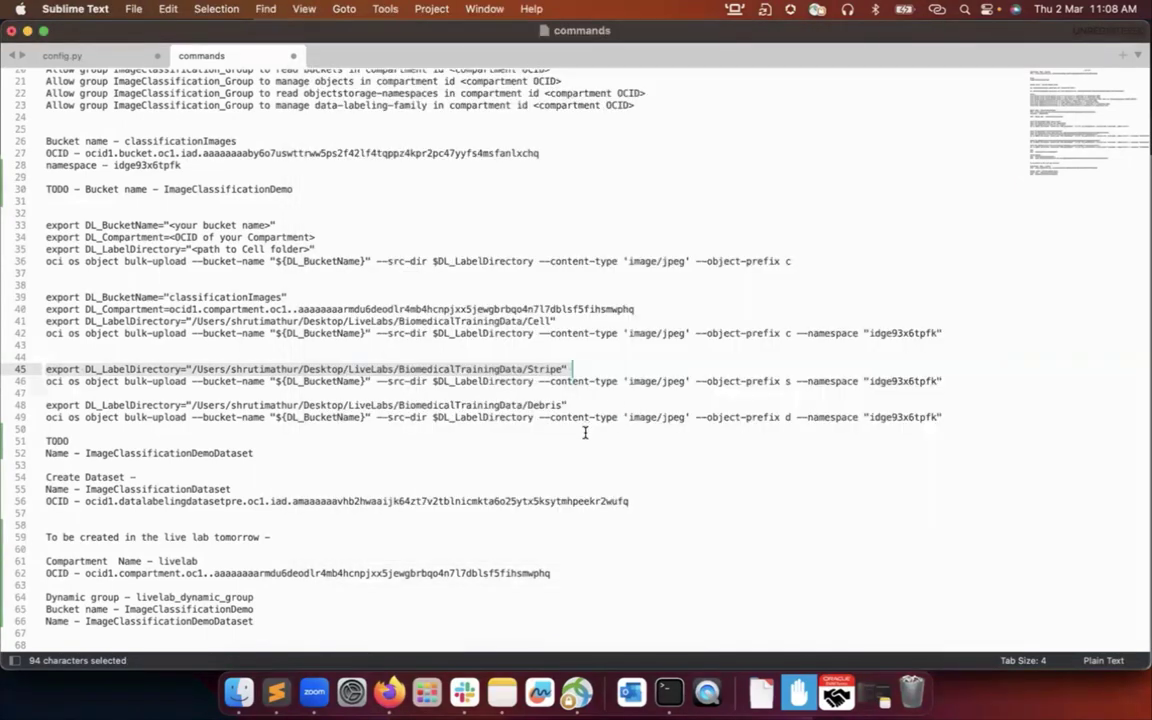
left_click(974, 380)
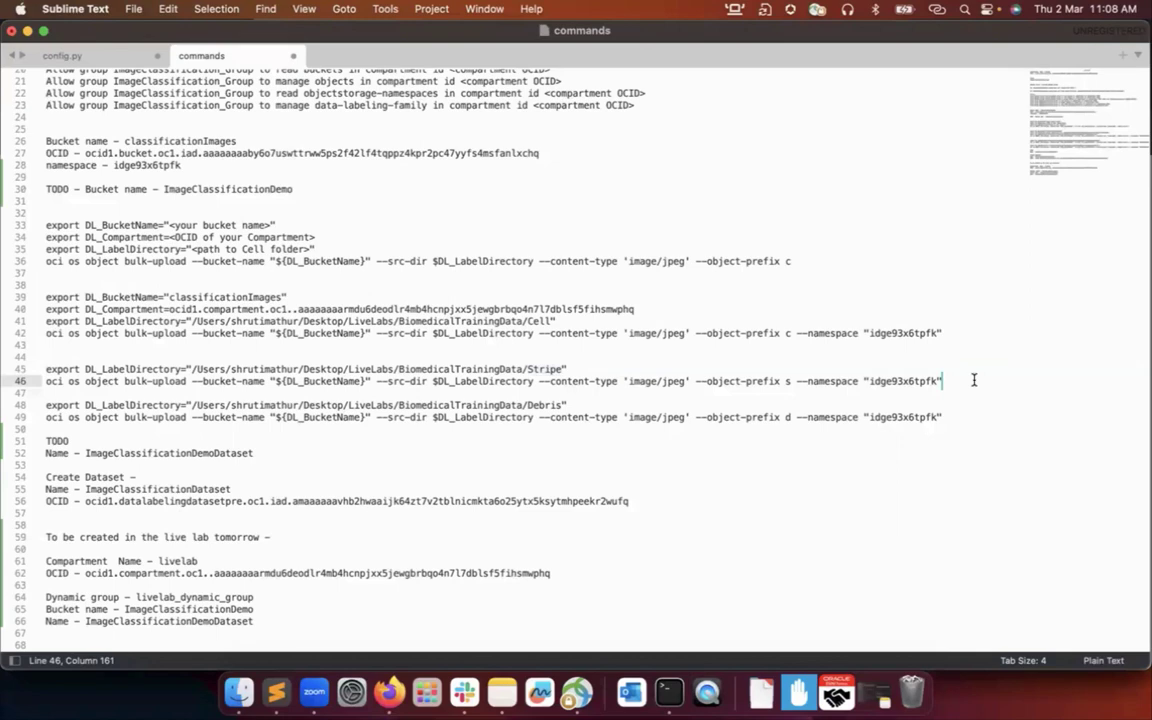
key("super+shift+Left")
key("super+c")
key("super+Tab")
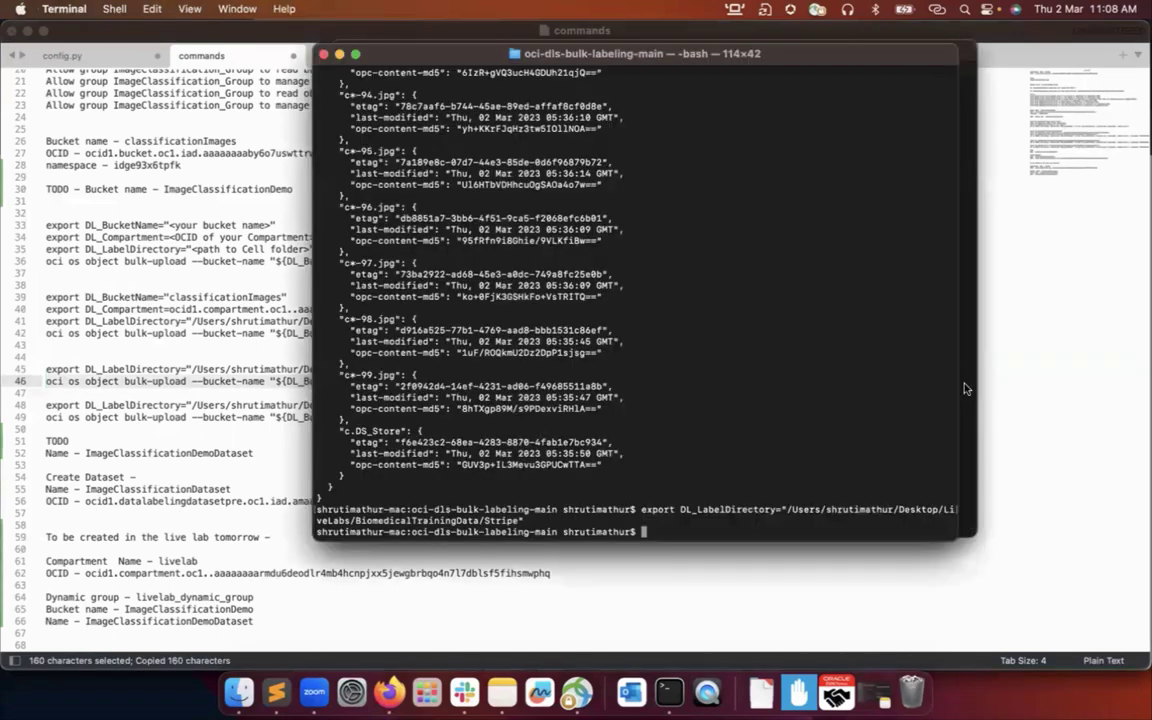
key("super+v")
key("Return")
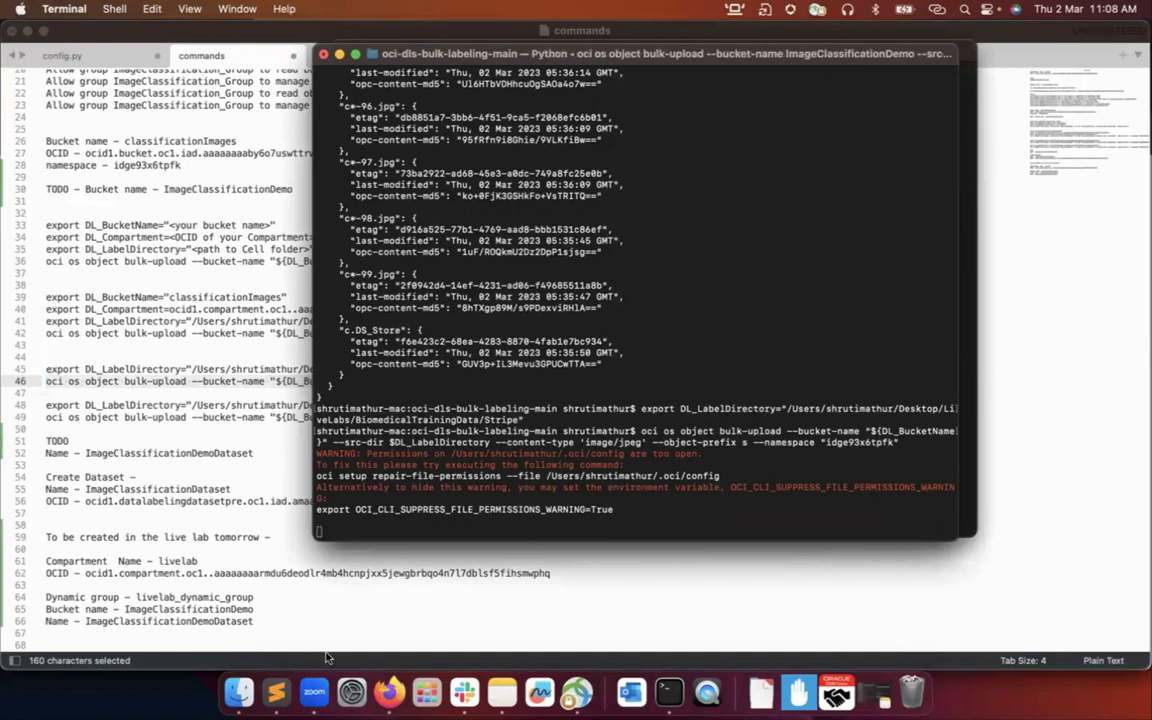
View the bucket's usage and objects in Firefox while the Stripe upload runs, and check the upload's output in Terminal
left_click(389, 692)
scroll(545, 314, "down", 1)
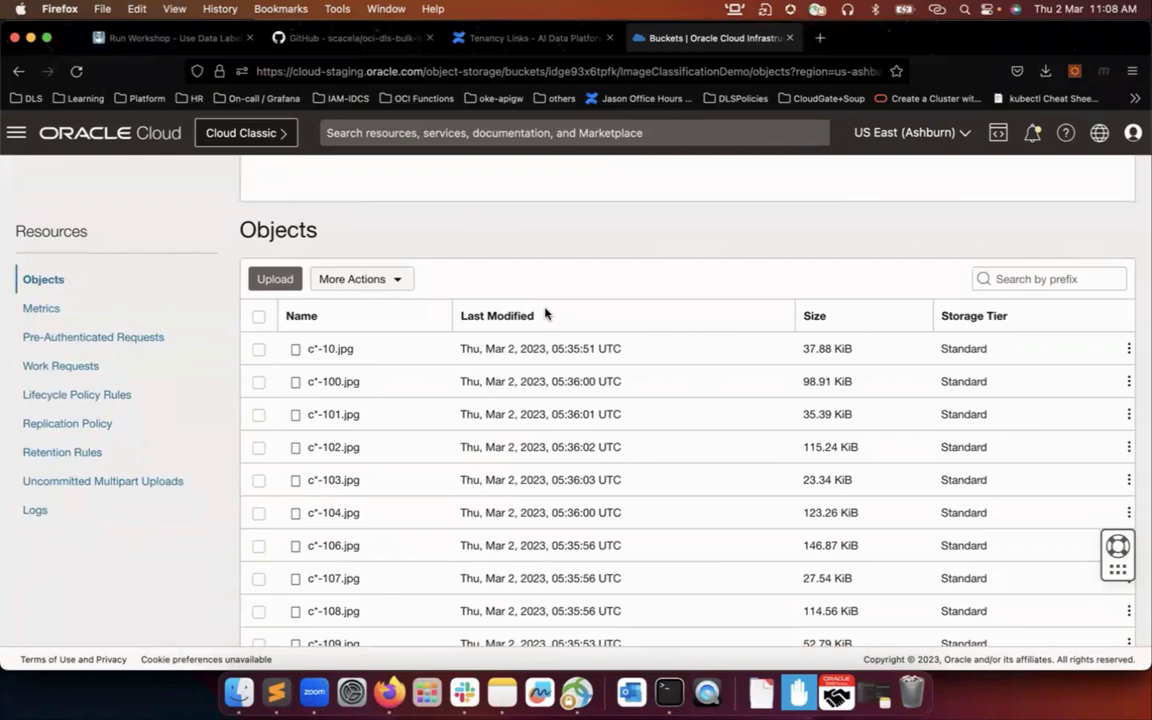
scroll(545, 314, "up", 5)
scroll(545, 314, "down", 3)
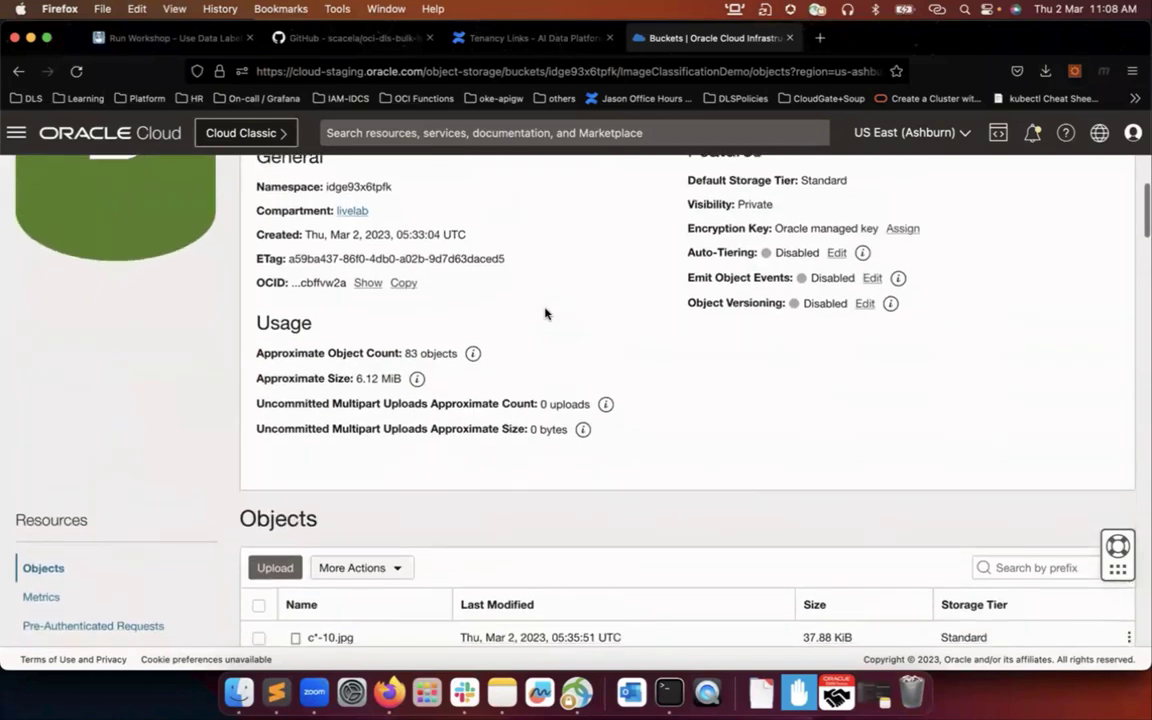
left_click(667, 677)
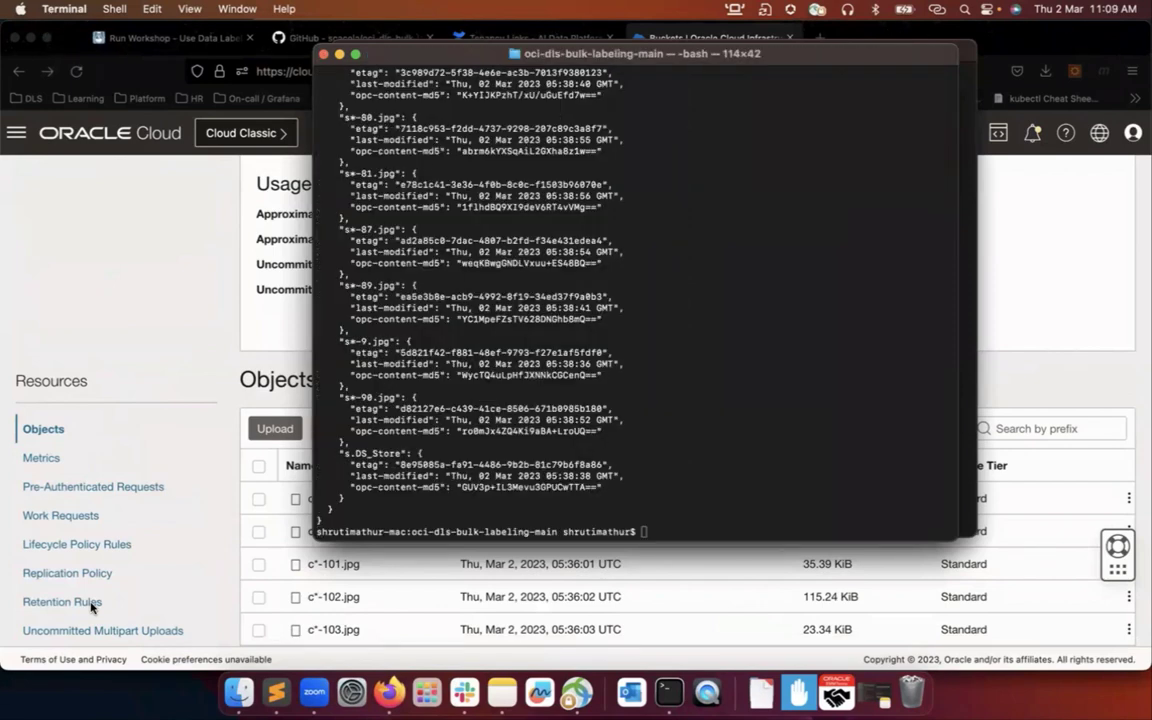
scroll(231, 328, "down", 2)
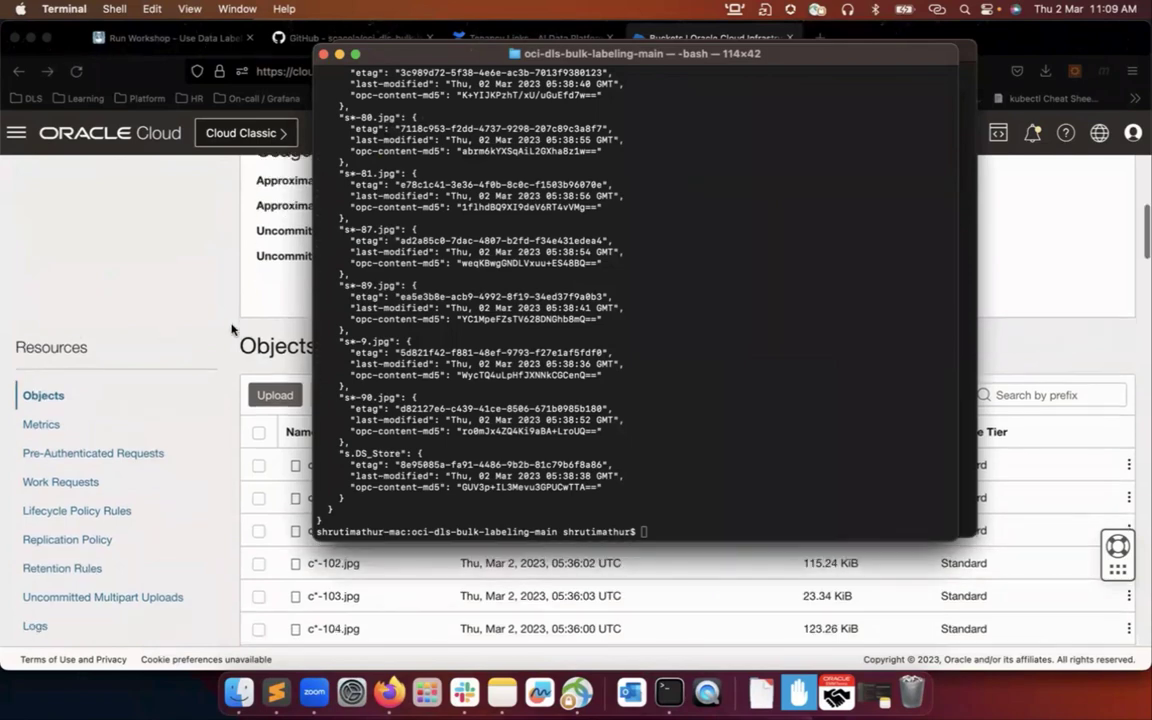
Switch back to Firefox, refresh the bucket details and review the usage and object list following the Stripe upload
left_click(231, 328)
scroll(476, 484, "up", 8)
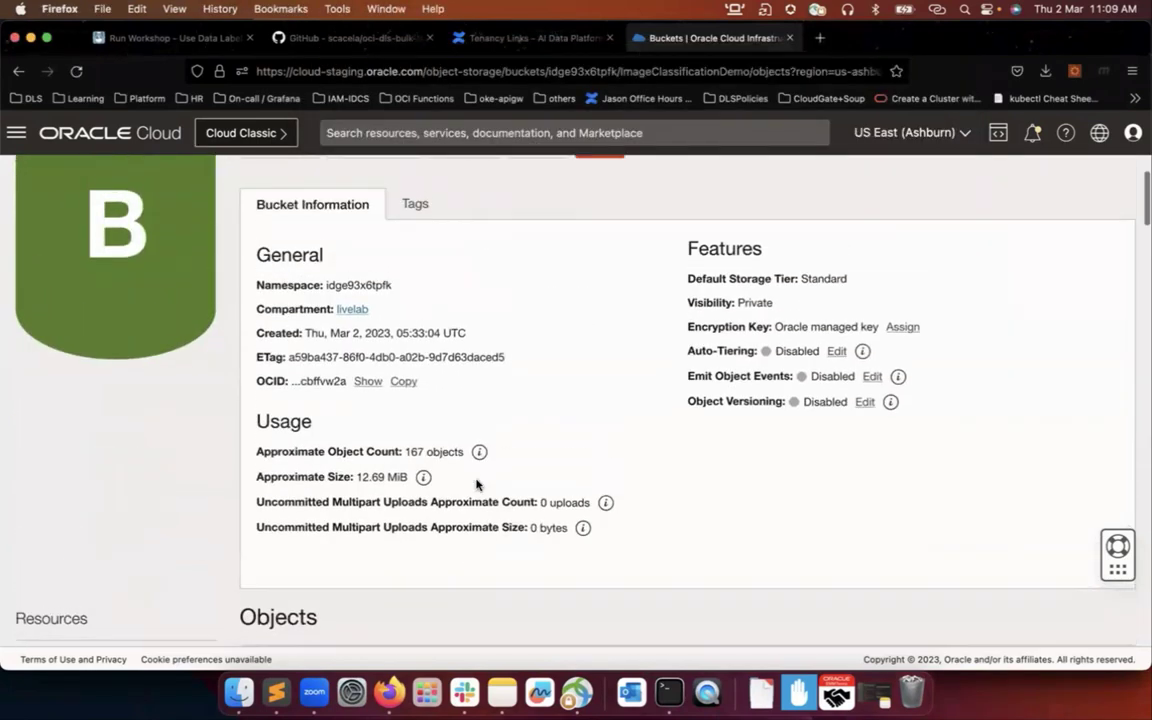
left_click(76, 71)
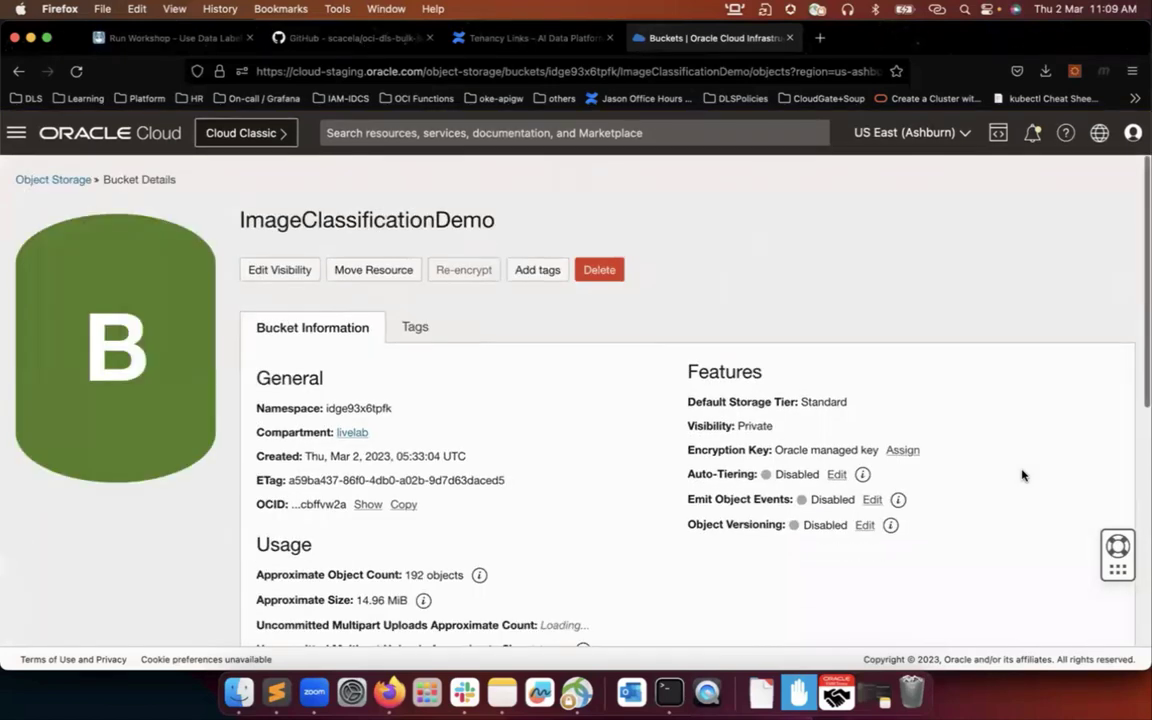
scroll(1022, 475, "down", 5)
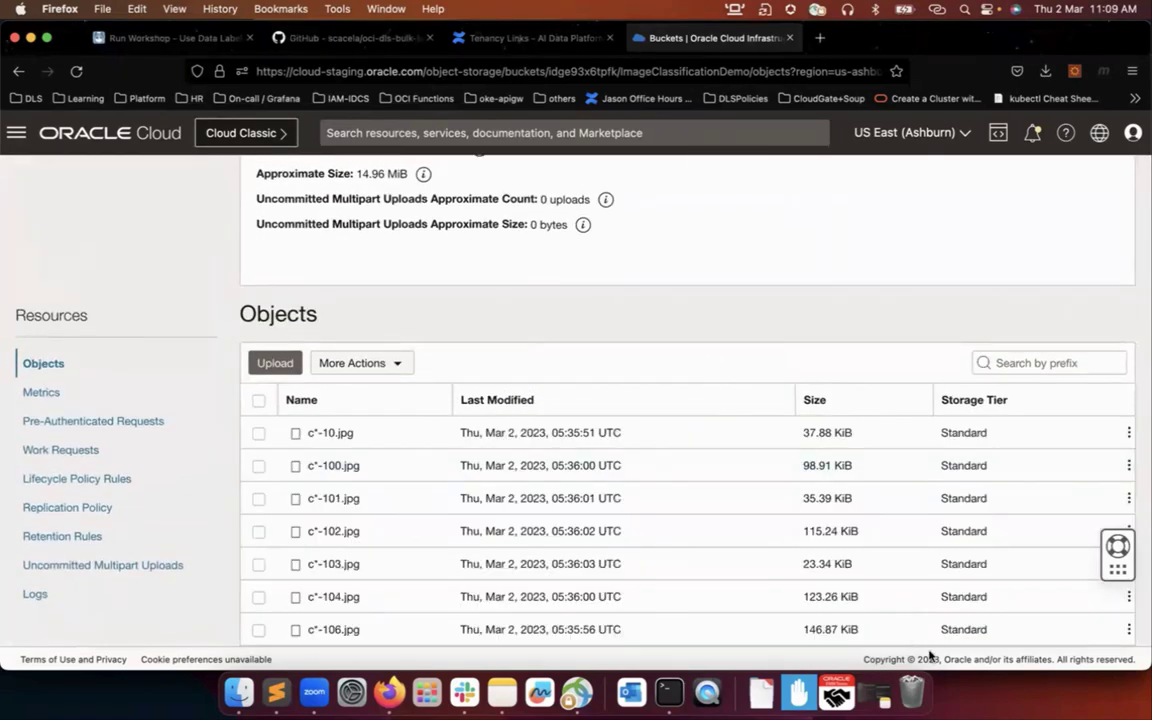
Load the next 100 objects in the ImageClassificationDemo bucket's list and review the uploaded Stripe images with prefix s
scroll(982, 485, "down", 10)
scroll(982, 487, "down", 10)
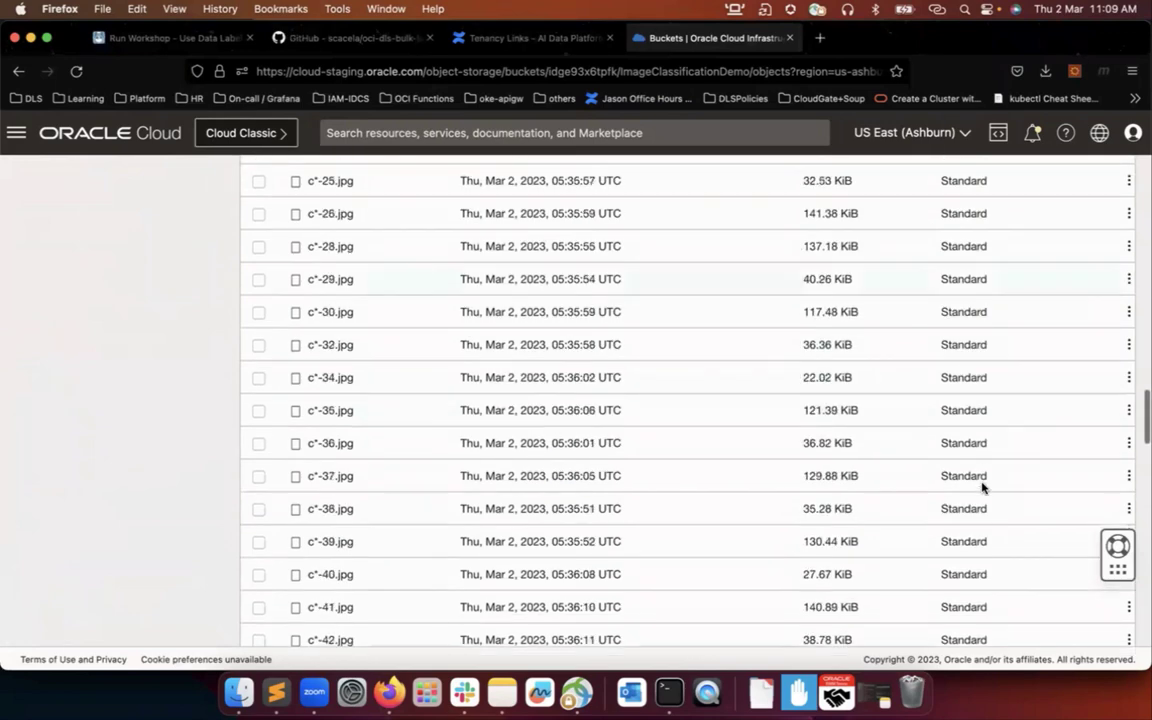
scroll(982, 484, "down", 5)
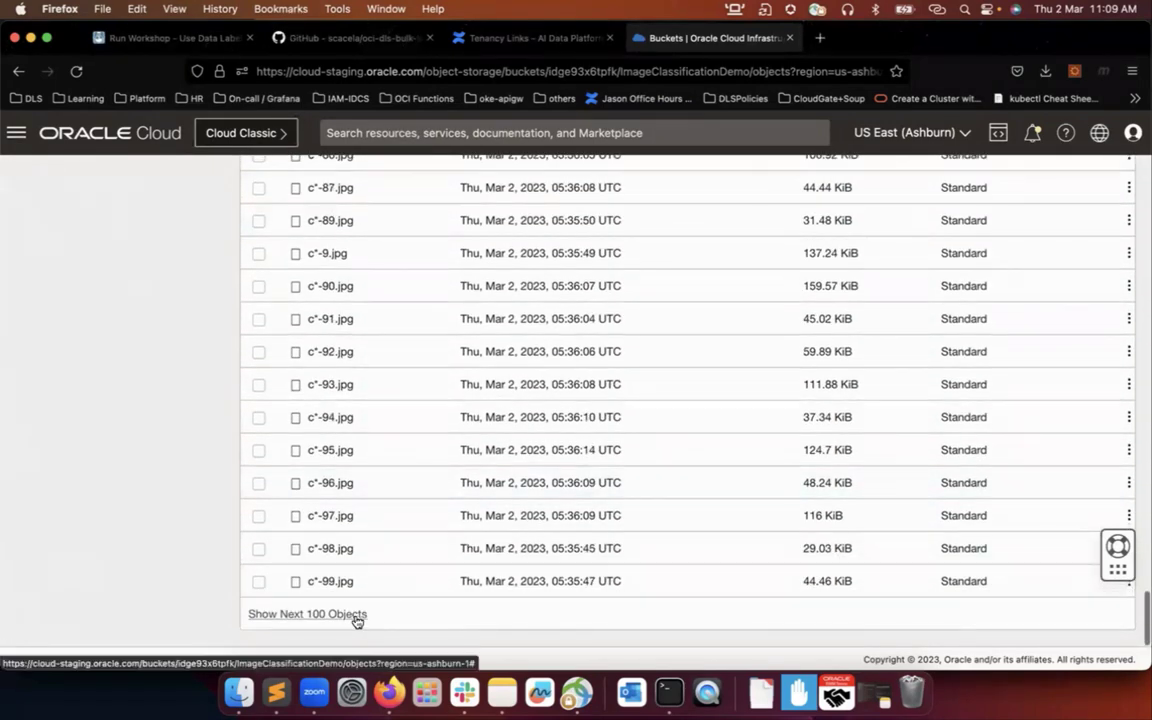
left_click(360, 620)
scroll(65, 617, "down", 10)
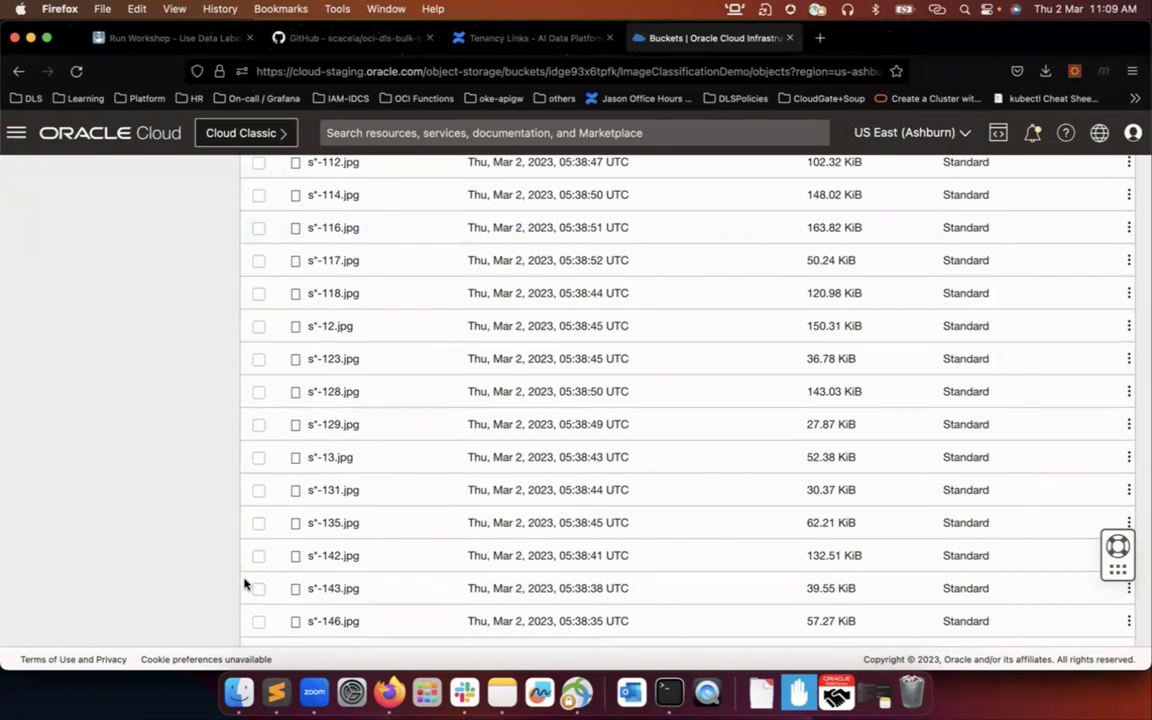
Copy the Debris export line from the commands file in Sublime Text and run it in Terminal, setting DL_LabelDirectory to the BiomedicalTrainingData/Debris folder
left_click(276, 692)
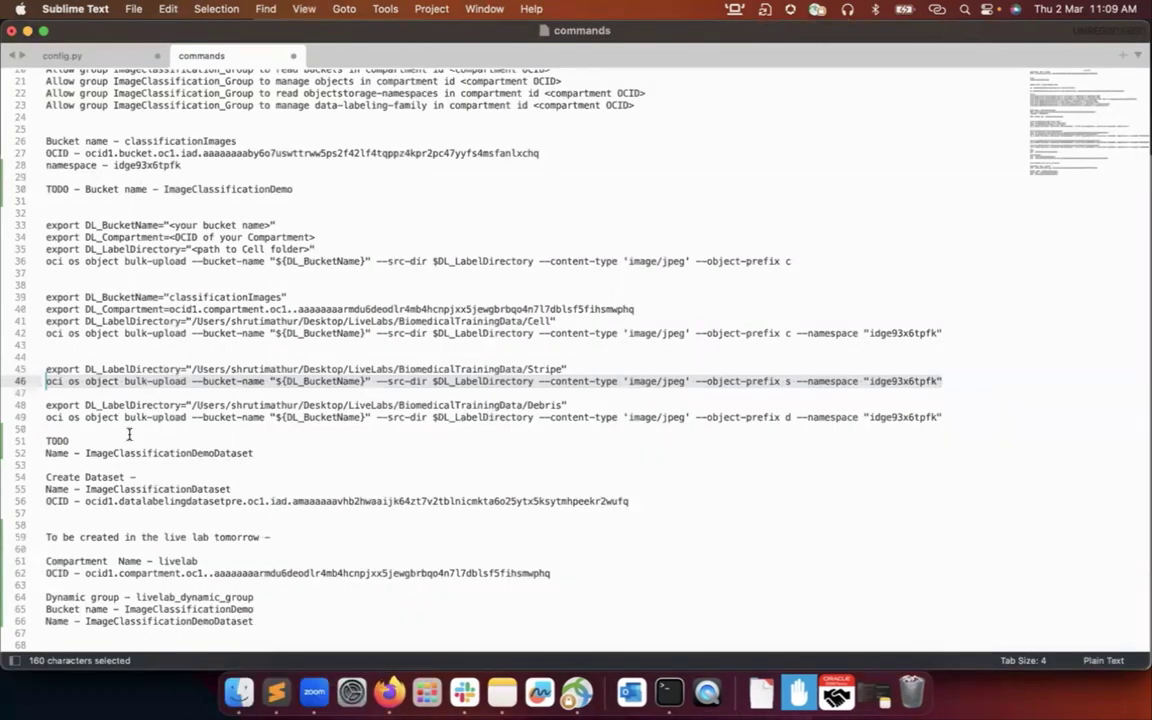
left_click(100, 405)
key("shift+super+Right")
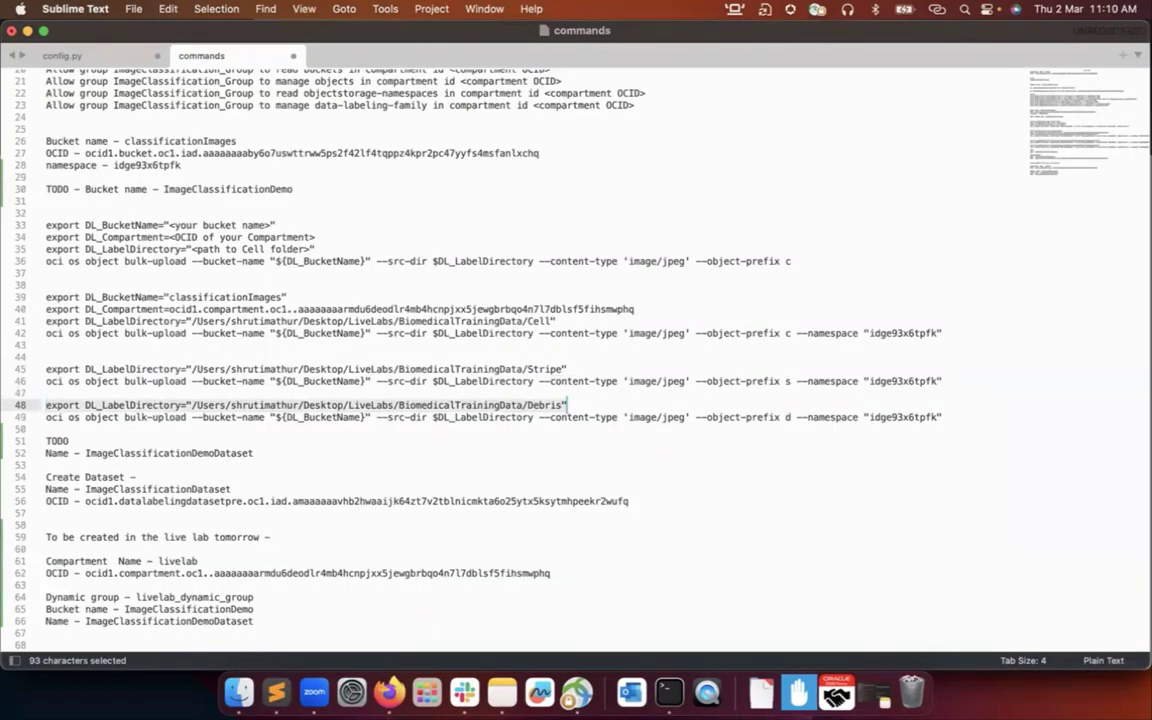
key("super+c")
key("super+Tab")
left_click(667, 693)
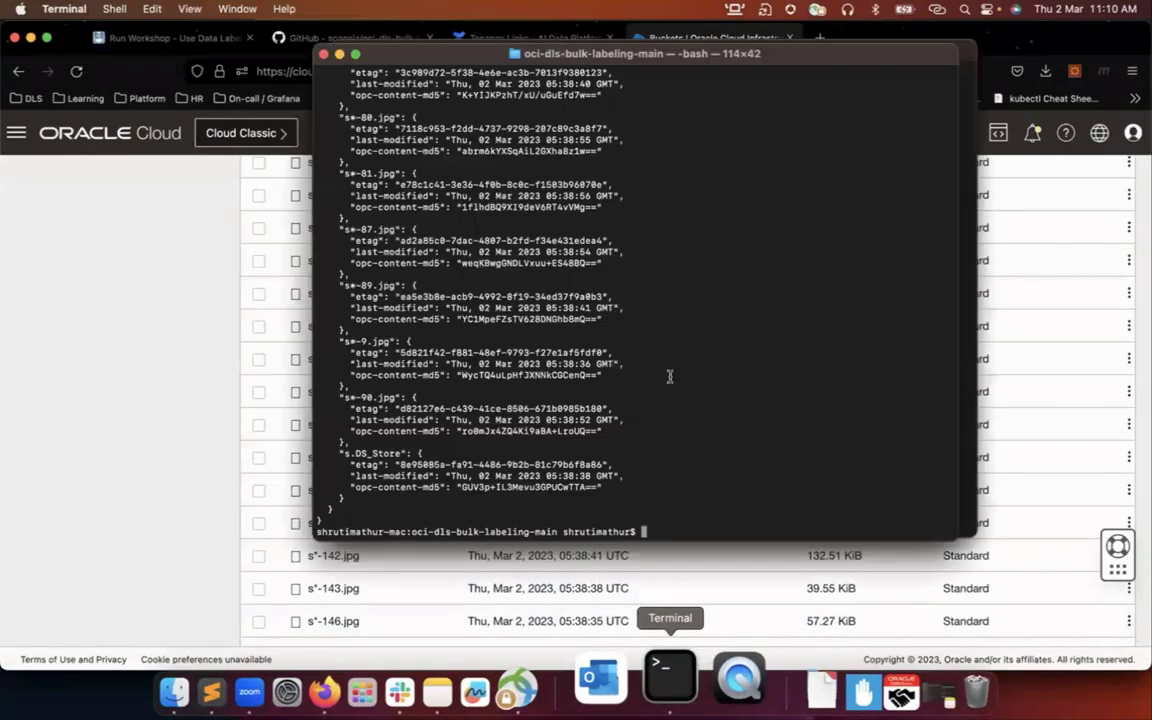
key("super+v")
key("Return")
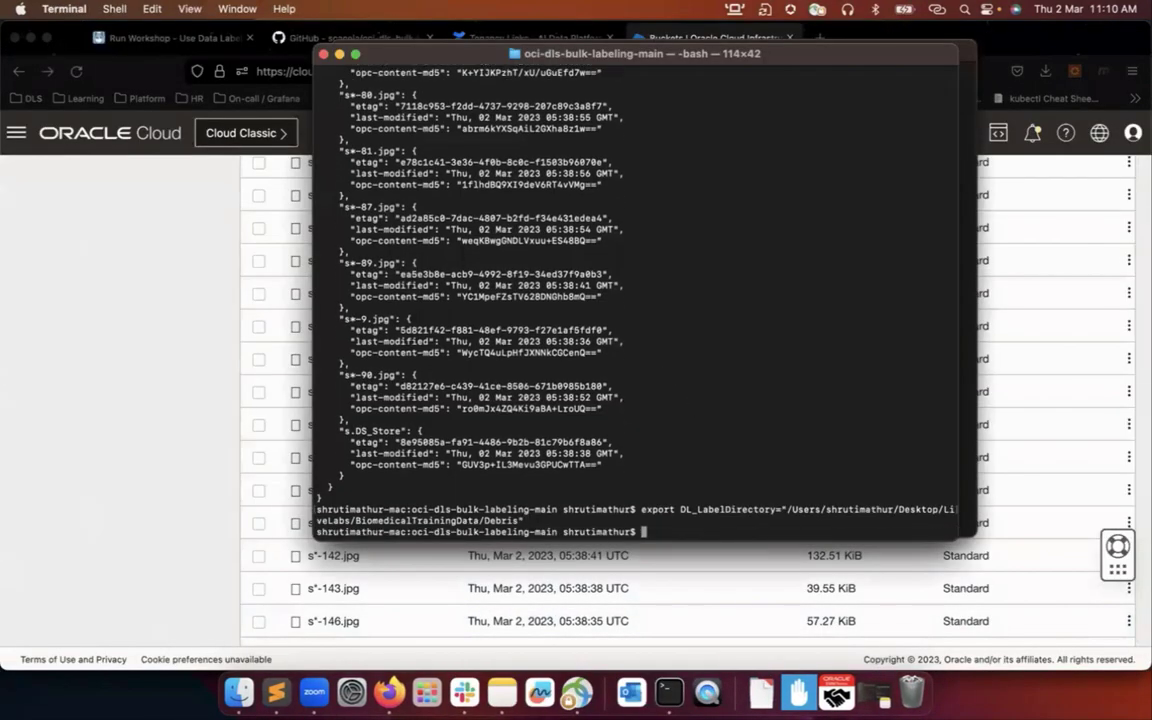
Copy the Debris oci os object bulk-upload command from Sublime Text and run it in Terminal, with content type image/jpeg and object prefix d
key("super+Tab")
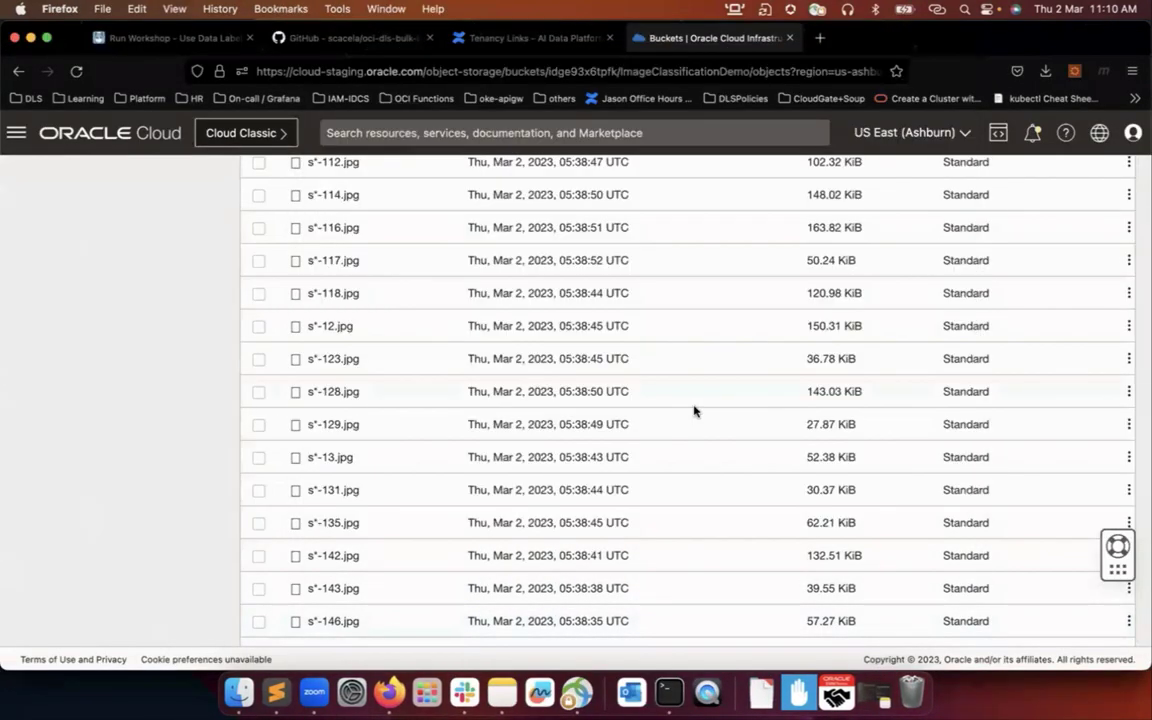
left_click(266, 685)
left_click(89, 417)
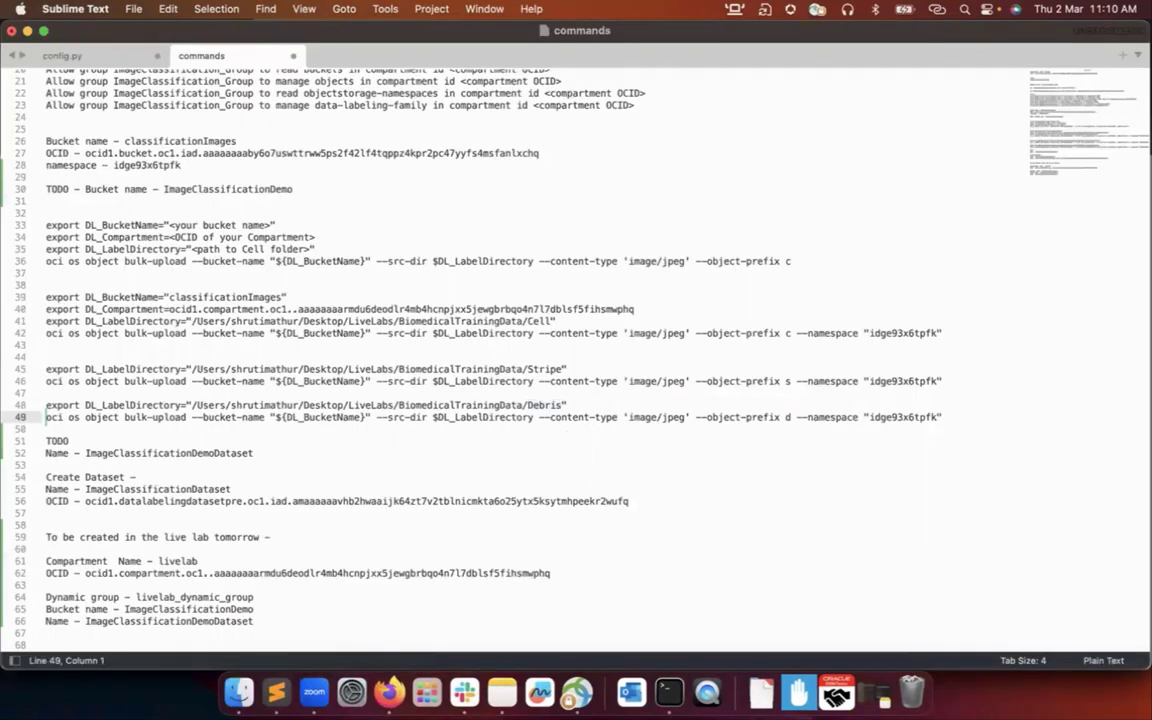
key("shift+End")
key("super+c")
key("super+Tab")
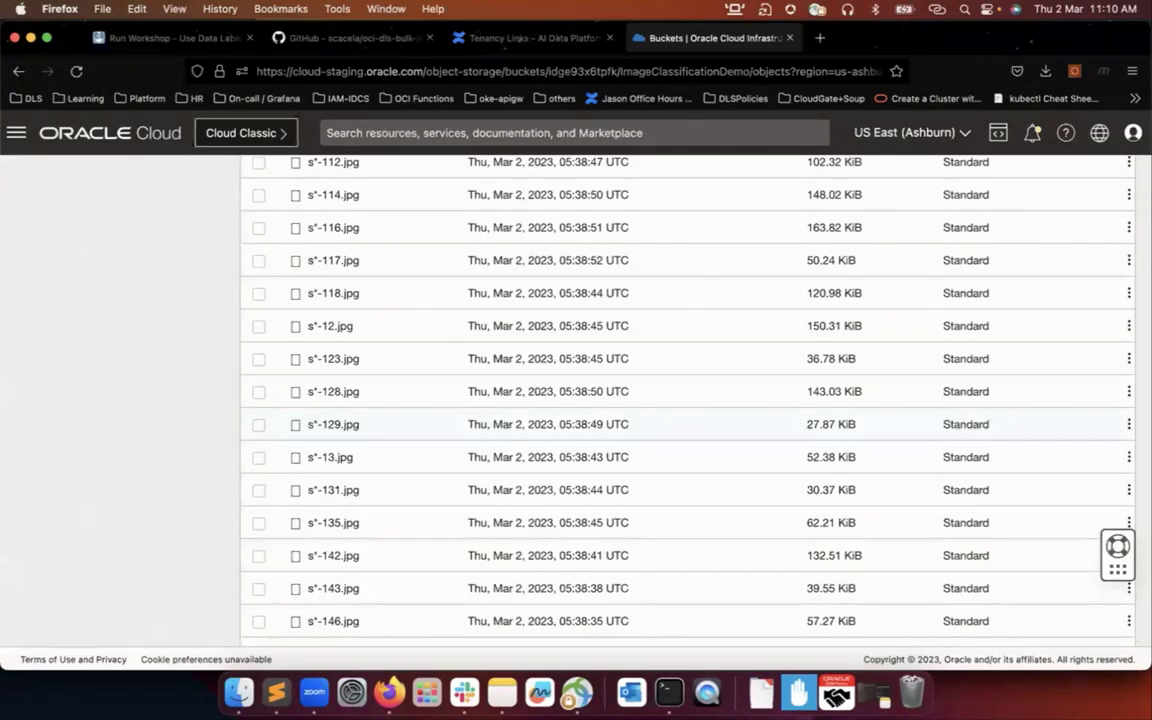
left_click(669, 692)
key("super+v")
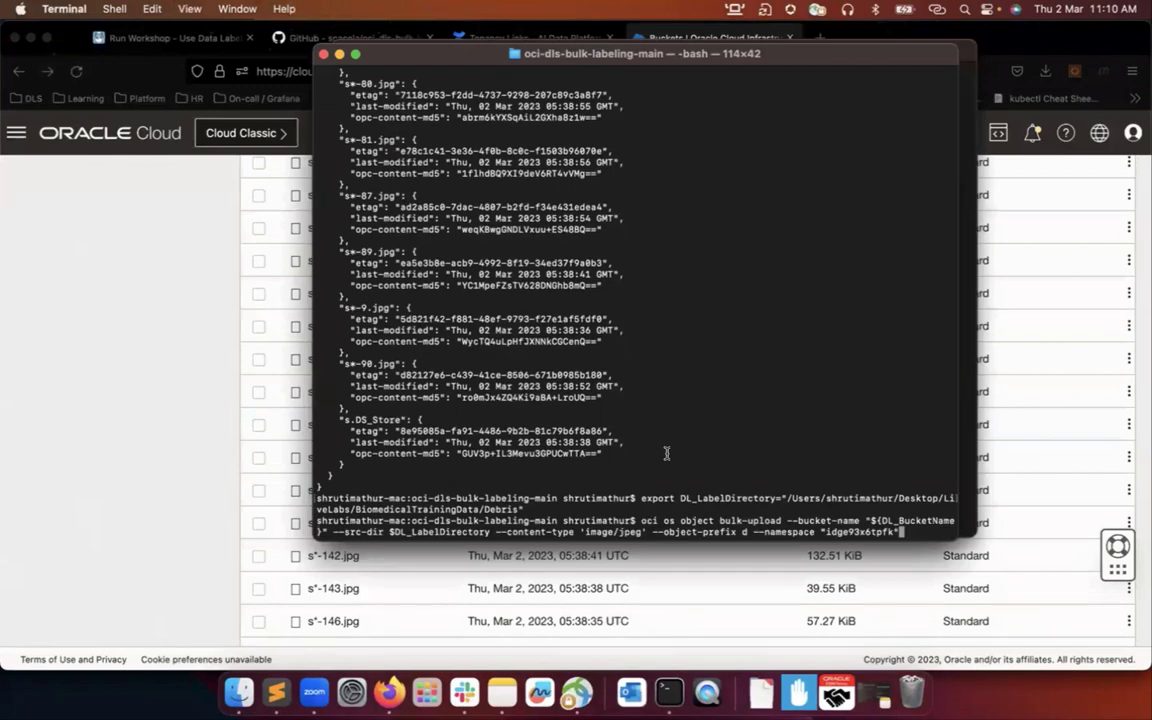
key("Return")
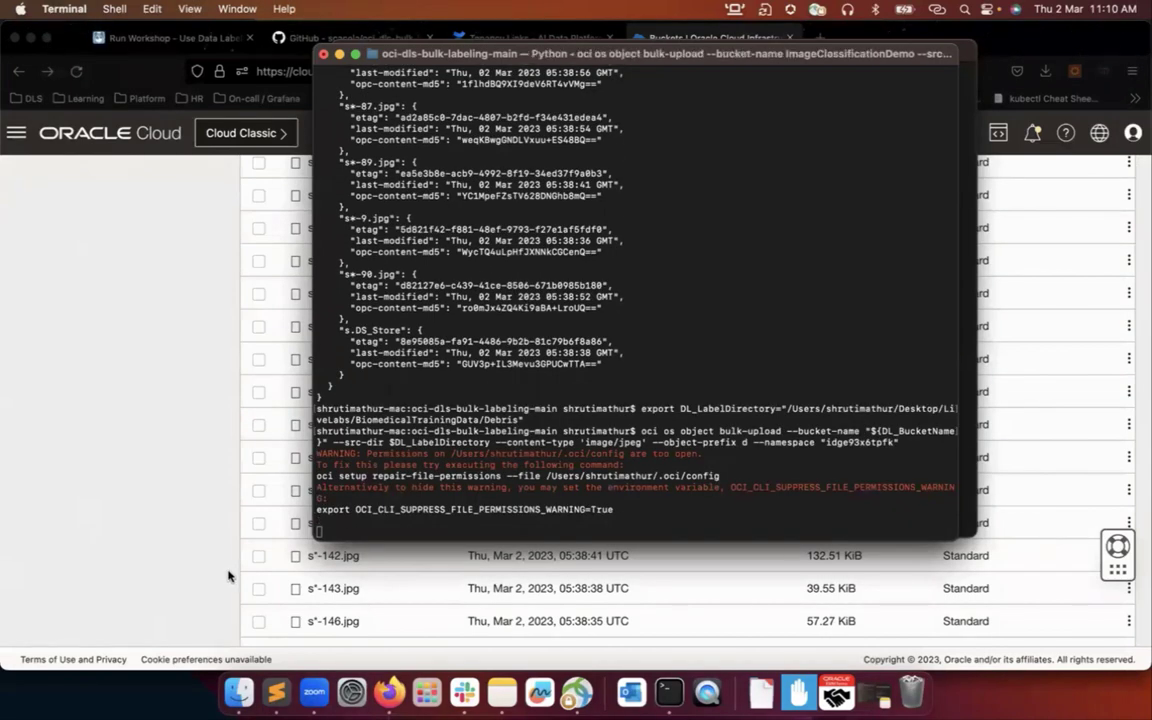
View the bucket's details and usage in Firefox during the Debris upload, and check the upload's output in Terminal
left_click(121, 545)
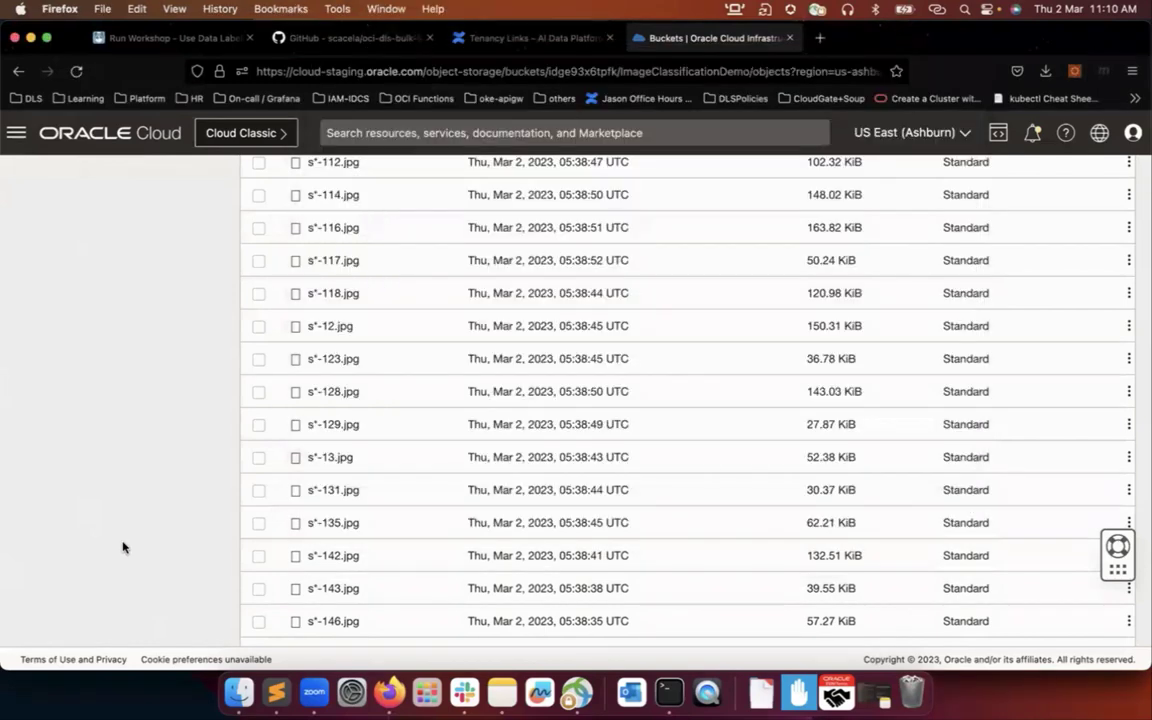
scroll(121, 546, "up", 15)
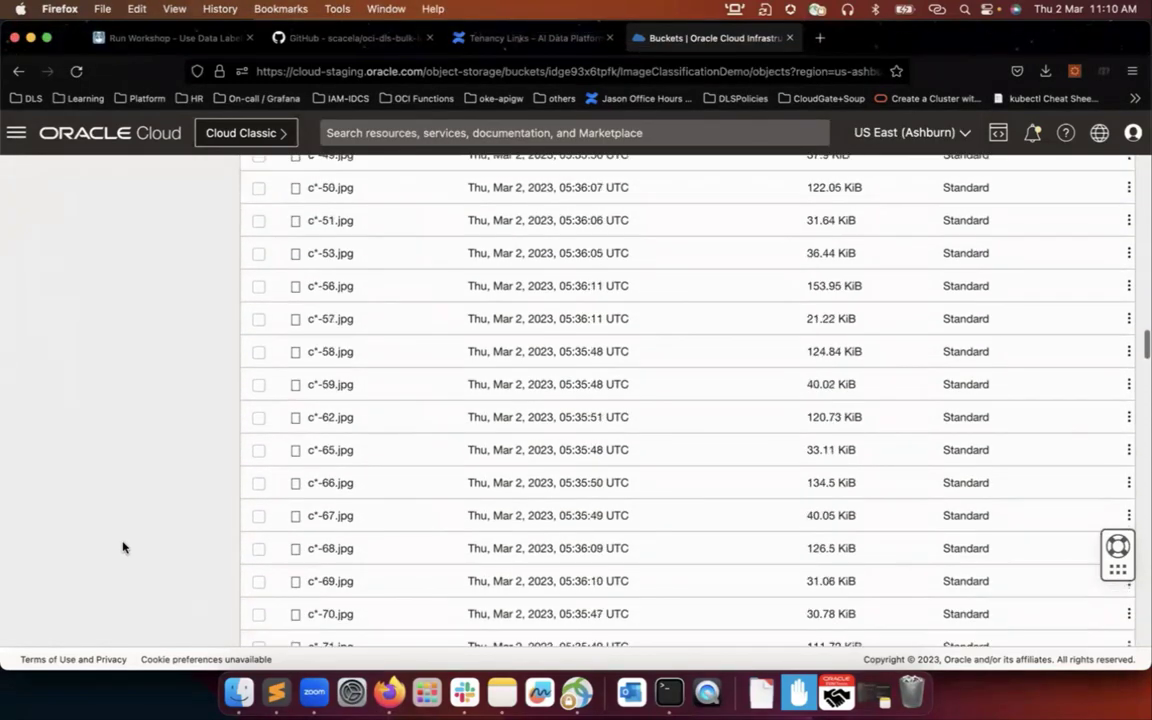
scroll(122, 546, "up", 5)
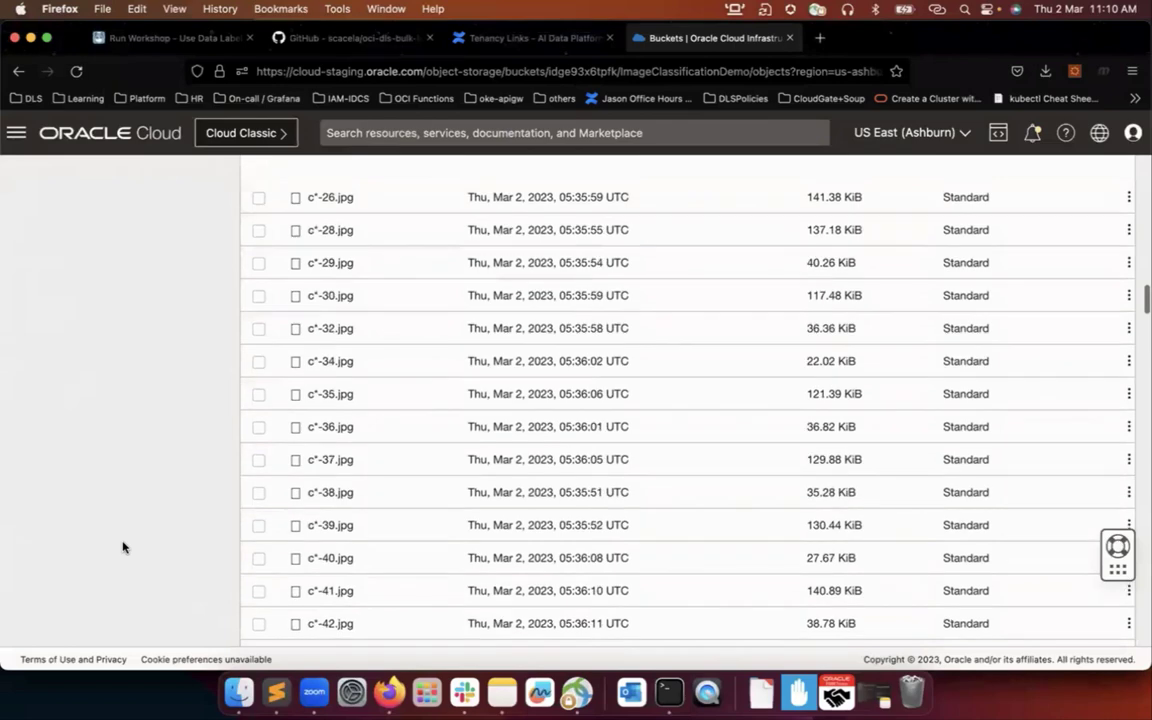
scroll(121, 545, "up", 10)
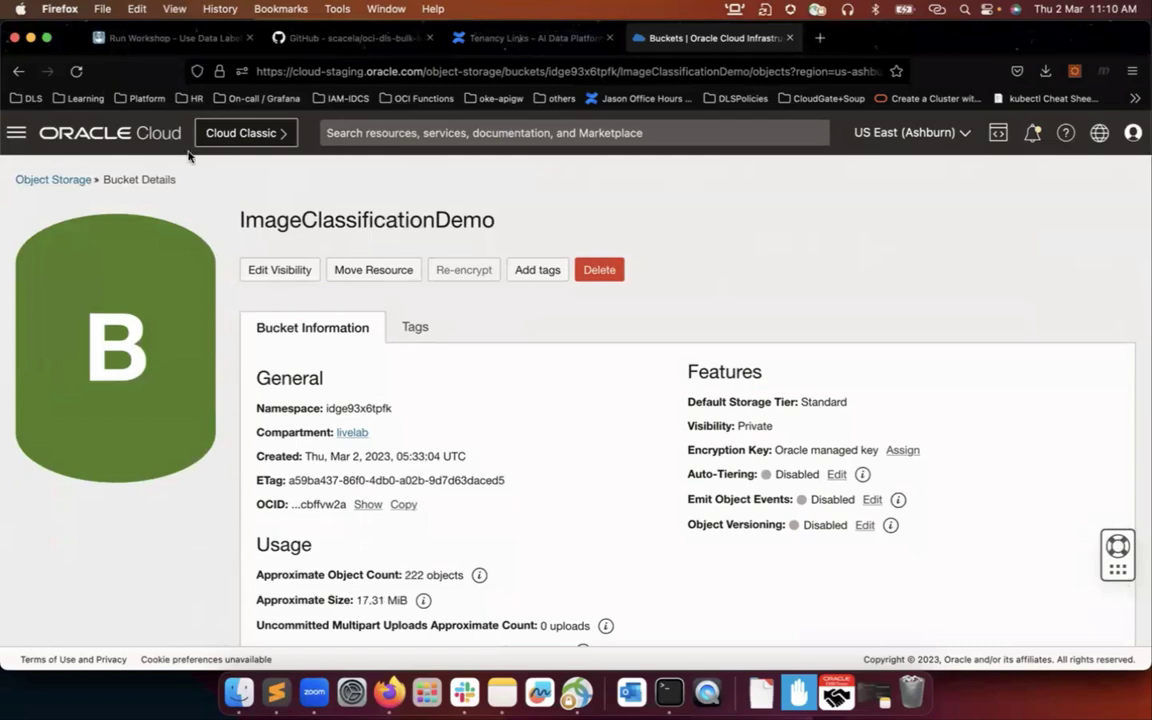
scroll(182, 449, "down", 1)
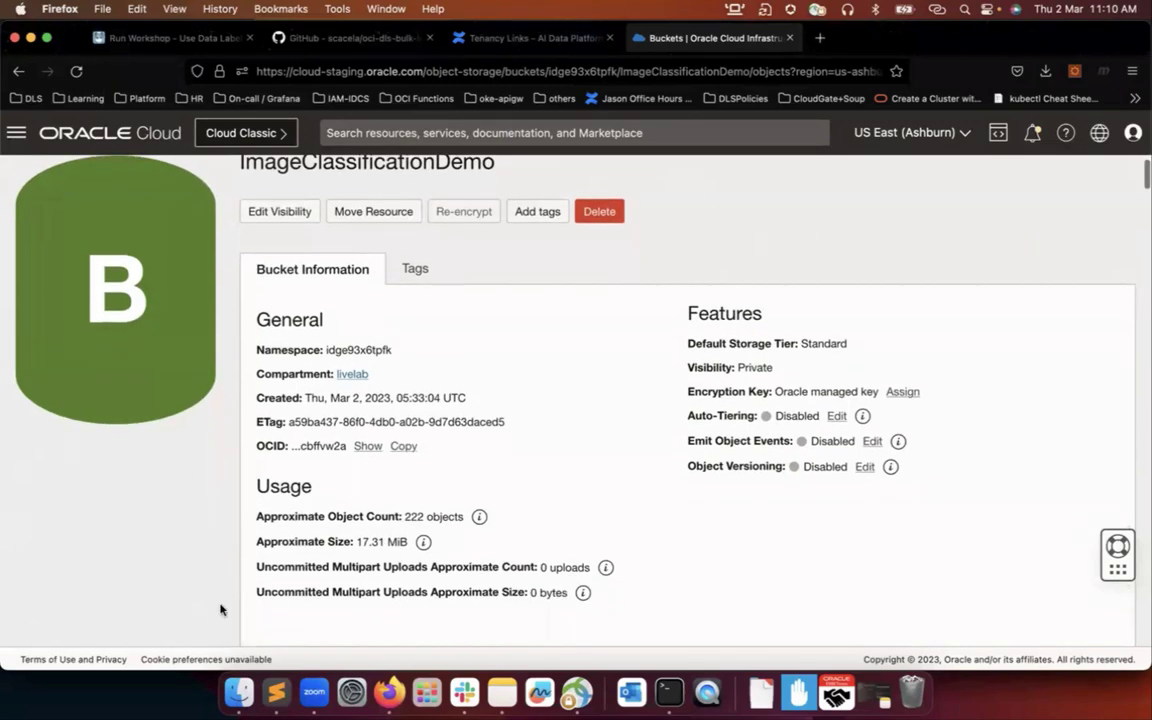
left_click(677, 678)
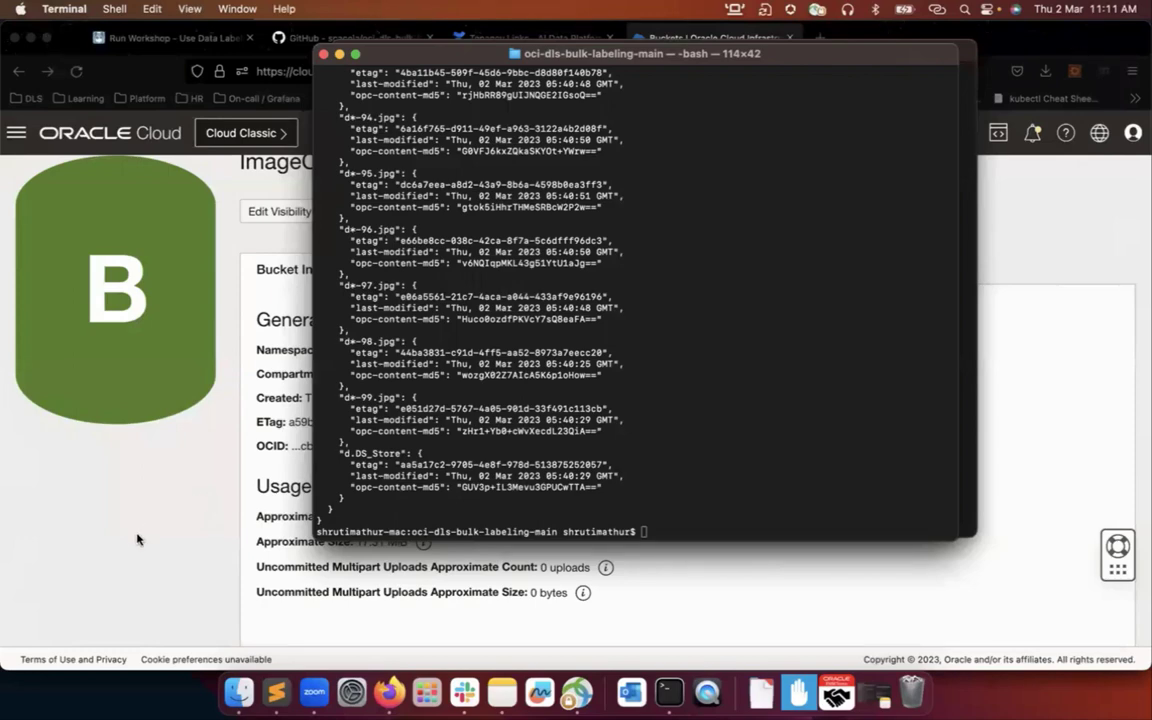
Switch back to Firefox and open the Datasets list of the Data Labeling service under Analytics & AI
left_click(125, 484)
left_click(16, 136)
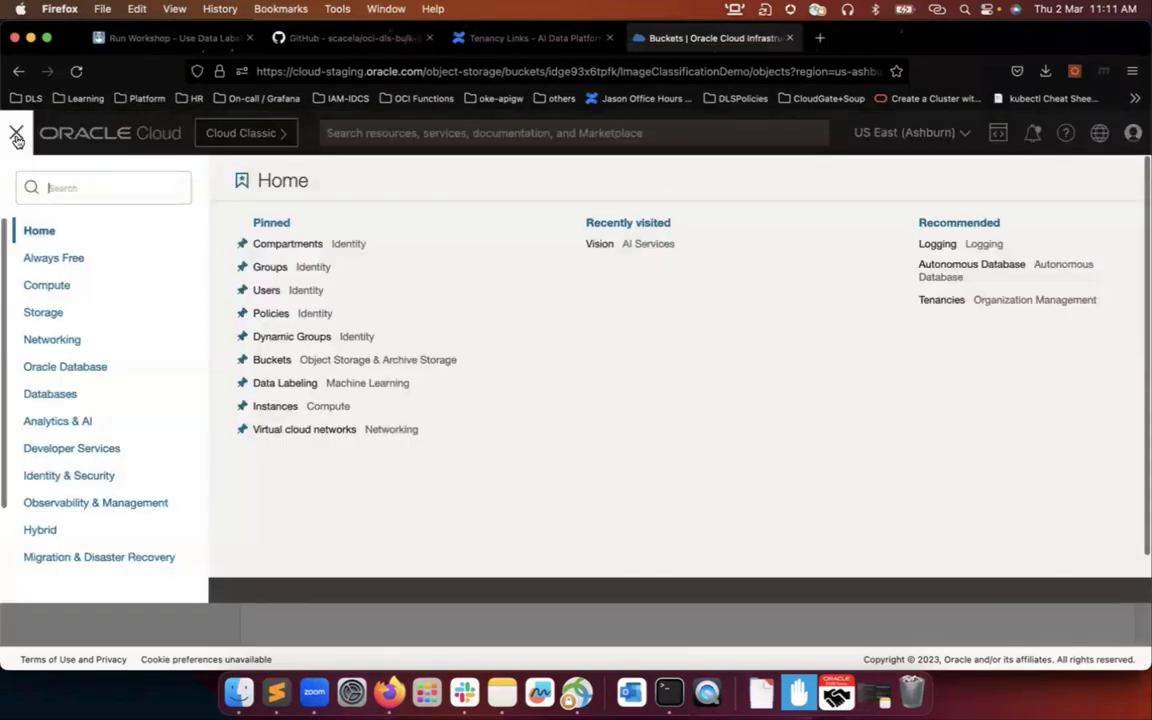
left_click(81, 425)
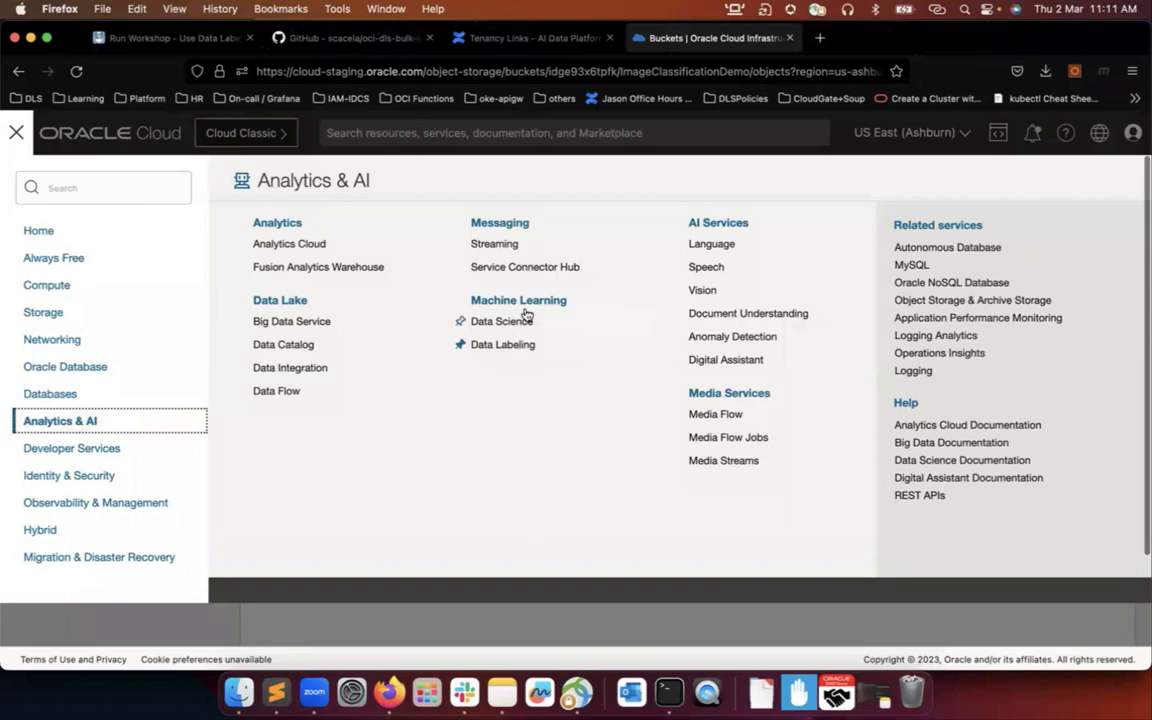
left_click(520, 346)
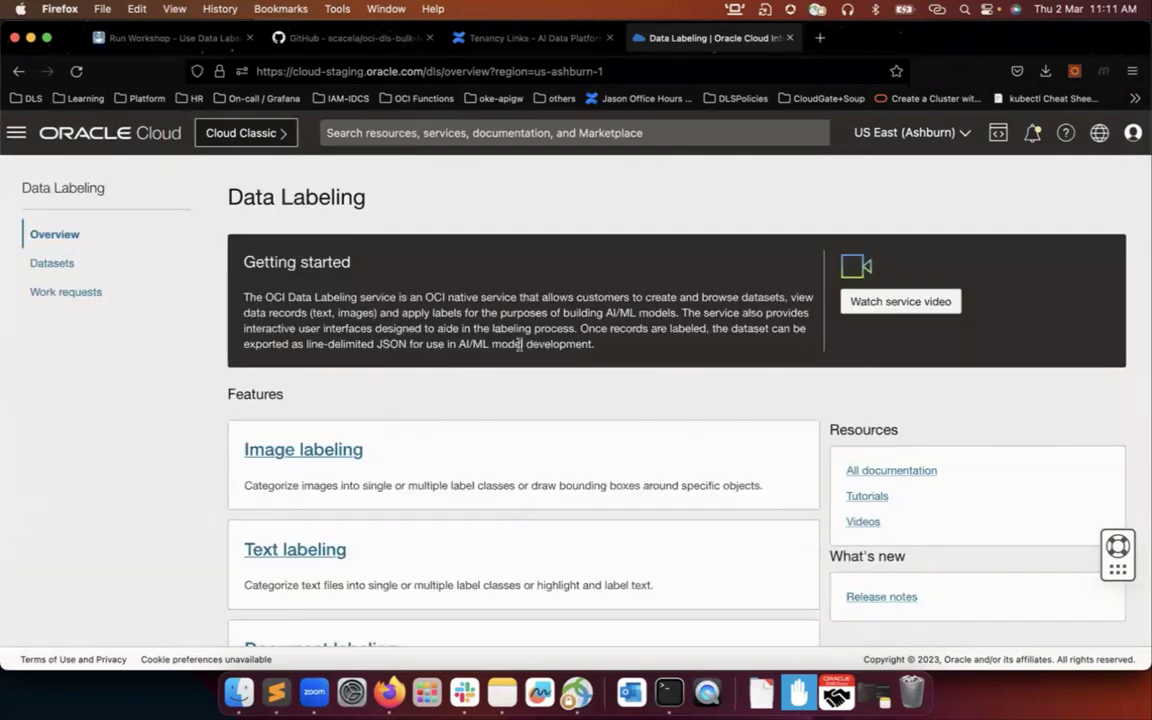
left_click(68, 266)
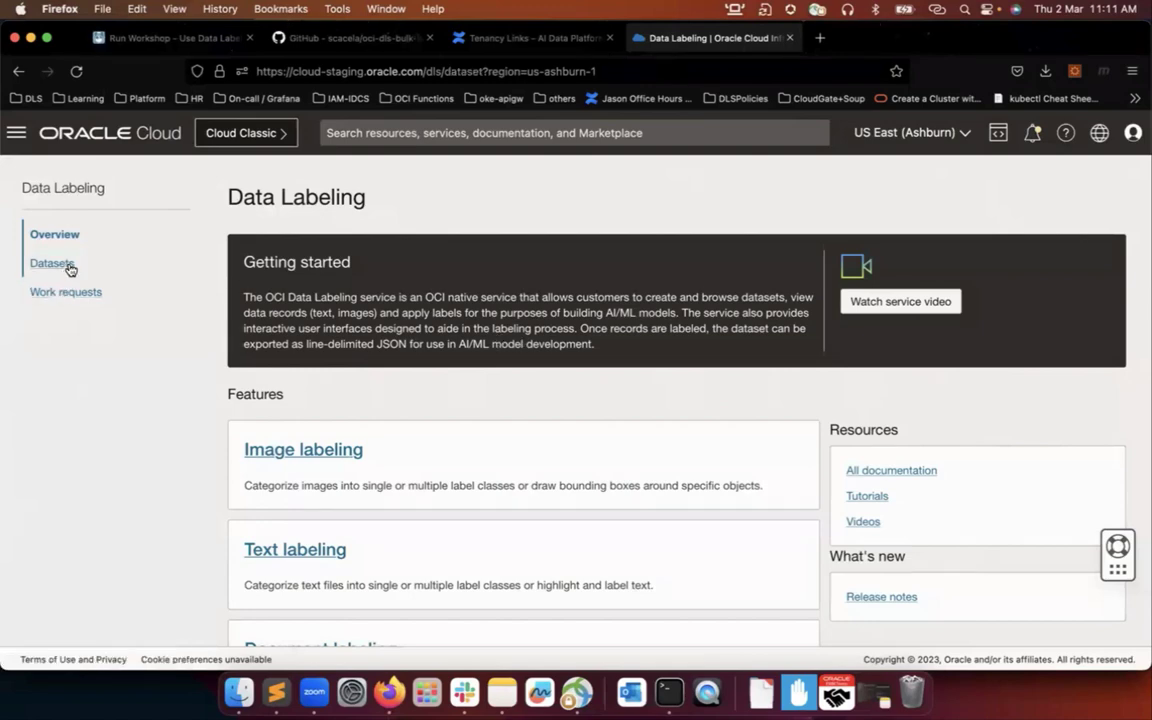
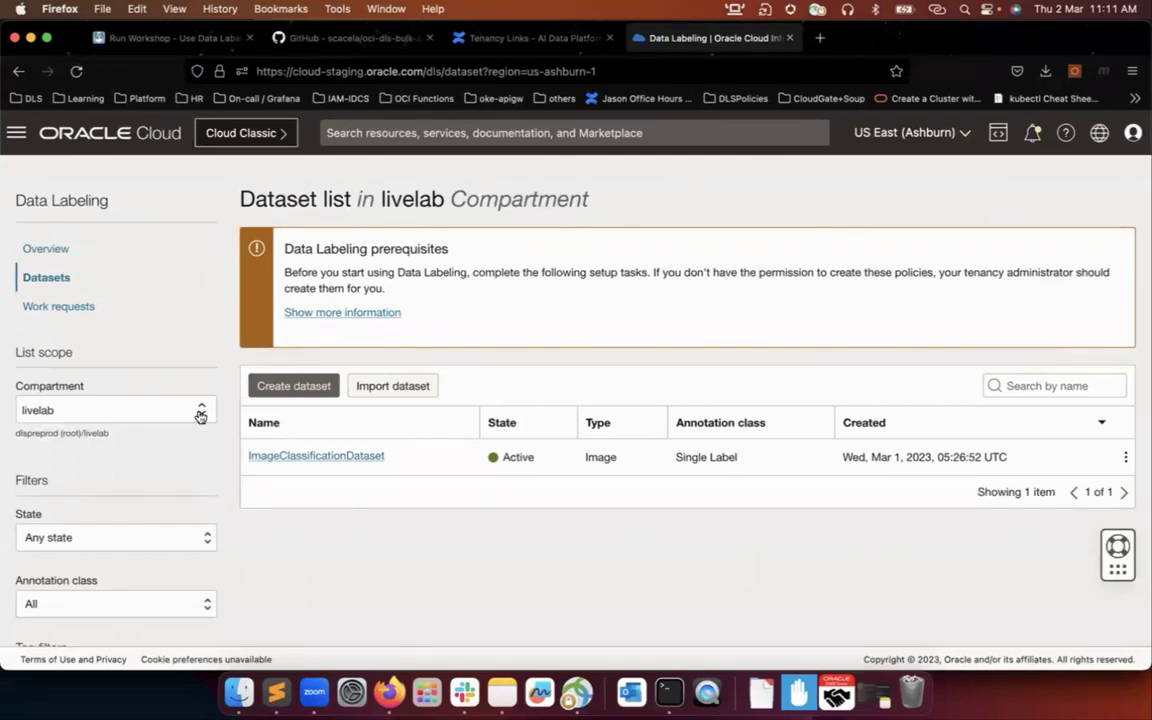
Start creating a dataset and name it ImageClassificationDemoDataset, copying the name from the commands file in Sublime Text
left_click(300, 386)
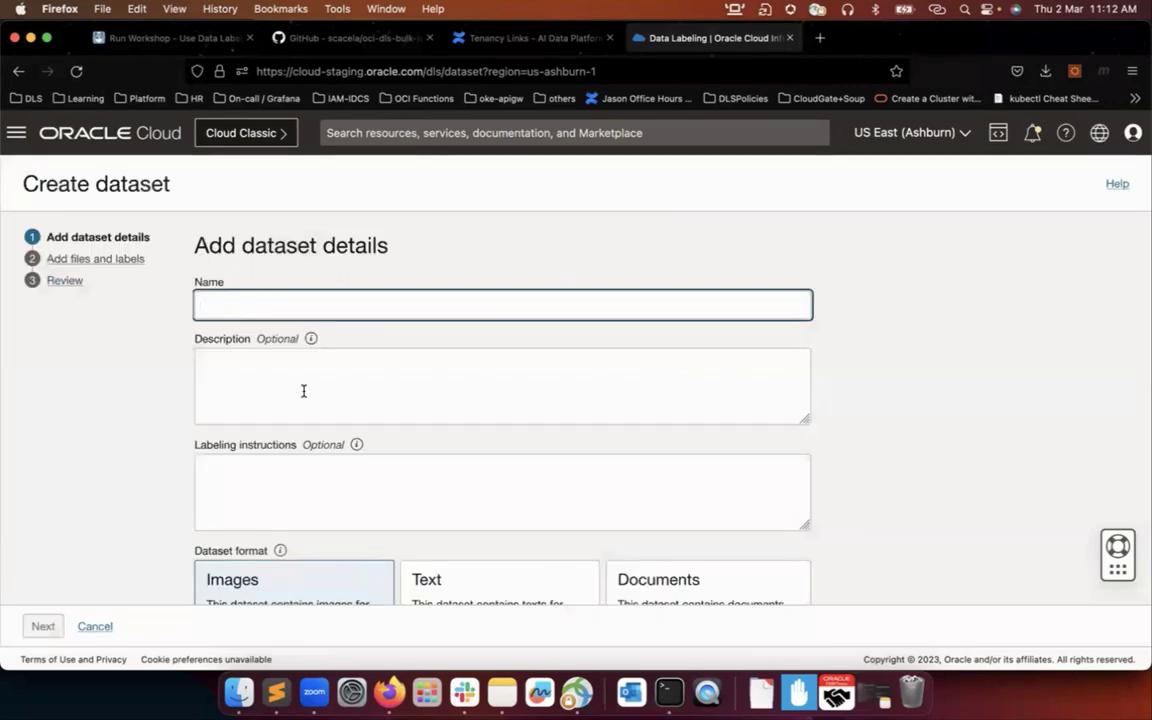
left_click(257, 687)
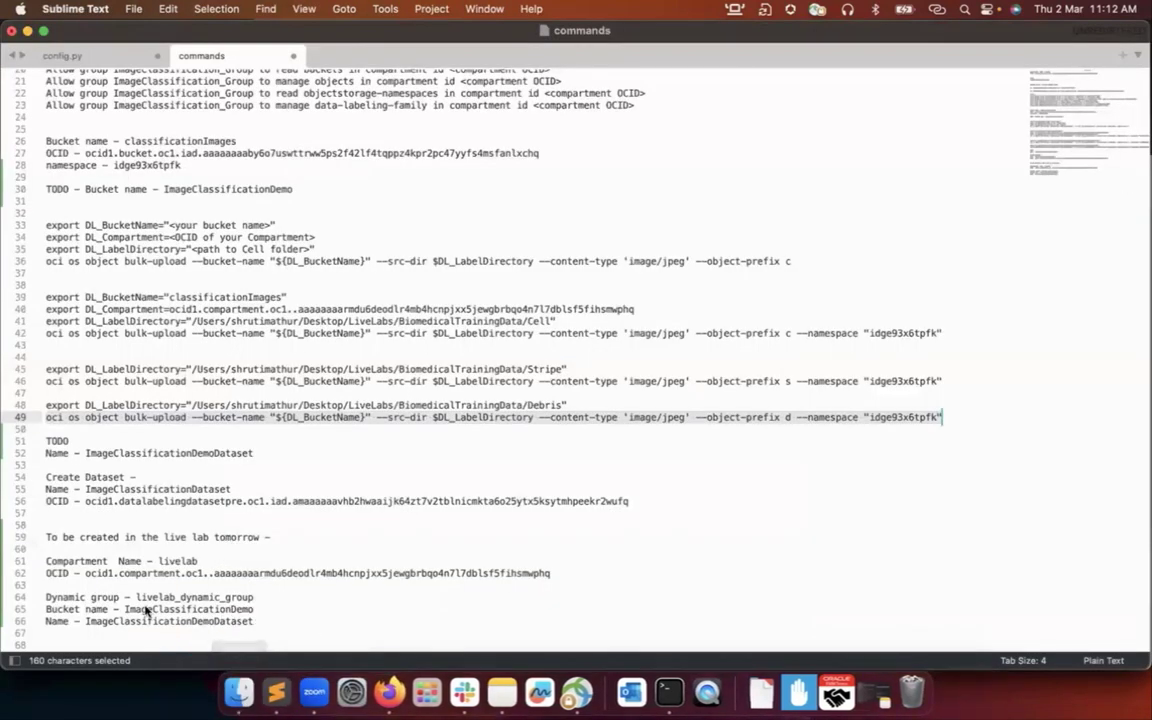
double_click(149, 622)
key("ctrl+c")
key("super+Tab")
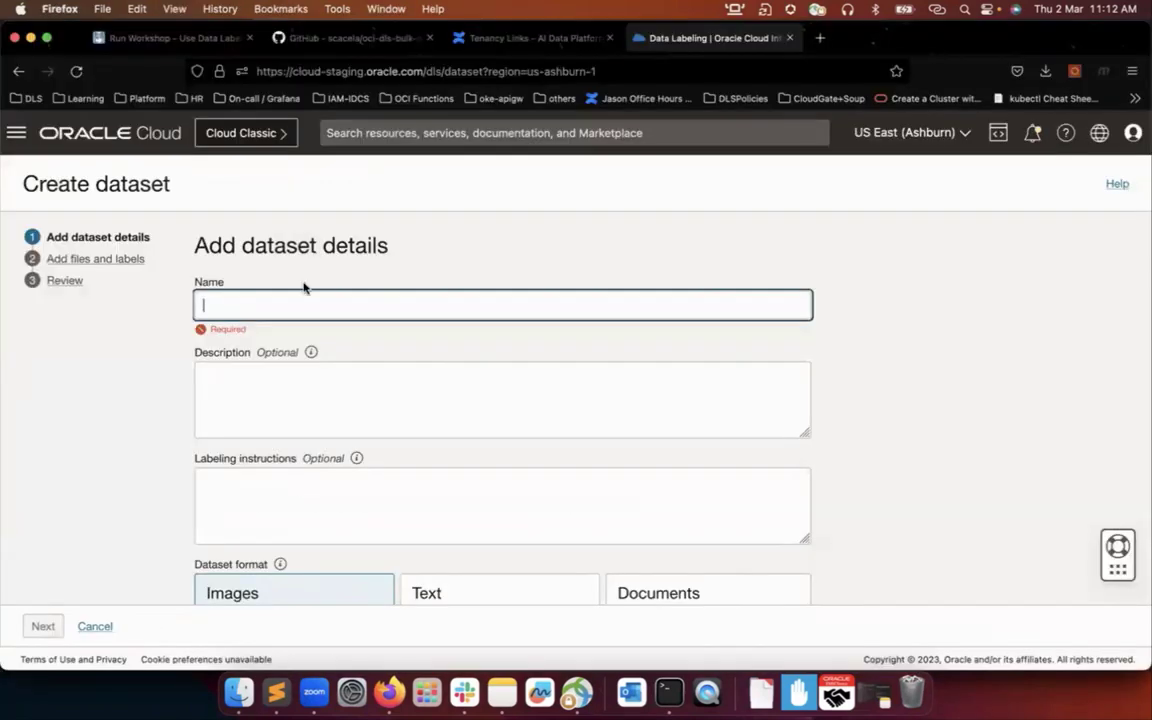
key("super+v")
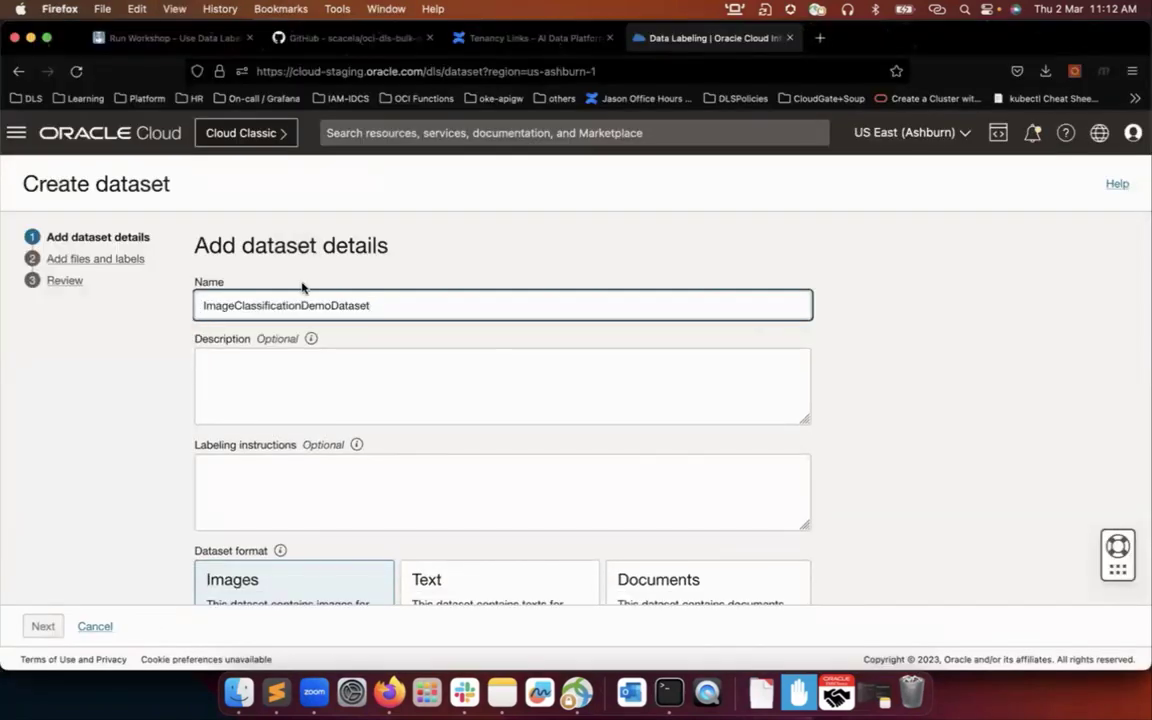
Enter the dataset description "Image classification demo dataset for live lab"
left_click(270, 387)
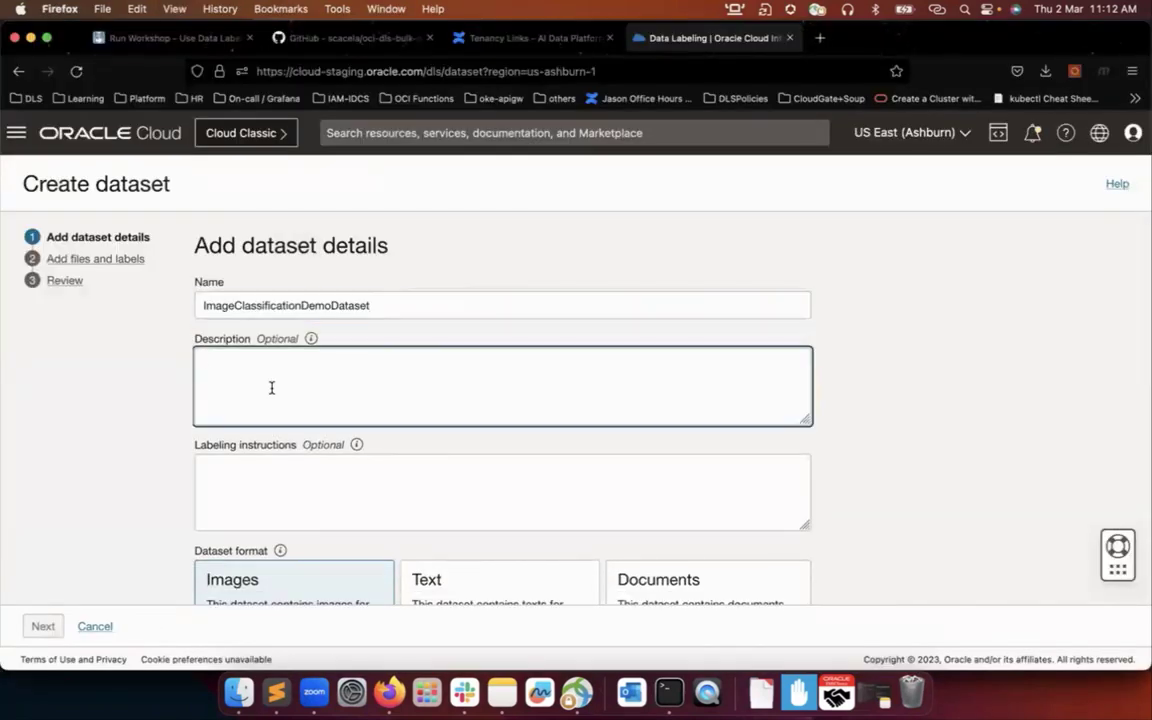
type("Im")
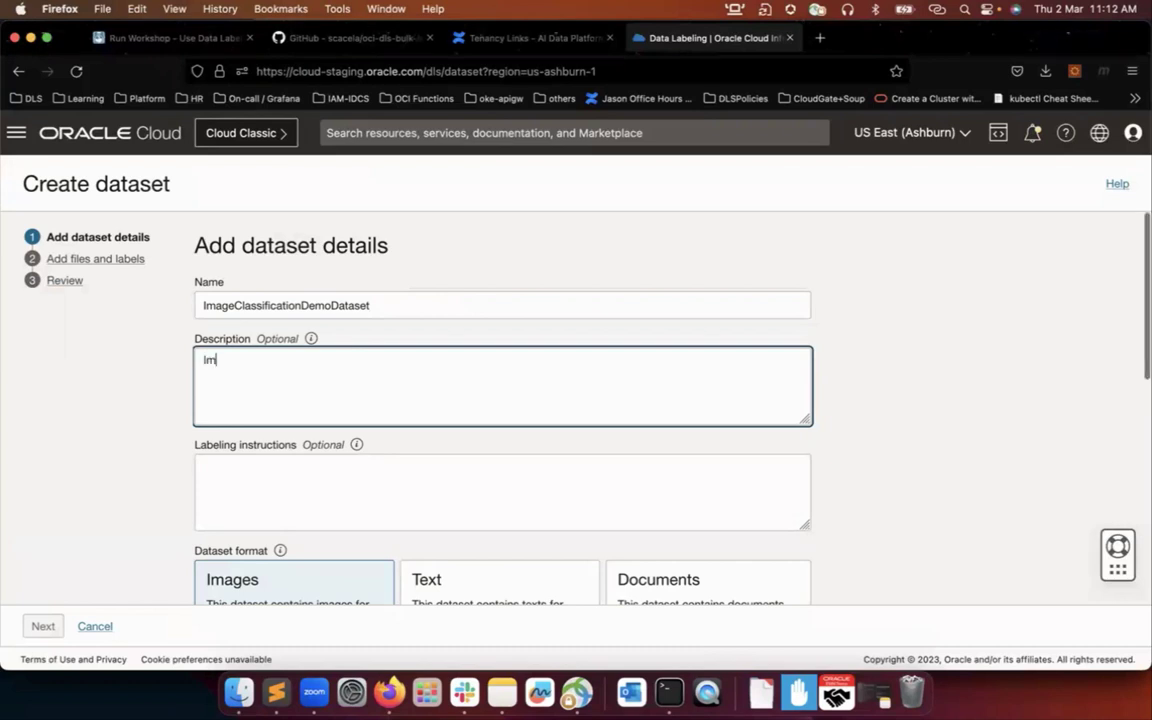
type("age classification demo")
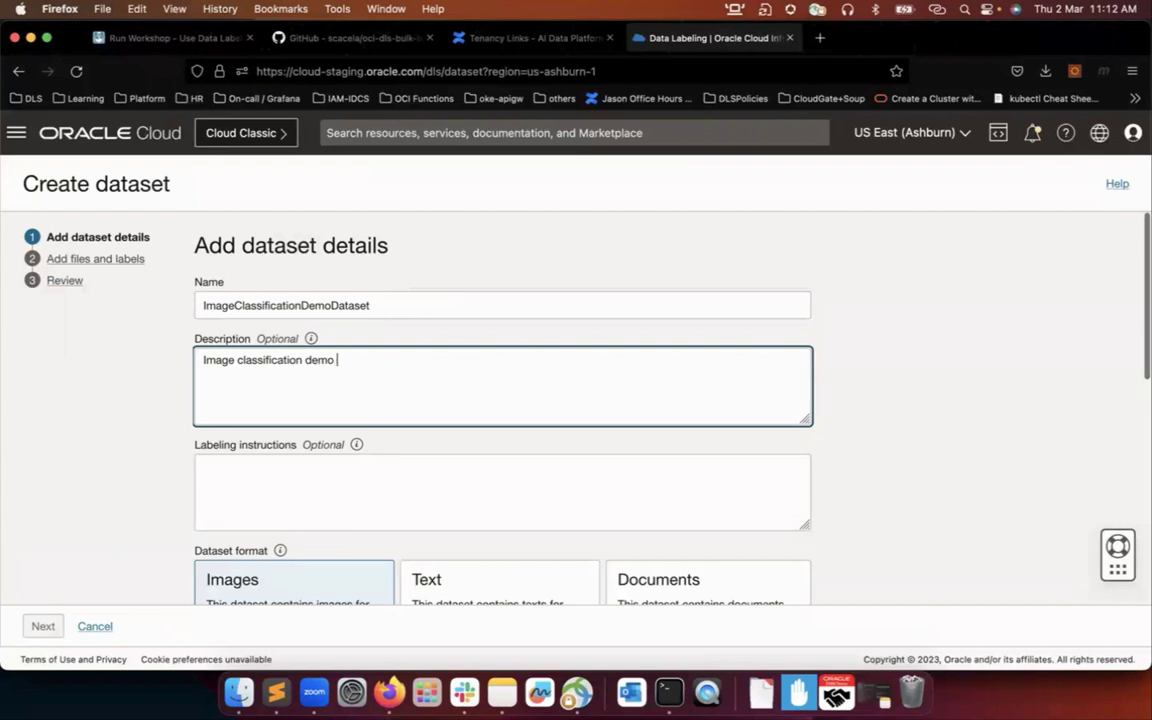
type(" dataset for live lab")
scroll(600, 400, "down", 2)
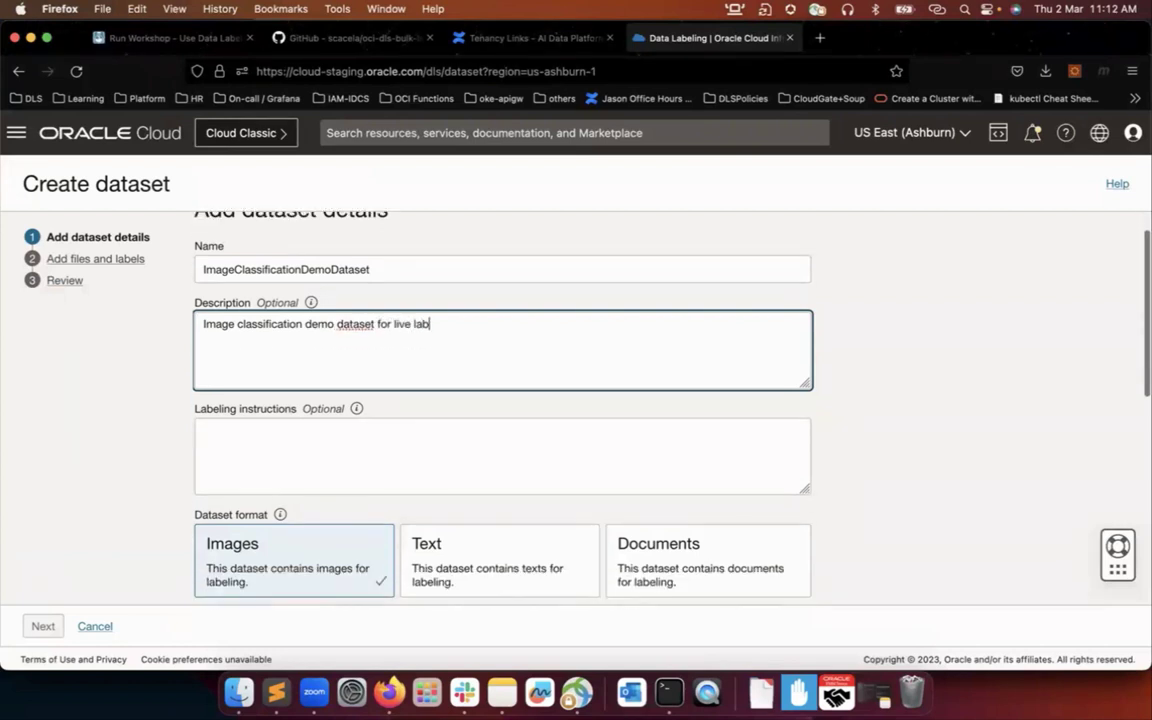
Set the annotation class of the image dataset to Single Label and continue to adding files and labels
left_click(229, 433)
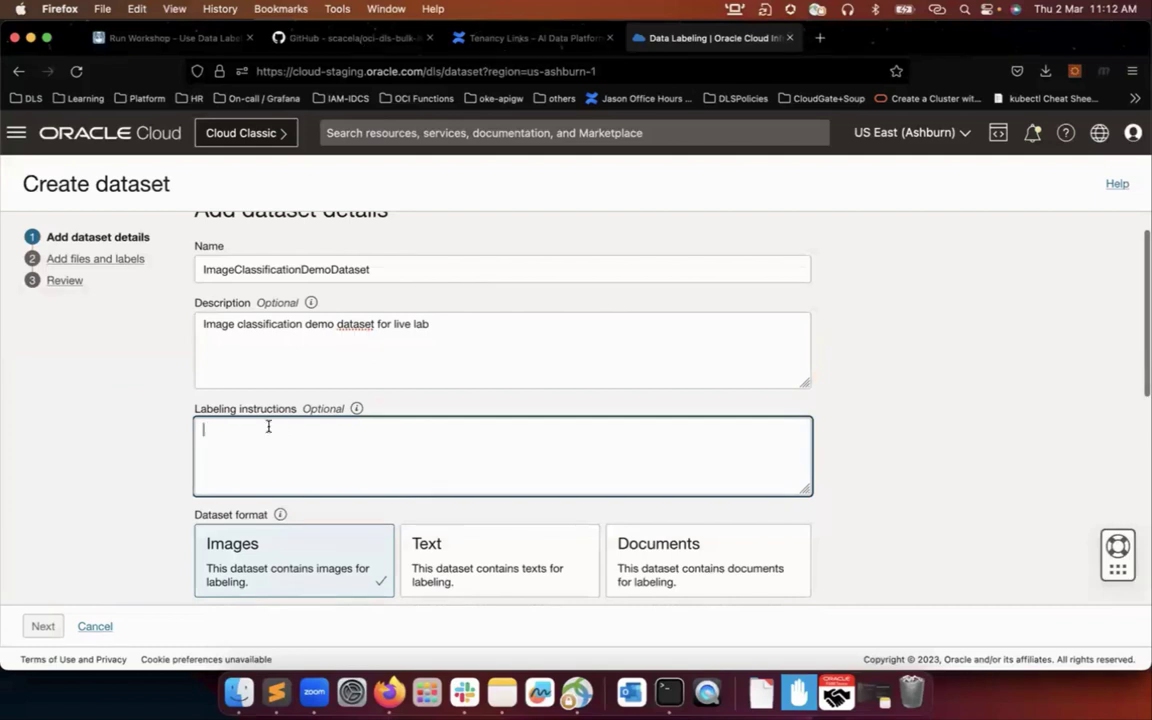
scroll(268, 427, "down", 1)
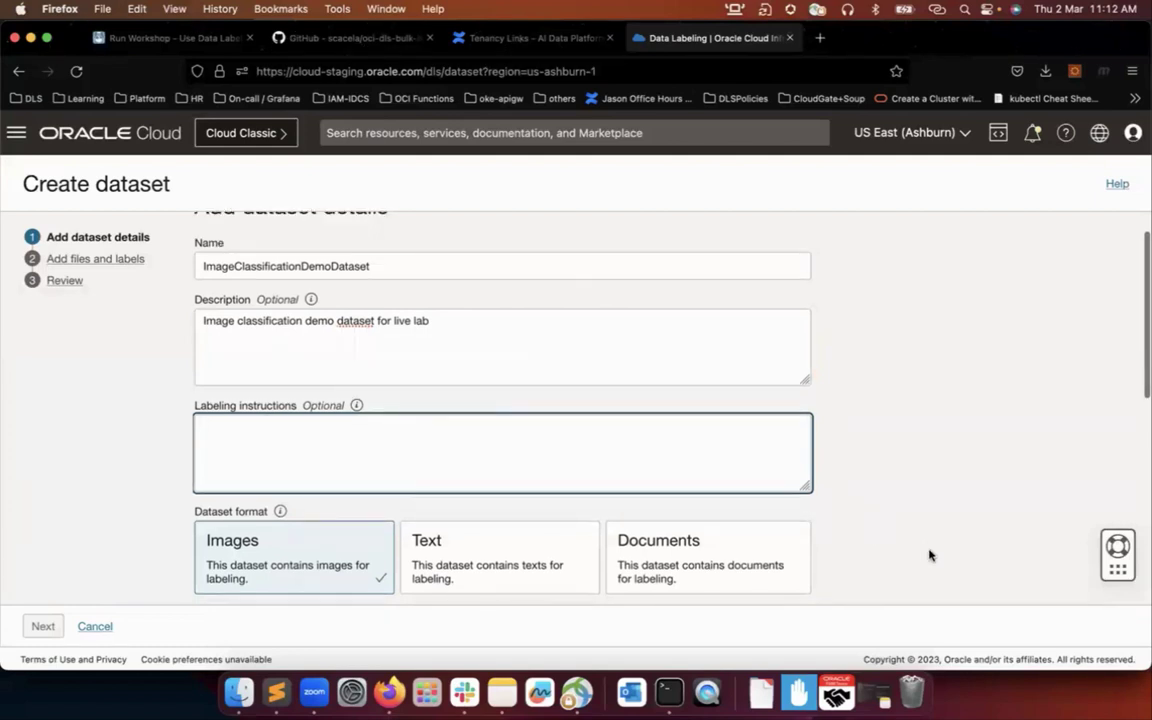
scroll(940, 470, "down", 1)
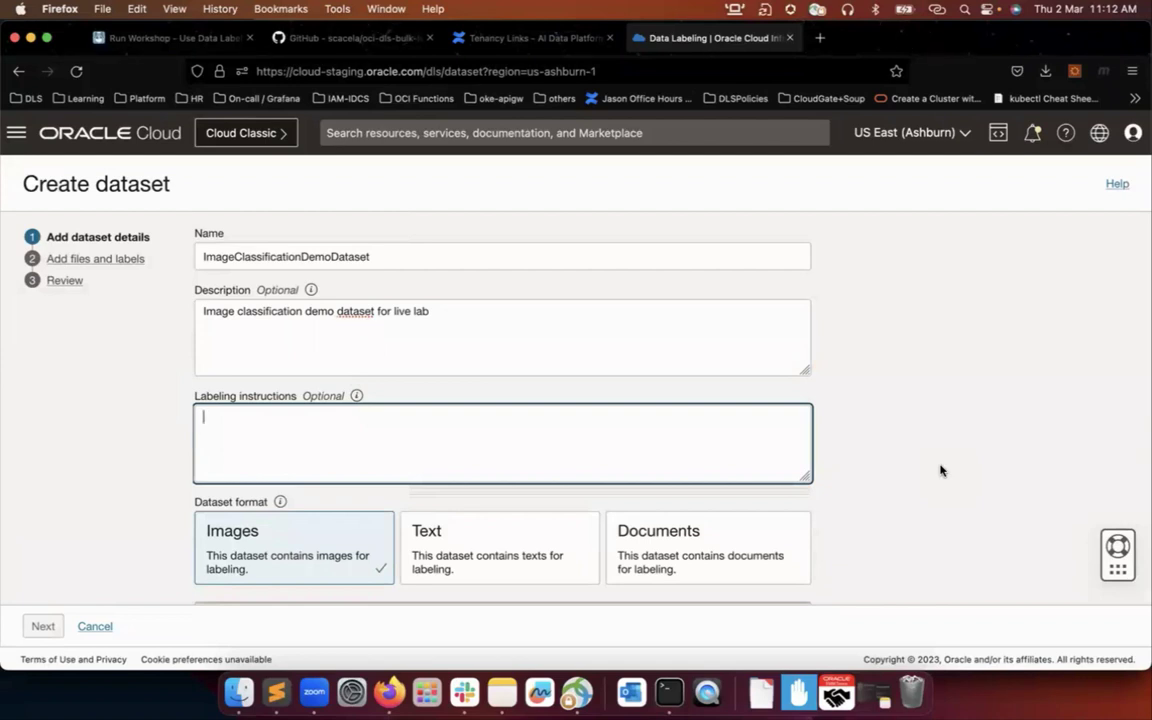
scroll(940, 470, "down", 2)
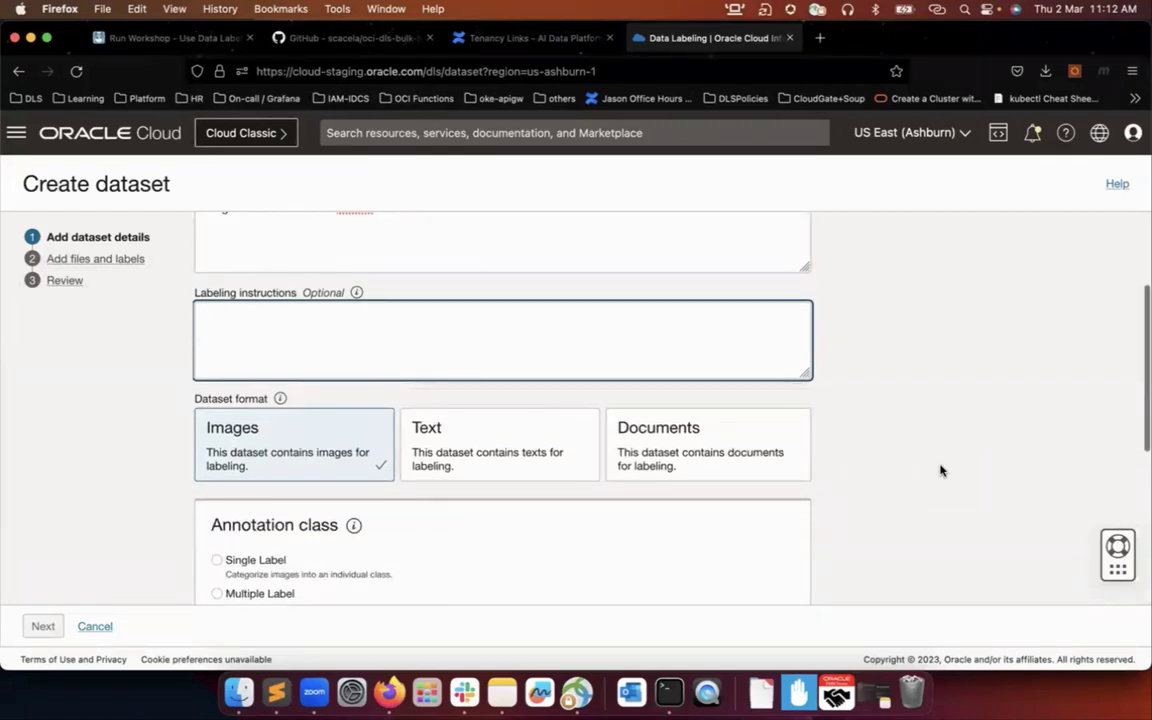
scroll(940, 470, "down", 1)
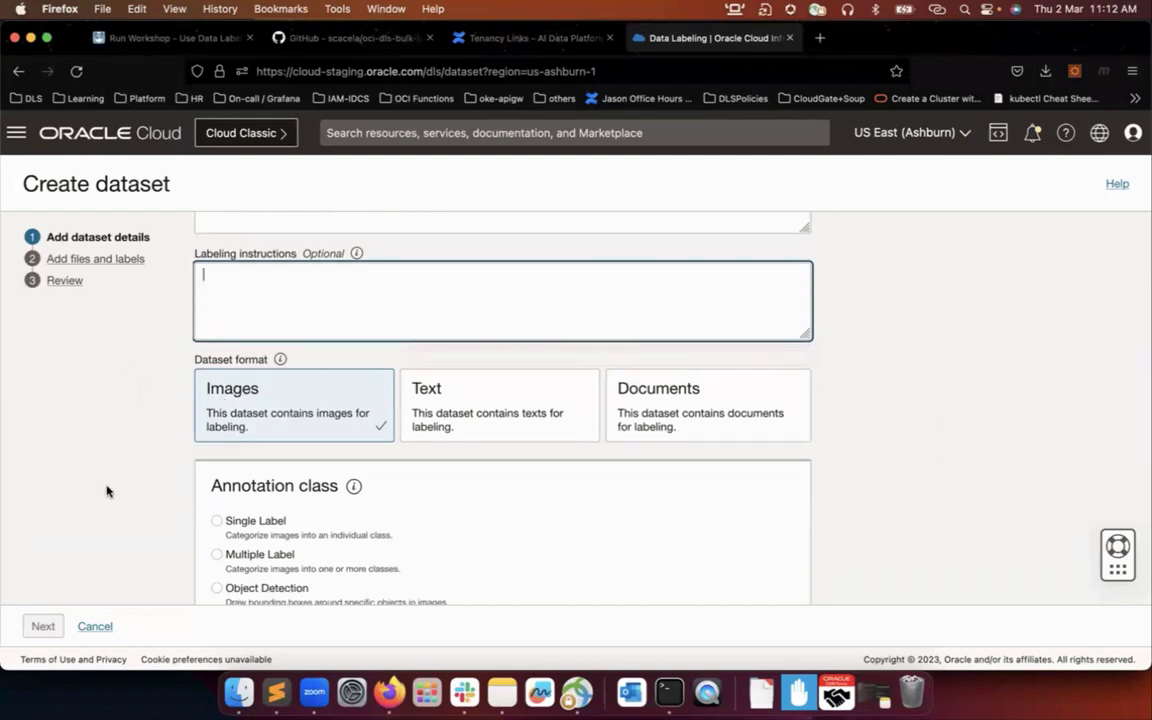
left_click(218, 526)
scroll(949, 540, "down", 3)
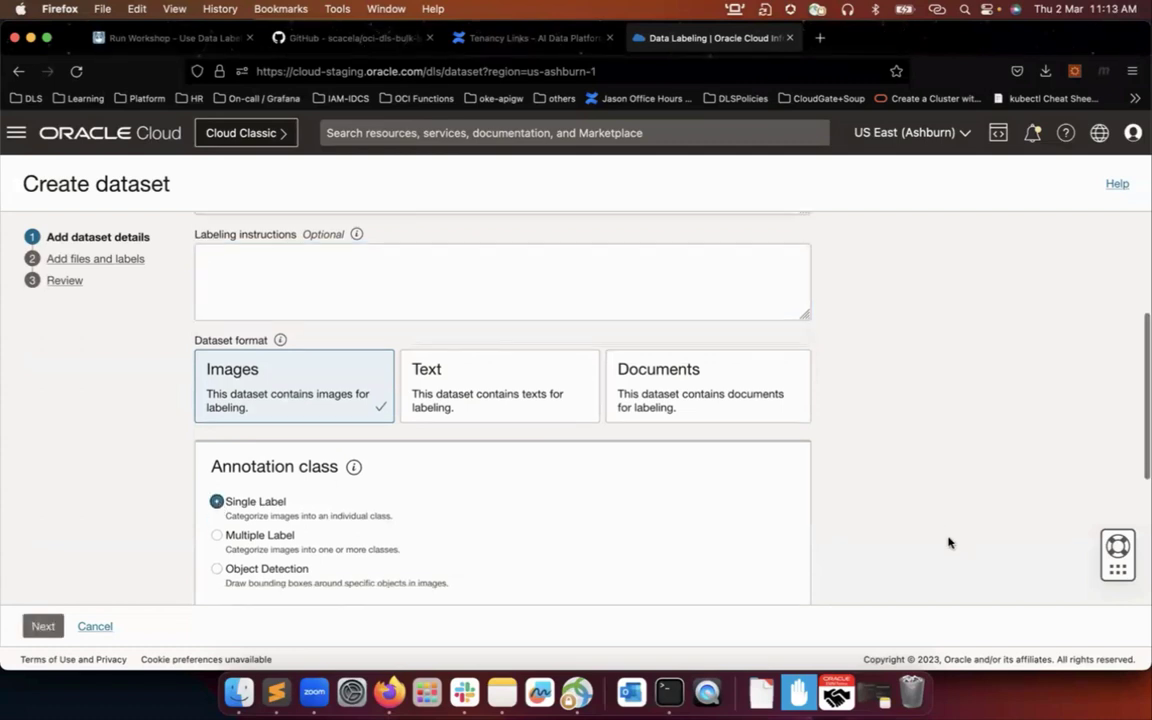
scroll(949, 543, "down", 3)
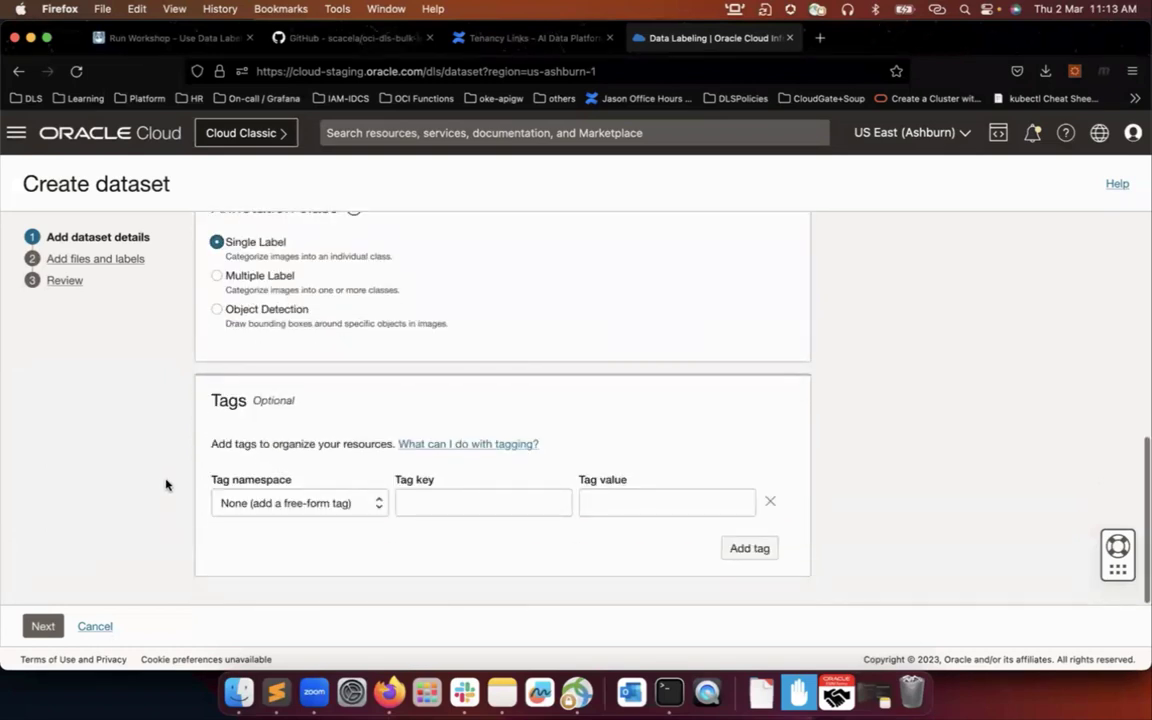
left_click(43, 627)
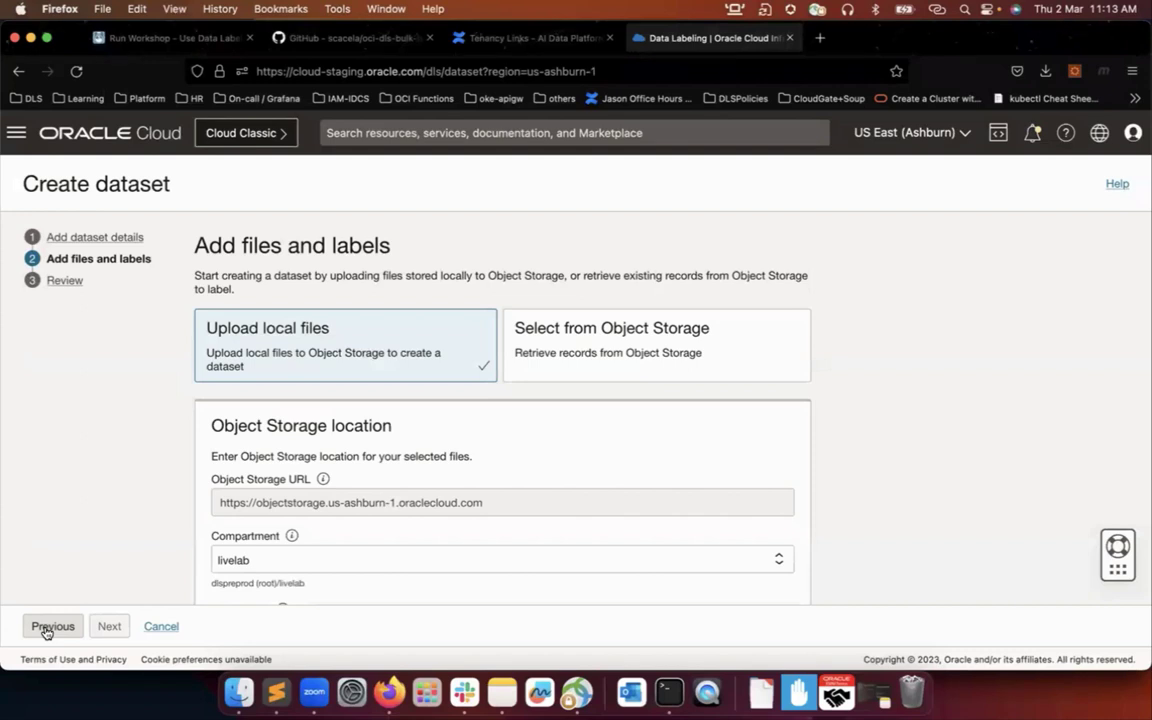
Choose to retrieve the records from Object Storage and select livelab as the compartment of the storage location
scroll(818, 437, "down", 1)
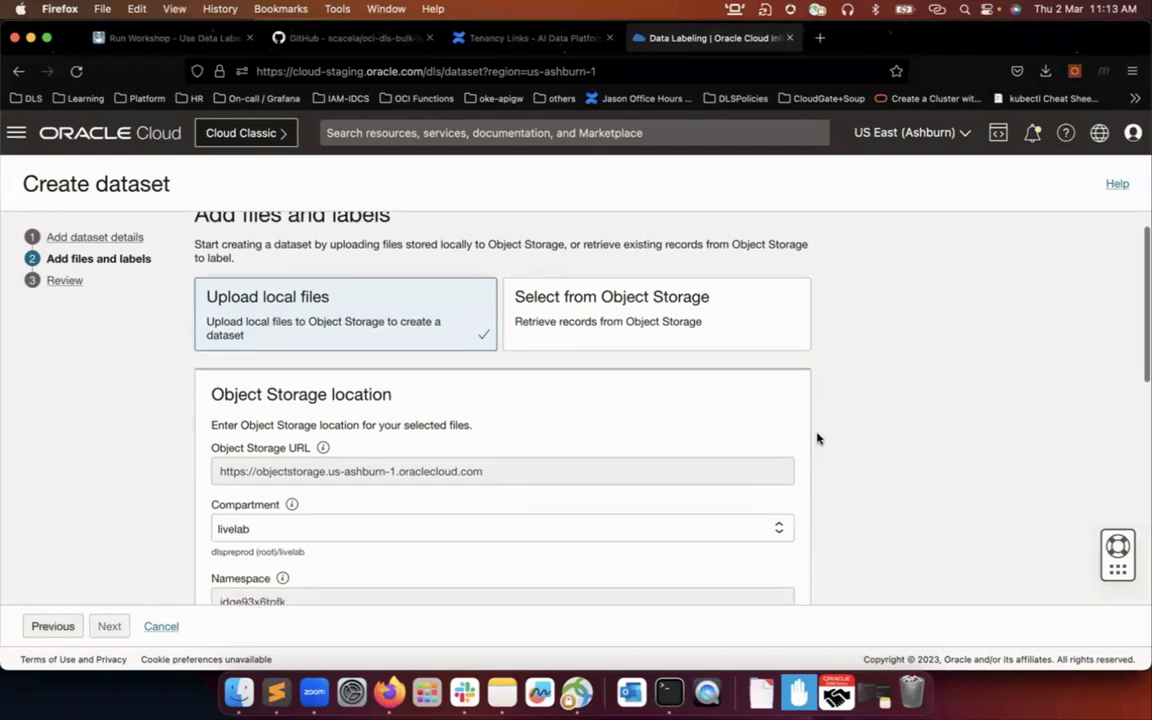
left_click(769, 319)
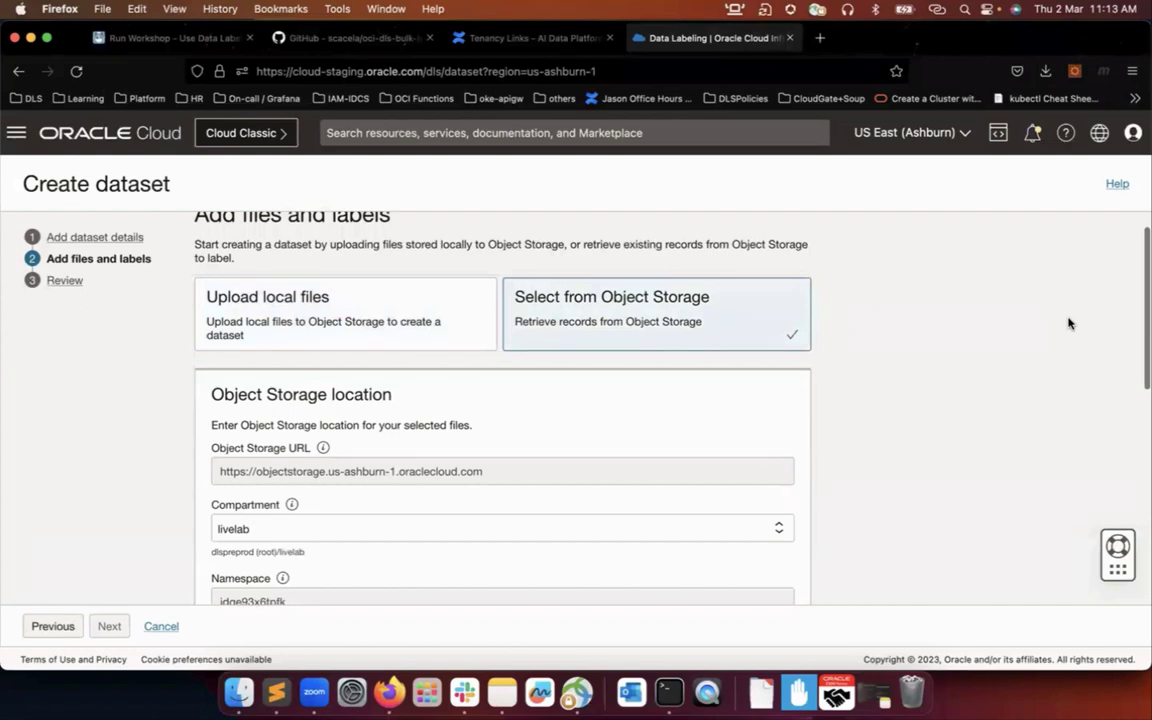
scroll(1068, 323, "down", 1)
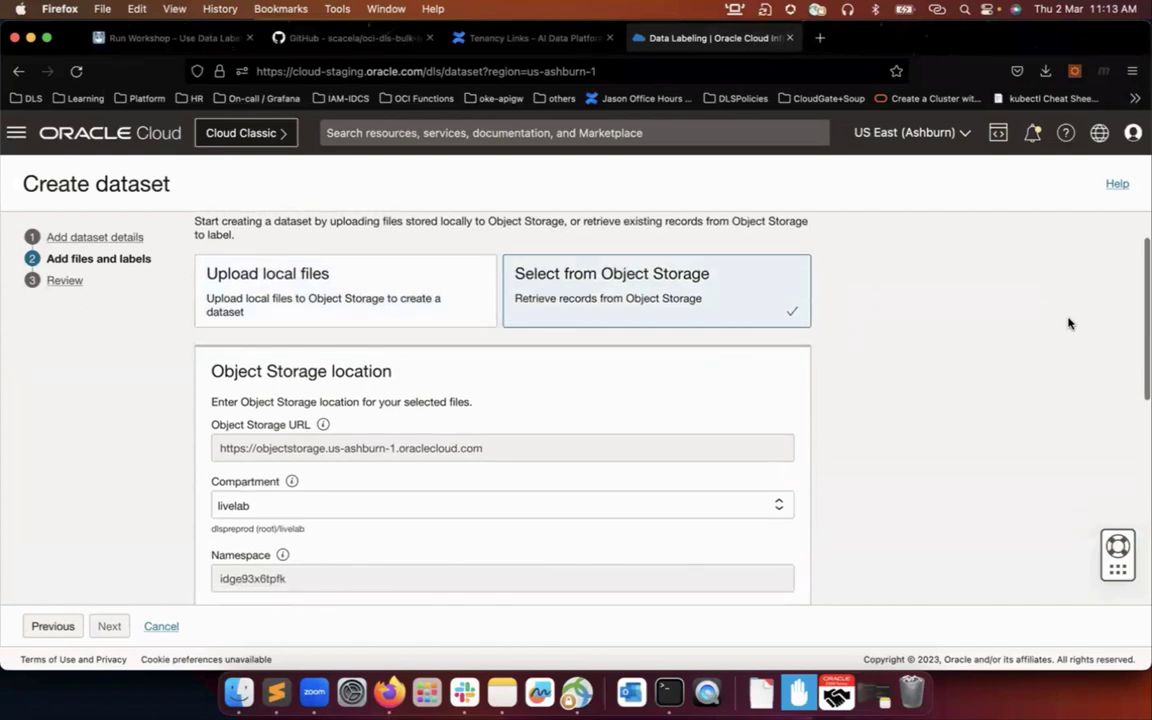
scroll(1068, 323, "down", 5)
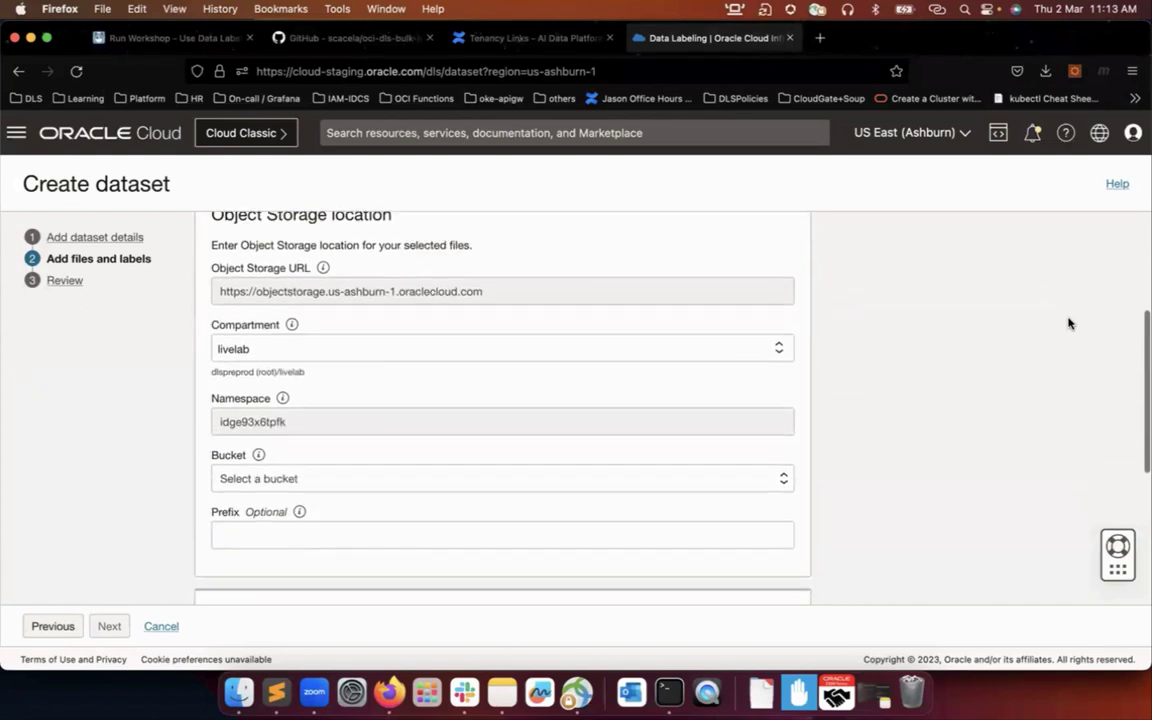
left_click(360, 358)
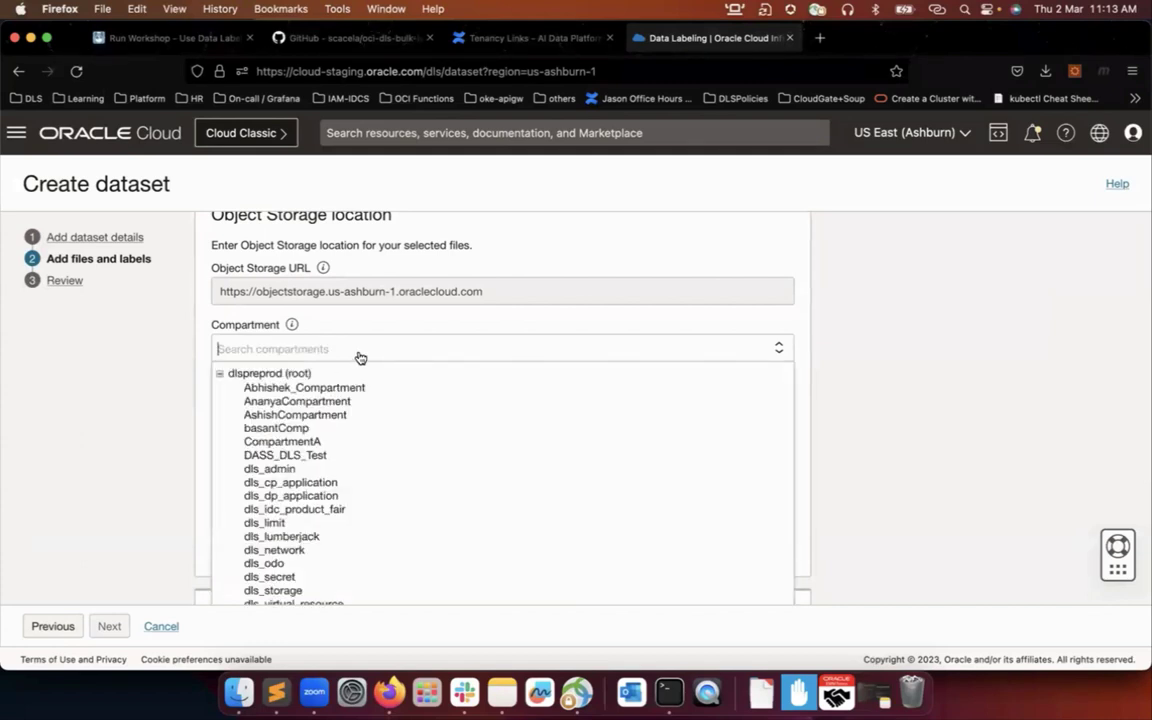
type("livela")
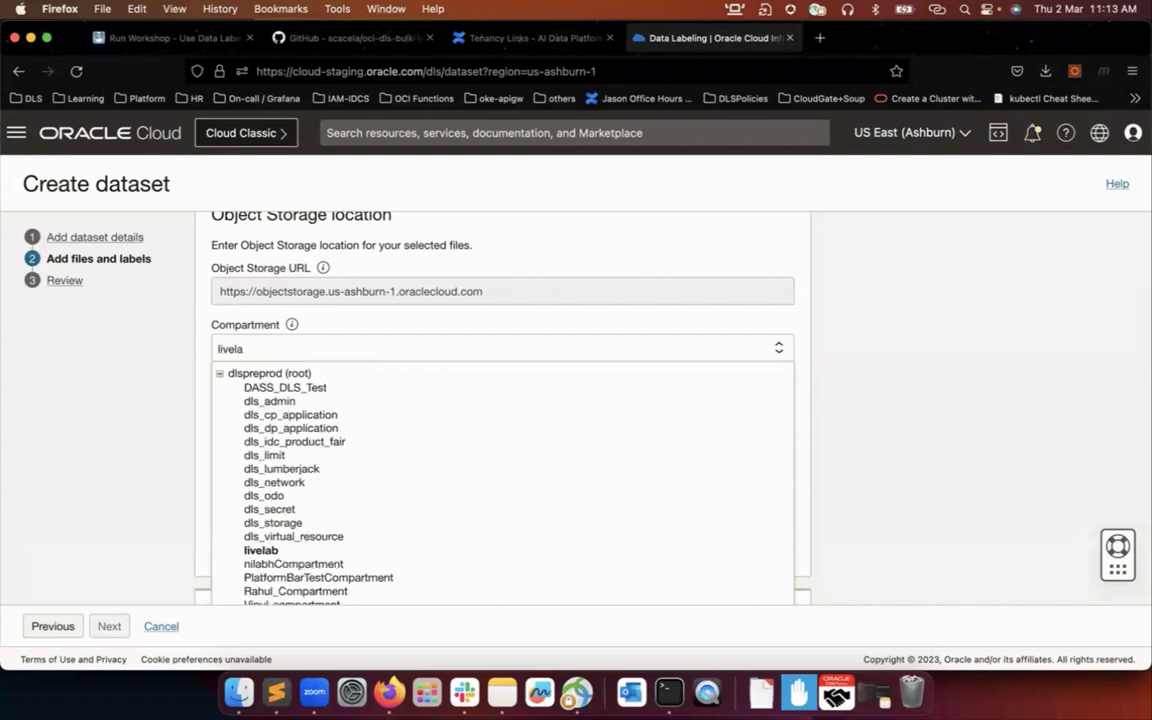
type("b")
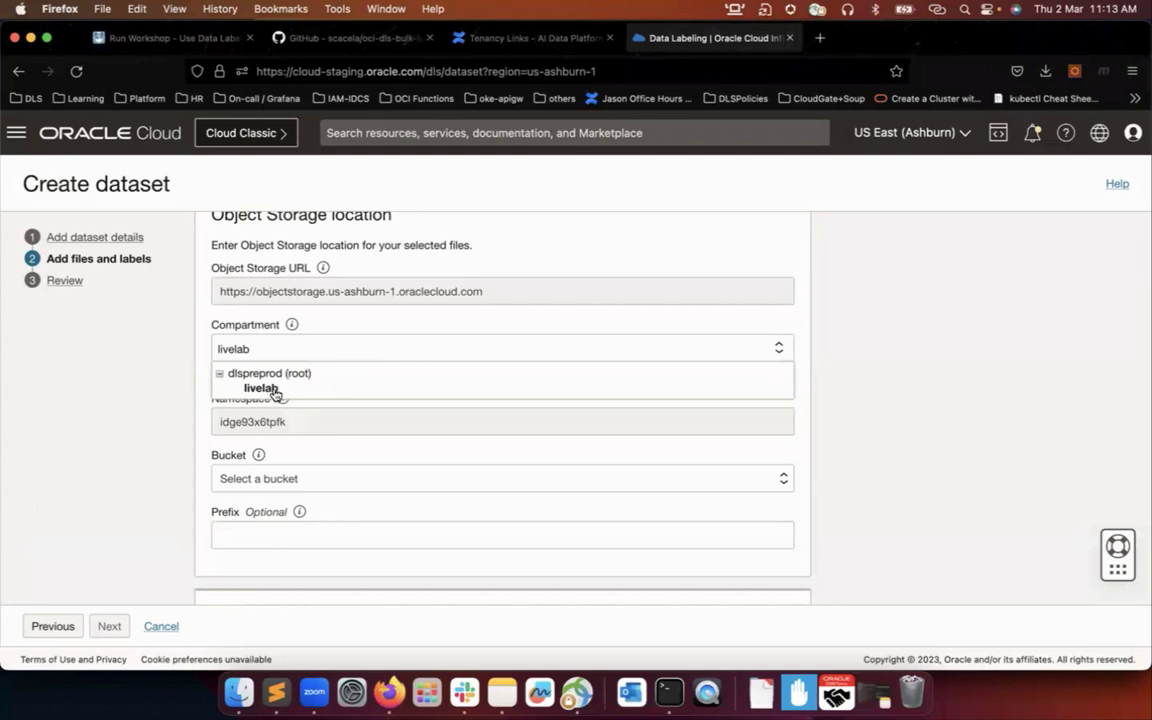
left_click(274, 390)
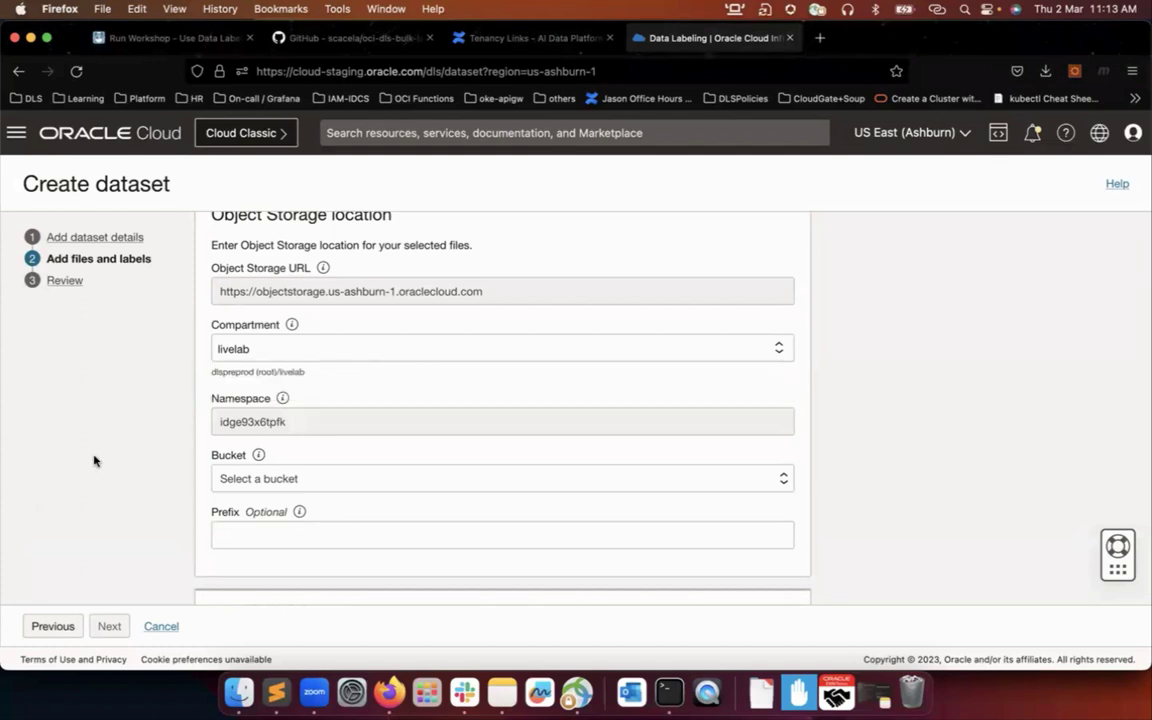
Open the bucket choices for the Object Storage location
scroll(265, 425, "down", 2)
left_click(268, 419)
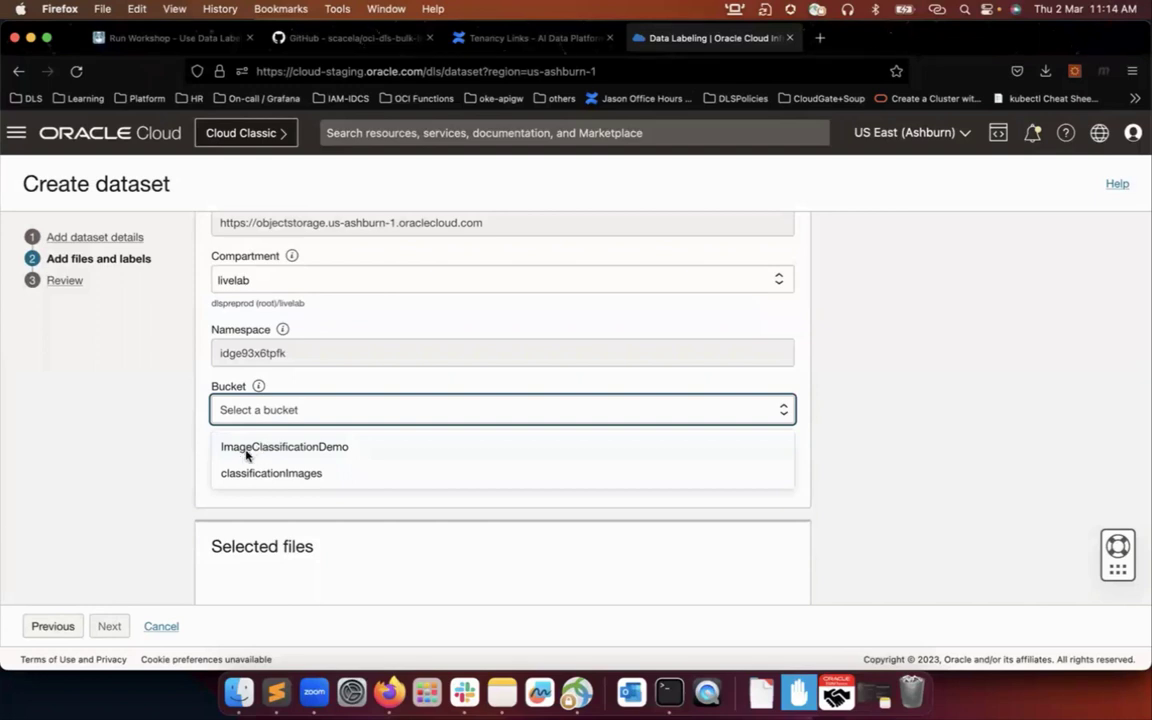
Select the ImageClassificationDemo bucket as the dataset's source and look over the selected image files
left_click(246, 456)
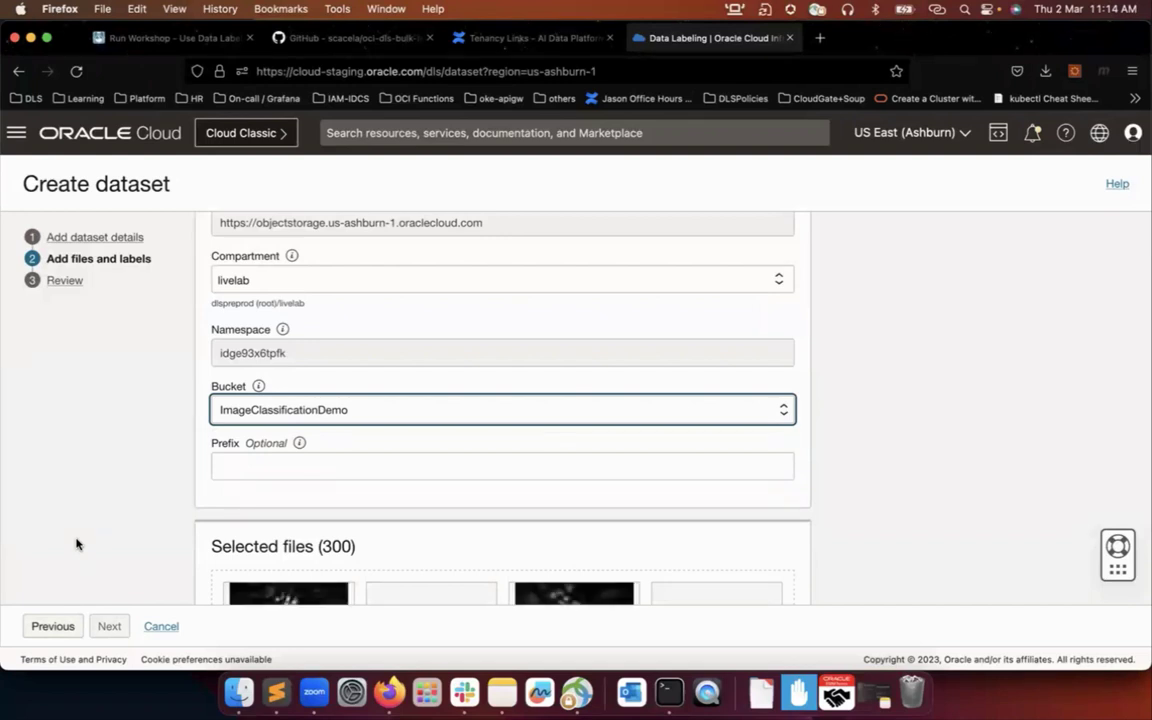
scroll(1078, 491, "down", 2)
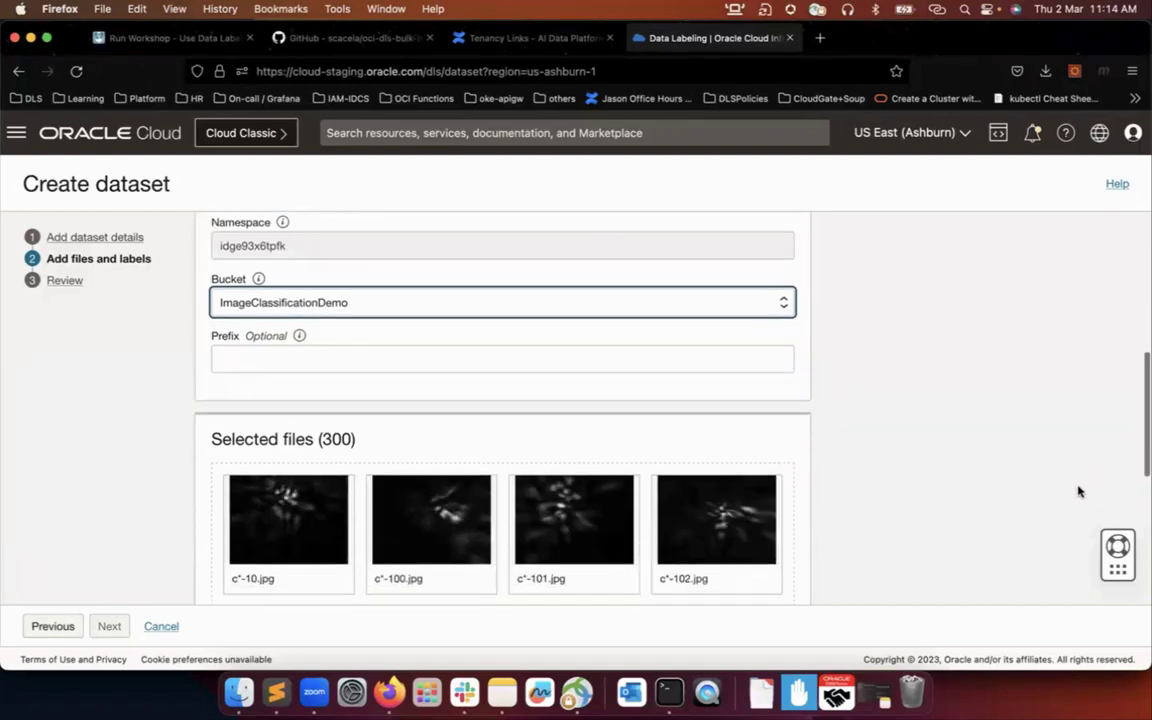
scroll(1078, 491, "down", 1)
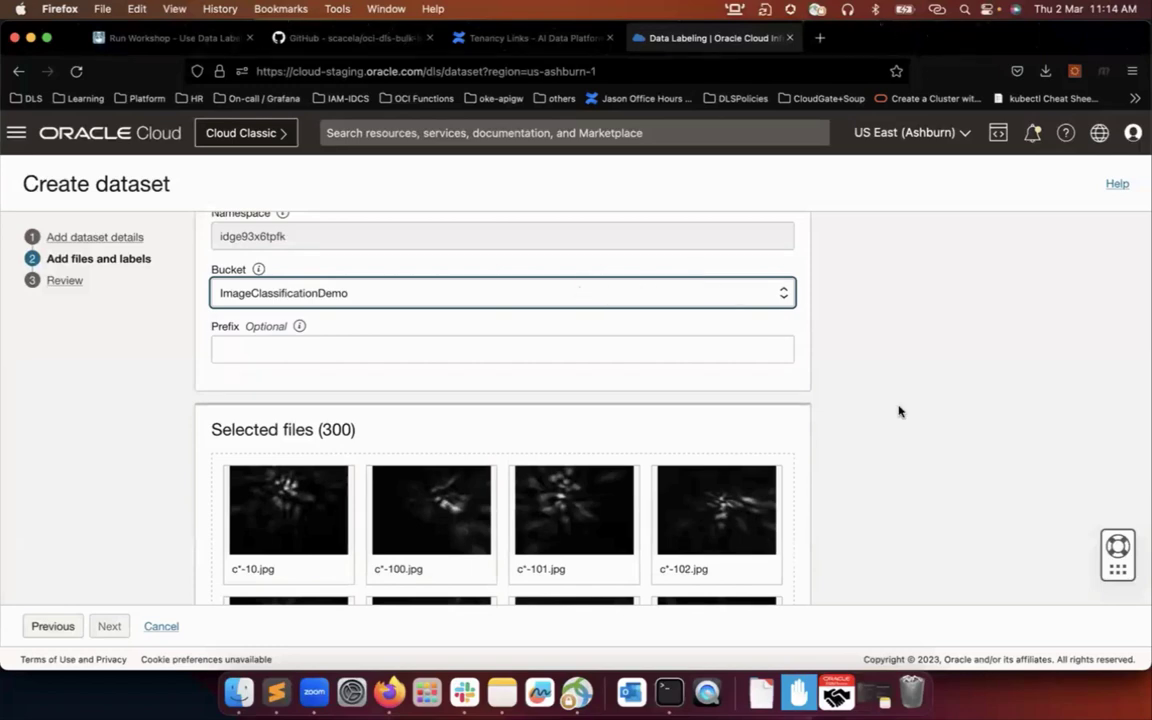
scroll(924, 438, "down", 2)
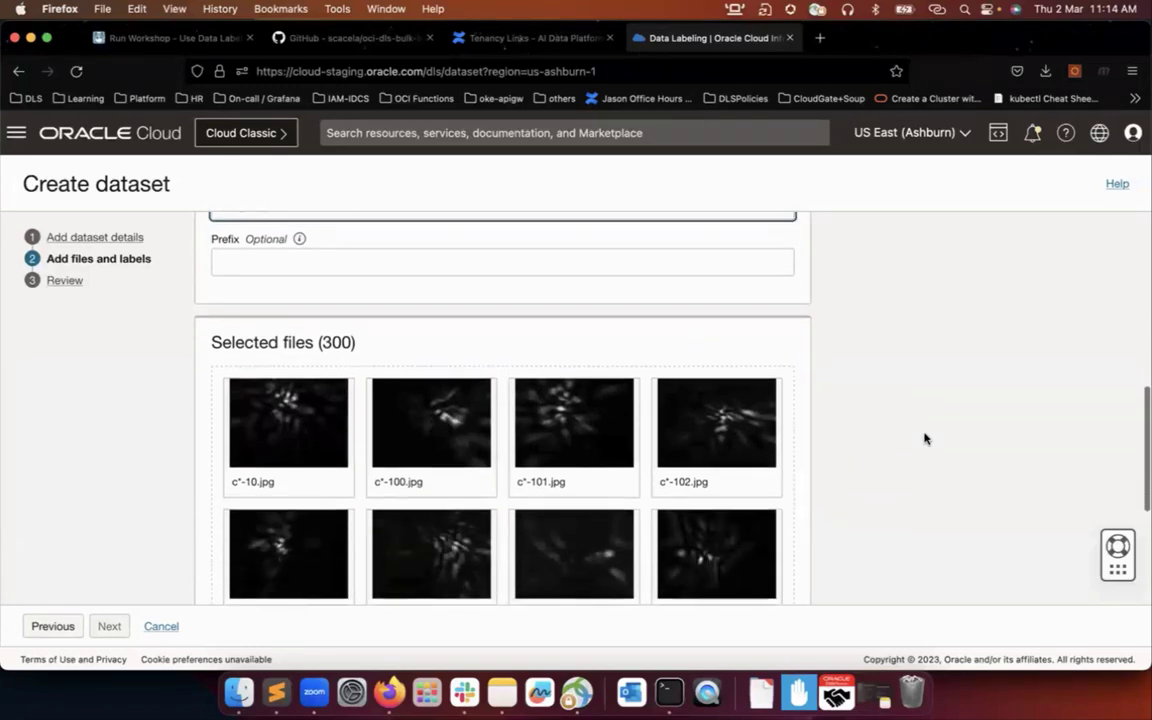
scroll(924, 438, "down", 1)
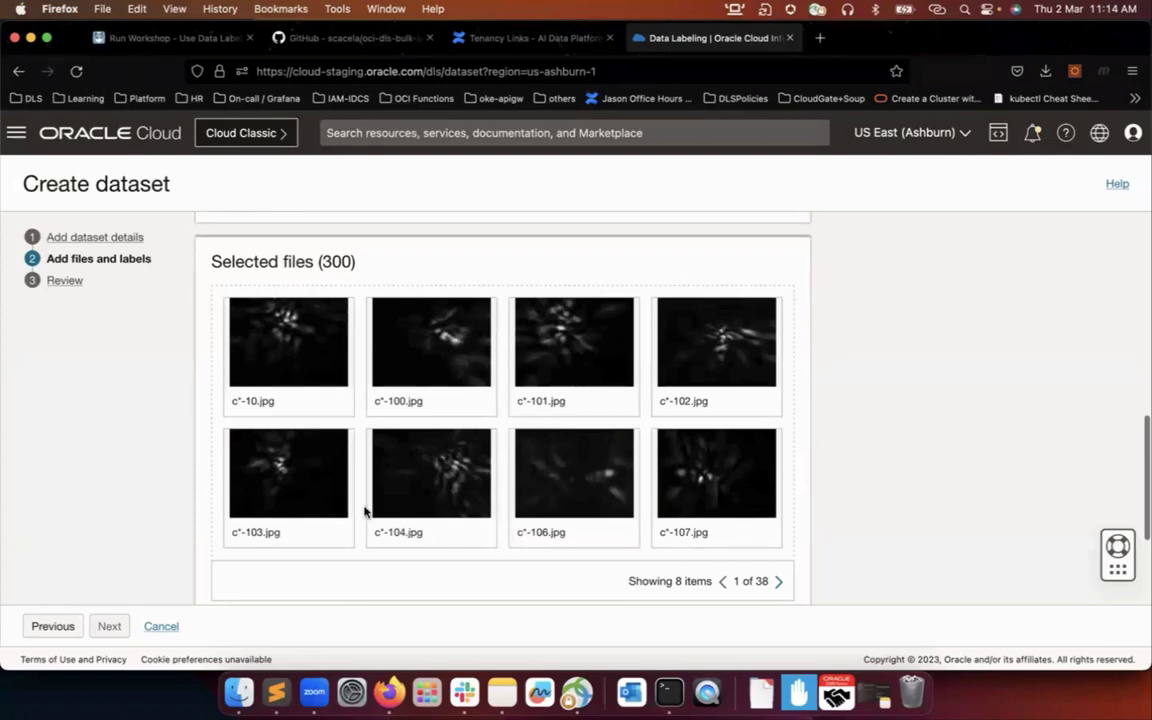
scroll(862, 511, "down", 1)
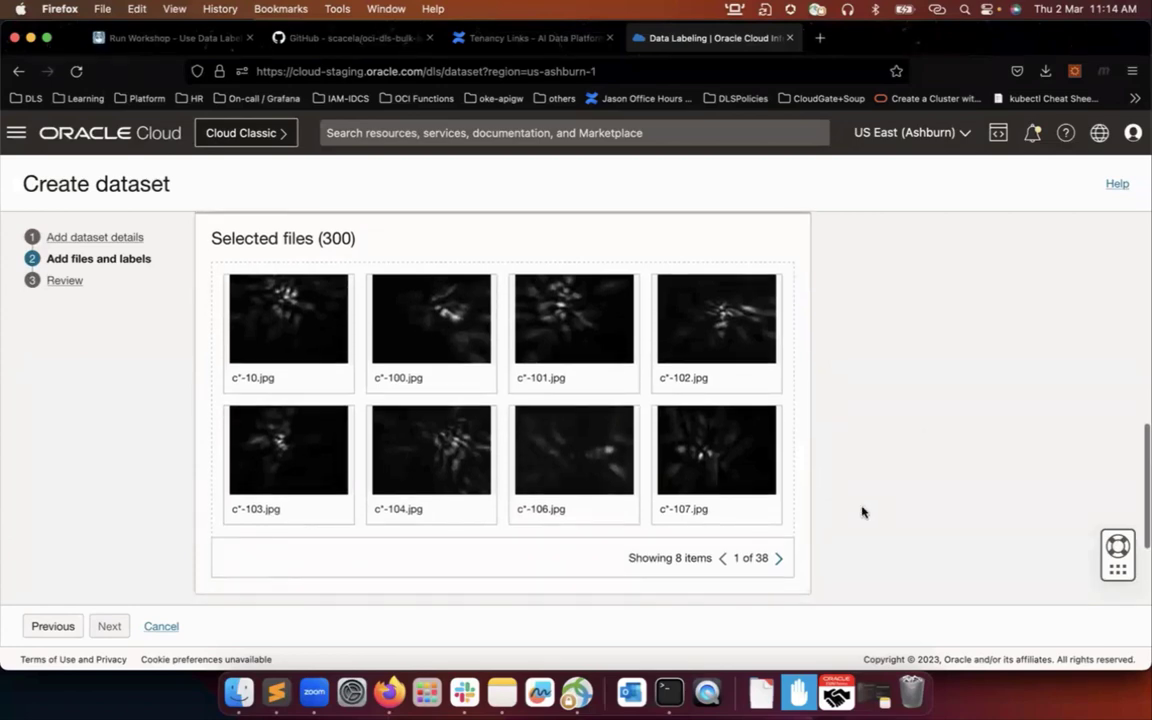
scroll(862, 511, "down", 1)
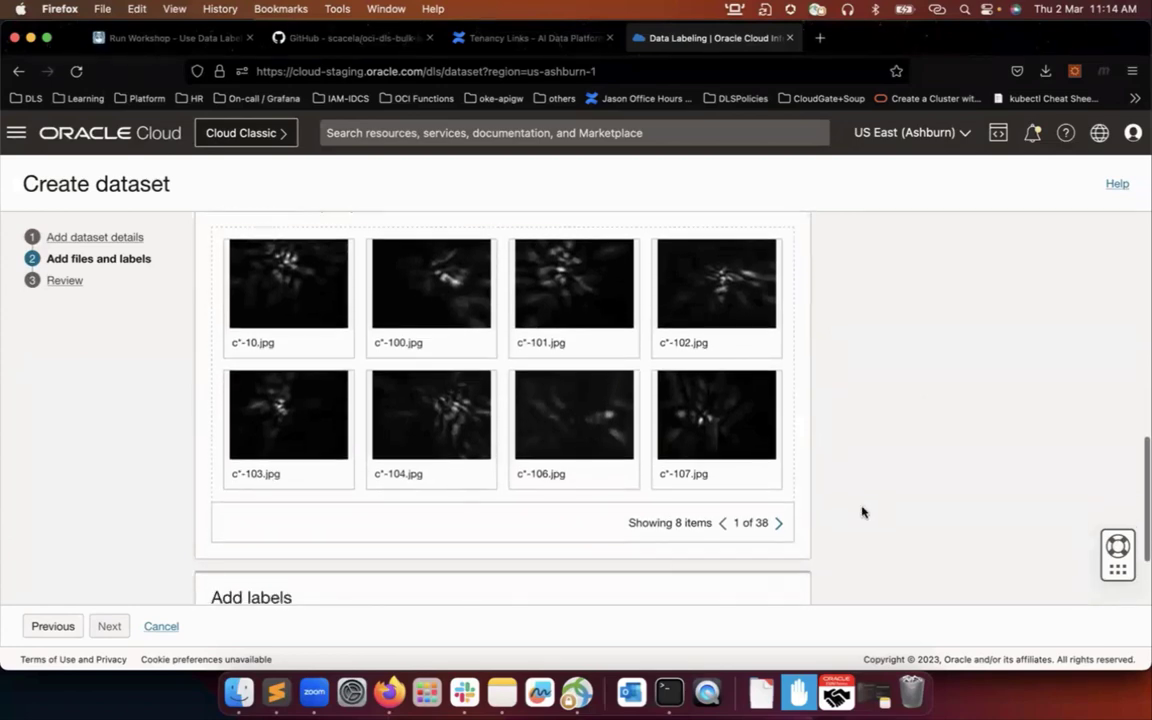
scroll(862, 512, "down", 1)
scroll(862, 512, "down", 2)
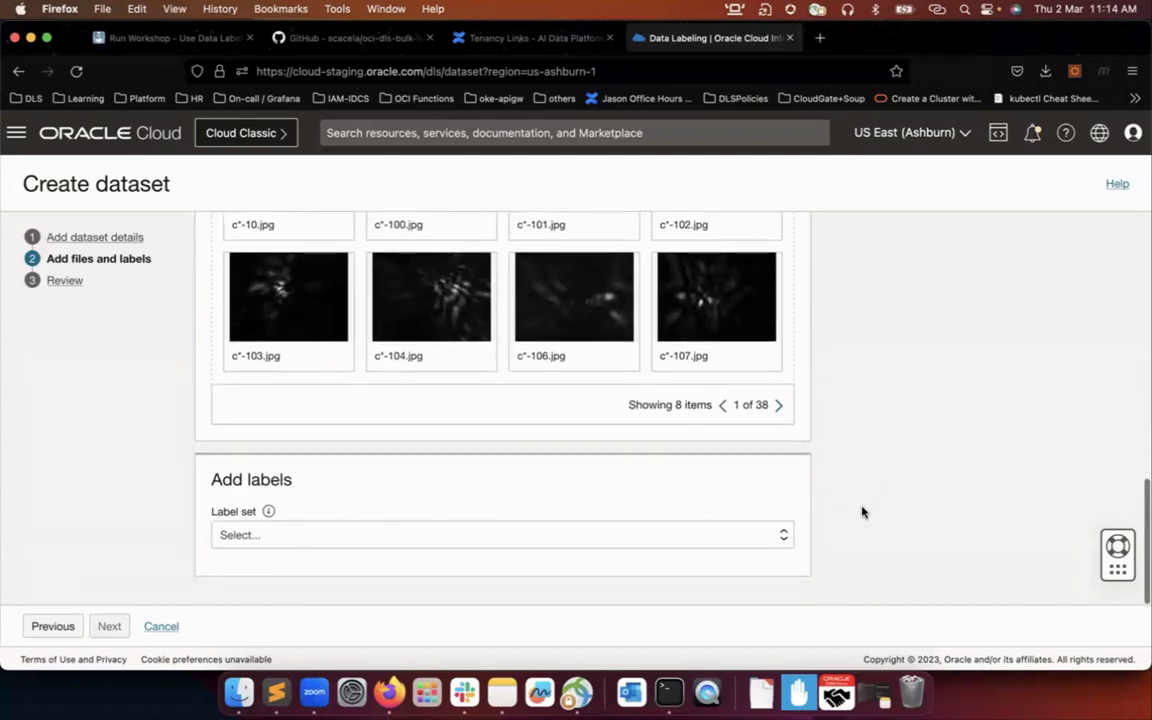
Add the labels cell, debris and stripe to the dataset's label set
left_click(729, 540)
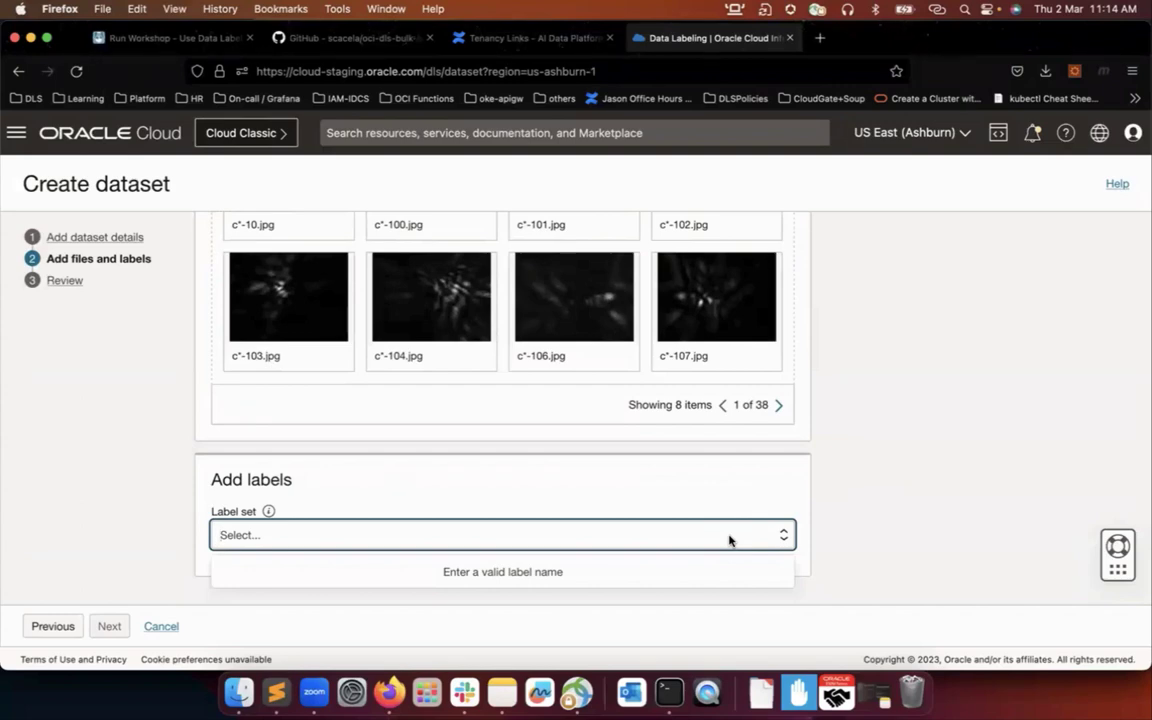
type("cell")
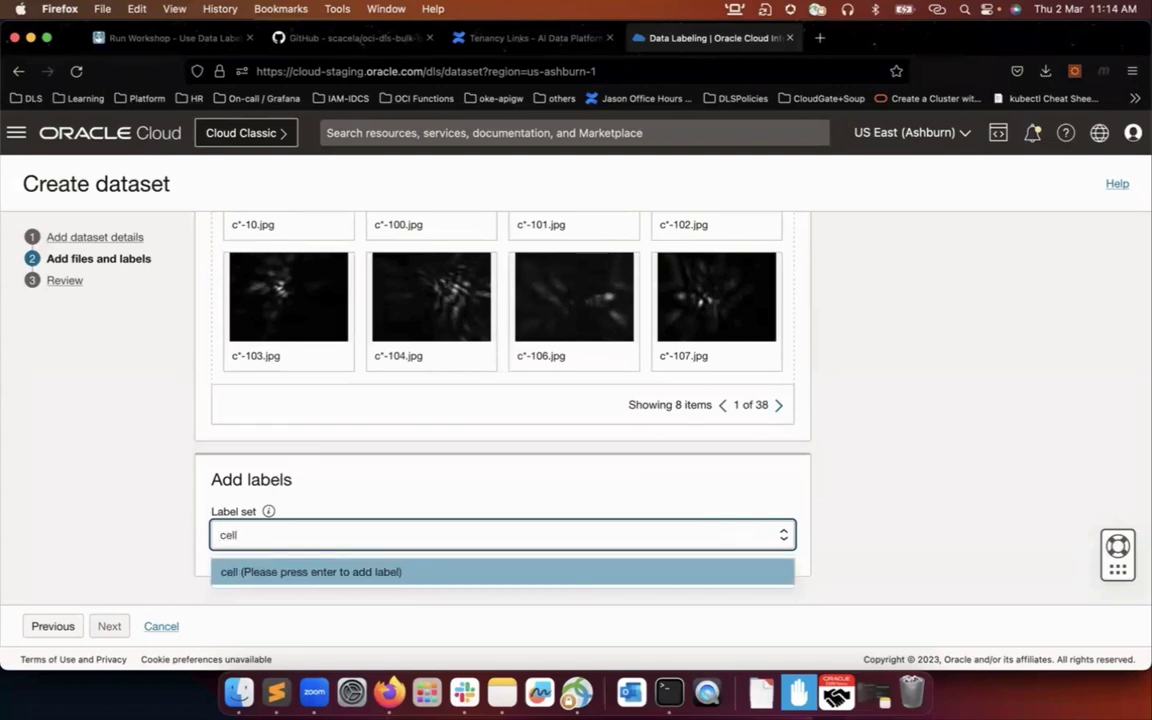
key("Return")
type("debris")
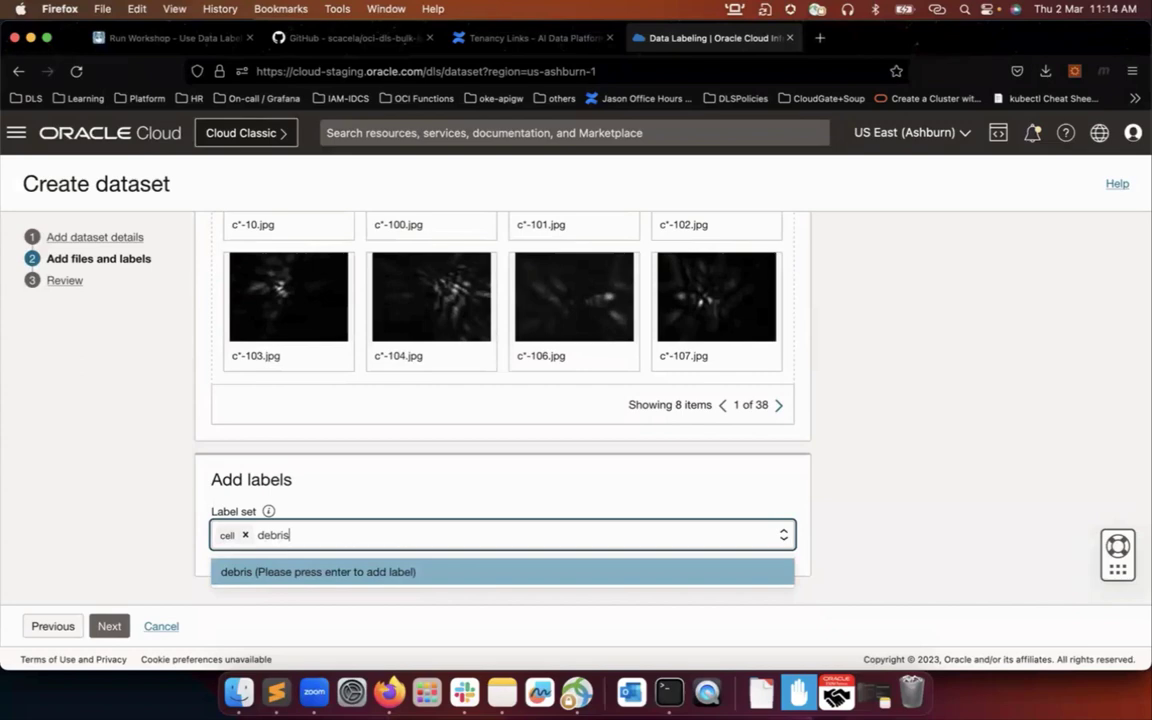
key("Return")
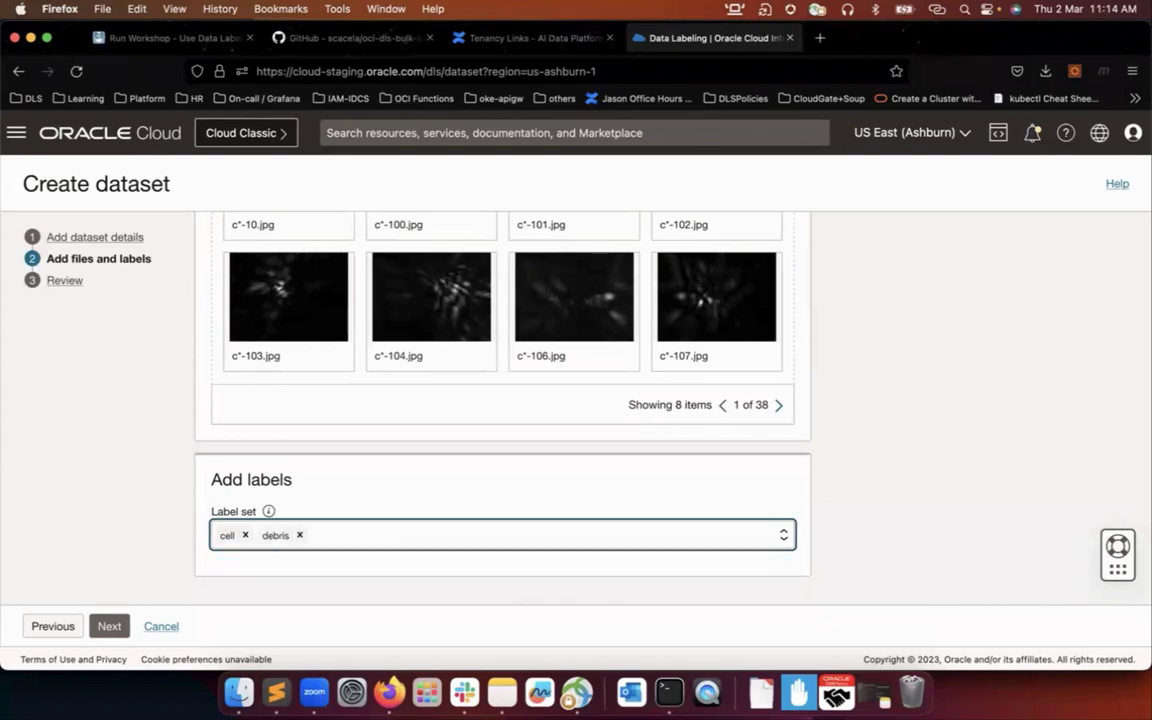
type("strip")
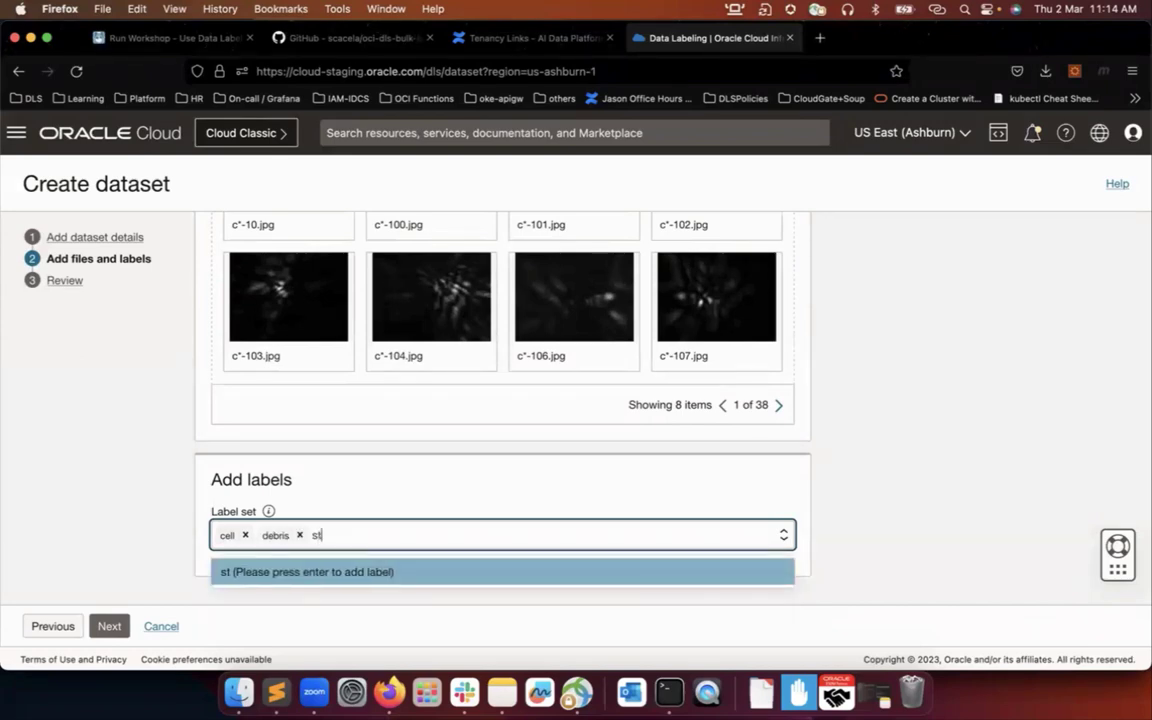
type("e")
key("Return")
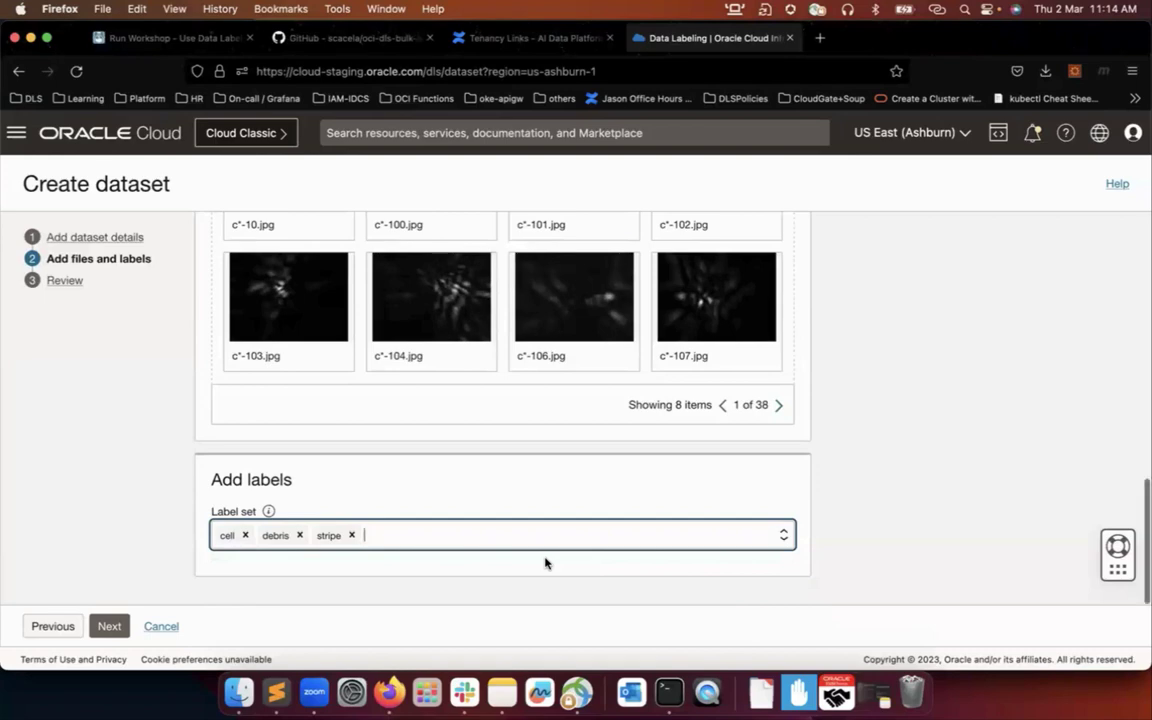
Proceed to the review stage, check the dataset details, files and labels, and create the dataset
left_click(112, 627)
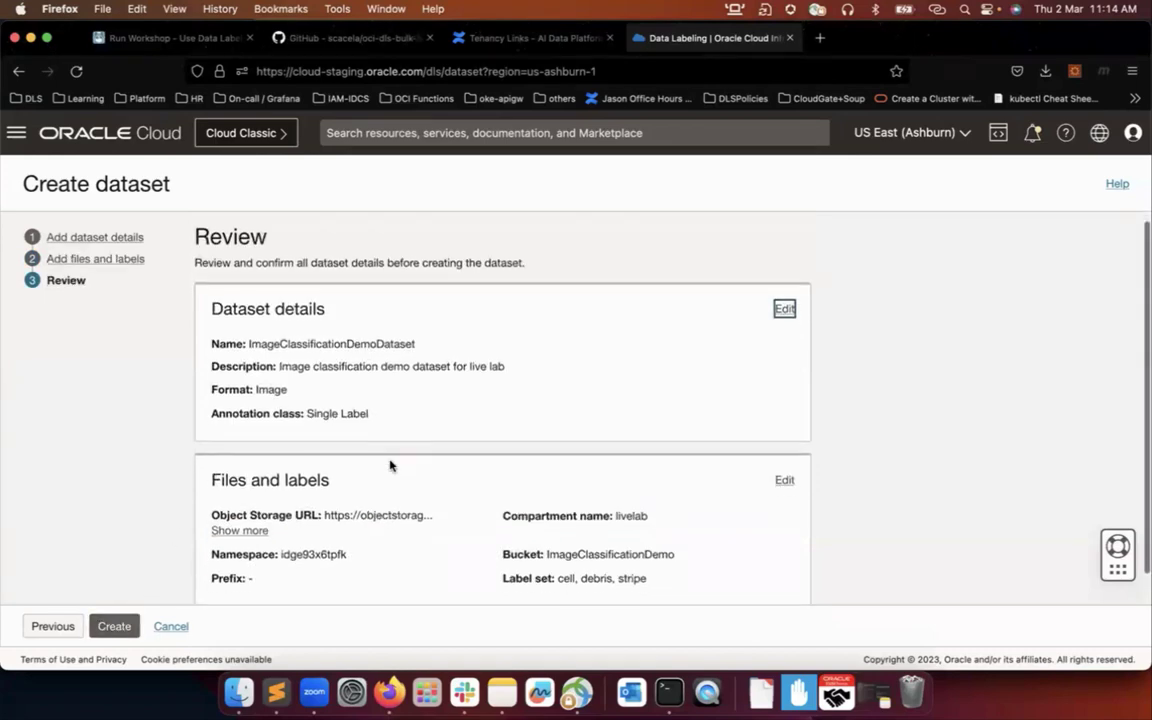
scroll(390, 465, "down", 1)
scroll(390, 465, "up", 2)
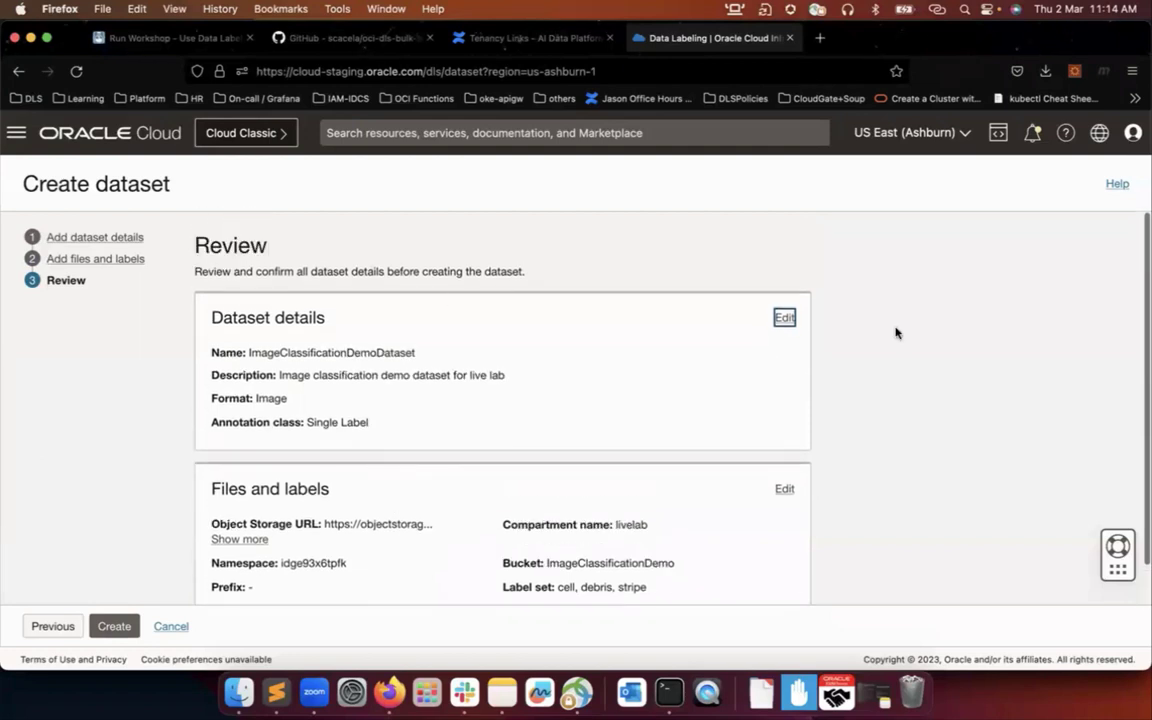
scroll(980, 458, "down", 1)
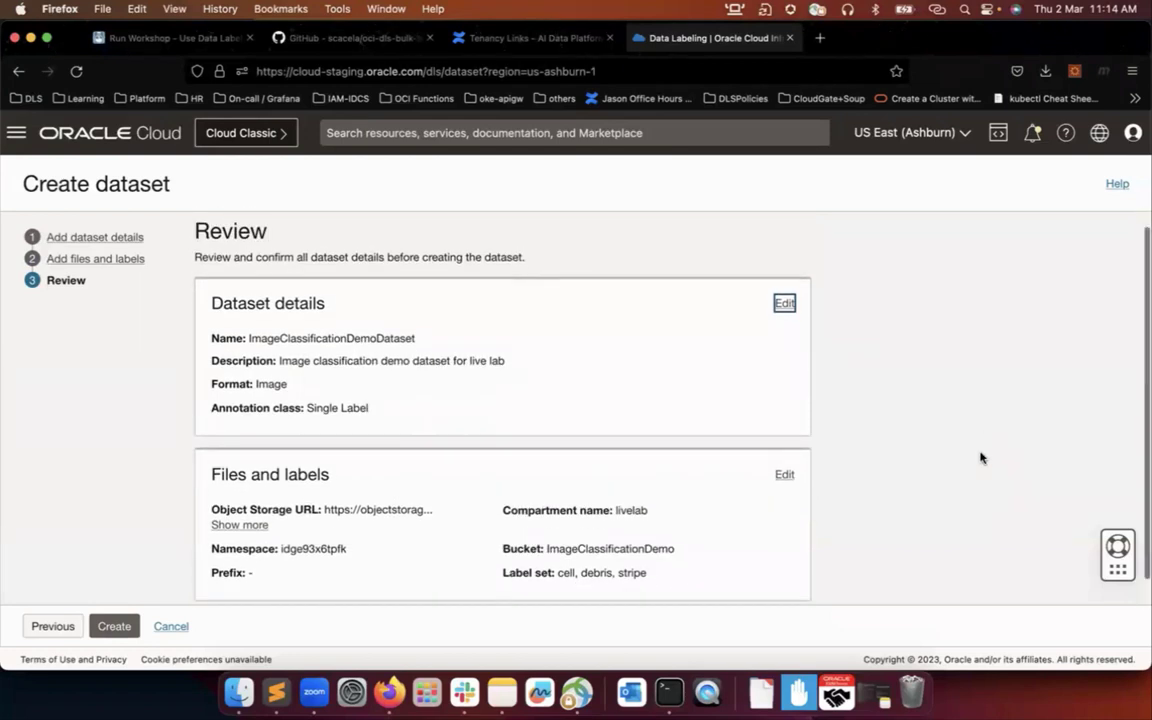
scroll(980, 458, "down", 1)
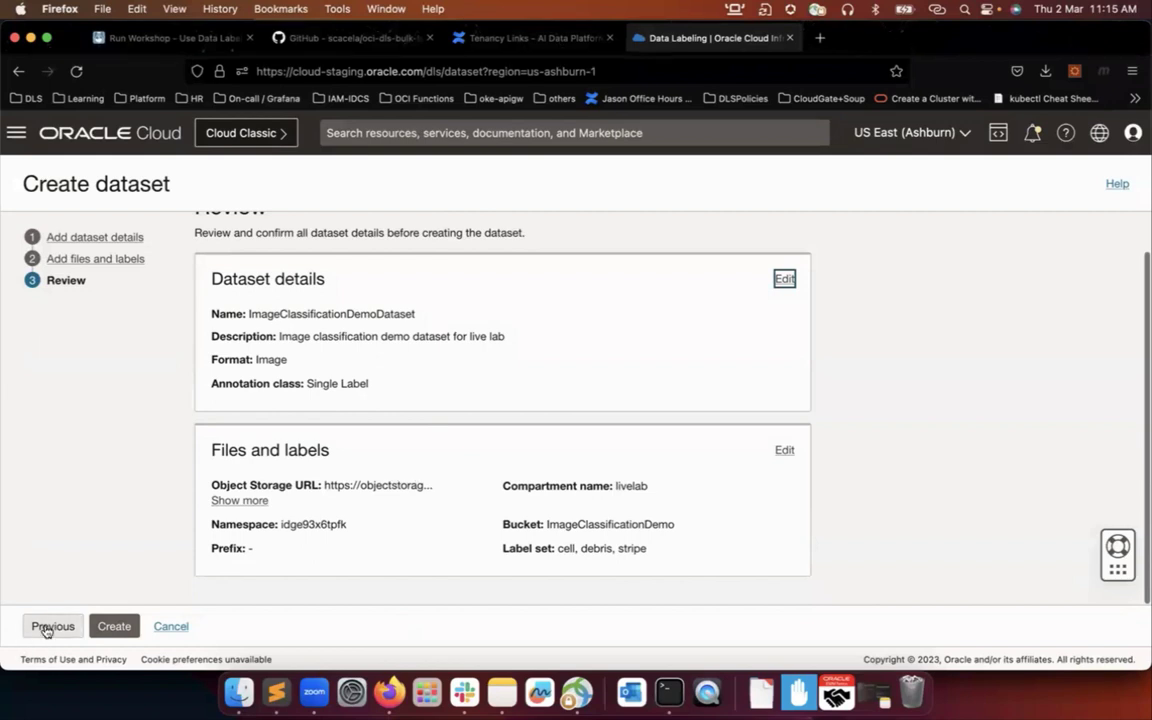
left_click(112, 628)
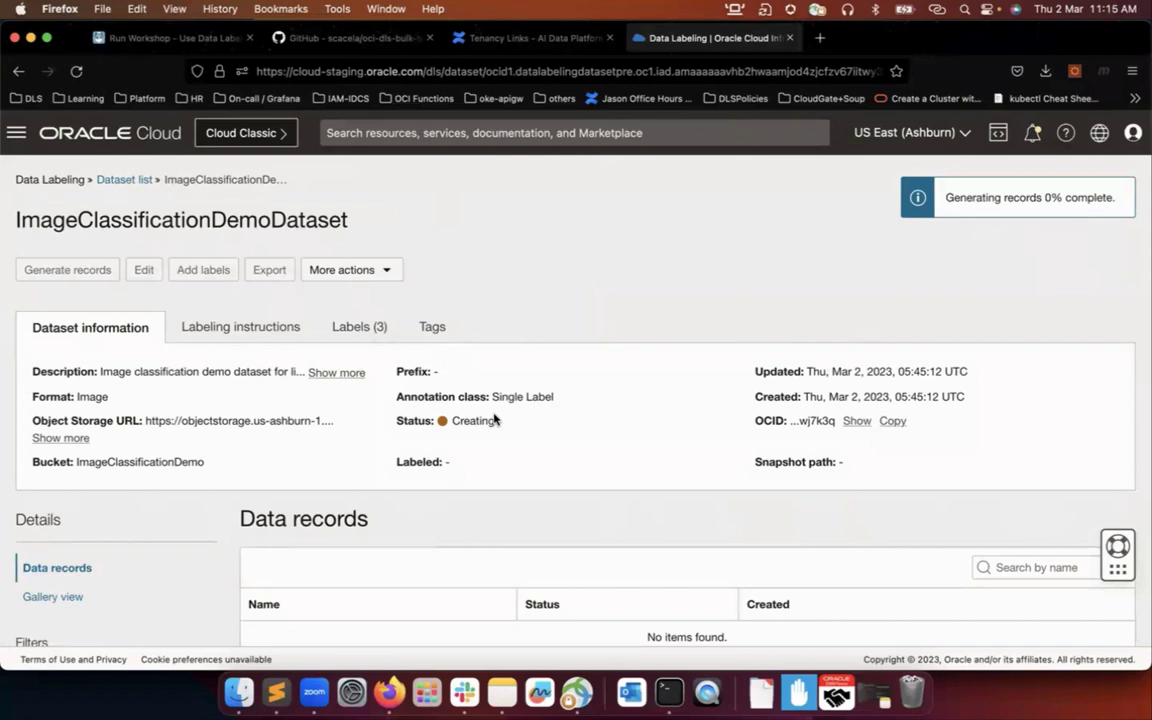
Look over the new dataset's information and data records, and return to the dataset list
scroll(494, 420, "down", 3)
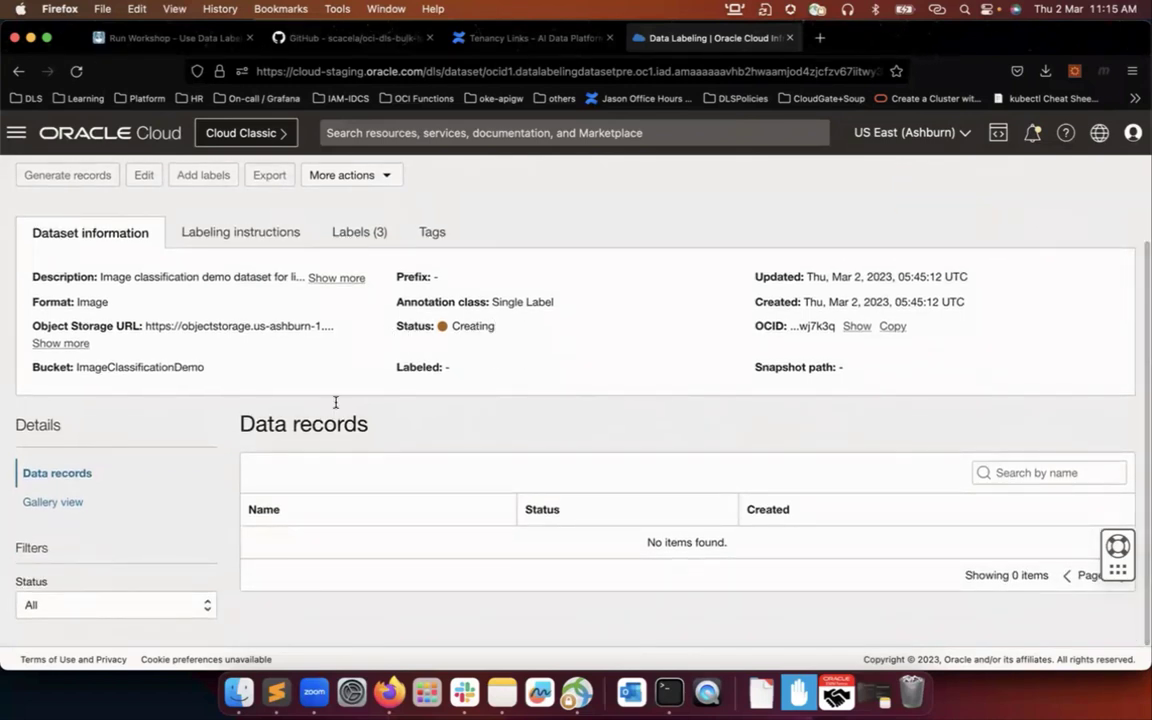
scroll(357, 421, "up", 3)
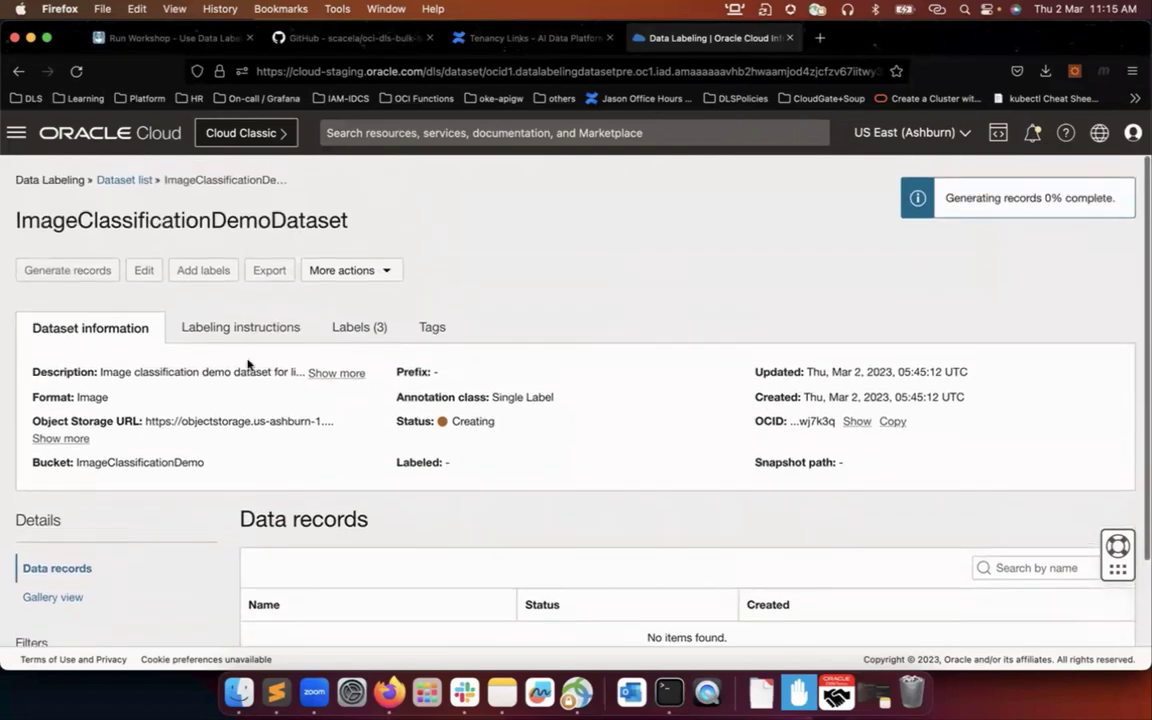
left_click(141, 183)
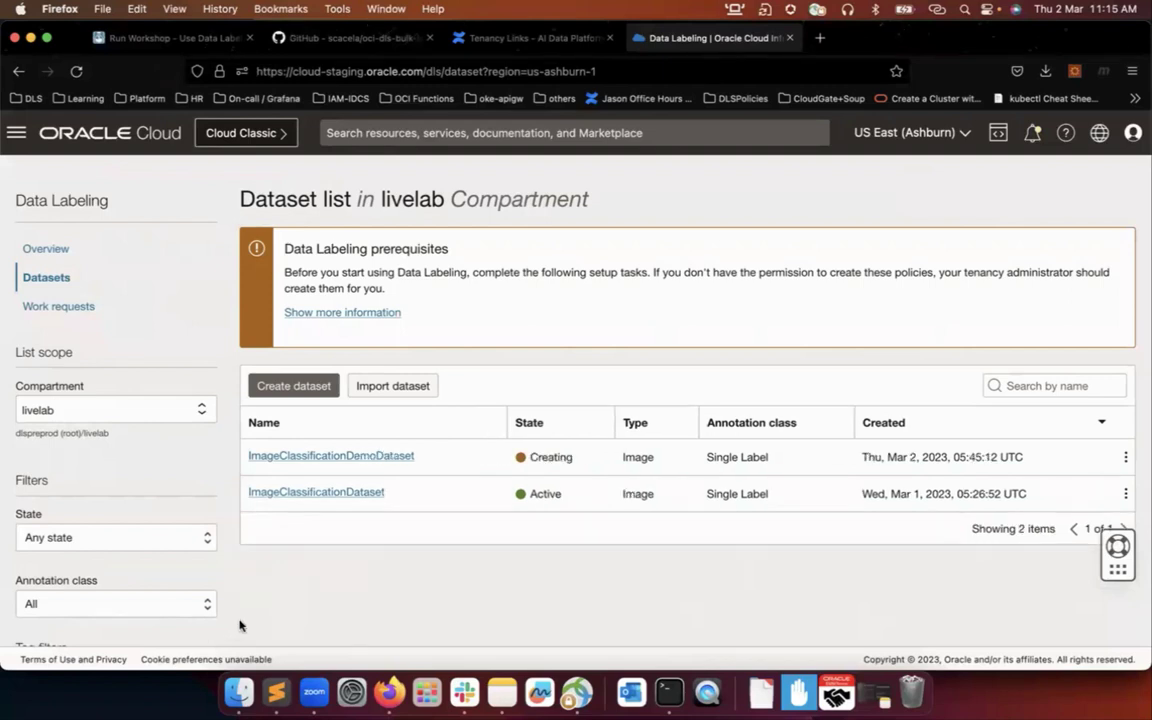
Open the existing ImageClassificationDataset and examine its status, labeled count and data records
left_click(346, 493)
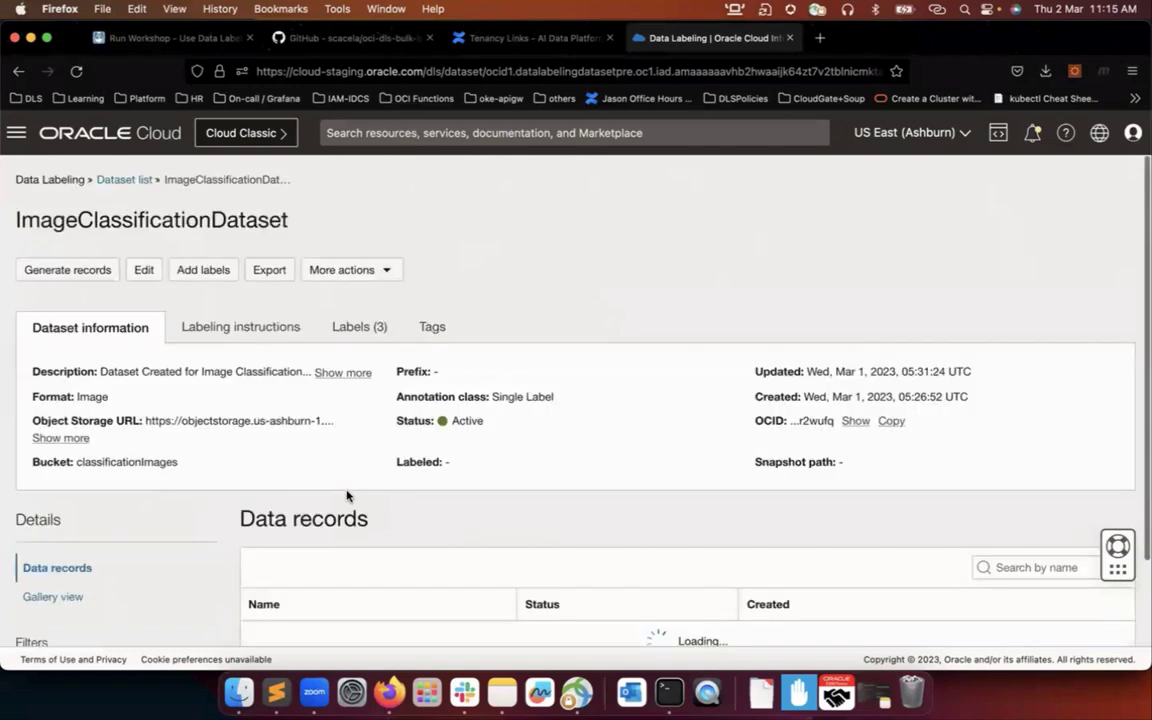
scroll(346, 495, "down", 2)
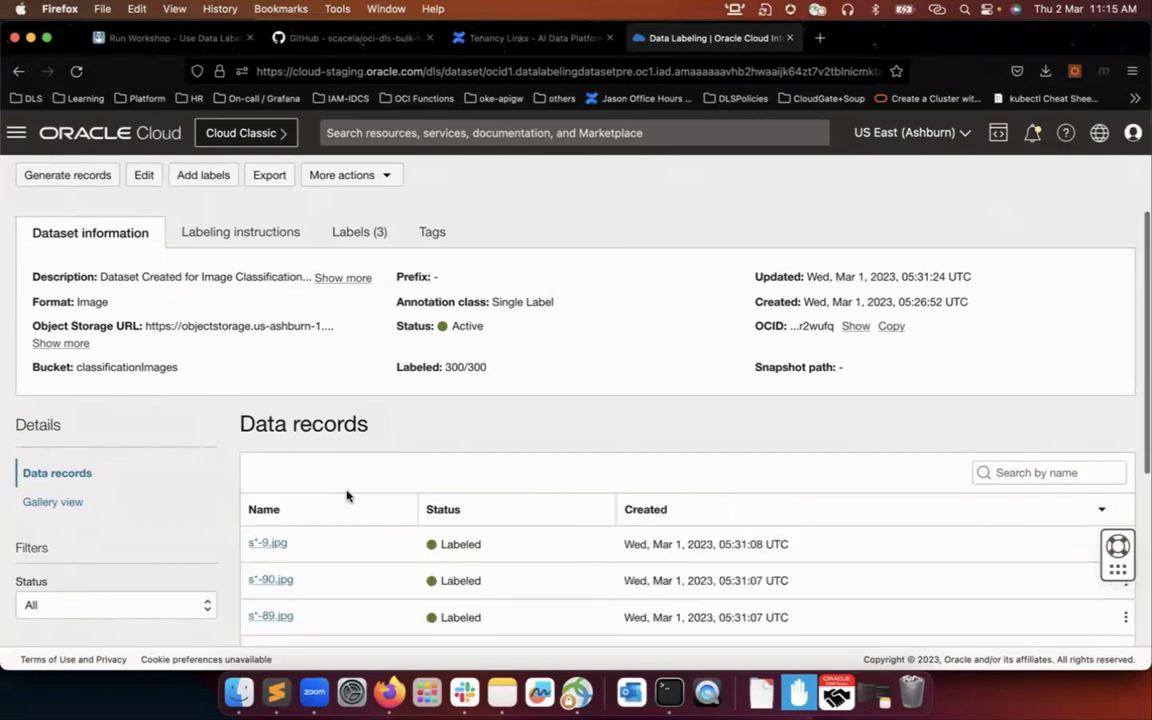
scroll(346, 495, "down", 2)
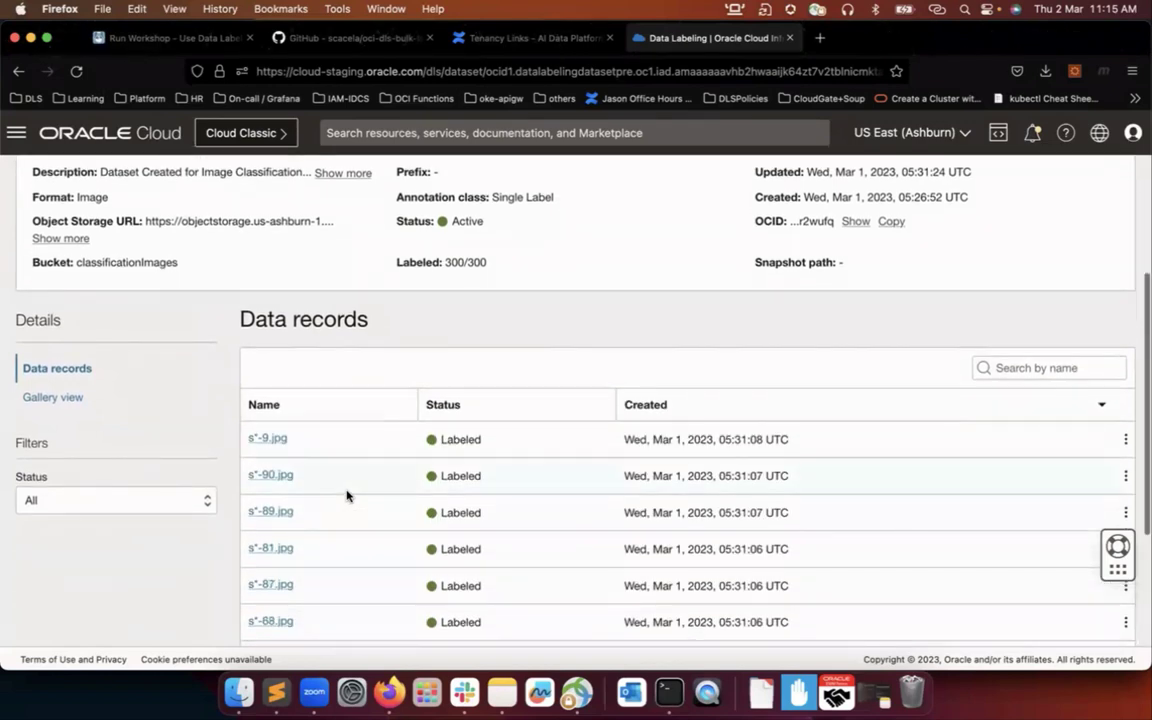
scroll(346, 495, "down", 2)
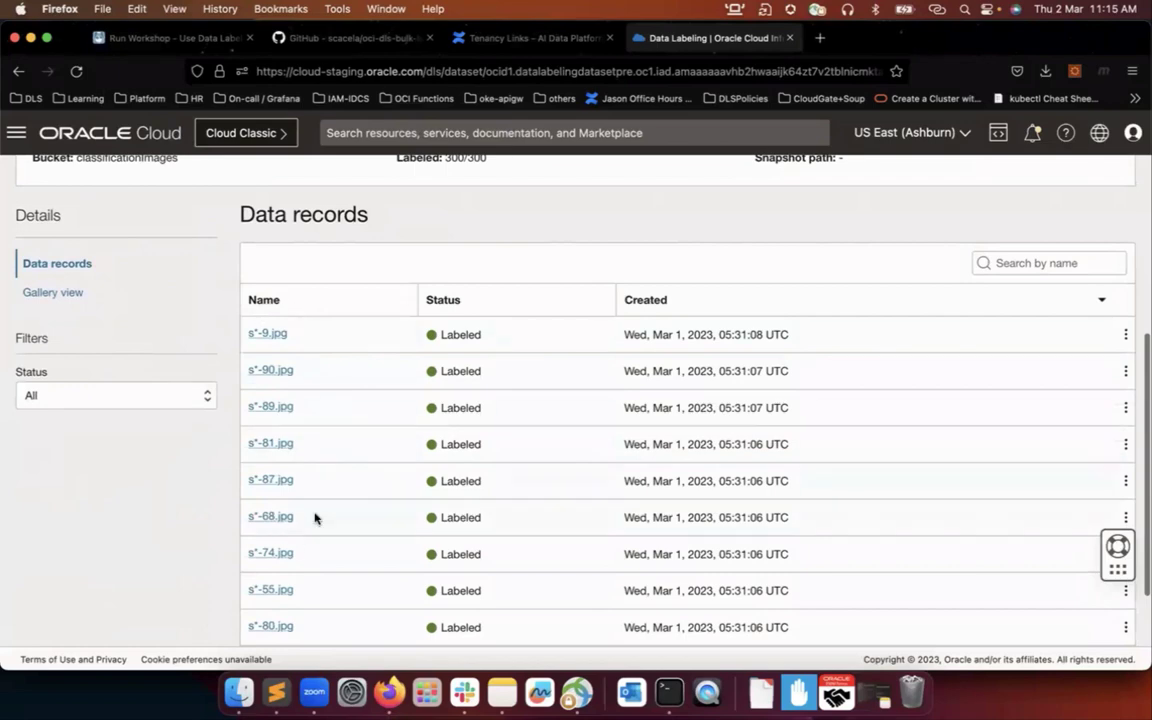
scroll(360, 509, "up", 1)
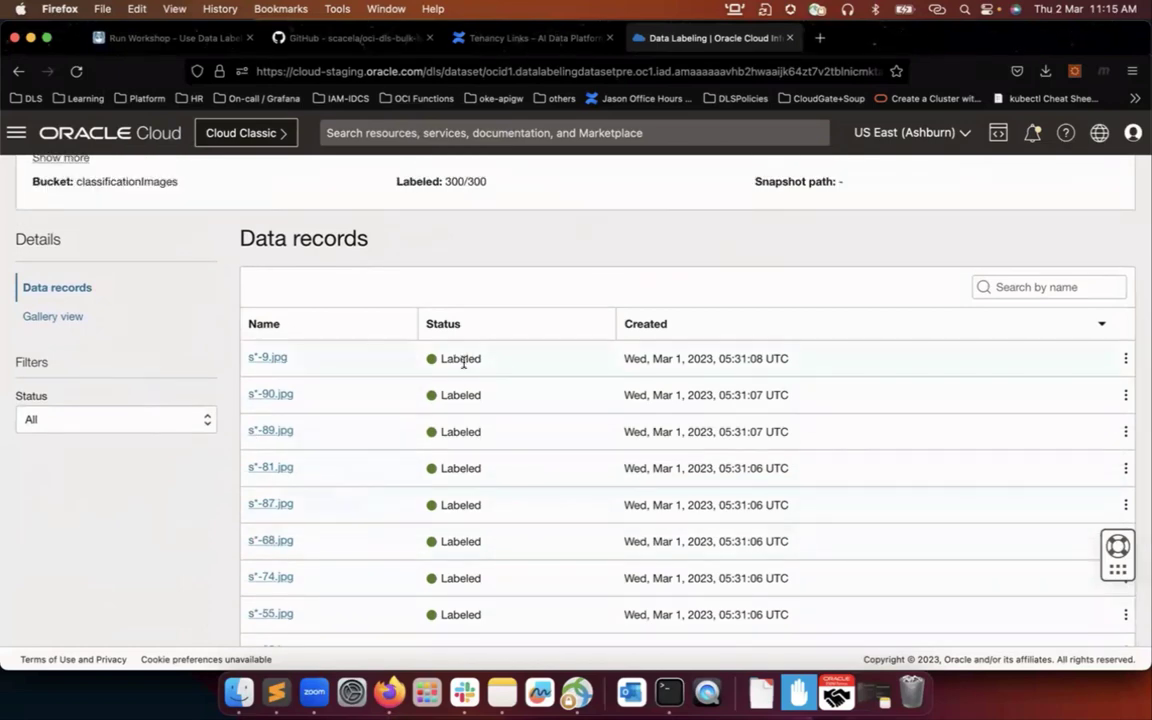
scroll(463, 363, "up", 5)
scroll(465, 363, "down", 5)
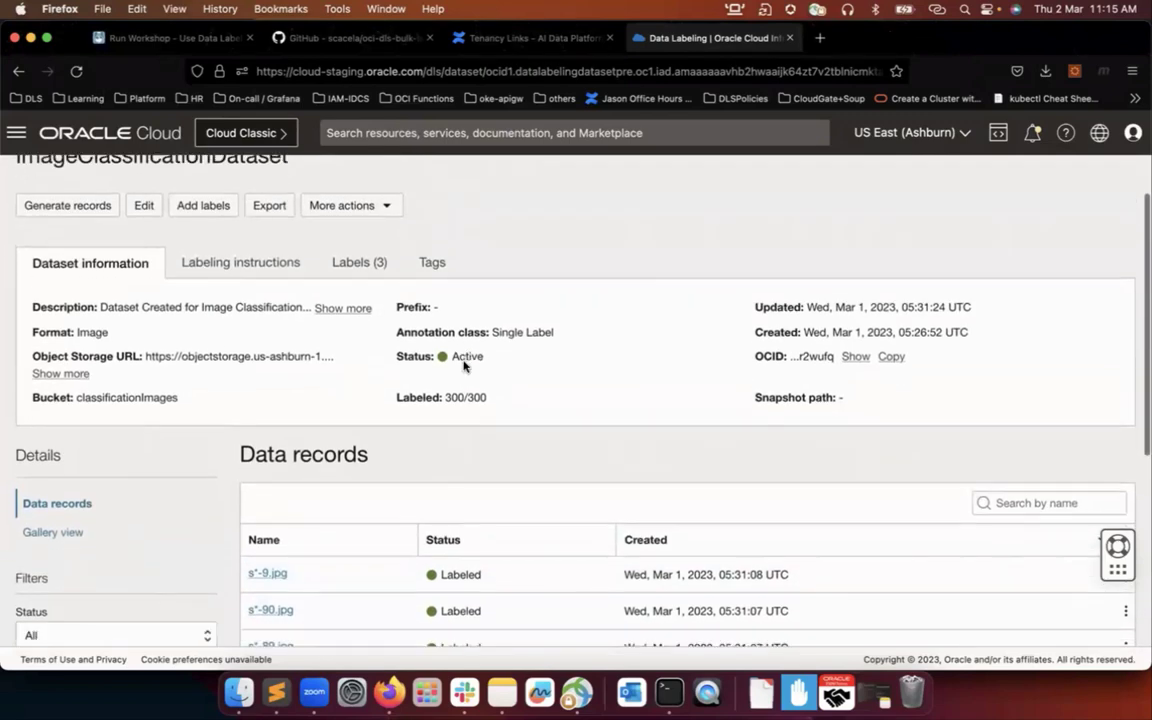
scroll(463, 365, "up", 5)
Go back to ImageClassificationDemoDataset, show its full OCID and copy it
left_click(132, 182)
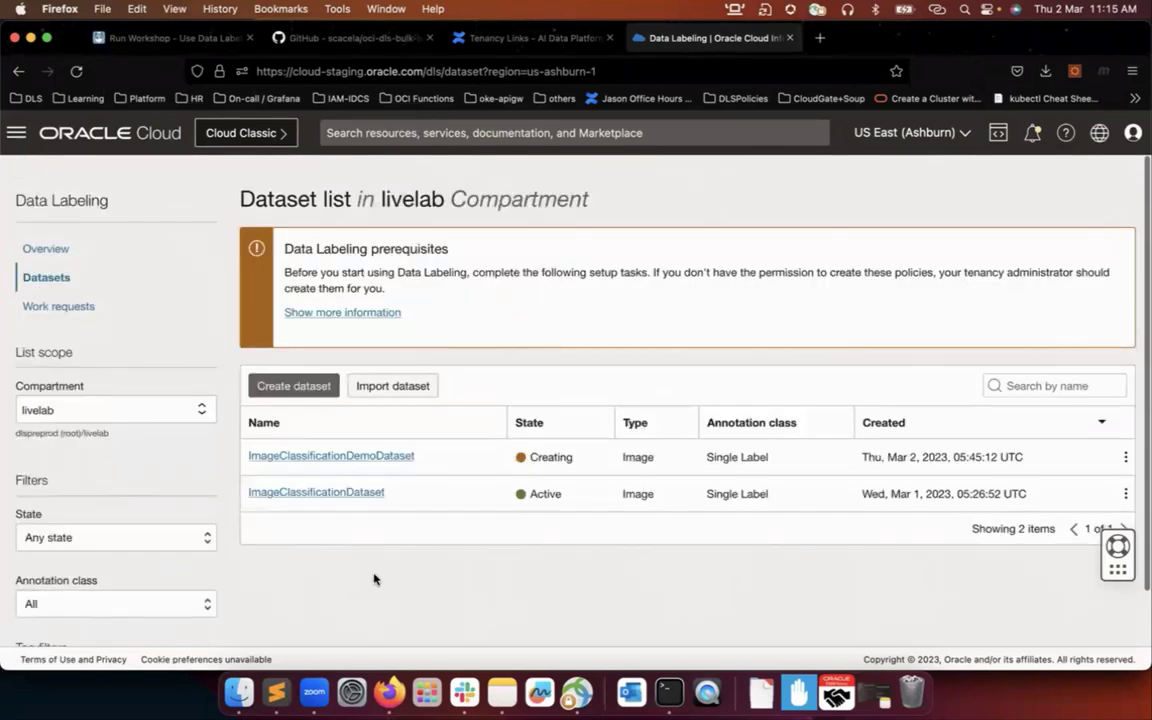
left_click(355, 457)
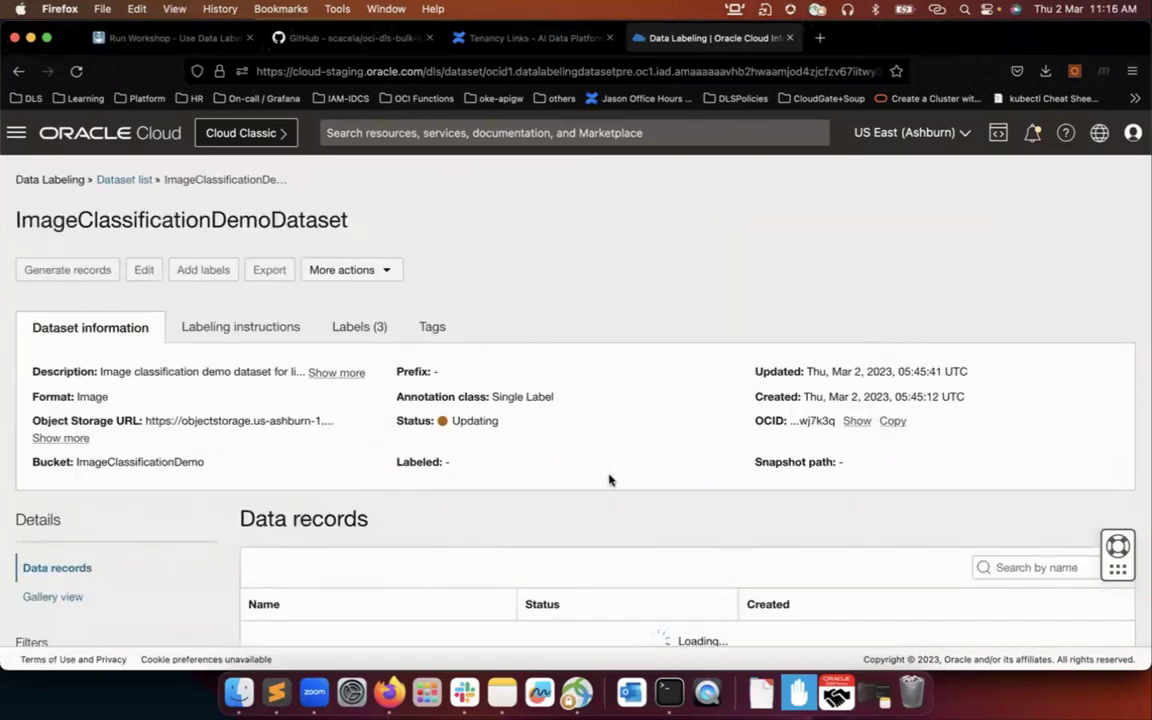
left_click(858, 422)
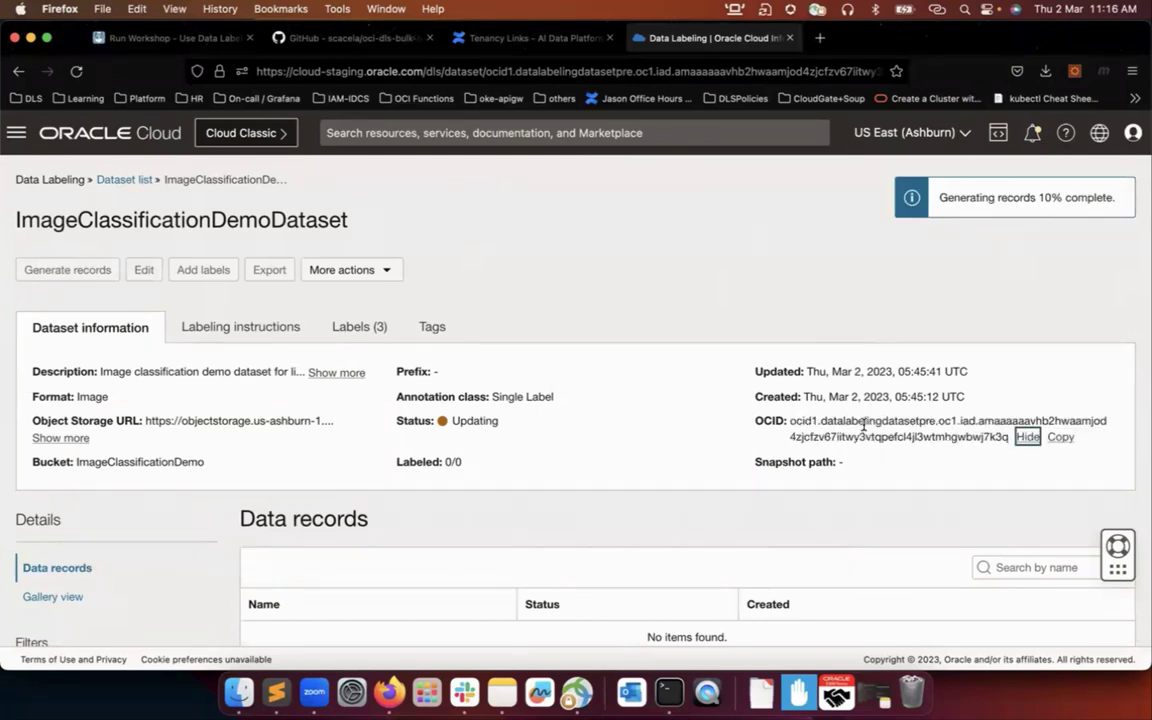
double_click(806, 420)
left_click(1008, 437, "shift")
key("super+c")
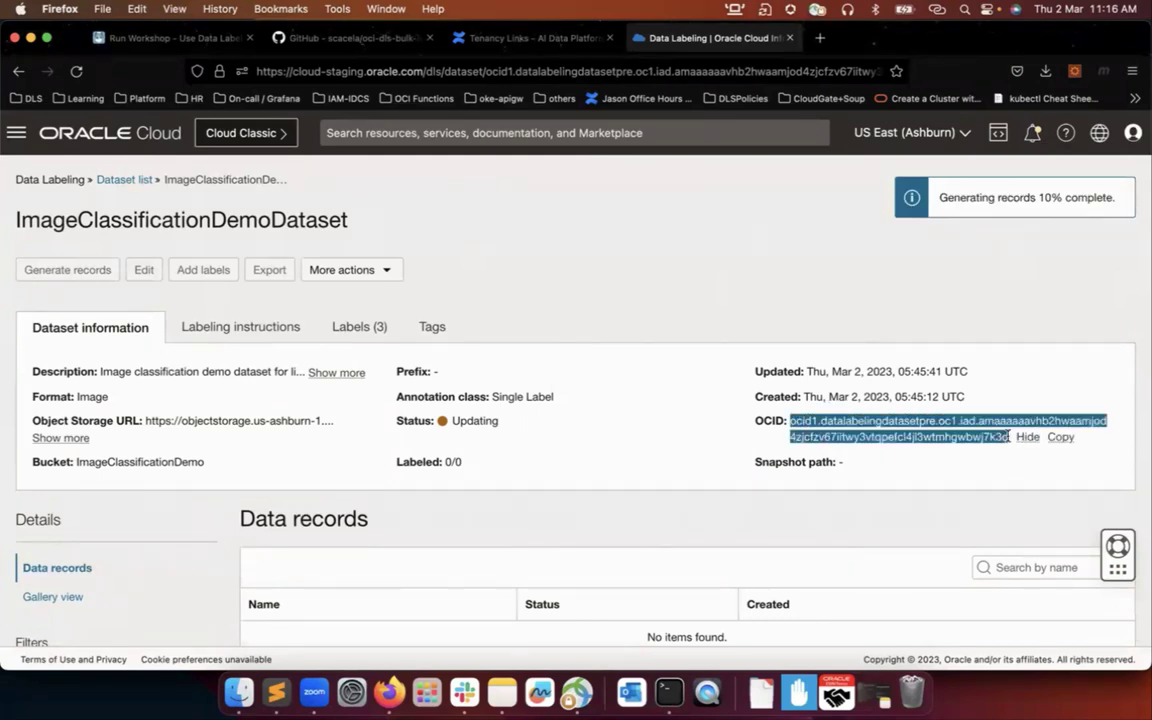
left_click(979, 483)
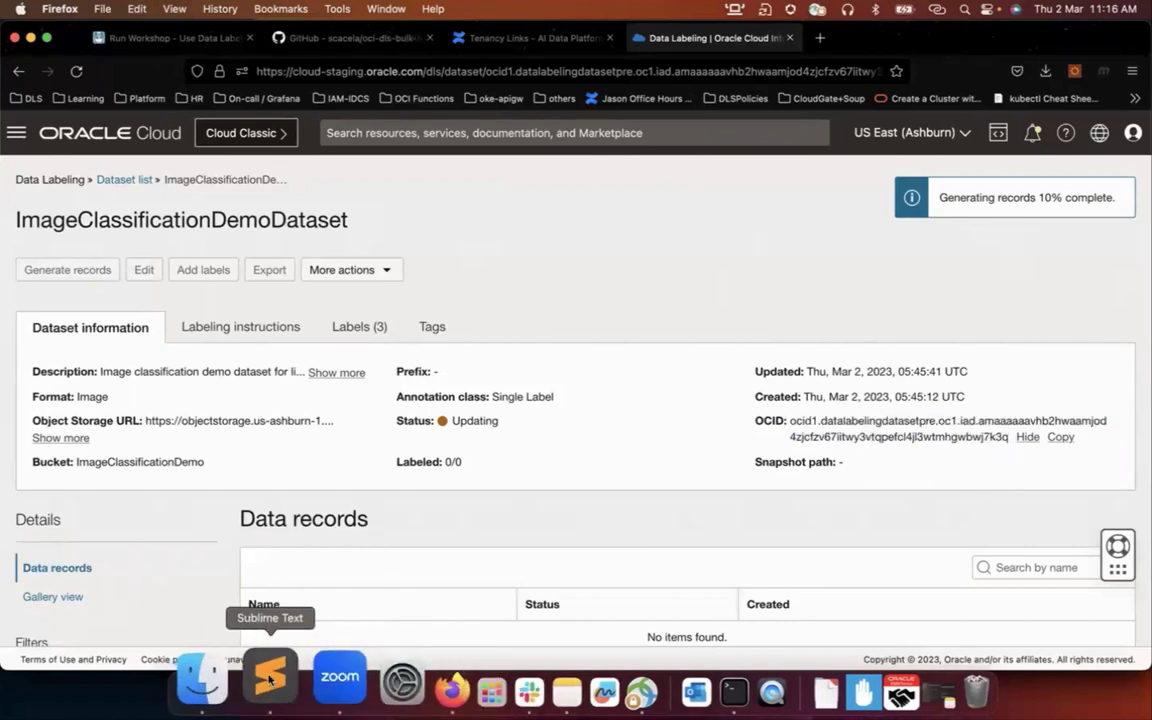
Switch to Sublime Text and paste the copied dataset OCID a few lines below the final ImageClassificationDemoDataset name in the commands file
left_click(268, 680)
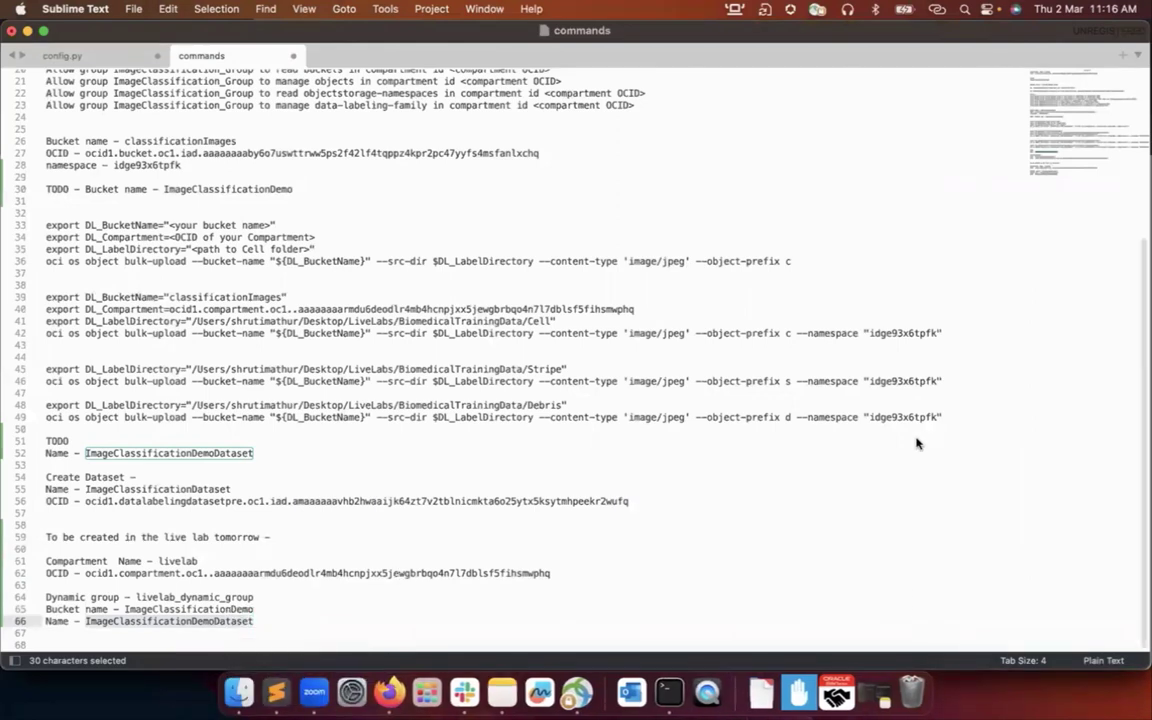
left_click(353, 621)
key("Return")
key("Return")
key("Return")
key("Return")
key("super+v")
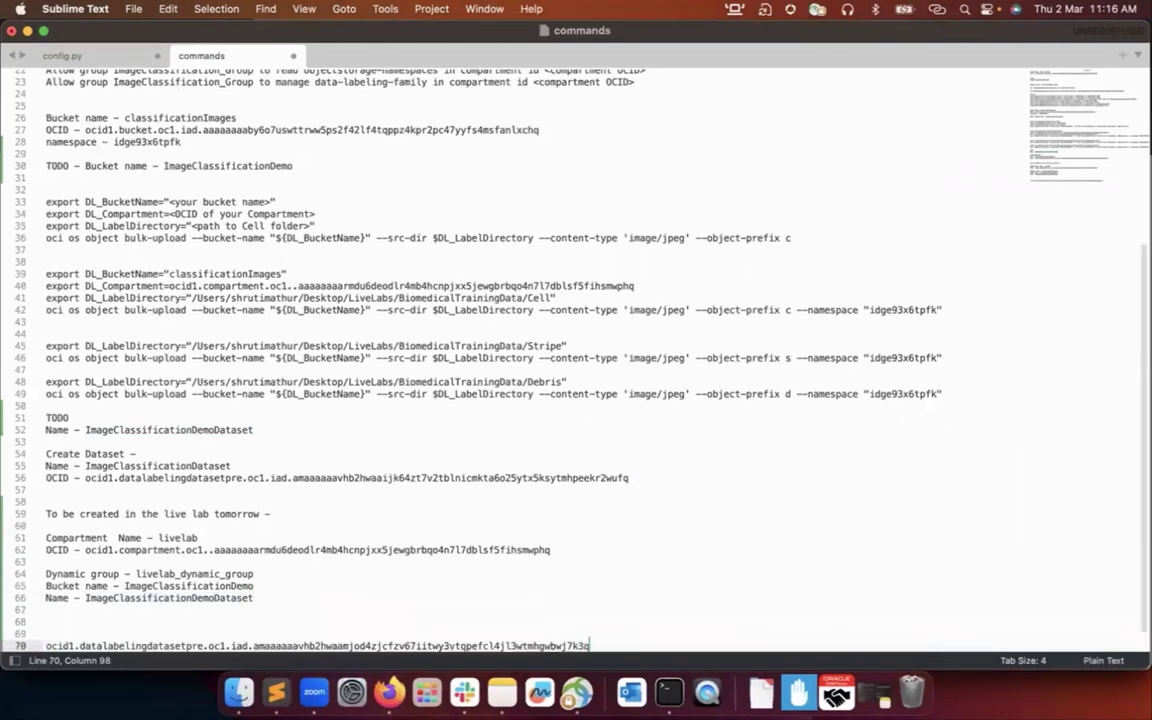
Add three blank lines below the pasted OCID in the commands file, switch to Firefox and return to the dataset list
key("Return")
key("Return")
key("Return")
key("super+Tab")
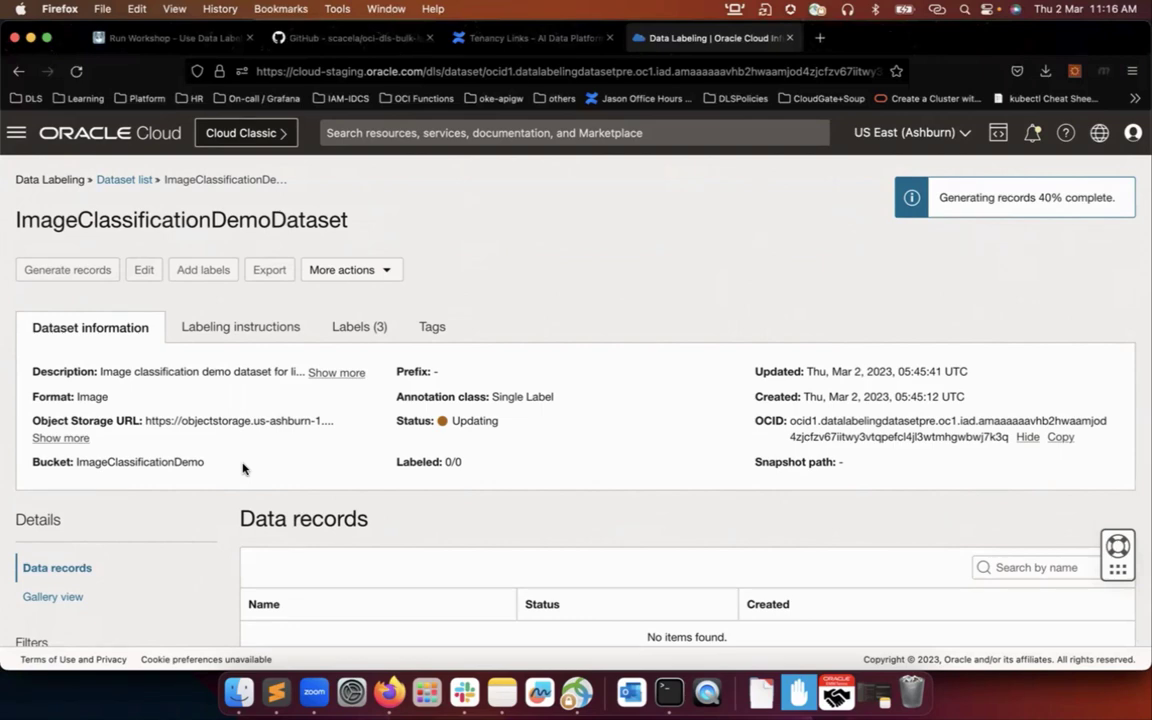
left_click(124, 180)
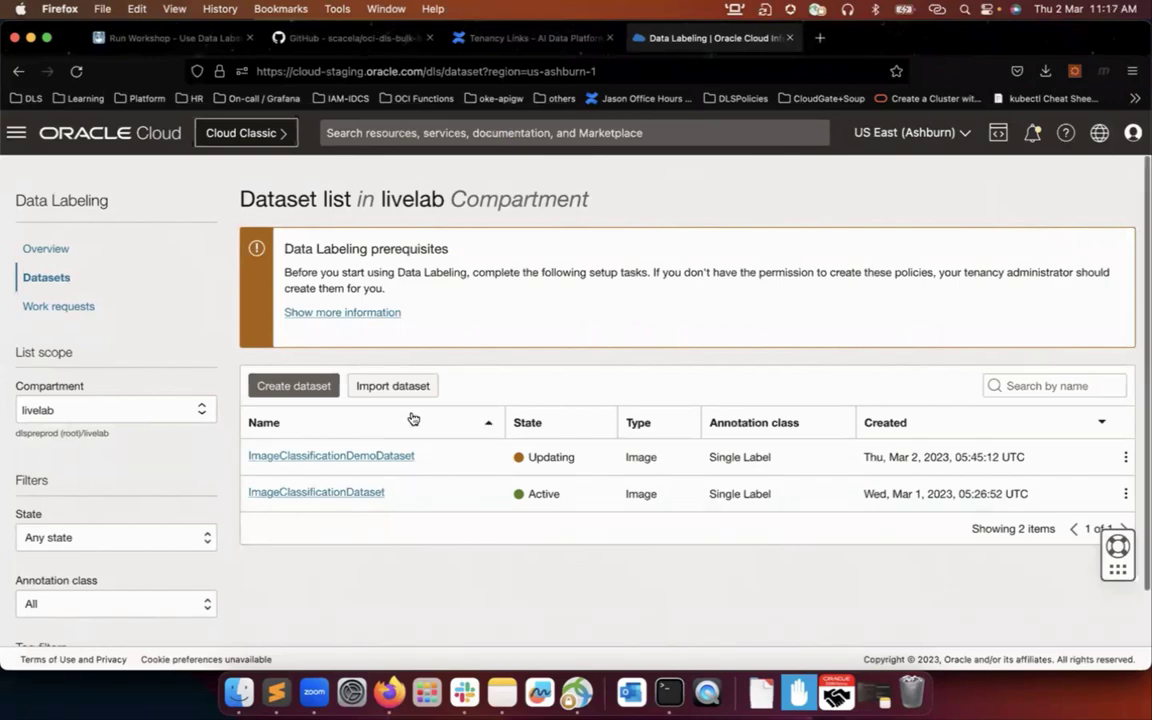
Open Task 4 of Lab 1 in the LiveLabs workshop and read its instructions for downloading the bulk-labeling tool
left_click(182, 42)
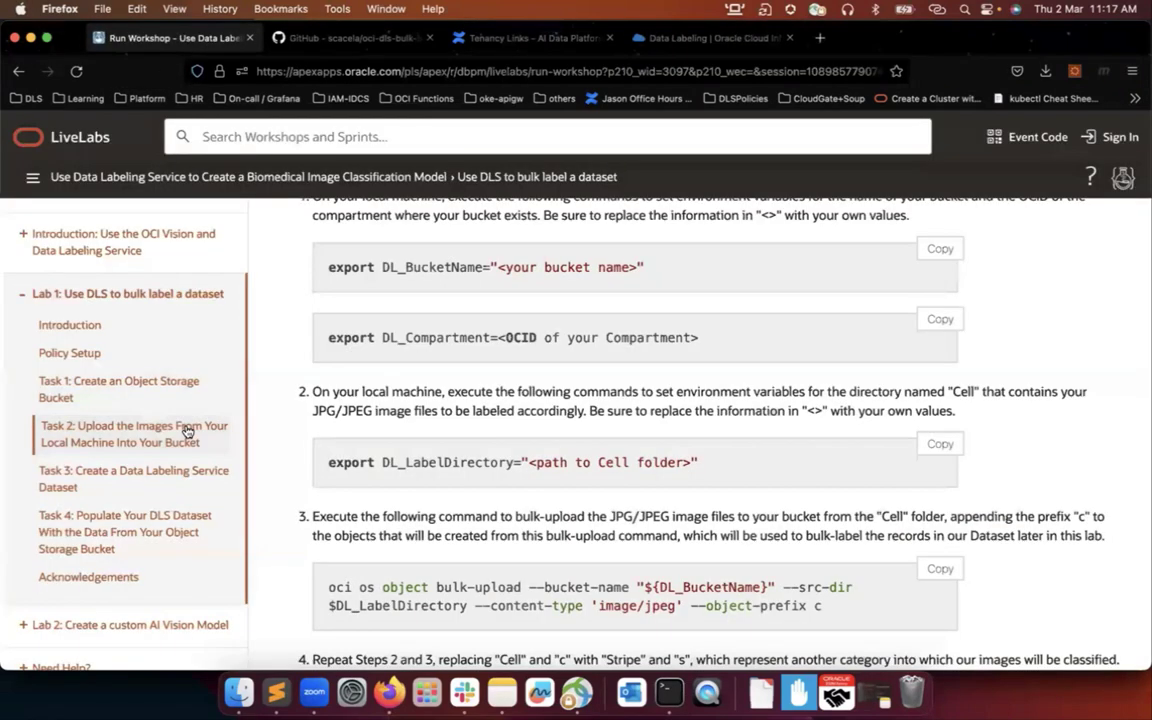
scroll(112, 458, "down", 1)
left_click(101, 511)
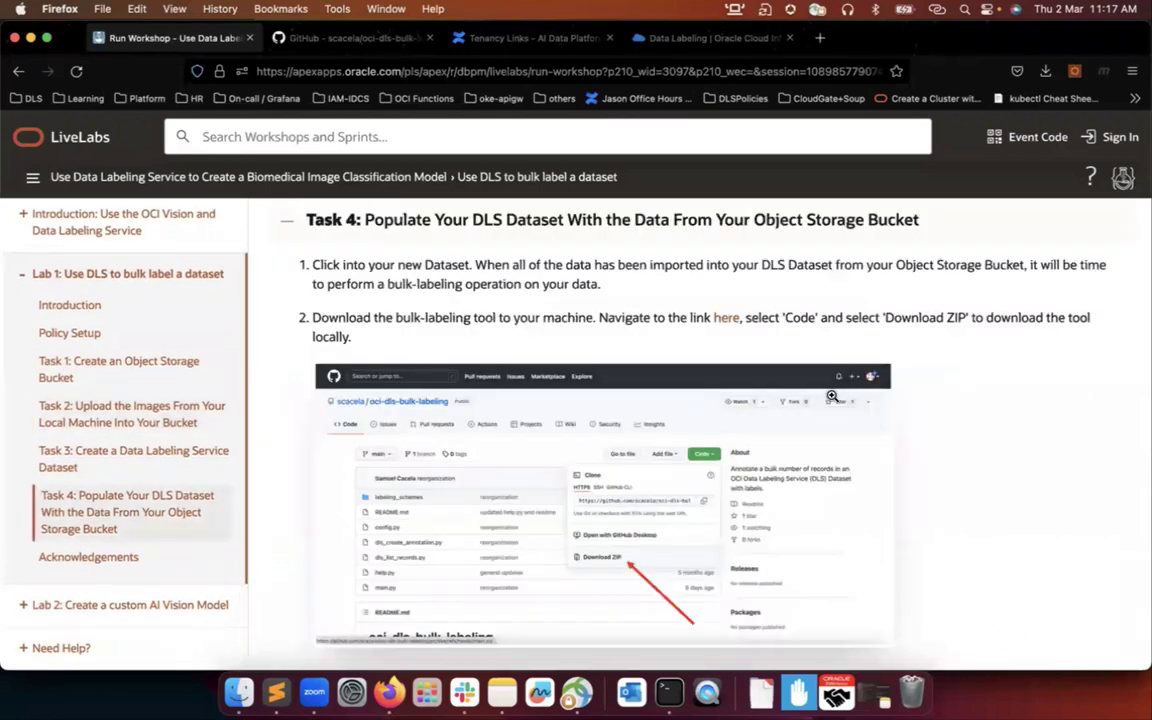
scroll(860, 520, "down", 1)
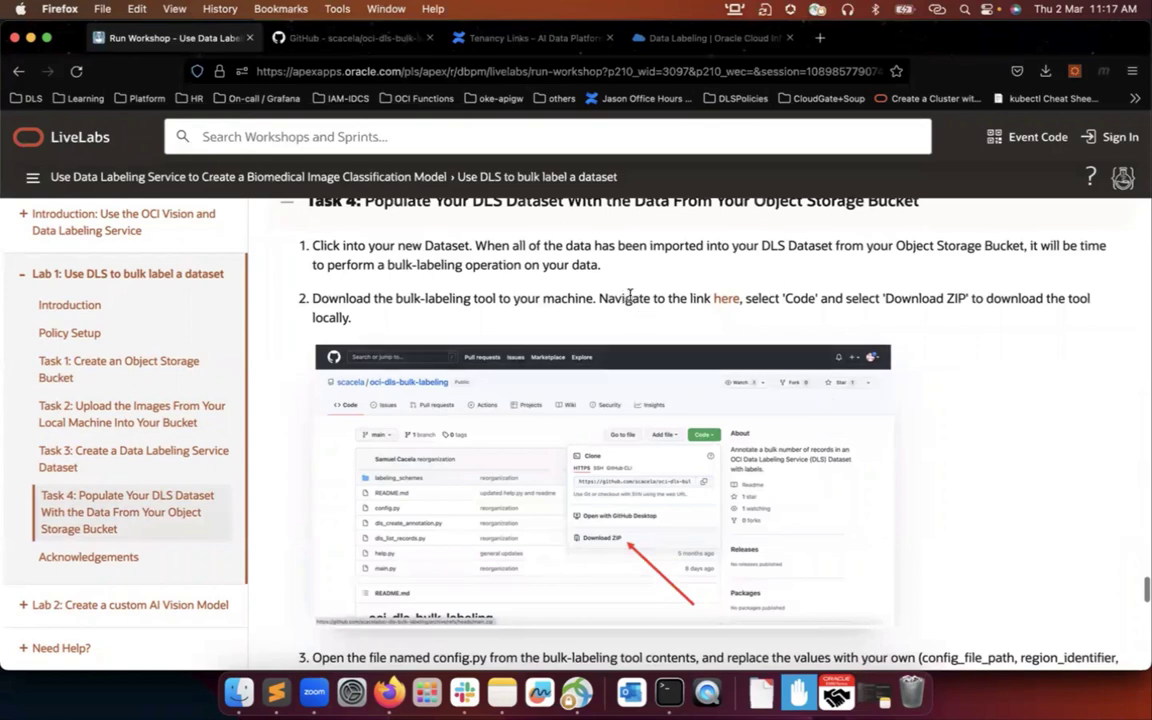
scroll(632, 298, "up", 1)
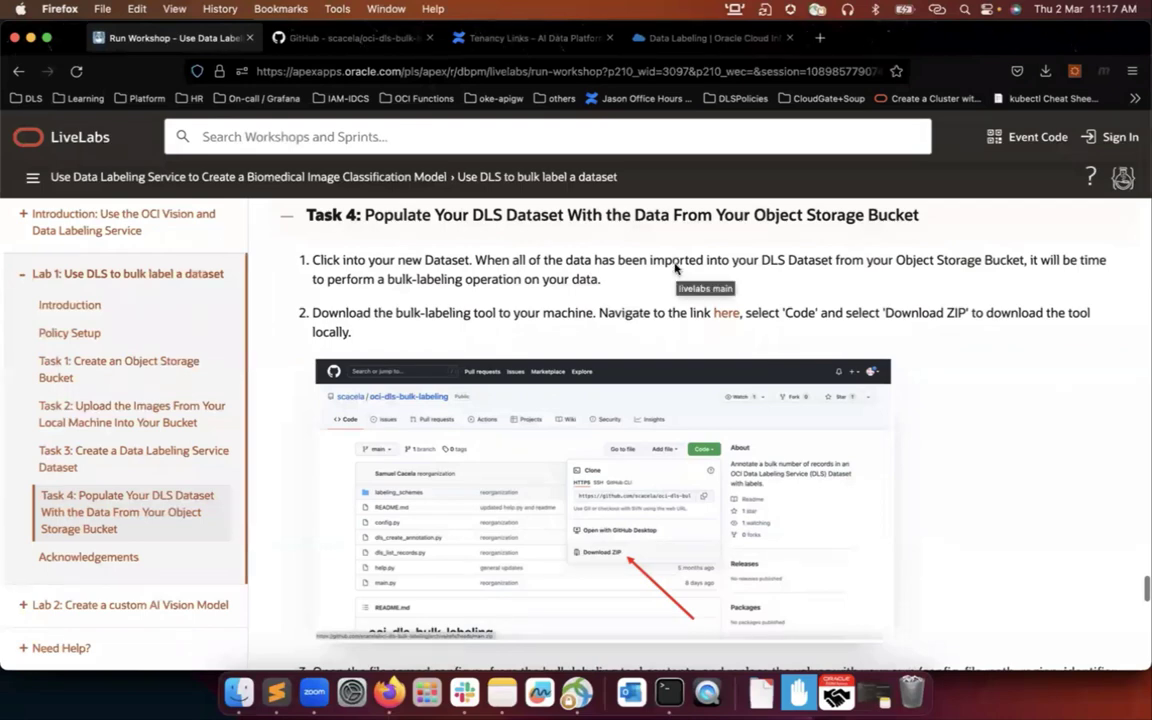
right_click(728, 317)
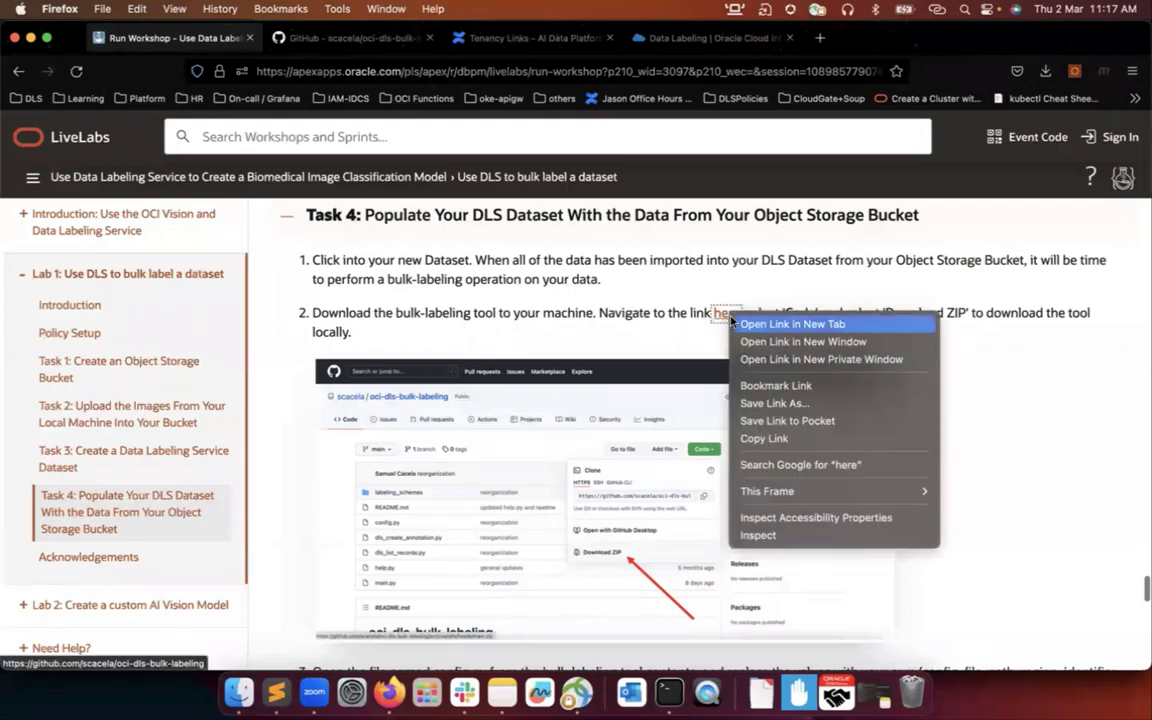
left_click(770, 321)
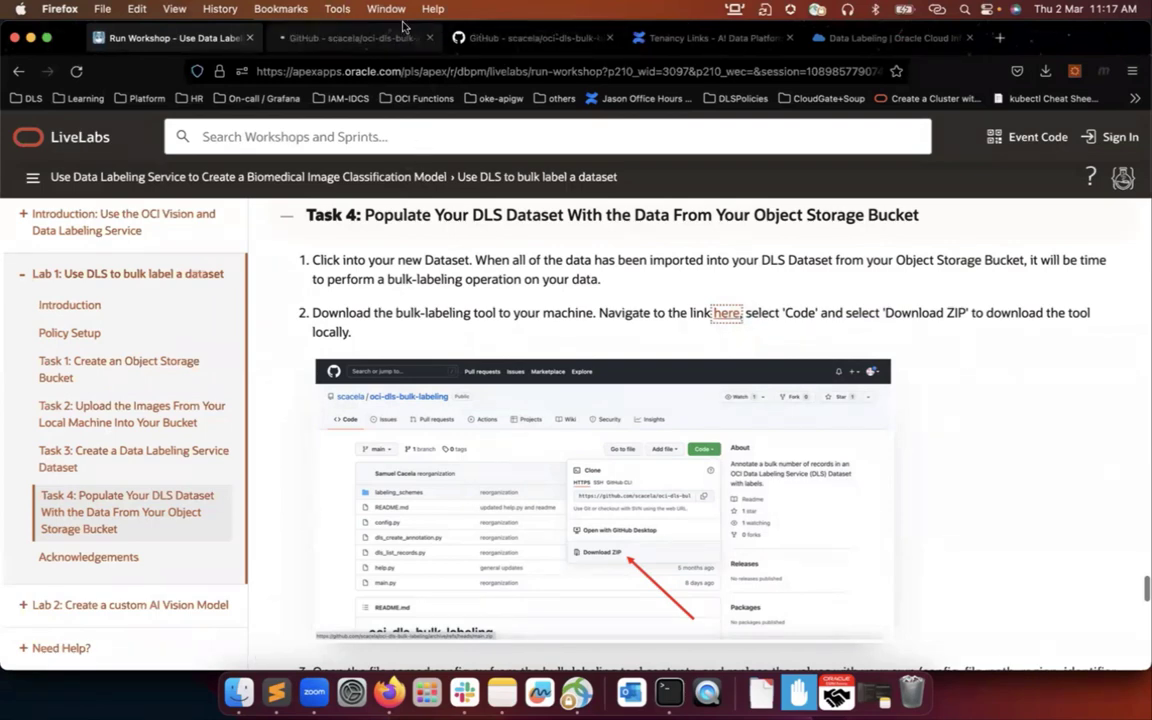
left_click(430, 38)
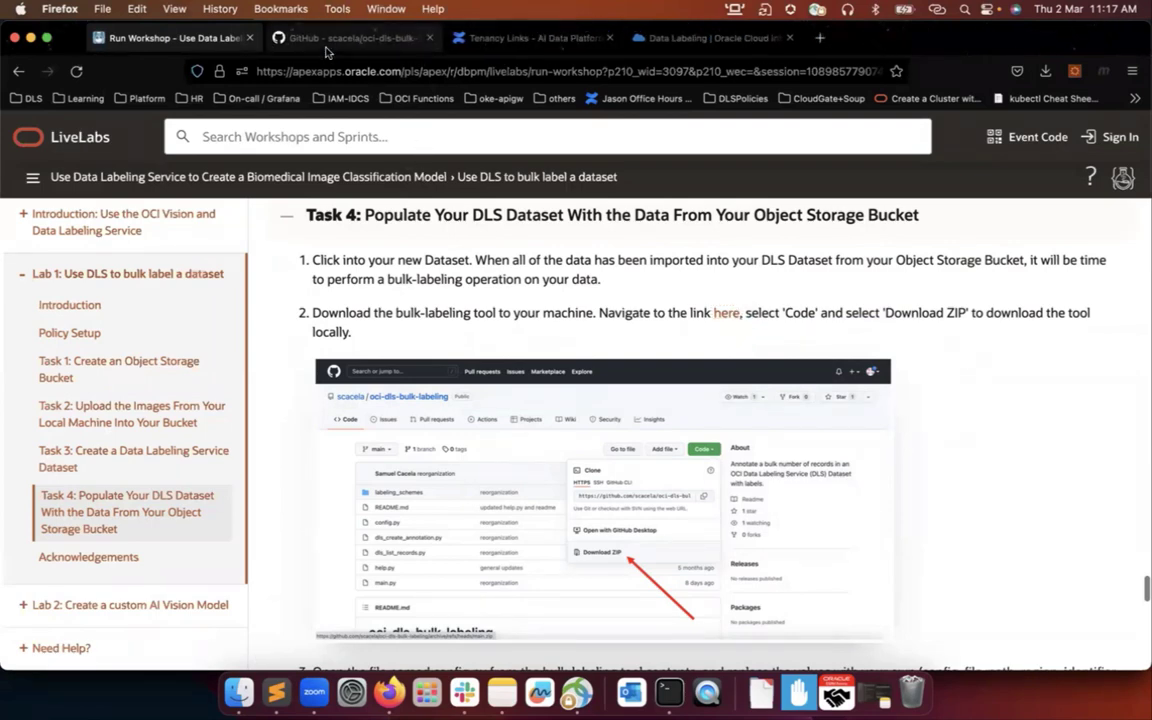
Go to the already open oci-dls-bulk-labeling repository on GitHub and download its code as a ZIP
left_click(296, 42)
scroll(665, 442, "down", 2)
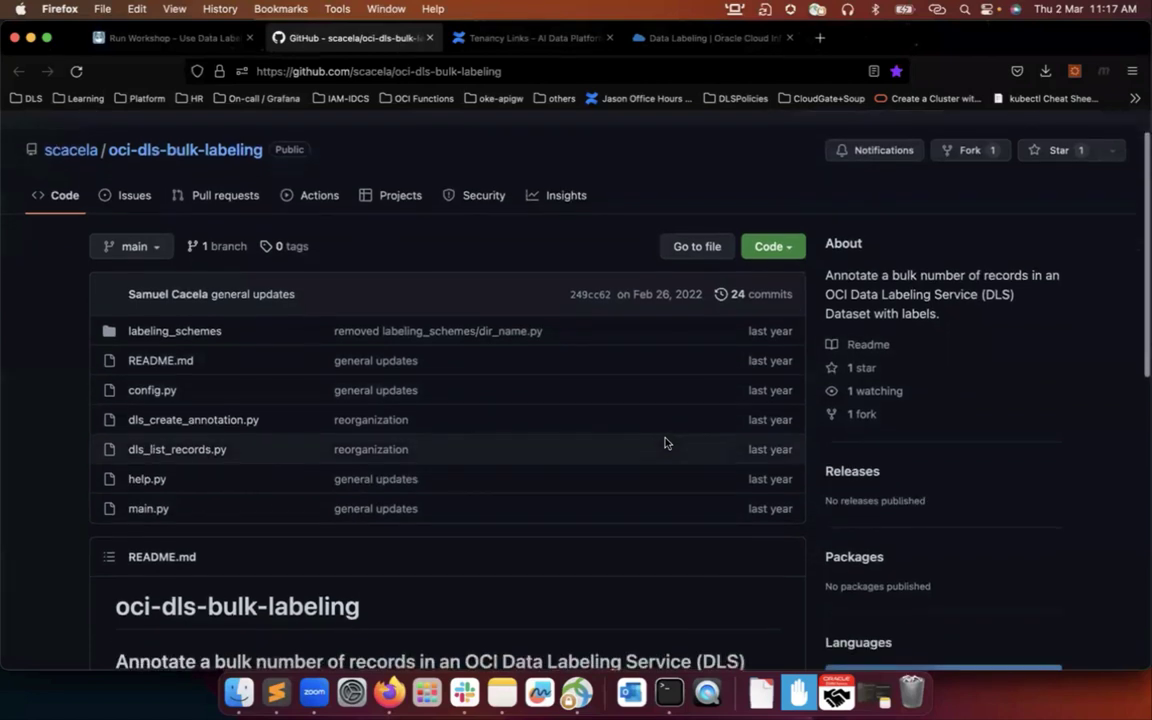
scroll(665, 442, "up", 1)
left_click(788, 282)
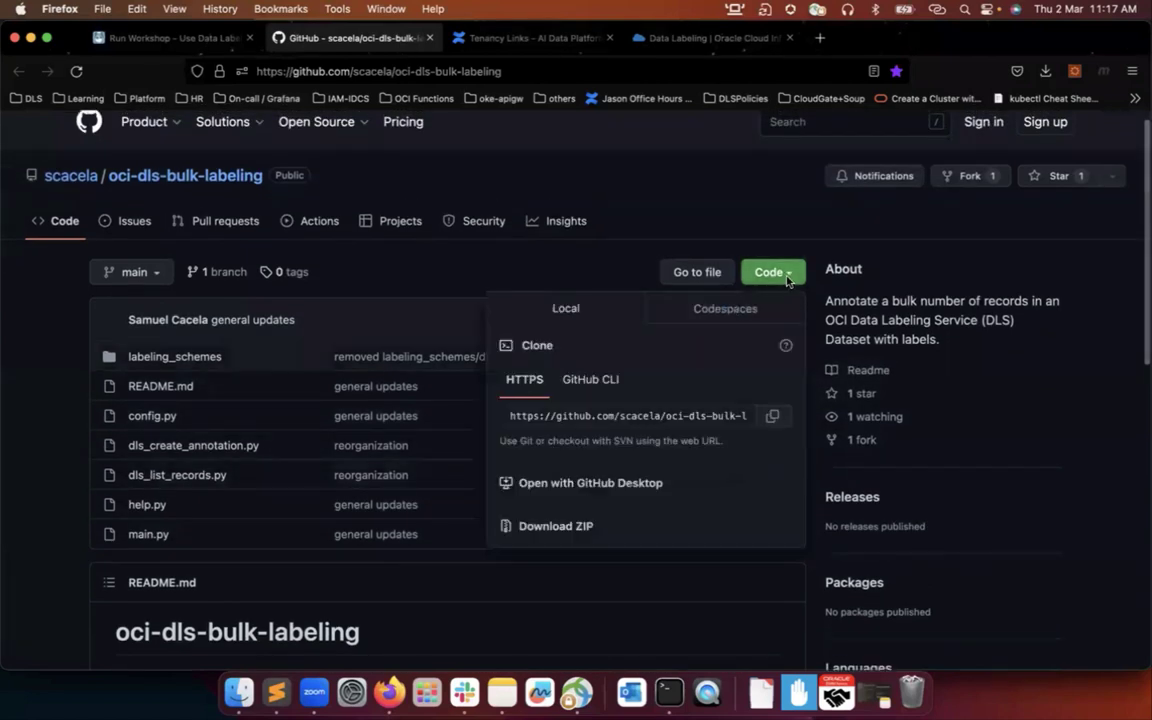
left_click(571, 527)
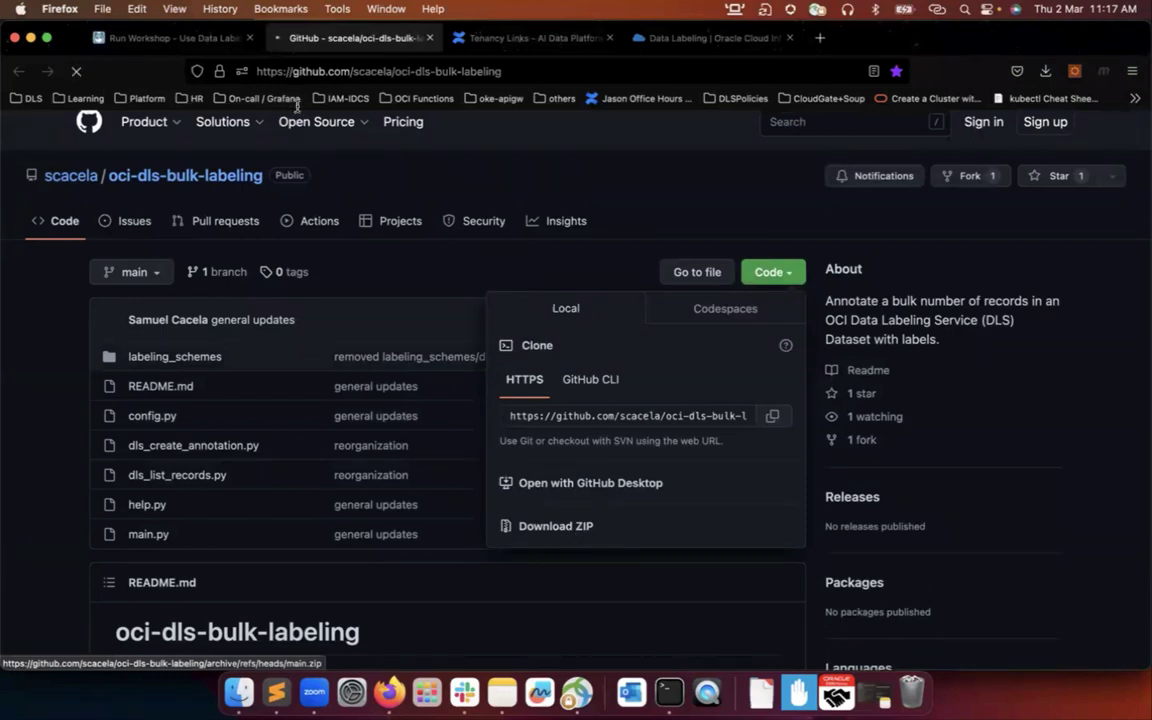
Switch to Finder and open config.py from the oci-dls-bulk-labeling-main folder in Sublime Text
left_click(239, 692)
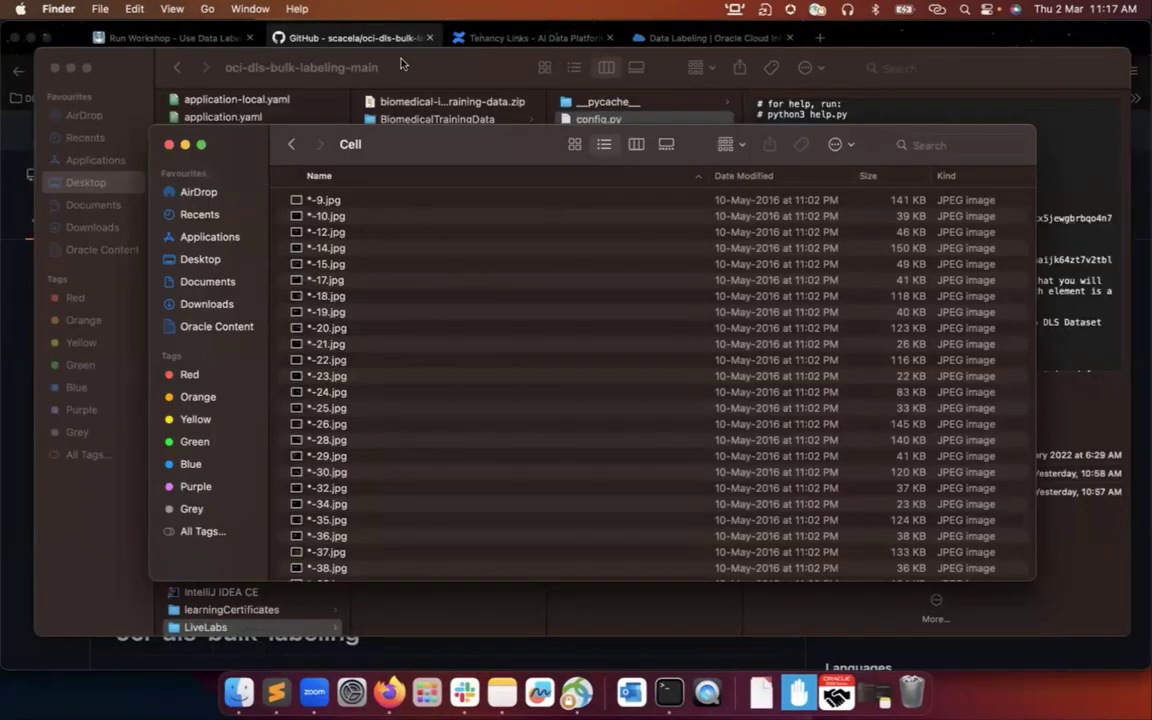
left_click(361, 54)
left_click(392, 154)
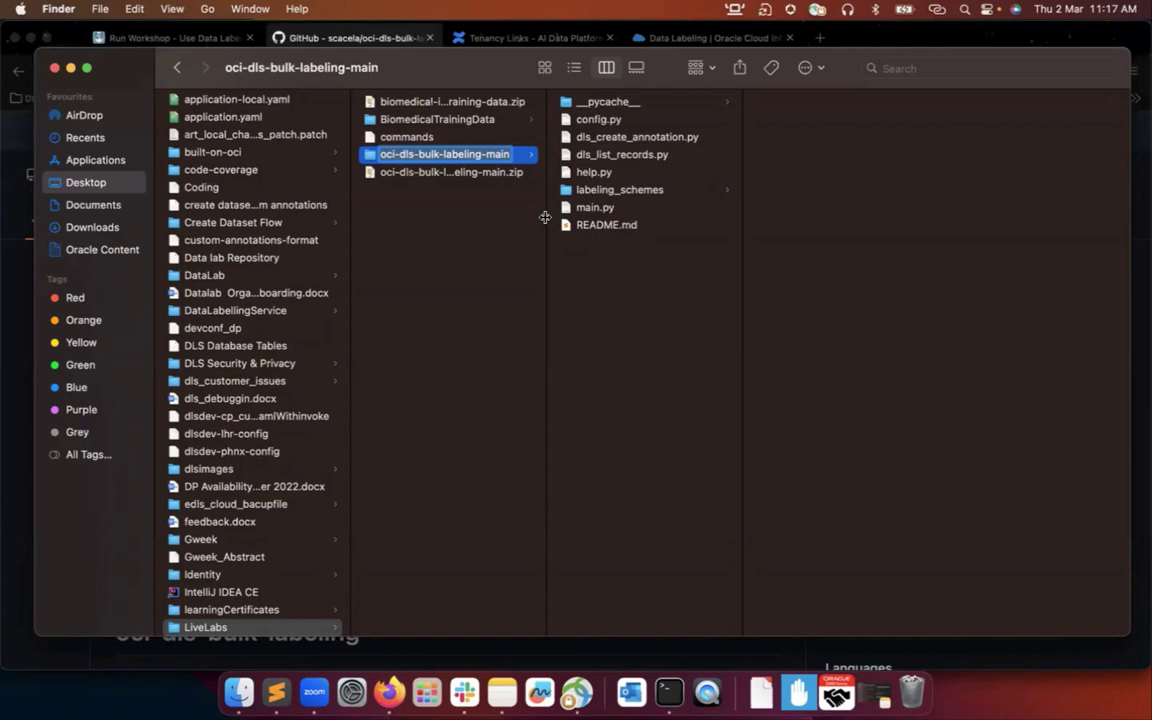
left_click(610, 120)
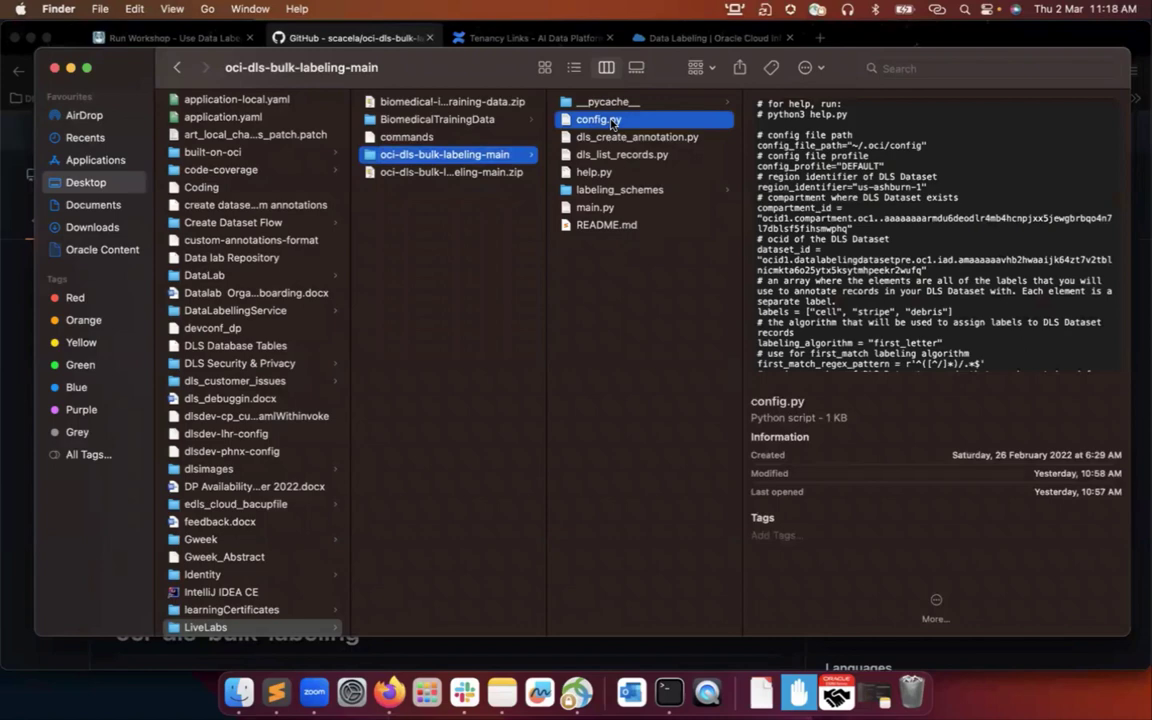
right_click(612, 123)
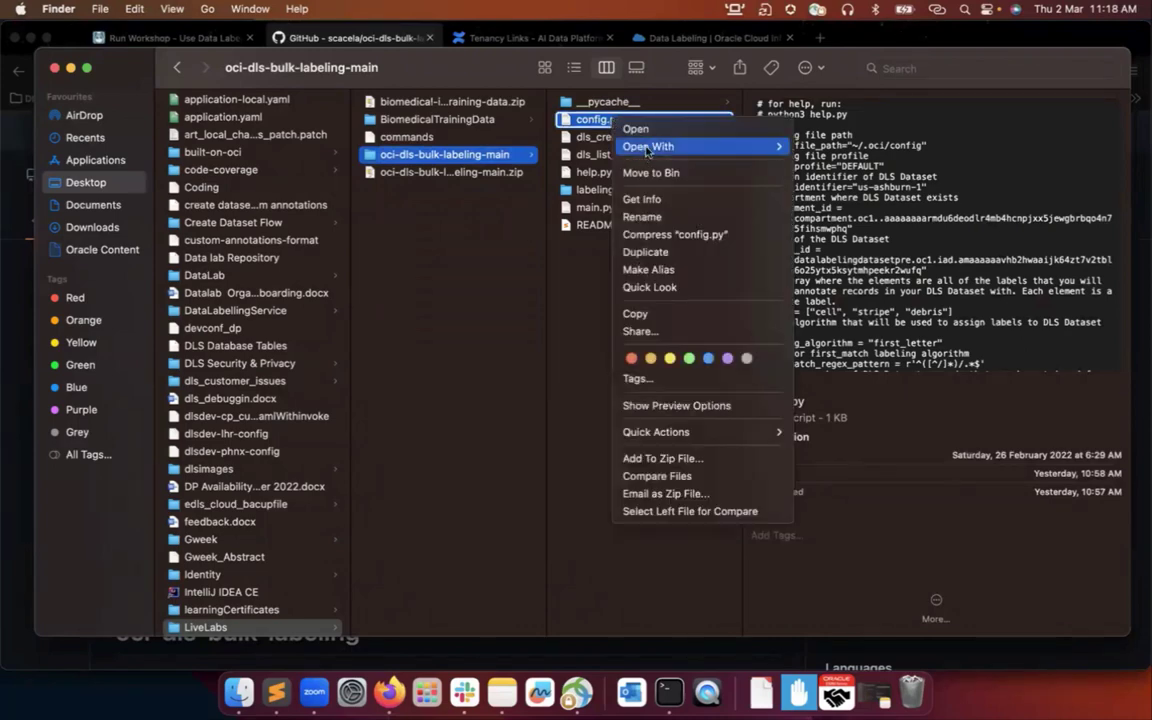
mouse_move(690, 146)
left_click(806, 148)
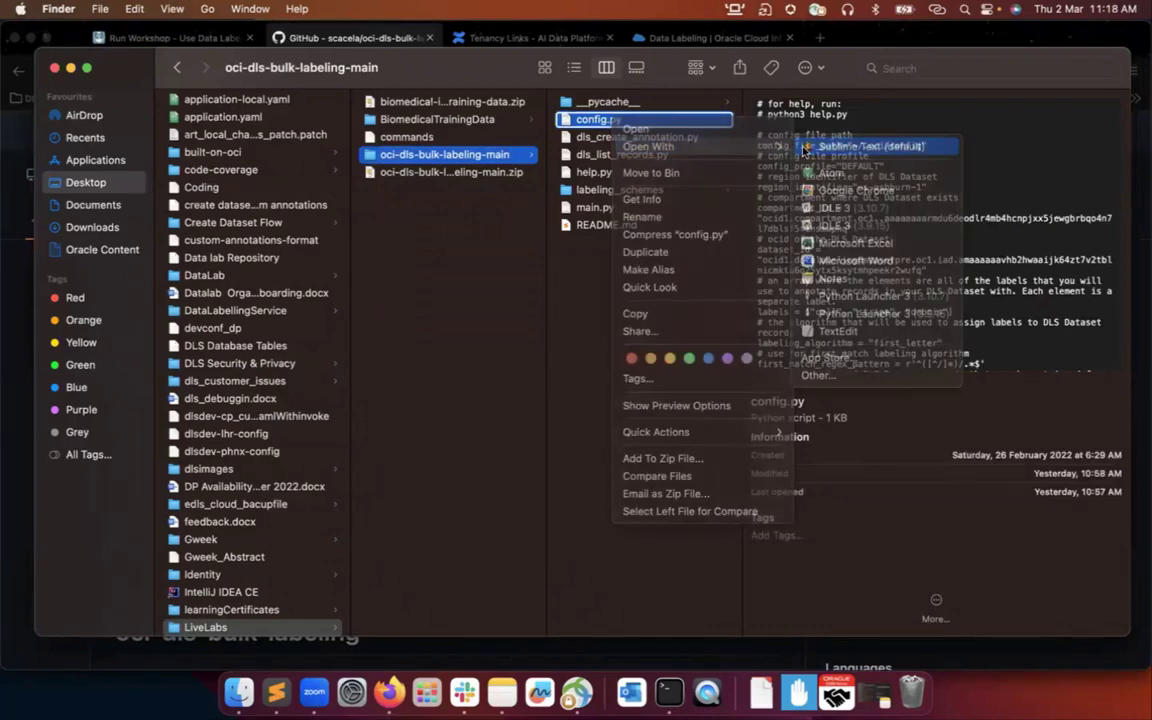
left_click(396, 179)
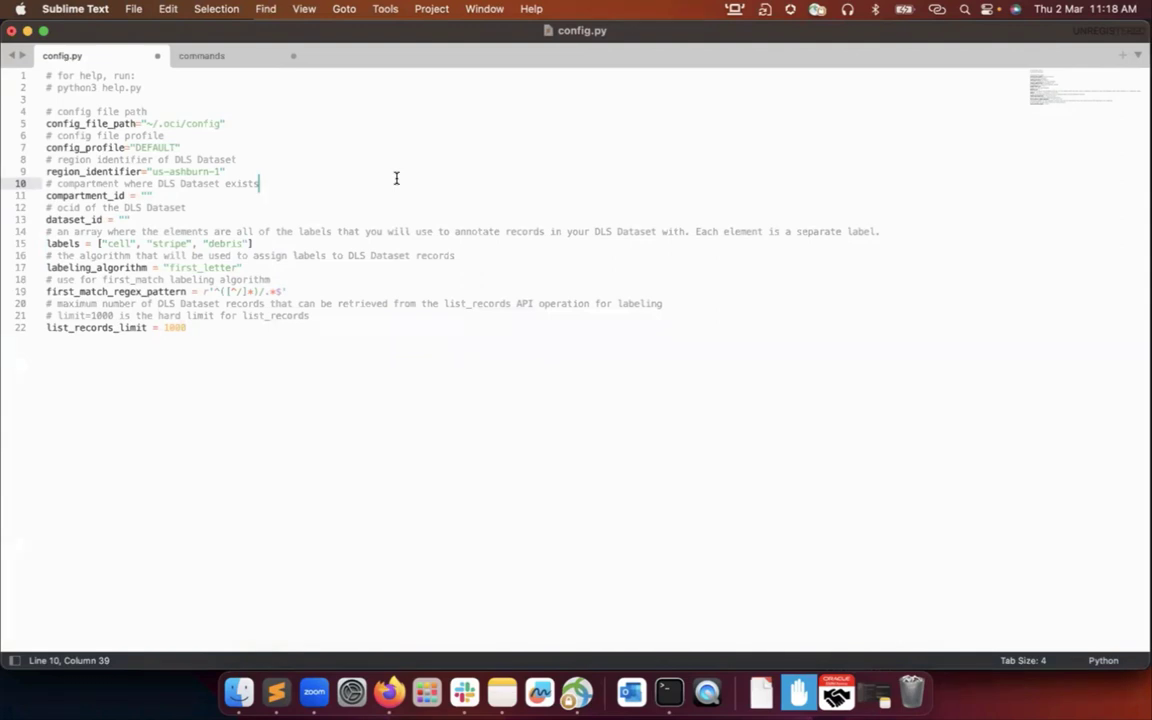
Fill the empty compartment_id in config.py with the livelab compartment OCID copied from the commands file
left_click(145, 195)
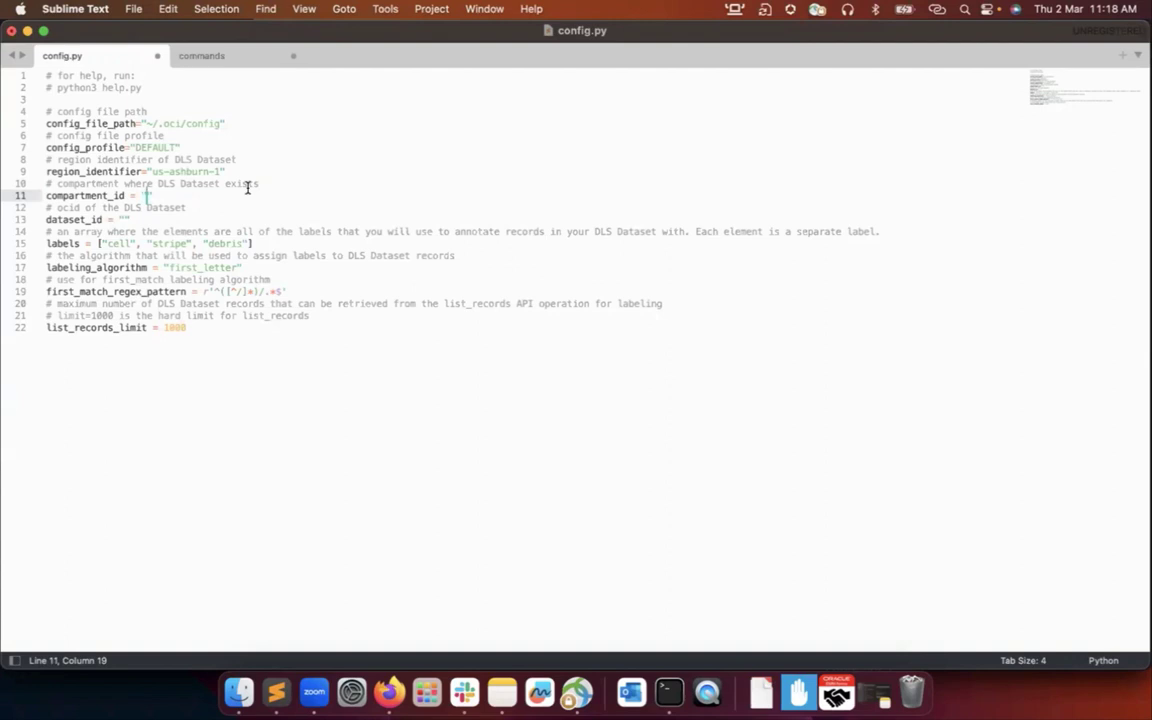
left_click(205, 56)
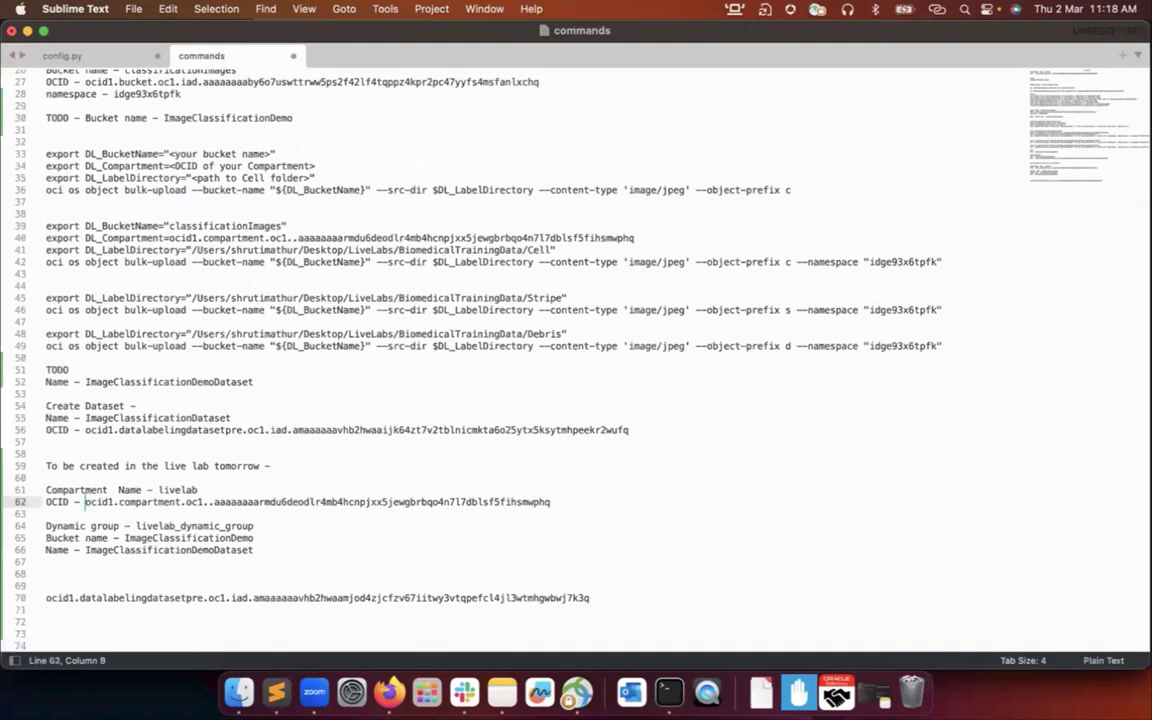
left_click_drag(86, 503, 551, 502)
key("super+c")
left_click(66, 57)
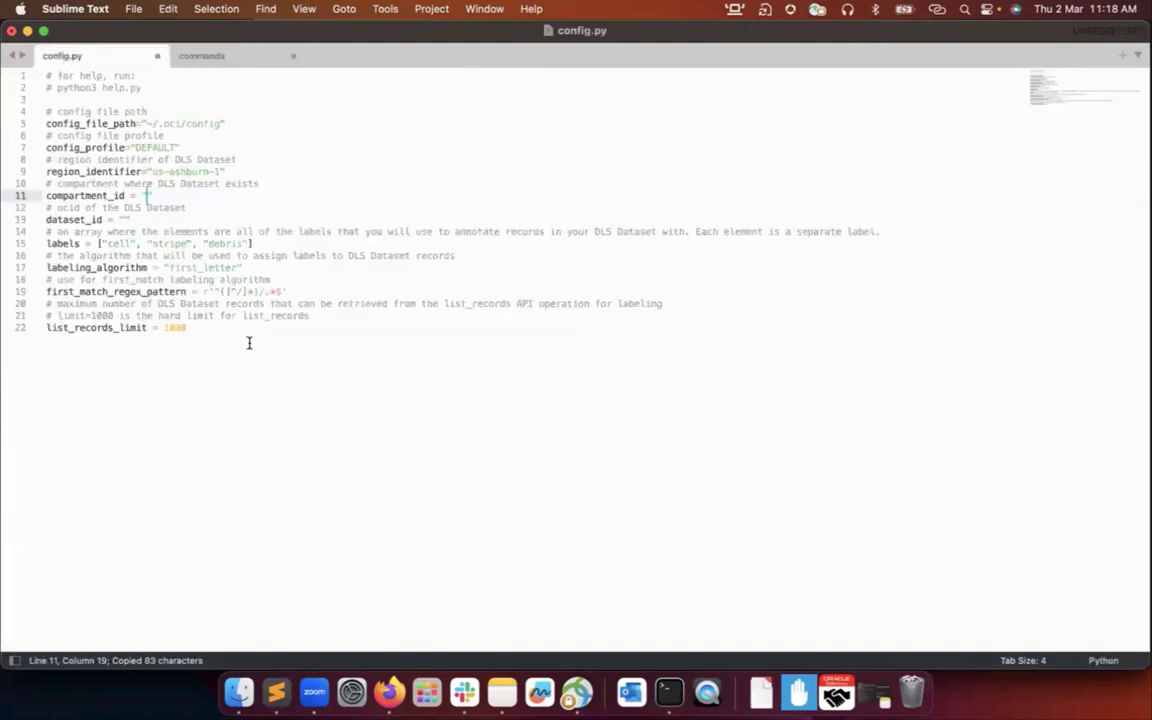
key("super+v")
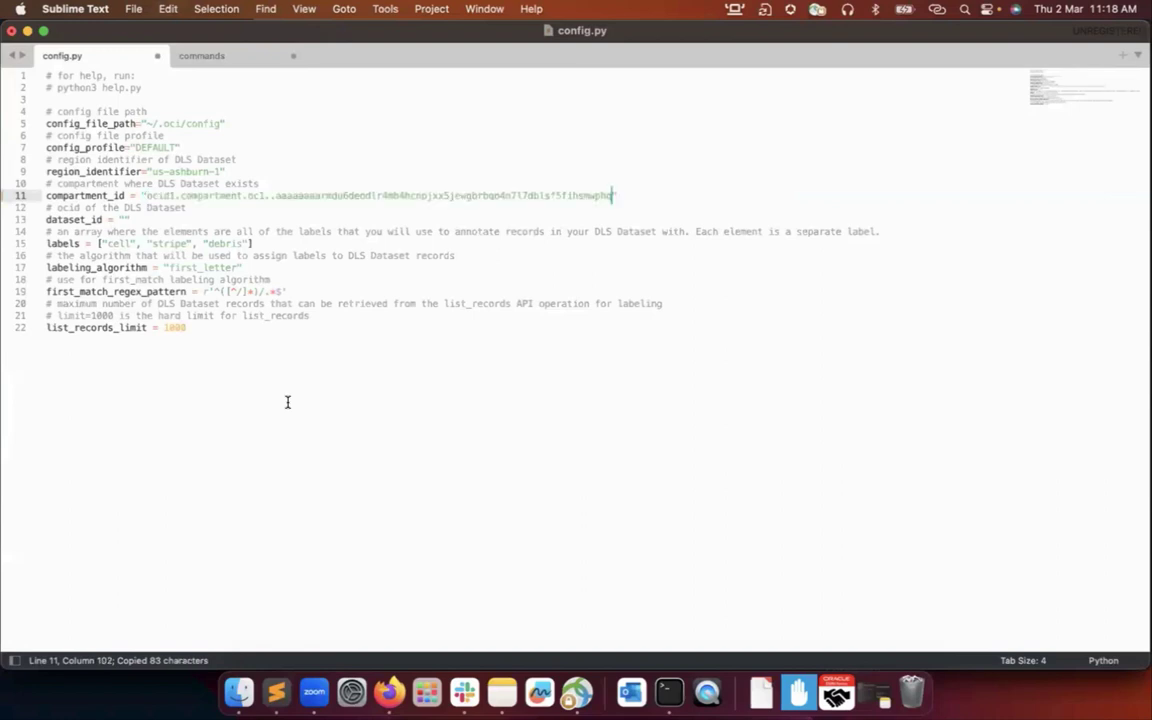
Check the oci-dls-bulk-labeling-main folder in Finder, and return to the compartment_id line of config.py in Sublime Text
left_click(239, 692)
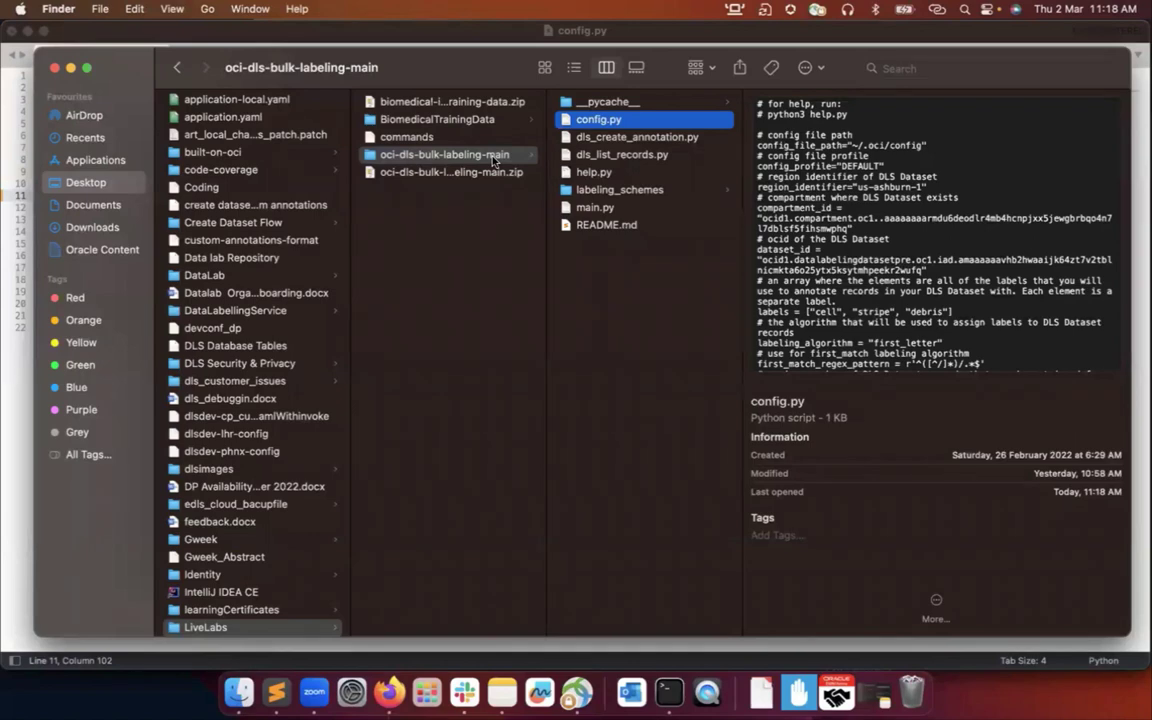
left_click(20, 410)
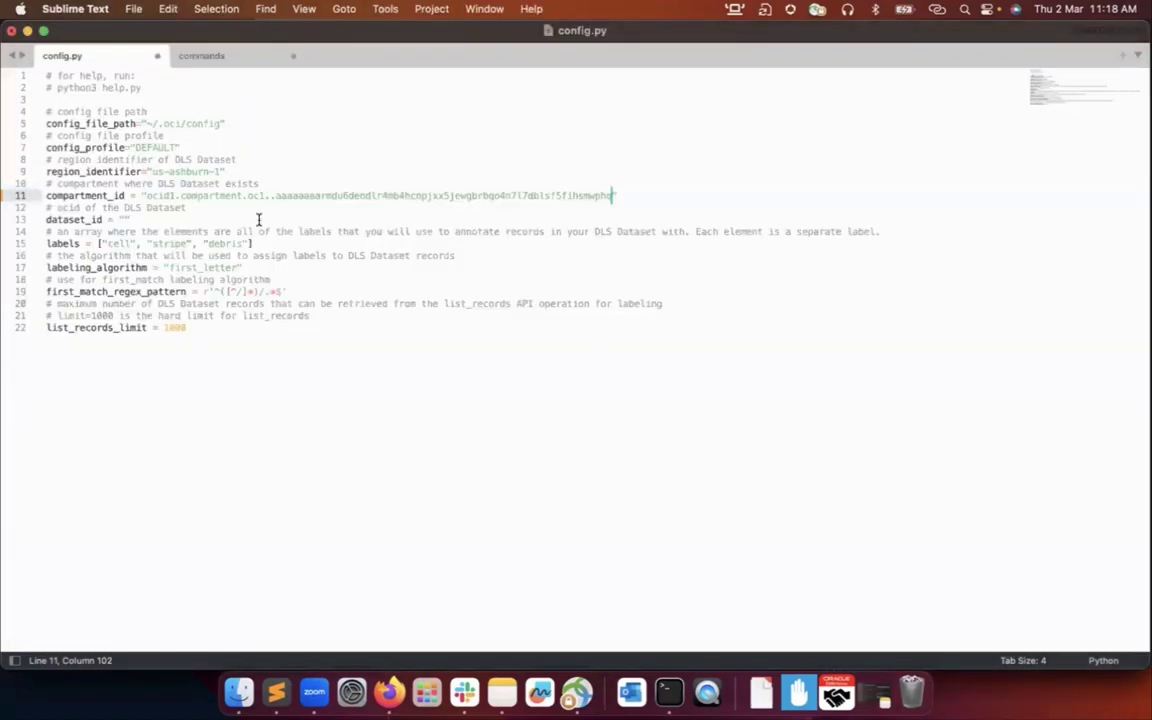
double_click(92, 195)
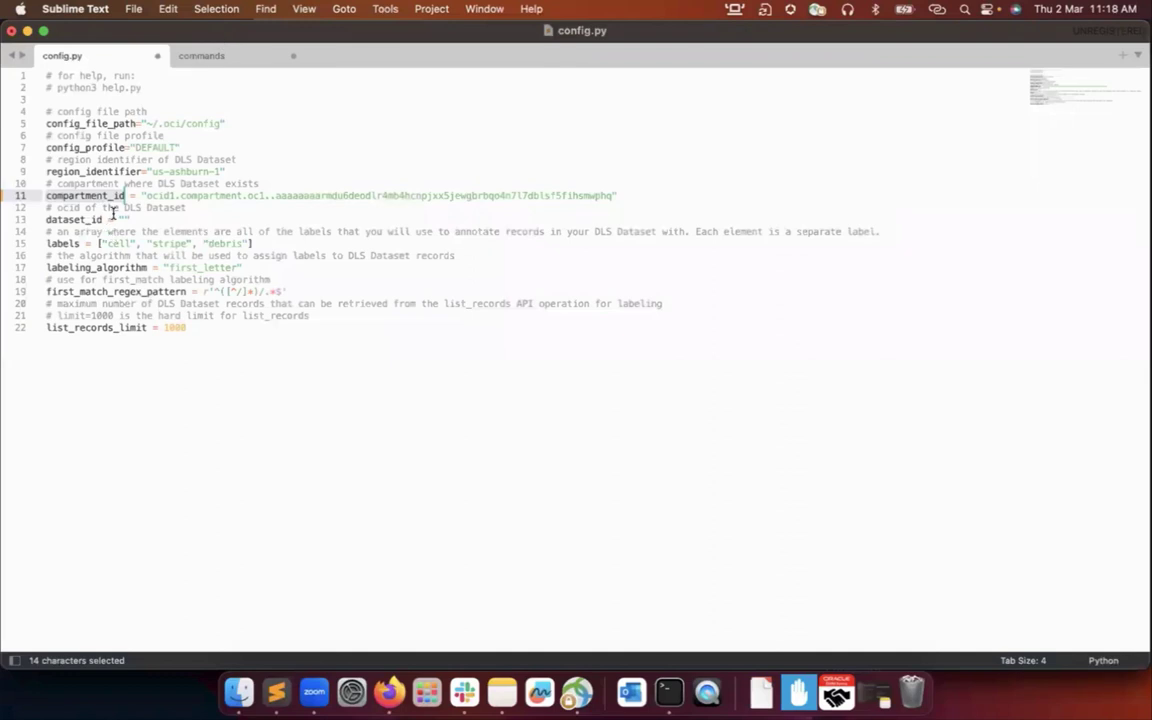
Fill the empty dataset_id in config.py with the new dataset's OCID from the commands file, removing the extra line break
left_click(124, 219)
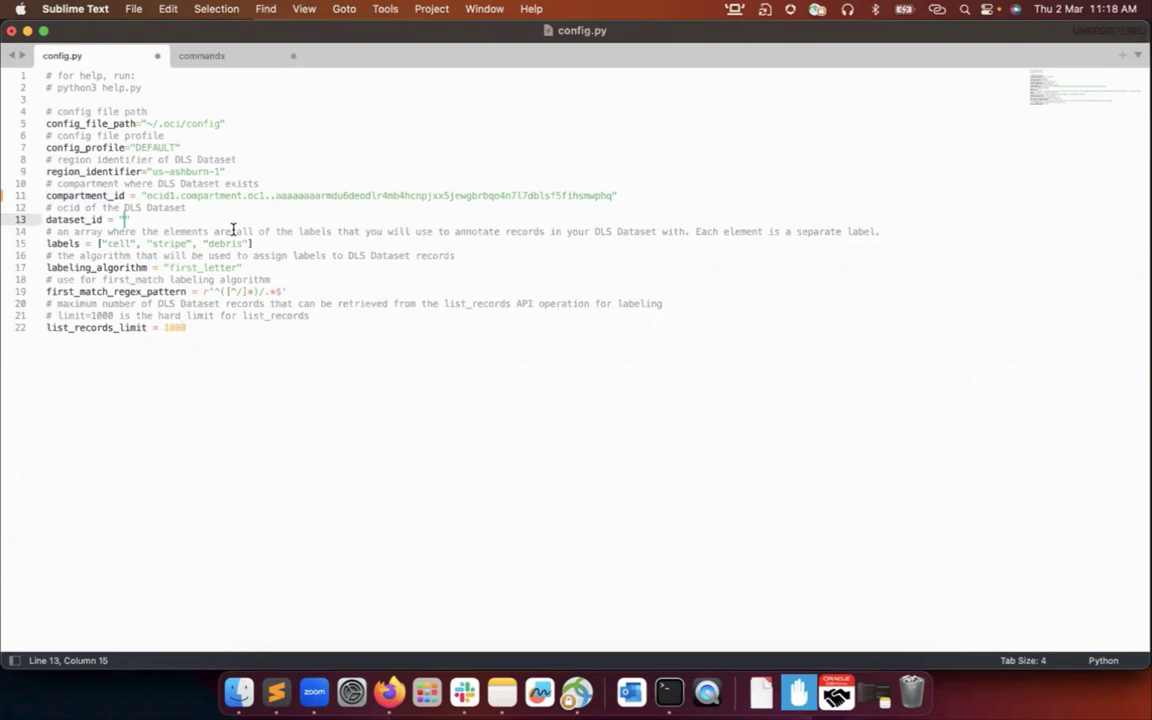
left_click(200, 55)
triple_click(44, 598)
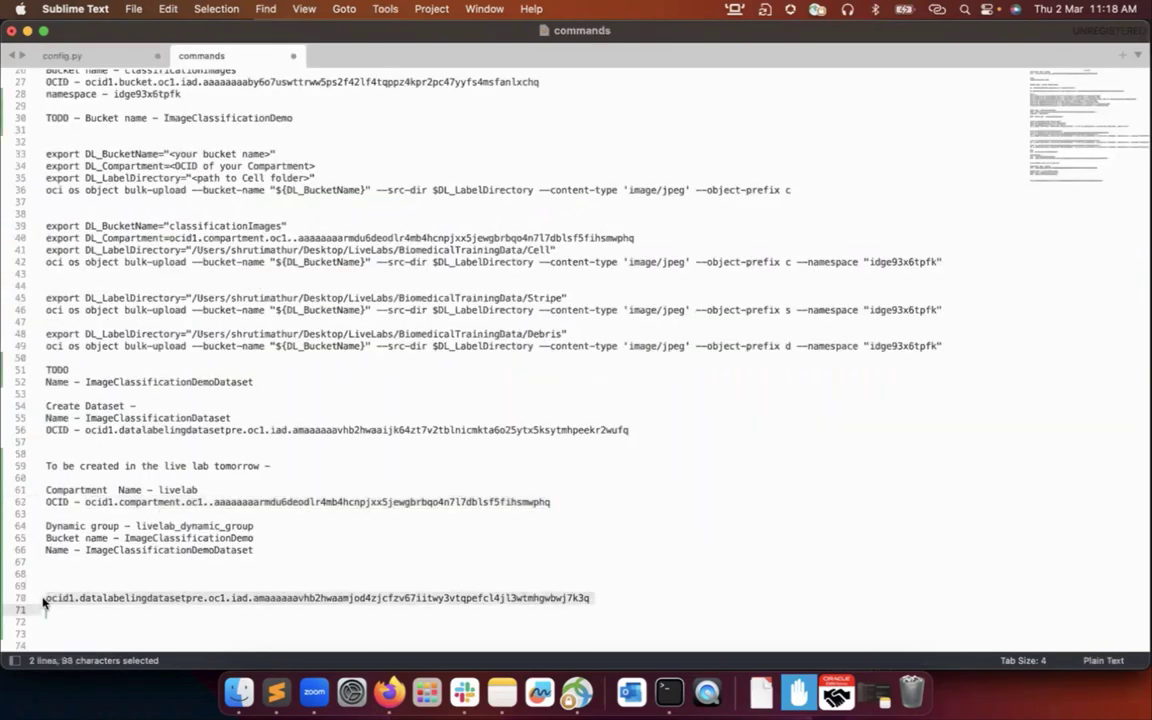
key("super+c")
left_click(116, 55)
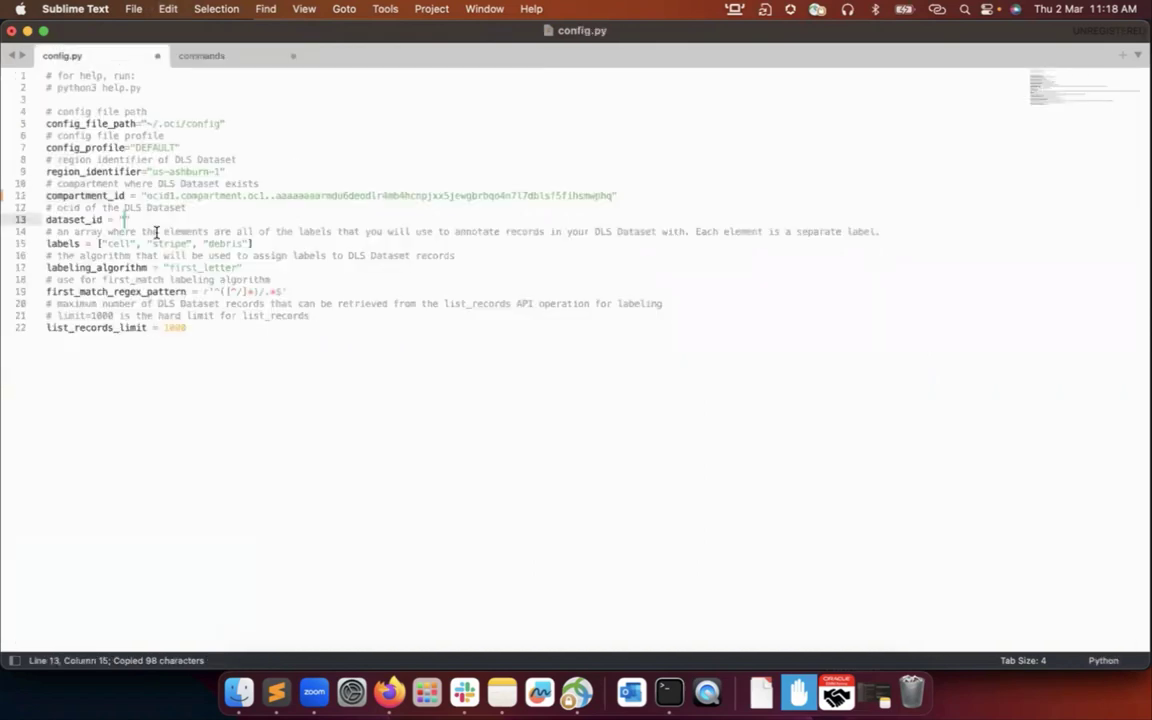
key("super+v")
key("BackSpace")
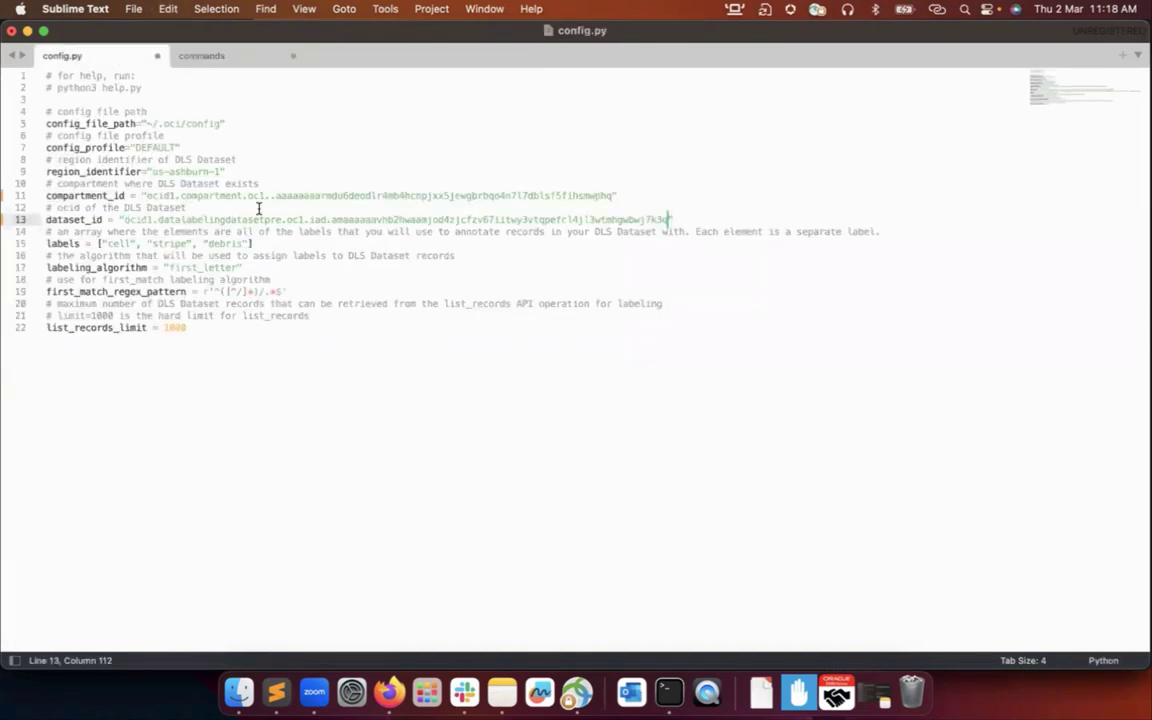
Review the labels array and the labeling_algorithm setting in config.py
left_click(283, 244)
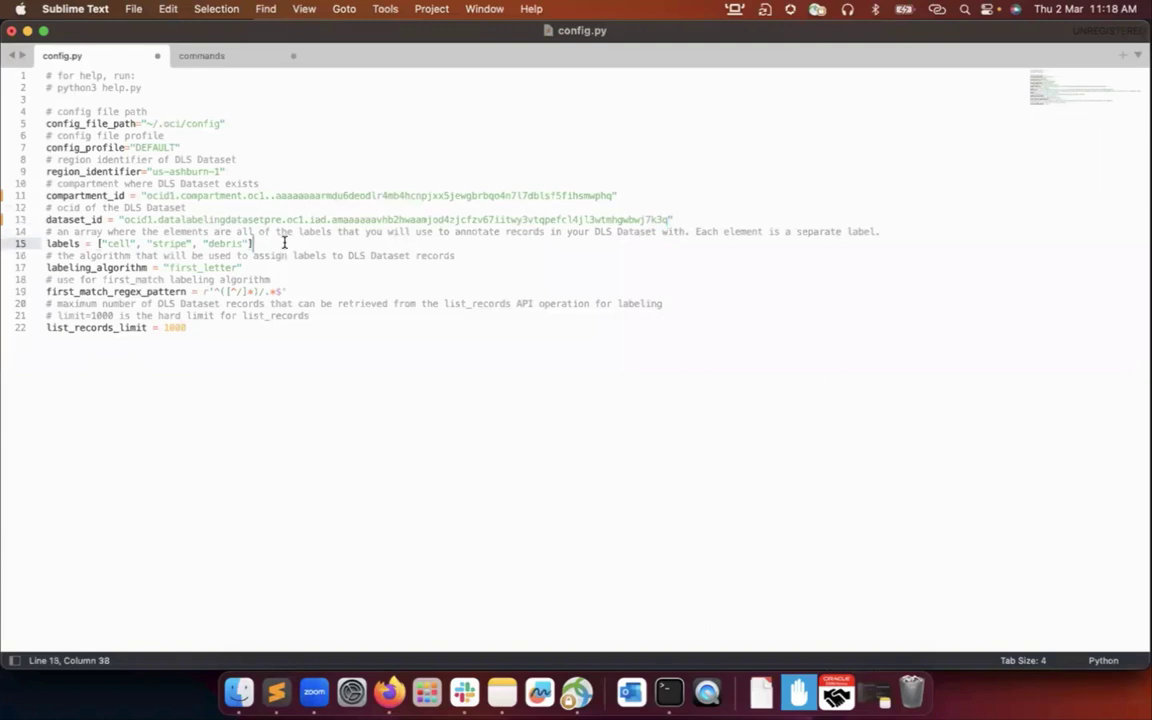
double_click(71, 245)
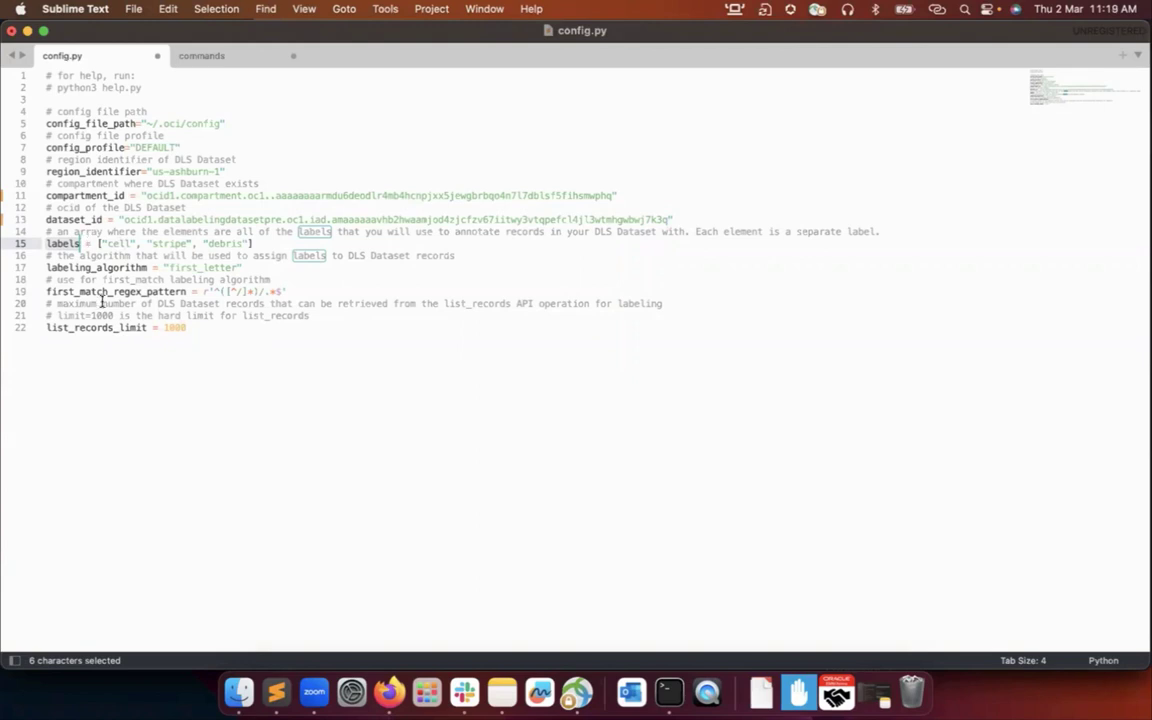
double_click(120, 244)
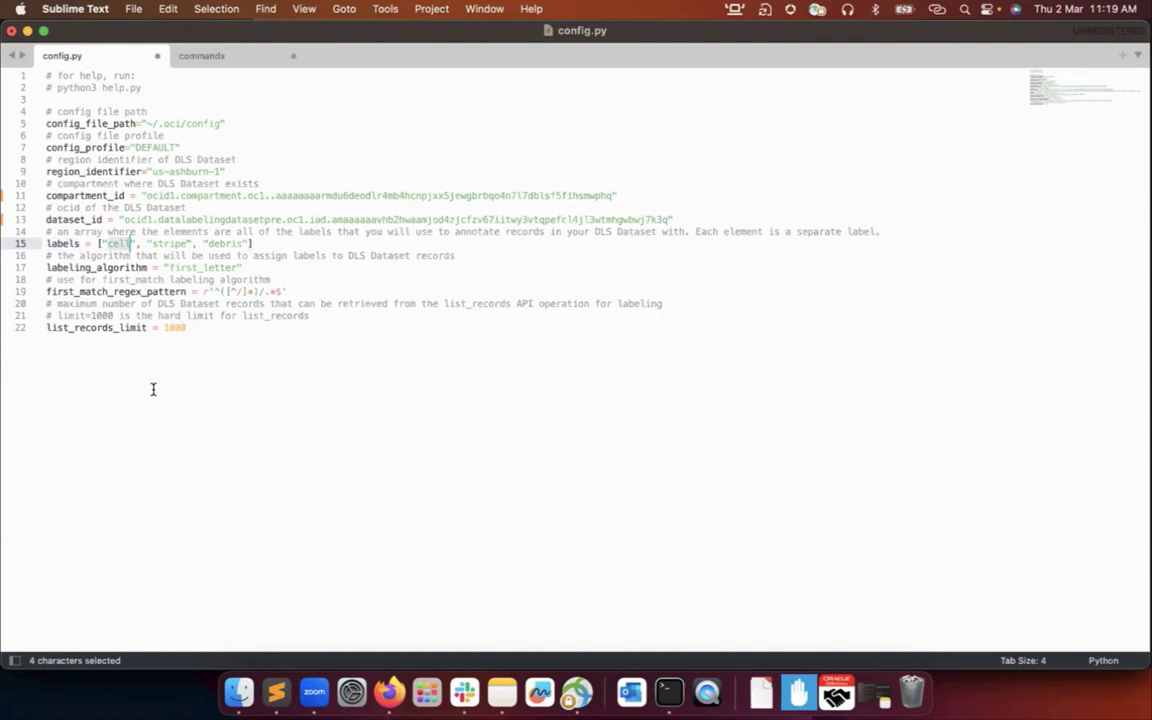
double_click(167, 243)
left_click(228, 243)
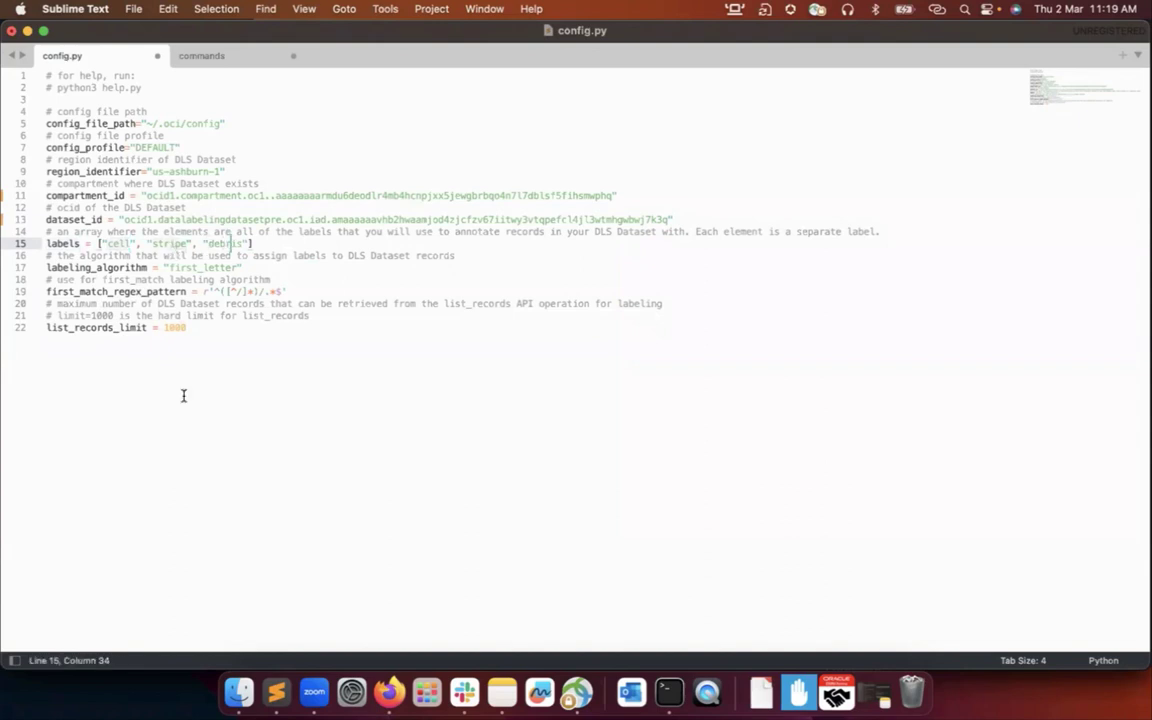
left_click(198, 432)
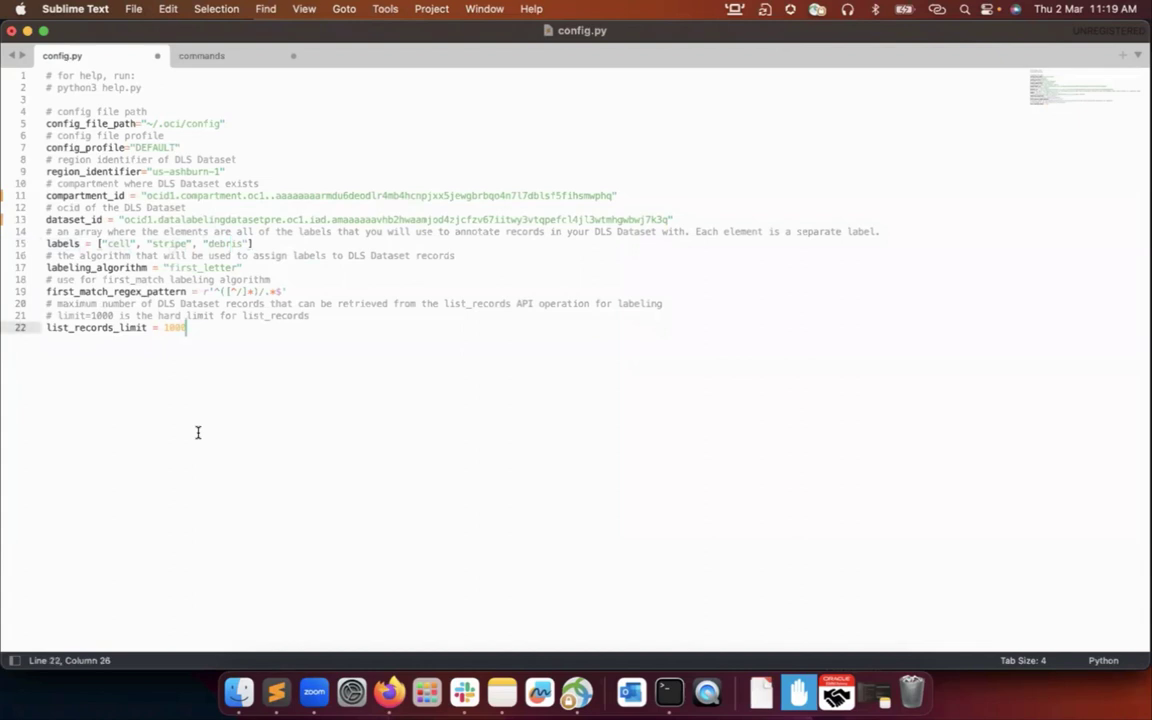
double_click(76, 268)
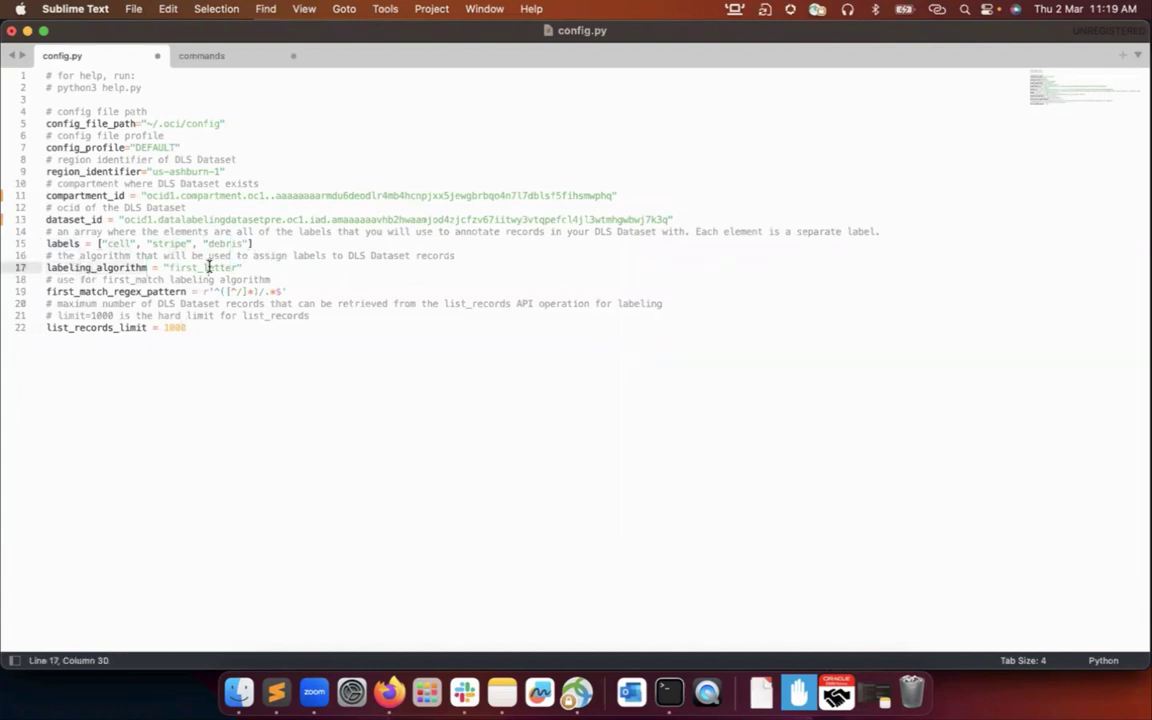
Check the labeling_algorithm line in config.py and save the file
left_click(297, 256)
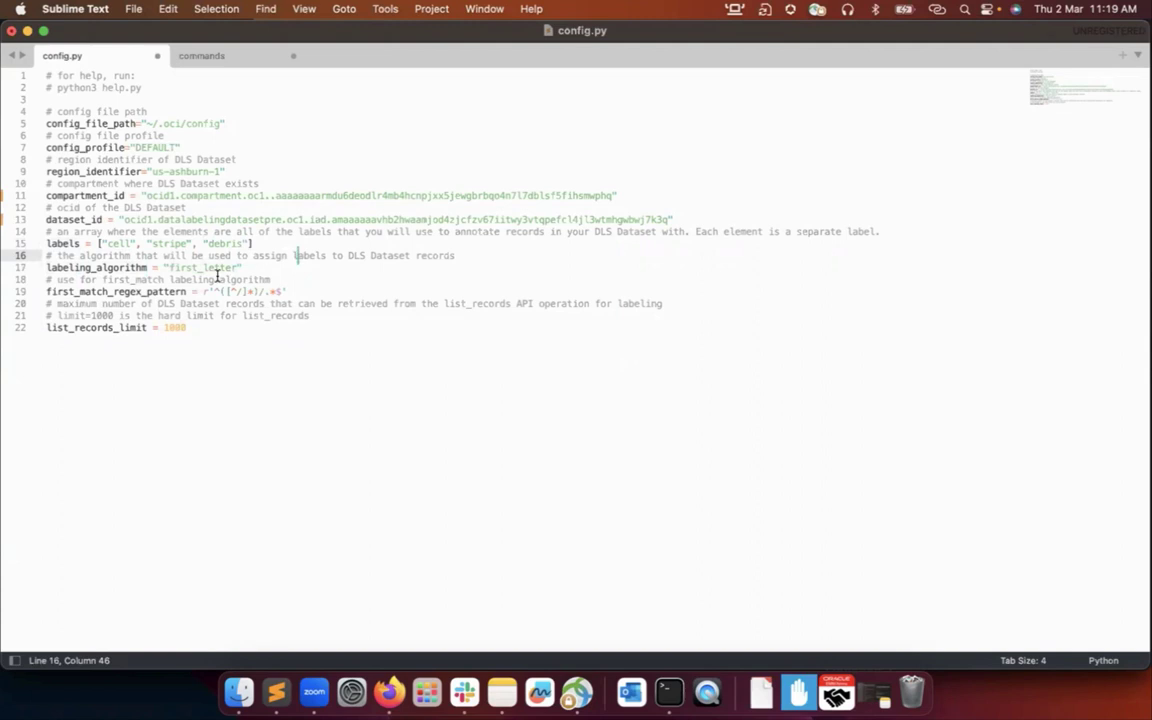
left_click(269, 265)
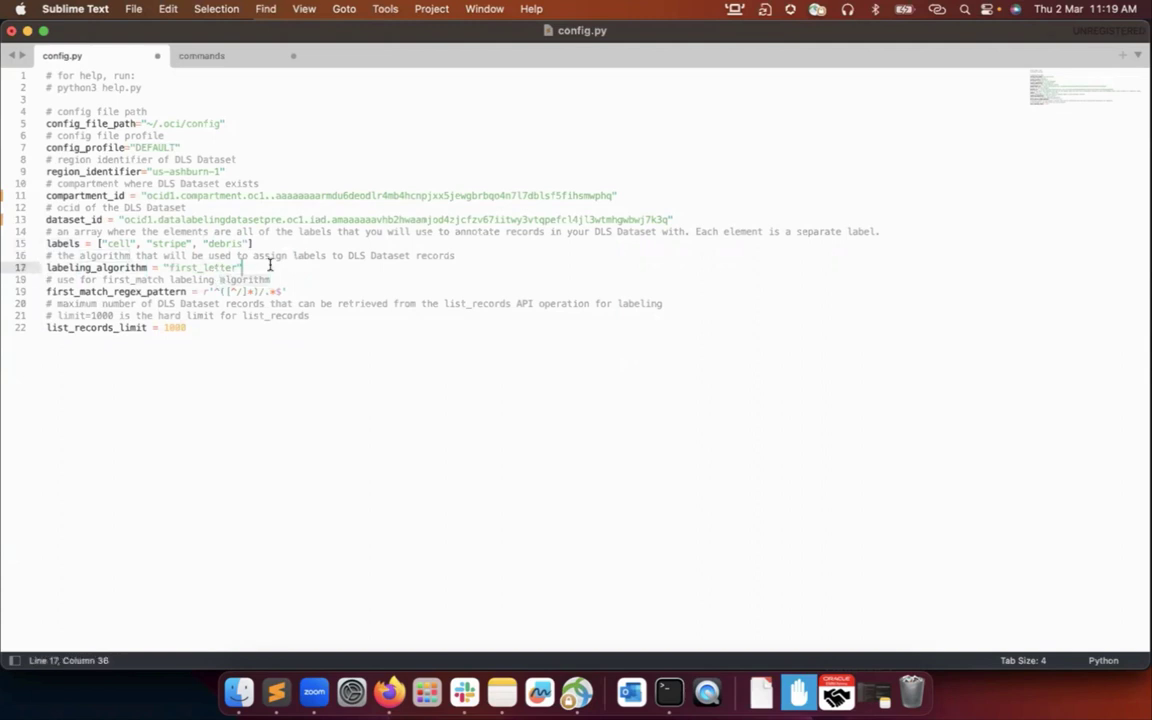
key("super+s")
Switch to the Data Labeling page in Firefox and open ImageClassificationDemoDataset to check its record generation
left_click(398, 698)
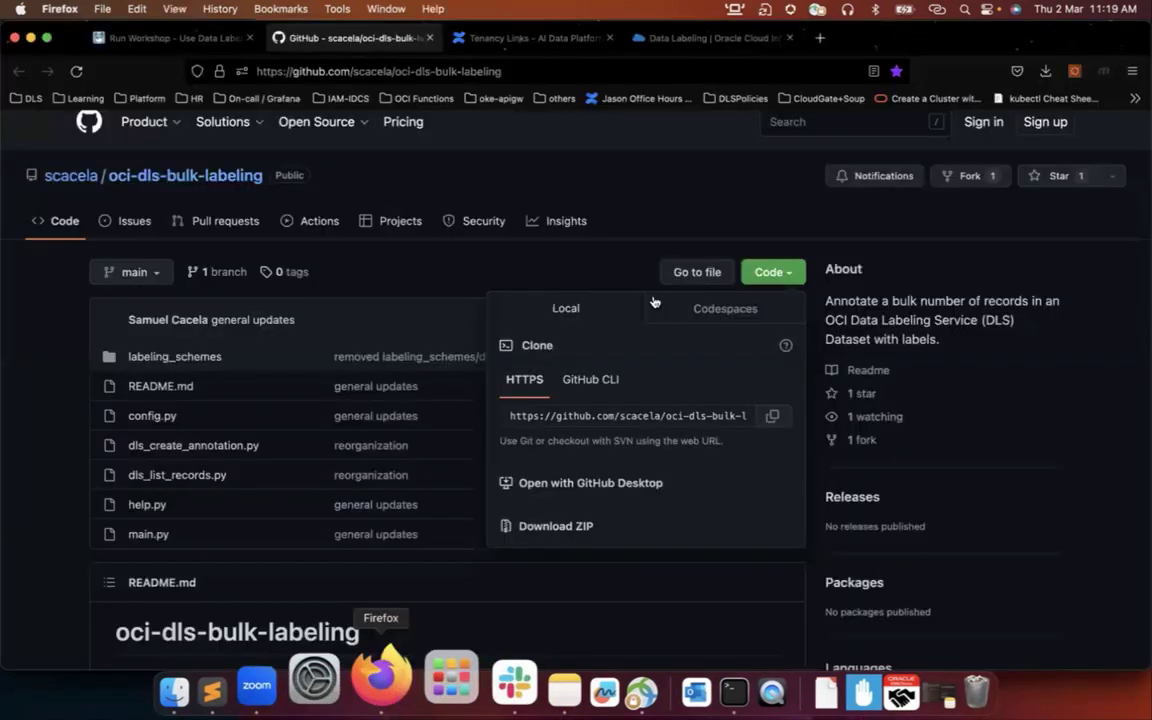
left_click(718, 37)
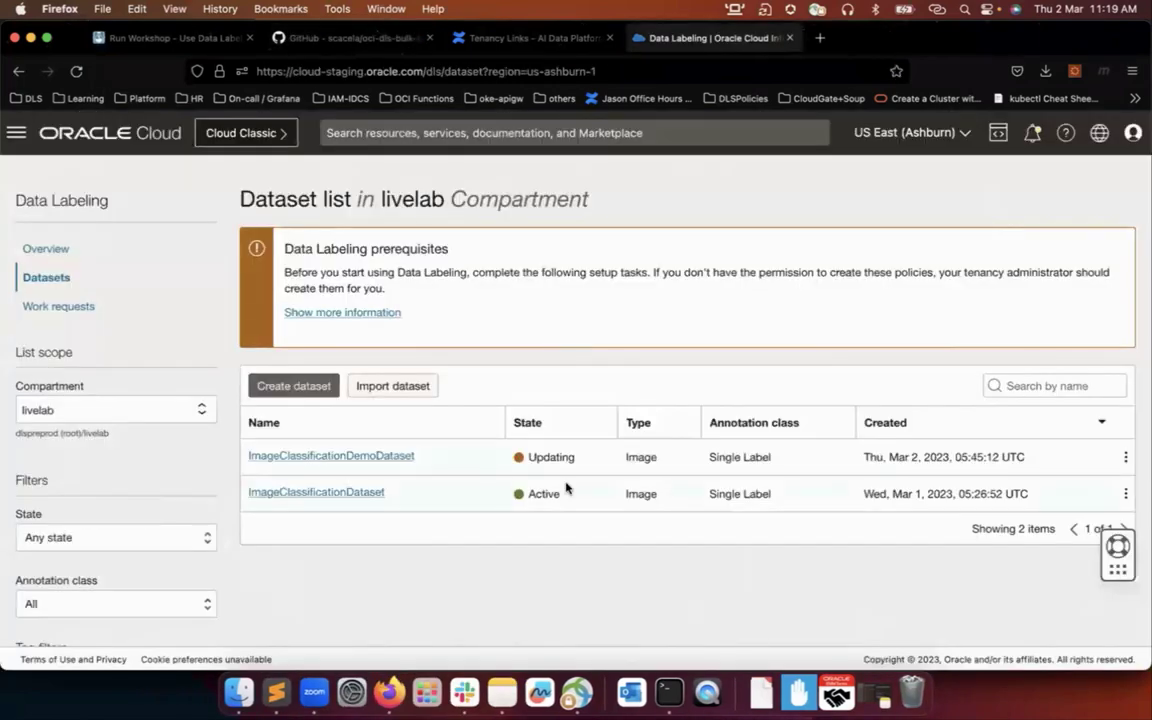
left_click(331, 458)
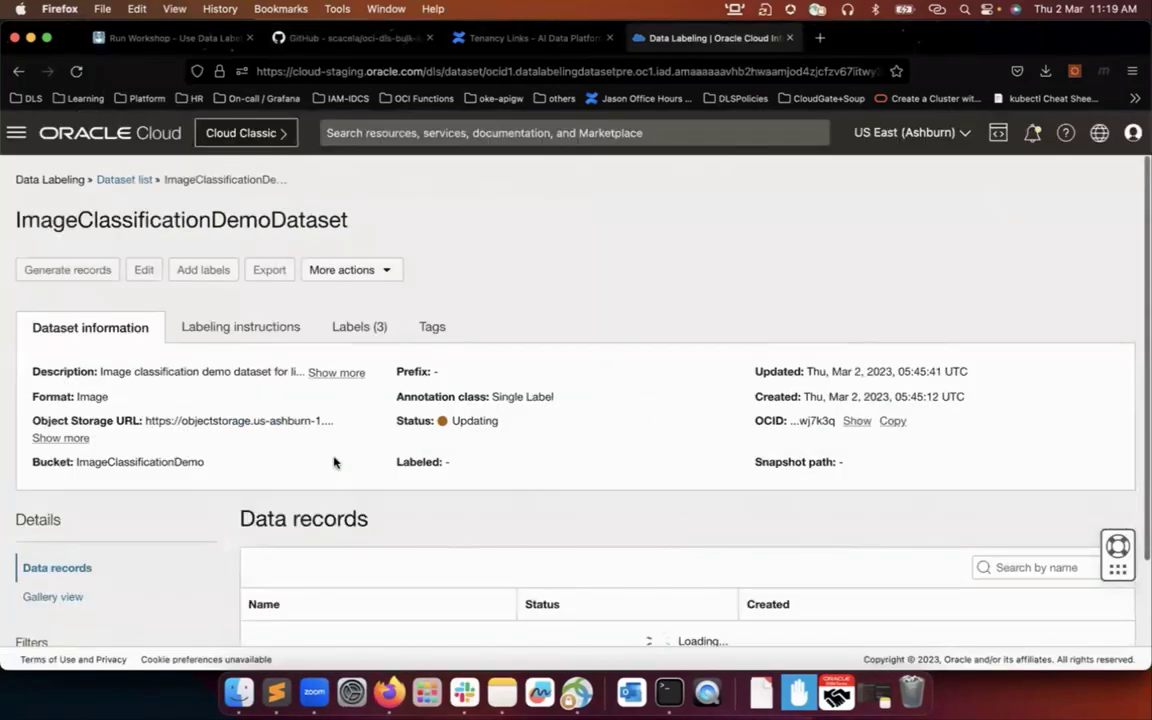
scroll(334, 461, "down", 2)
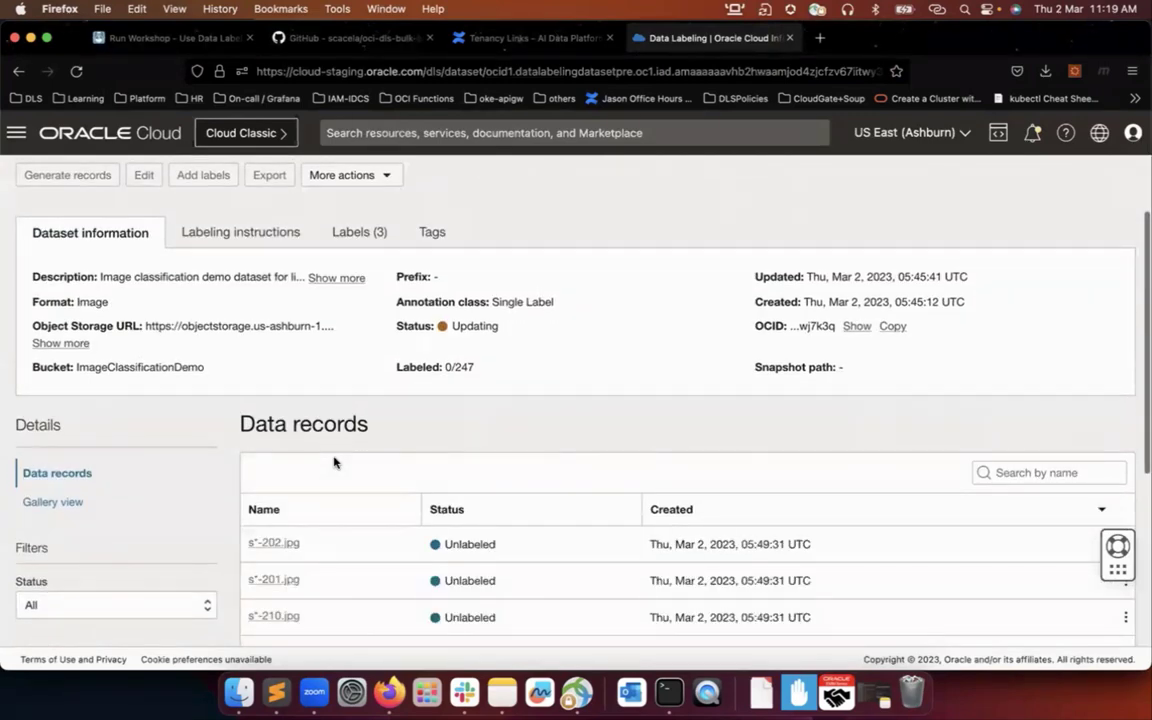
scroll(334, 461, "up", 2)
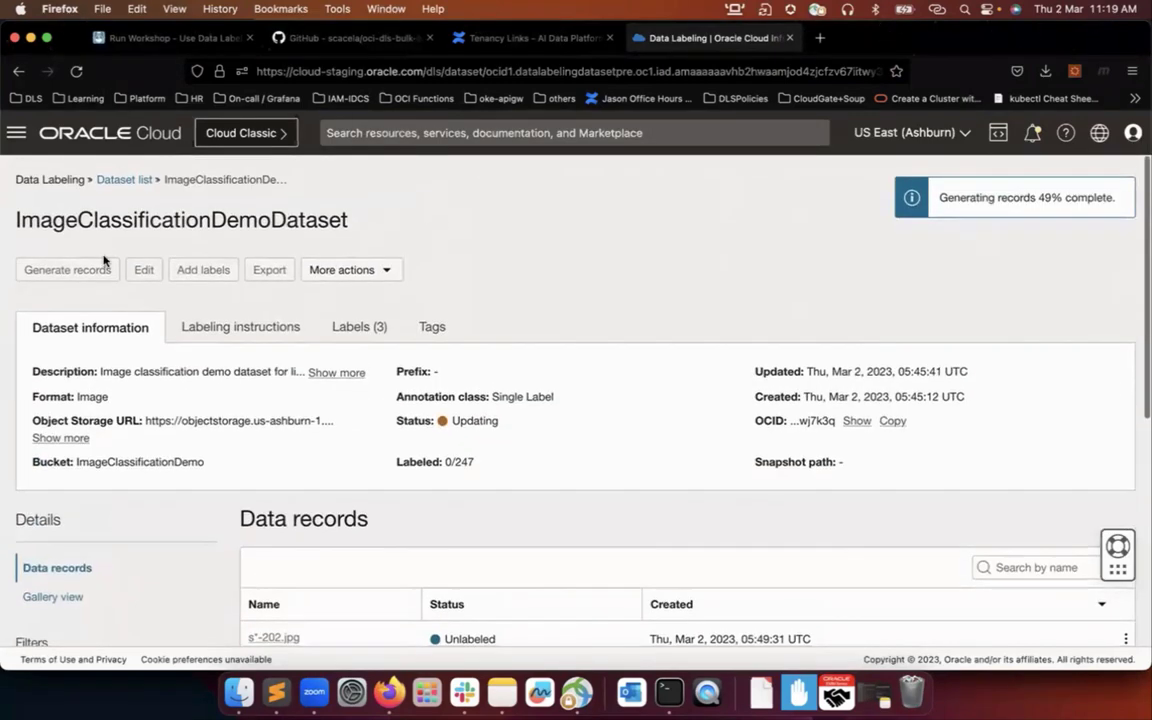
Reopen ImageClassificationDemoDataset from the dataset list and examine the names and statuses of its data records
left_click(140, 181)
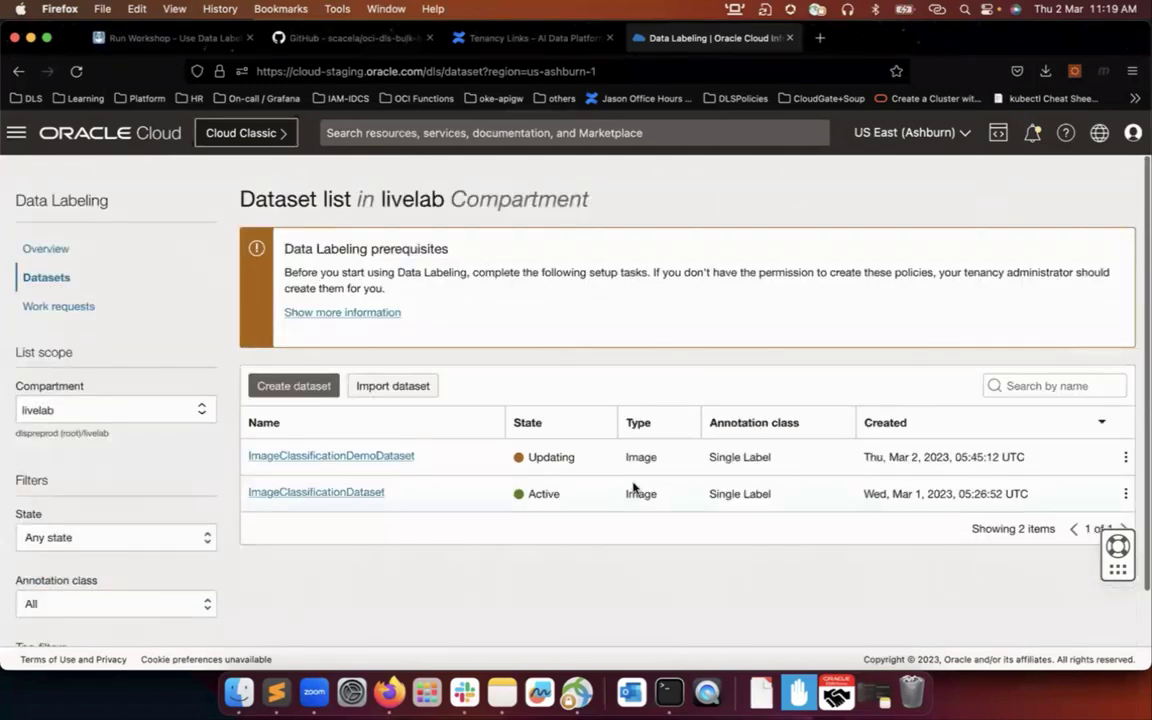
scroll(381, 507, "down", 1)
left_click(381, 408)
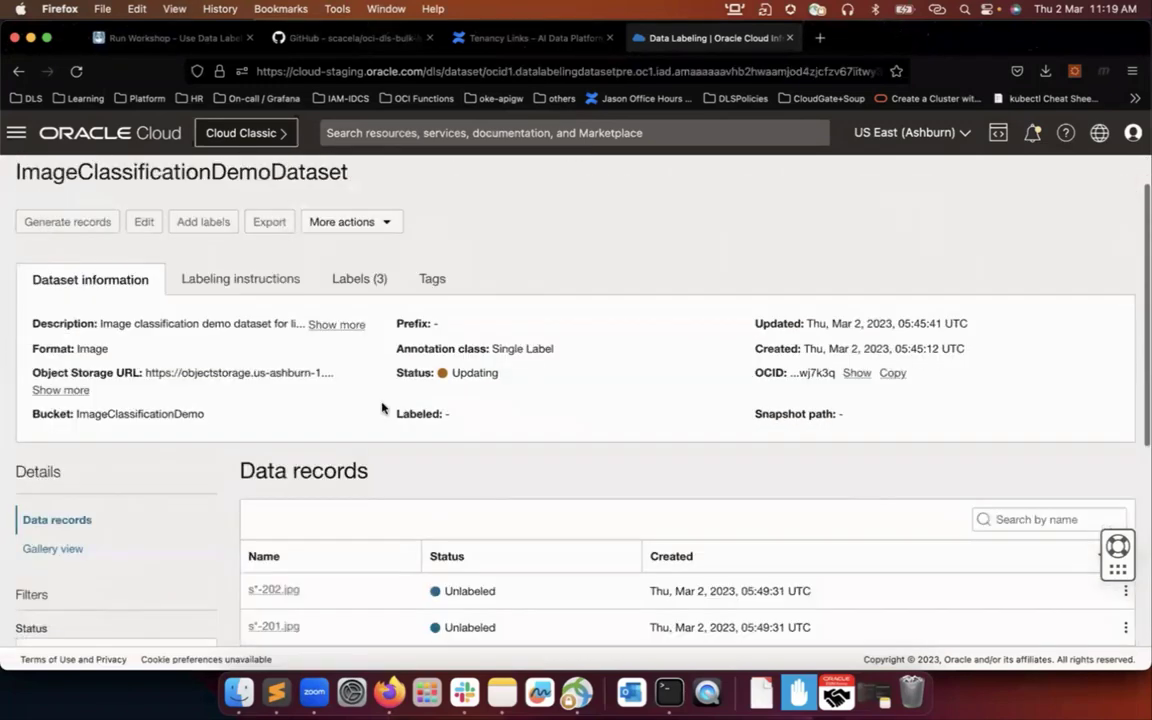
scroll(673, 362, "down", 2)
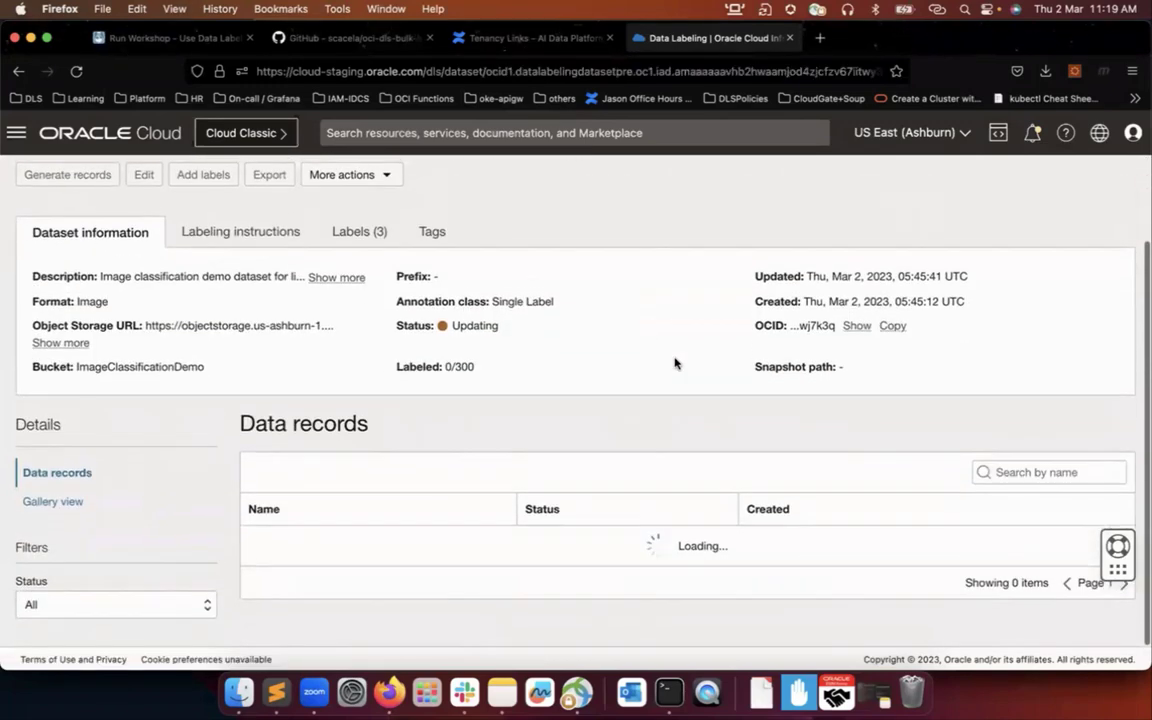
scroll(674, 363, "down", 3)
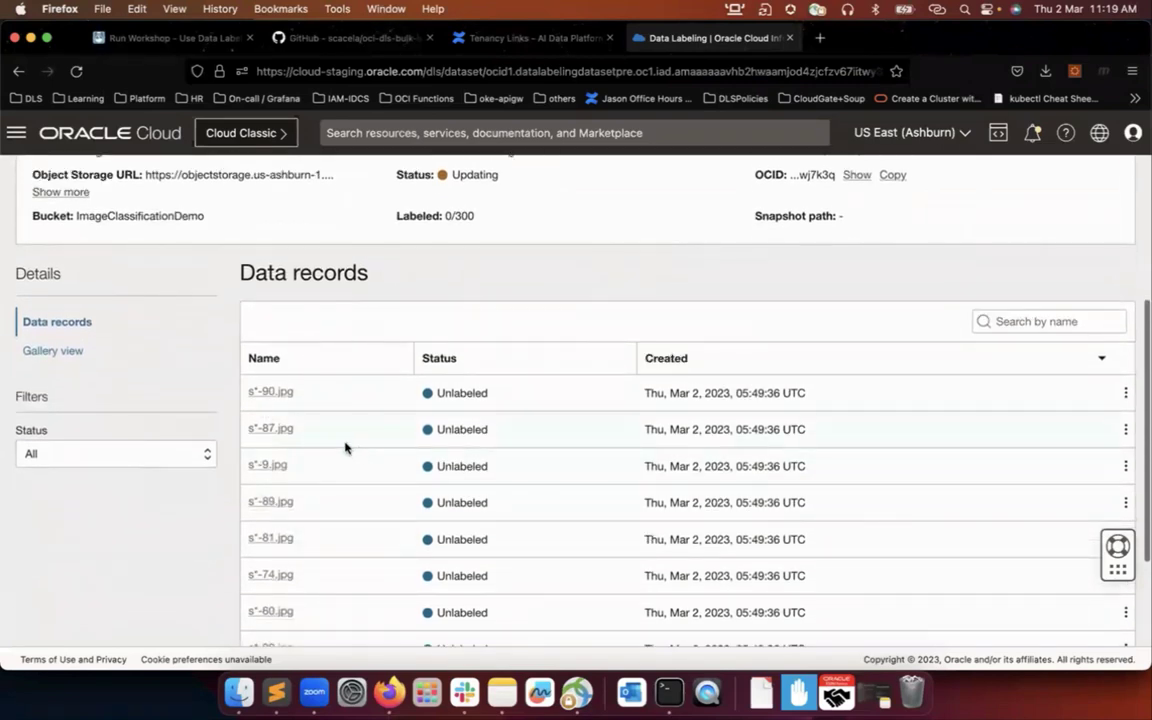
scroll(302, 455, "down", 1)
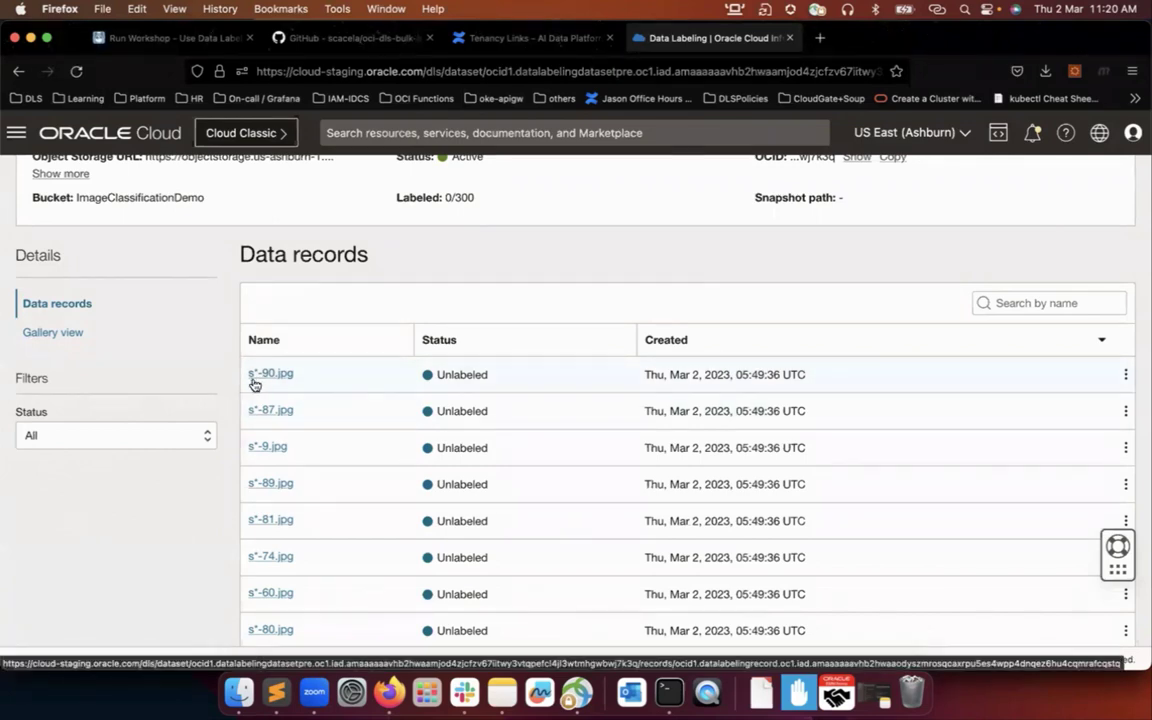
scroll(338, 399, "down", 1)
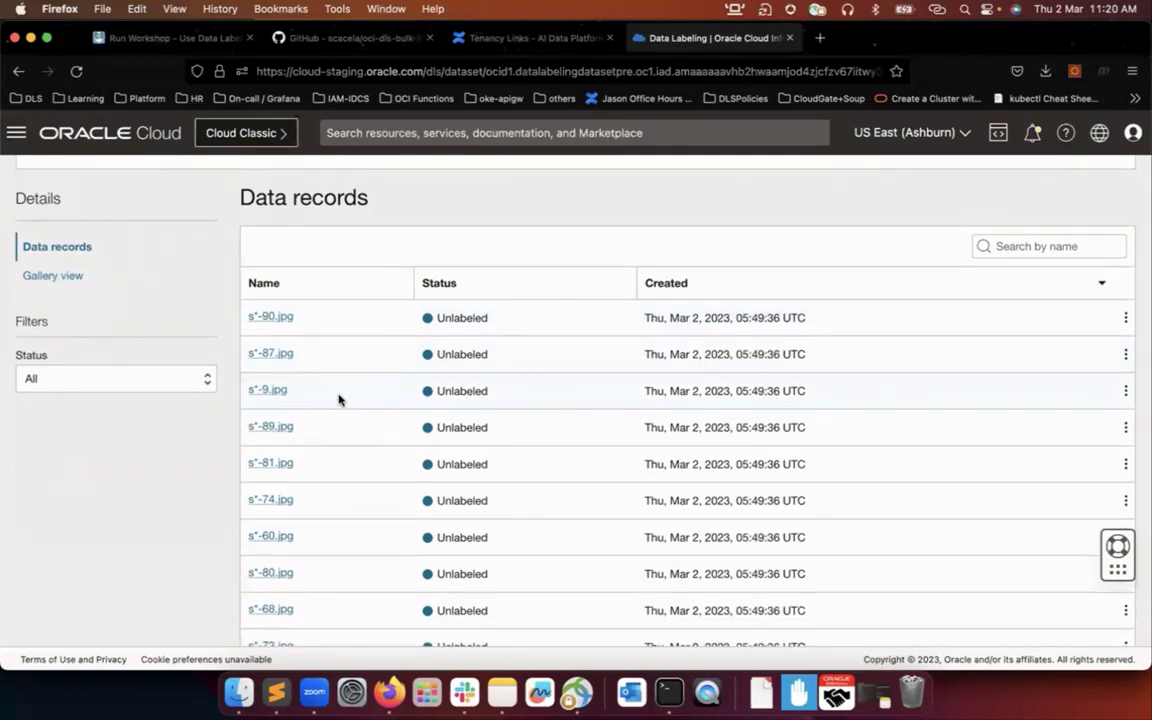
scroll(338, 399, "down", 1)
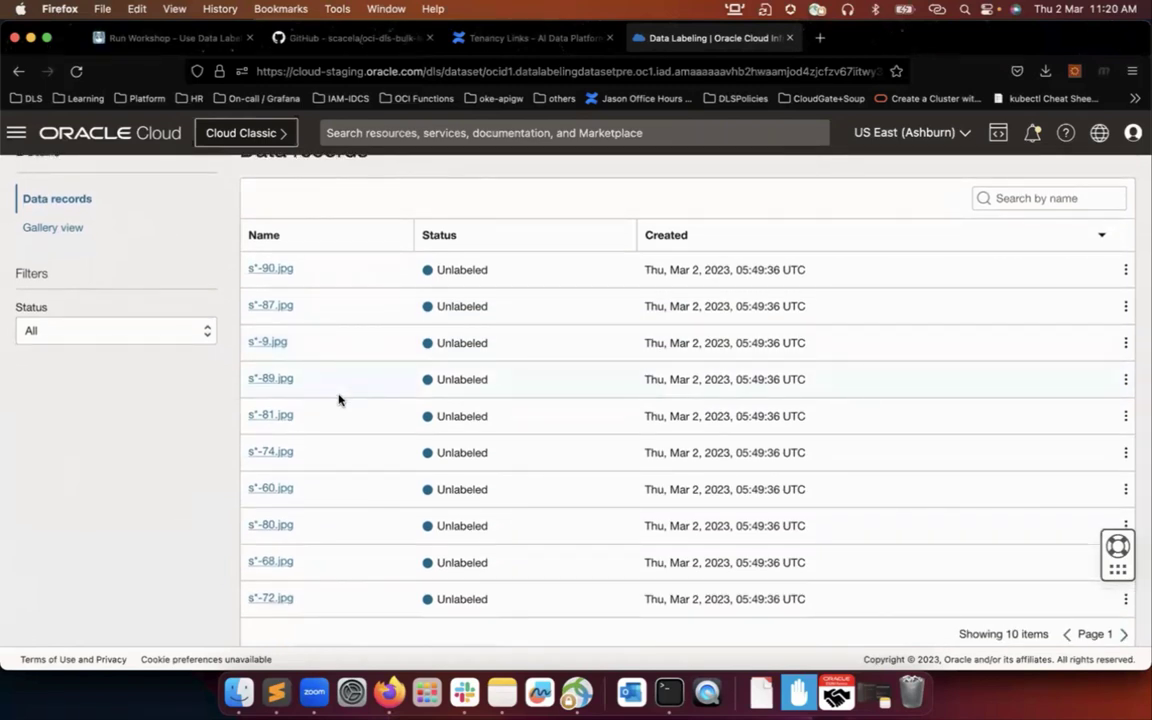
scroll(340, 410, "up", 5)
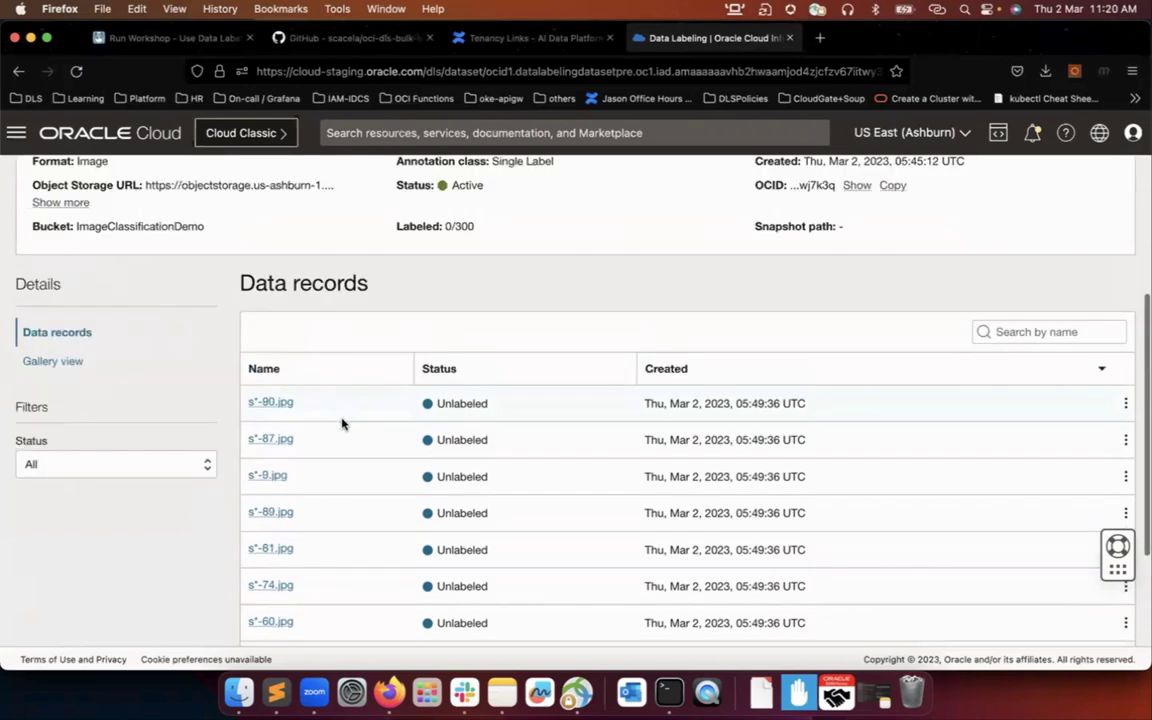
scroll(337, 423, "down", 2)
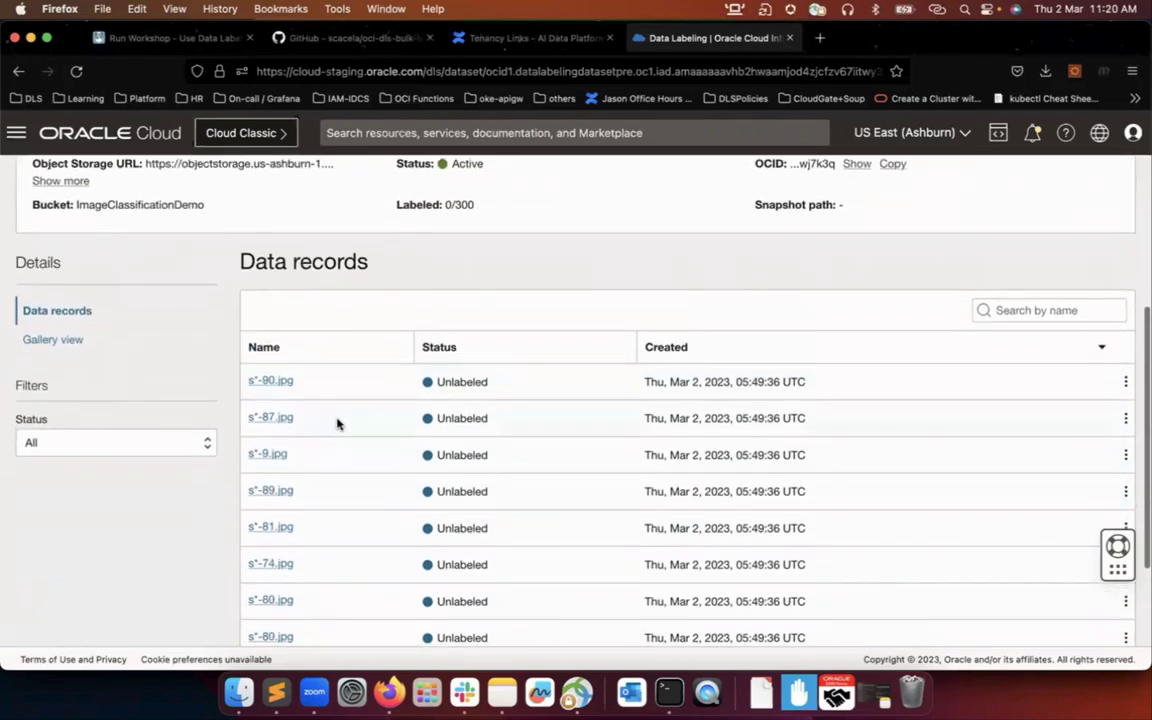
Open the record s*-90.jpg, select the stripe label for it, and highlight the first letter of its file name
left_click(281, 381)
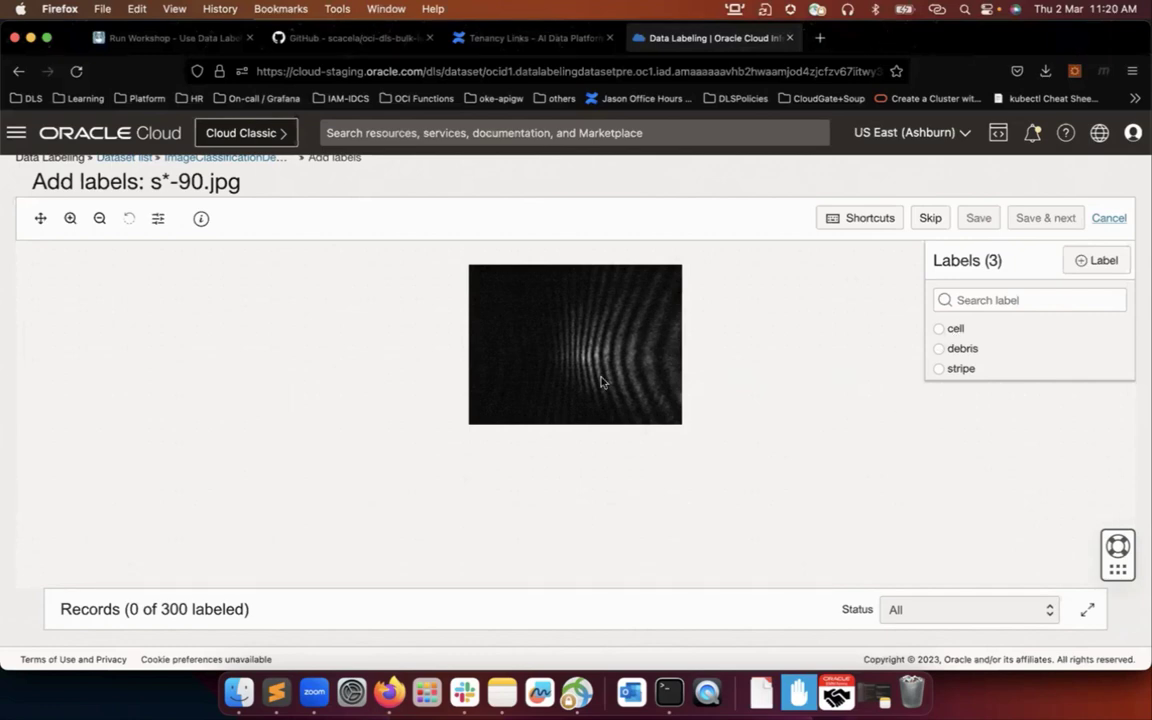
left_click(940, 369)
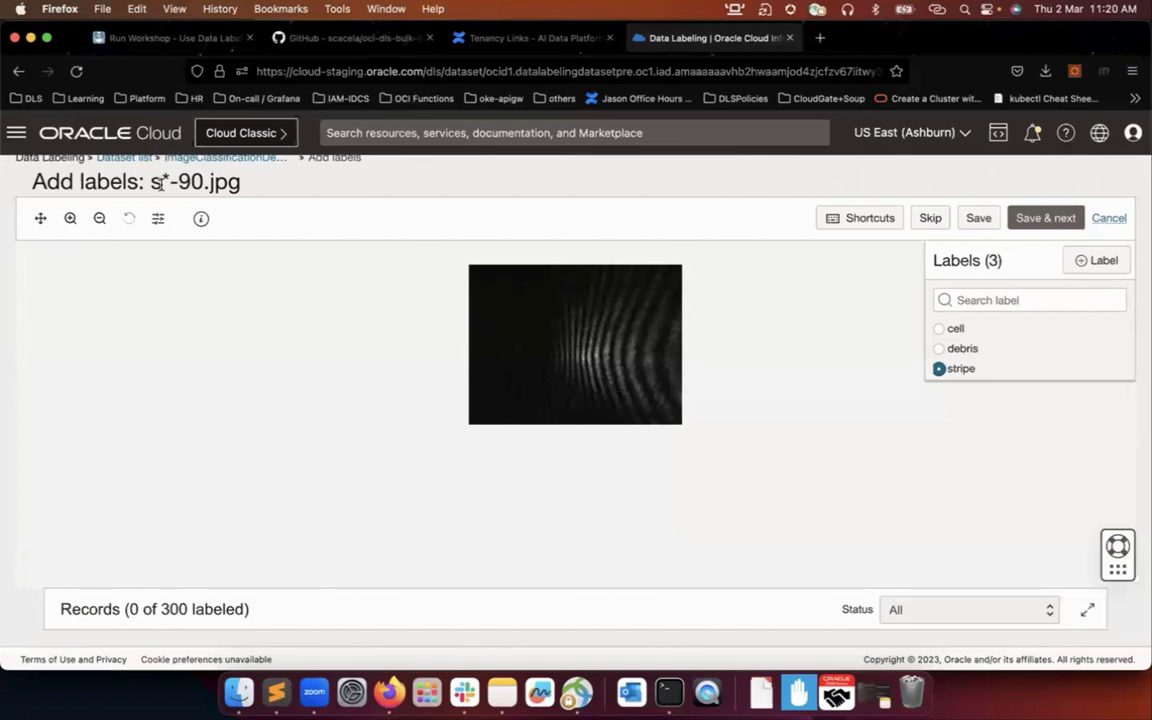
left_click_drag(160, 184, 145, 170)
left_click(156, 184)
left_click_drag(158, 184, 141, 165)
Leave the record without saving its label, return to the ImageClassificationDemoDataset details, and check the Labeled count
left_click(383, 44)
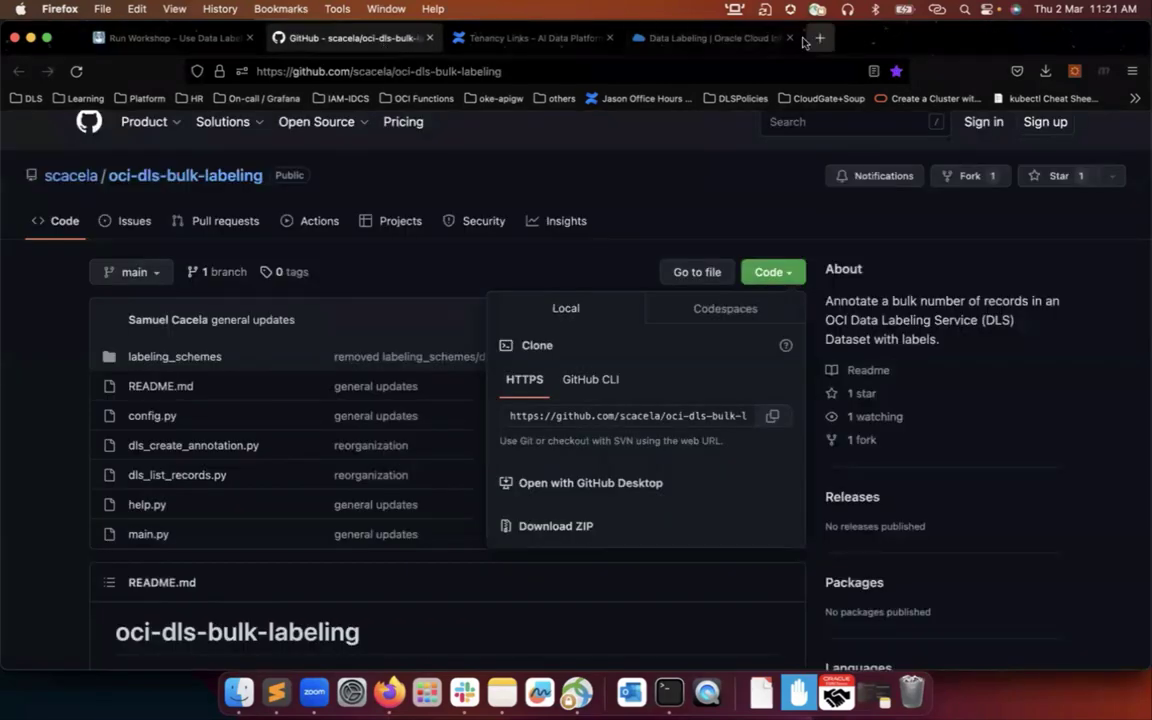
left_click(746, 44)
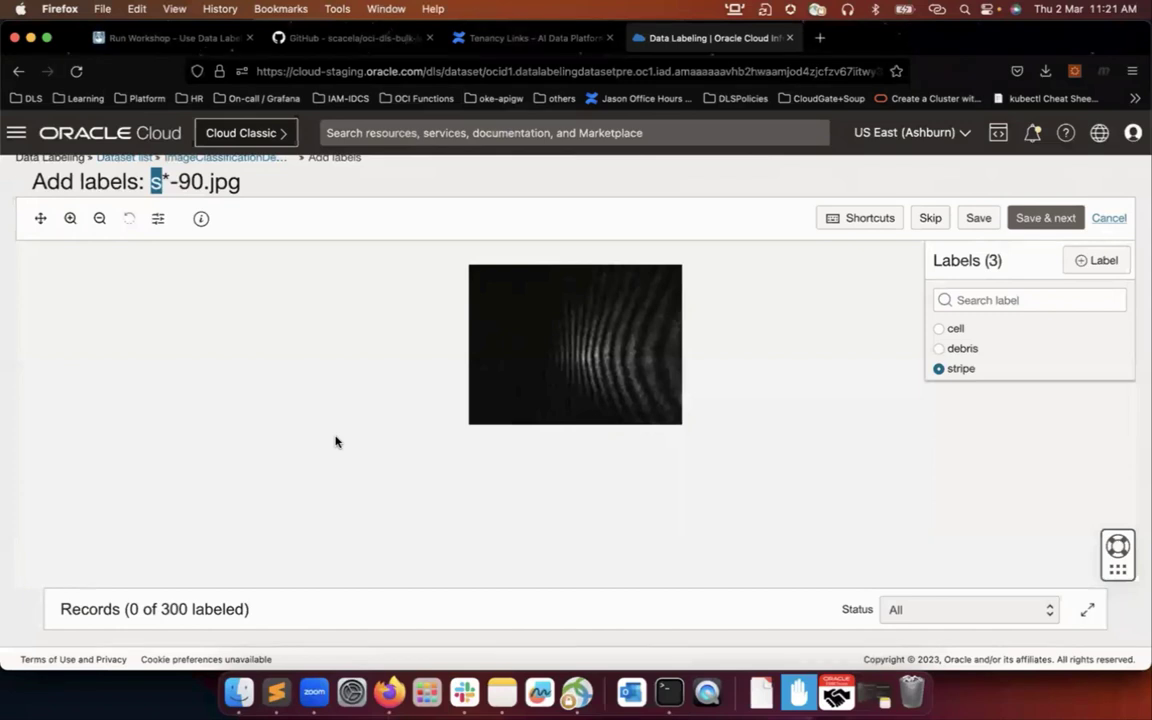
scroll(335, 441, "up", 1)
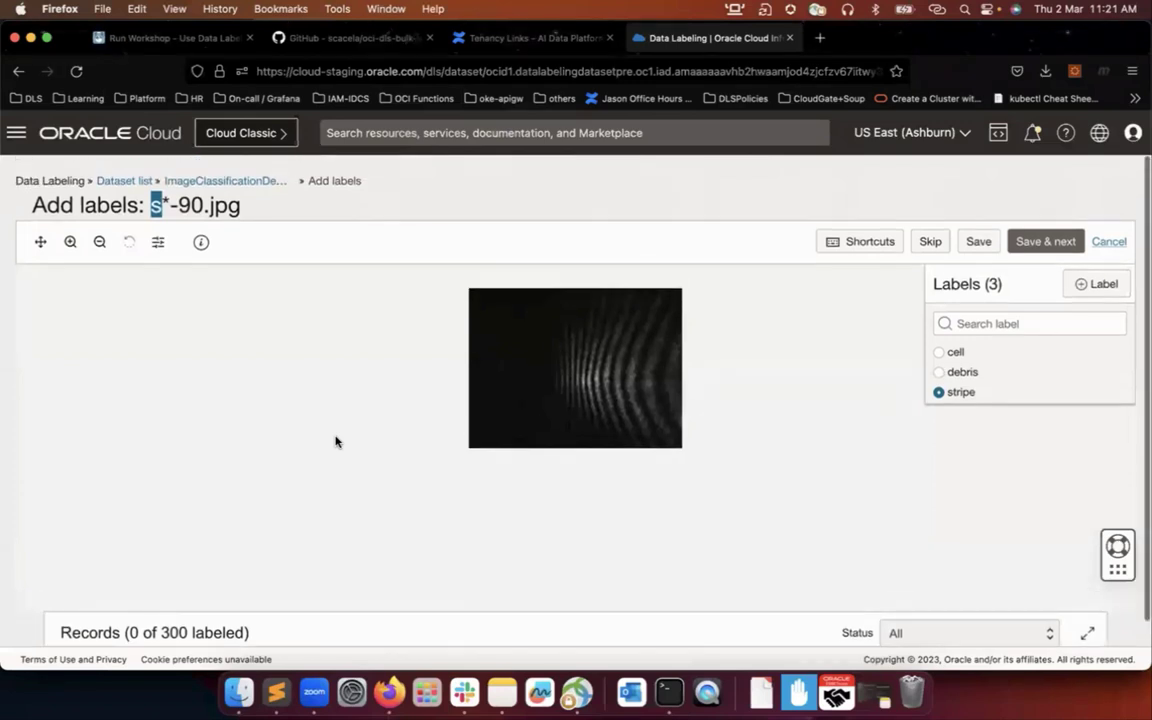
left_click(215, 185)
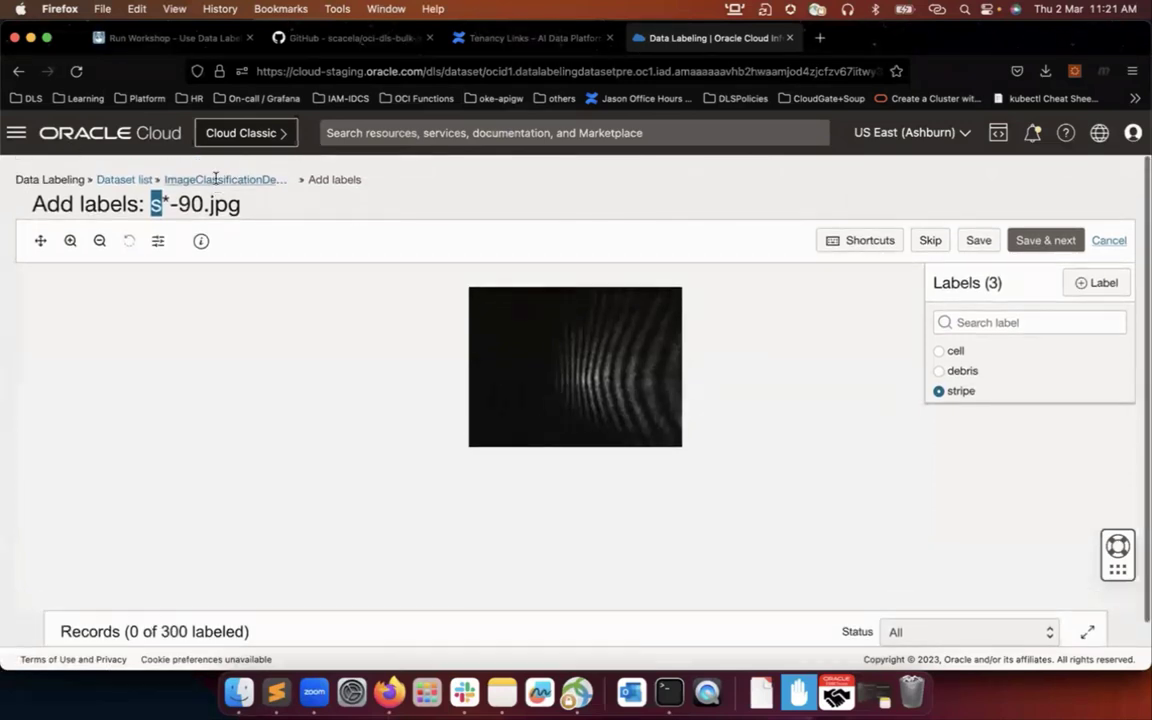
scroll(291, 481, "down", 1)
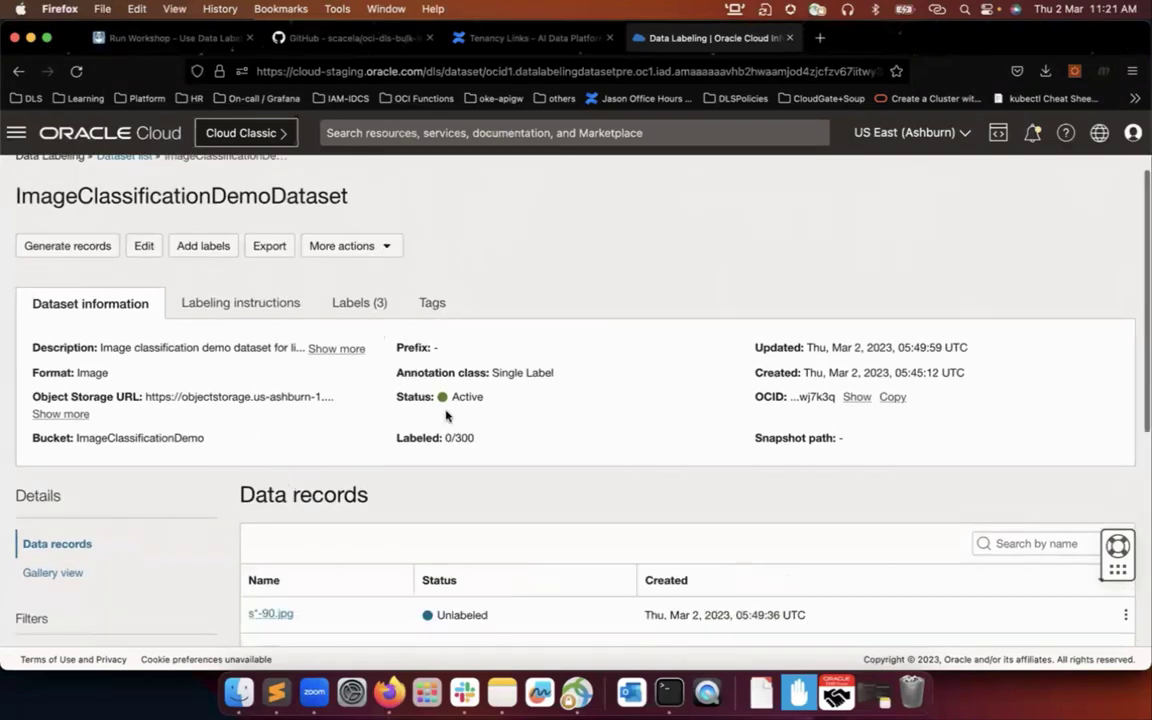
scroll(446, 415, "down", 3)
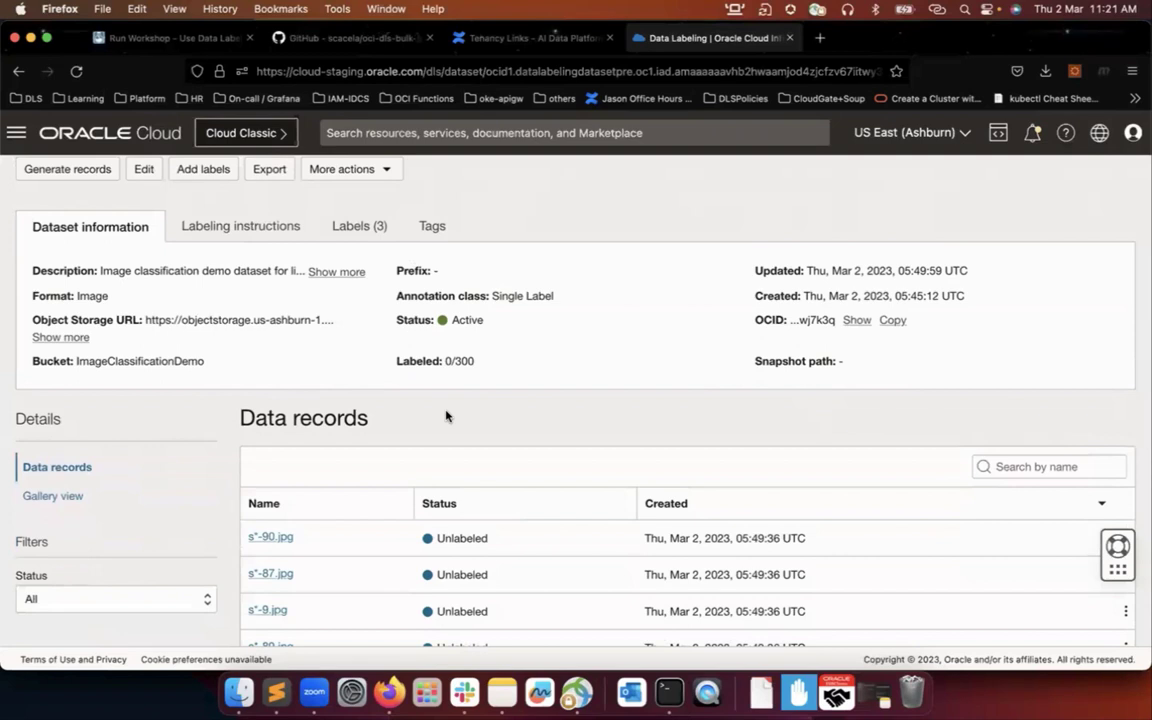
scroll(397, 454, "up", 1)
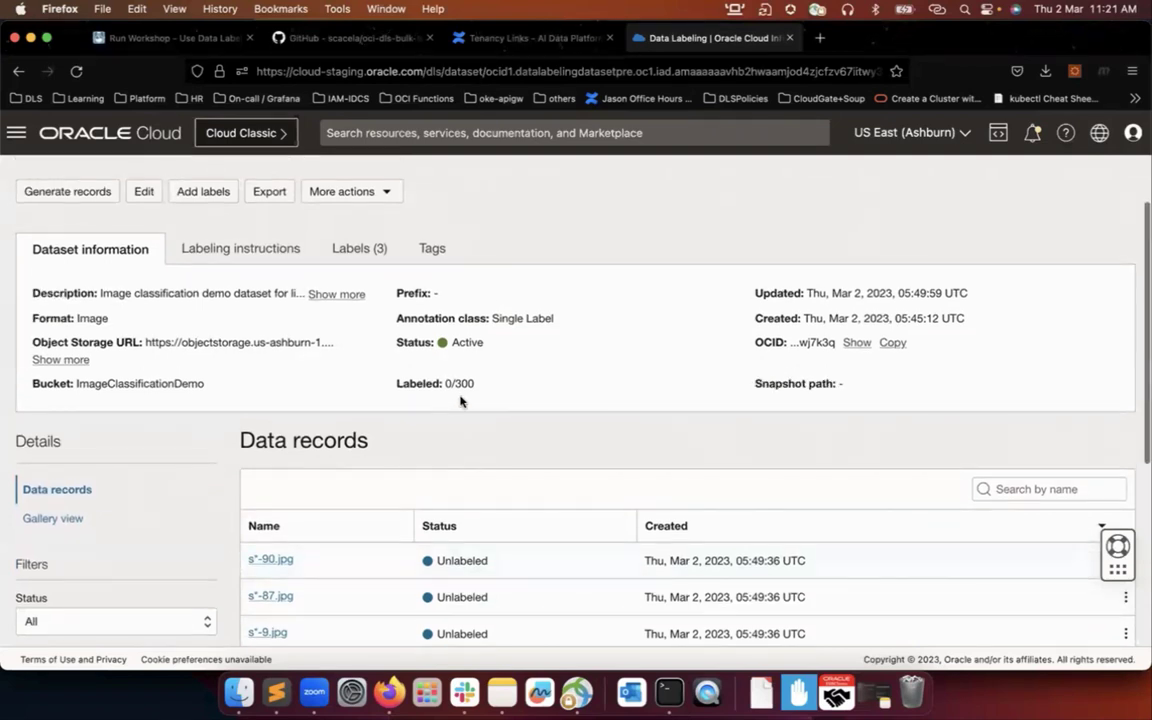
scroll(420, 420, "down", 1)
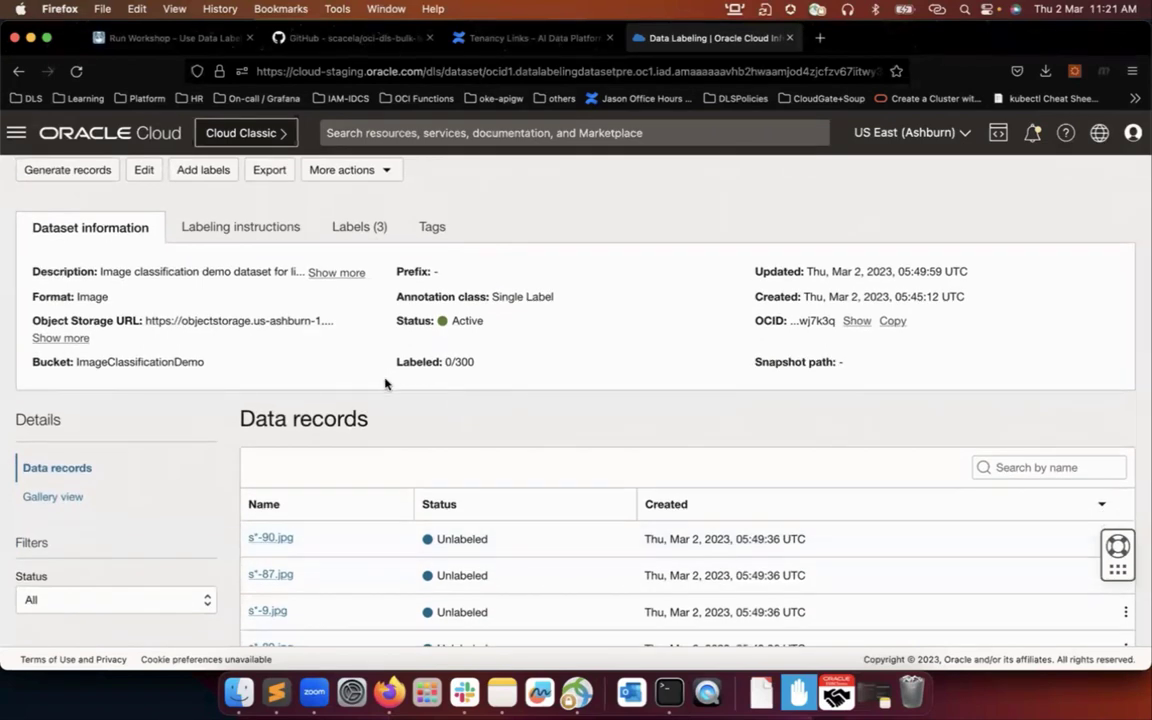
double_click(464, 362)
left_click(407, 366)
left_click_drag(397, 364, 485, 370)
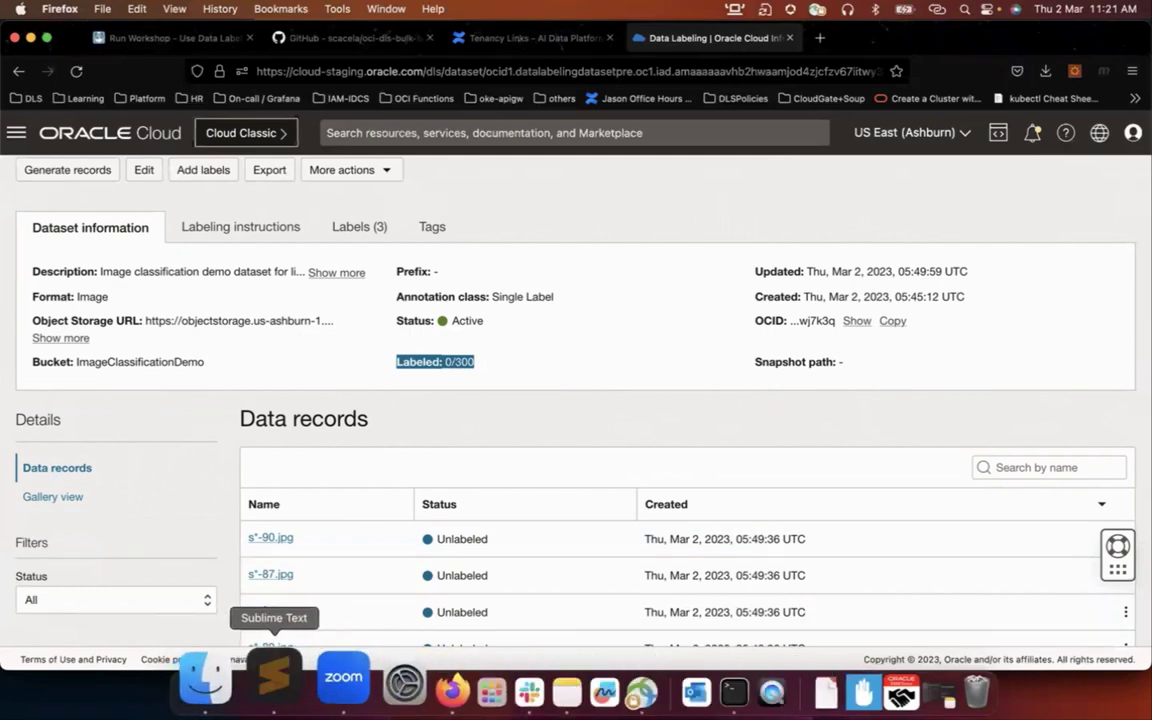
Switch to Sublime Text and check the compartment_id and dataset_id values in config.py
left_click(270, 680)
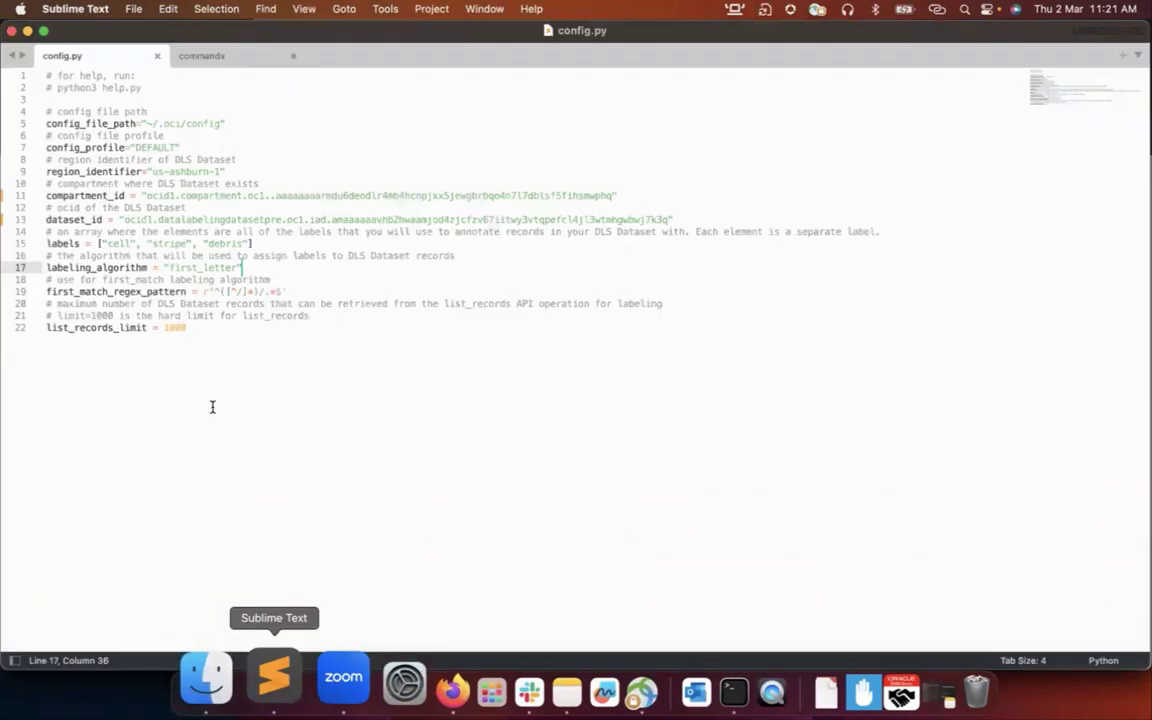
double_click(155, 196)
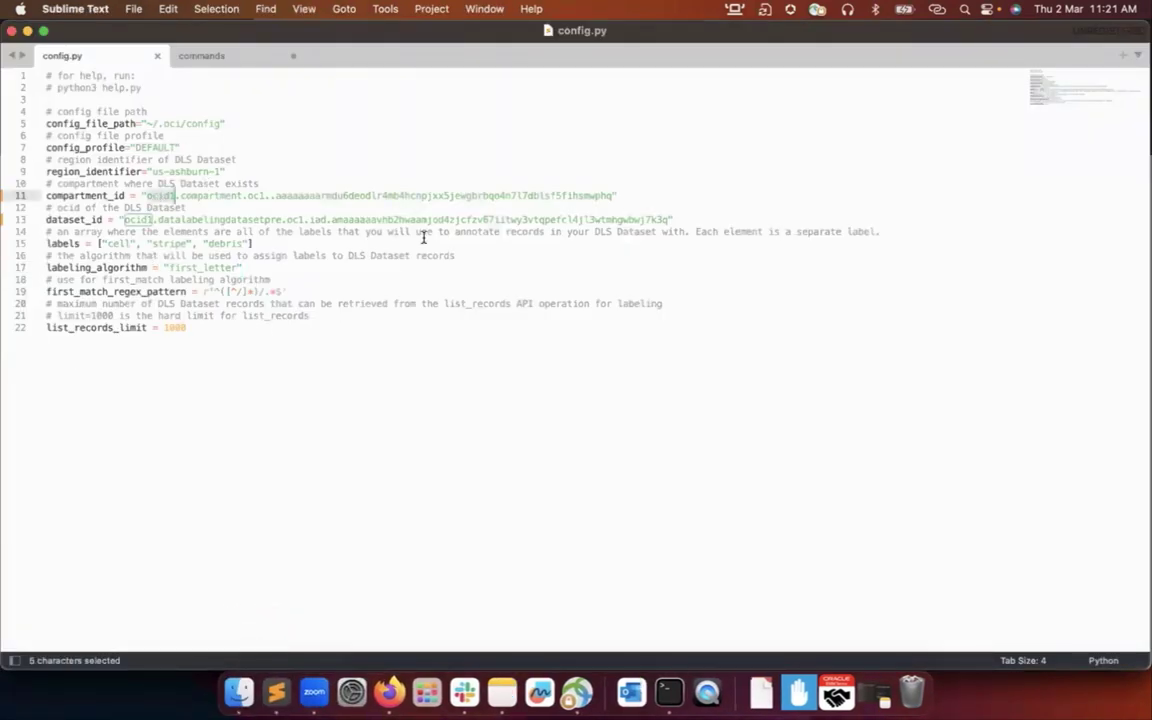
double_click(138, 219)
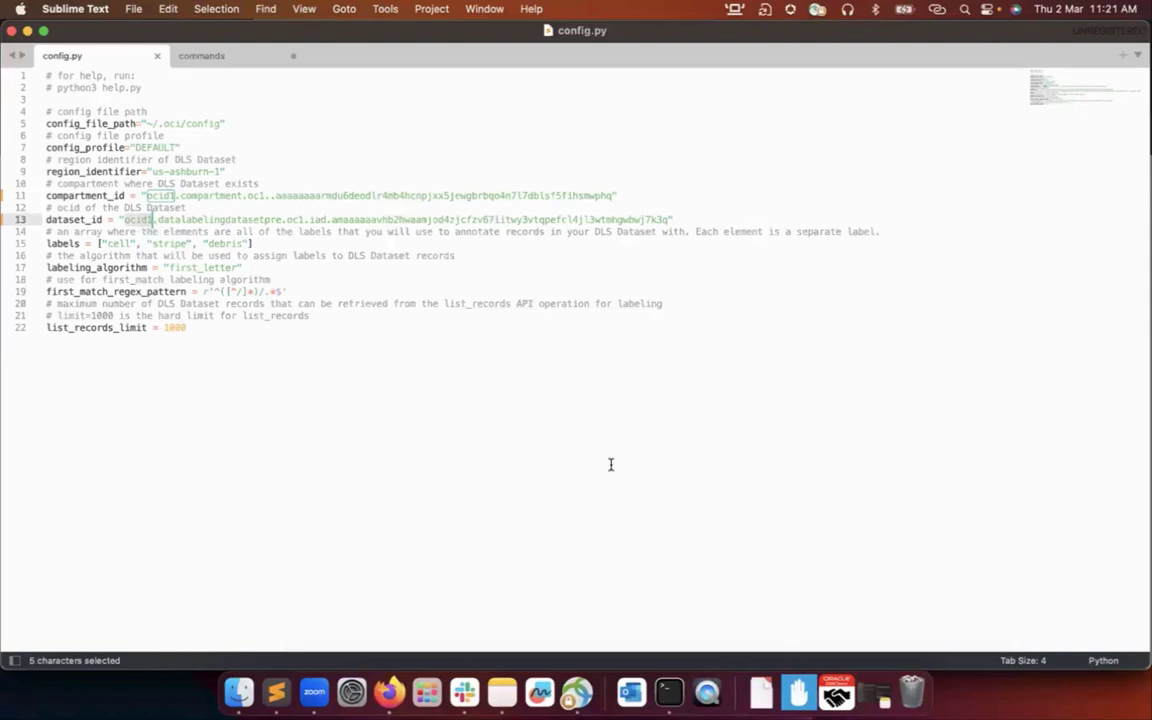
Switch to Terminal, print the working directory with pwd, and clear the earlier output
left_click(669, 690)
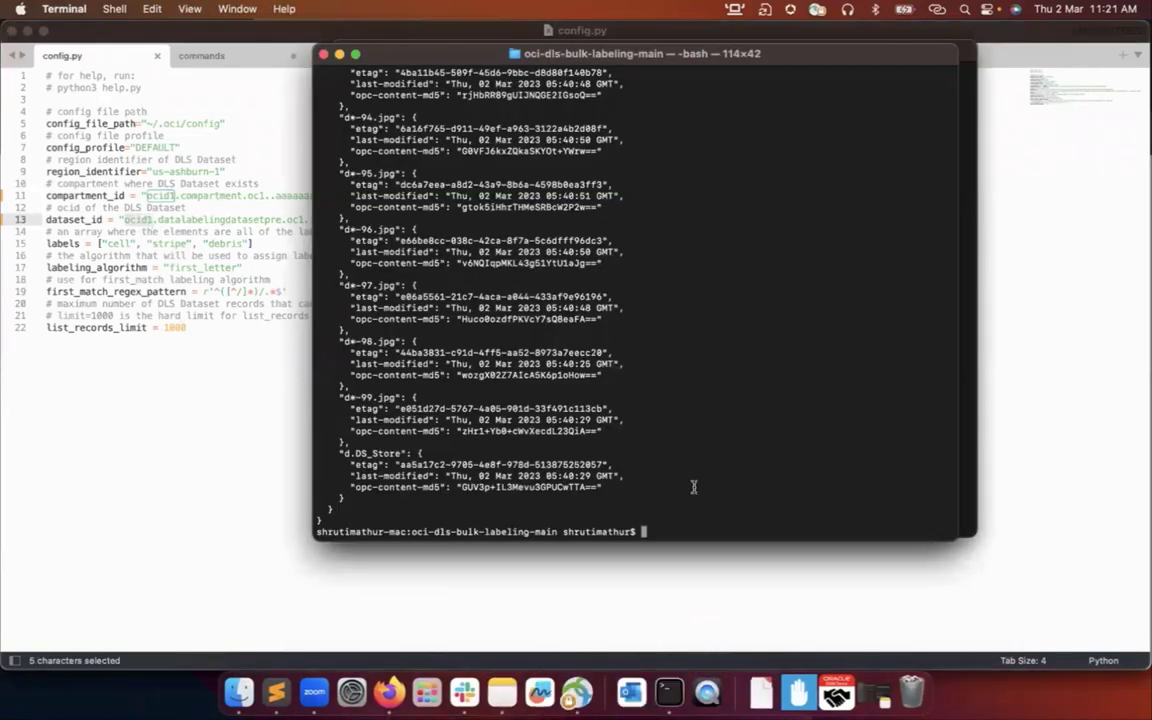
type("pwd")
key("Return")
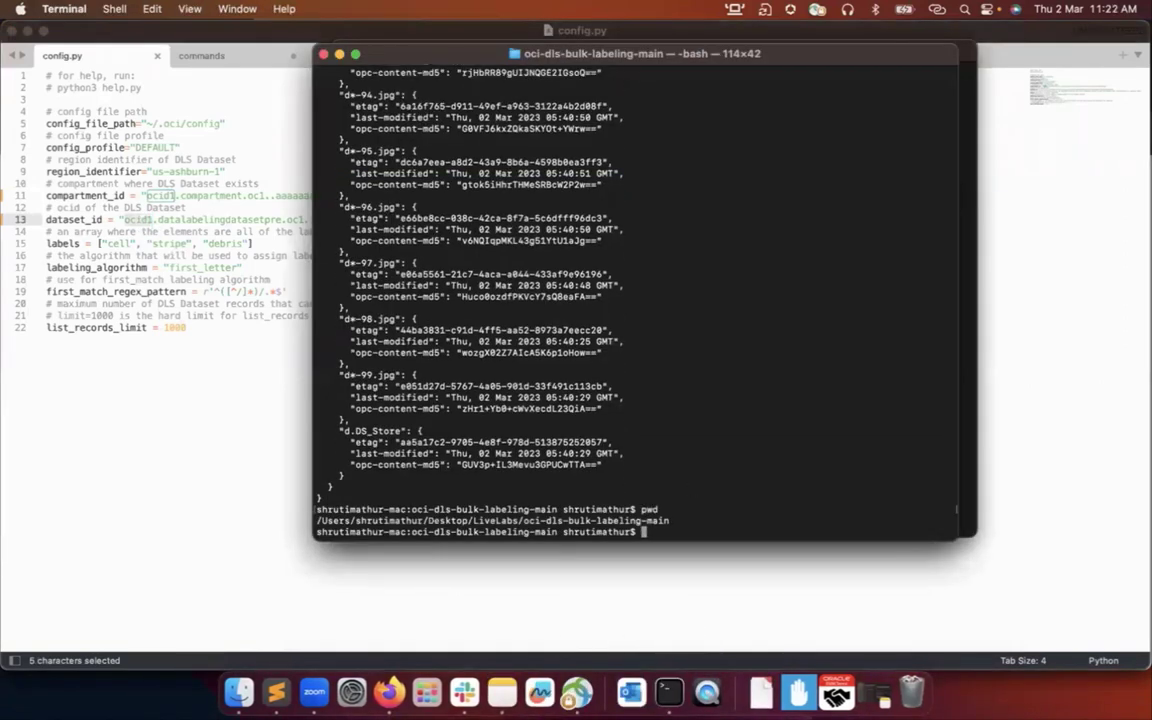
type("clear")
key("Return")
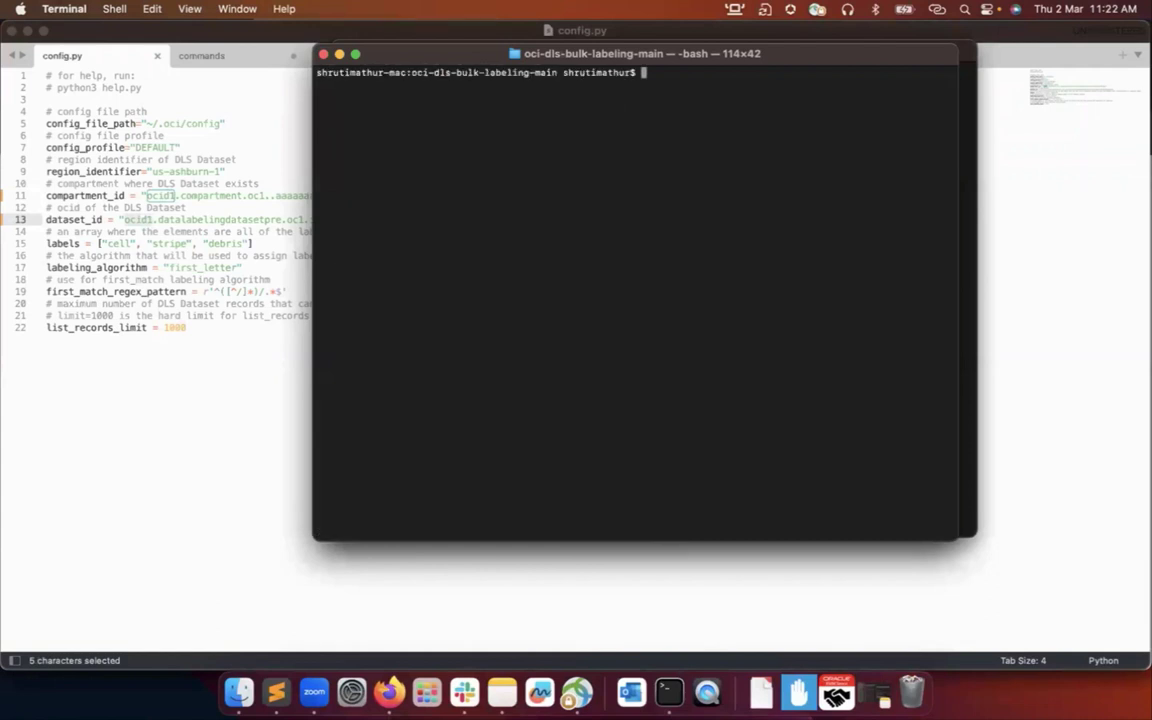
Check the current folder path with pwd and list the bulk-labeling tool's files with ls -ltr
type("pwd")
key("Return")
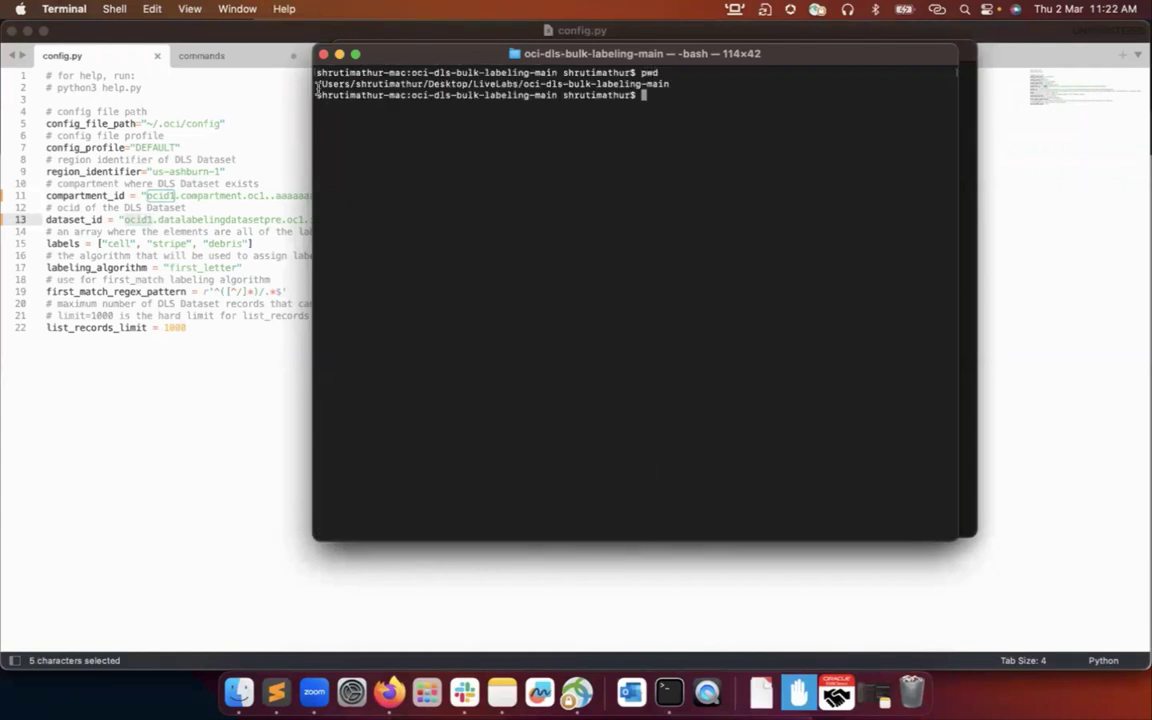
left_click_drag(317, 86, 668, 85)
left_click(655, 95)
type("ls -ltr")
key("Return")
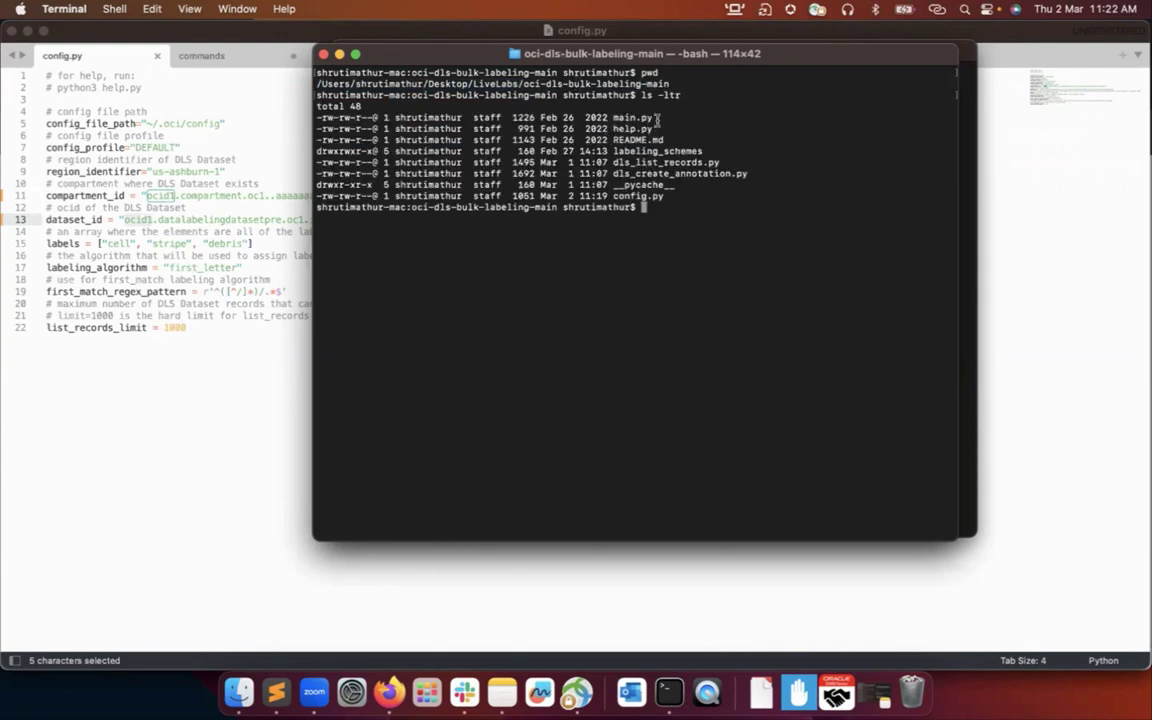
Run the bulk-labeling script with python3 main.py, rechecking the dataset_id in config.py in Sublime Text before executing it
type("python3 main.py")
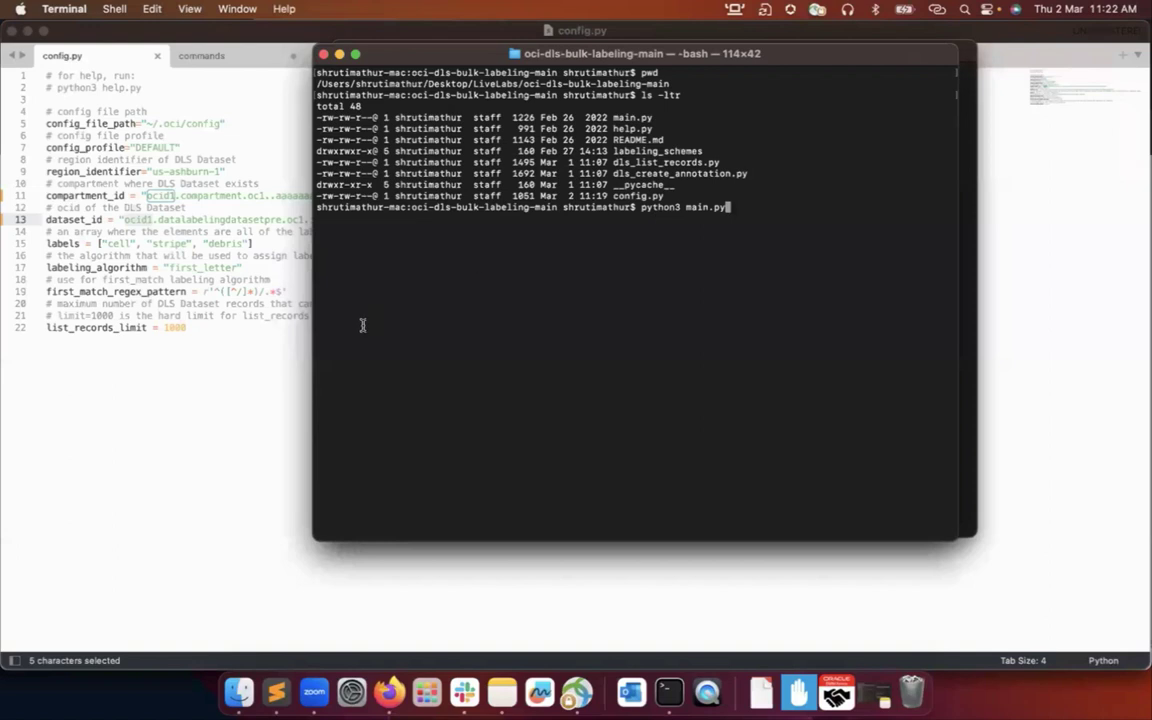
left_click(203, 301)
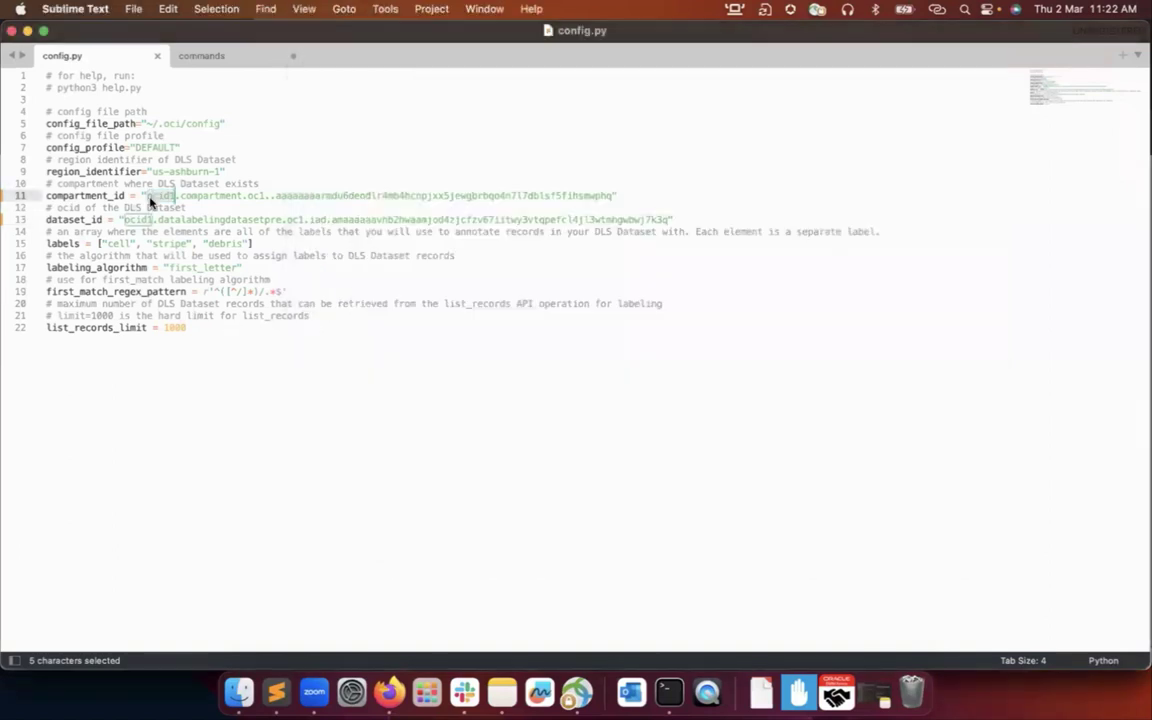
left_click(144, 220)
double_click(144, 220)
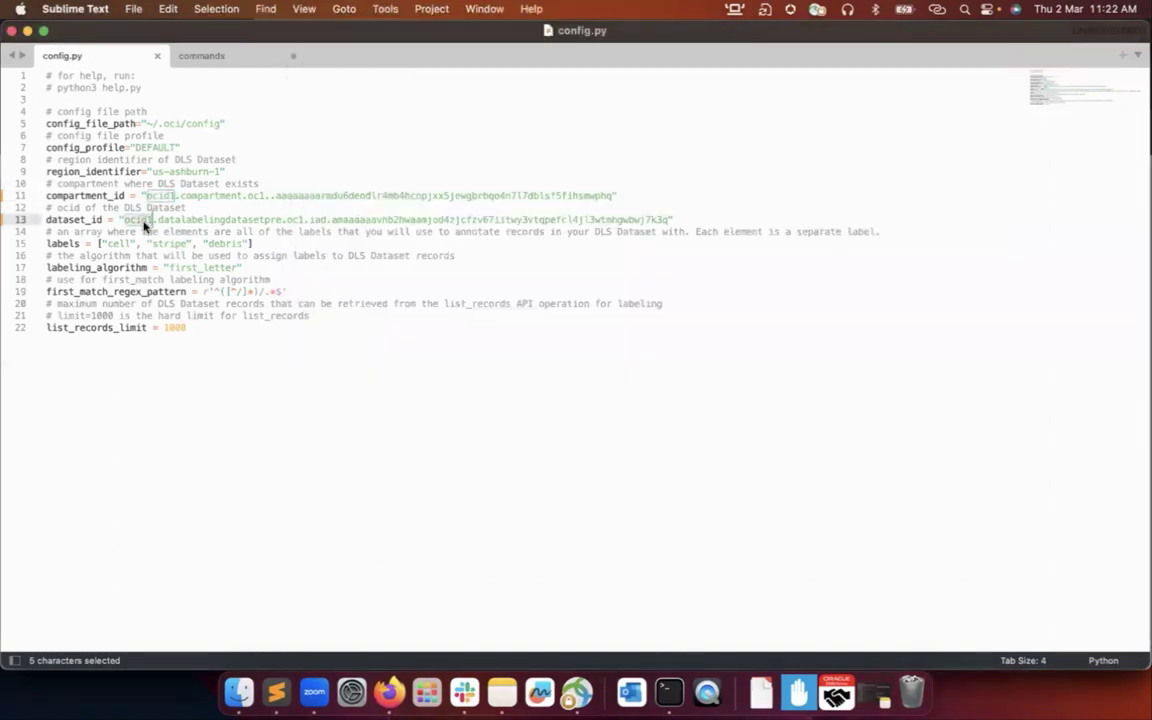
key("super+Tab")
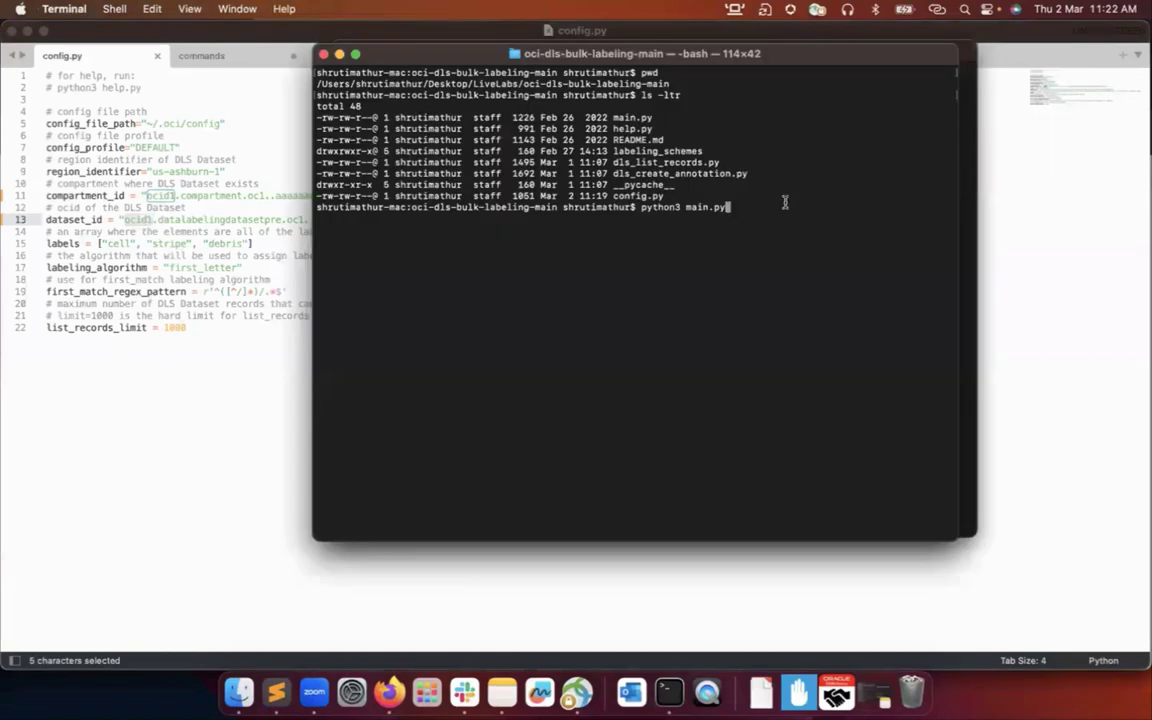
key("Return")
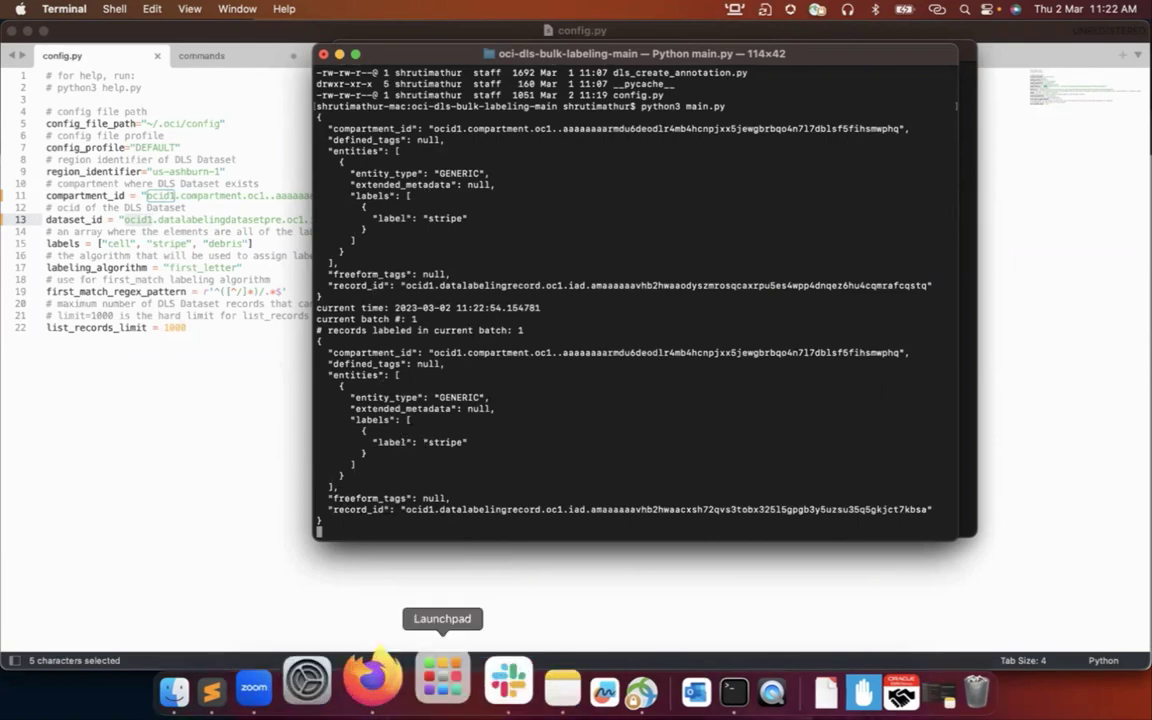
Switch to Firefox, open ImageClassificationDataset from the dataset list, and examine its Labeled count and record statuses
left_click(395, 690)
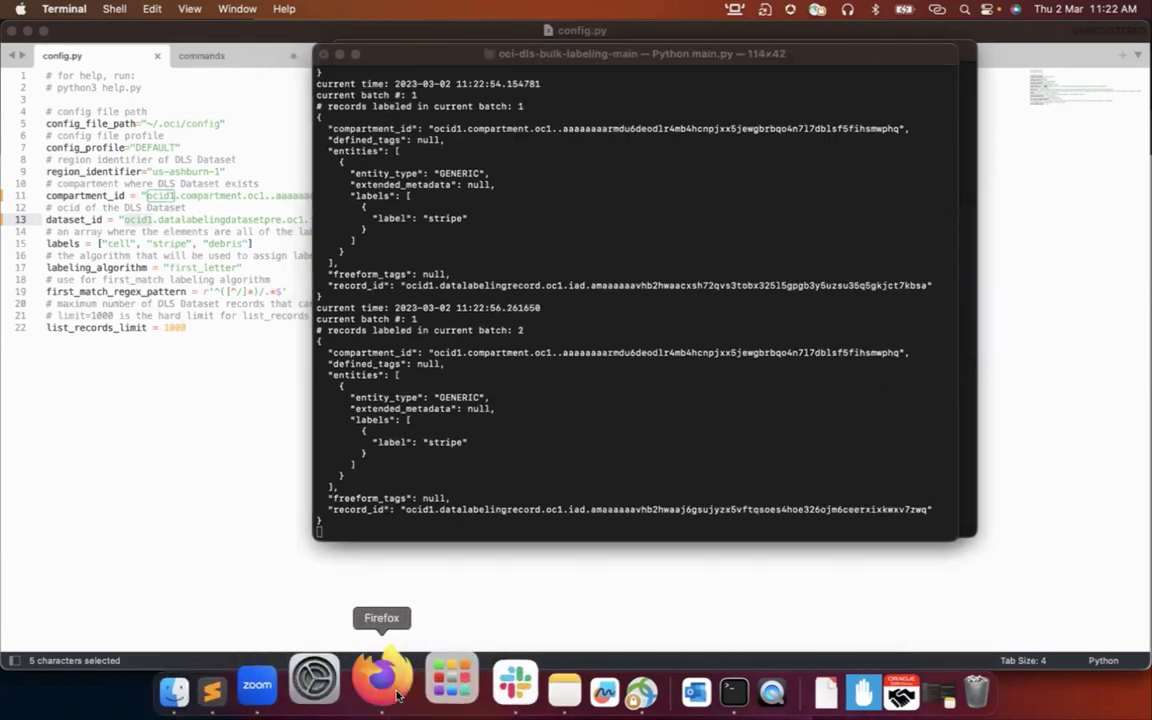
scroll(430, 347, "up", 2)
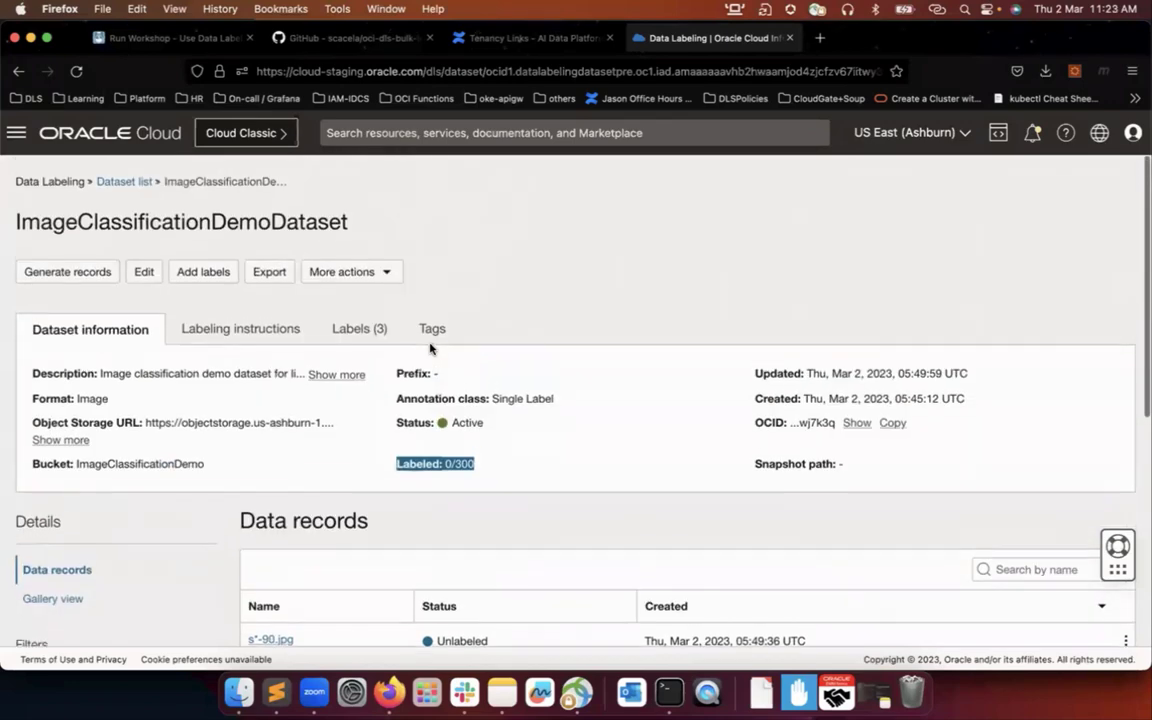
left_click(137, 181)
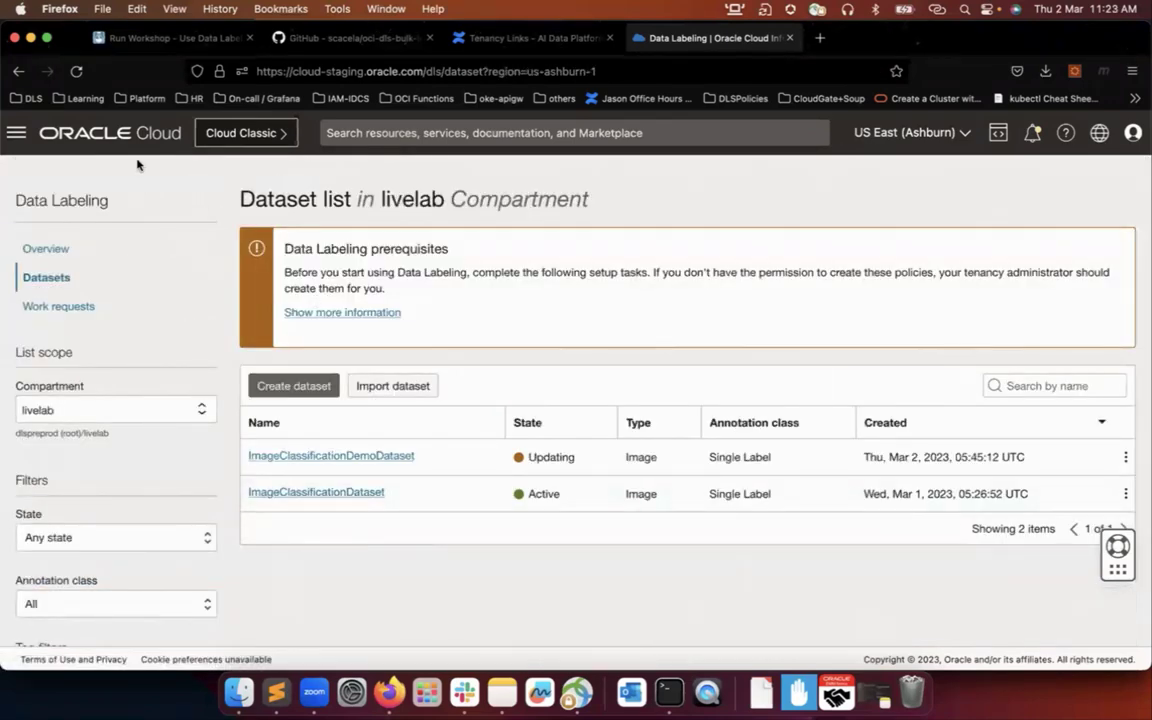
left_click(346, 493)
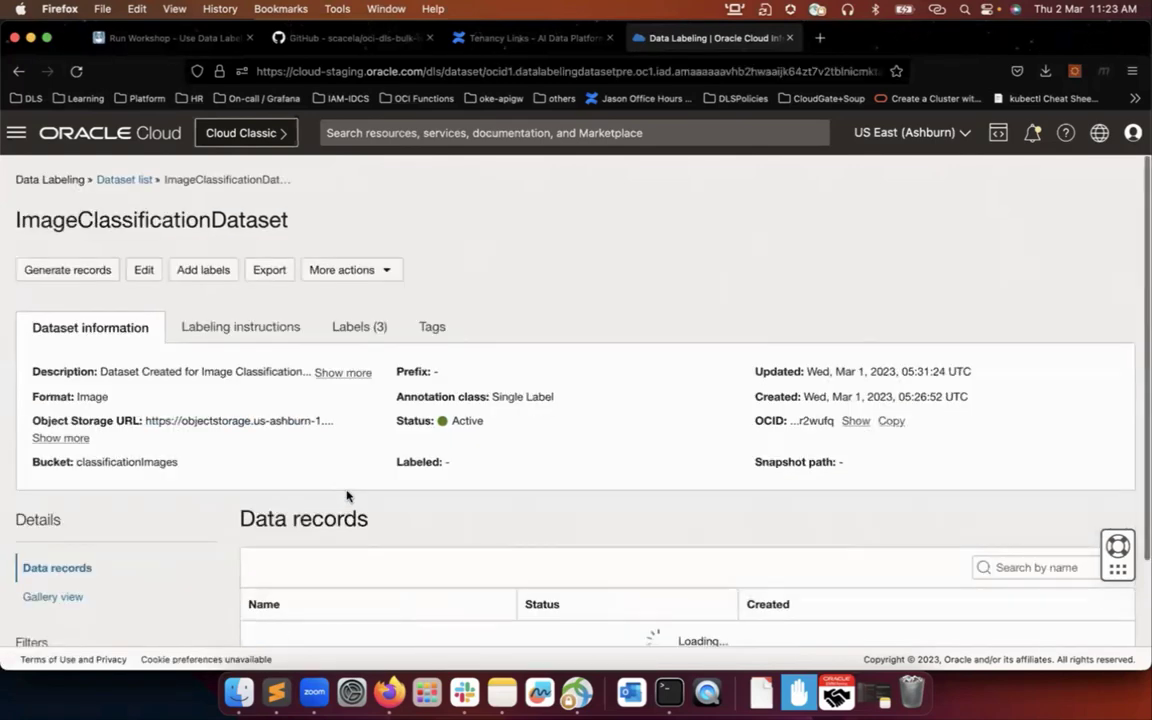
scroll(346, 493, "down", 2)
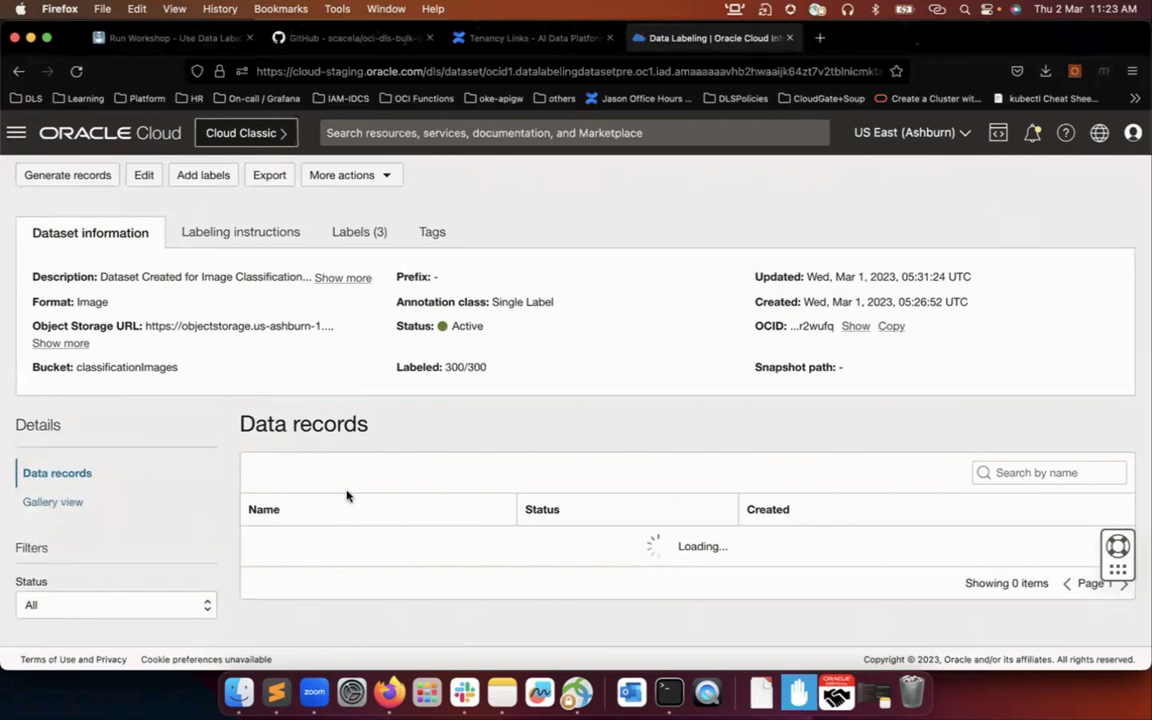
scroll(346, 493, "down", 3)
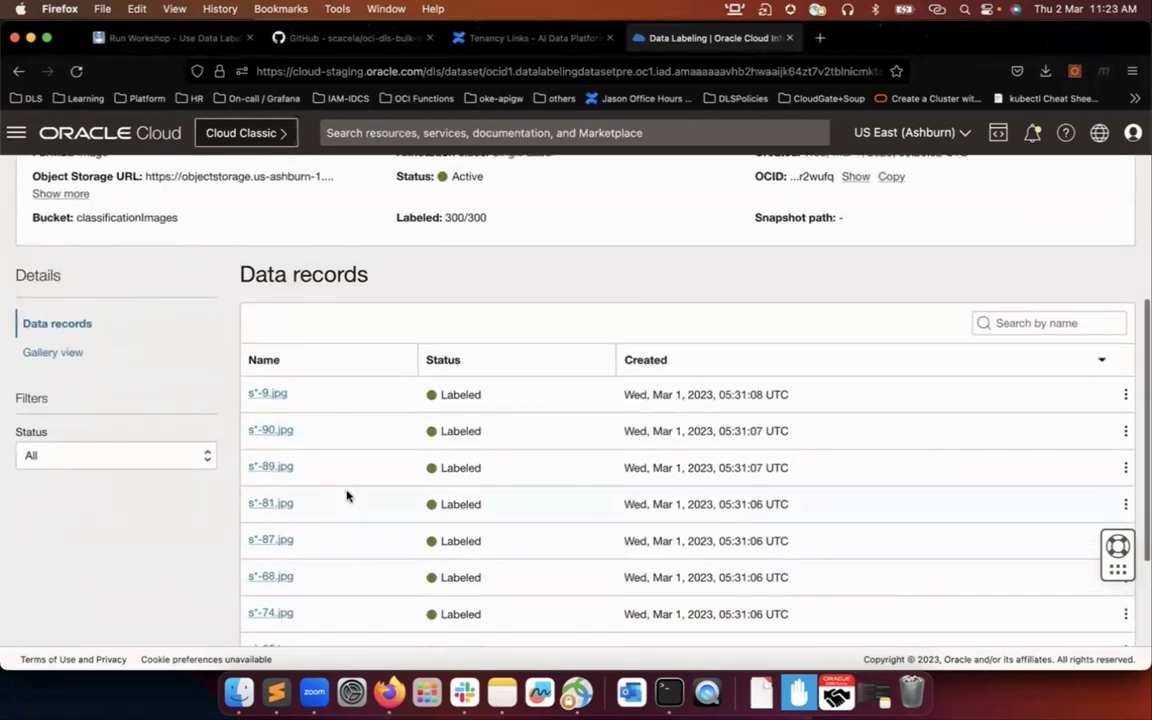
scroll(346, 424, "up", 1)
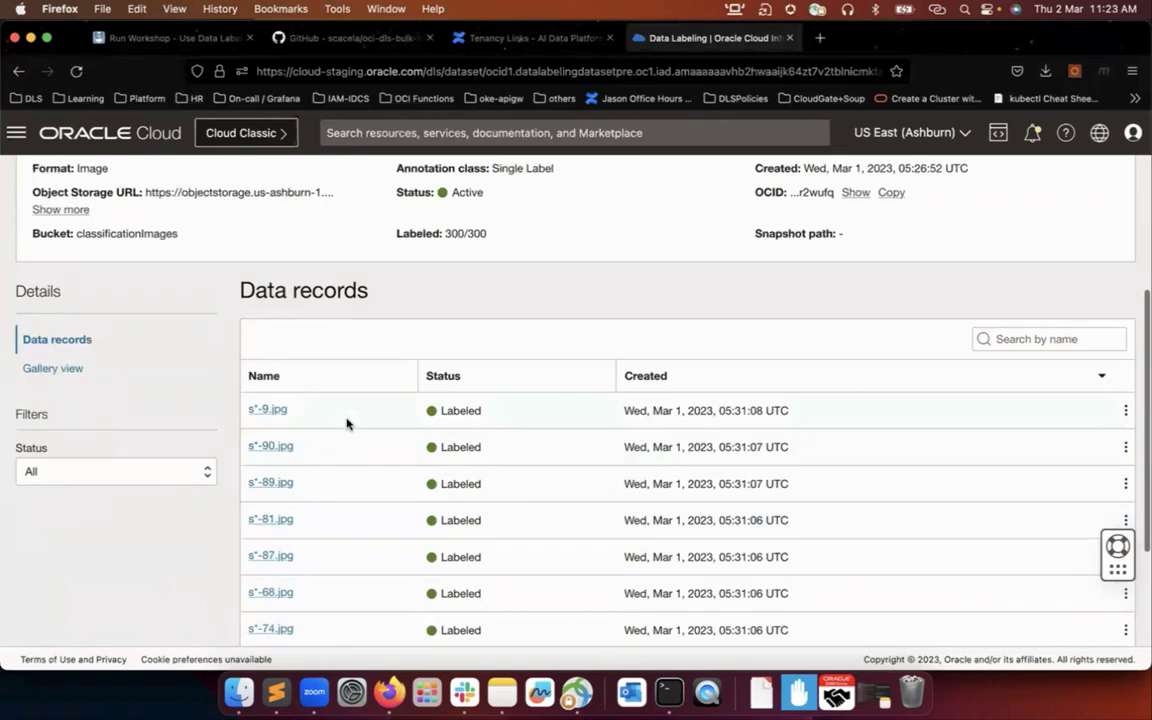
scroll(346, 424, "up", 5)
scroll(300, 380, "up", 1)
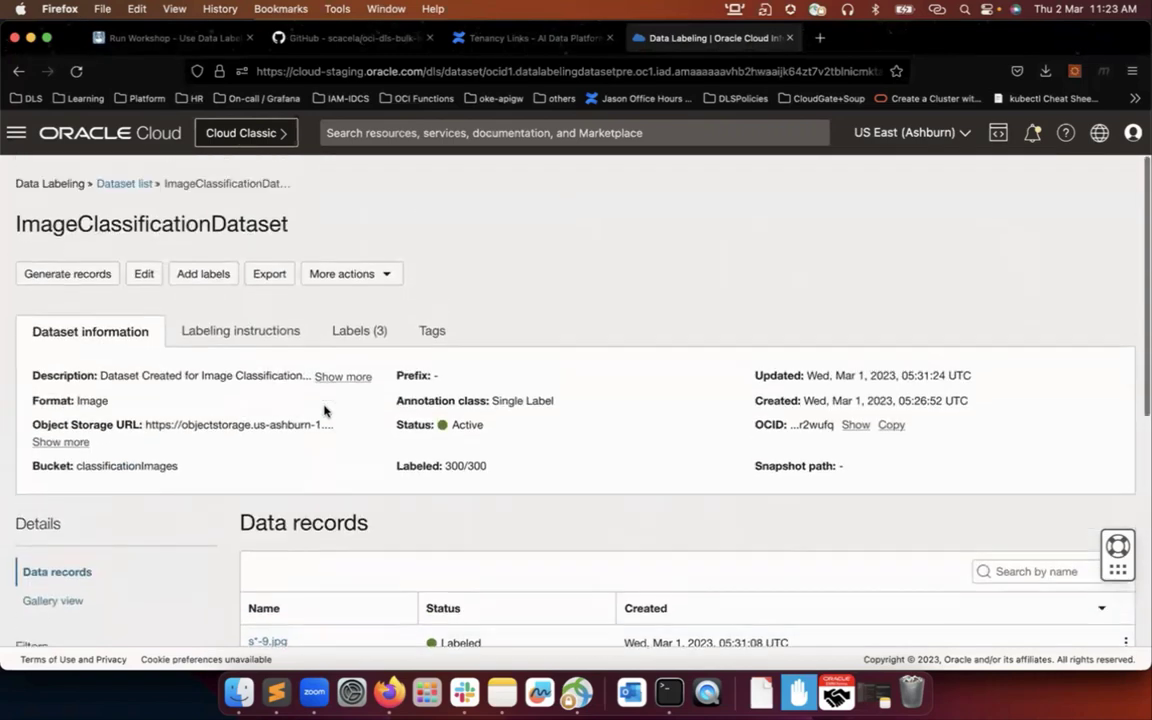
Return to the dataset list, open ImageClassificationDemoDataset, and check its Labeled count and record statuses
left_click(140, 181)
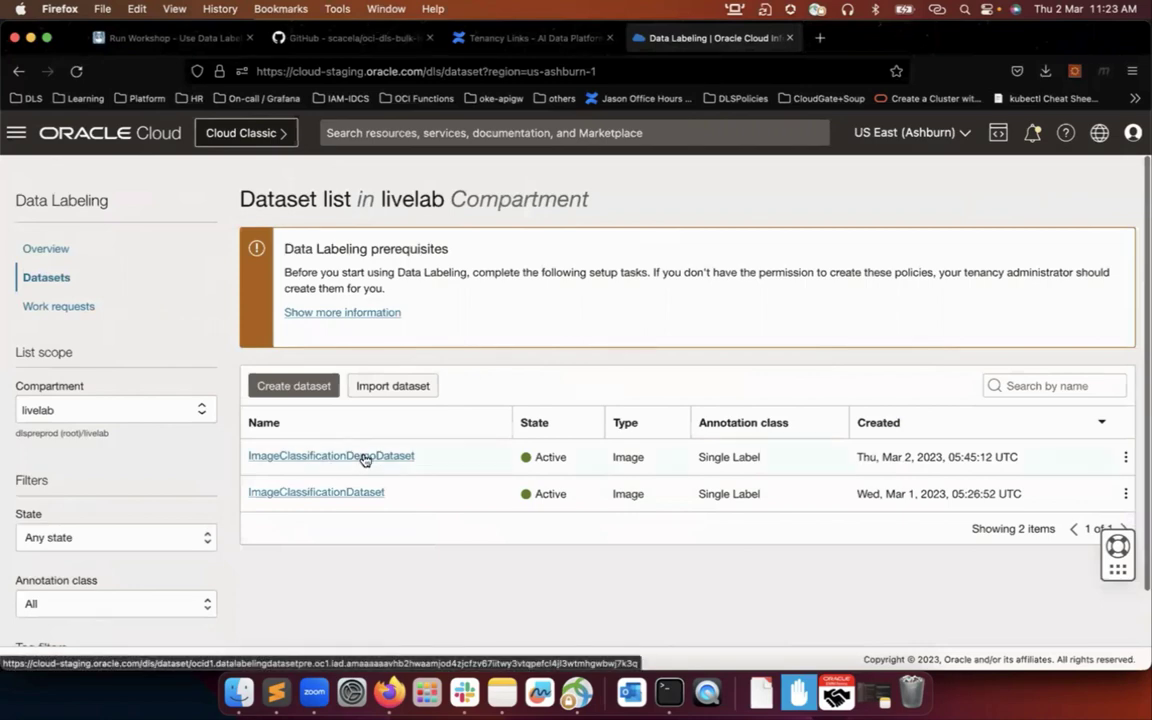
left_click(365, 459)
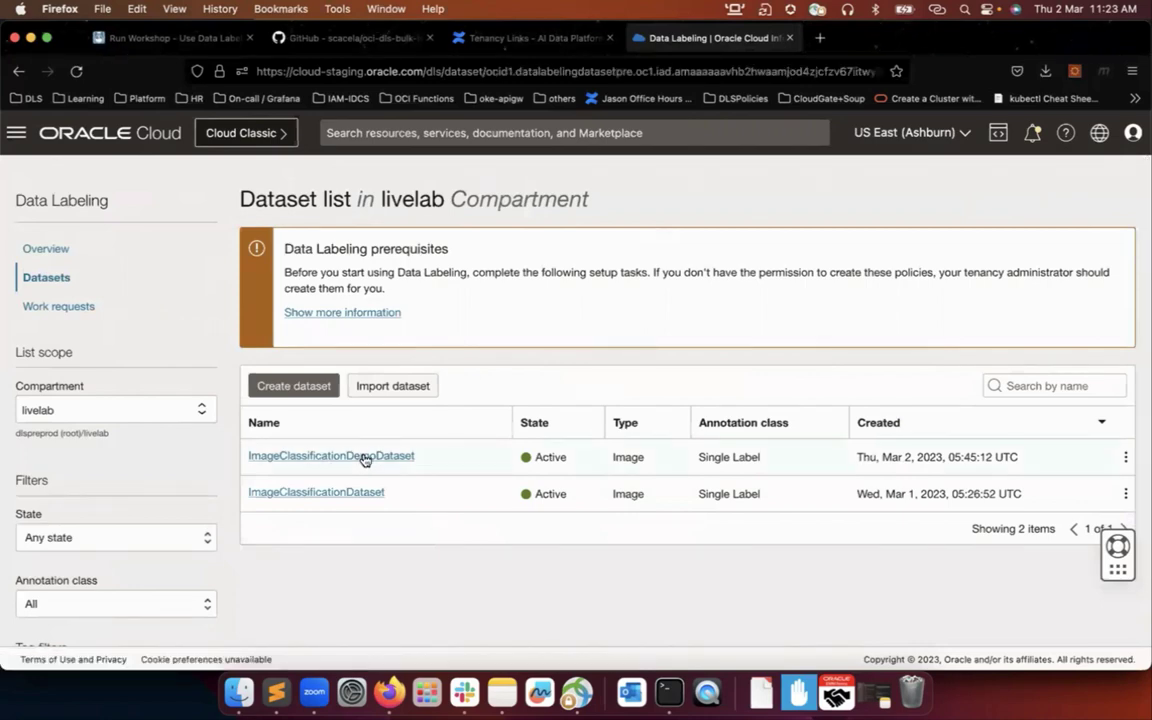
scroll(363, 459, "down", 2)
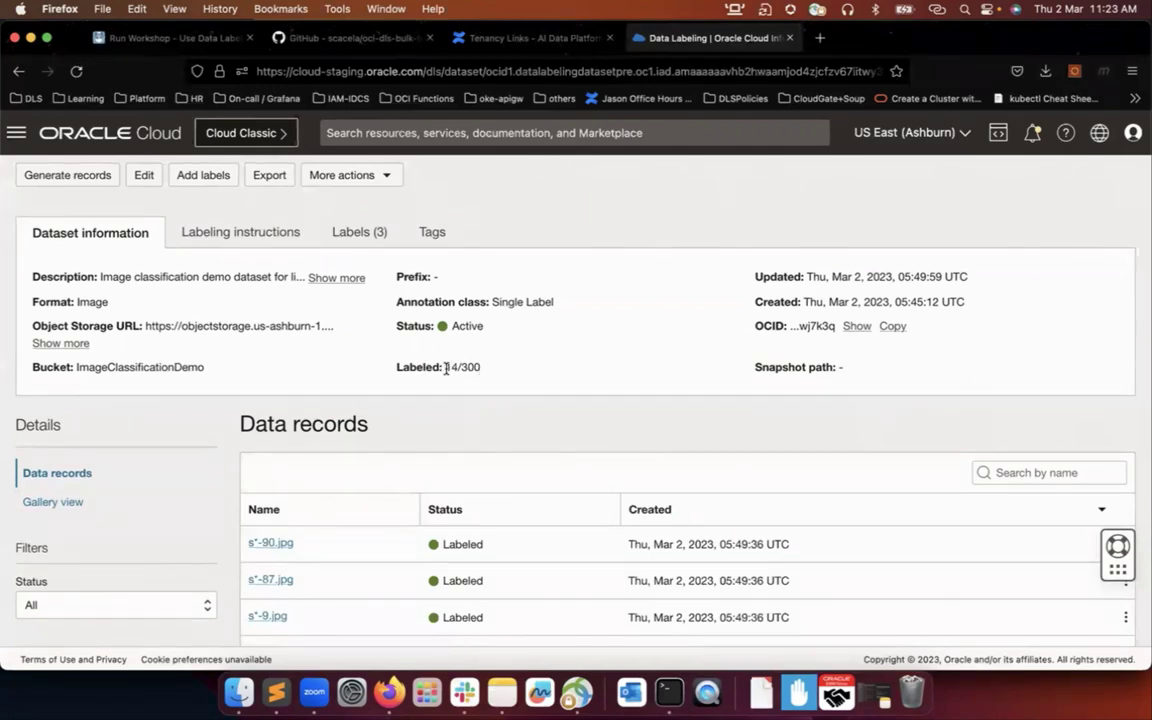
scroll(471, 460, "down", 3)
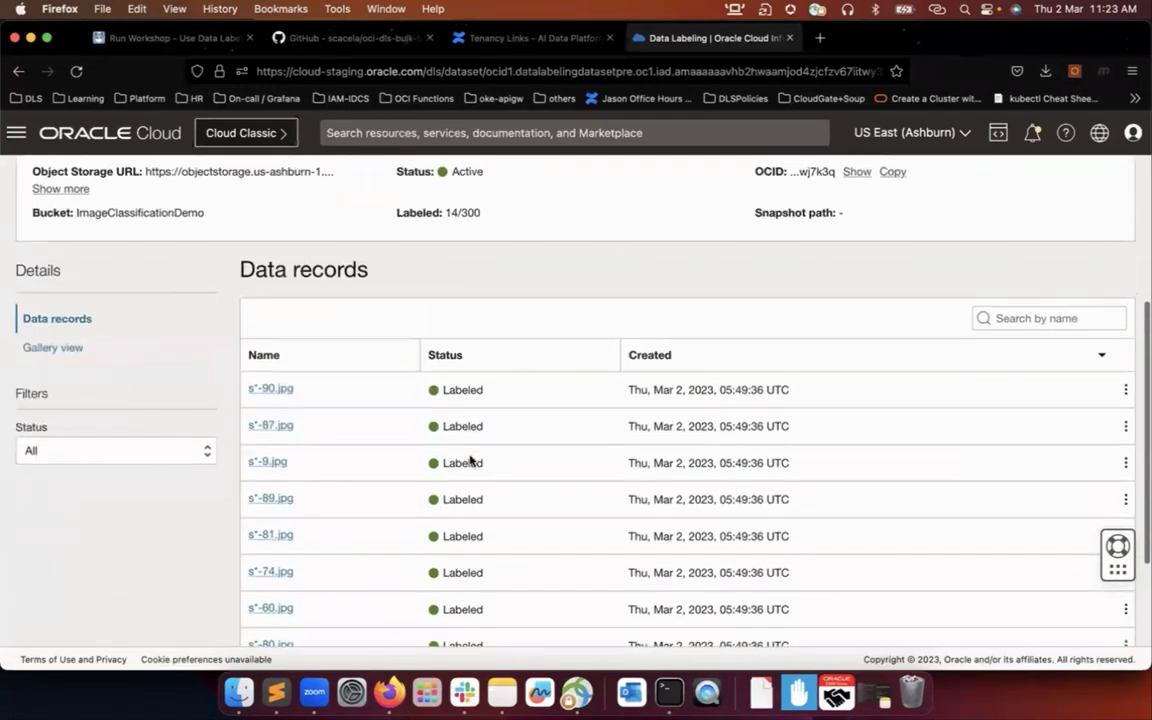
View the label assigned to record s*-90.jpg and return to the dataset details without saving
left_click(281, 388)
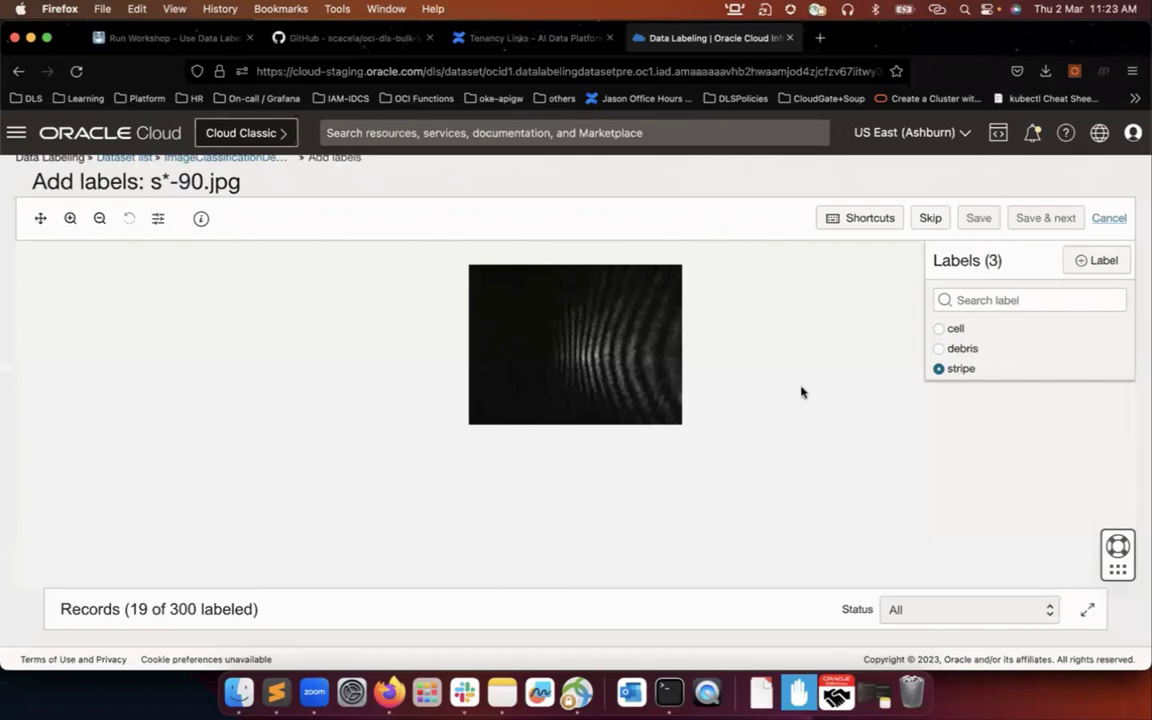
left_click(1116, 219)
scroll(772, 531, "down", 1)
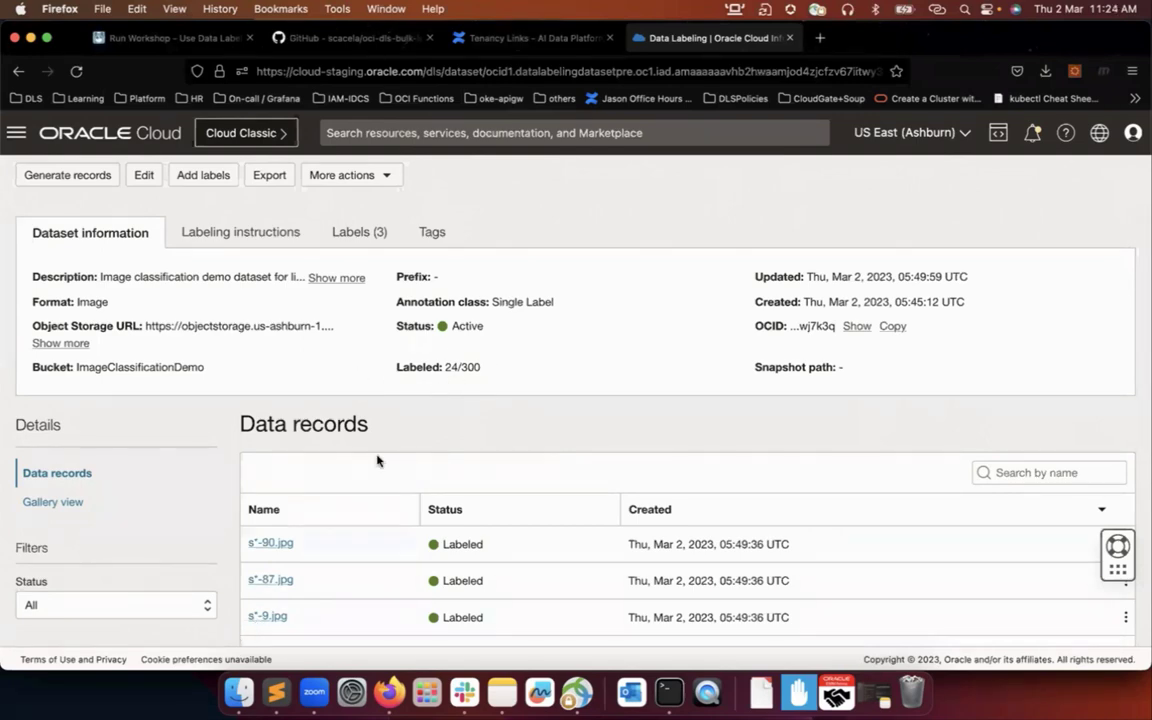
Check the labeling status of the data records on page 1 through page 3
scroll(450, 435, "down", 3)
scroll(450, 435, "down", 3)
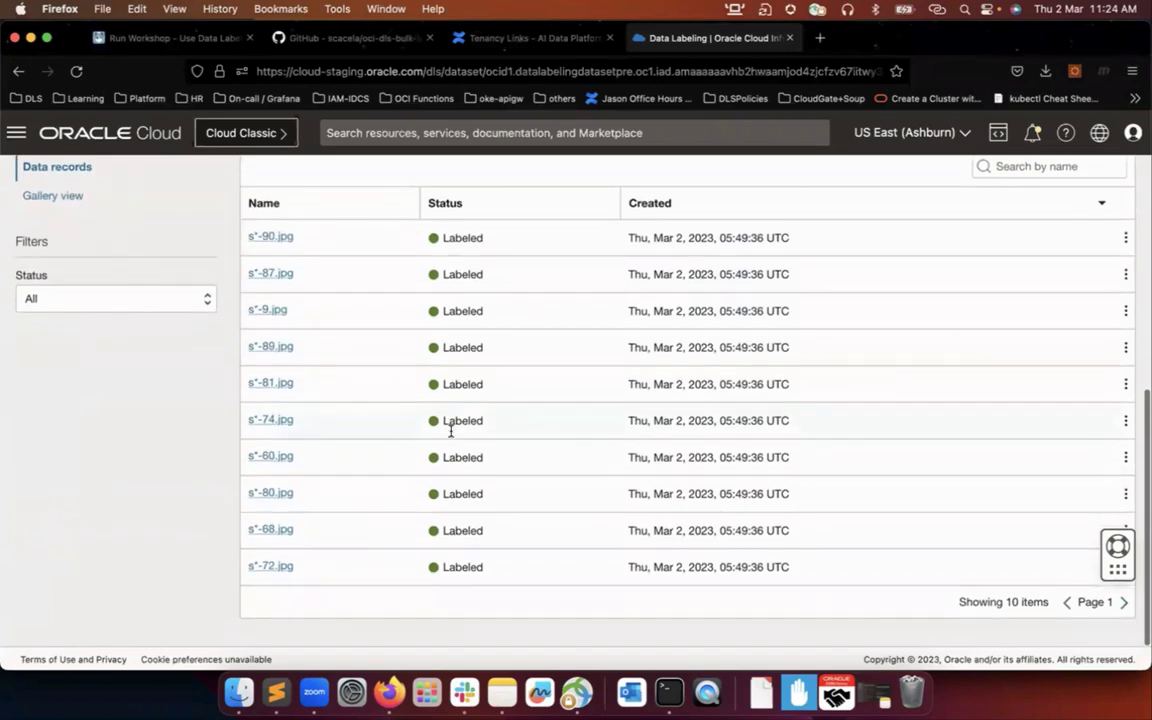
left_click(1124, 613)
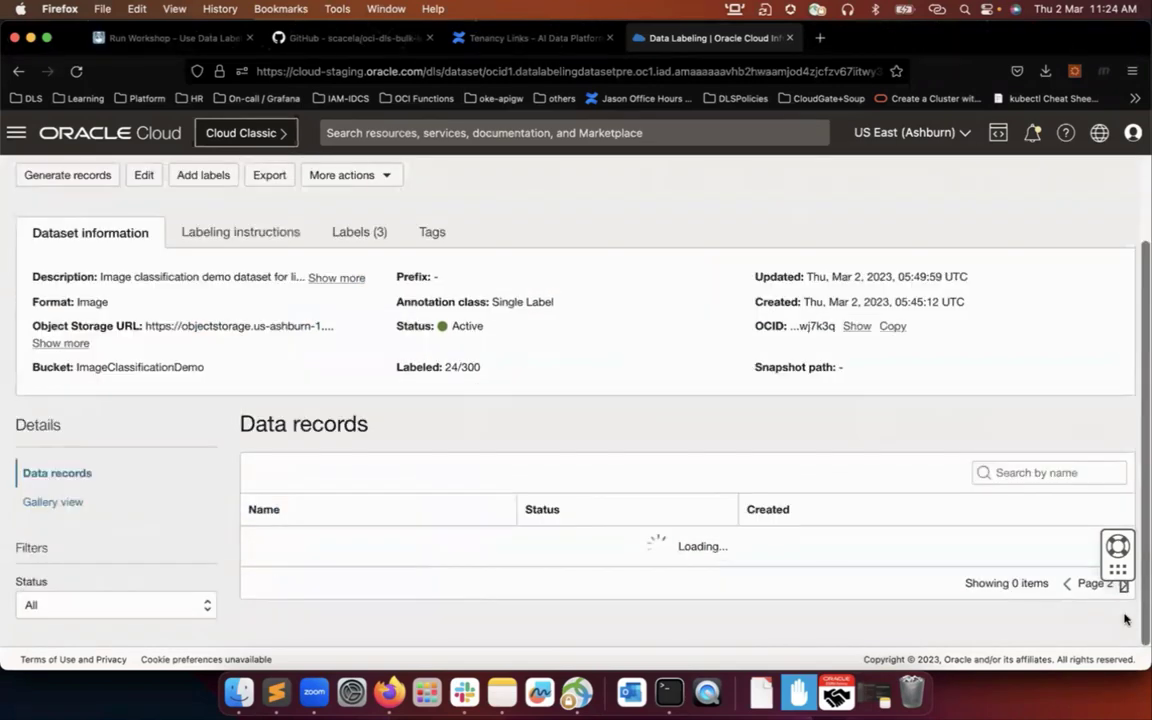
scroll(602, 545, "down", 6)
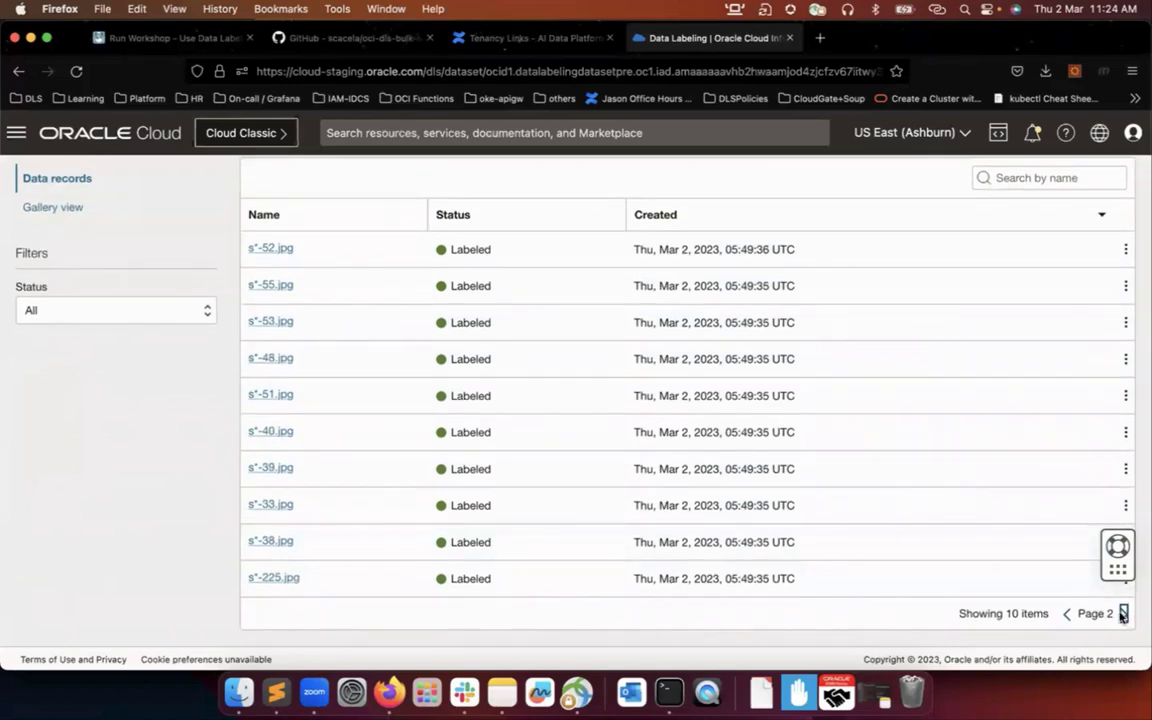
left_click(1123, 614)
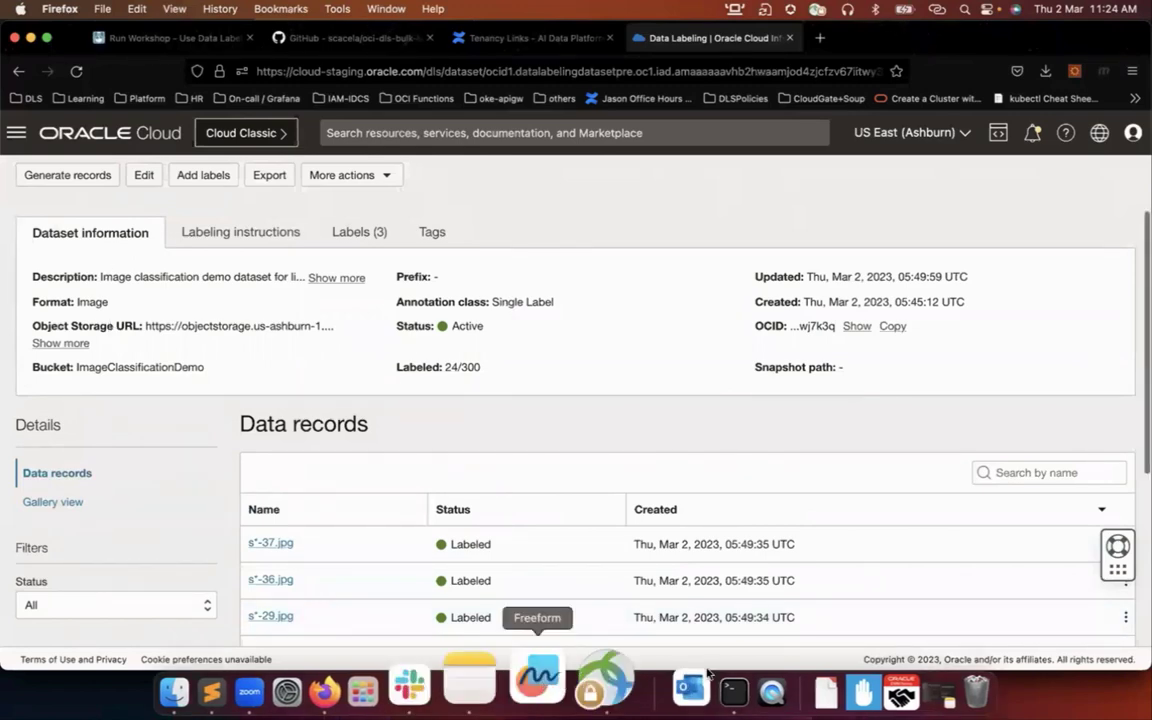
Check the script's progress in Terminal, and reopen ImageClassificationDemoDataset from the dataset list in Firefox to refresh its details
left_click(664, 688)
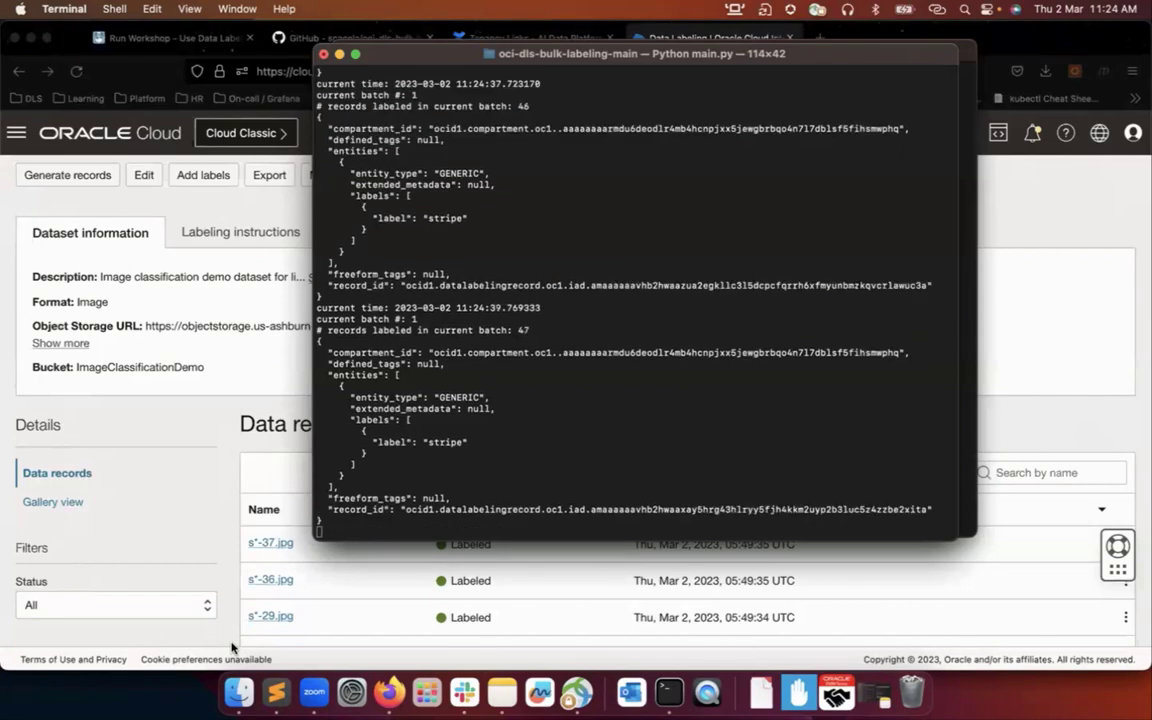
left_click(232, 385)
scroll(235, 391, "up", 2)
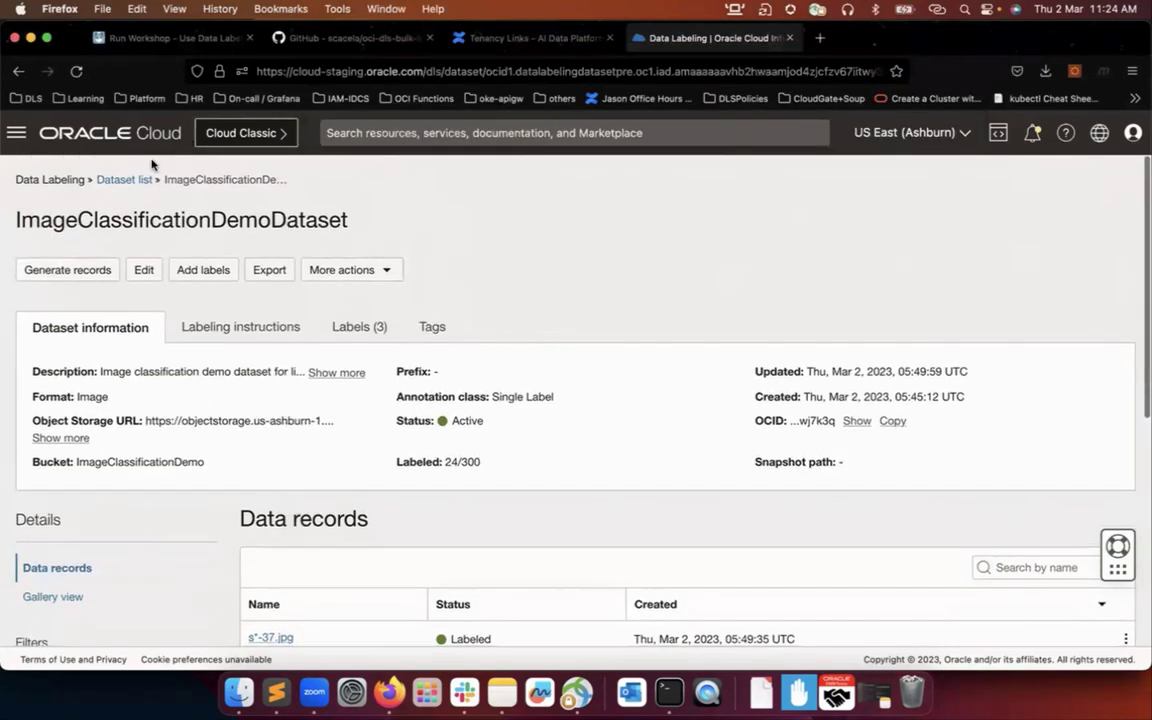
left_click(123, 180)
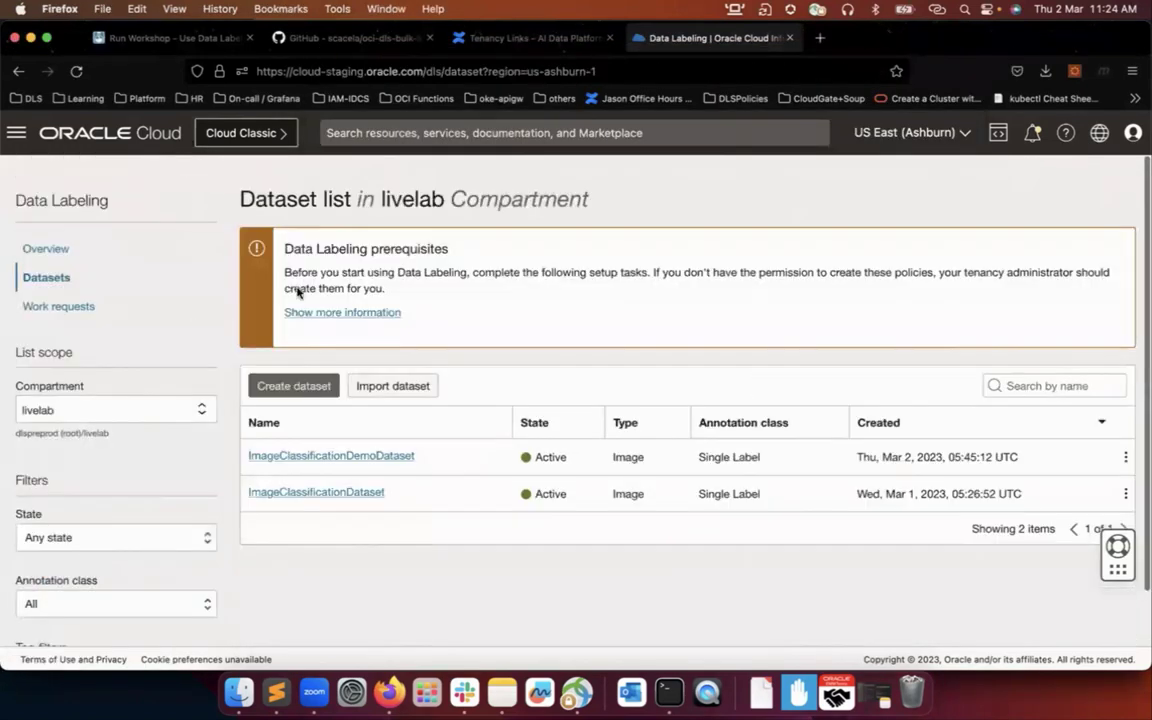
left_click(347, 456)
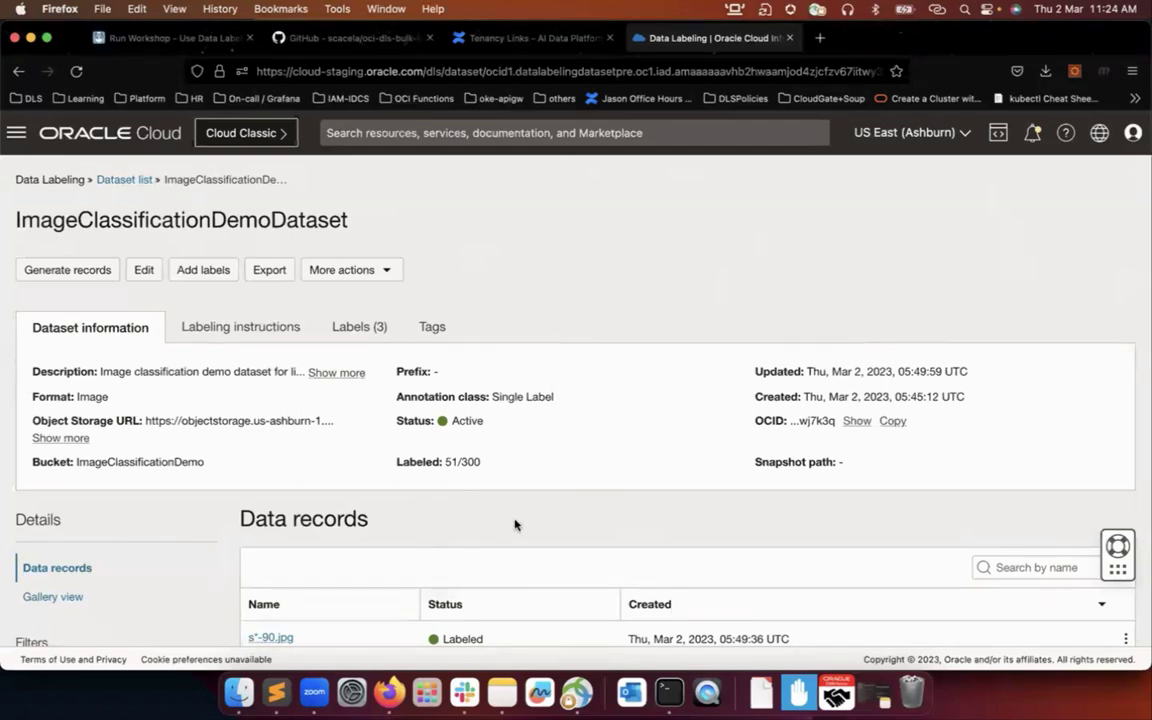
Examine the refreshed Labeled count and the statuses in the data records list of ImageClassificationDemoDataset
scroll(515, 524, "down", 2)
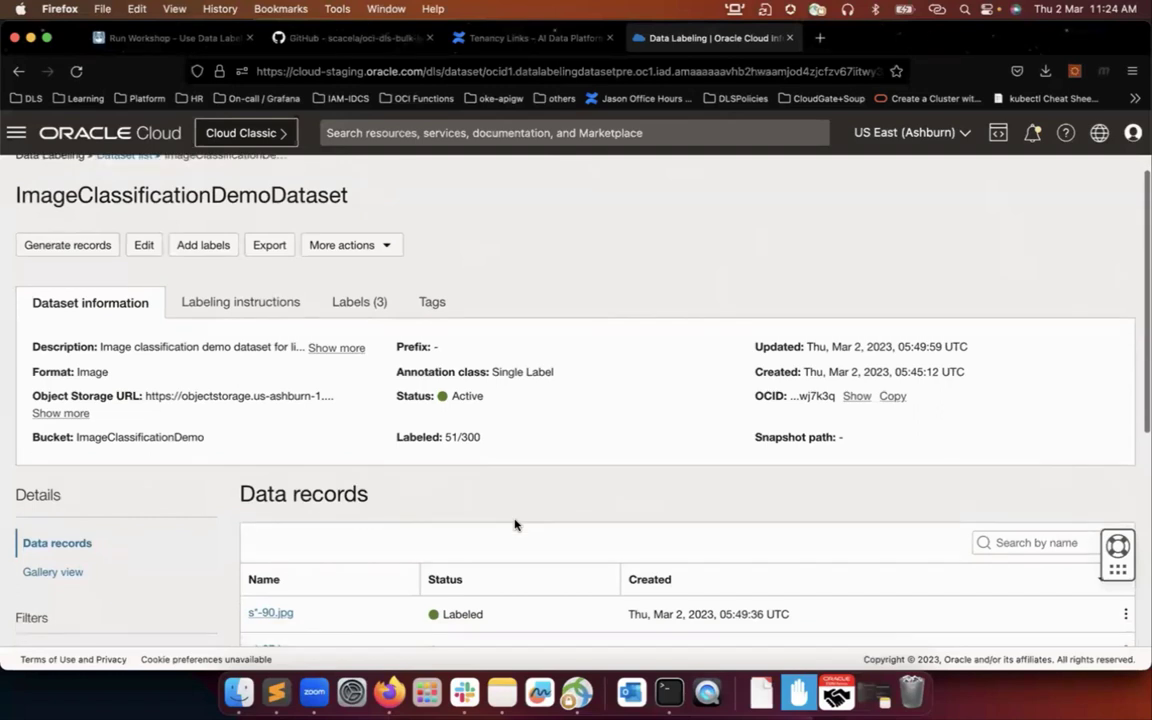
scroll(515, 524, "up", 1)
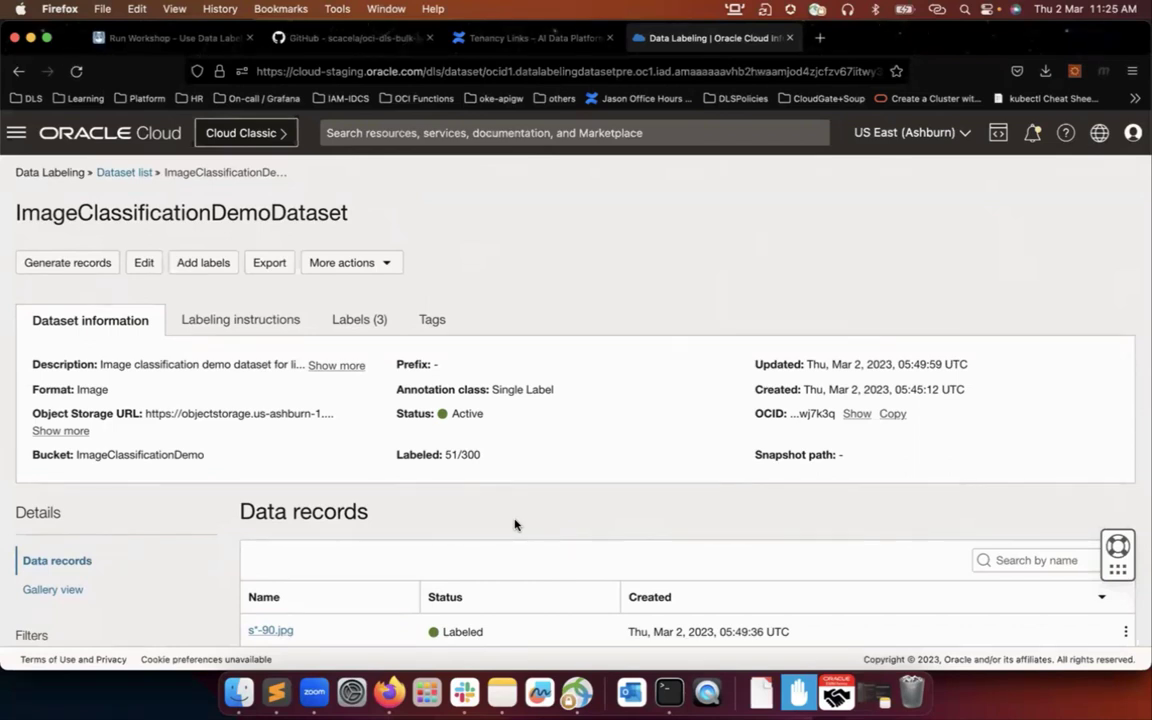
scroll(515, 524, "down", 3)
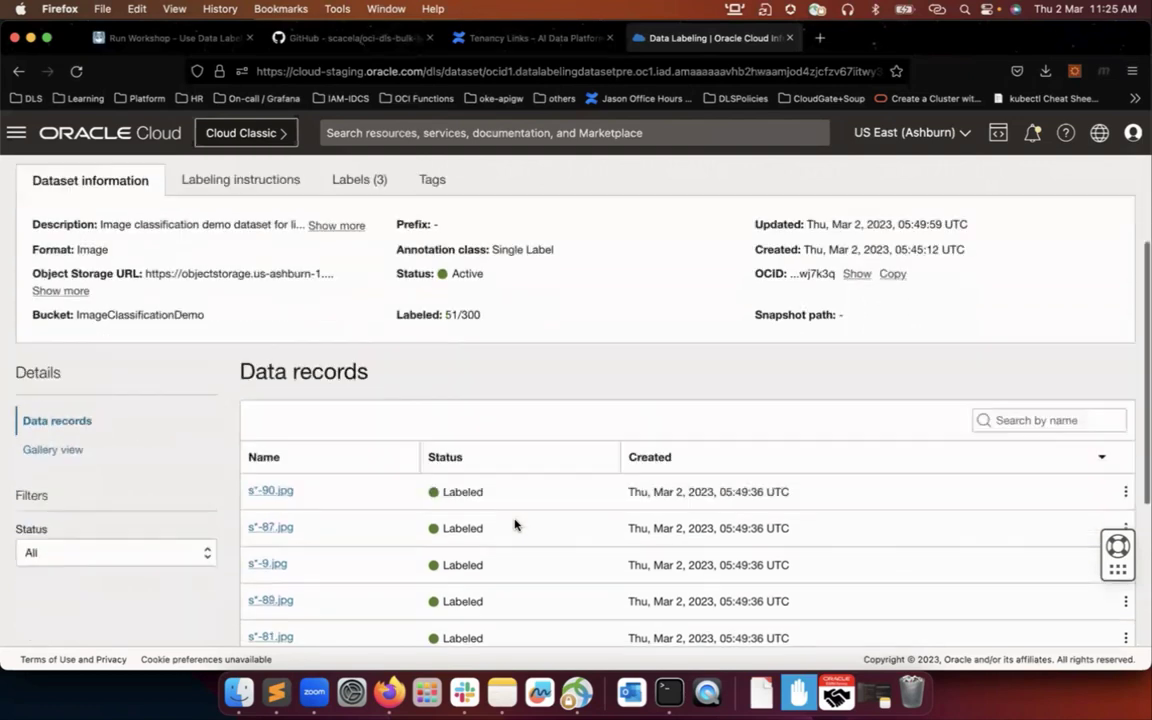
scroll(548, 353, "down", 1)
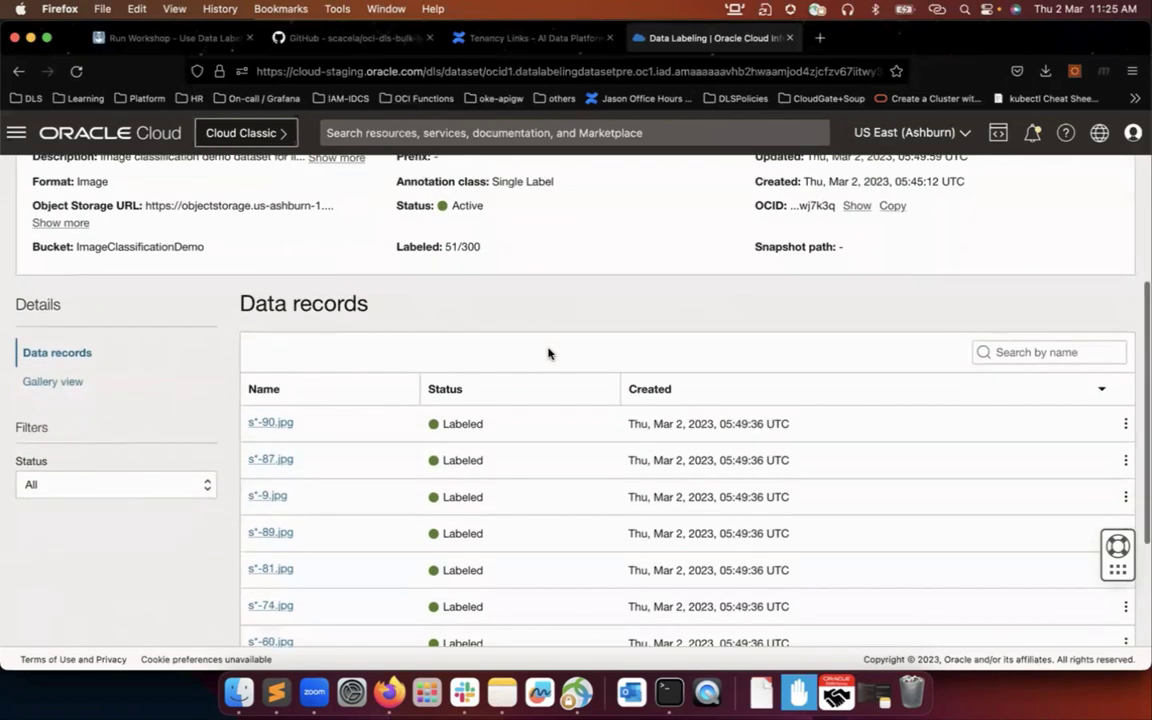
scroll(548, 353, "up", 1)
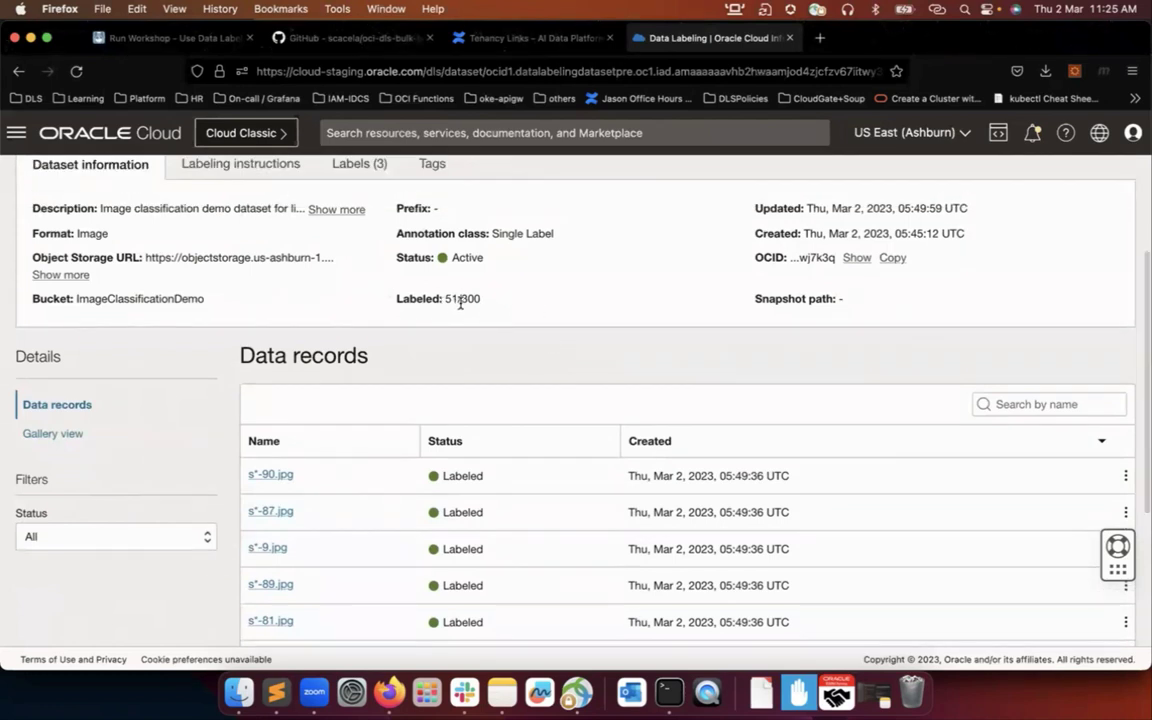
scroll(459, 302, "up", 2)
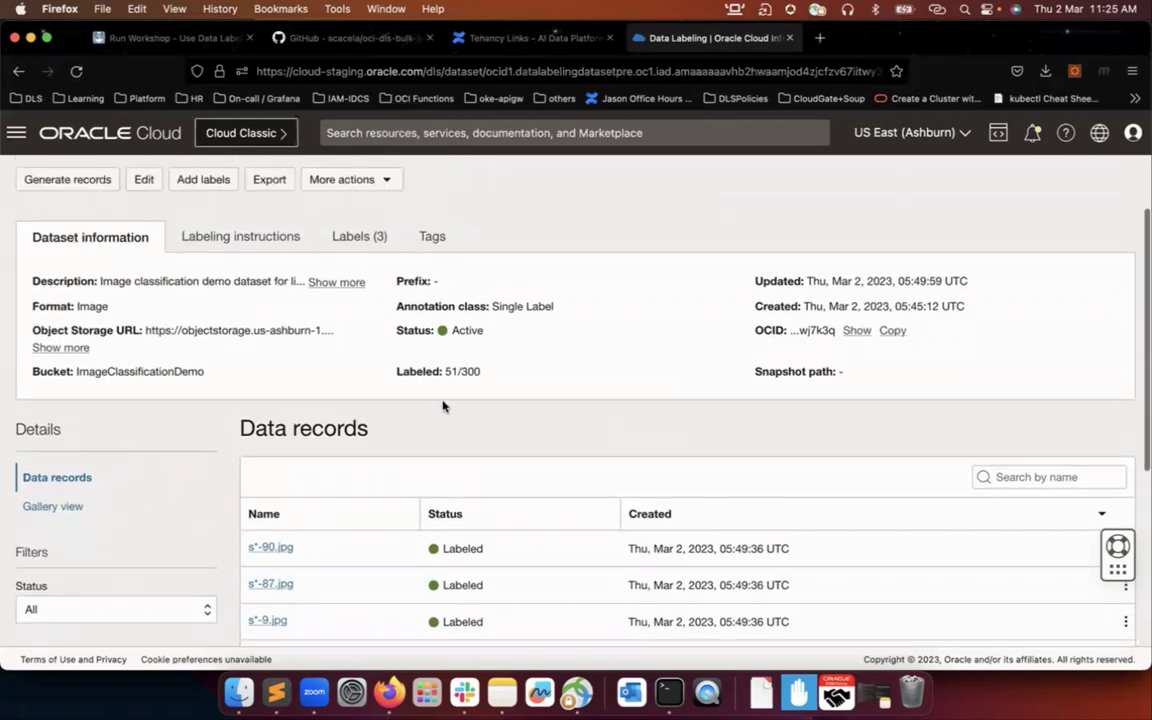
scroll(195, 360, "up", 3)
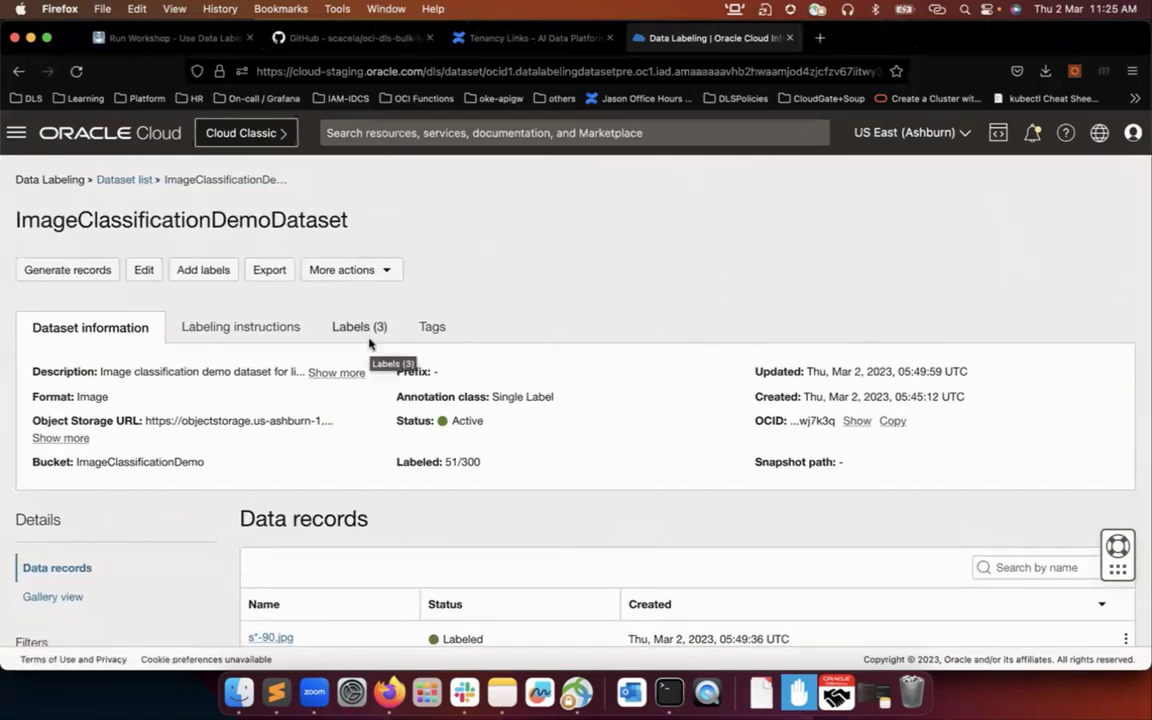
scroll(285, 478, "down", 3)
scroll(285, 478, "down", 5)
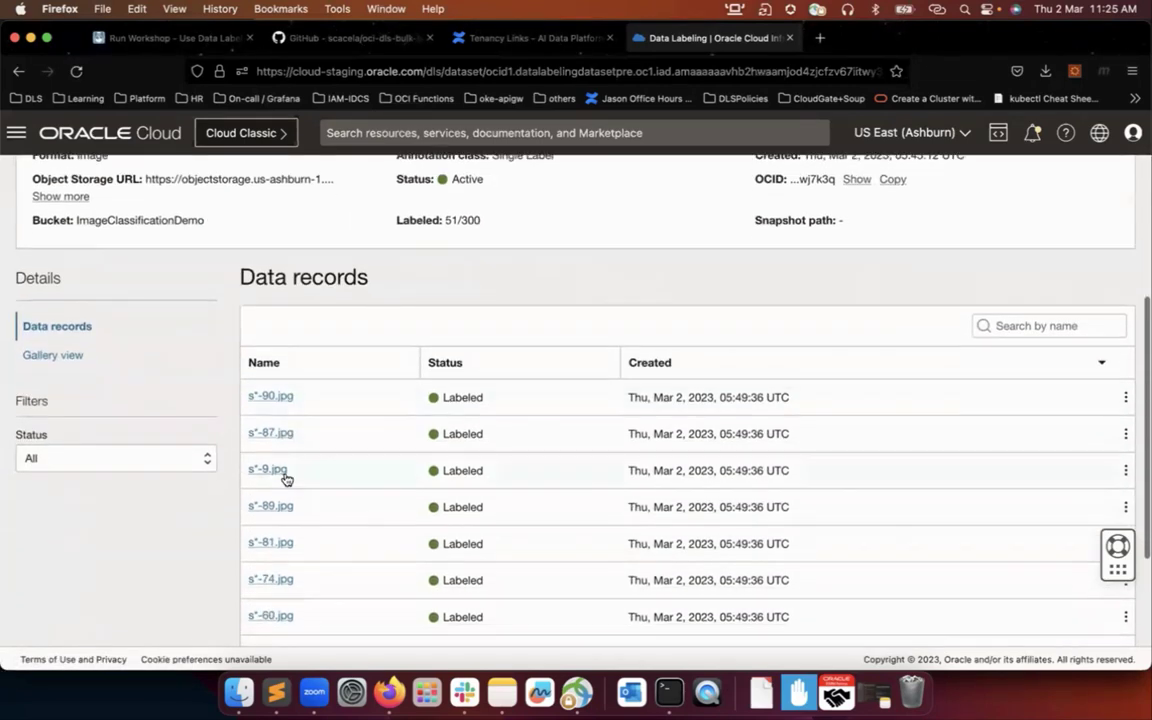
Check the labeling script's progress in Terminal and return to the ImageClassificationDemoDataset details in Firefox
scroll(285, 478, "up", 5)
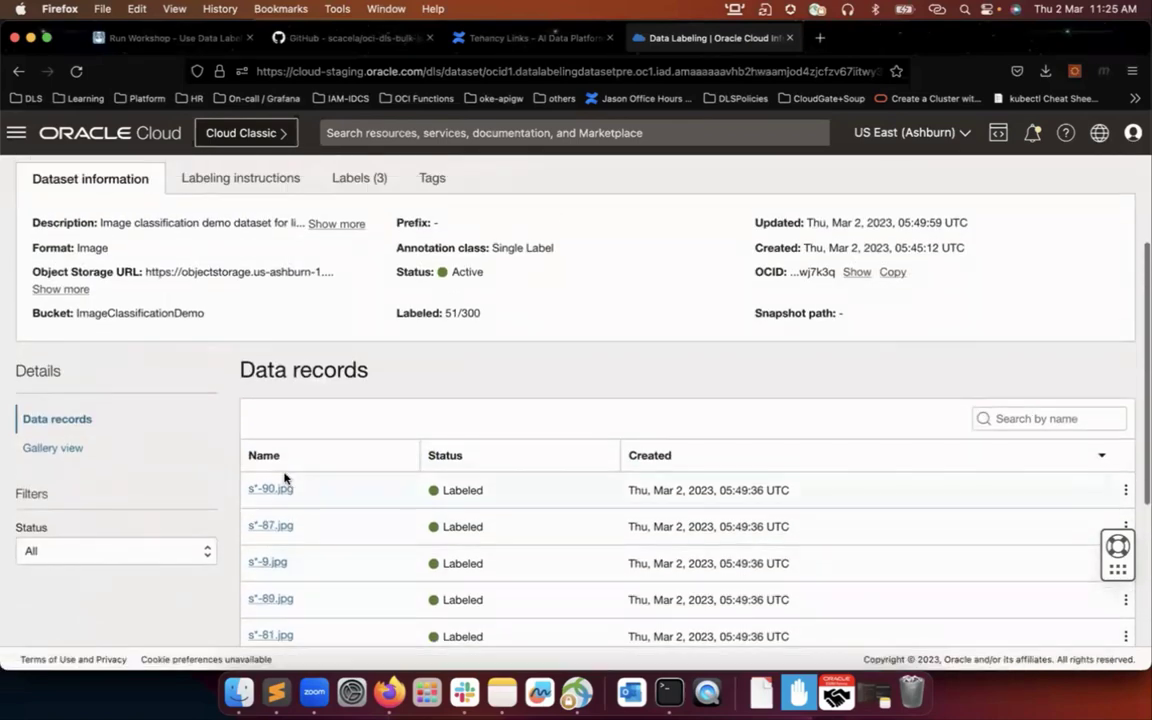
left_click(669, 692)
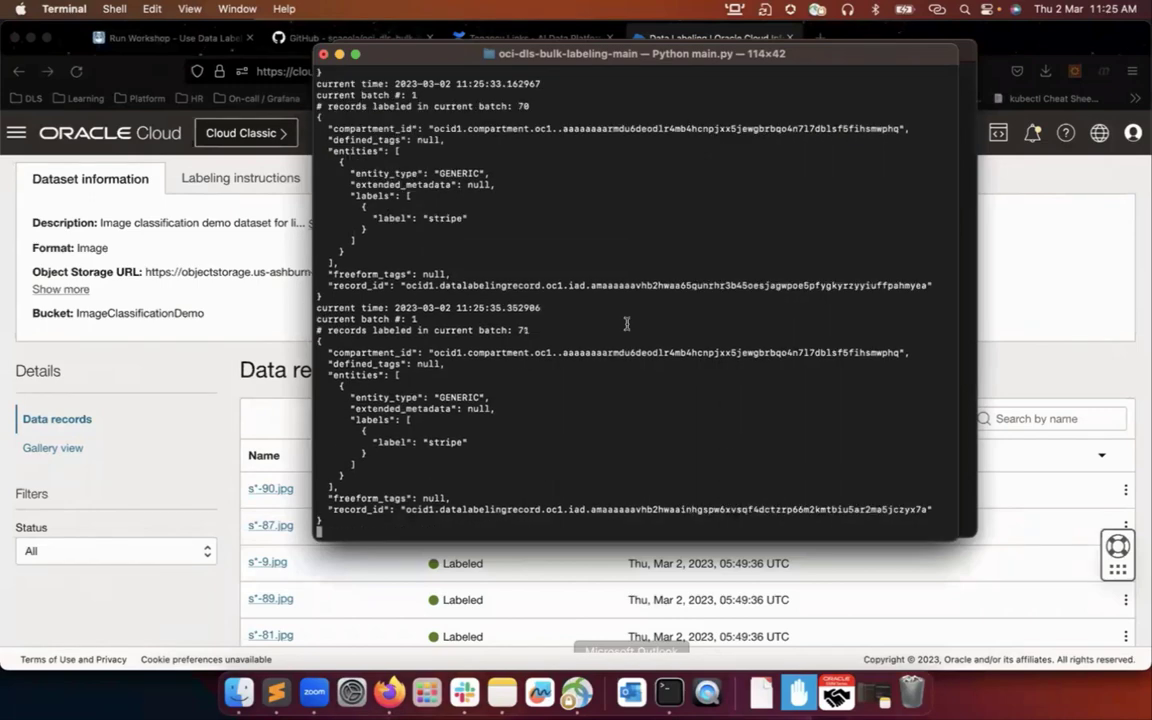
left_click(164, 610)
scroll(238, 520, "up", 3)
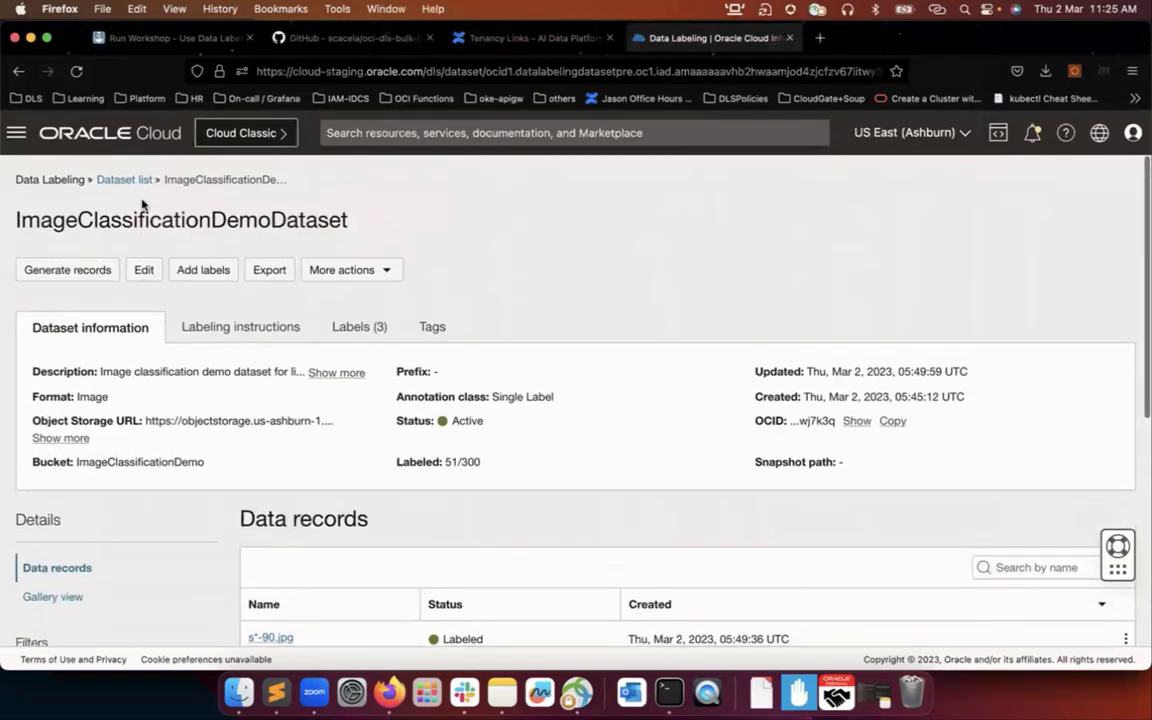
Open ImageClassificationDataset from the dataset list and examine its dataset information and Labeled count
left_click(128, 176)
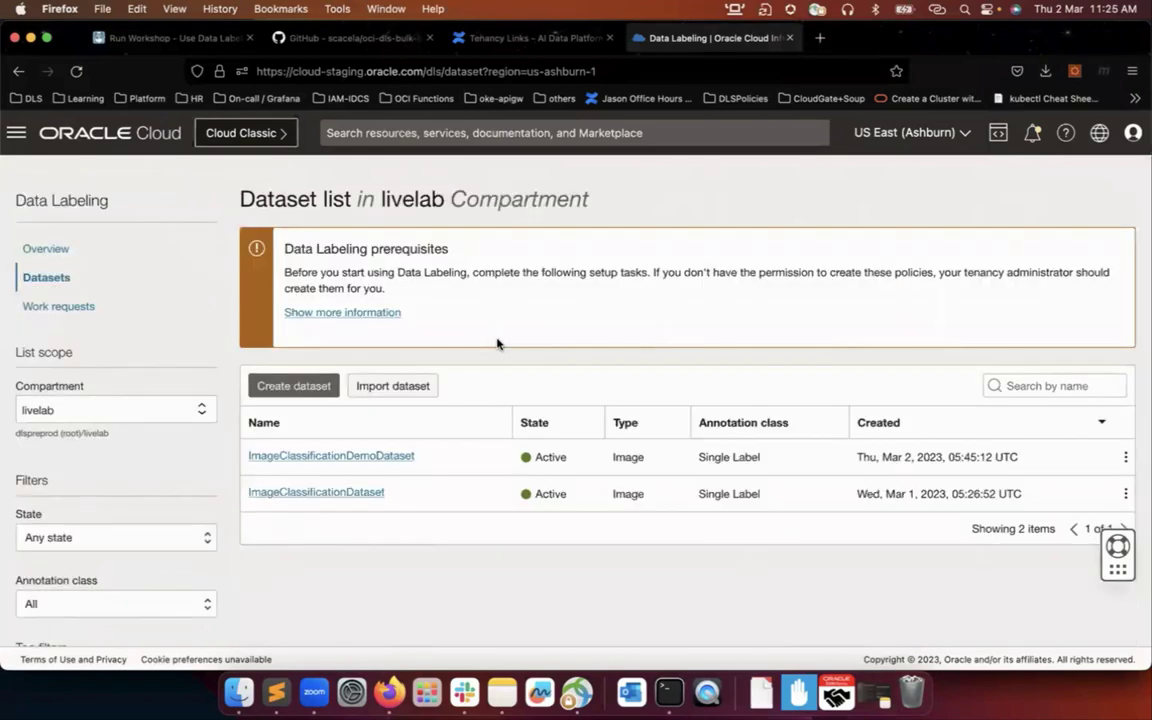
left_click(286, 495)
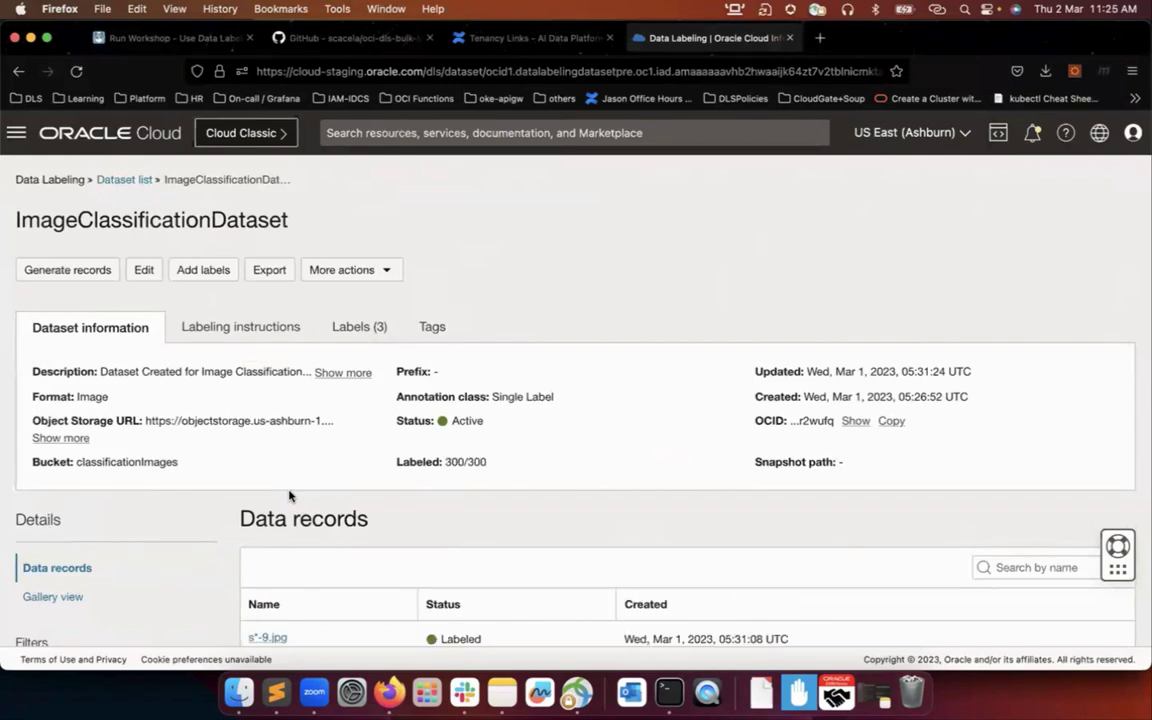
scroll(590, 448, "down", 2)
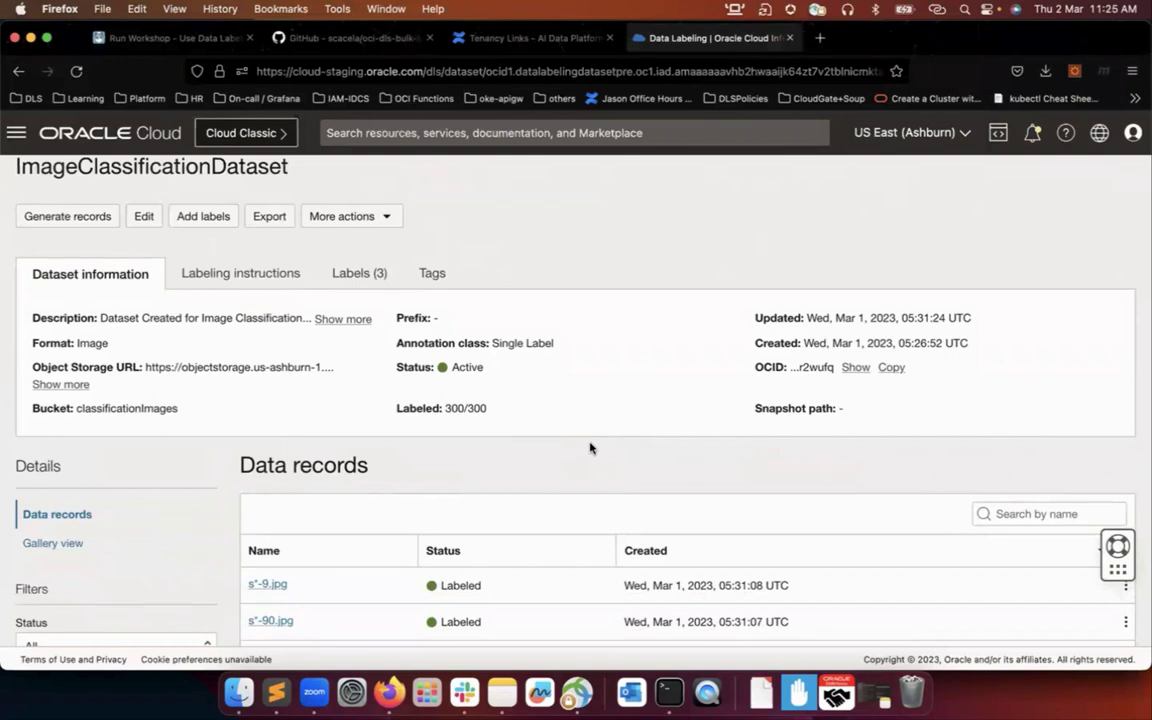
scroll(590, 448, "down", 1)
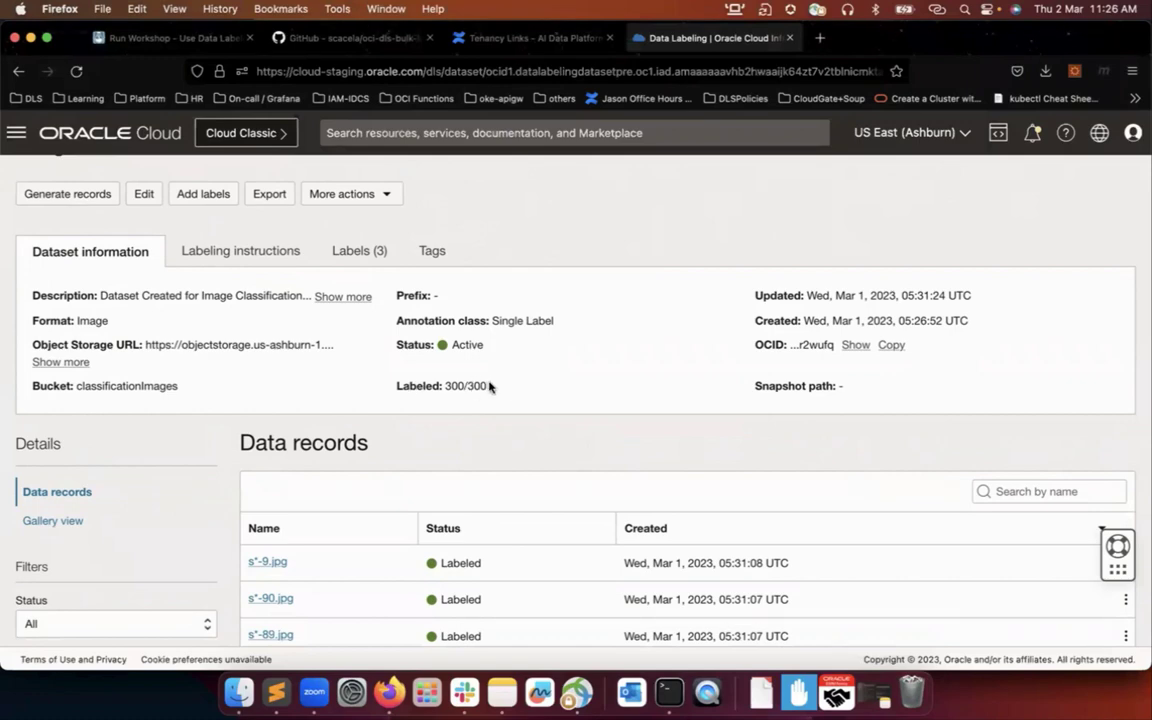
scroll(500, 391, "down", 2)
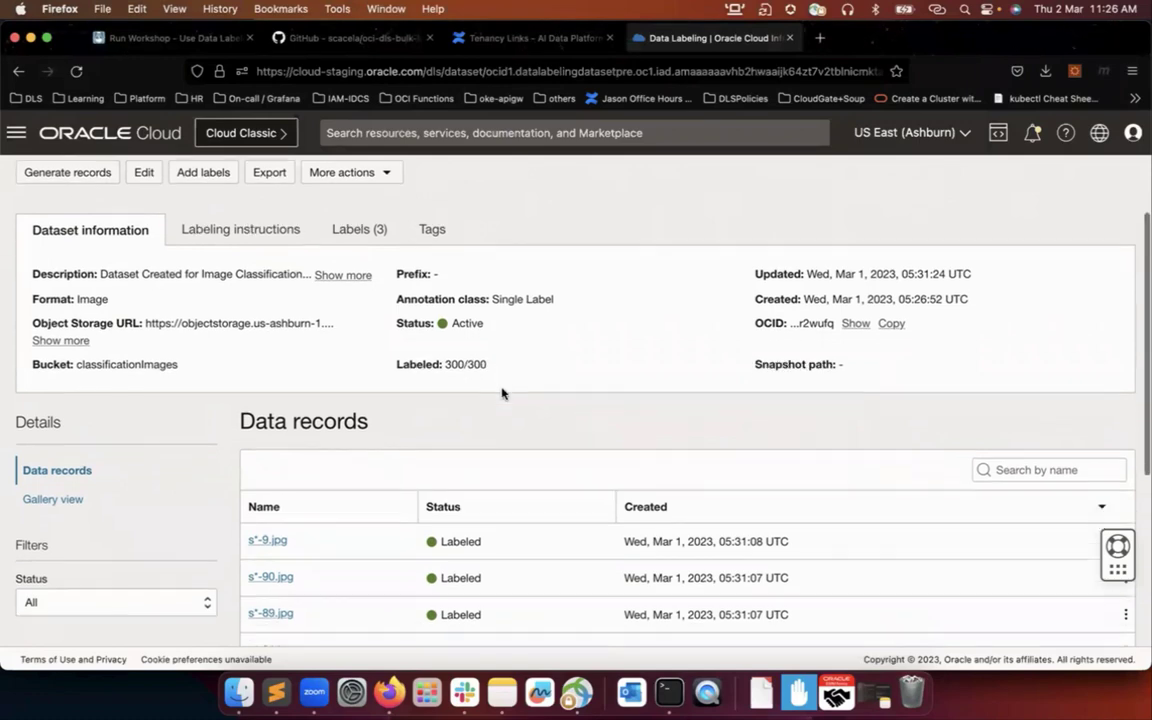
View the label assigned to record s*-90.jpg in ImageClassificationDataset and return to the dataset details without saving
scroll(503, 393, "down", 8)
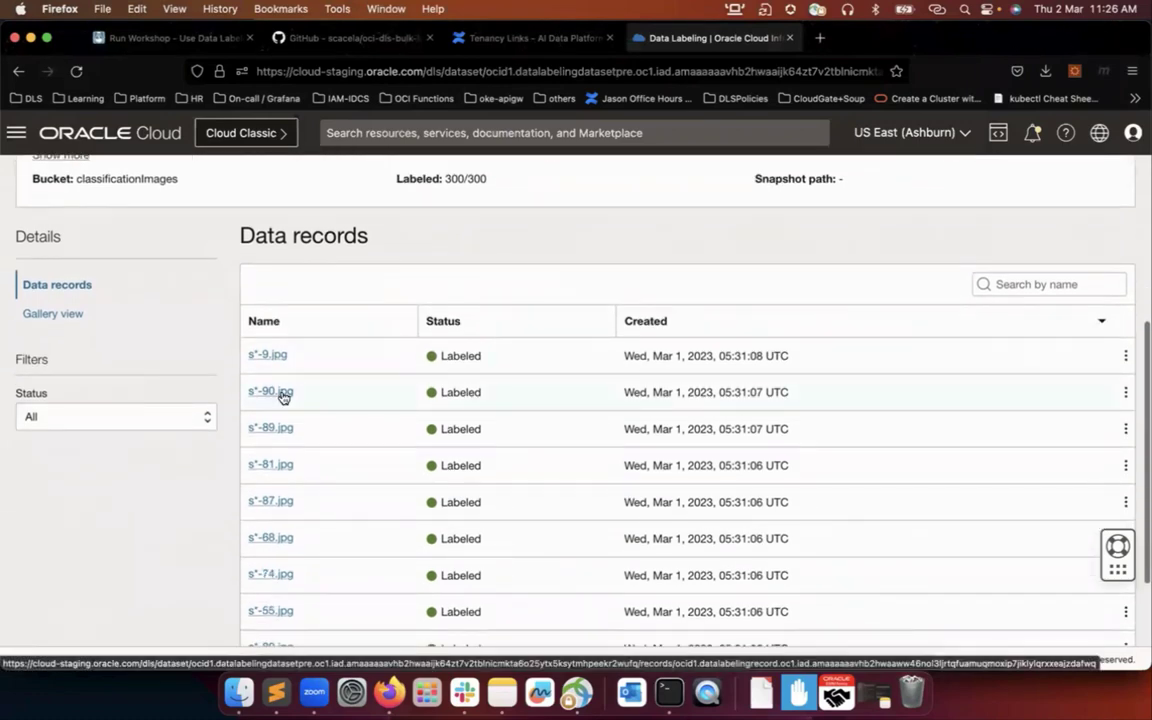
left_click(283, 393)
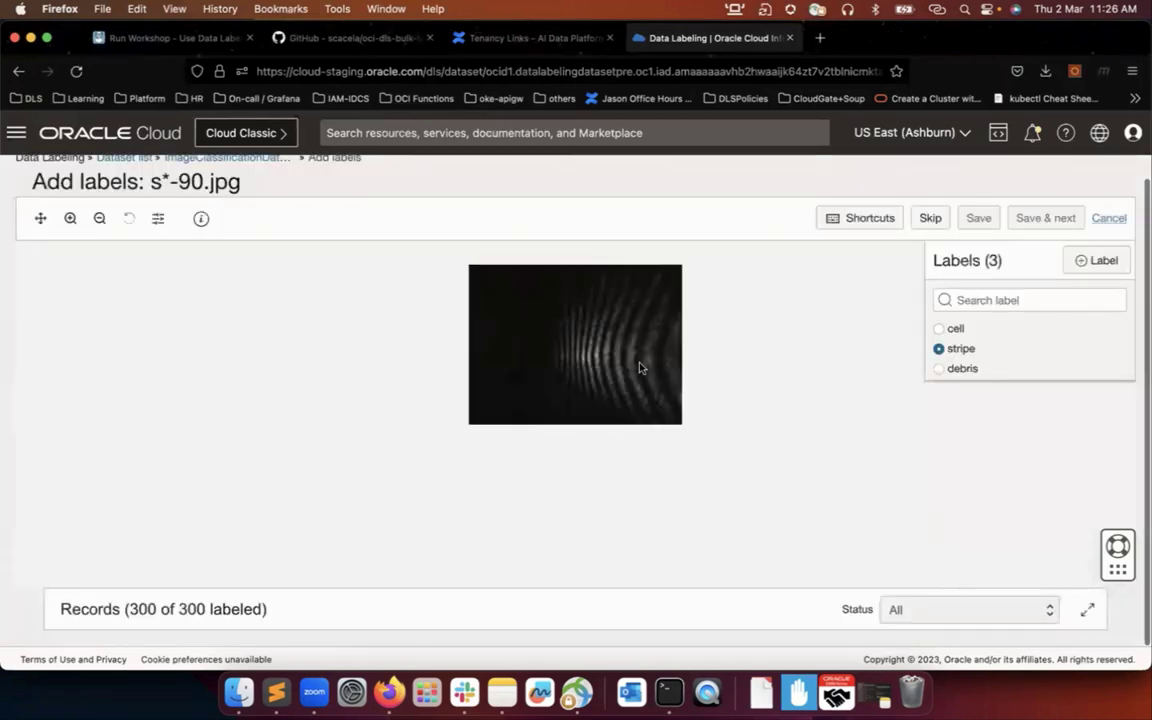
left_click(1110, 219)
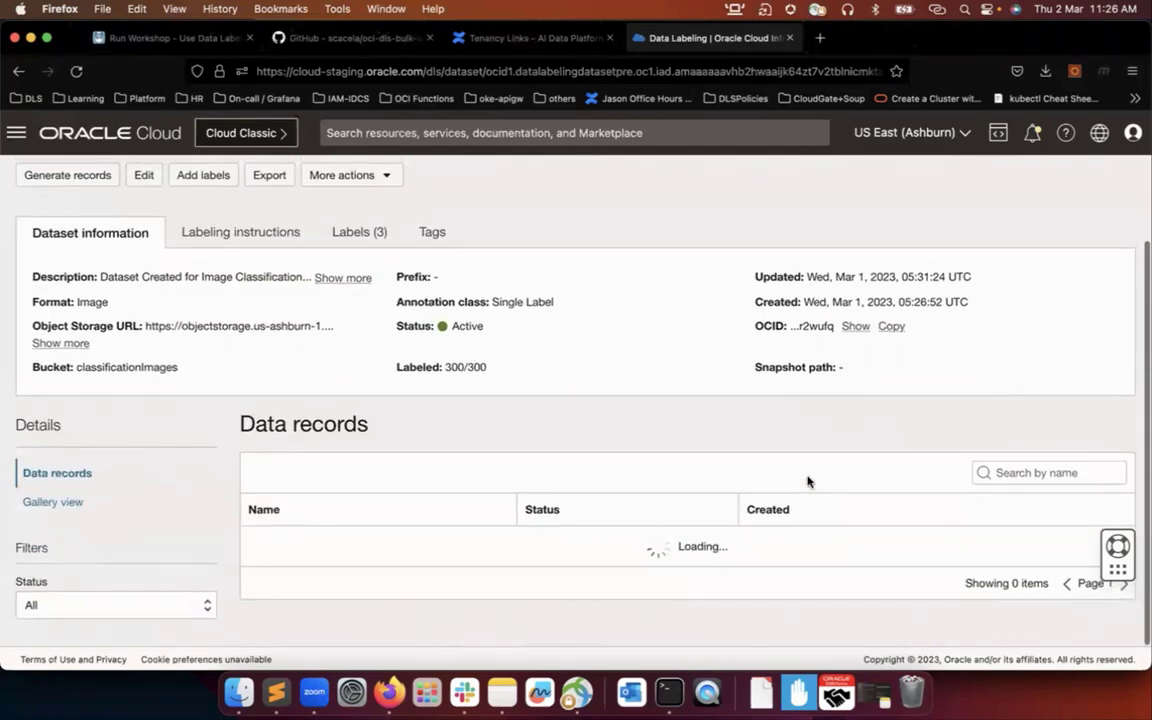
Check the labeling status of ImageClassificationDataset's data records from page 1 through page 8
scroll(810, 481, "down", 5)
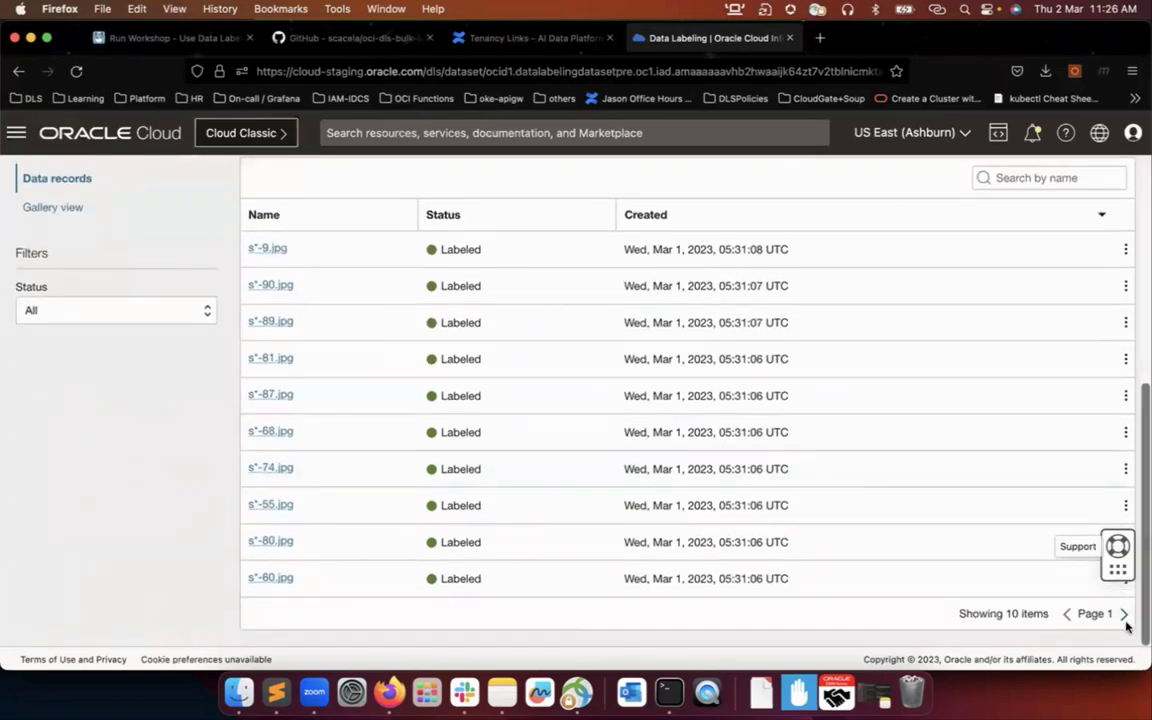
left_click(1125, 620)
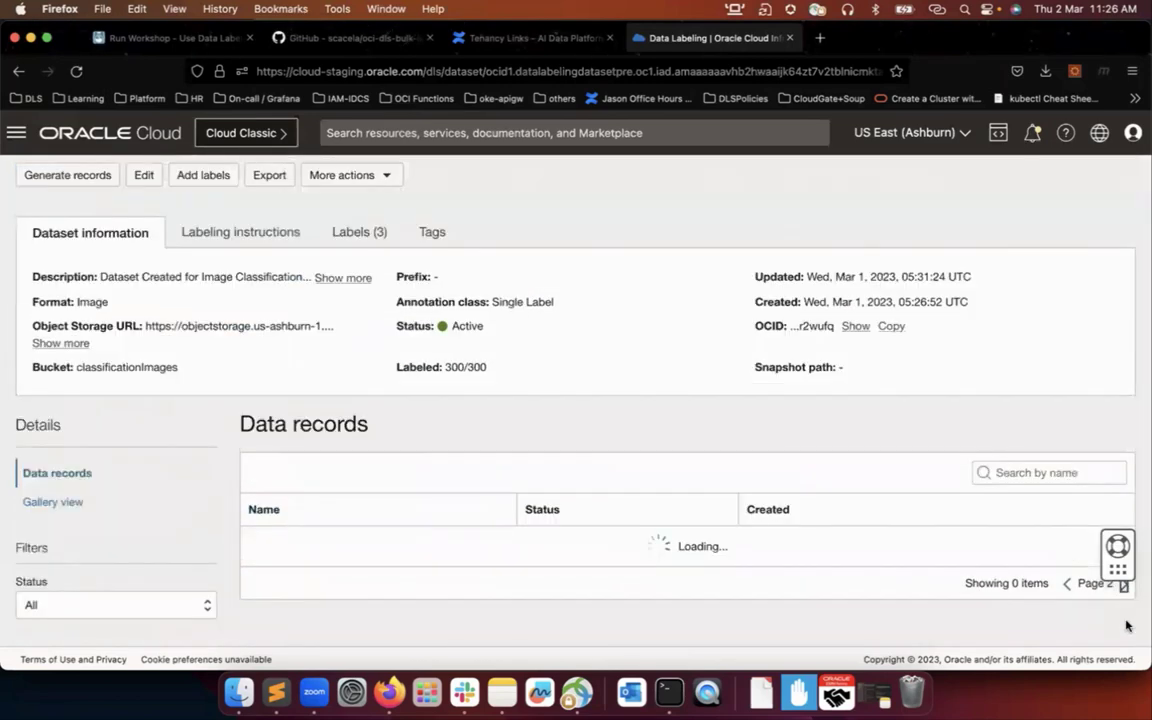
scroll(1126, 626, "down", 5)
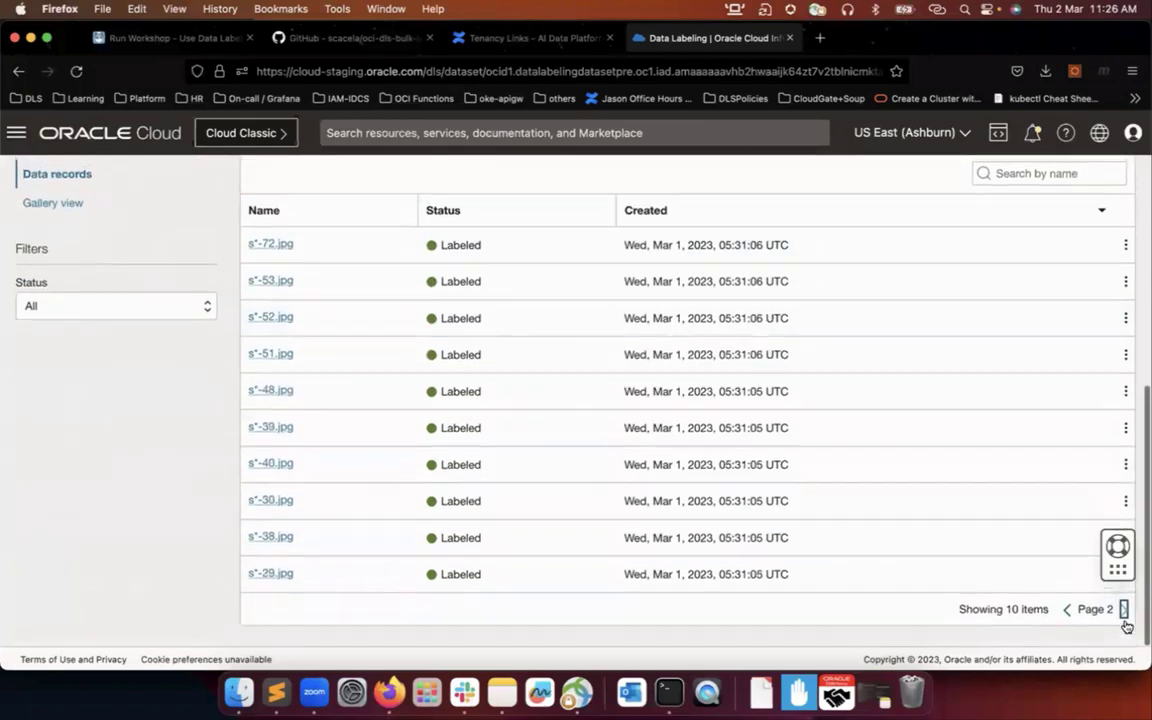
left_click(1124, 609)
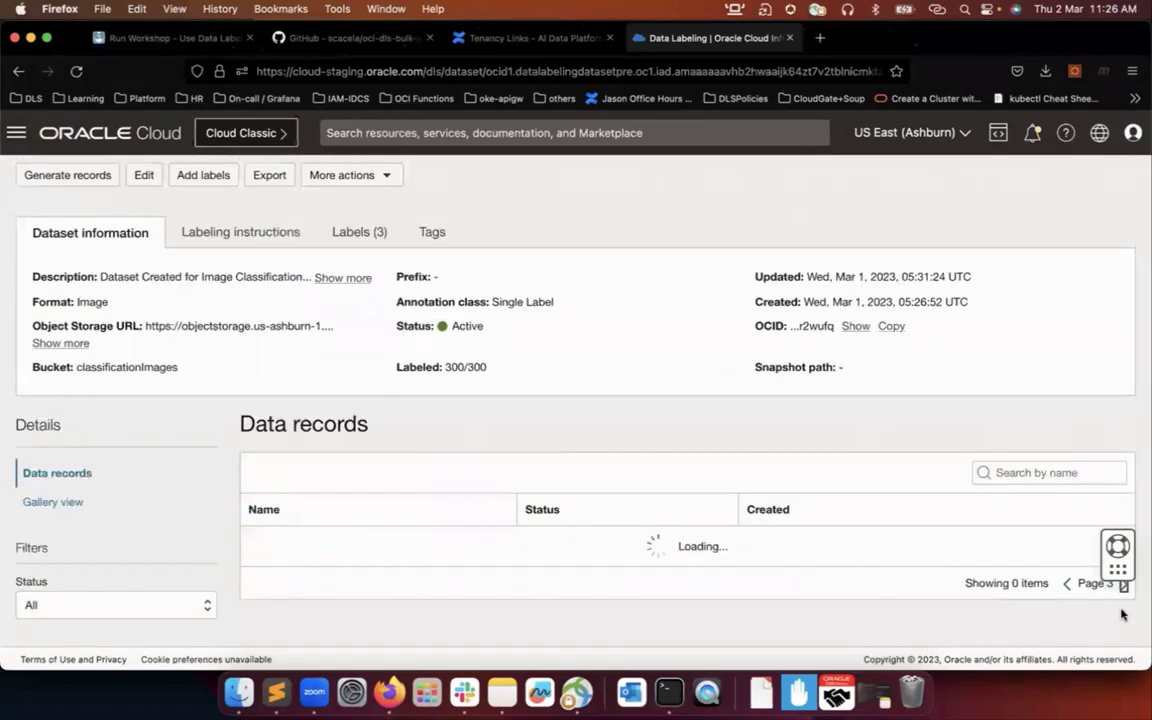
scroll(1121, 614, "down", 5)
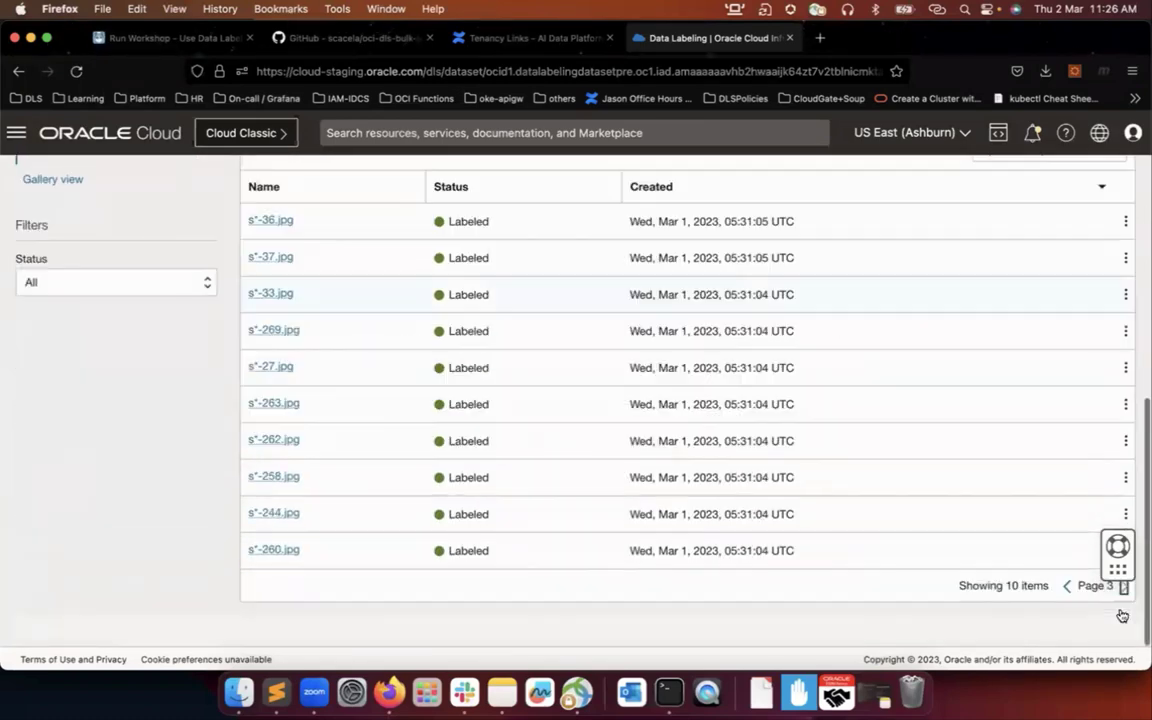
left_click(1122, 613)
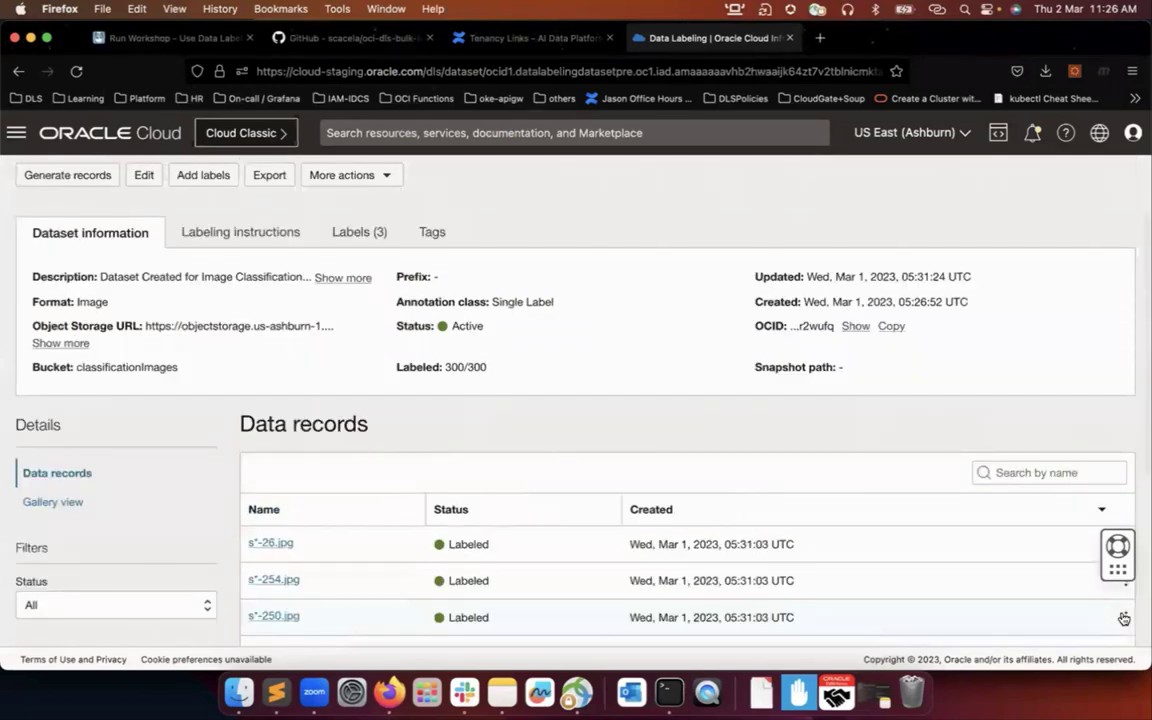
scroll(1121, 617, "down", 5)
left_click(1122, 613)
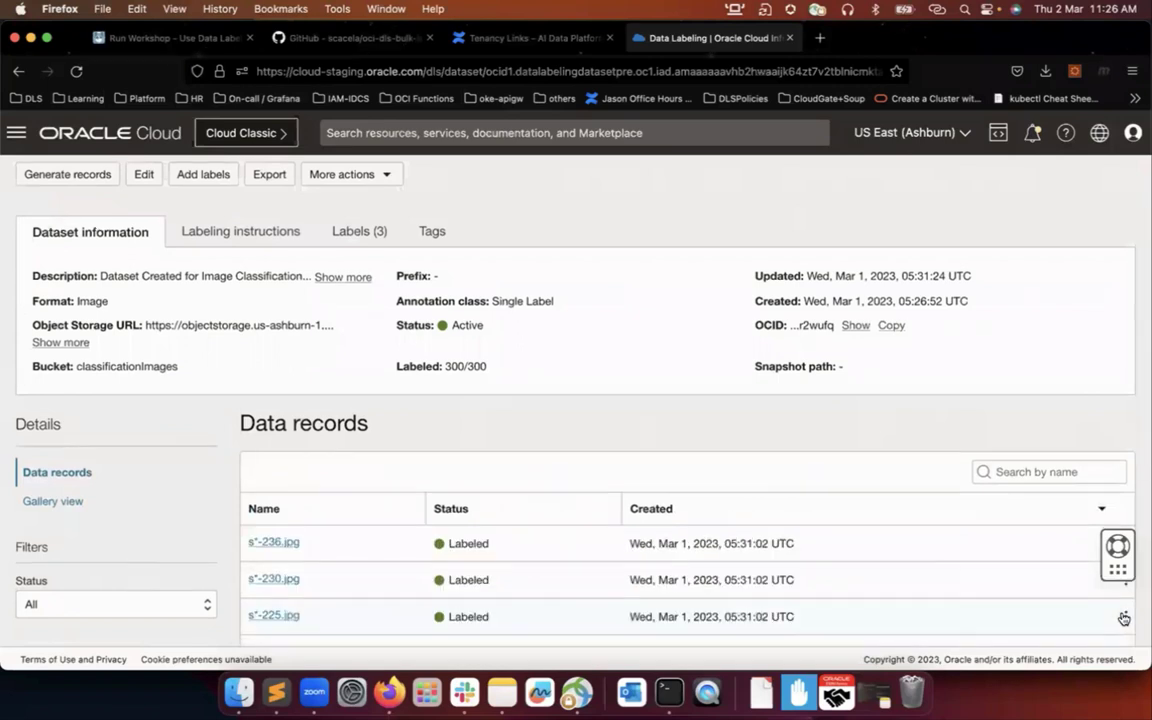
scroll(1121, 617, "down", 5)
left_click(1123, 614)
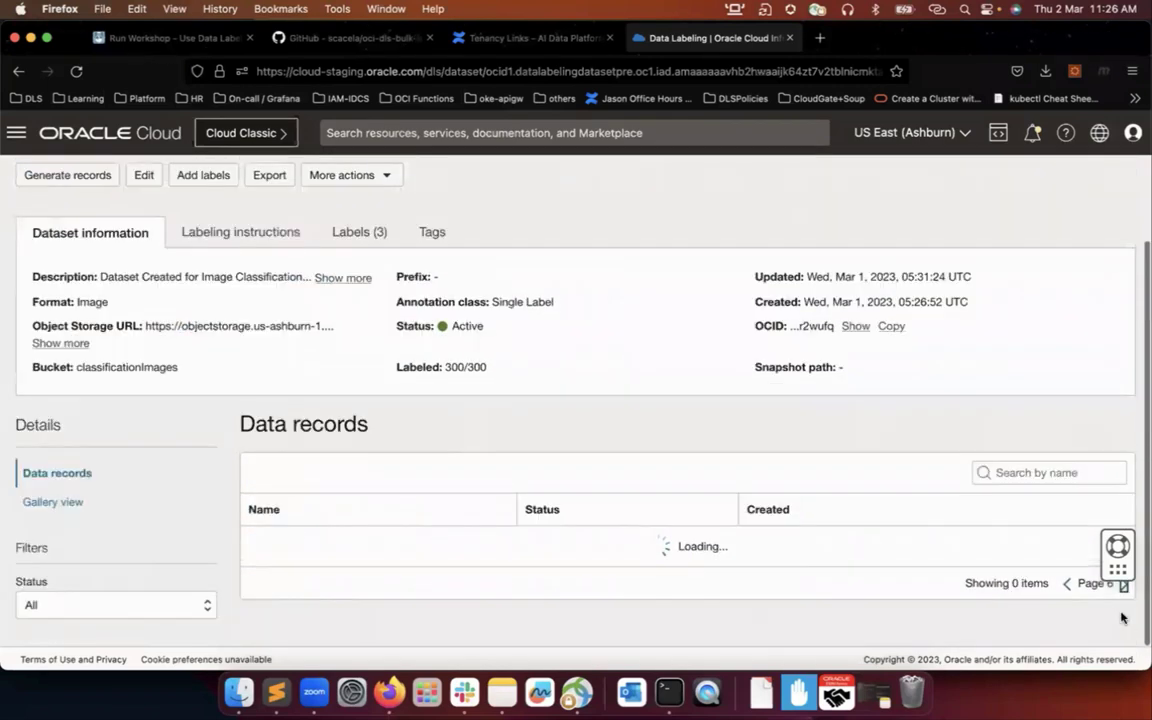
scroll(1123, 618, "down", 5)
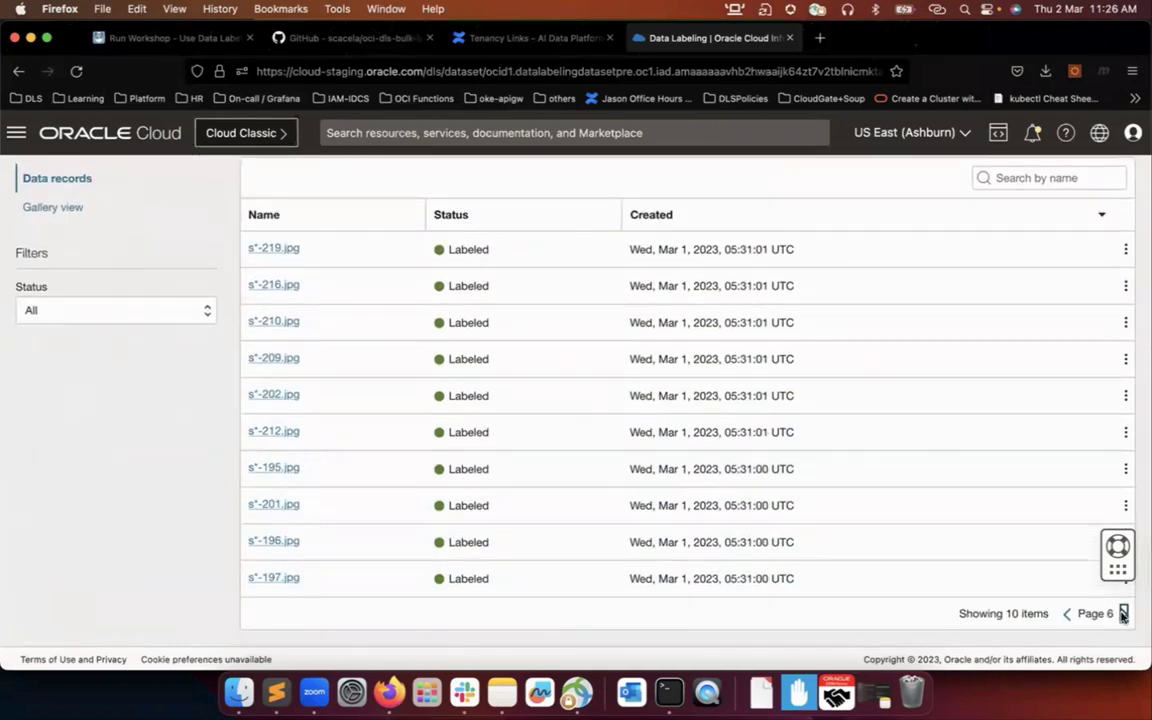
left_click(1123, 614)
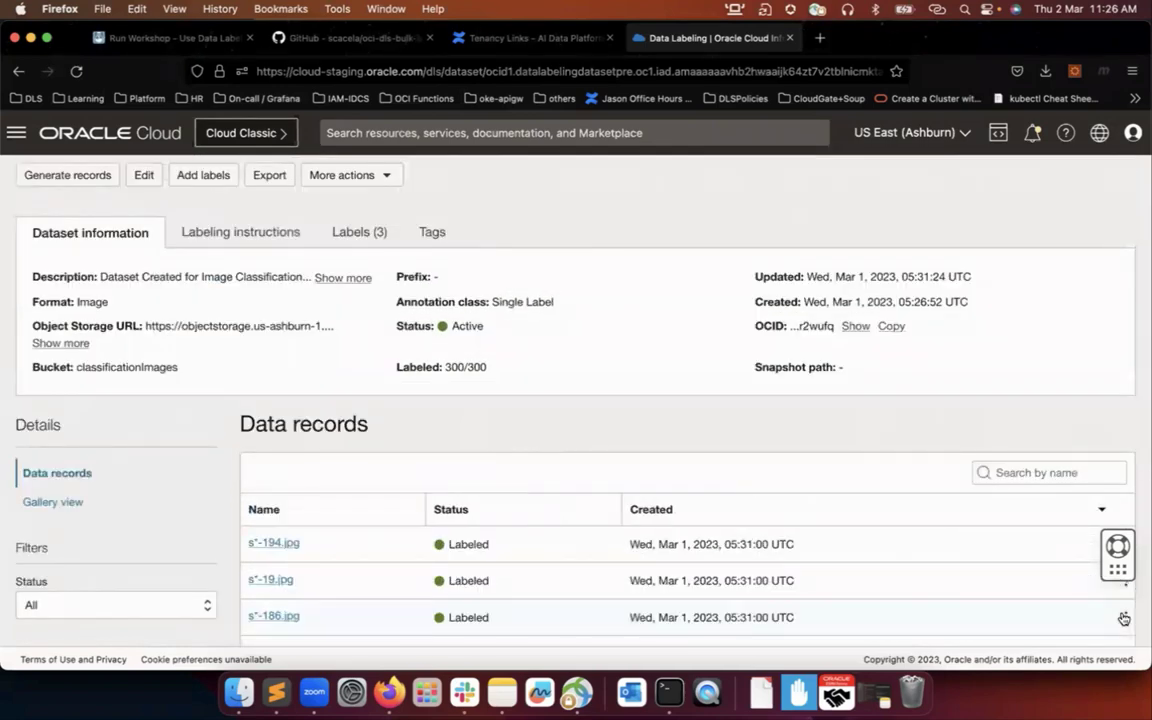
scroll(1041, 612, "down", 5)
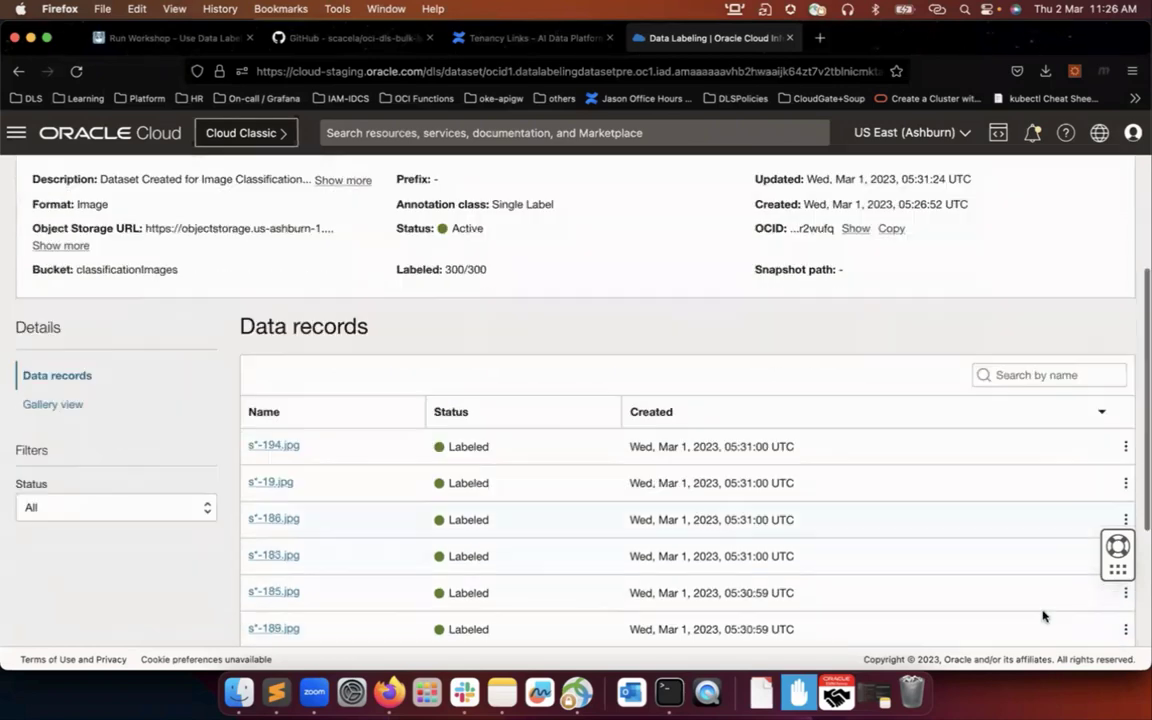
left_click(1123, 614)
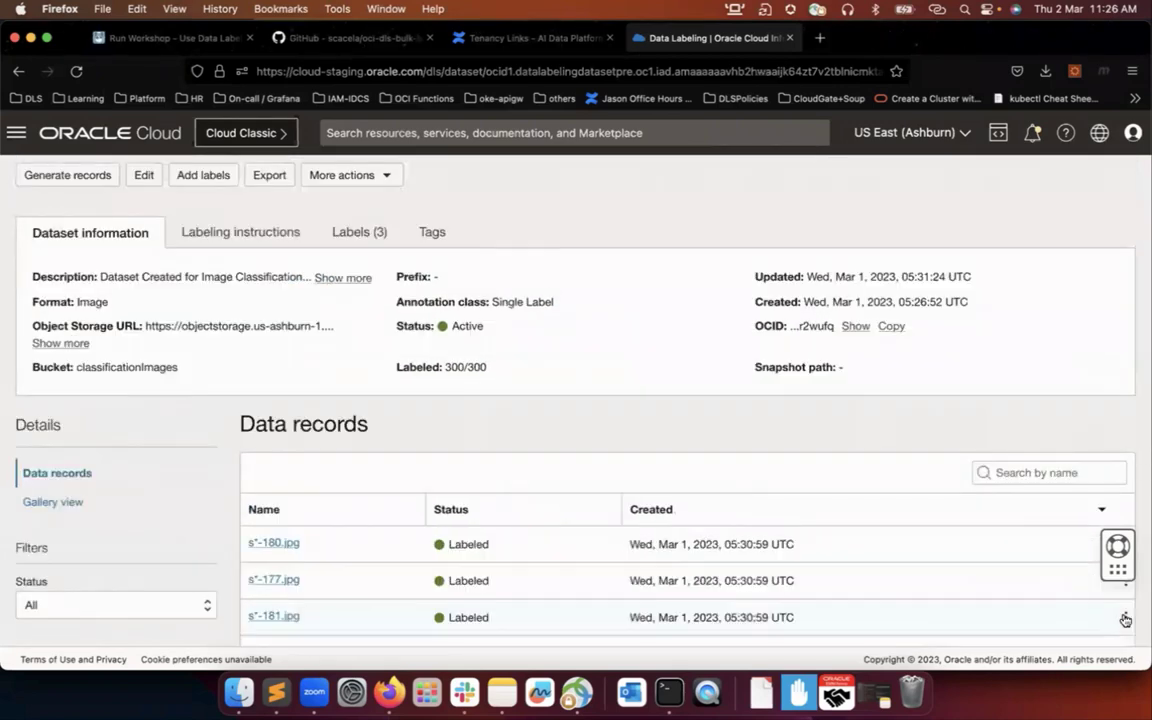
left_click(1124, 618)
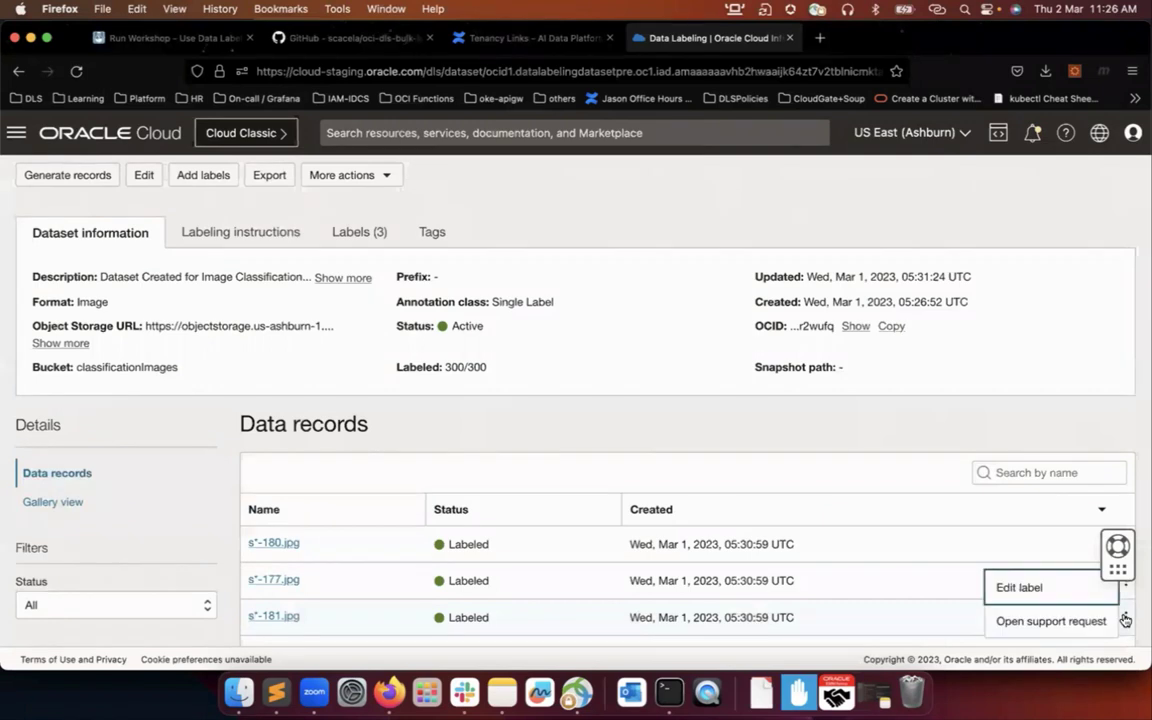
Sort the data records by creation date, oldest first, and view the label assigned to record c*-68.jpg
left_click(980, 522)
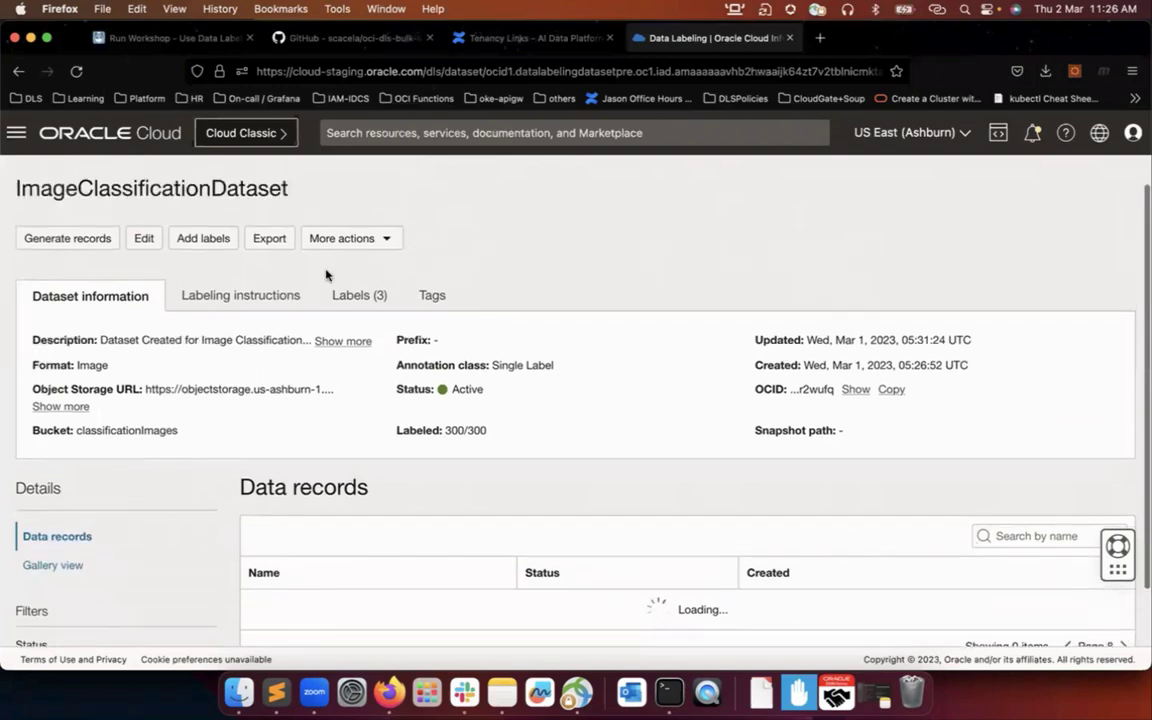
scroll(329, 271, "down", 2)
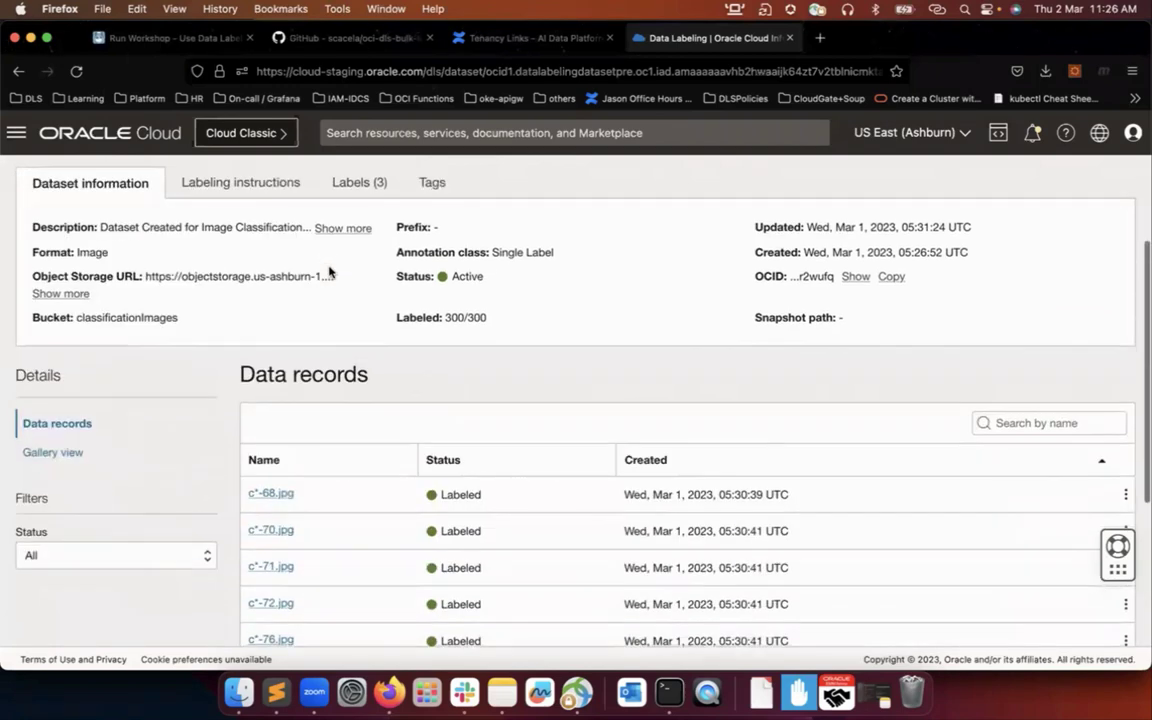
scroll(329, 271, "down", 3)
left_click(281, 379)
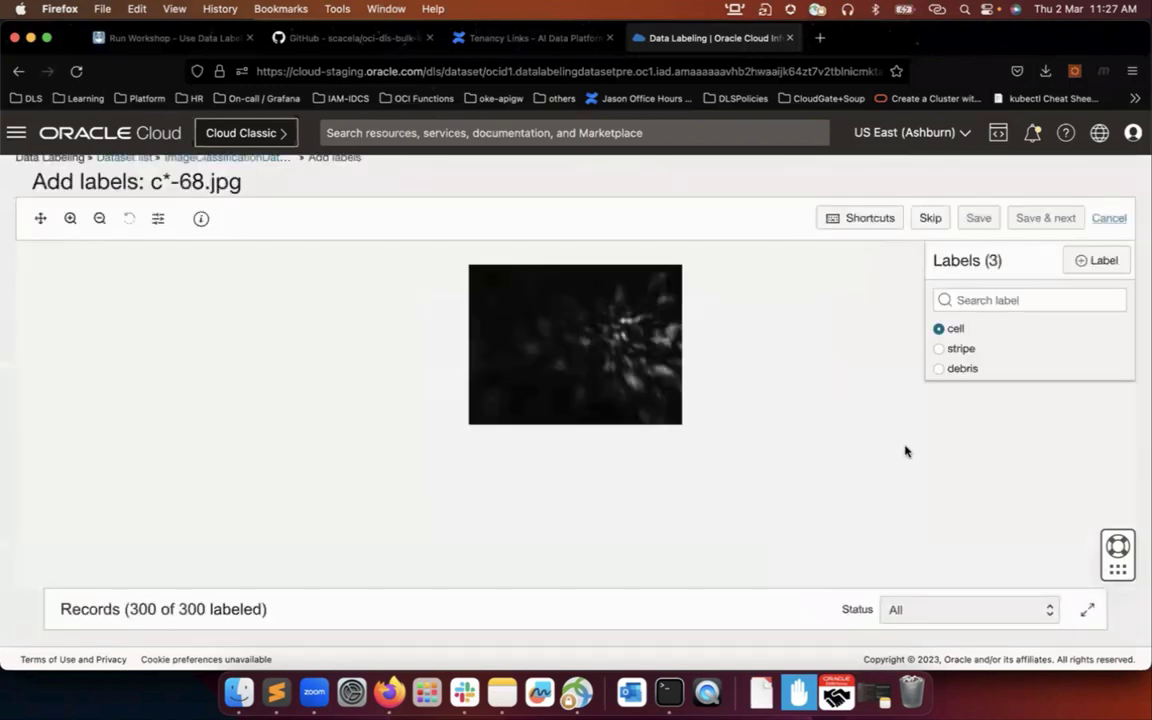
scroll(870, 418, "up", 1)
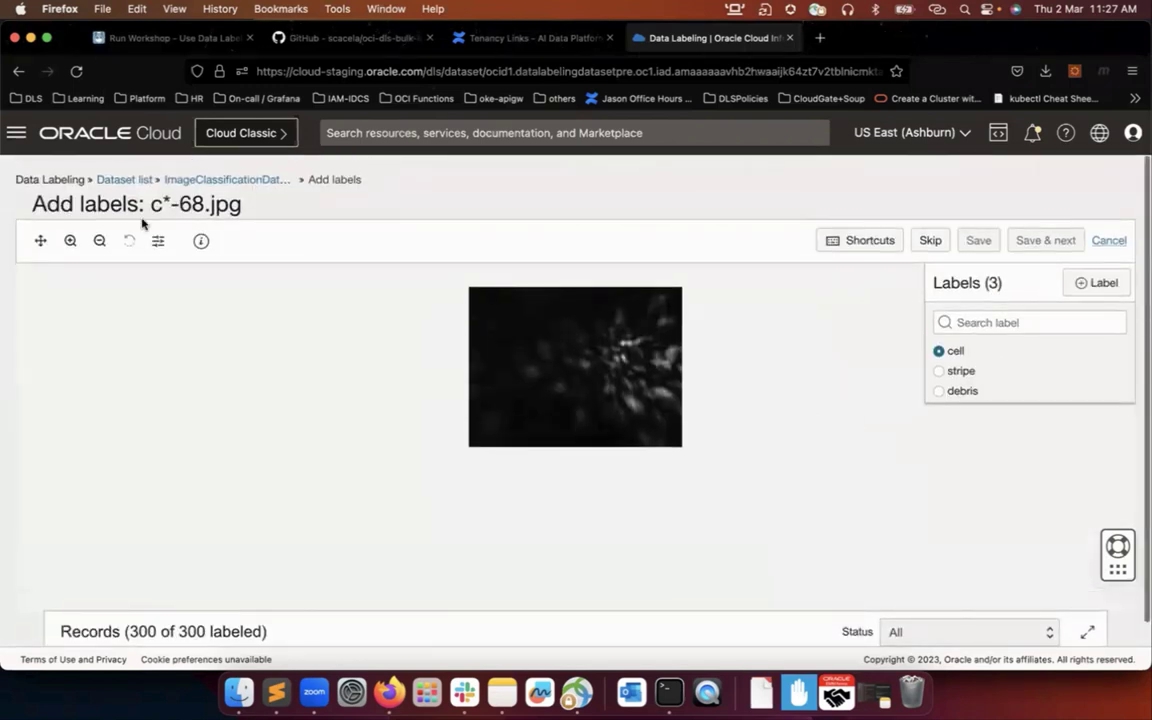
scroll(920, 545, "down", 1)
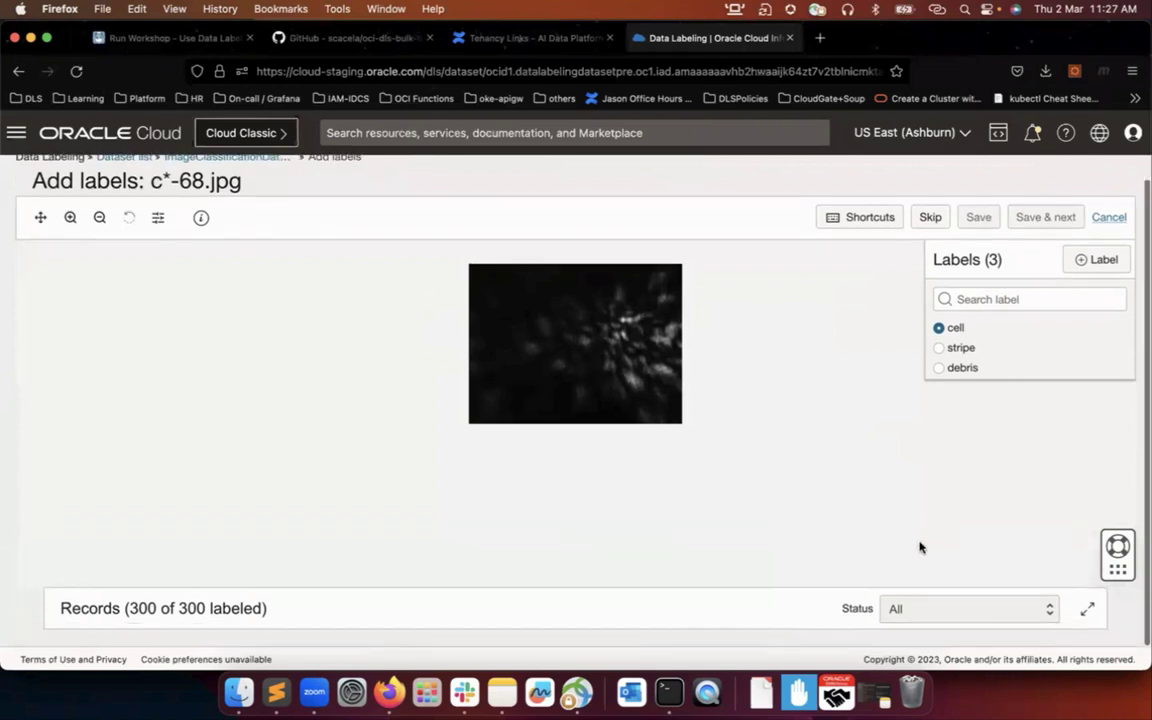
scroll(880, 560, "up", 1)
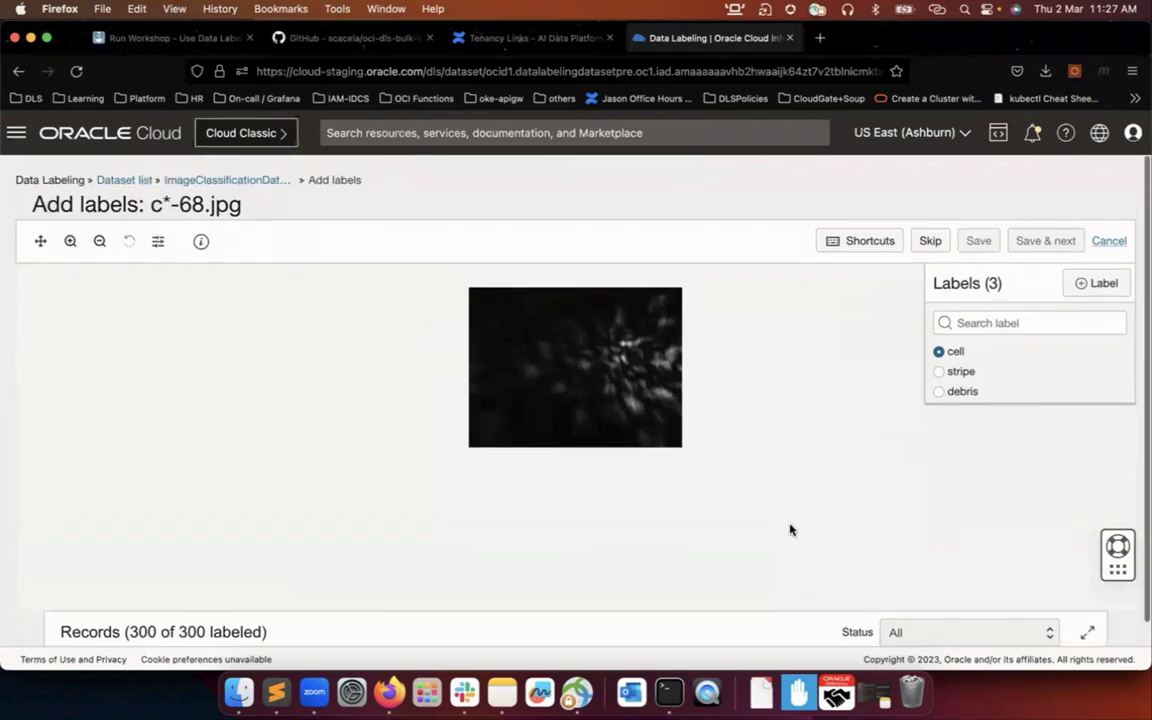
Reopen ImageClassificationDemoDataset from the dataset list and check its updated Labeled count
left_click(137, 186)
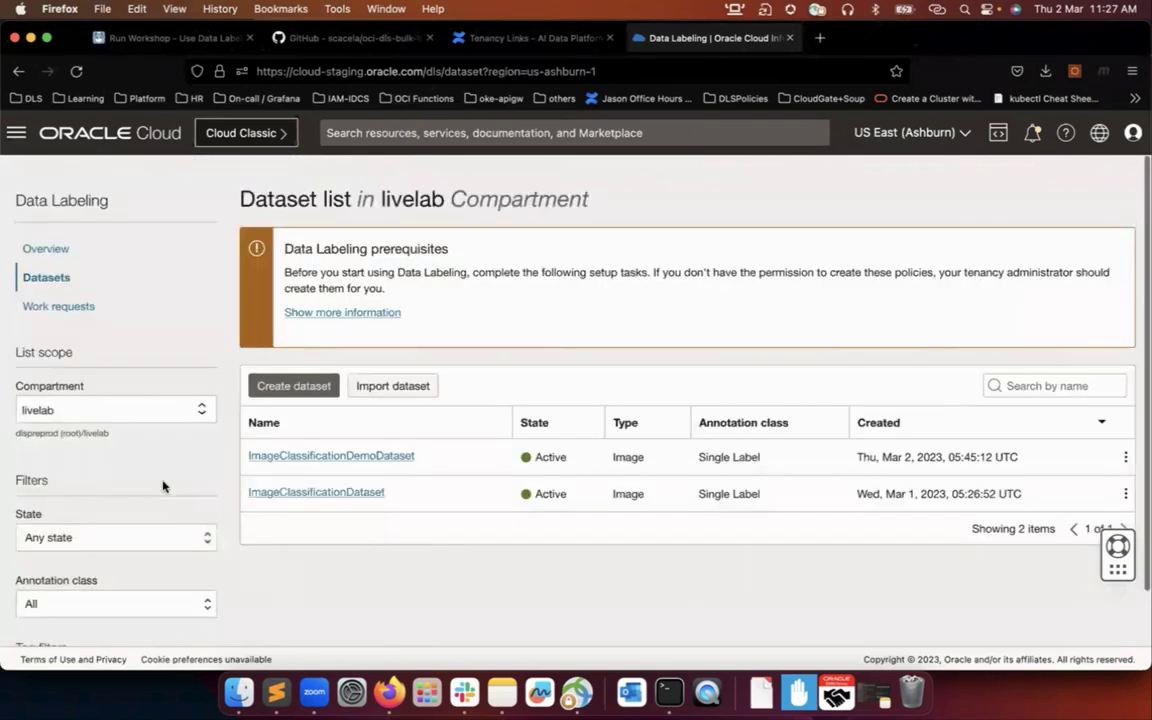
left_click(387, 458)
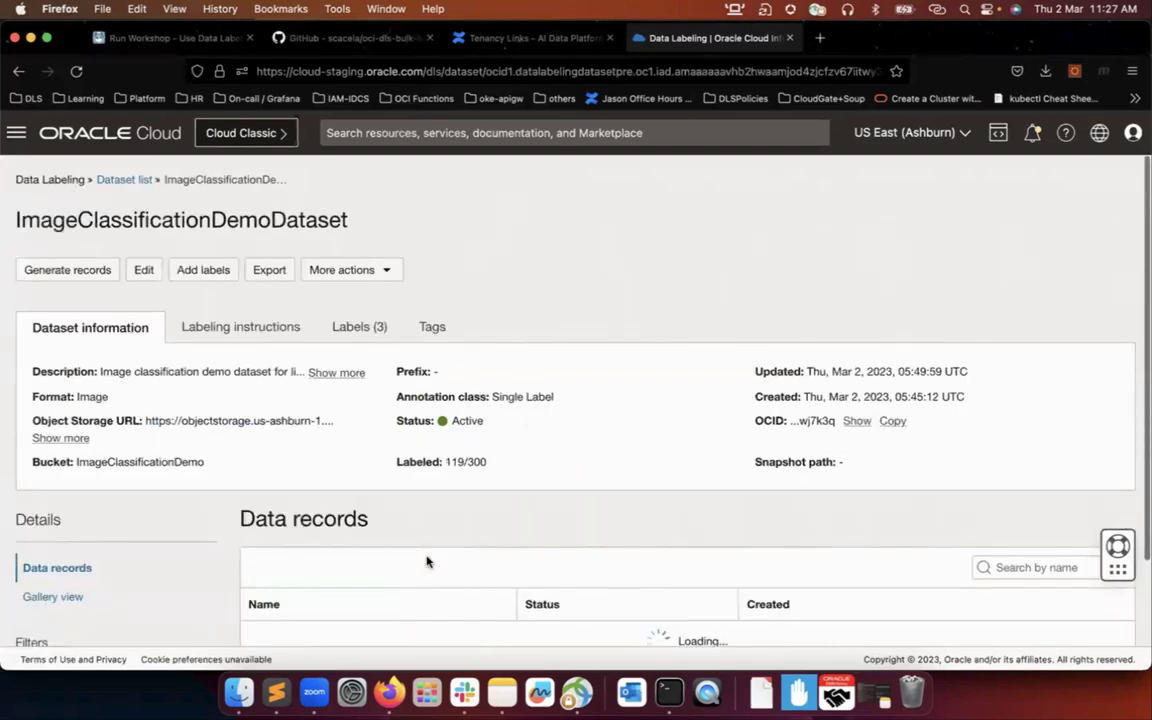
scroll(426, 561, "down", 2)
scroll(427, 563, "up", 2)
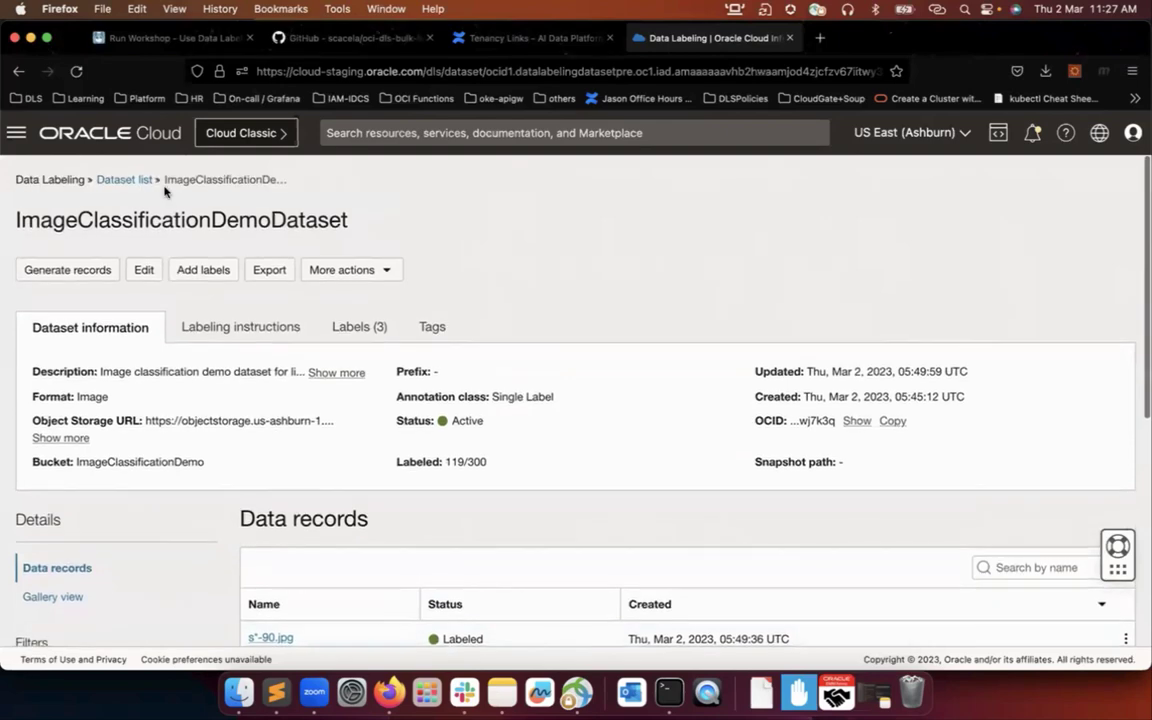
Return to the LiveLabs workshop and review the bulk-labeling tool download instructions in Task 4 of Lab 1
left_click(140, 39)
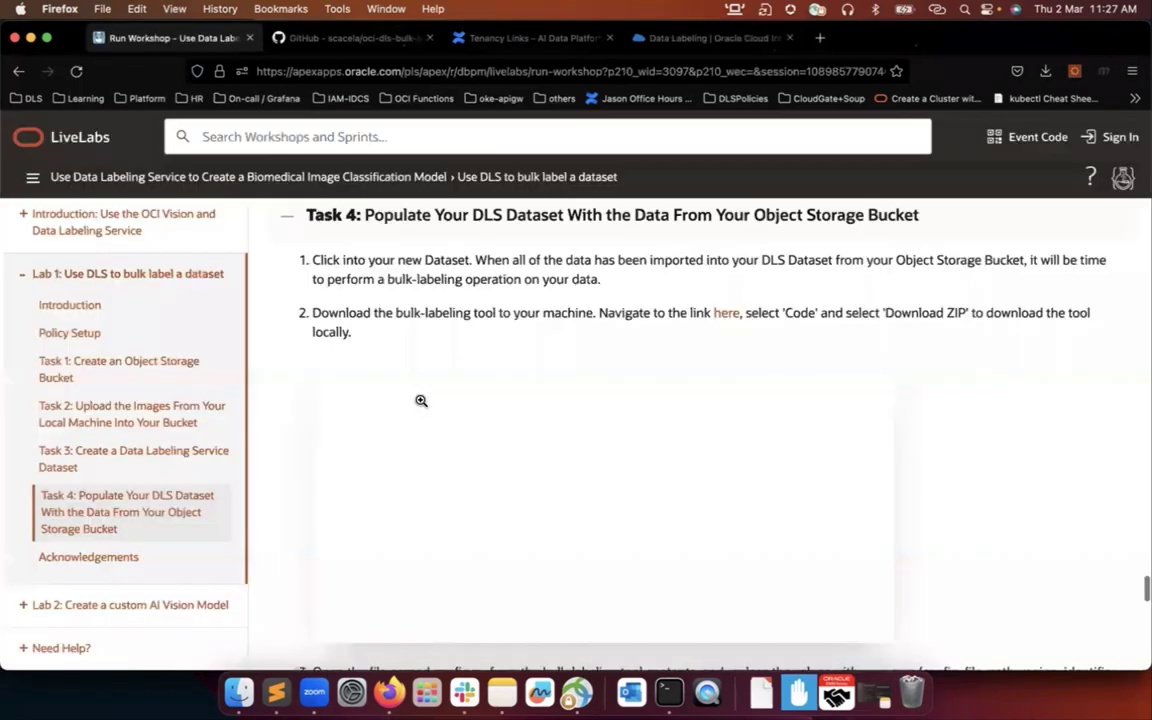
scroll(211, 477, "down", 1)
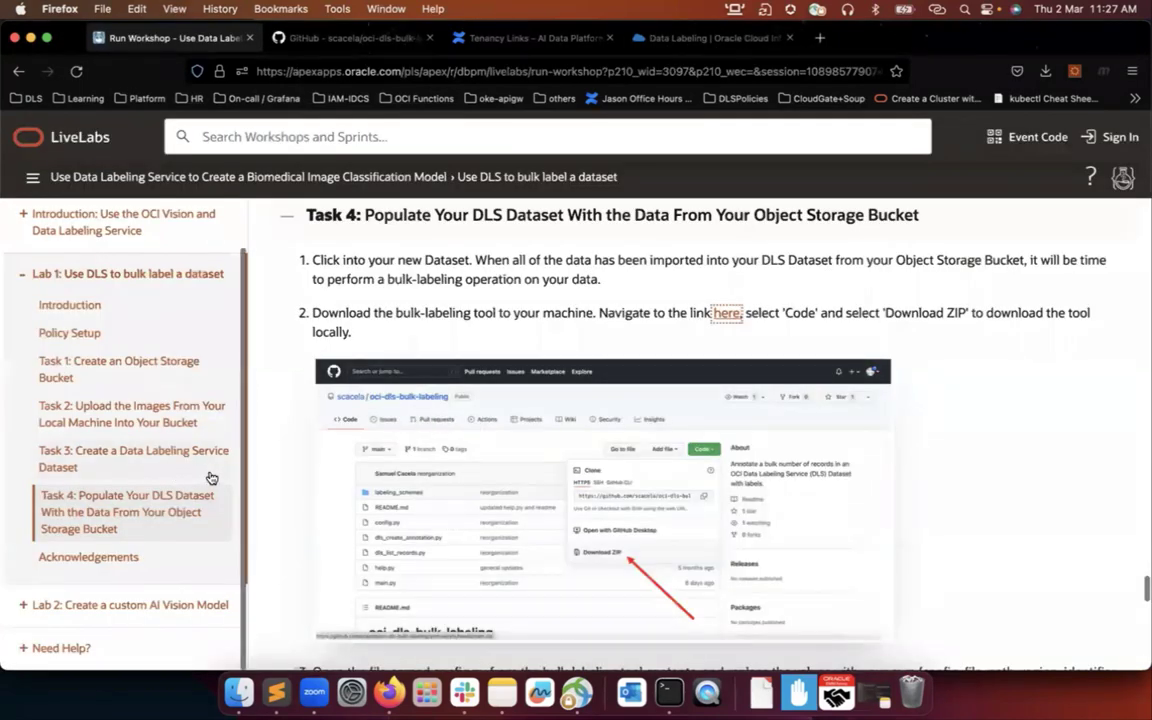
scroll(211, 477, "down", 1)
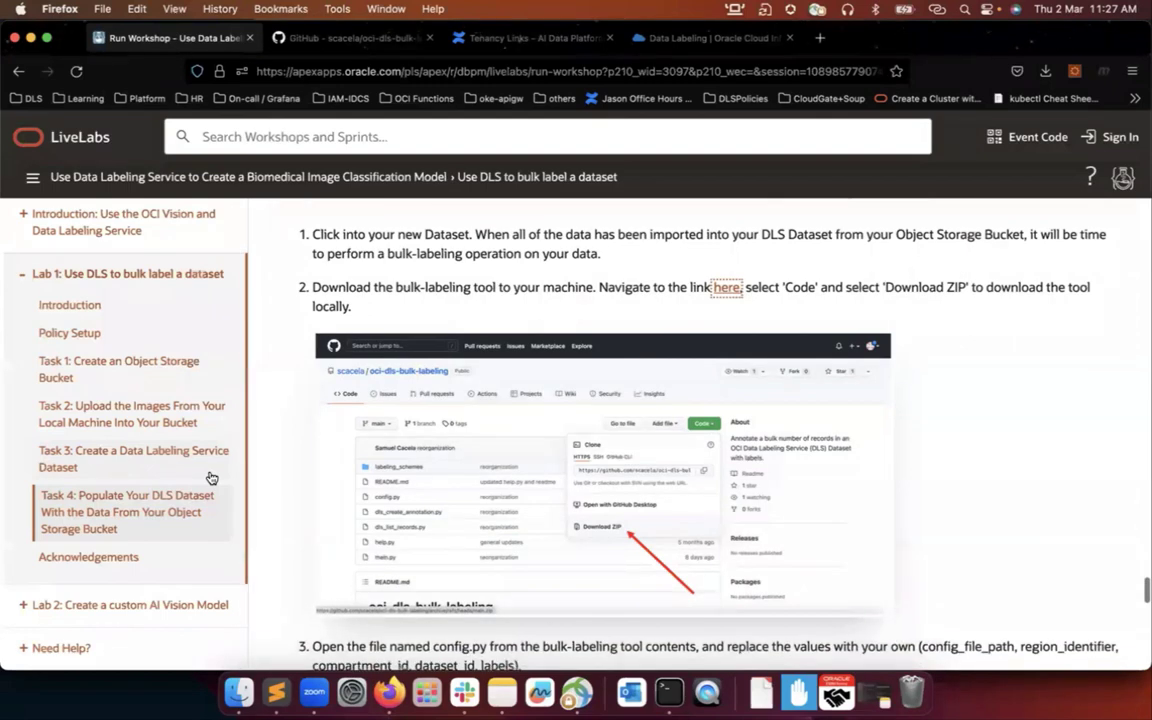
scroll(211, 477, "down", 1)
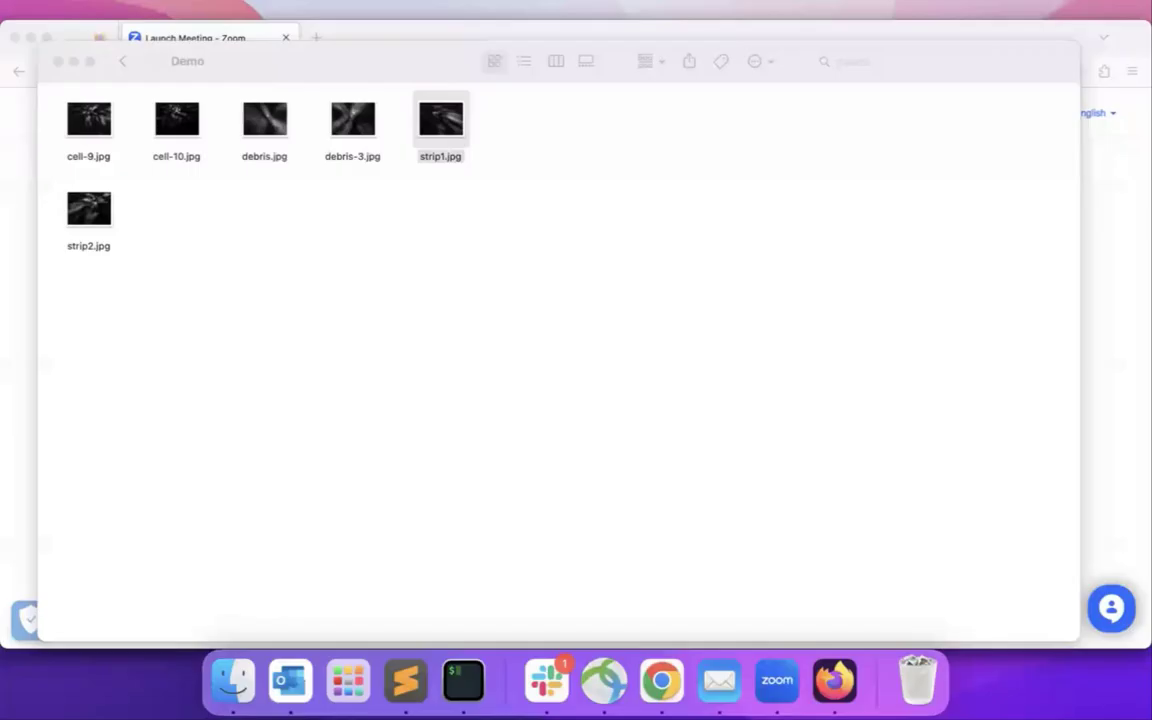
Switch to the workshop's Lab 2 page on creating a custom AI Vision model and highlight the estimated time in its introduction
key("ctrl+Right")
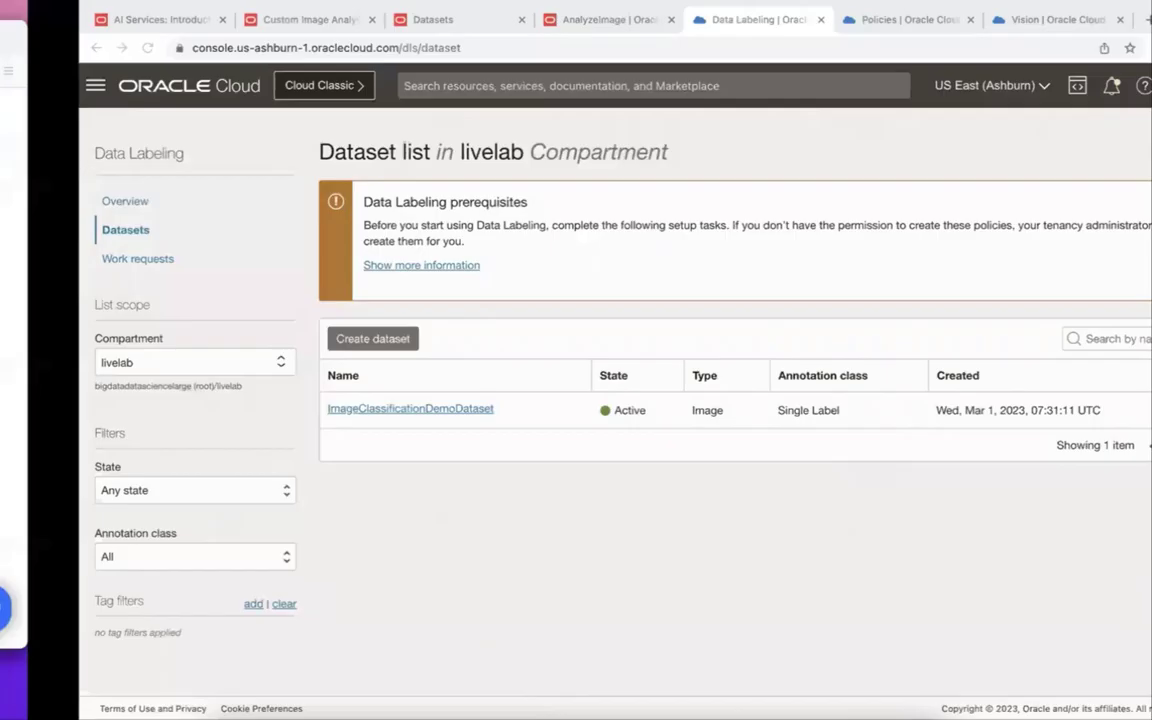
key("ctrl+Right")
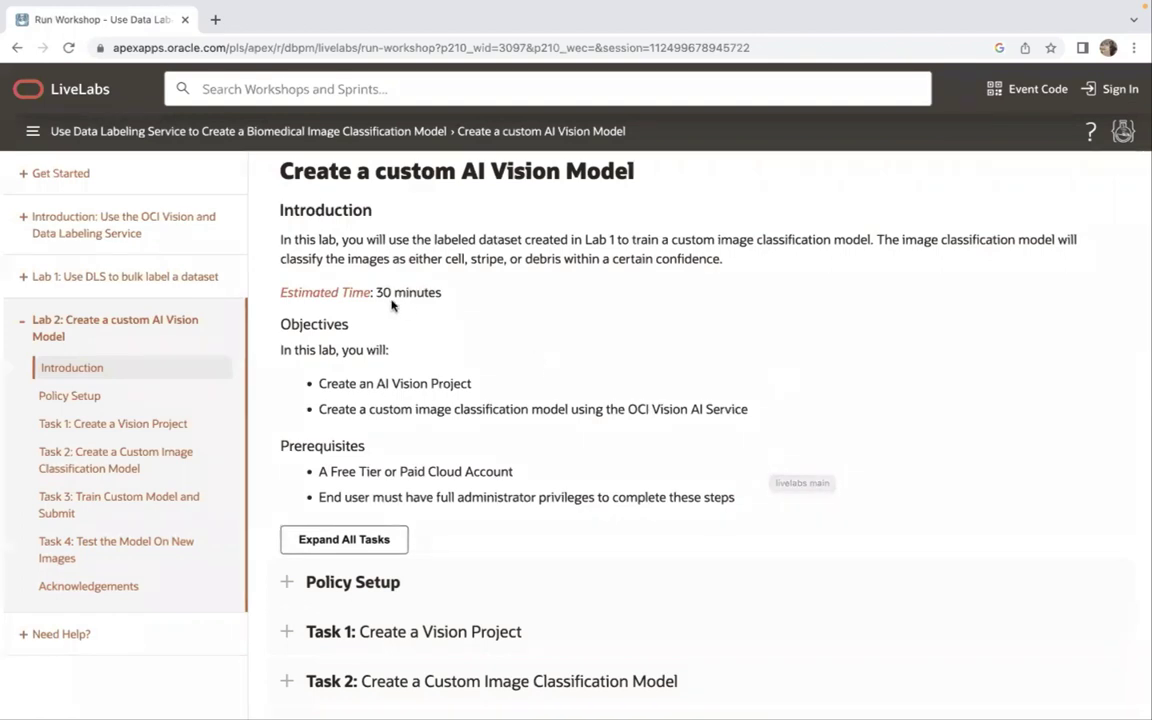
left_click_drag(375, 290, 454, 298)
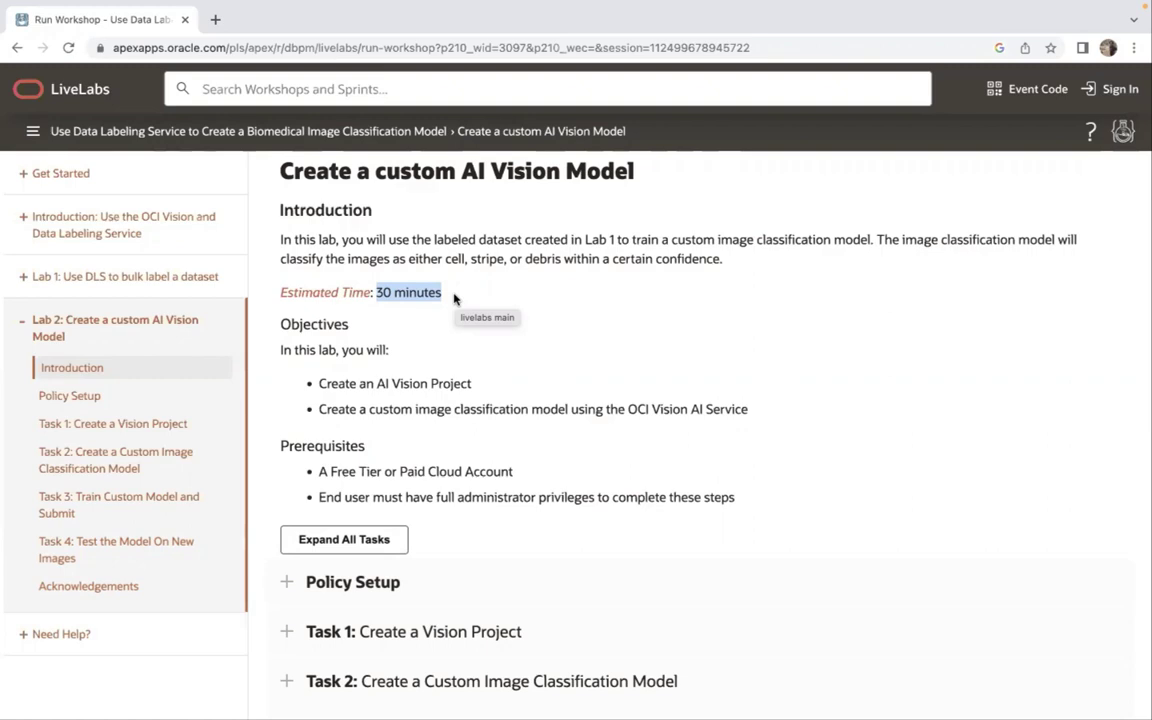
Open ImageClassificationDemoDataset in the livelab compartment and check its Labeled count and the status of its data records
key("ctrl+Left")
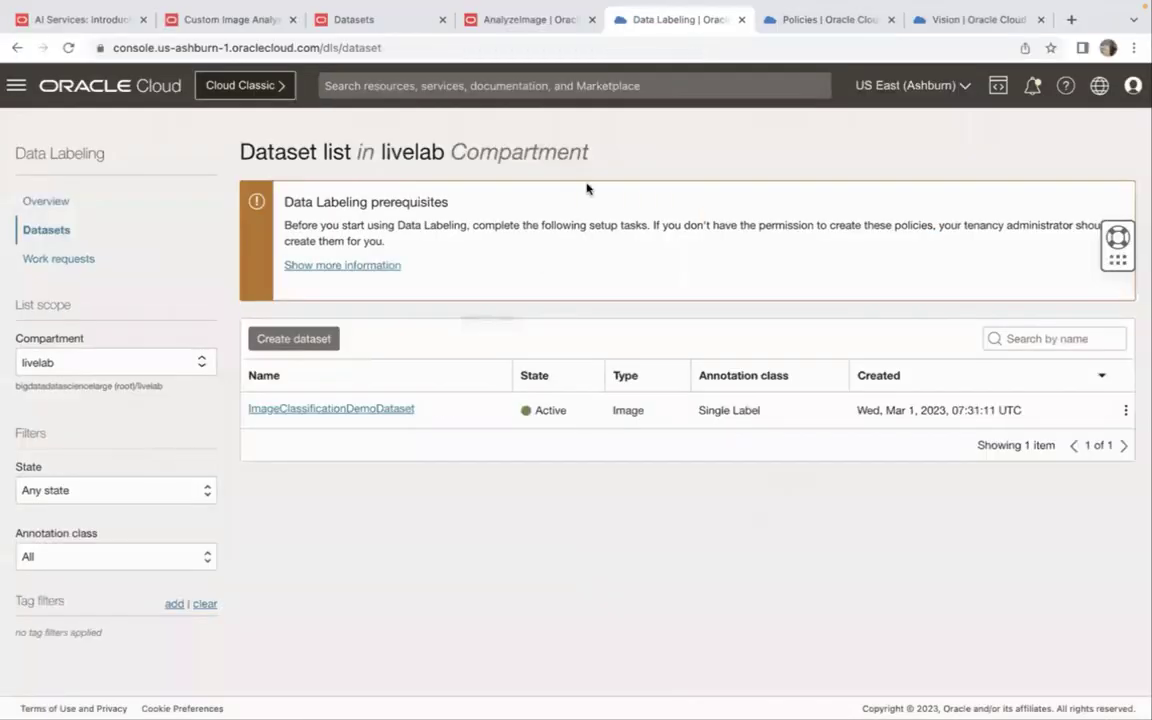
left_click(364, 410)
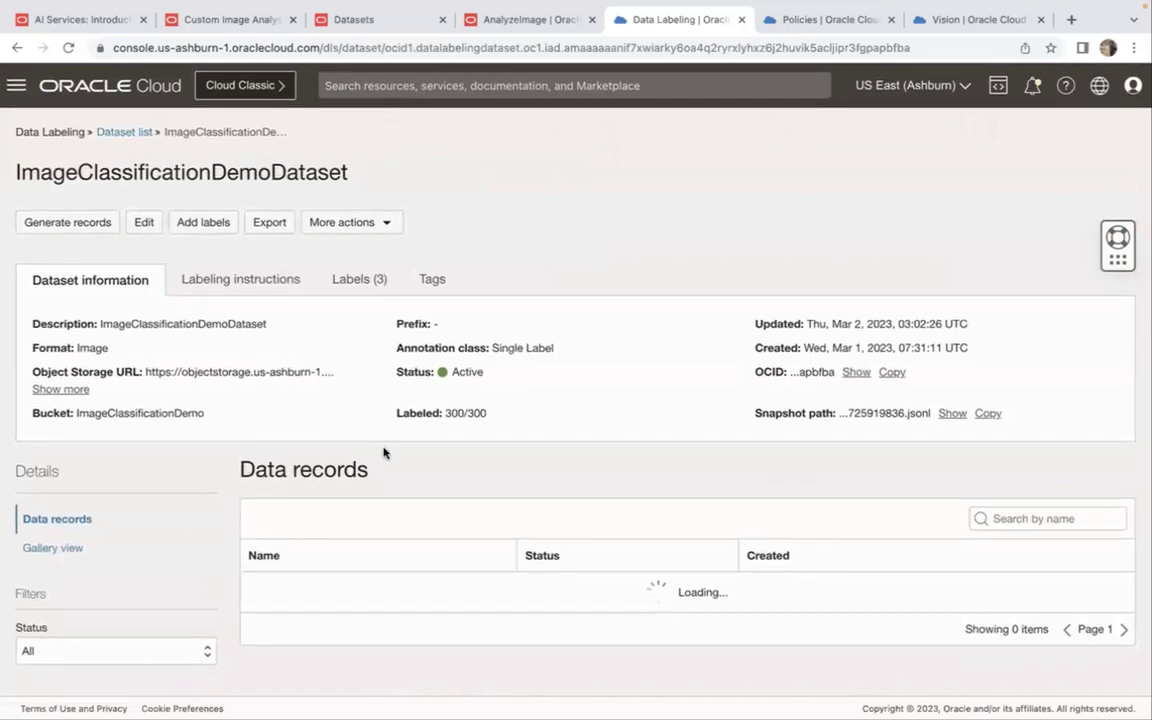
scroll(383, 453, "down", 3)
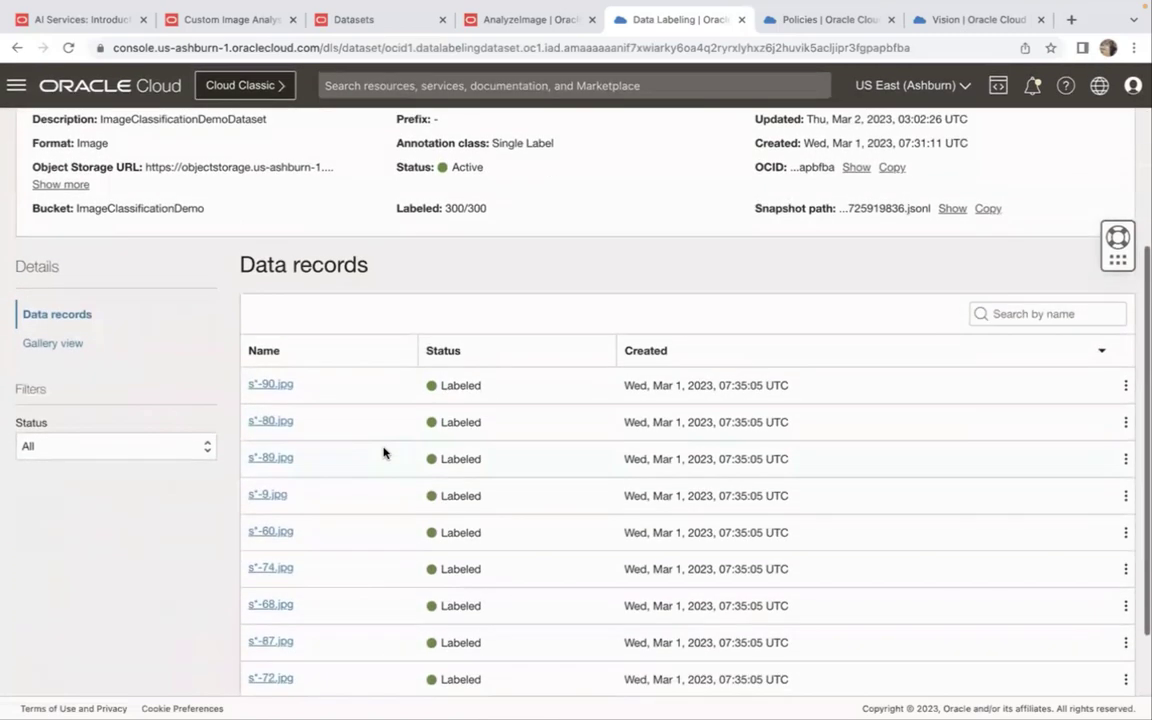
scroll(383, 453, "up", 1)
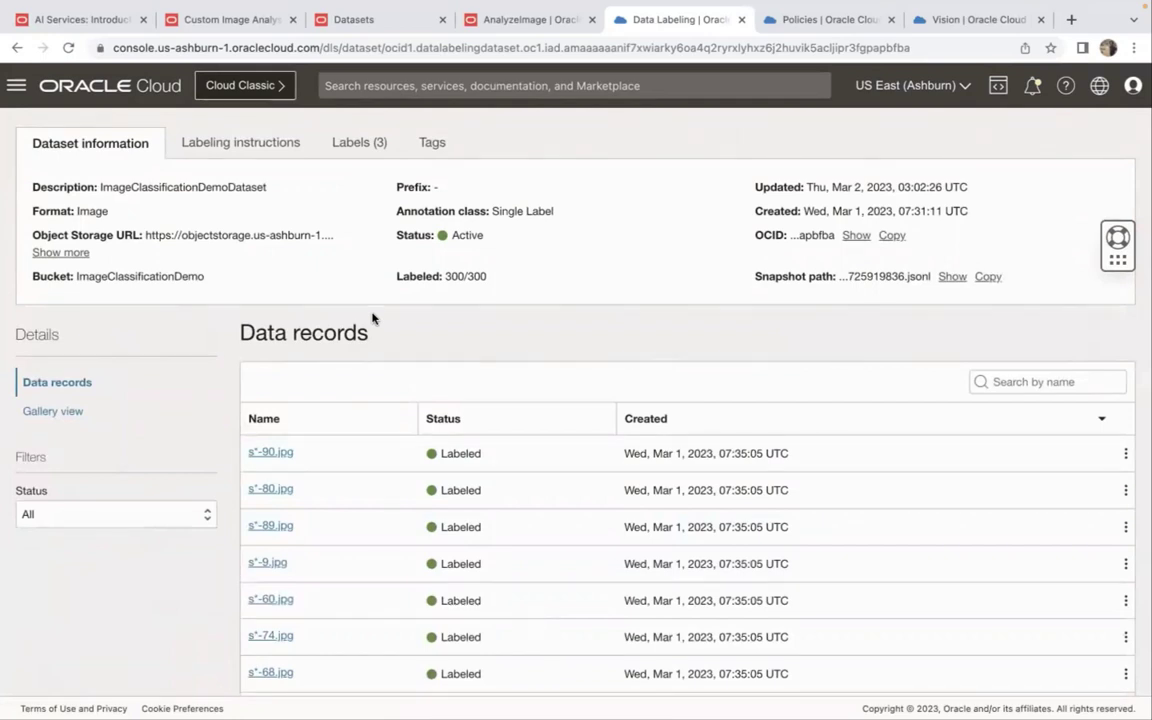
Look at the Vision projects list, open Lab 2's Policy Setup instructions and highlight object-family in the second policy statement
left_click(953, 22)
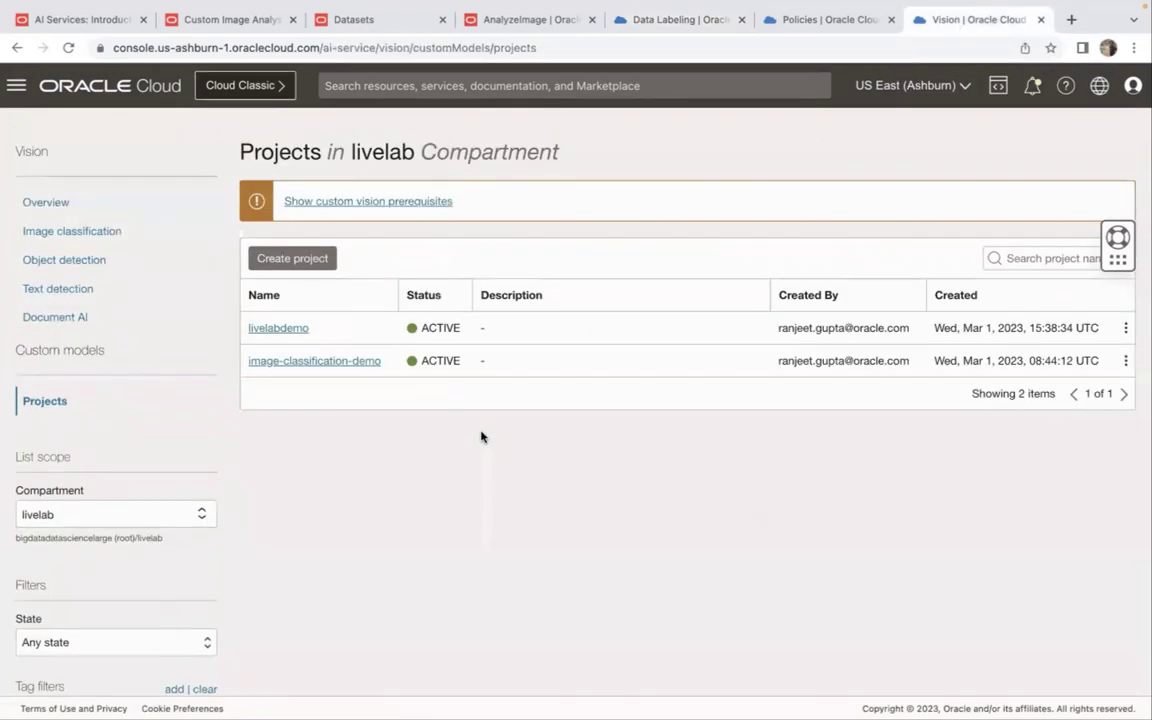
key("ctrl+Right")
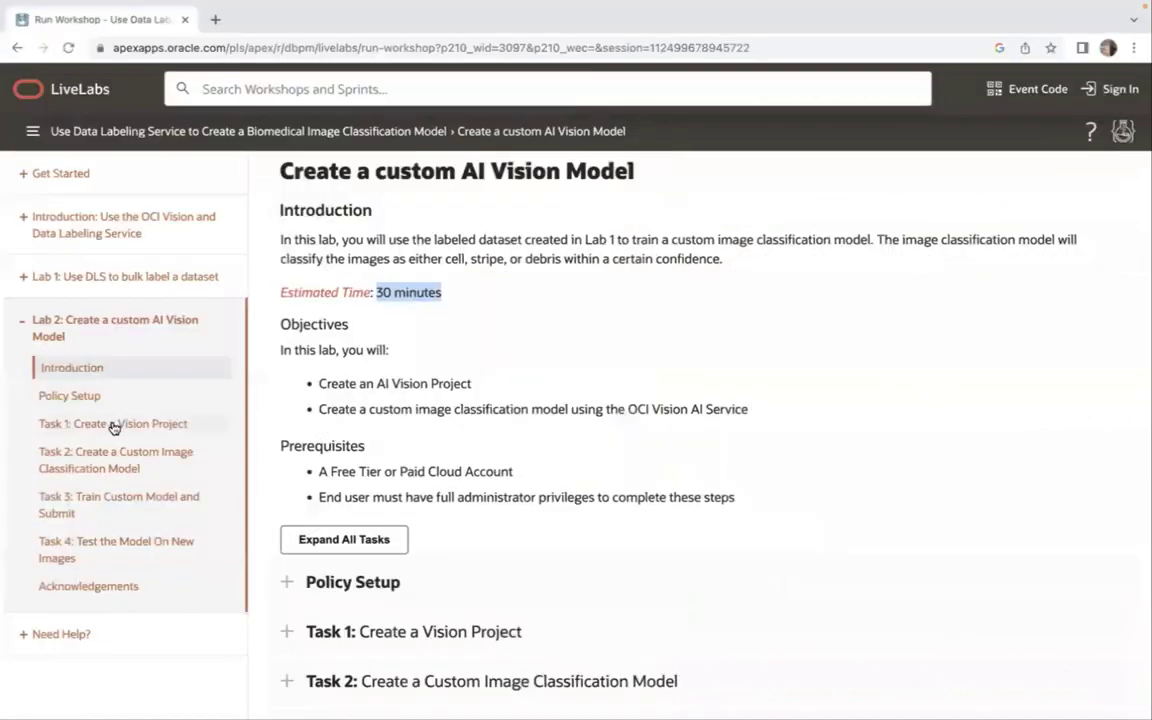
left_click(84, 397)
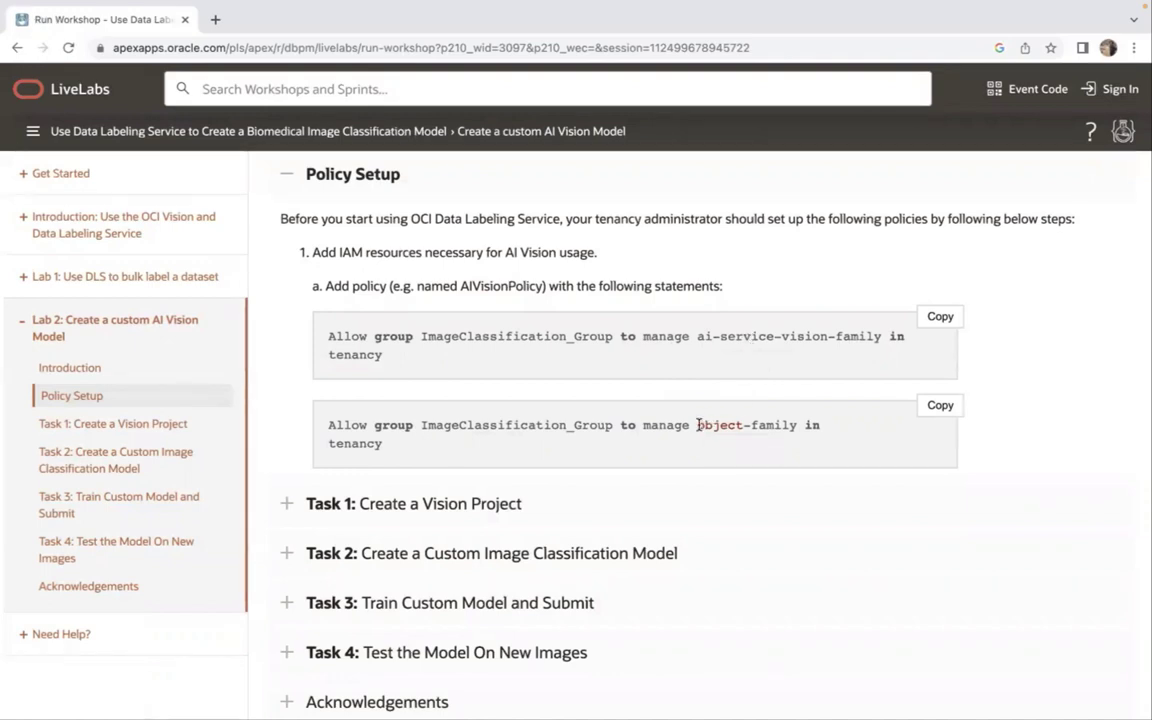
left_click_drag(697, 425, 797, 426)
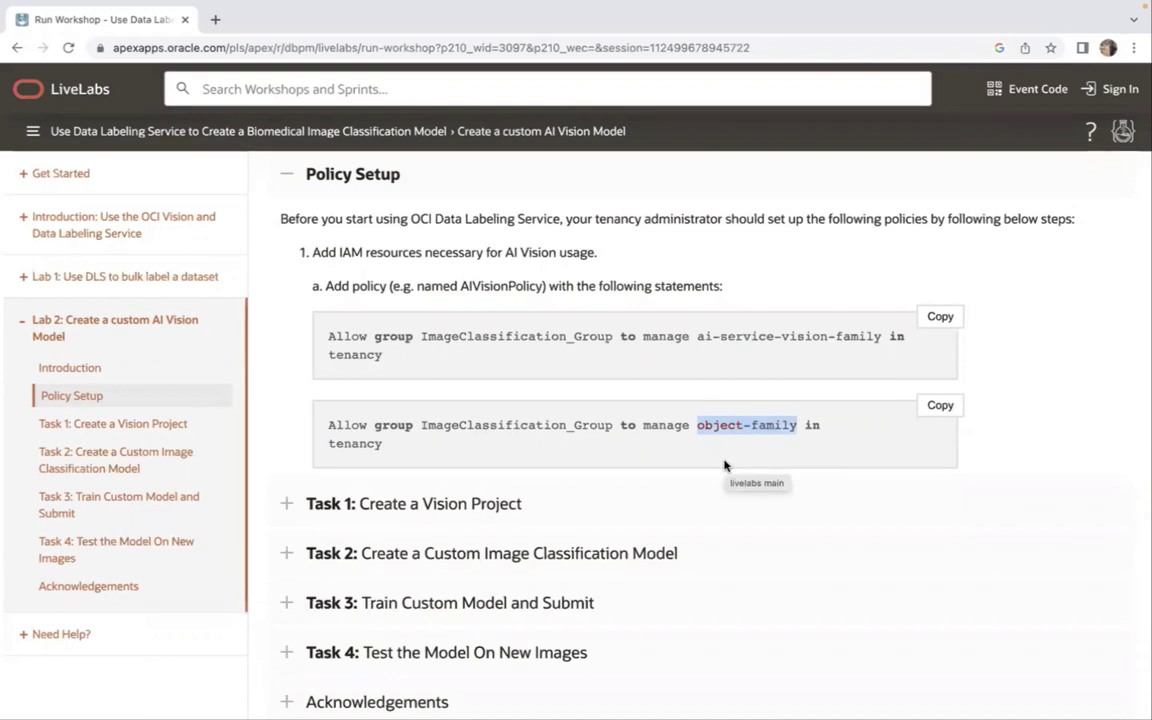
Open AIVisionPolicy in the livelab compartment's identity policies and check its statements
key("ctrl+Left")
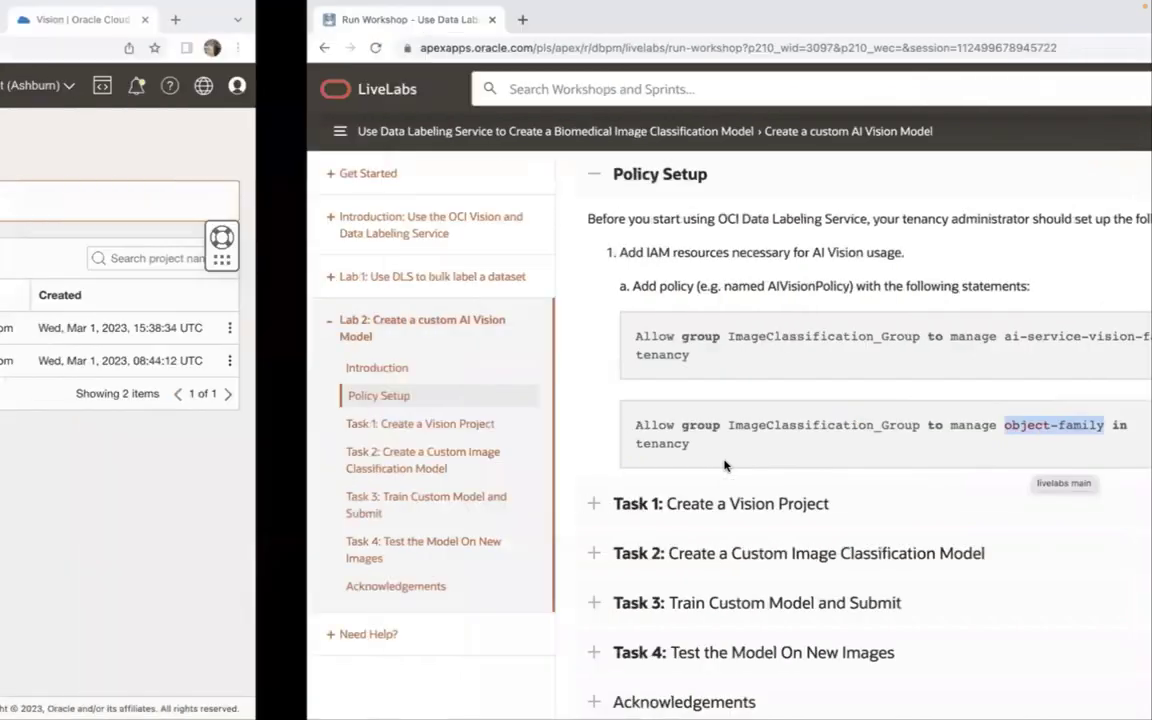
left_click(797, 25)
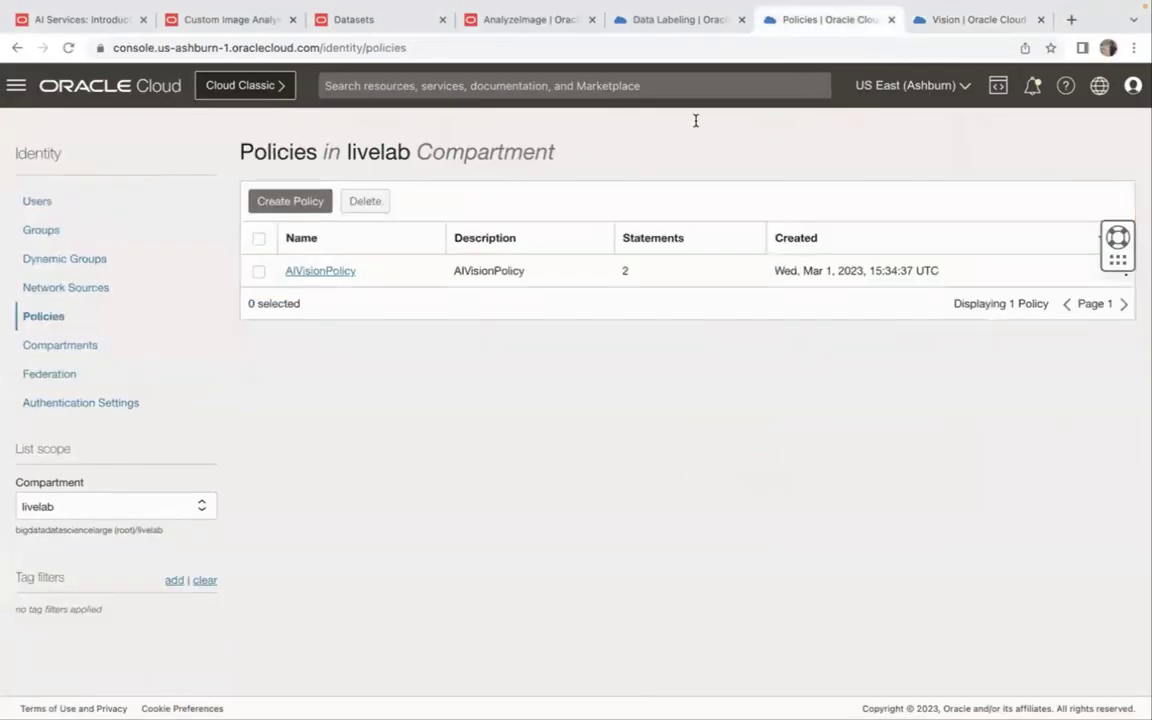
left_click(331, 272)
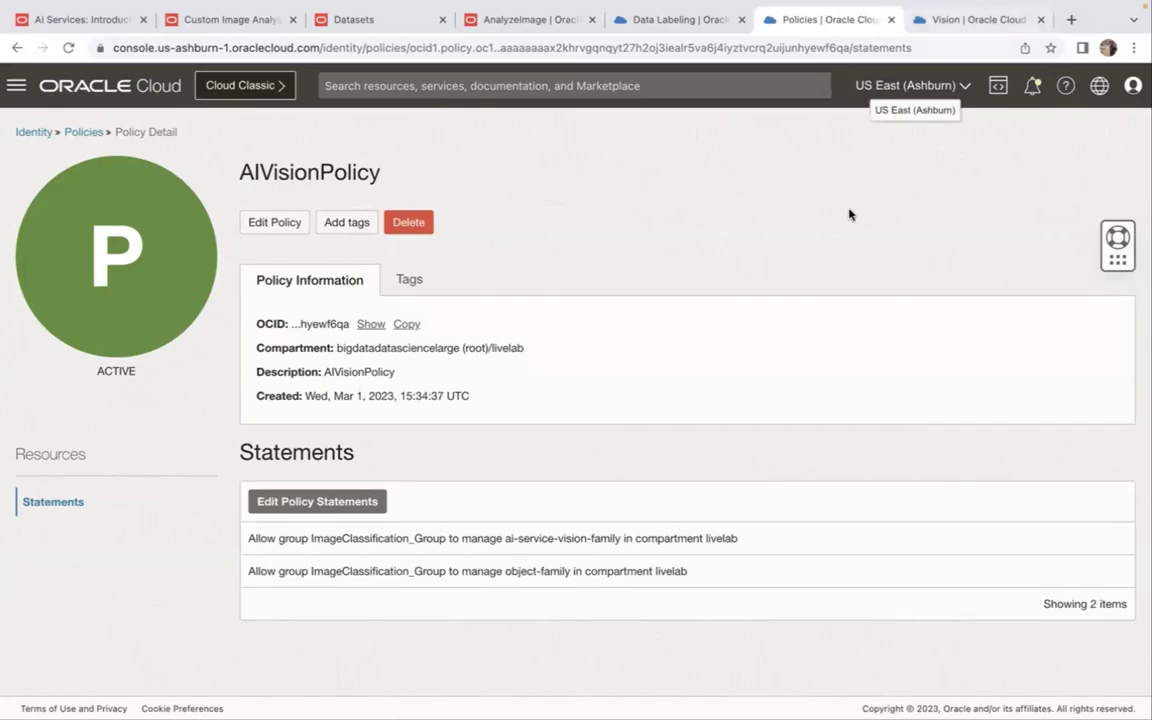
Expand Task 1: Create a Vision Project in the Lab 2 instructions and read how to reach the Vision service and its projects
key("ctrl+Right")
scroll(663, 446, "down", 3)
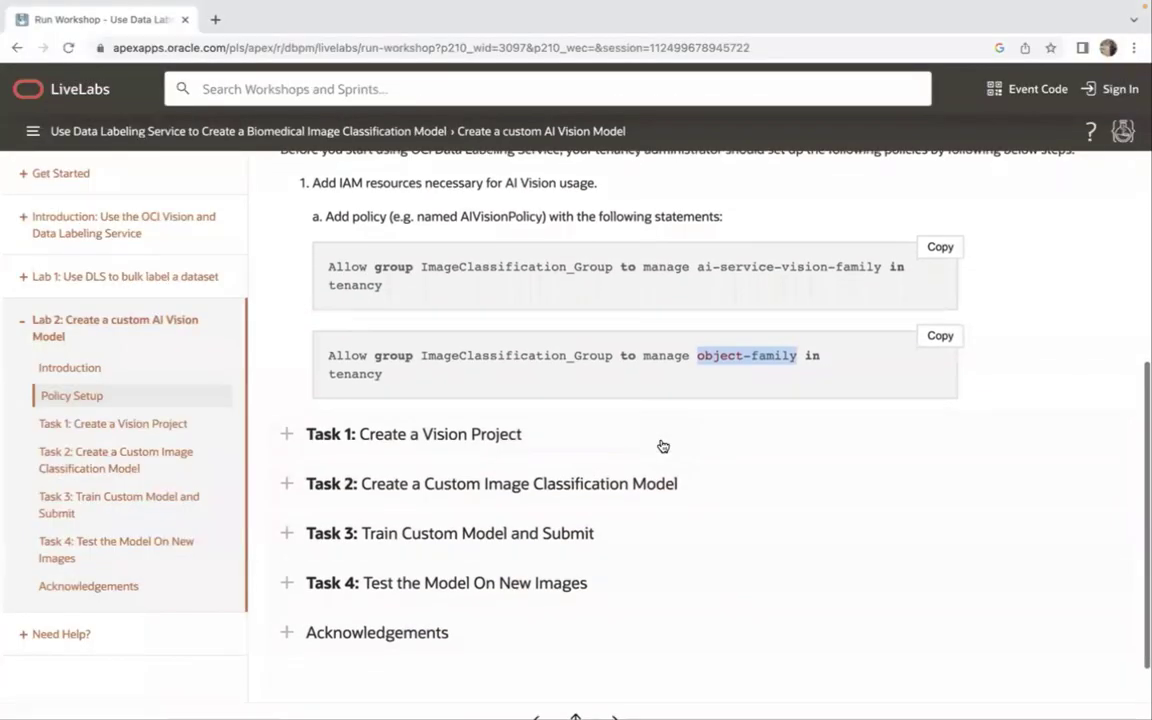
left_click(288, 361)
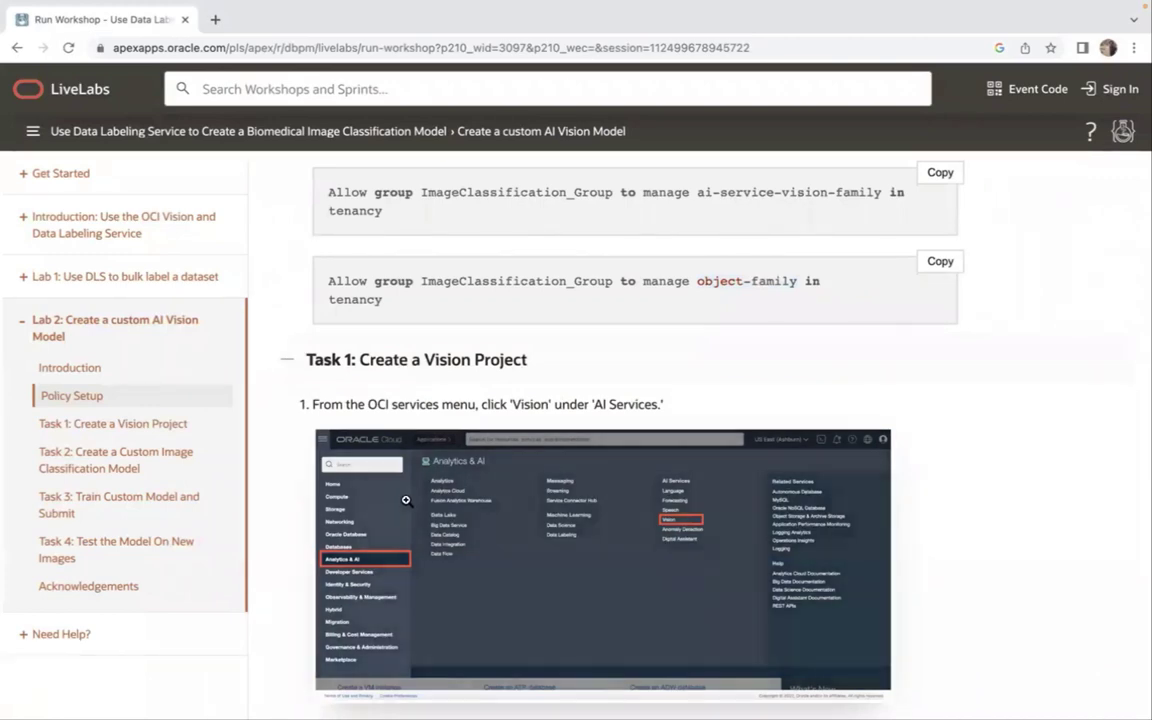
scroll(406, 501, "down", 2)
scroll(406, 501, "down", 2)
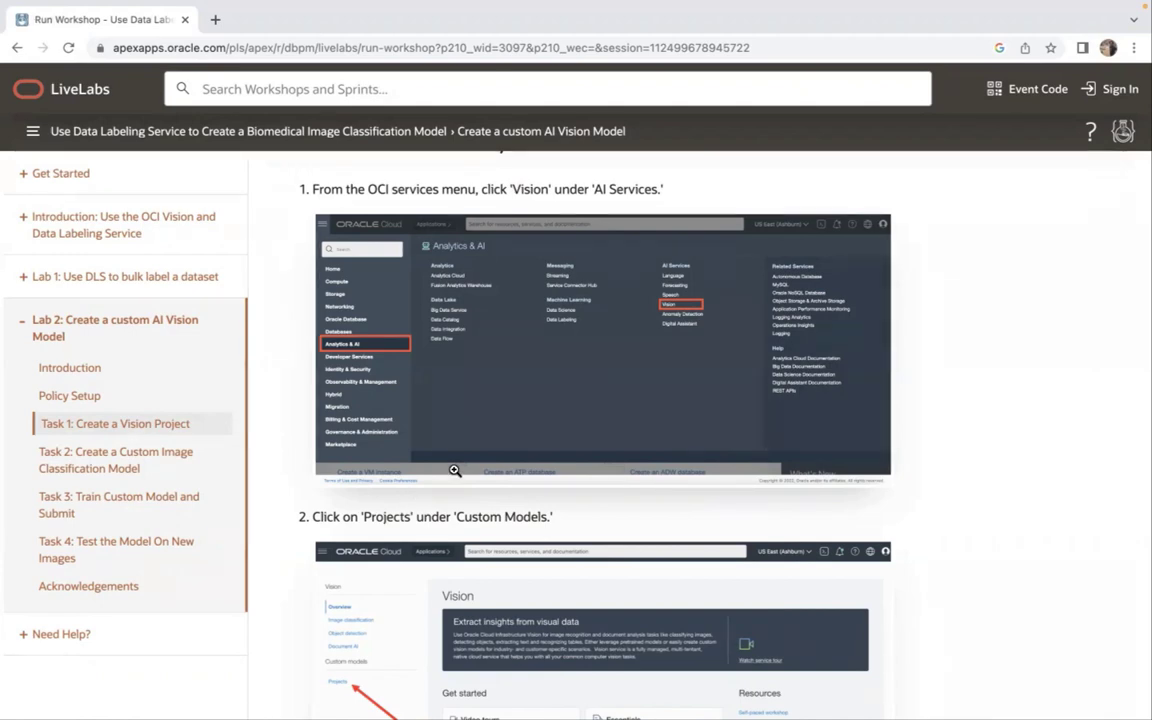
Open the Vision service from Analytics & AI in the Oracle Cloud console and go to its custom model projects
key("ctrl+Left")
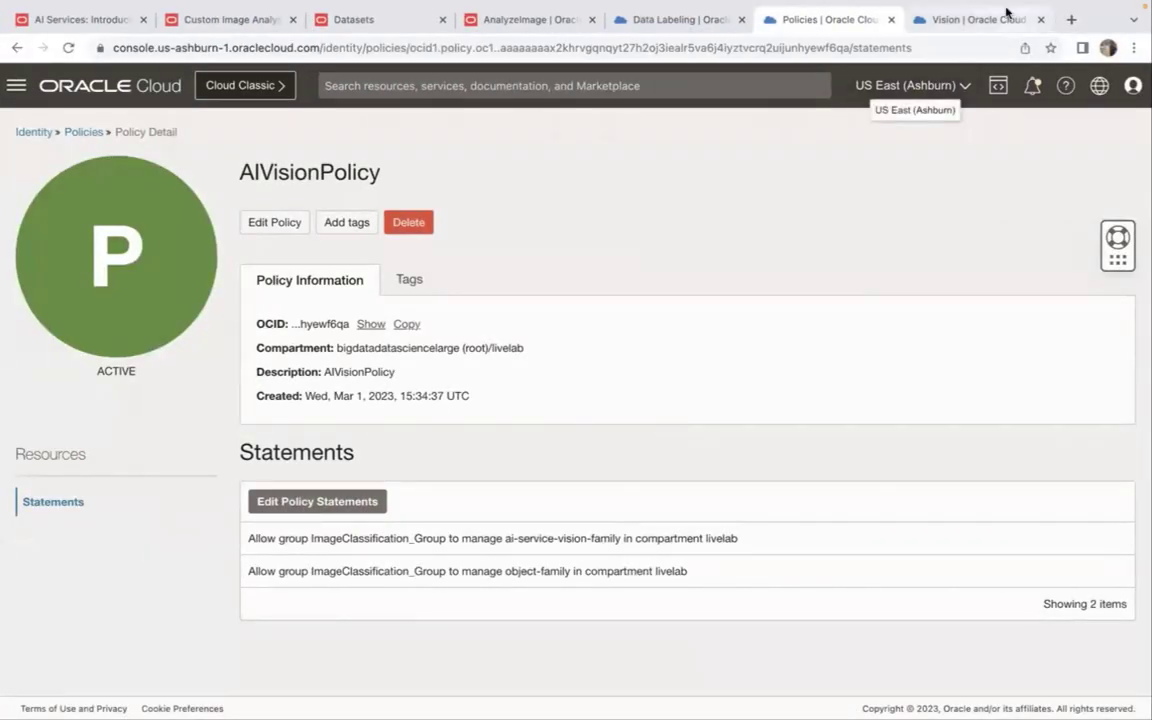
left_click(963, 18)
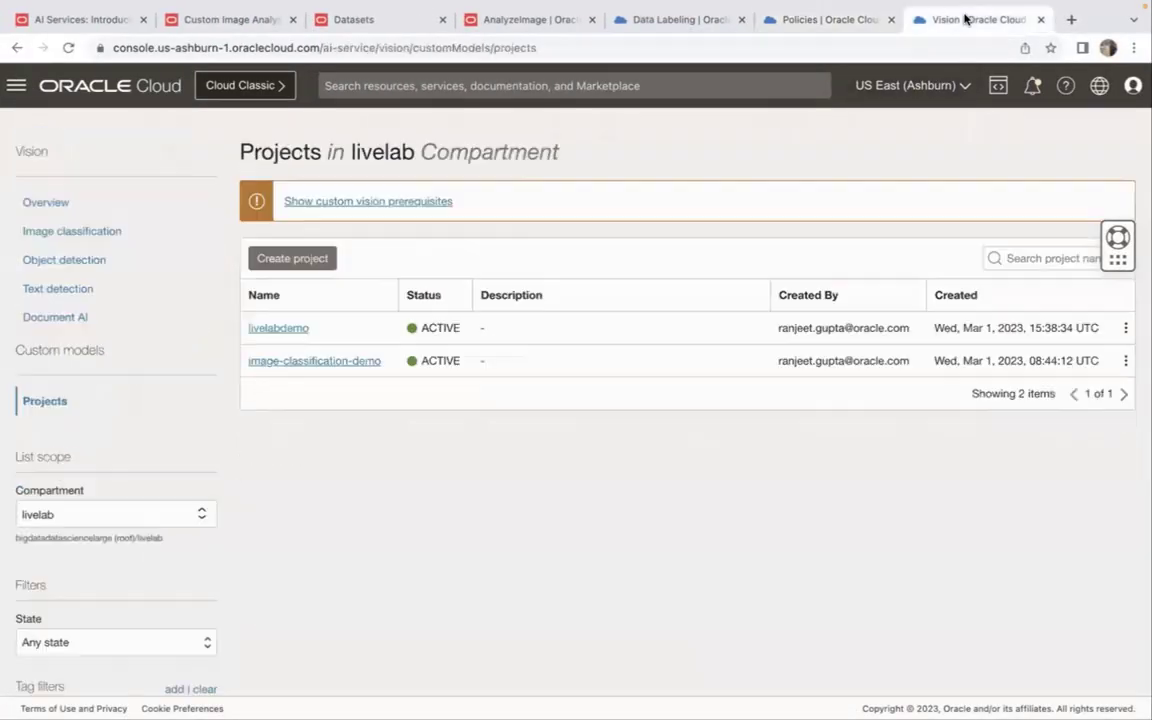
left_click(16, 85)
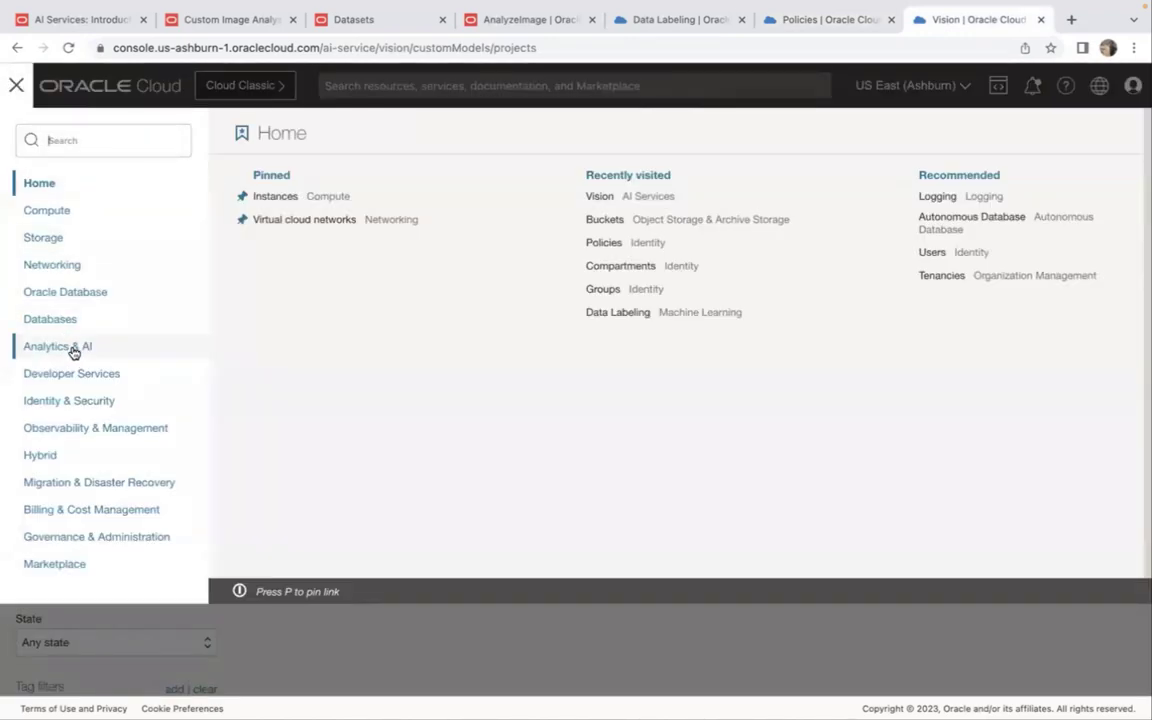
left_click(73, 350)
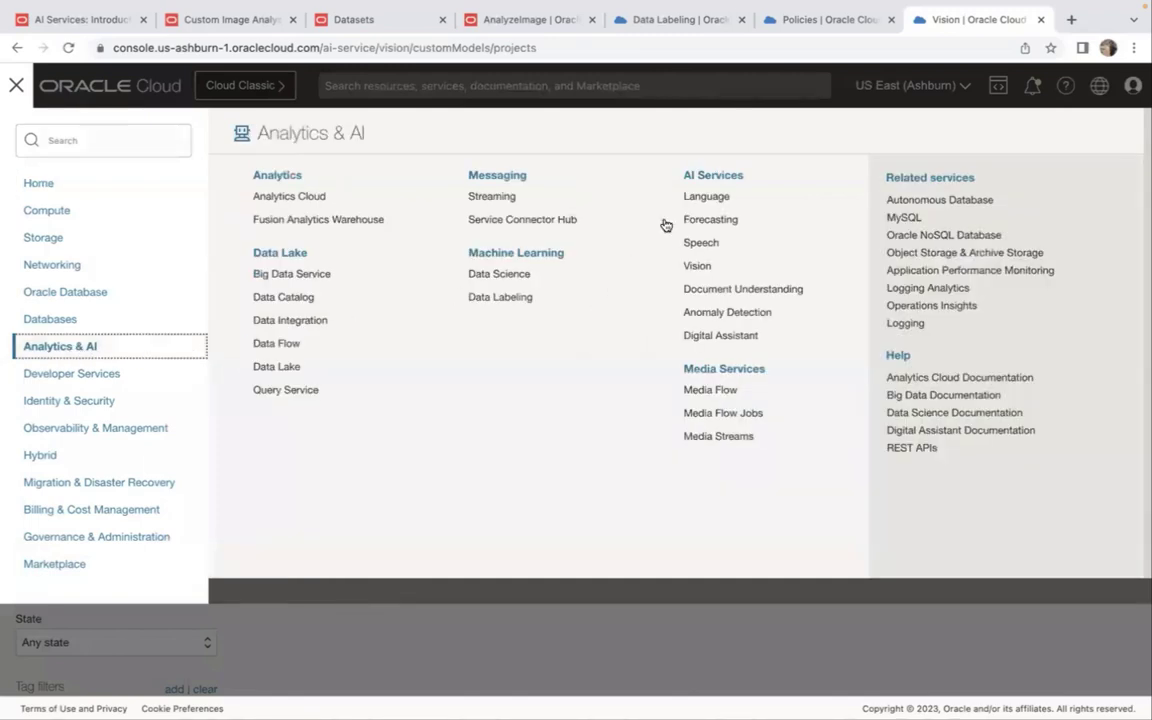
left_click(698, 266)
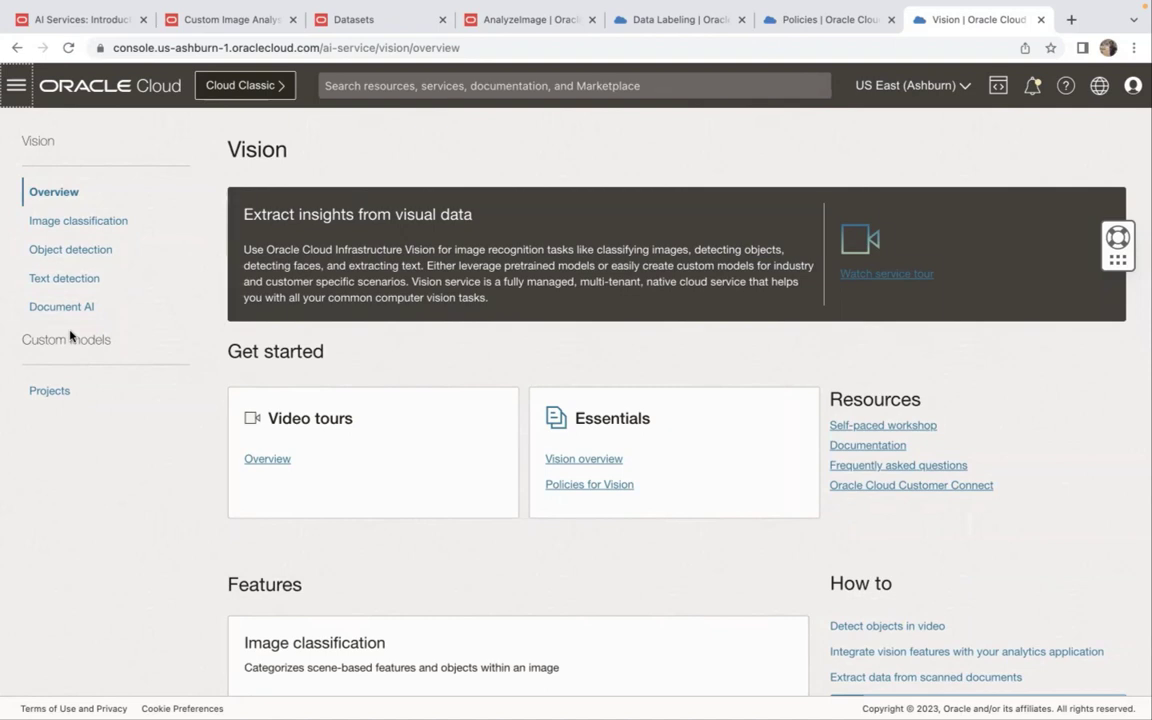
left_click(51, 391)
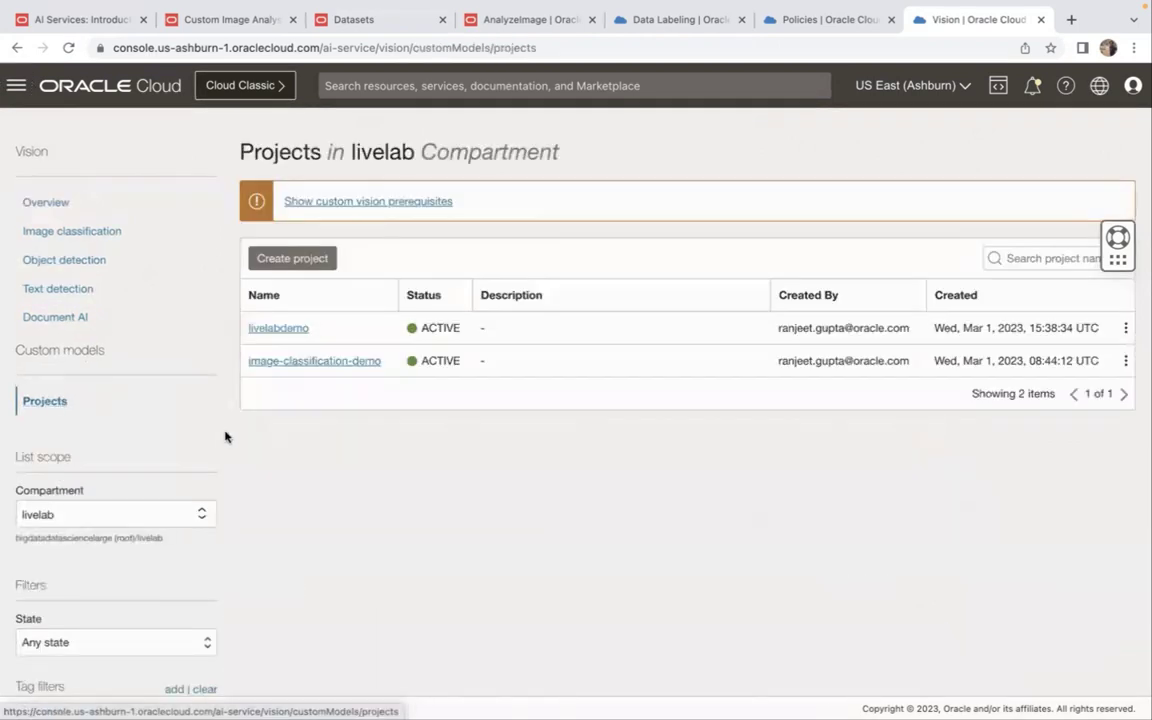
Read the Lab 2 Task 1 instructions on the details to enter for a new Vision project
key("ctrl+Right")
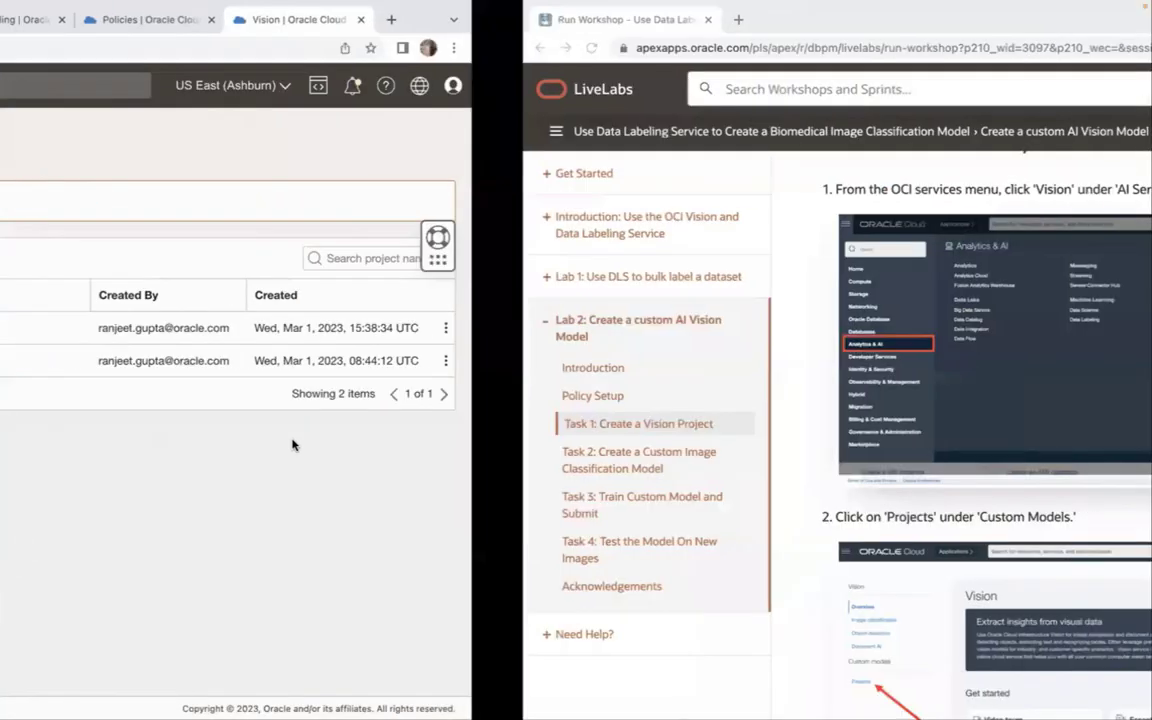
scroll(426, 476, "down", 3)
scroll(426, 476, "down", 3)
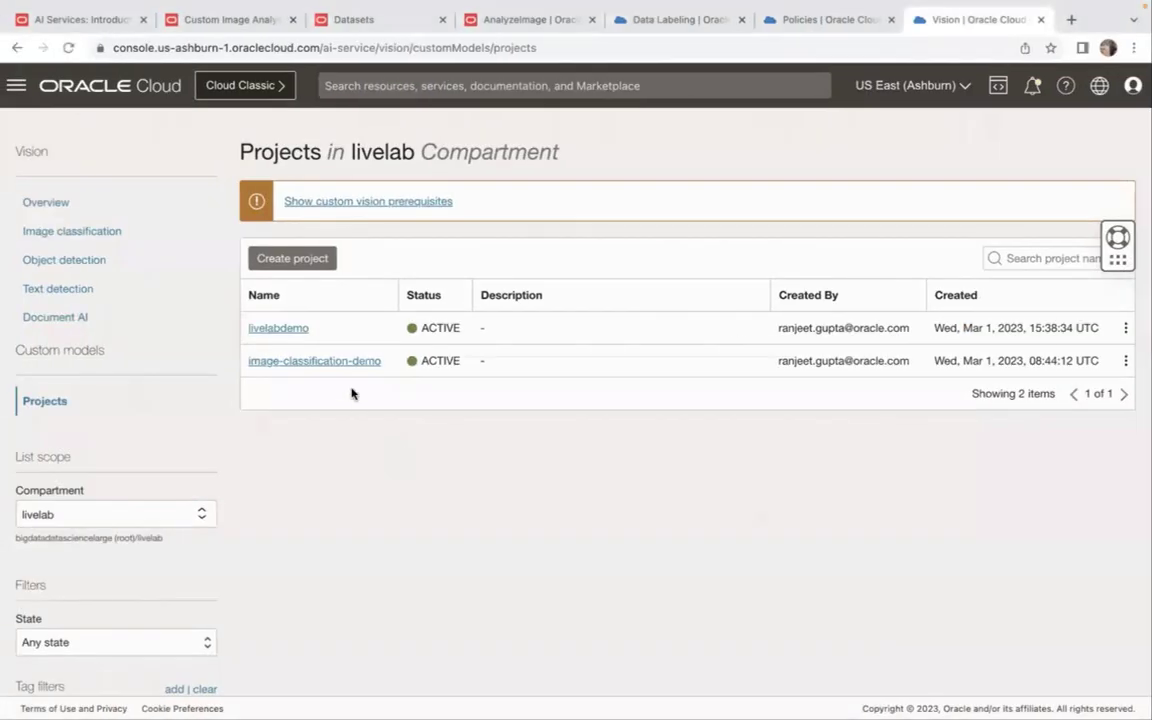
Create a Vision project in the livelab compartment named image-classification-demo2, basing the name on the example copied from the workshop instructions
left_click(272, 258)
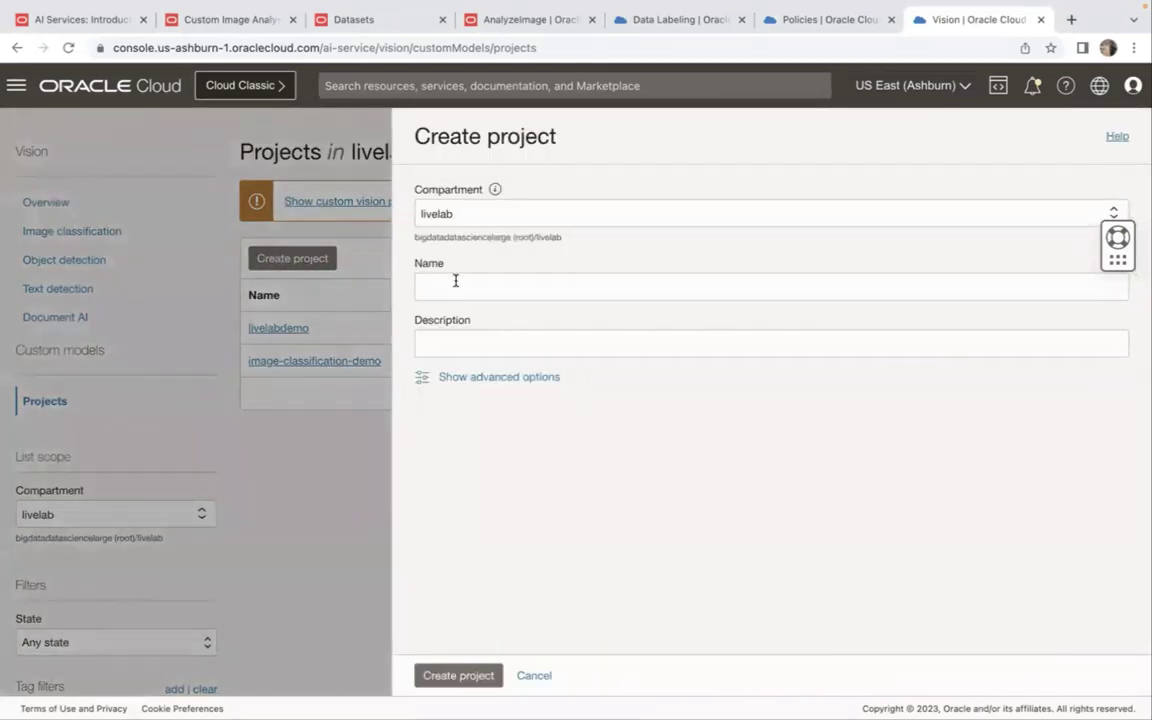
left_click(424, 285)
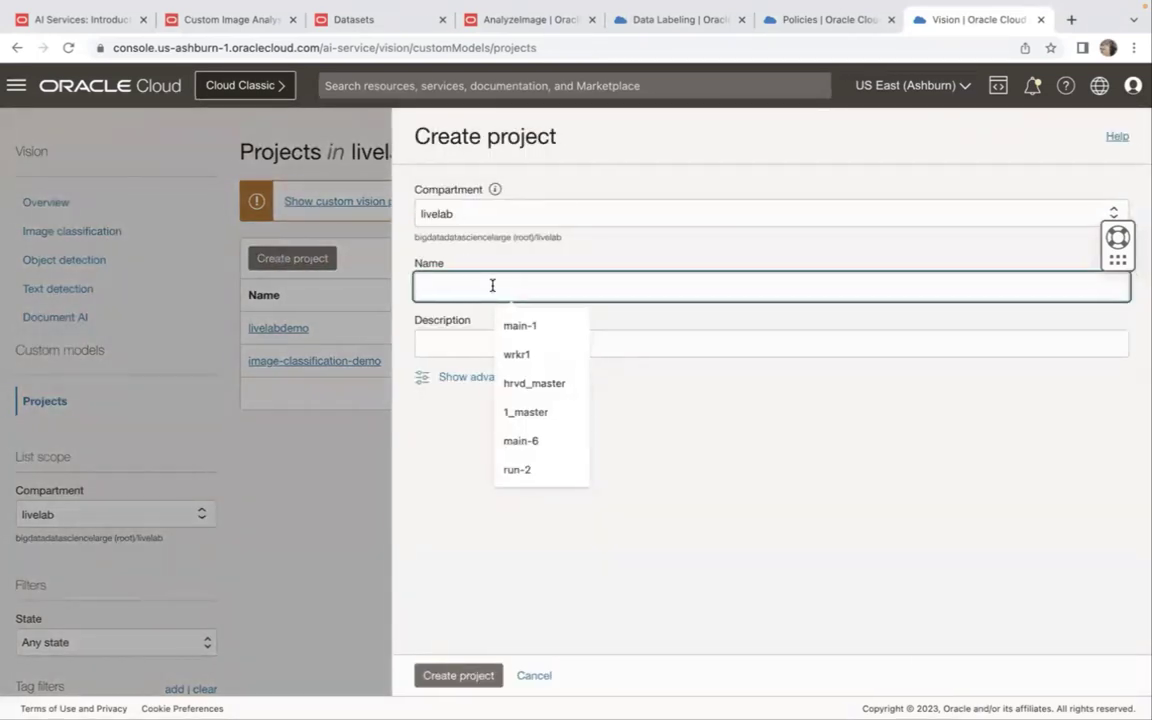
key("ctrl+Right")
scroll(631, 387, "down", 3)
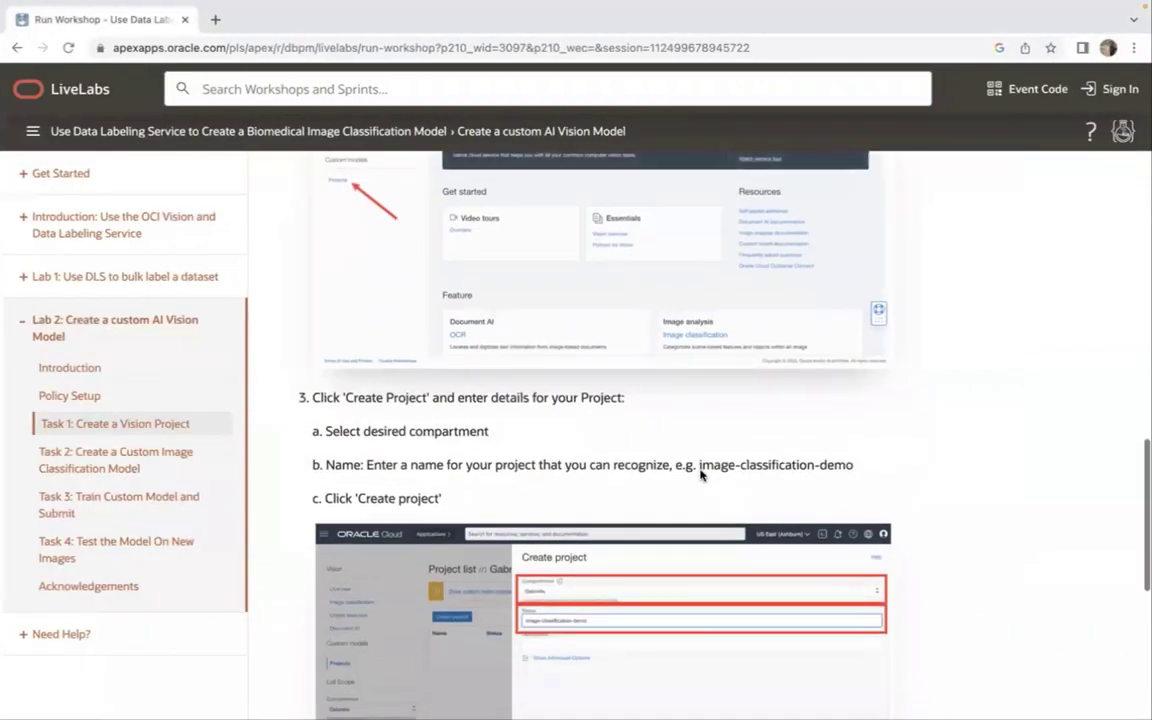
left_click_drag(699, 465, 855, 466)
key("super+c")
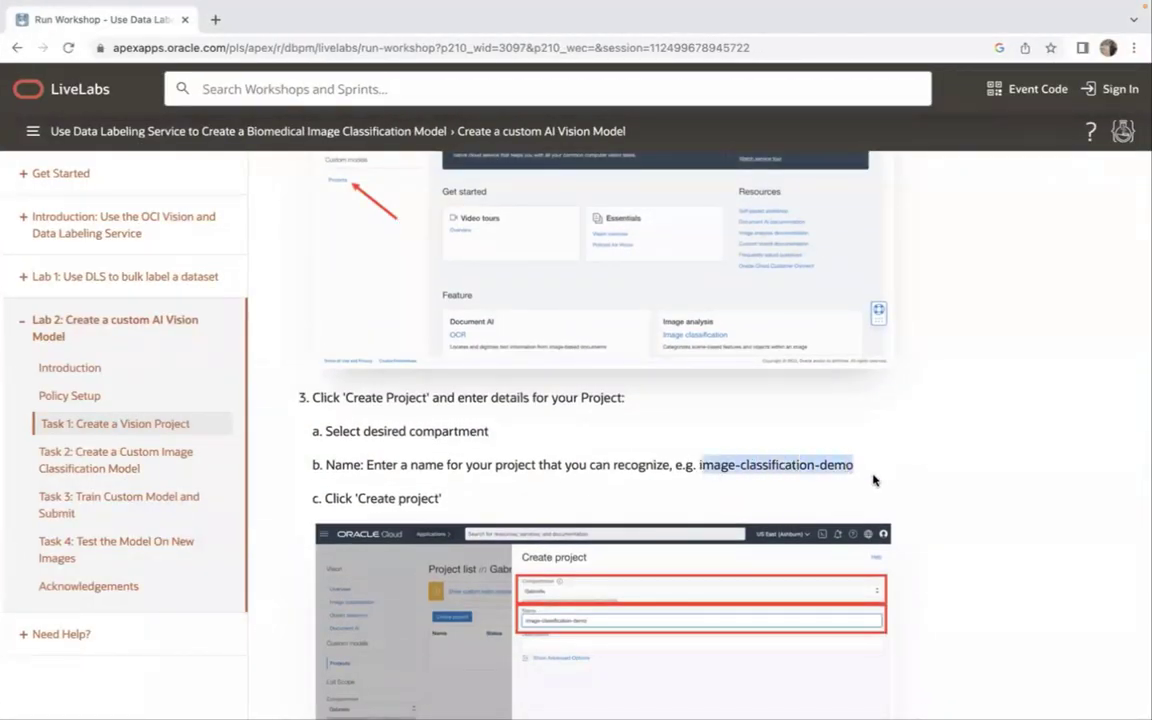
key("ctrl+Left")
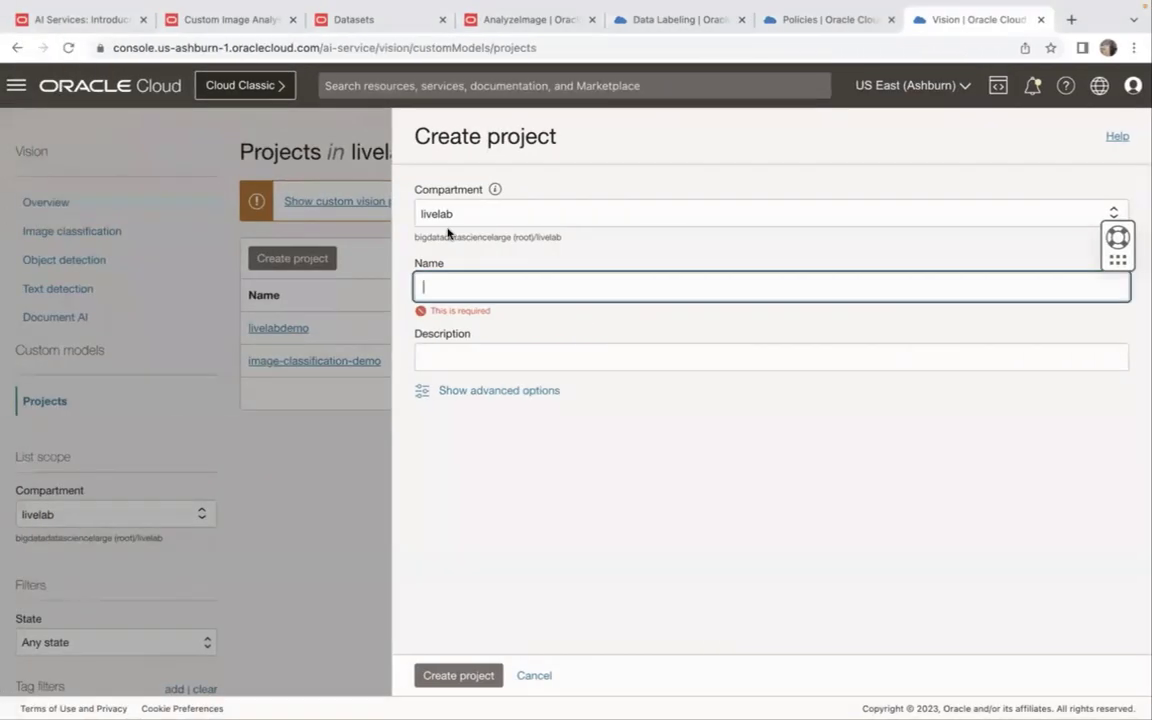
key("super+v")
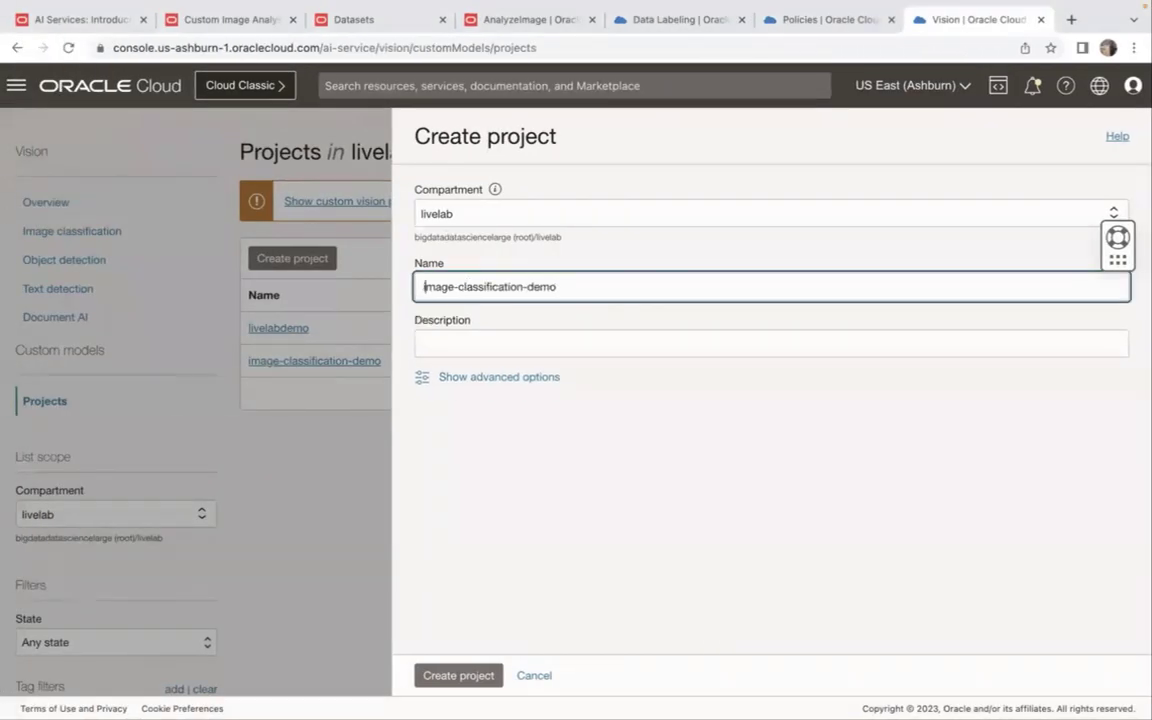
type("2")
left_click(461, 679)
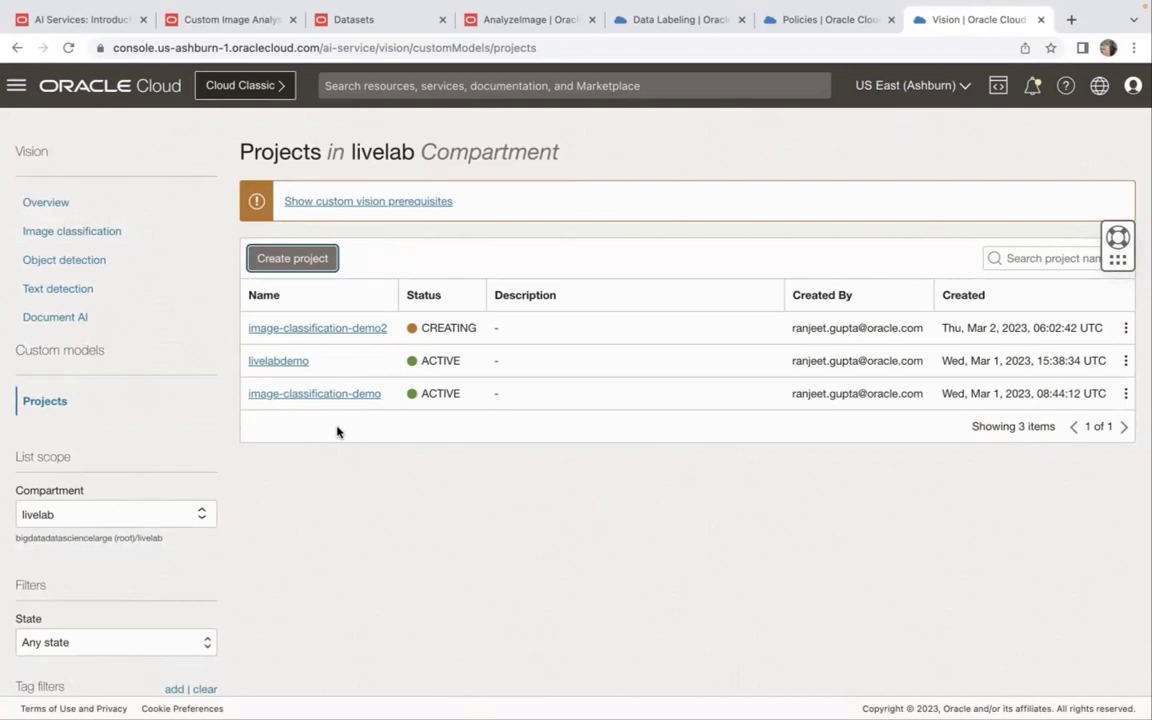
Open the image-classification-demo2 project, and expand Task 2: Create a Custom Image Classification Model in the workshop to read the model details
left_click(314, 329)
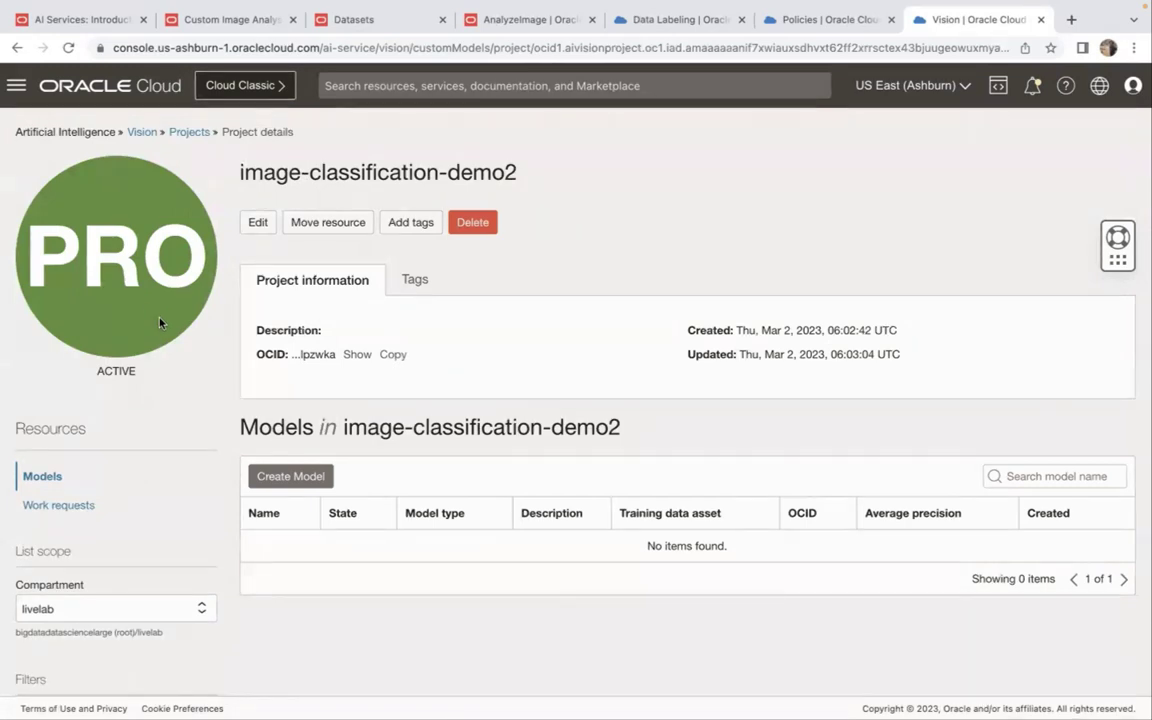
key("ctrl+Right")
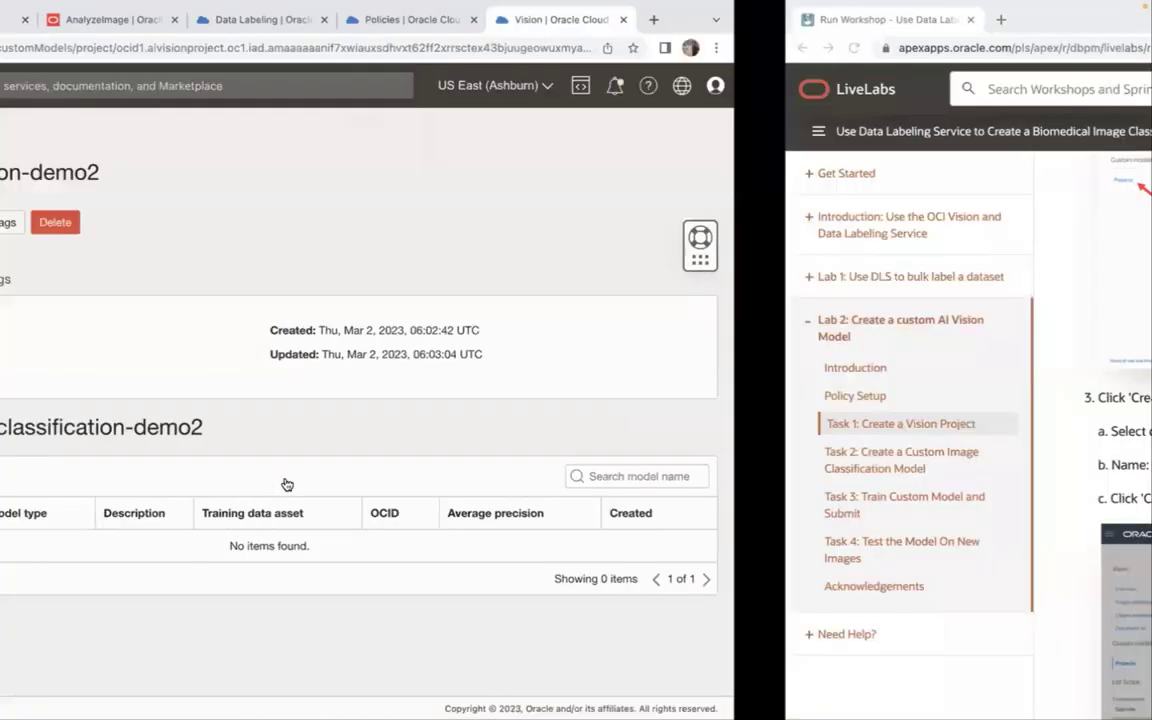
scroll(519, 473, "down", 3)
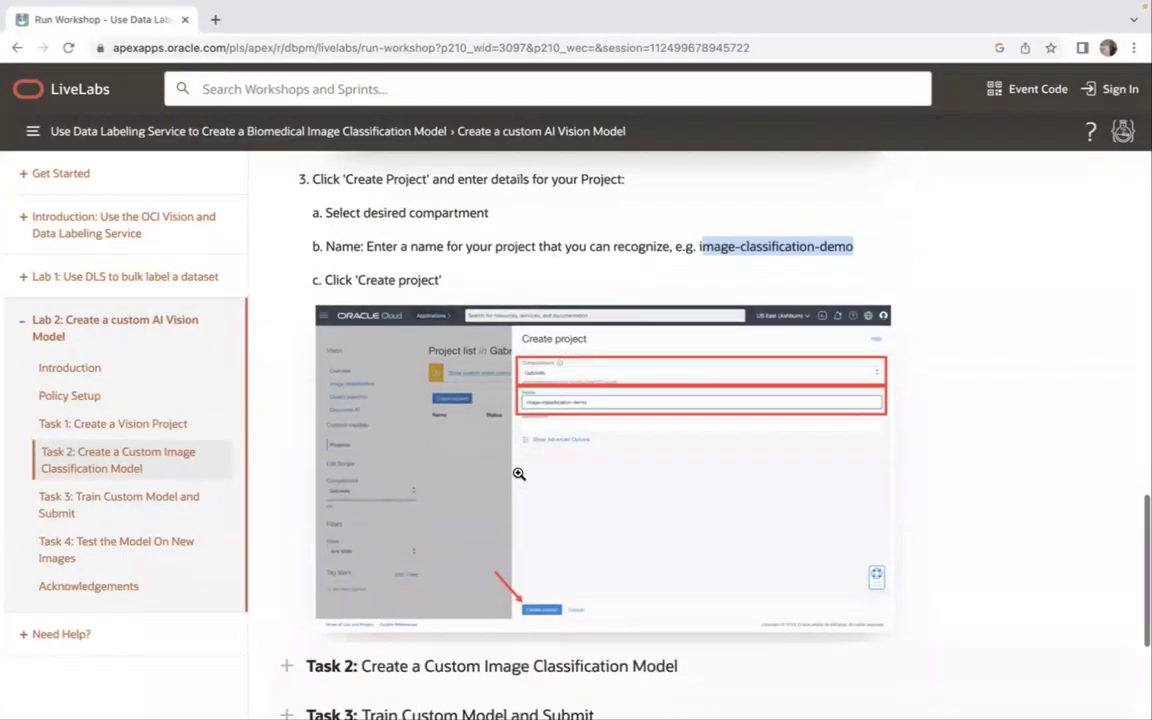
scroll(519, 473, "down", 4)
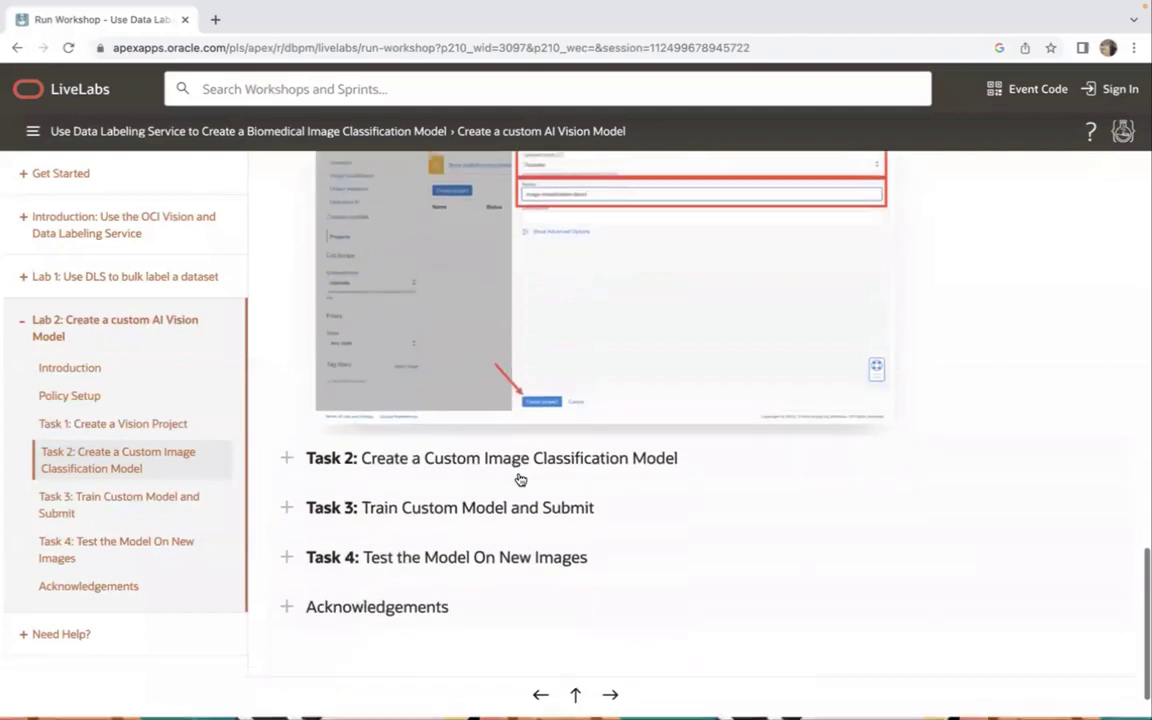
left_click(286, 439)
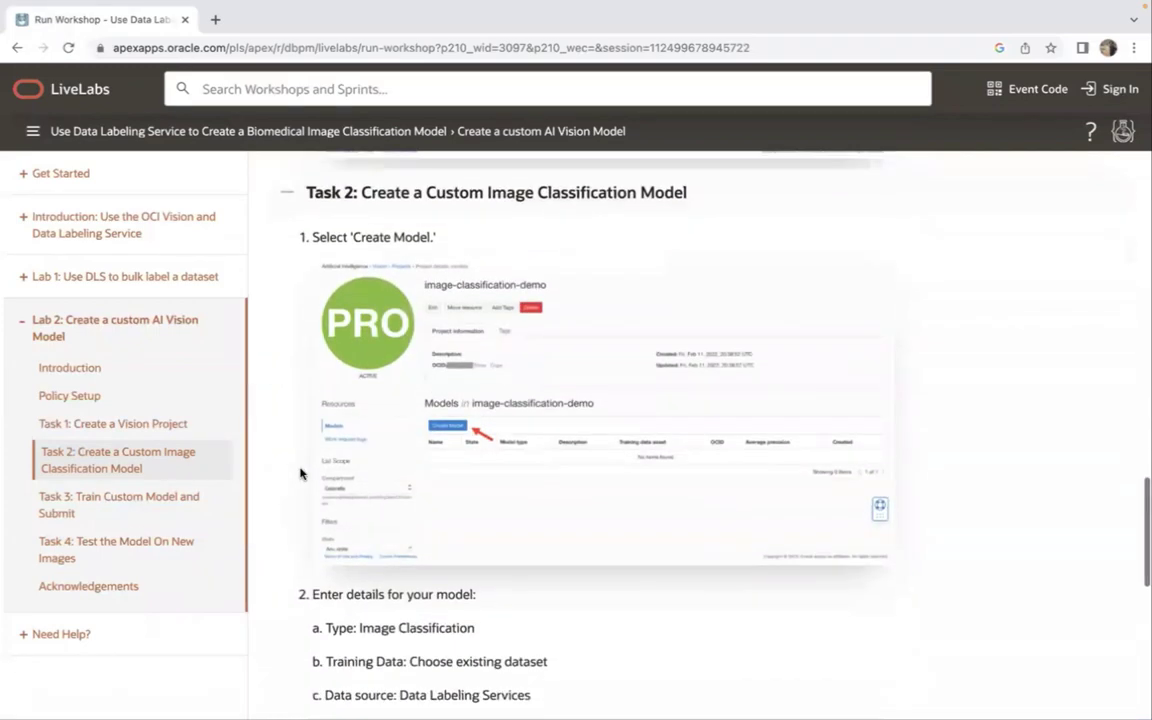
scroll(300, 473, "down", 1)
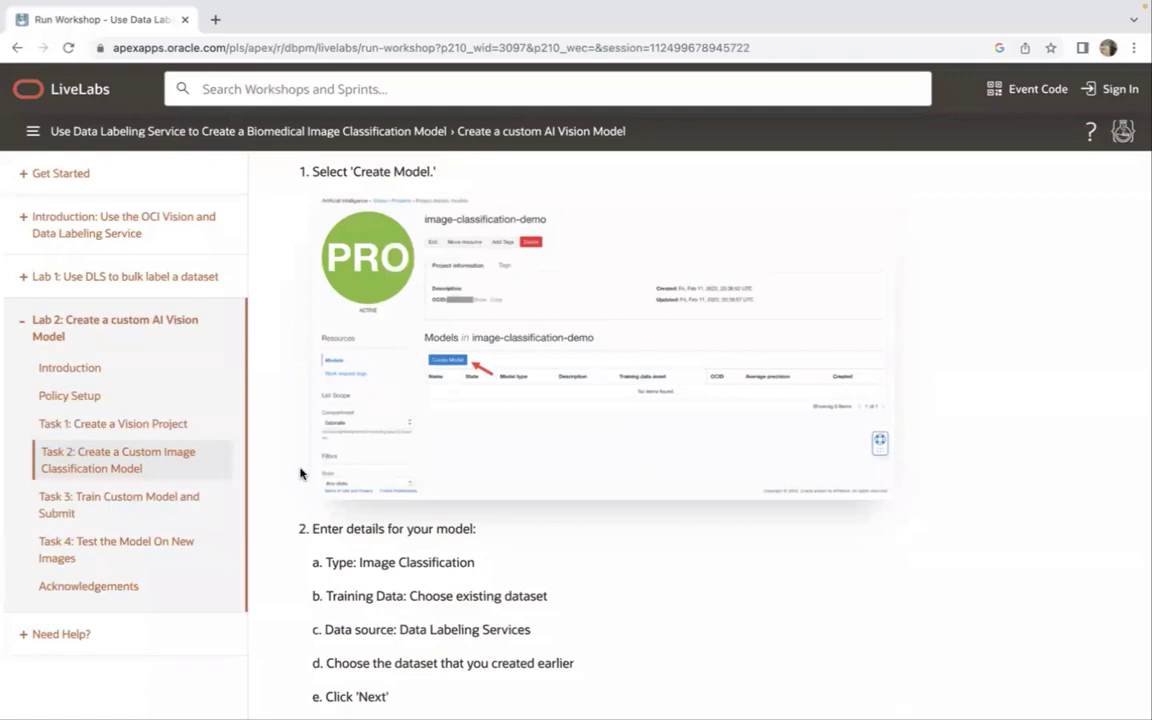
Start creating a model in the image-classification-demo2 project with Image classification as the model type
key("ctrl+Left")
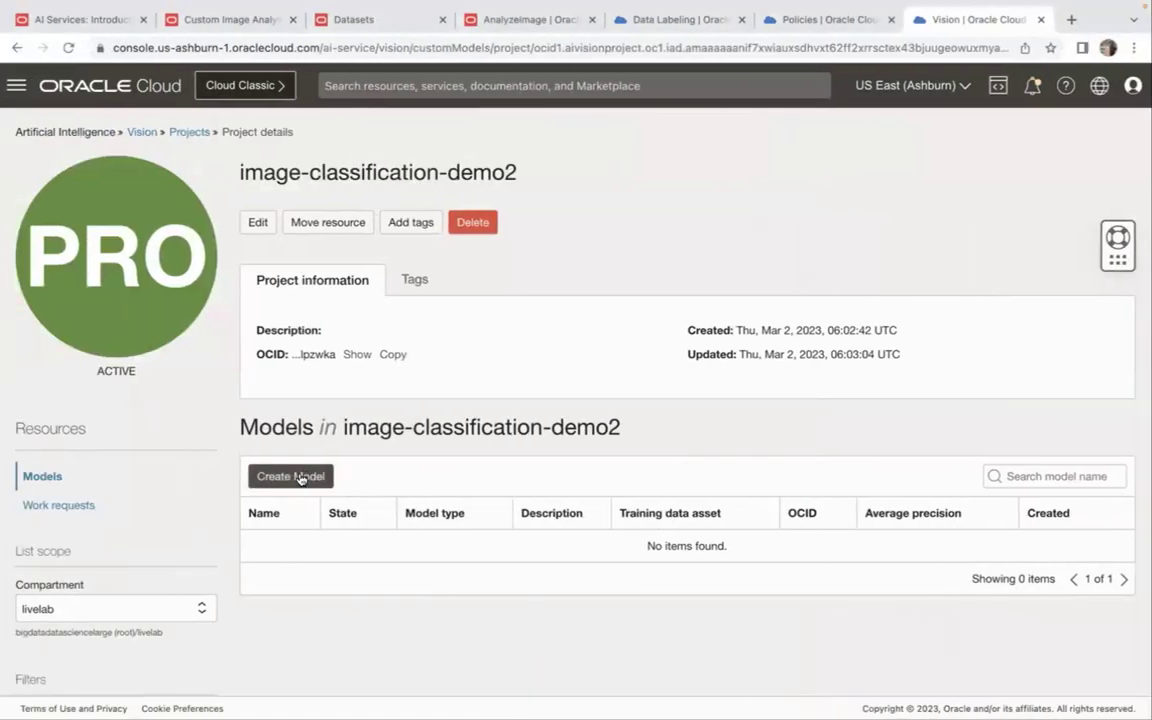
left_click(300, 477)
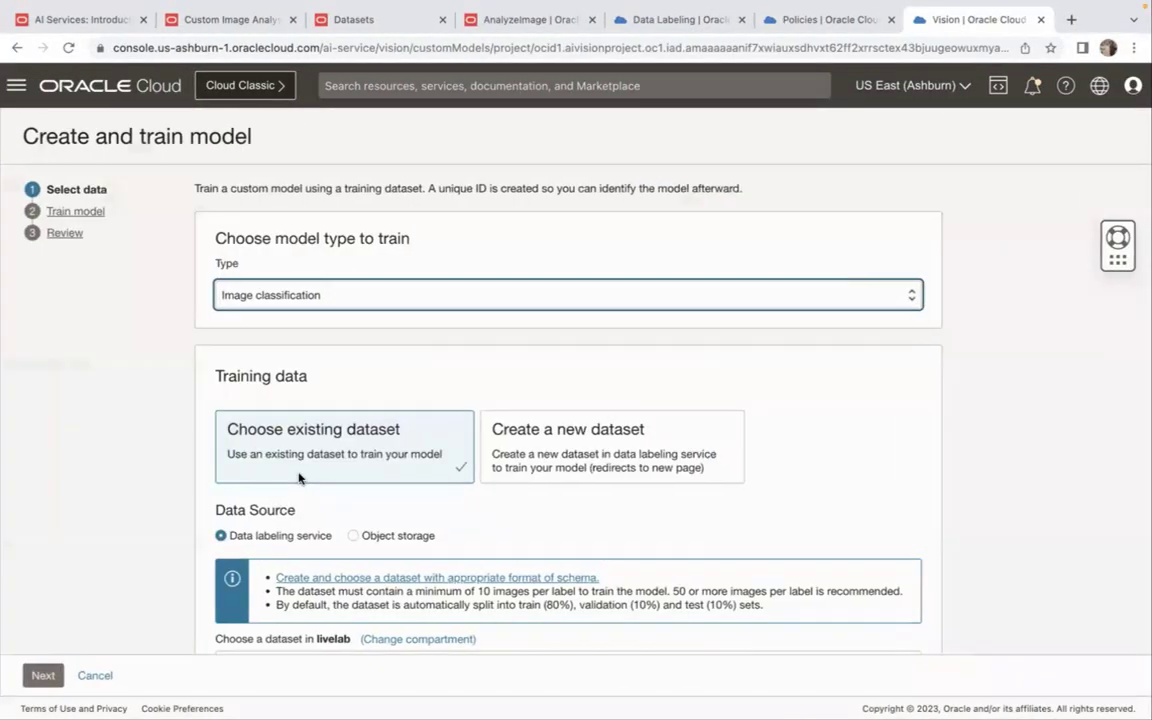
left_click(369, 298)
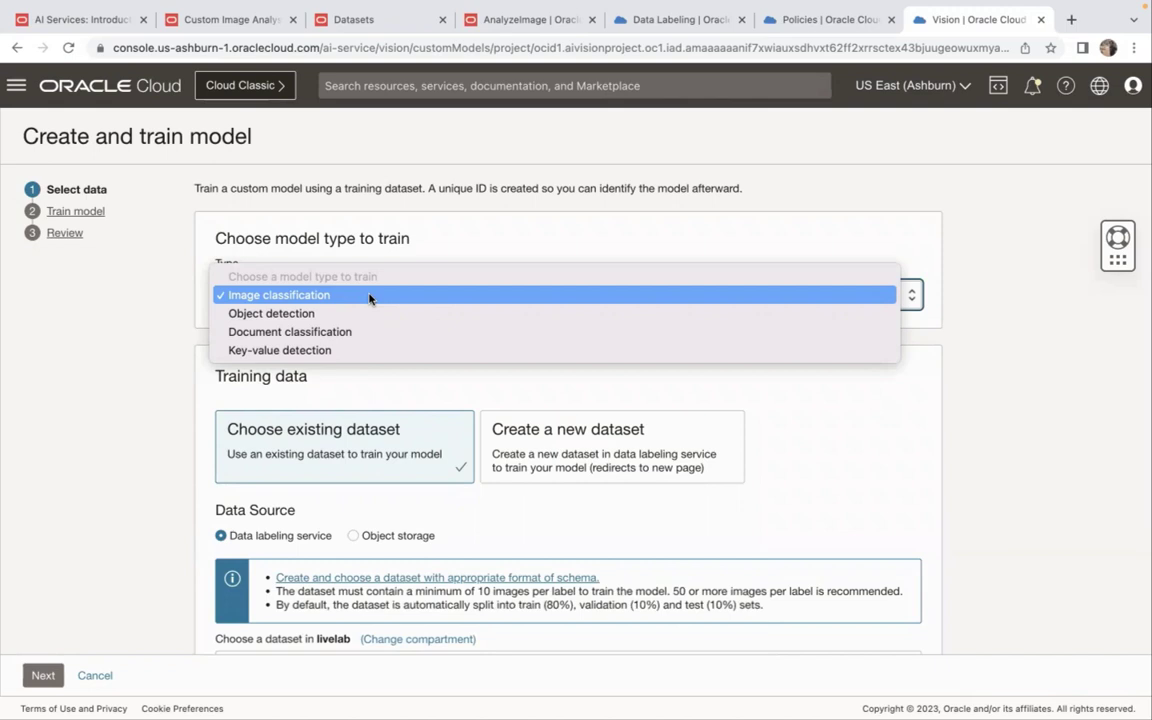
left_click(369, 296)
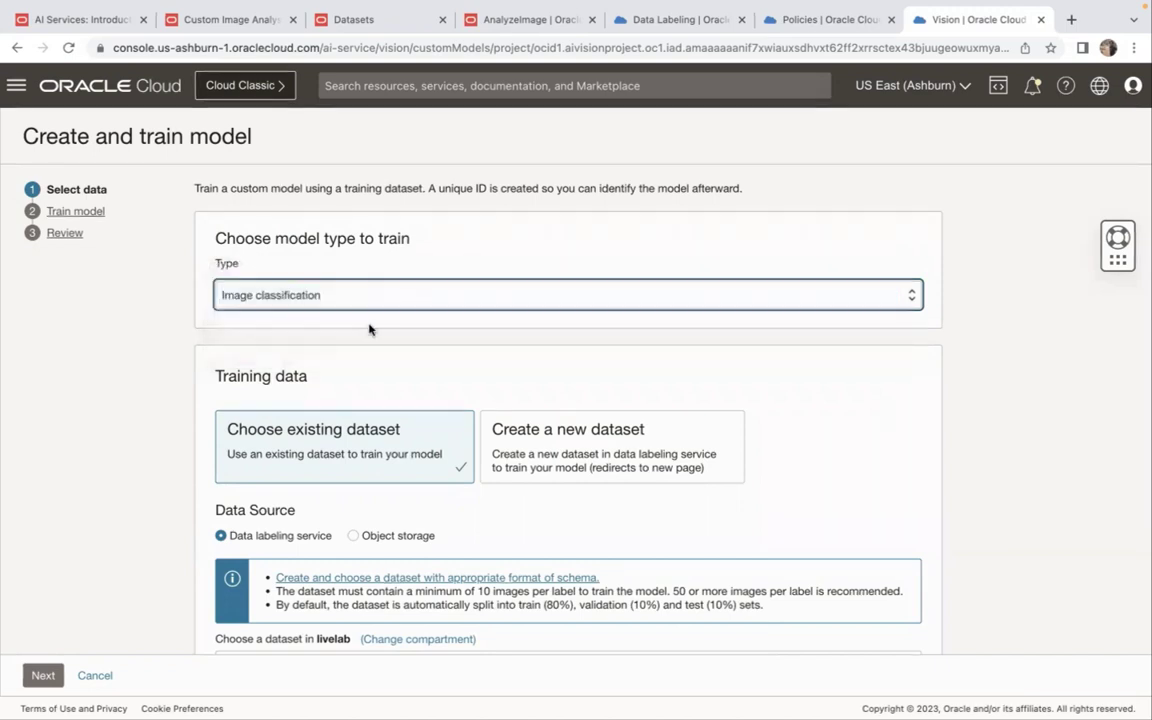
scroll(367, 377, "down", 2)
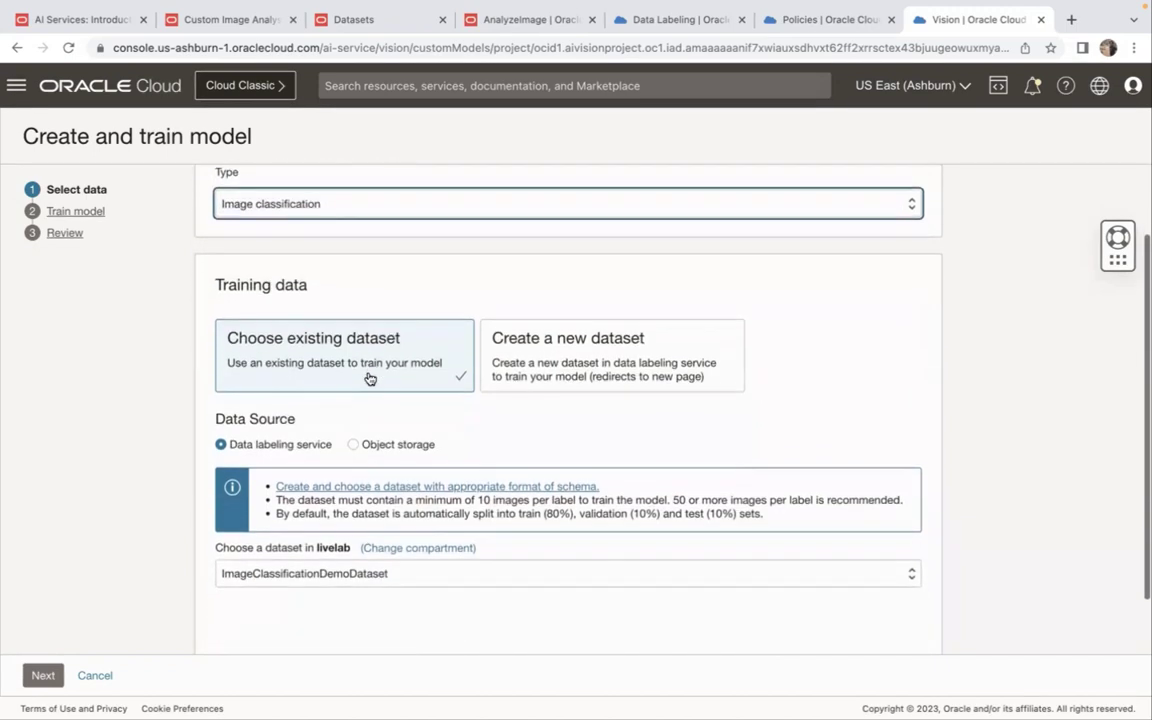
Check the name of the labeled dataset on its Data Labeling page, and return to the model creation form
left_click(668, 22)
scroll(442, 206, "up", 2)
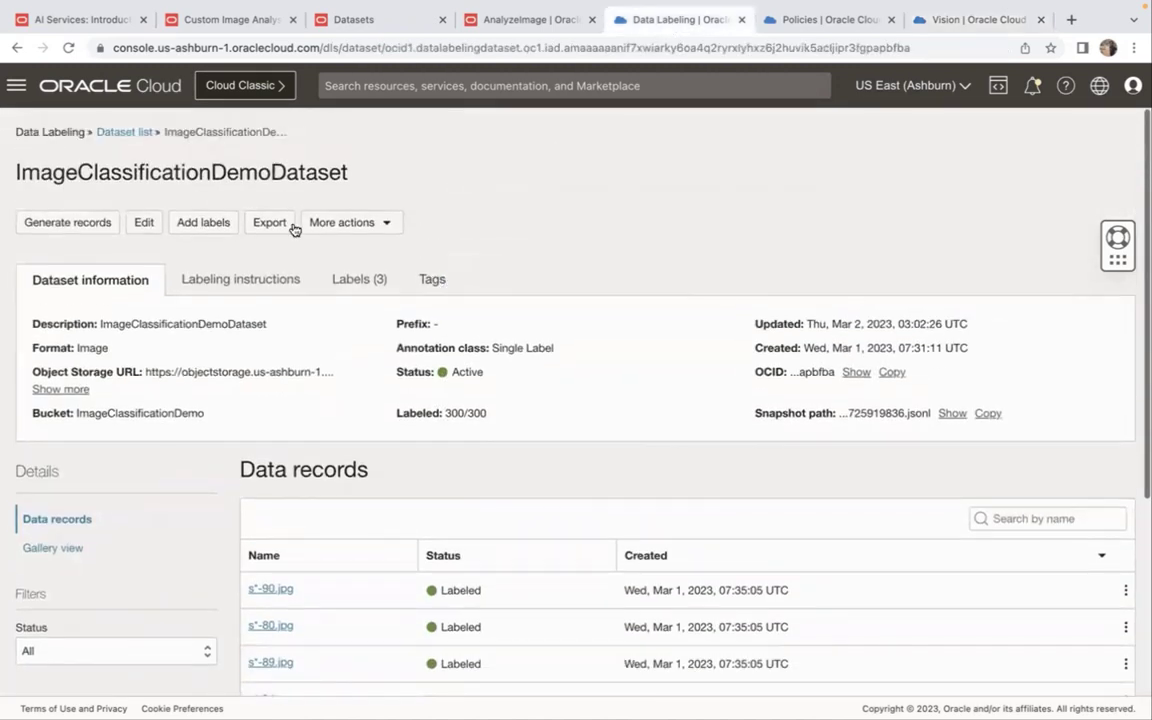
triple_click(232, 172)
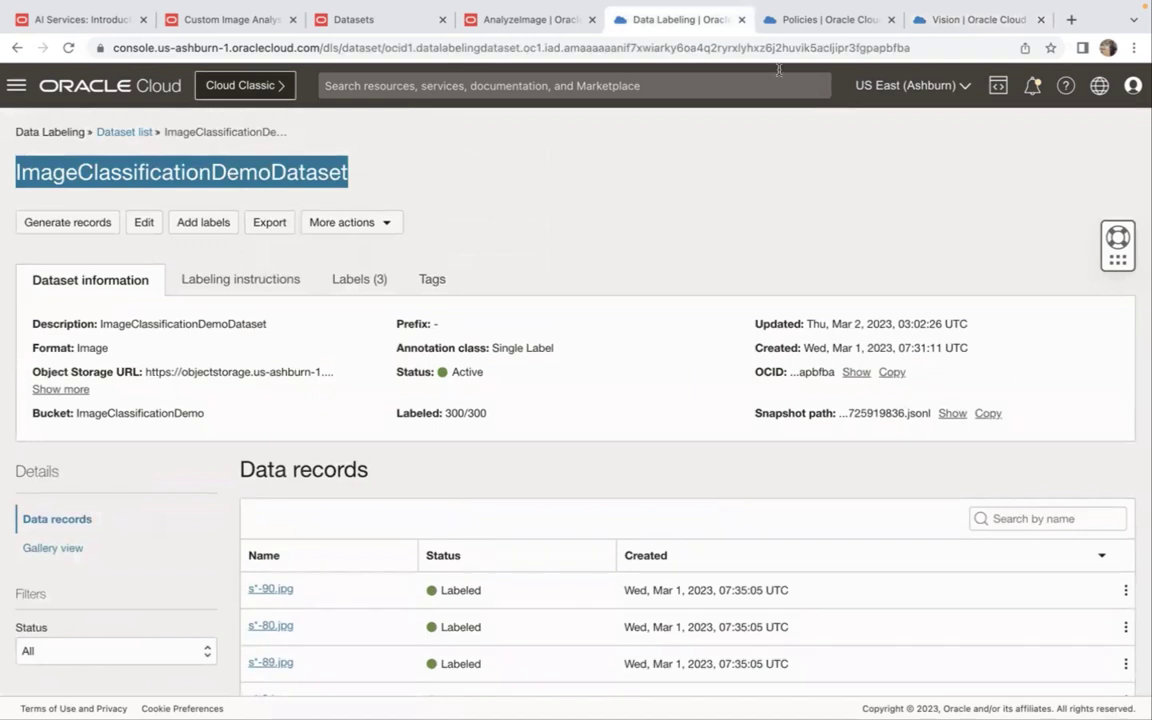
left_click(940, 19)
Keep the existing ImageClassificationDemoDataset from the data labeling service as training data and proceed to the model training settings
scroll(532, 251, "up", 1)
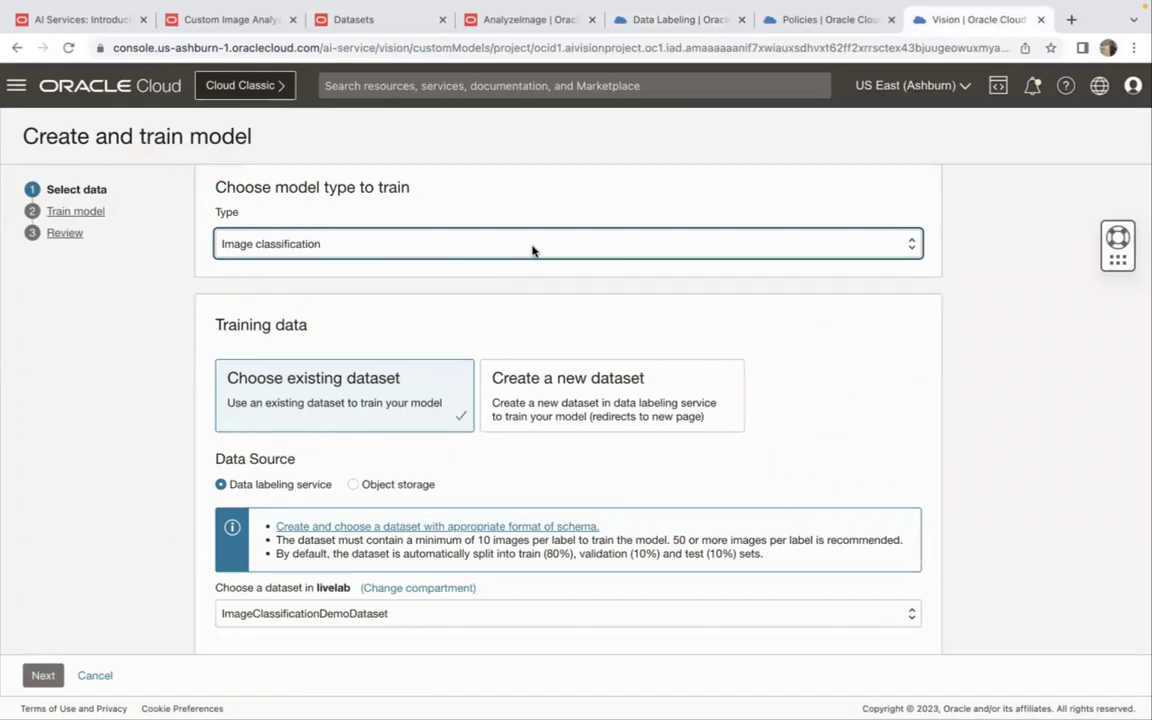
scroll(327, 444, "down", 1)
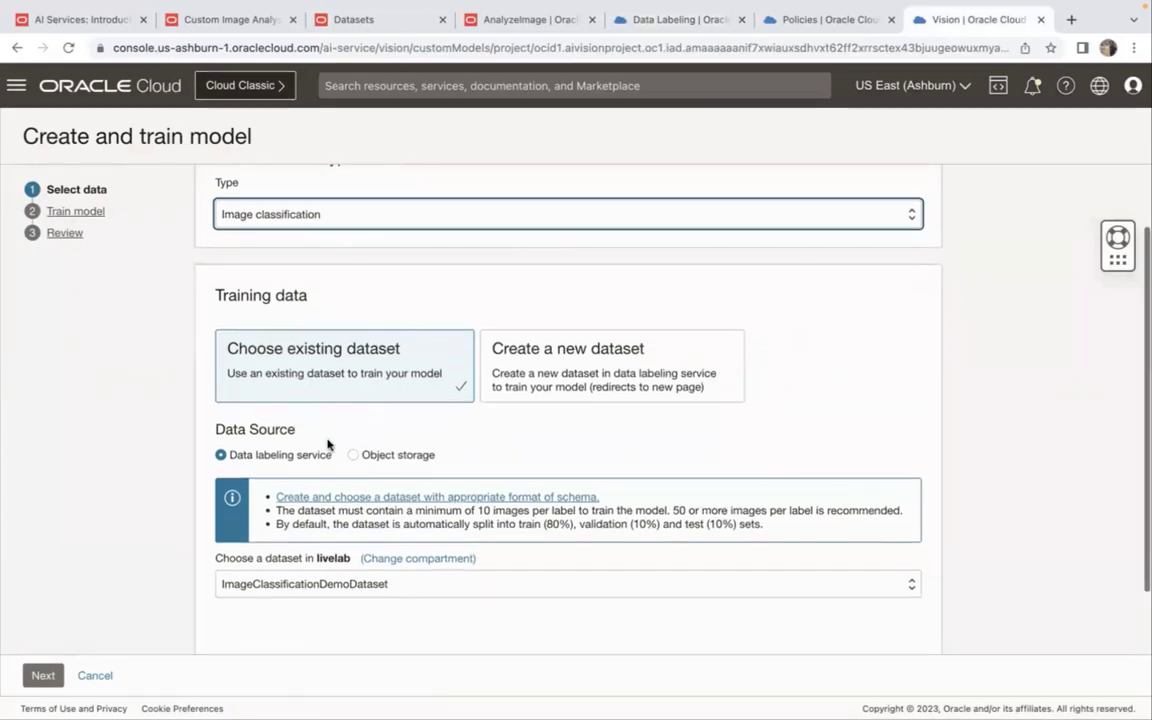
scroll(355, 375, "down", 2)
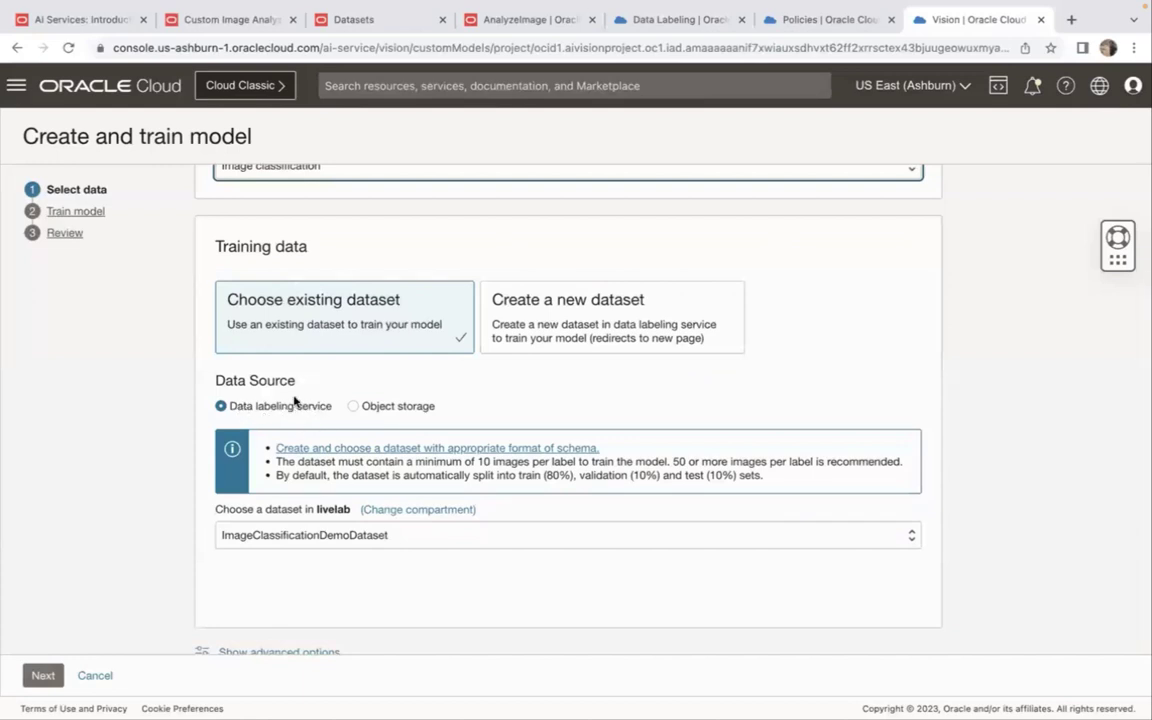
scroll(332, 415, "down", 1)
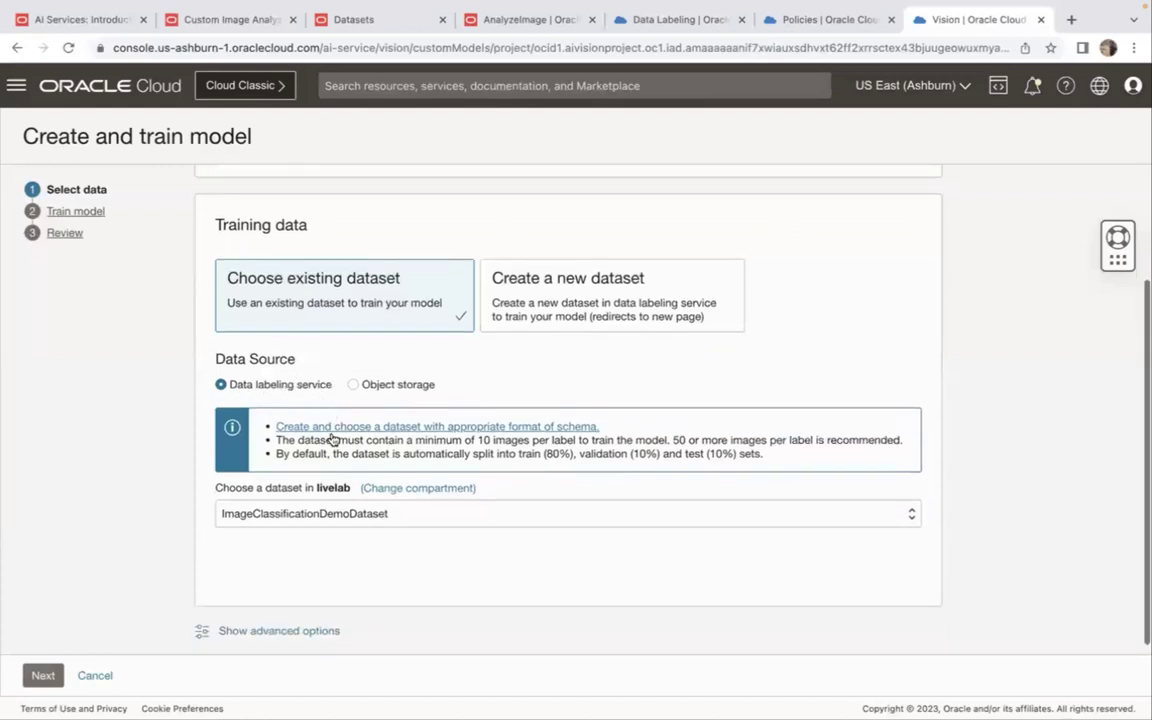
left_click(376, 516)
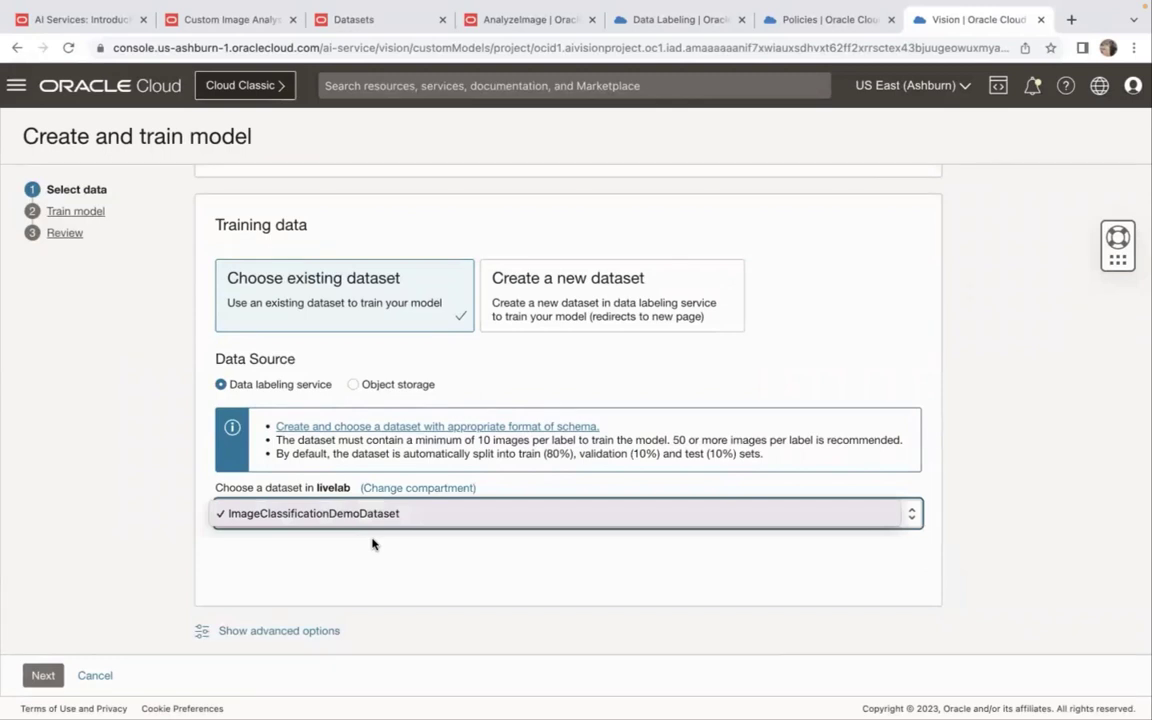
left_click(372, 544)
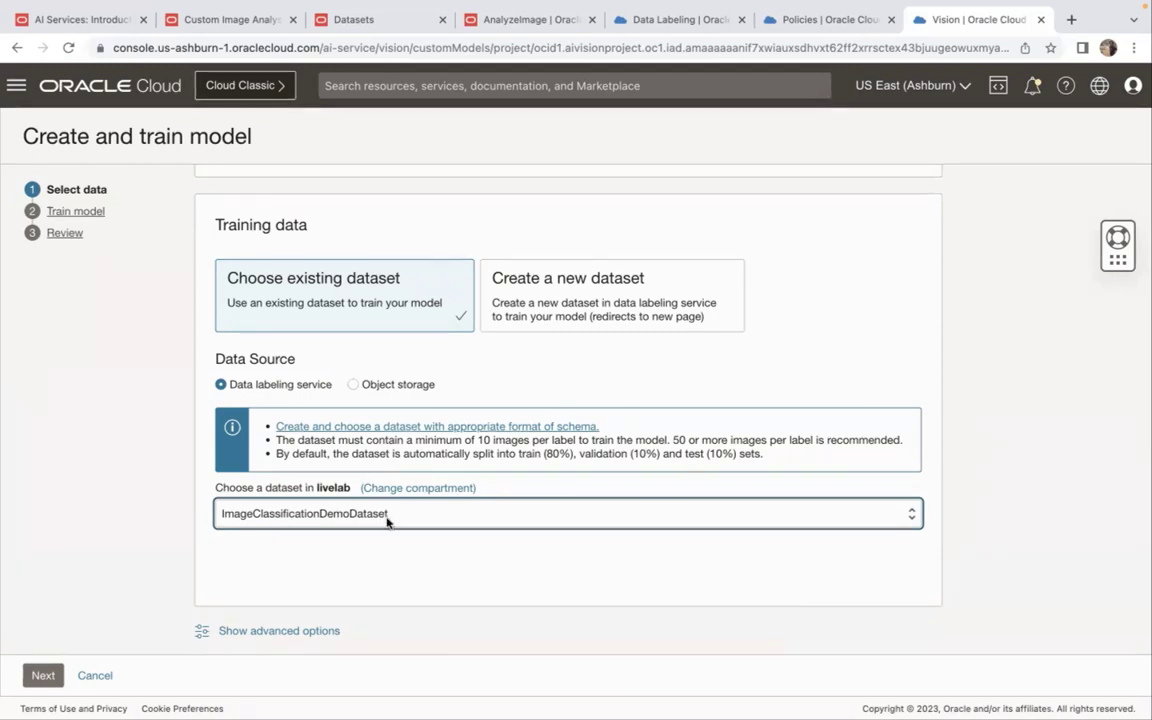
left_click(44, 676)
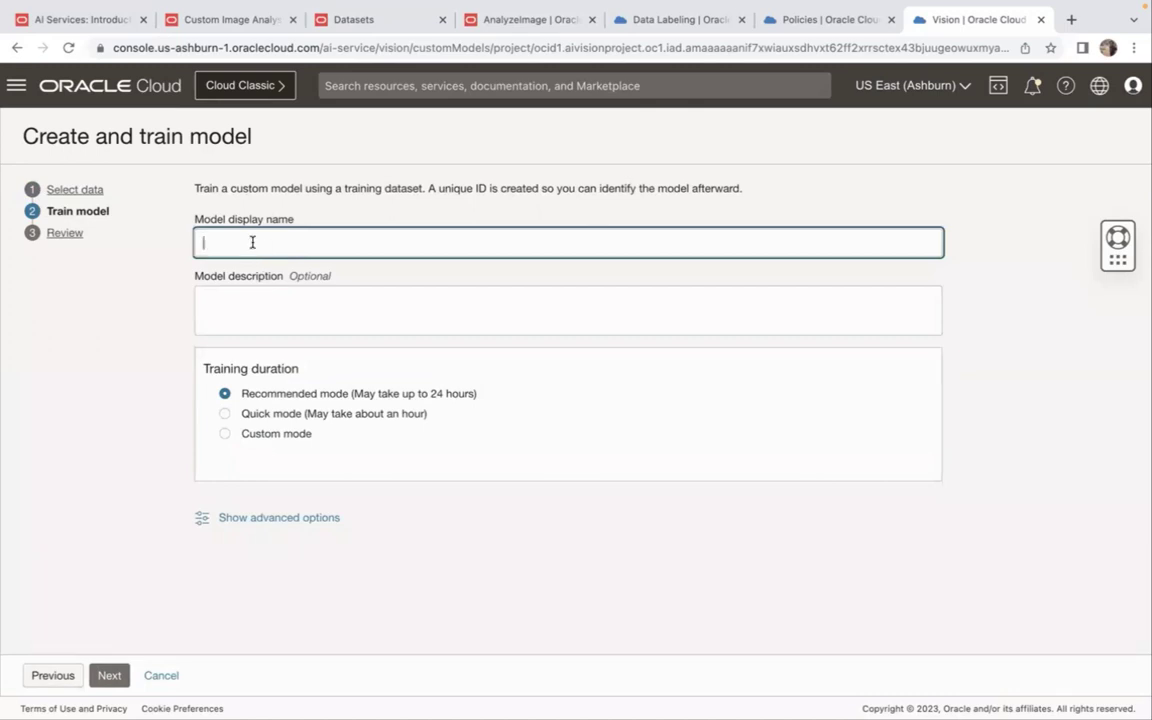
Set the model's display name to image-classification-model-2 and reuse the same text as its description
type("image")
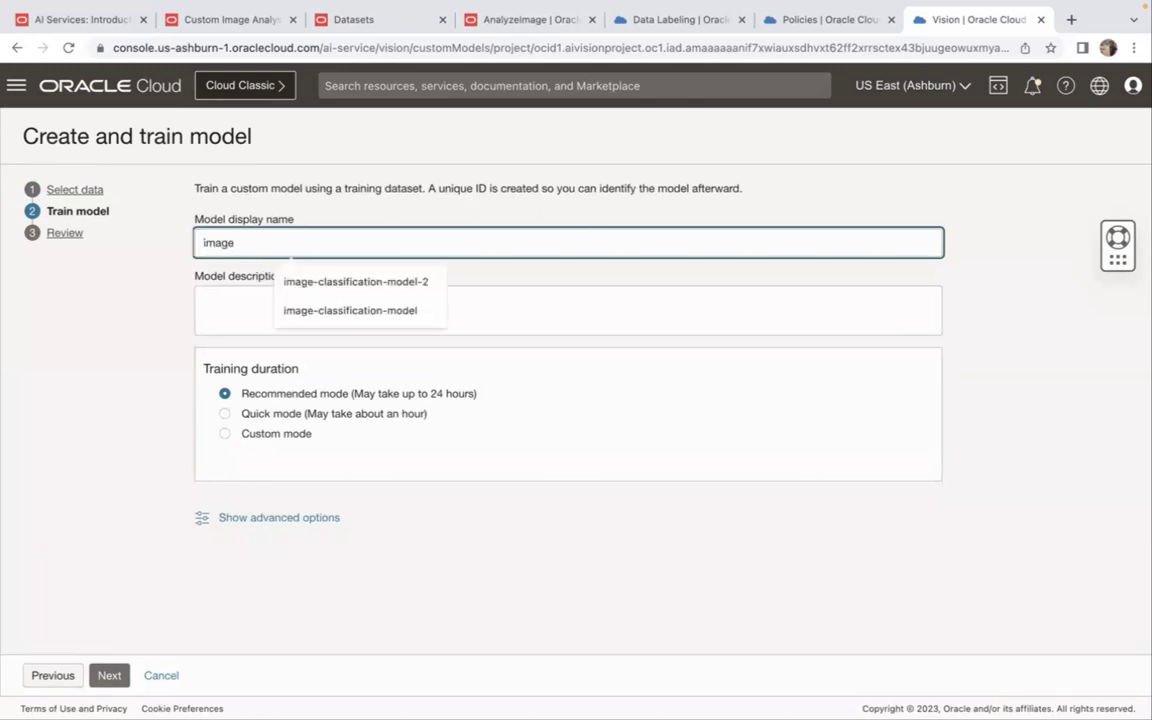
key("Down")
key("Return")
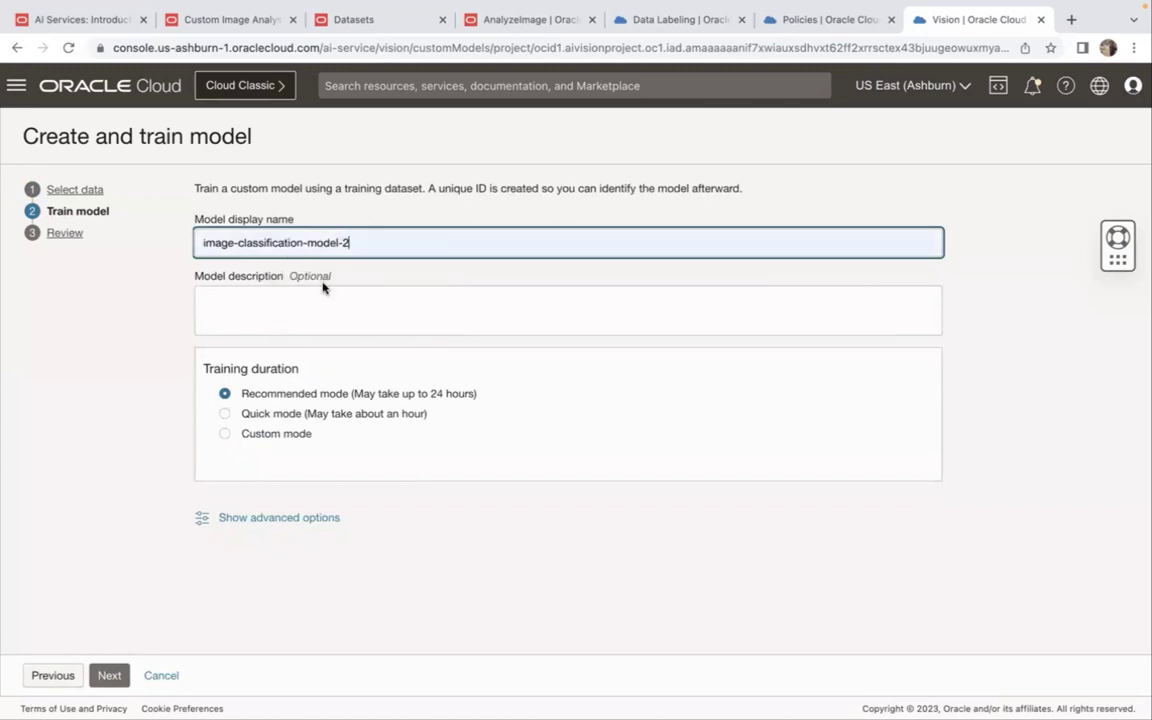
left_click_drag(359, 245, 162, 249)
key("super+c")
left_click(227, 305)
key("super+v")
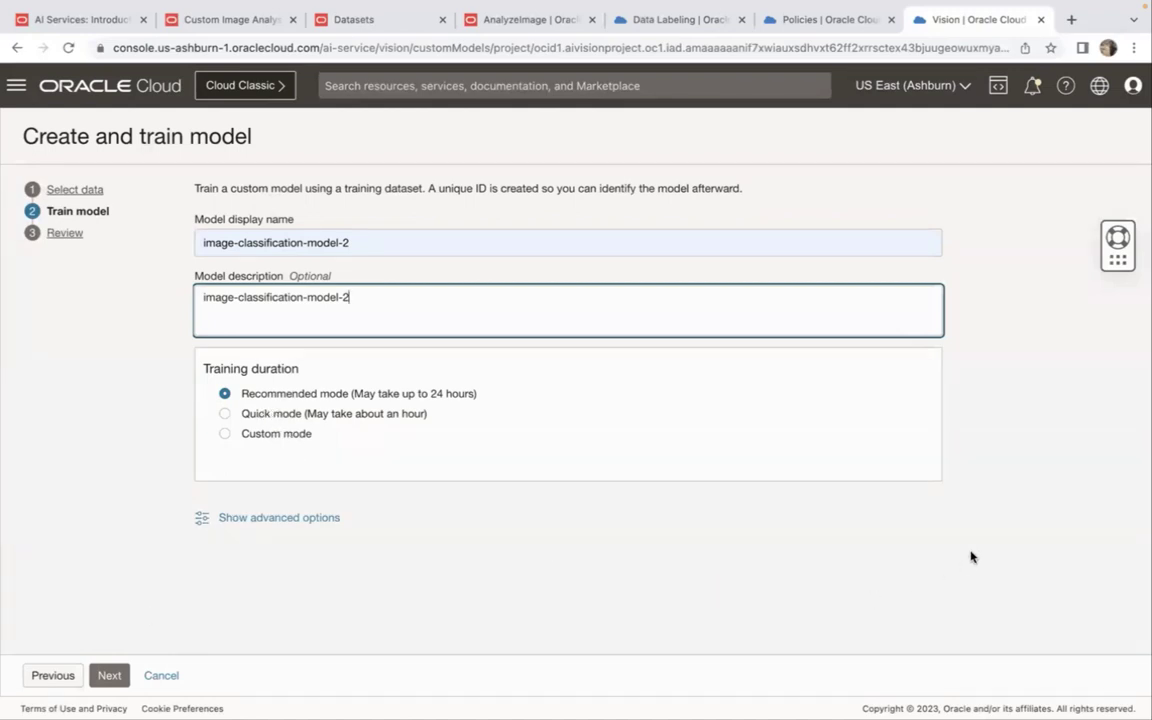
Keep the recommended training duration, review the model summary, and submit the model for creation and training
left_click(110, 676)
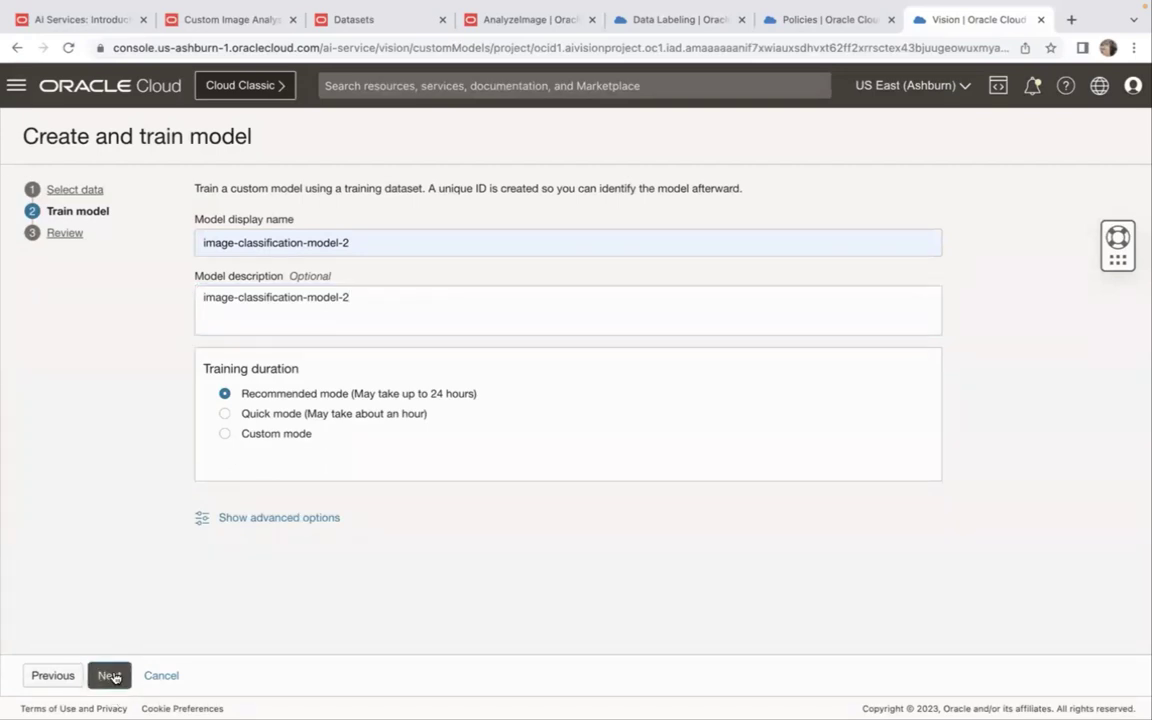
left_click(110, 676)
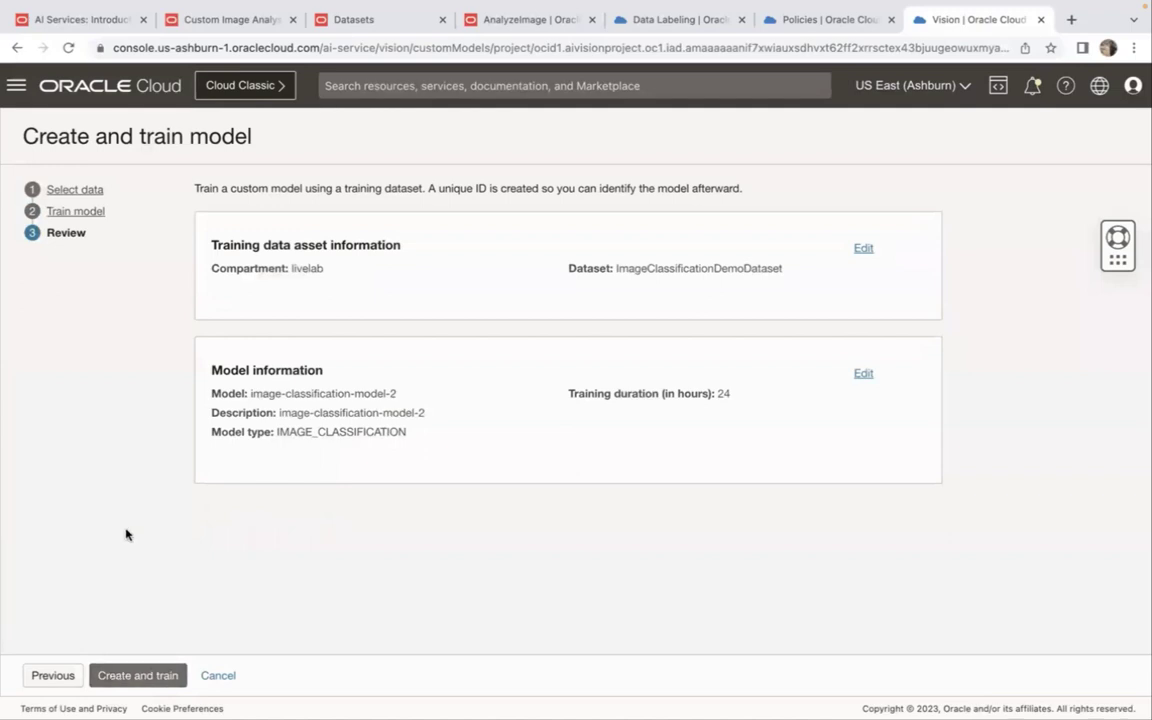
left_click(139, 675)
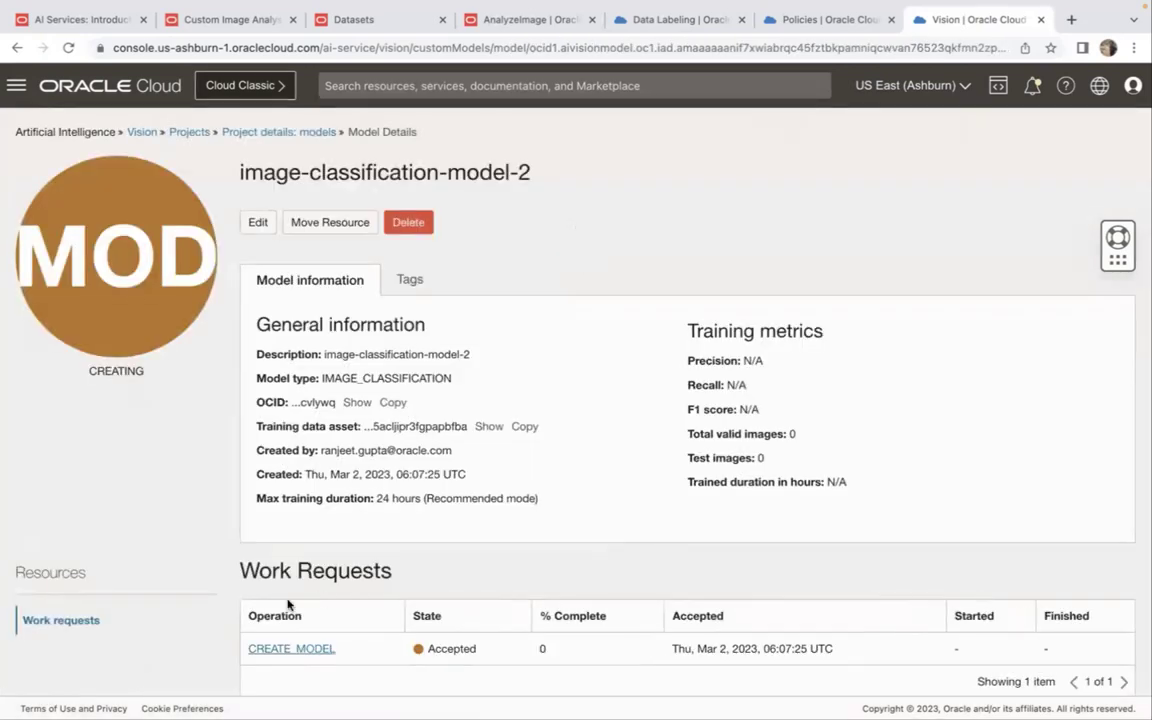
Open the trained image-classification-model in the image-classification-demo project
scroll(397, 492, "down", 1)
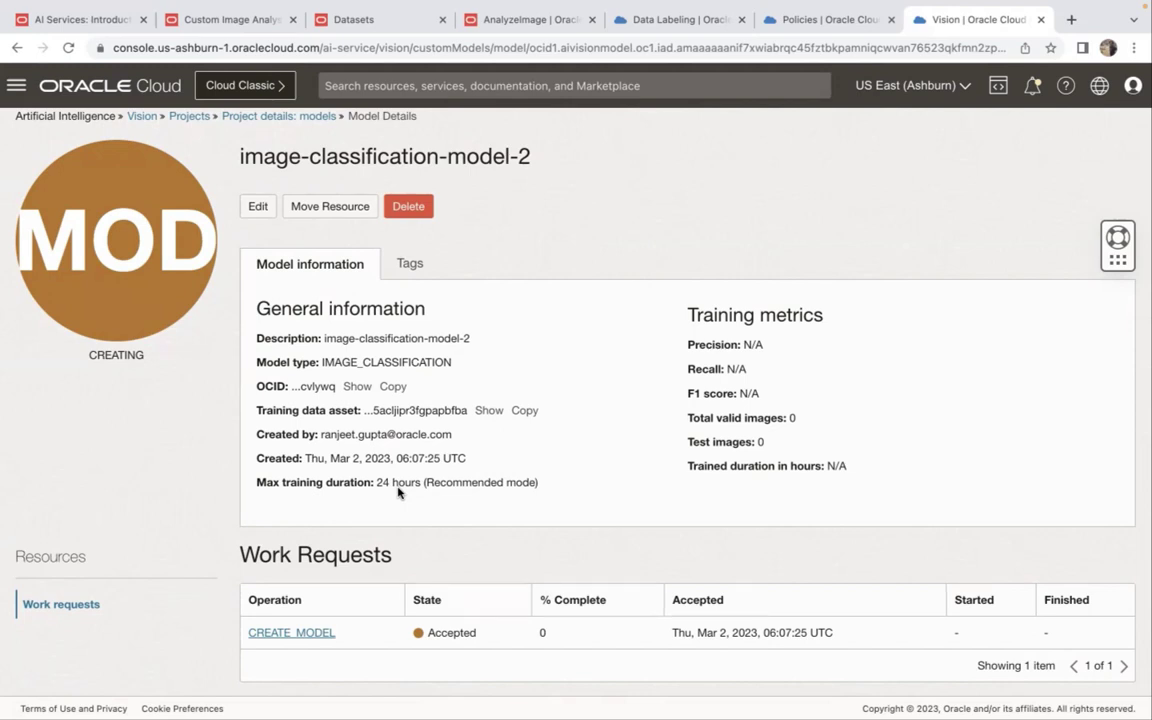
scroll(398, 491, "up", 1)
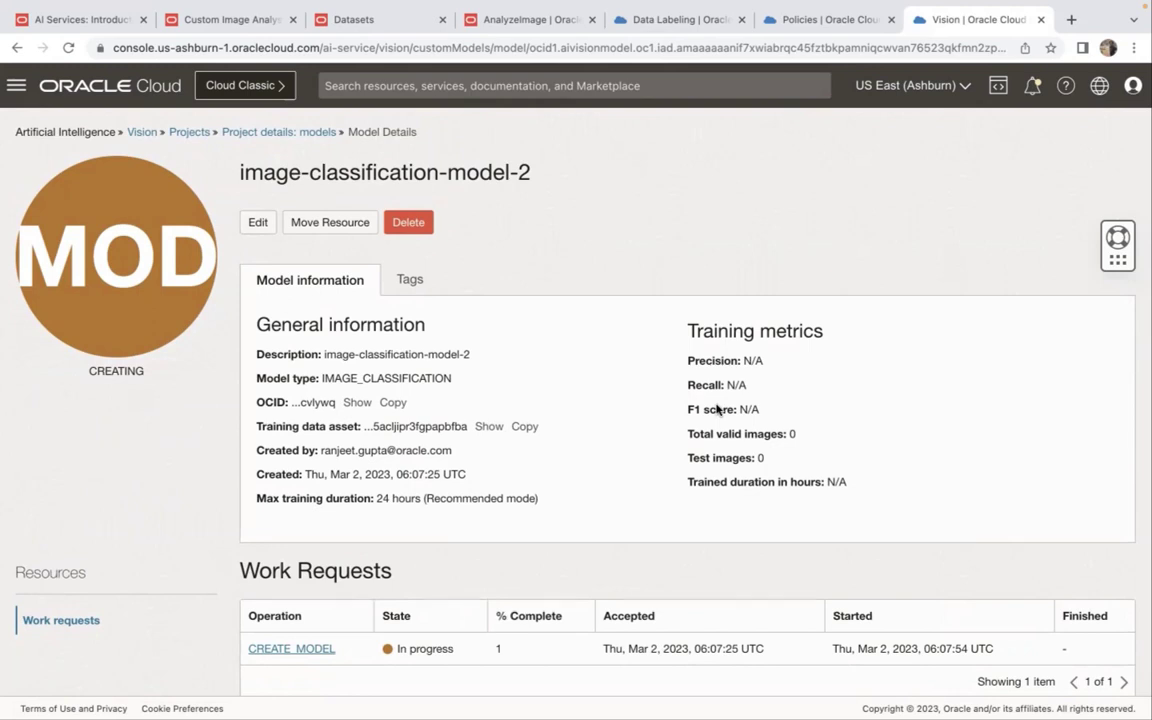
left_click(294, 135)
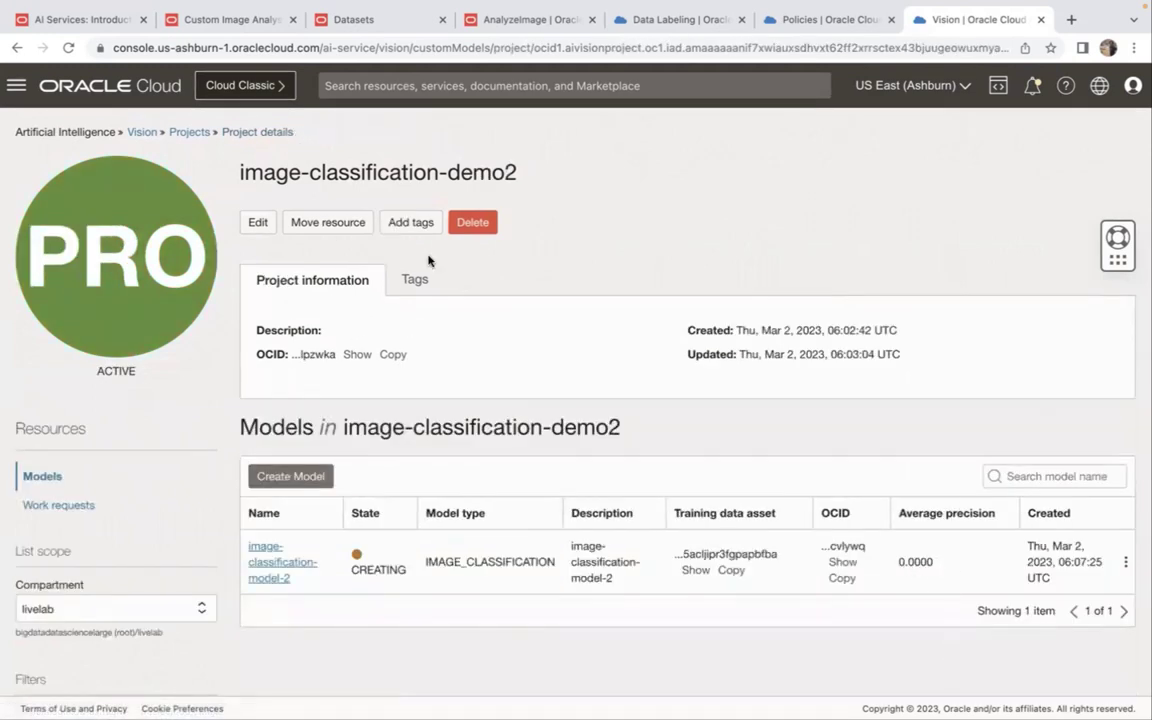
left_click(180, 132)
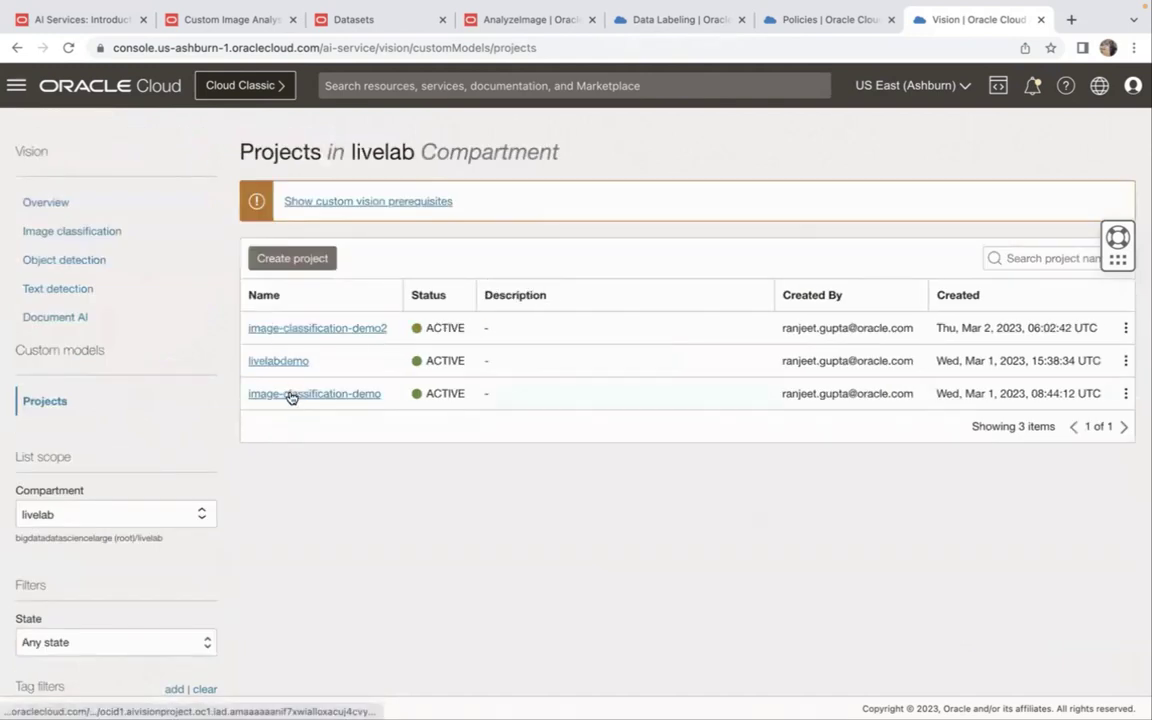
left_click(291, 394)
scroll(319, 427, "down", 1)
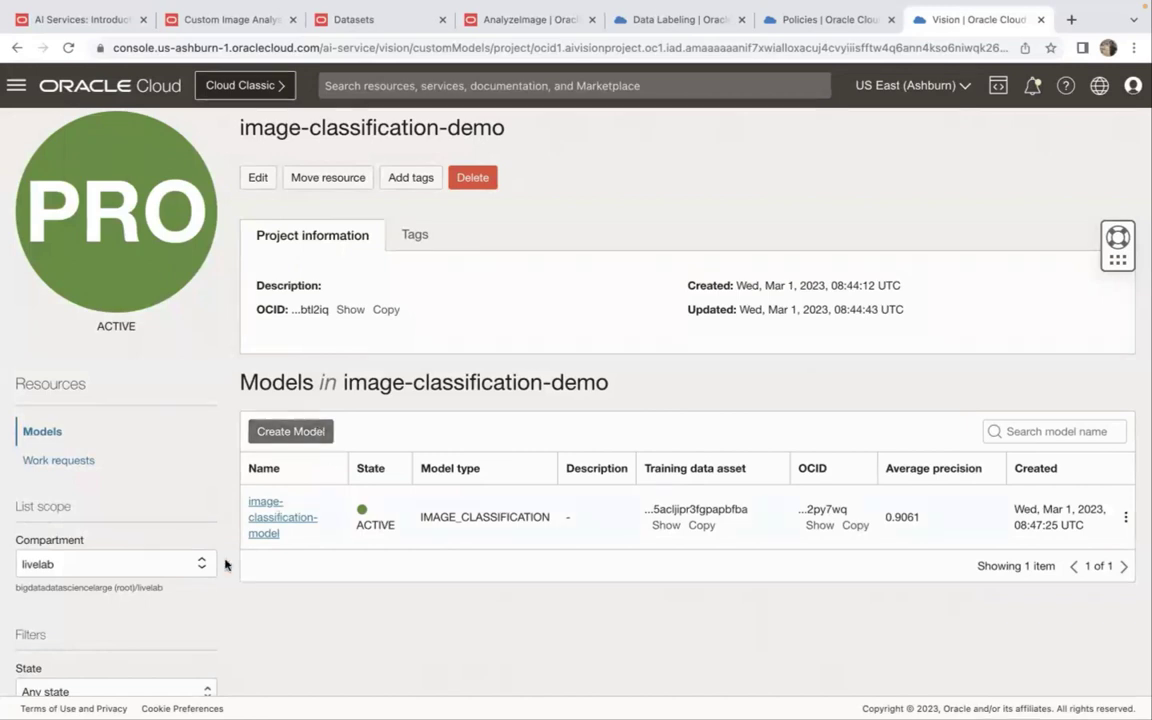
left_click(270, 518)
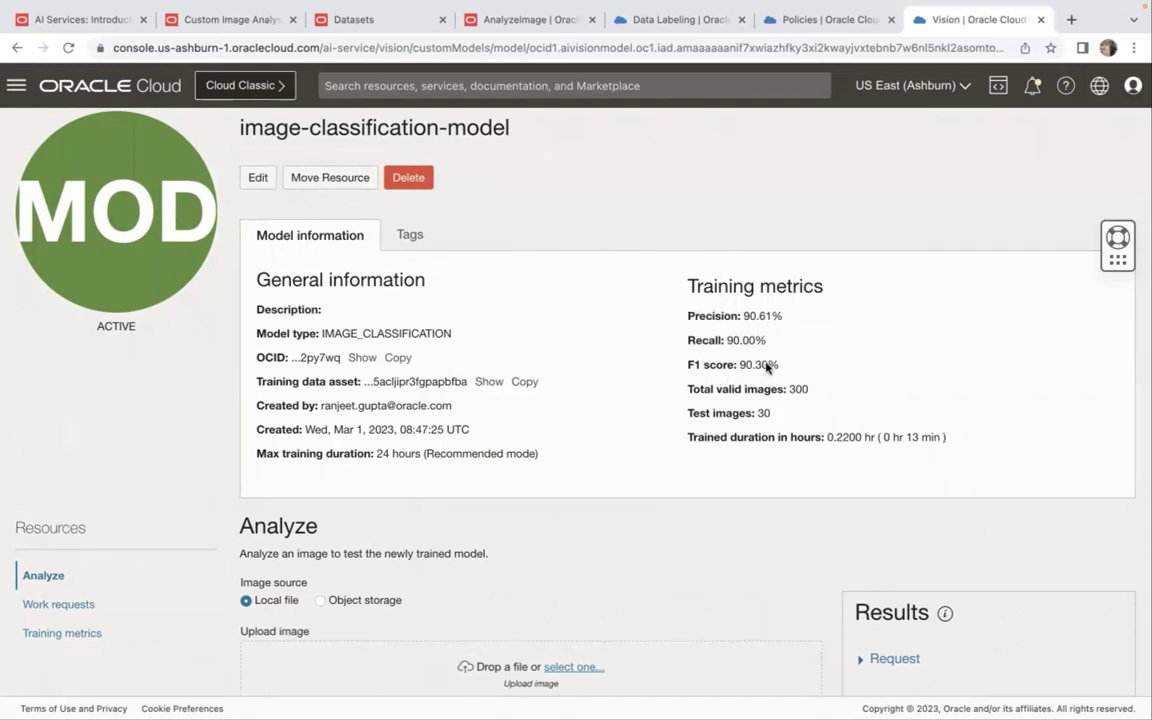
Review the model's overall training metrics and test image count, and examine the F1 score, precision, recall and confidence threshold for each label
left_click_drag(688, 413, 775, 415)
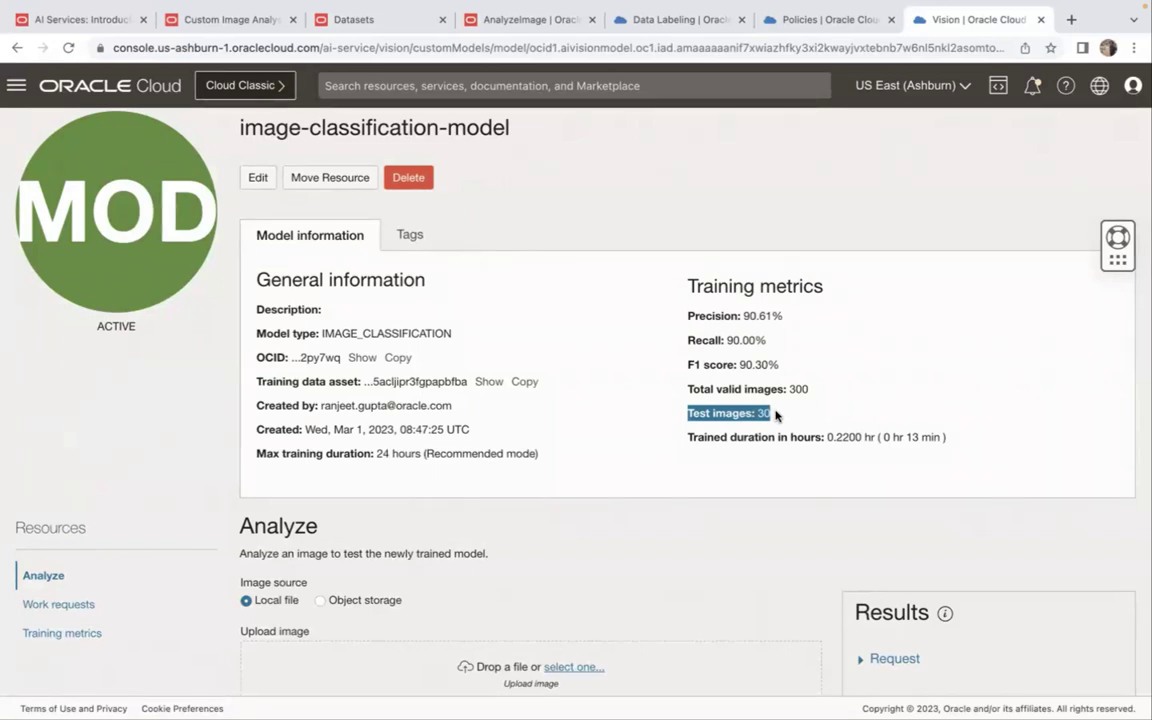
left_click(764, 420)
scroll(753, 459, "down", 1)
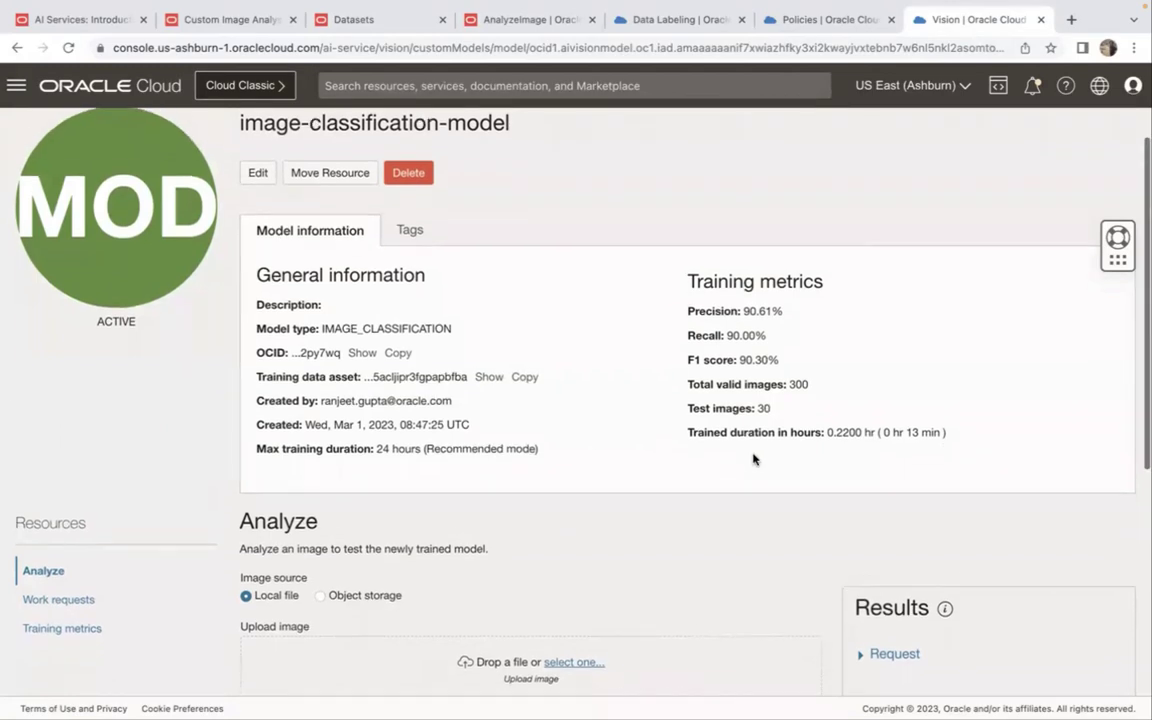
scroll(753, 459, "down", 2)
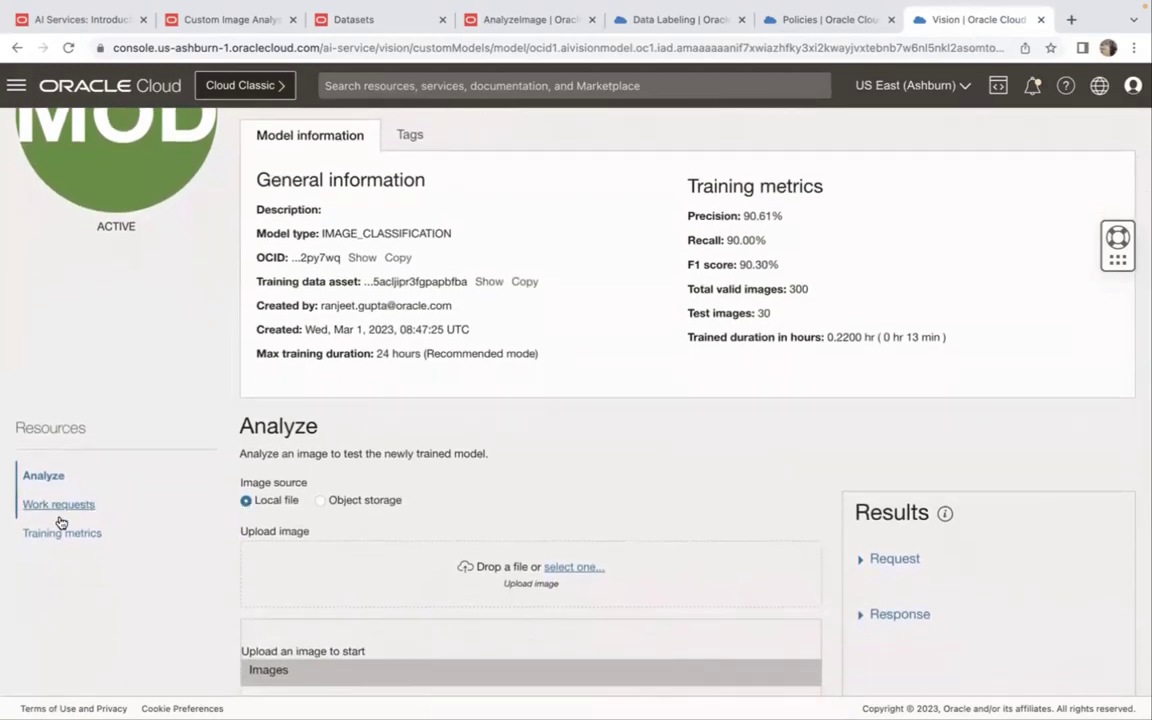
left_click(57, 533)
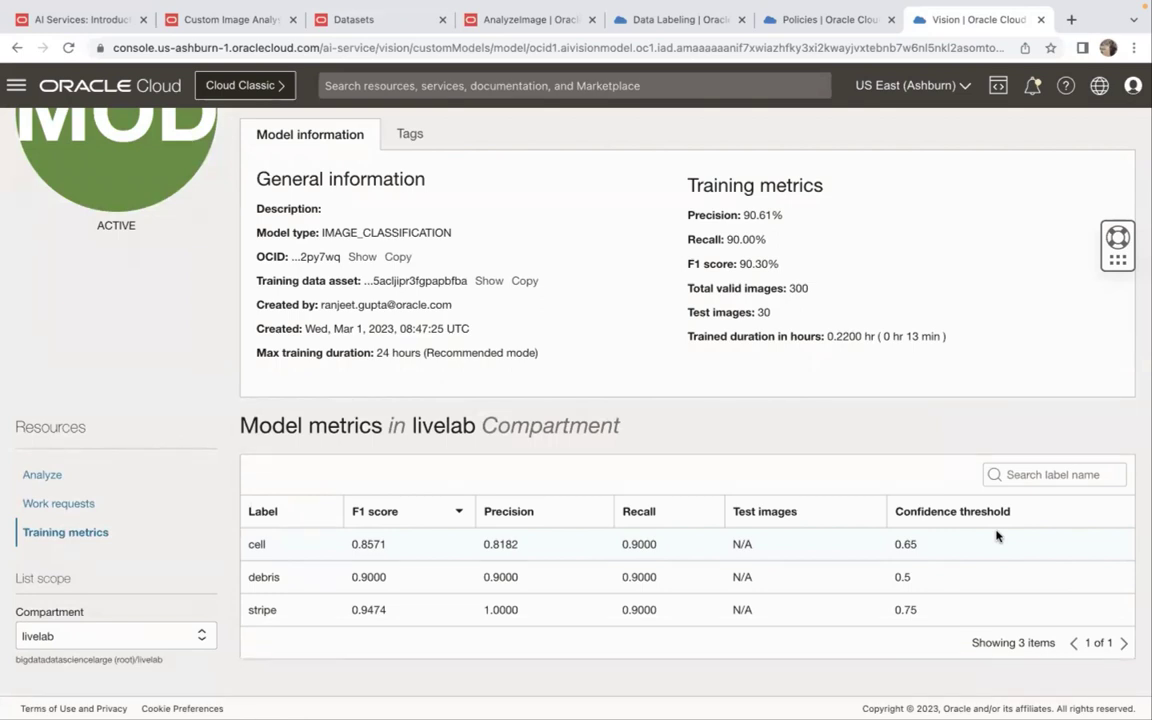
scroll(996, 537, "up", 1)
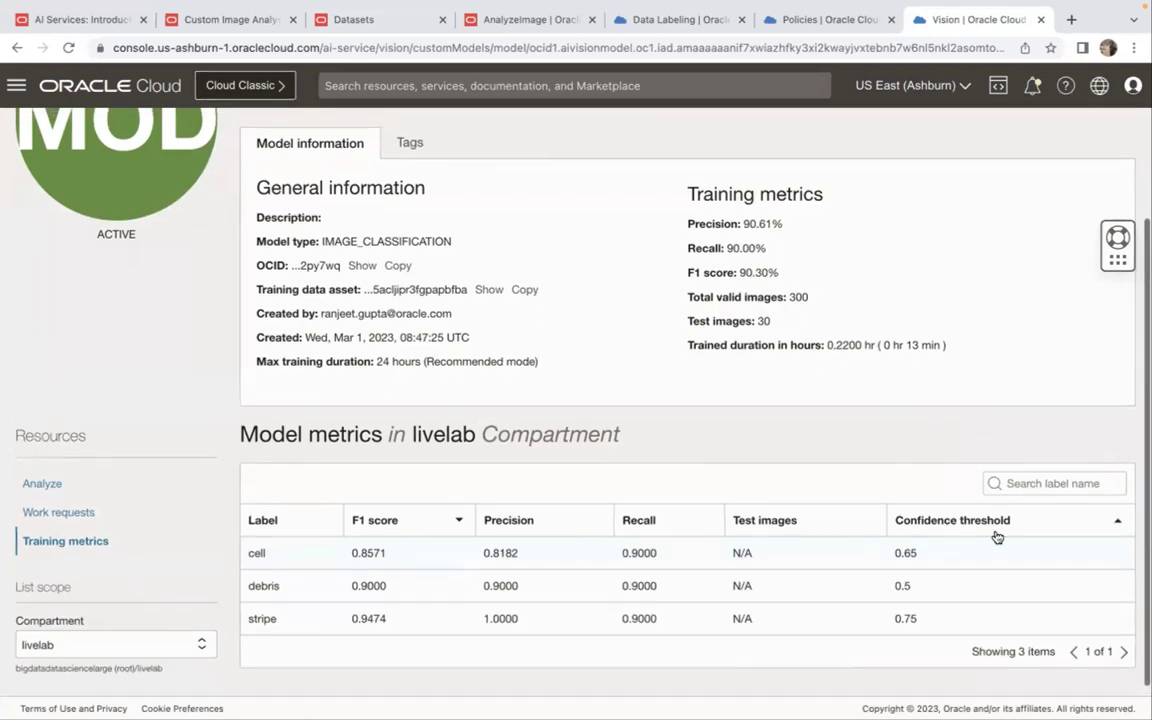
Return to the model's Analyze section and look over its options for testing a local image file
left_click(42, 484)
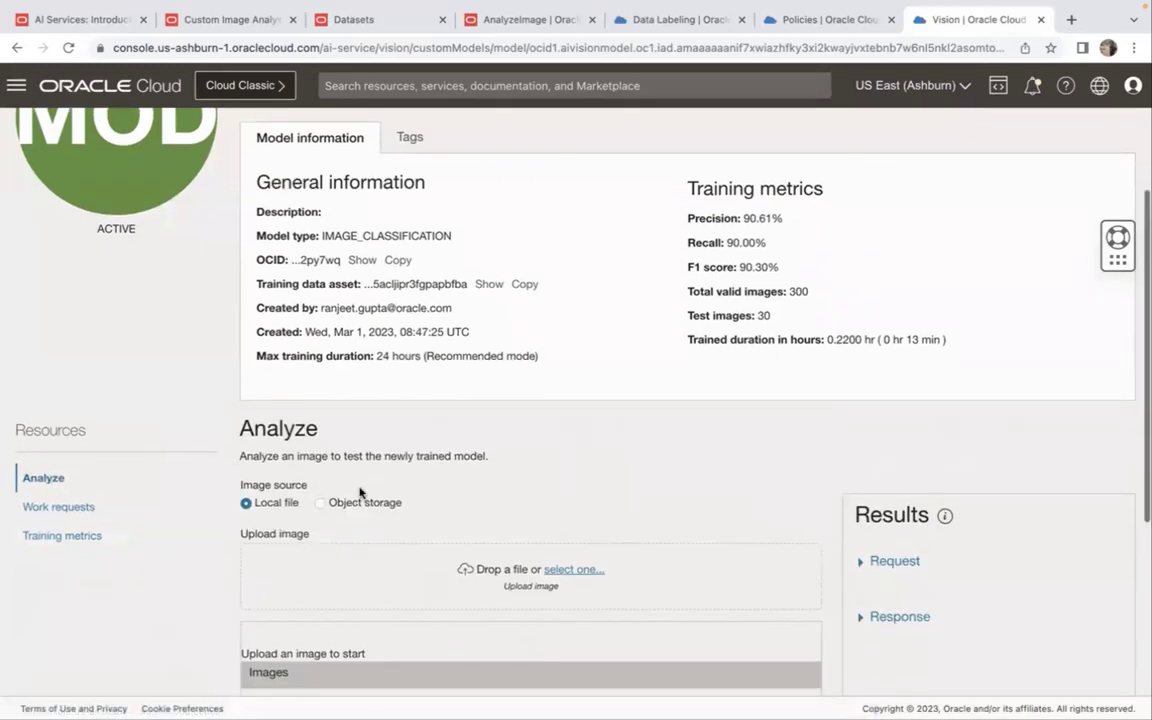
scroll(360, 490, "down", 1)
scroll(360, 490, "up", 1)
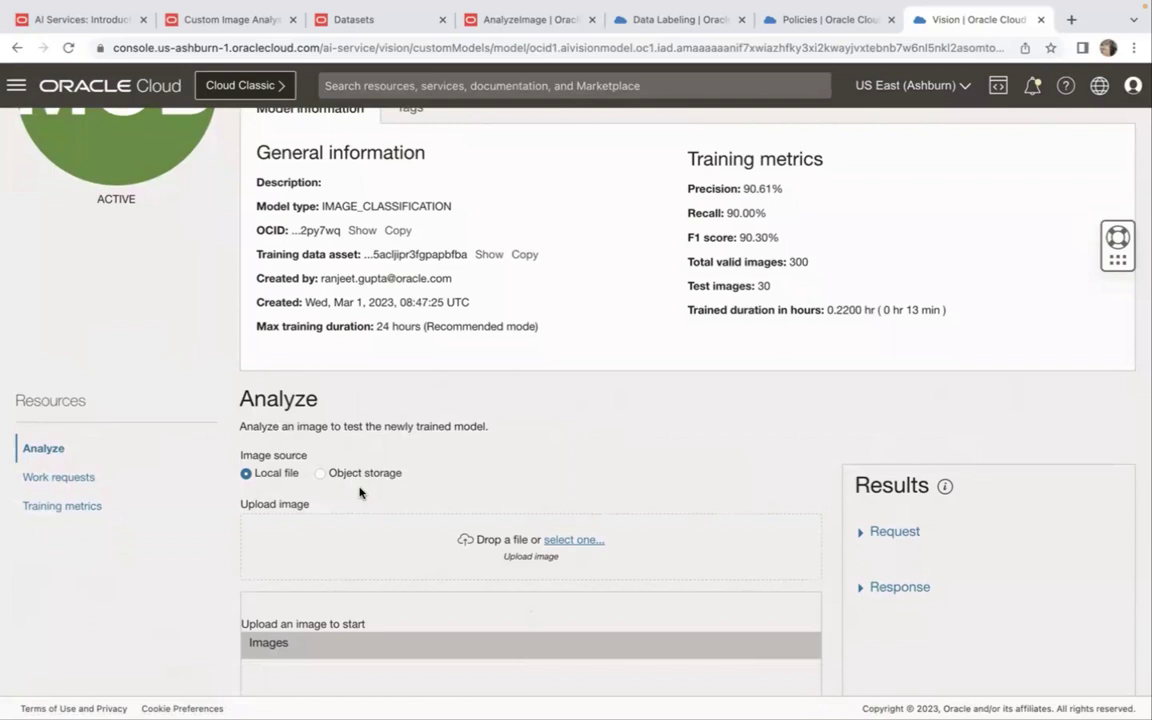
scroll(360, 490, "up", 2)
scroll(360, 490, "down", 4)
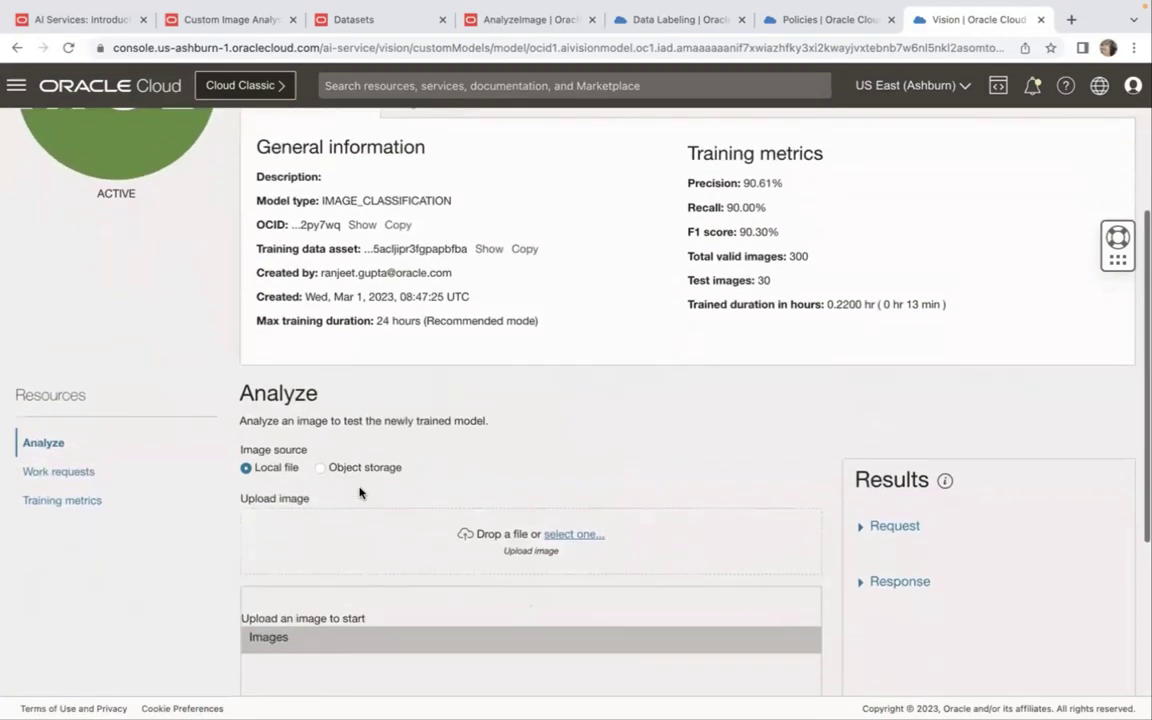
scroll(360, 490, "up", 2)
scroll(360, 490, "up", 2)
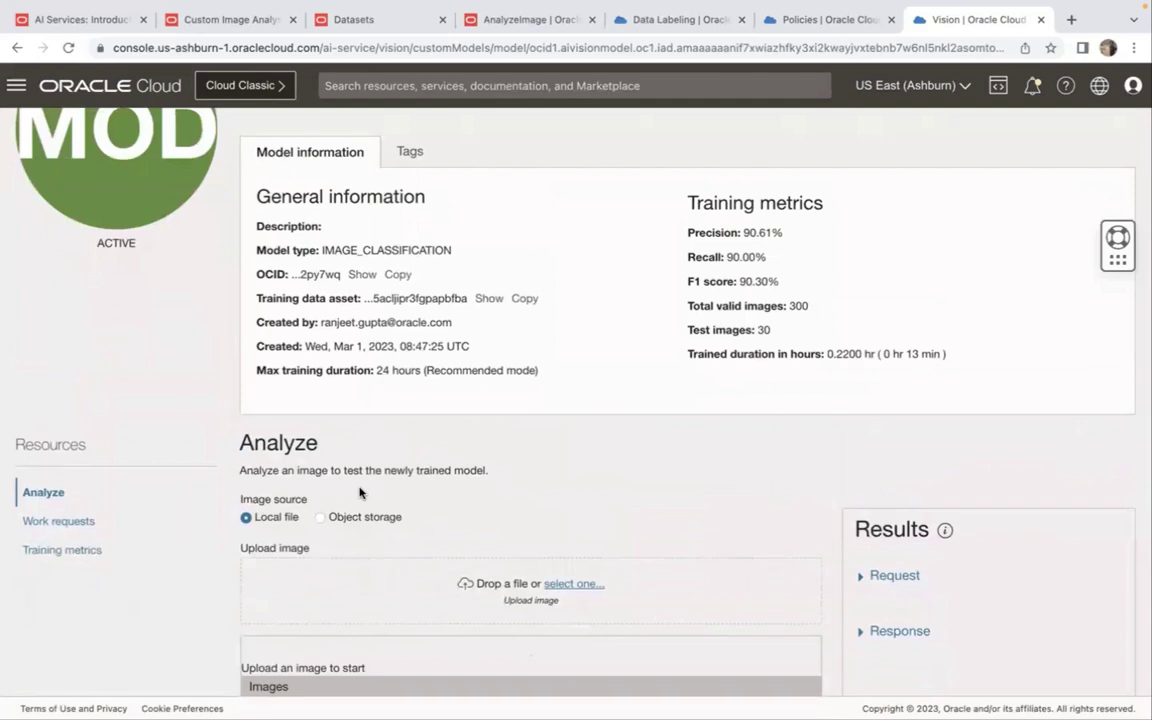
scroll(360, 492, "down", 2)
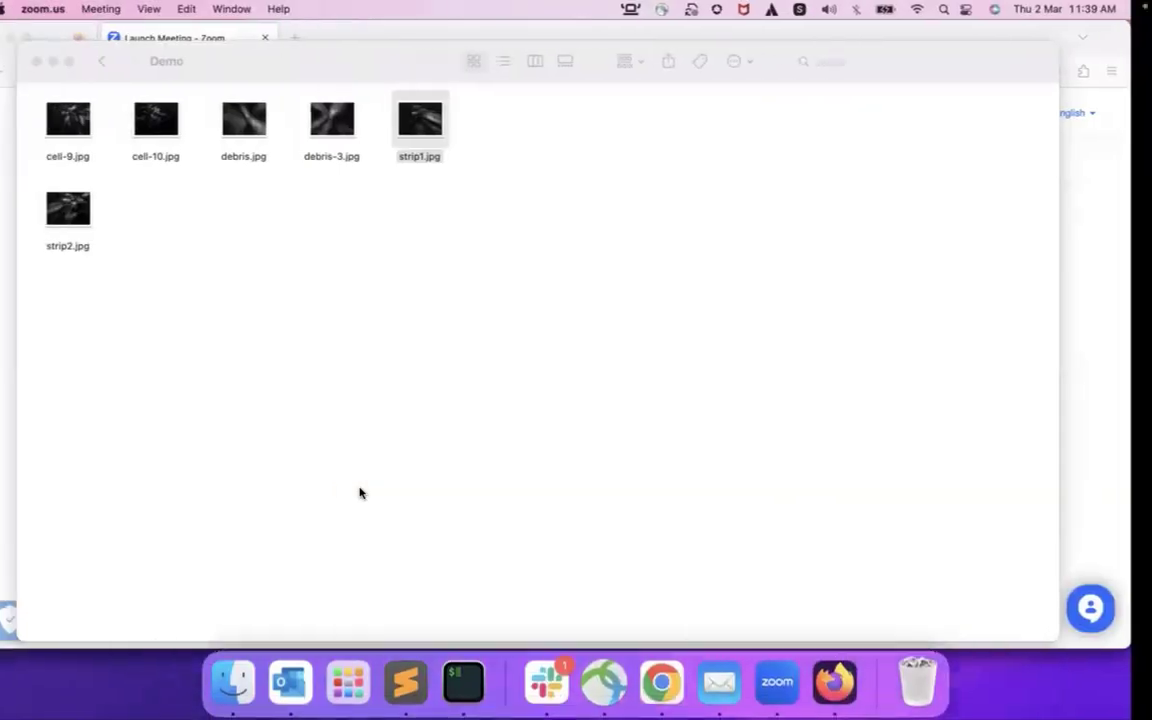
Switch to Finder, upload cell-9.jpg from the Demo folder to the model's Analyze area, and check the label confidences
left_click(131, 476)
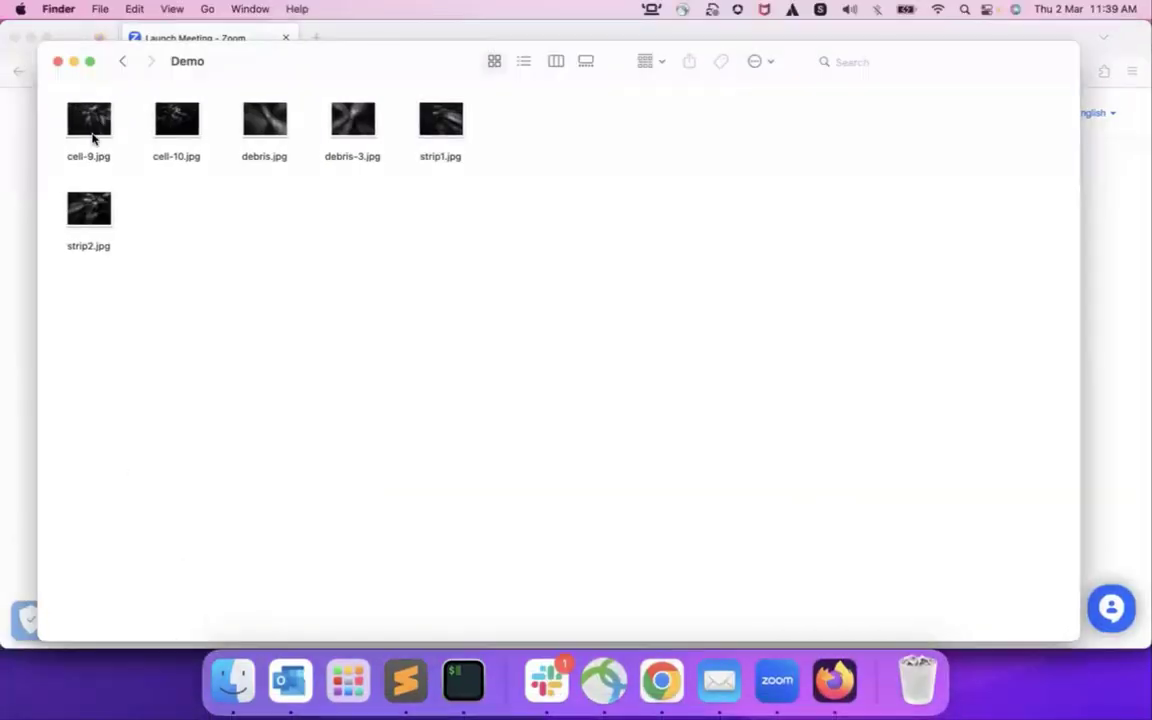
left_click_drag(80, 112, 414, 548)
key("super+Tab")
key("super+Tab")
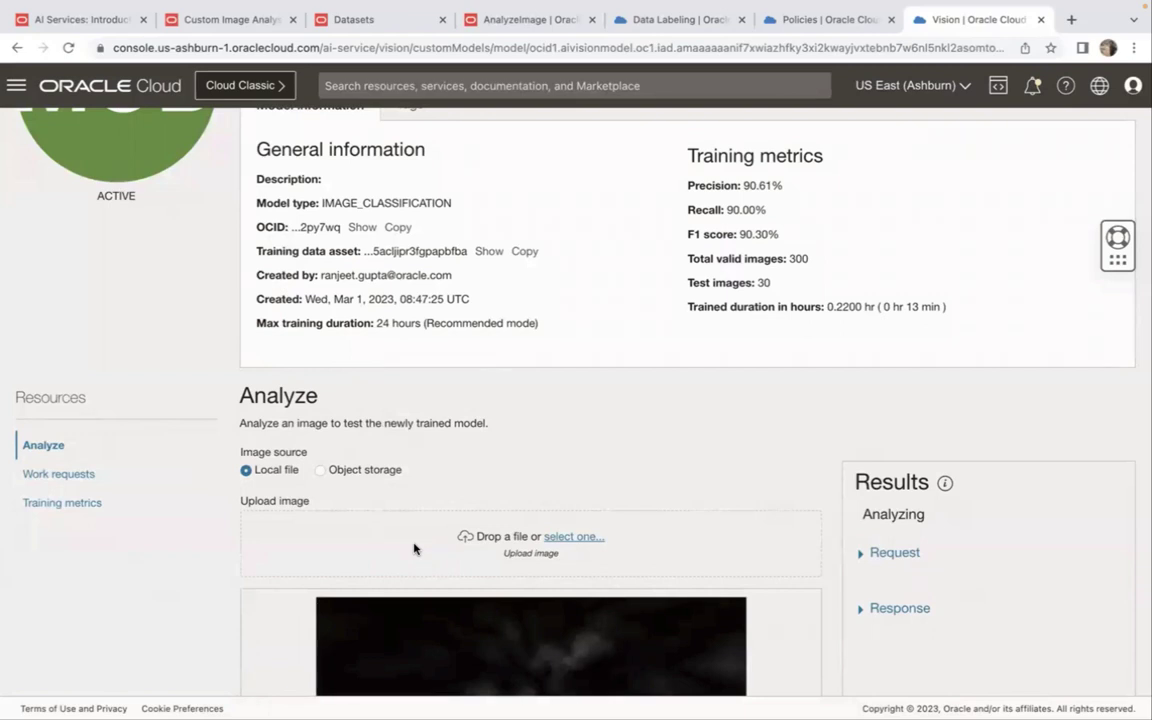
scroll(414, 548, "down", 2)
scroll(415, 548, "down", 1)
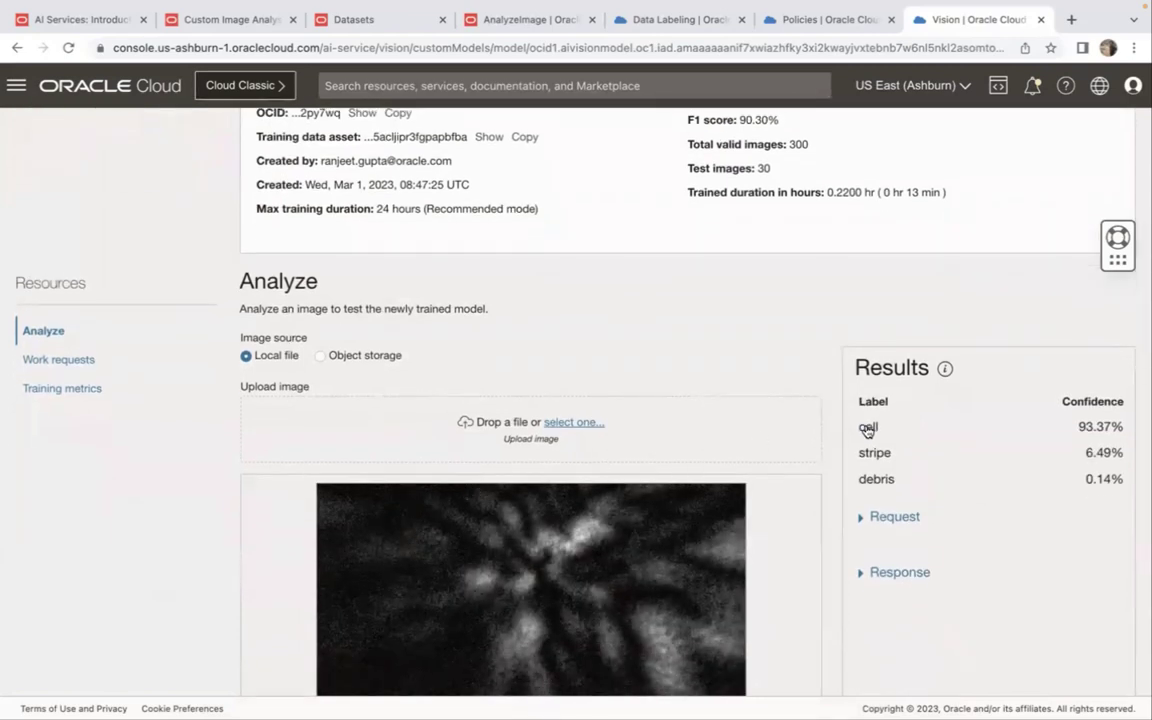
scroll(902, 424, "down", 1)
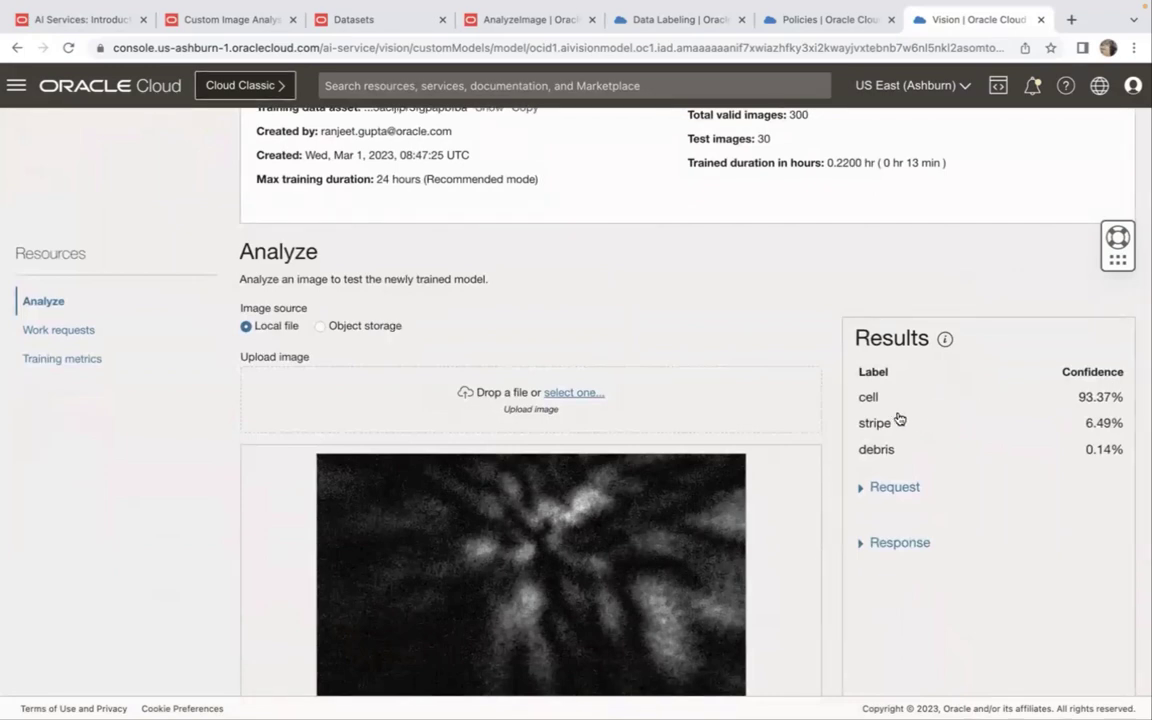
scroll(890, 416, "down", 1)
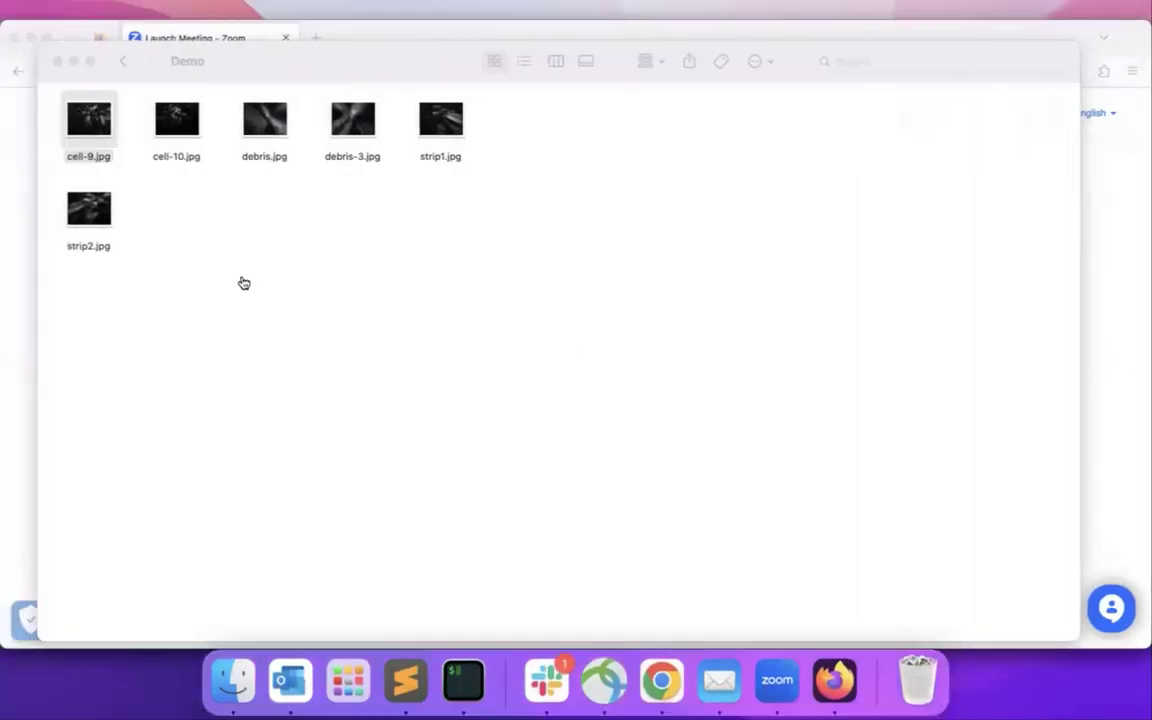
Upload debris.jpg from the Demo folder for analysis by the model and view its classification results
left_click(147, 262)
left_click_drag(264, 122, 438, 373)
key("super+Tab")
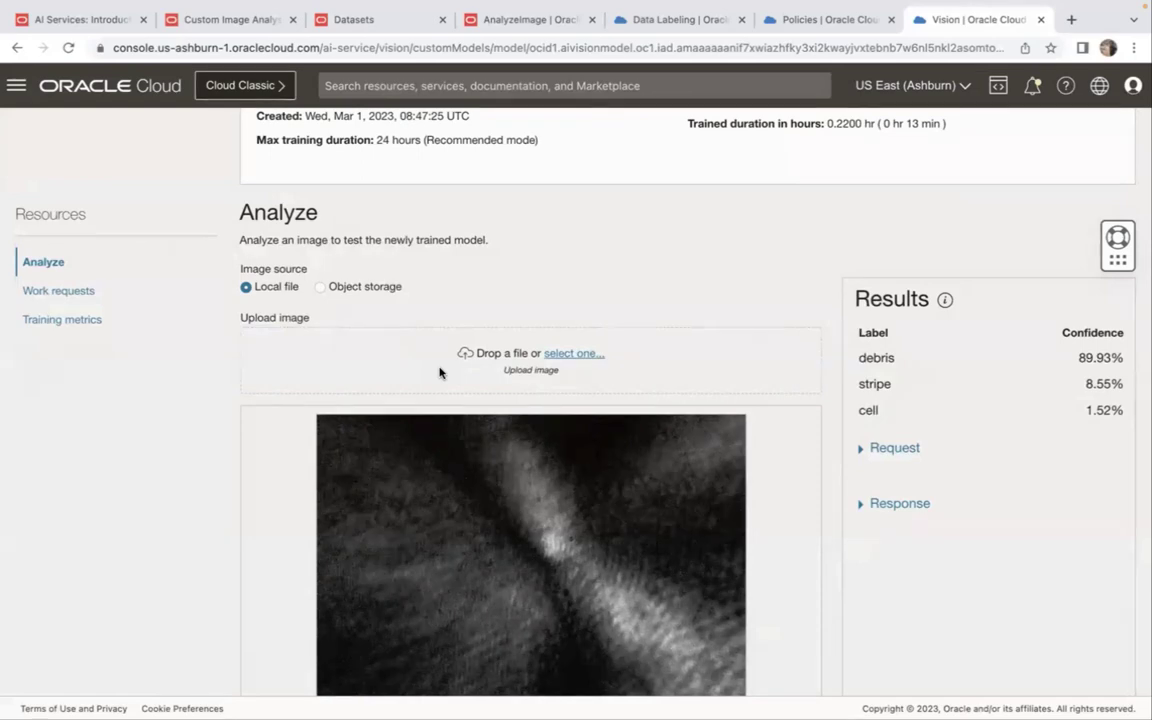
scroll(421, 399, "down", 2)
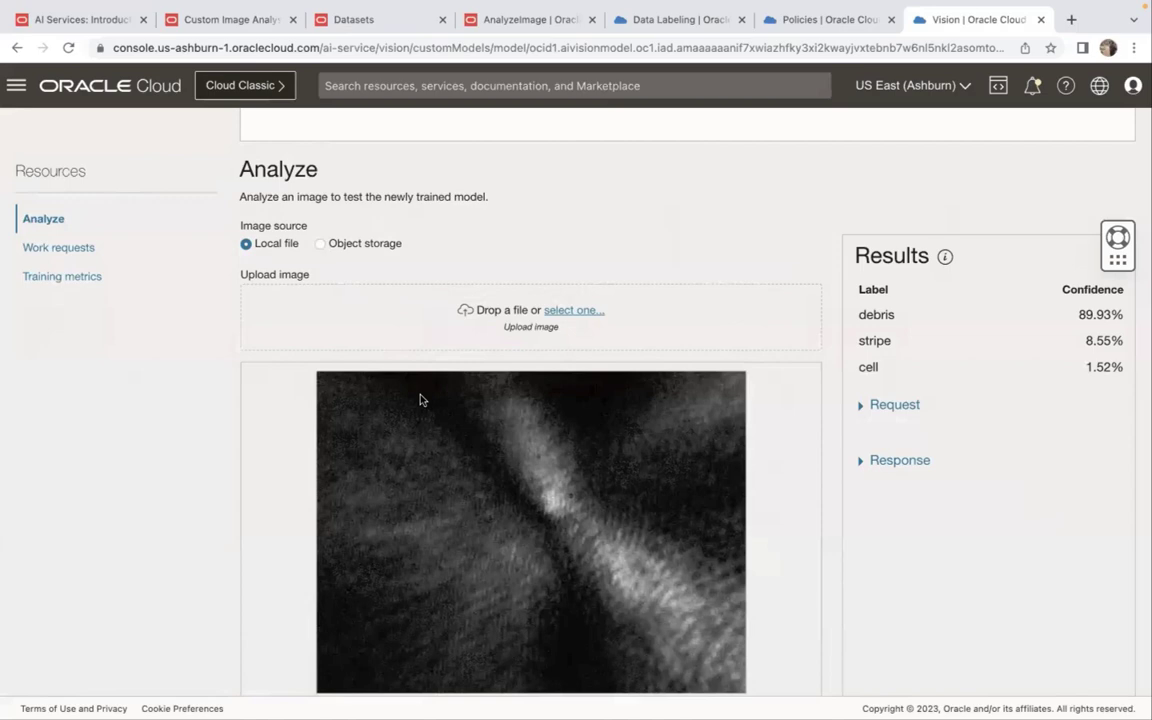
Expand the JSON response for debris.jpg and examine its label names, confidence values and ontology classes
left_click(864, 460)
scroll(847, 480, "down", 4)
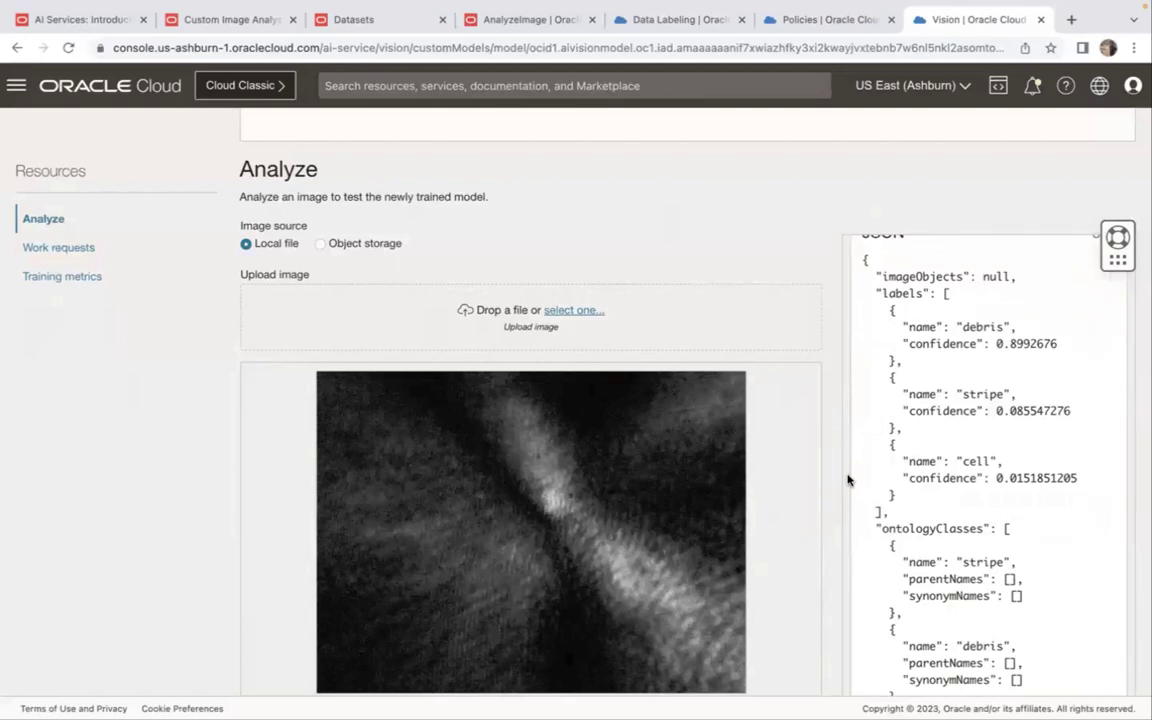
double_click(921, 328)
left_click(933, 346)
scroll(933, 400, "down", 2)
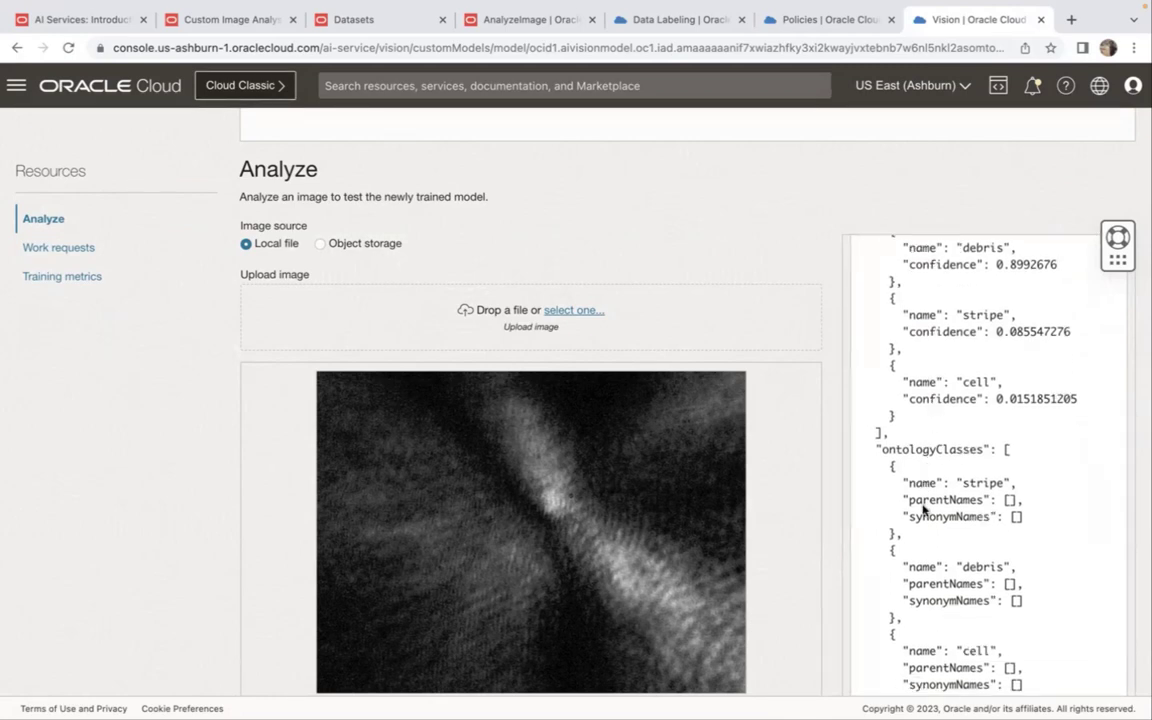
scroll(921, 505, "down", 2)
scroll(922, 508, "down", 2)
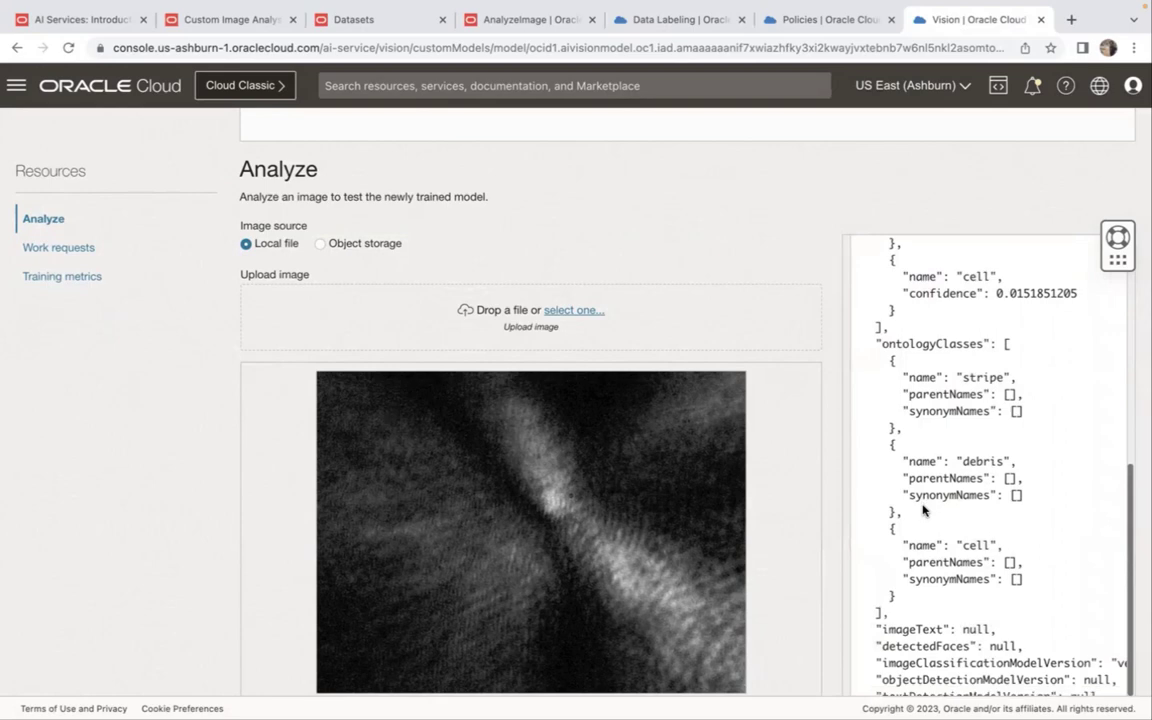
scroll(922, 510, "up", 3)
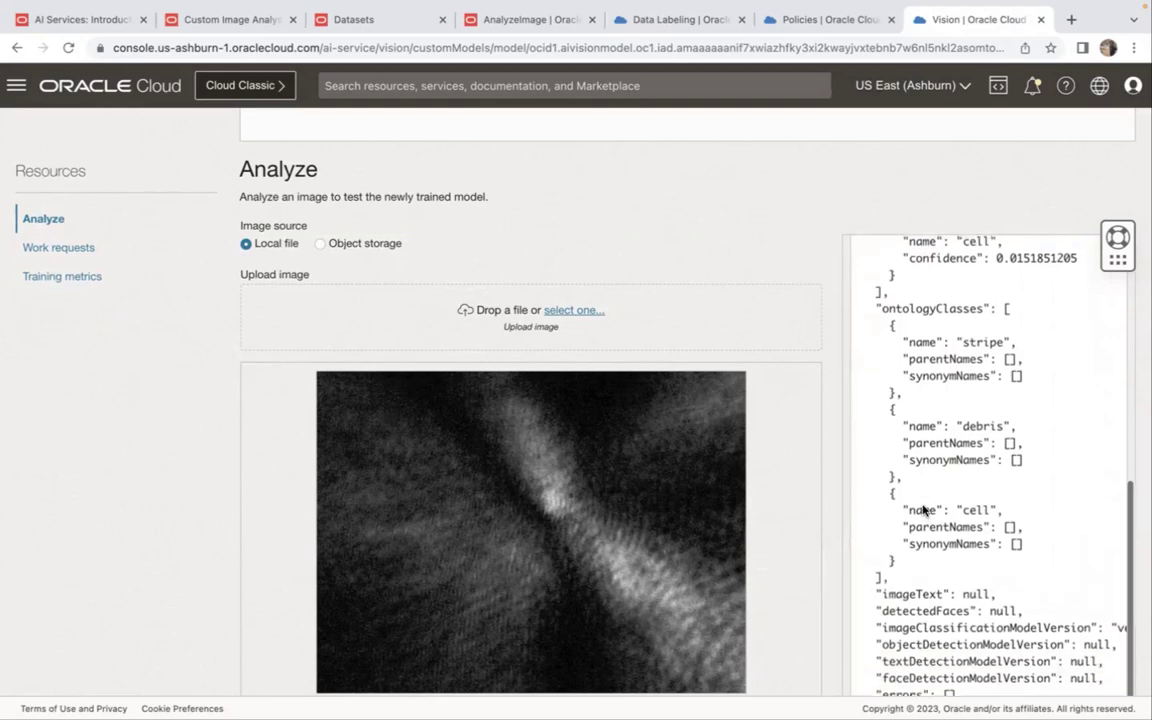
scroll(922, 510, "up", 1)
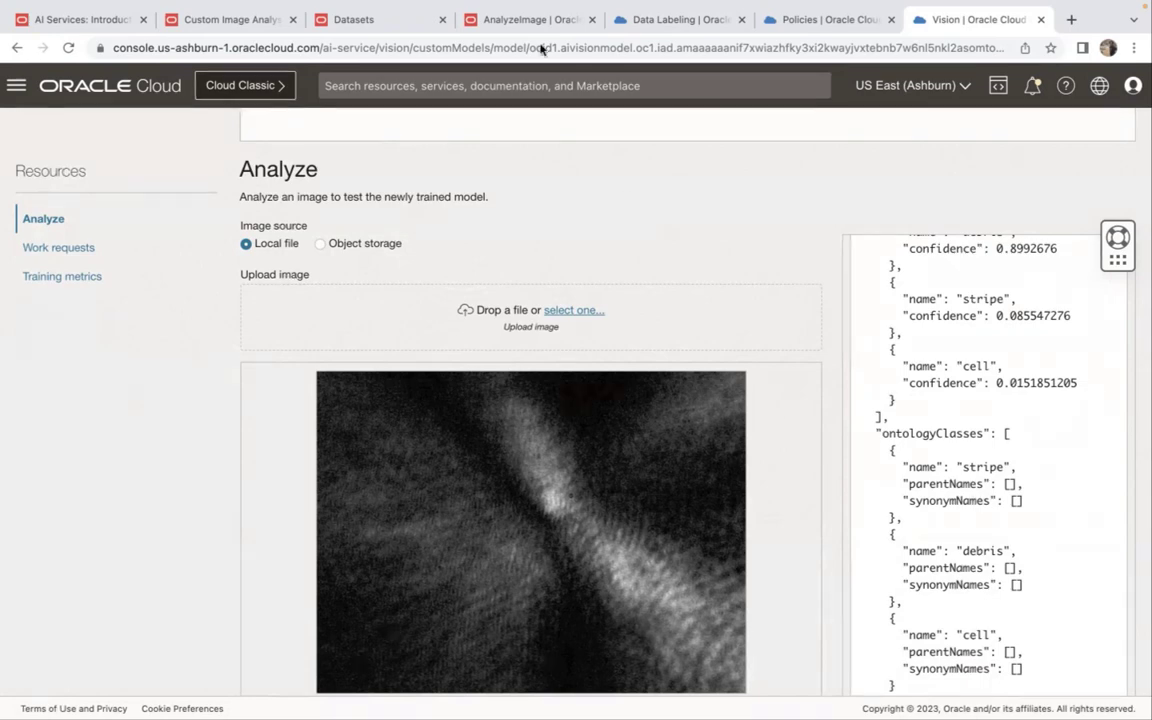
Check the model_id parameter in the AnalyzeImage API code sample, and return to the model's Analyze page in OCI Vision
left_click(485, 20)
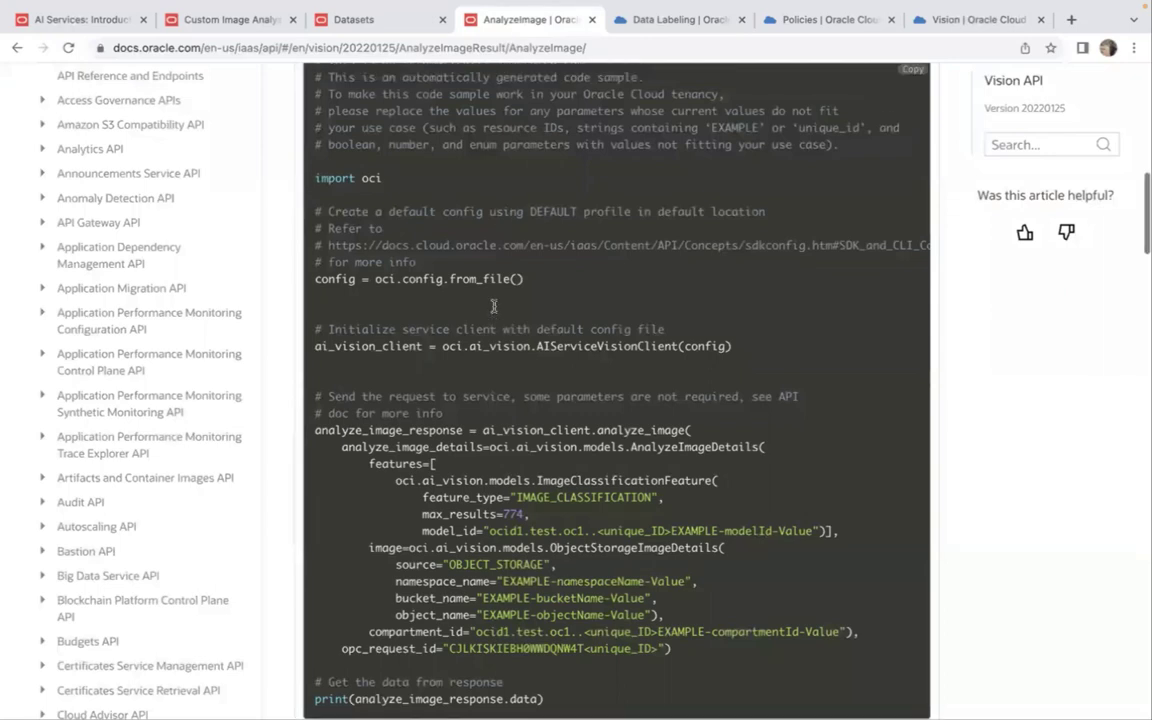
scroll(493, 307, "down", 1)
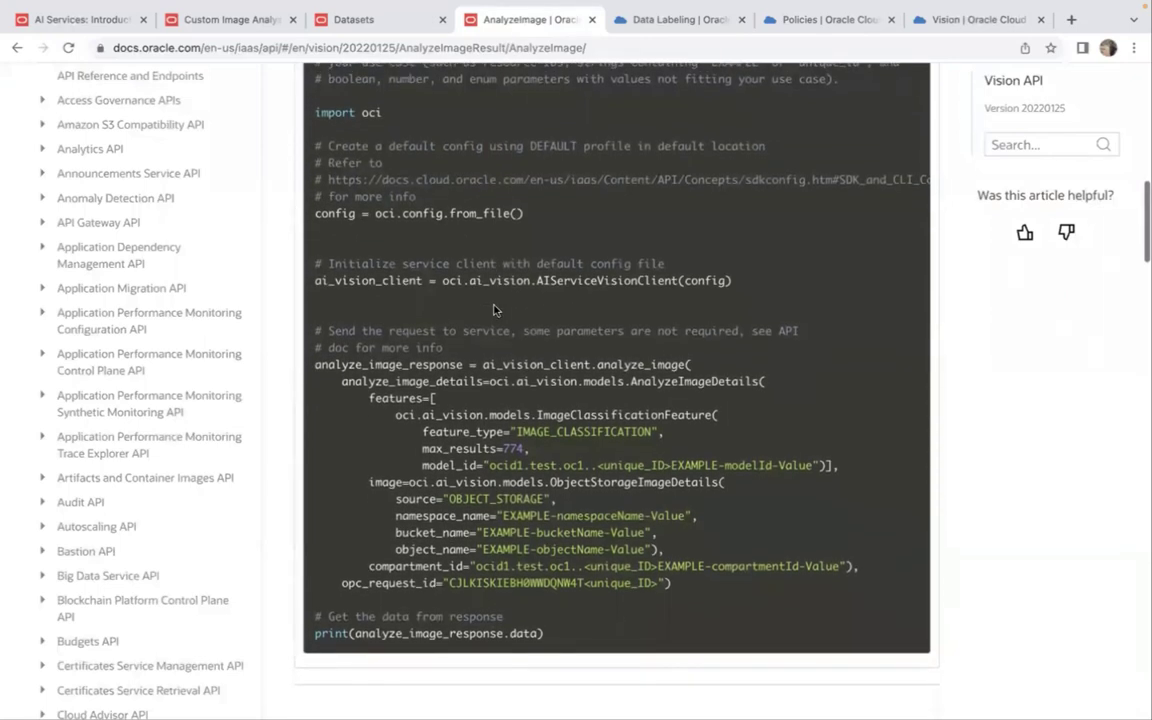
double_click(453, 464)
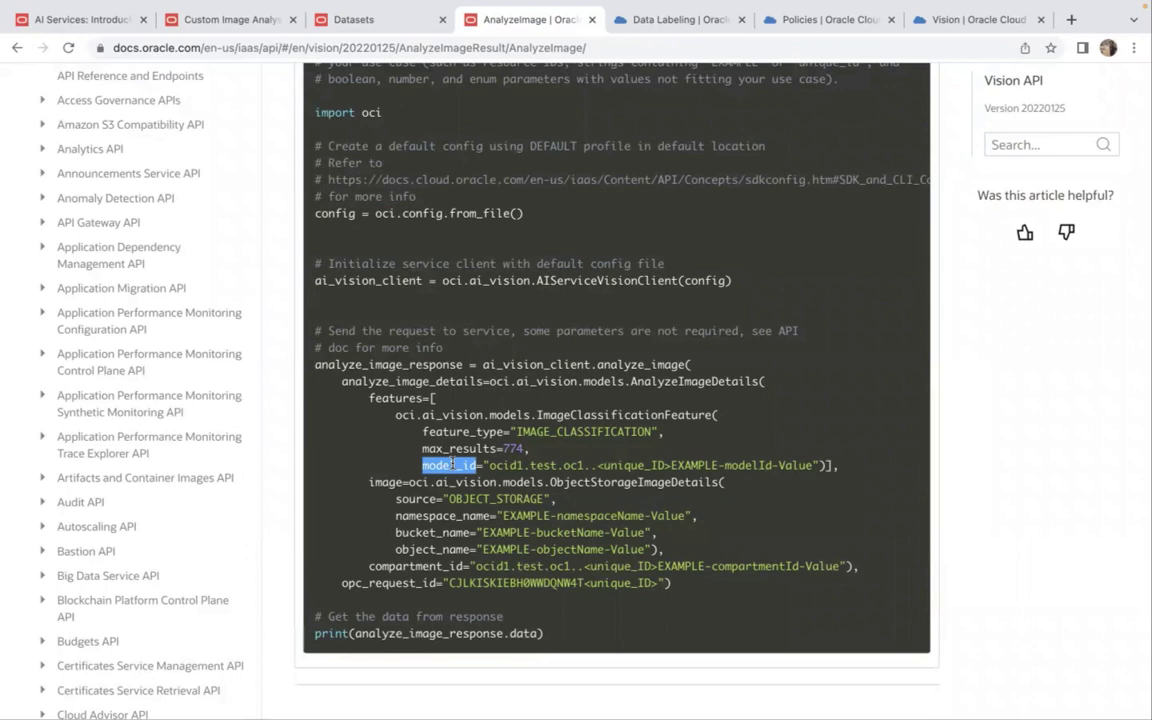
left_click(946, 28)
scroll(591, 300, "down", 1)
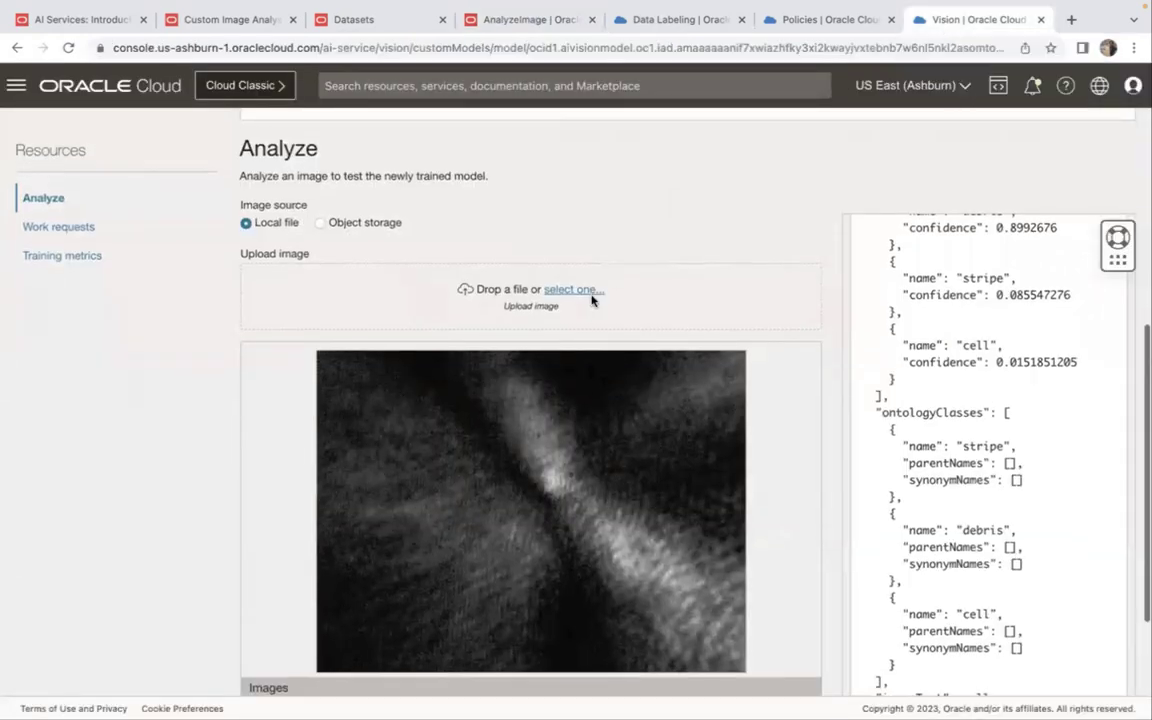
scroll(591, 300, "down", 1)
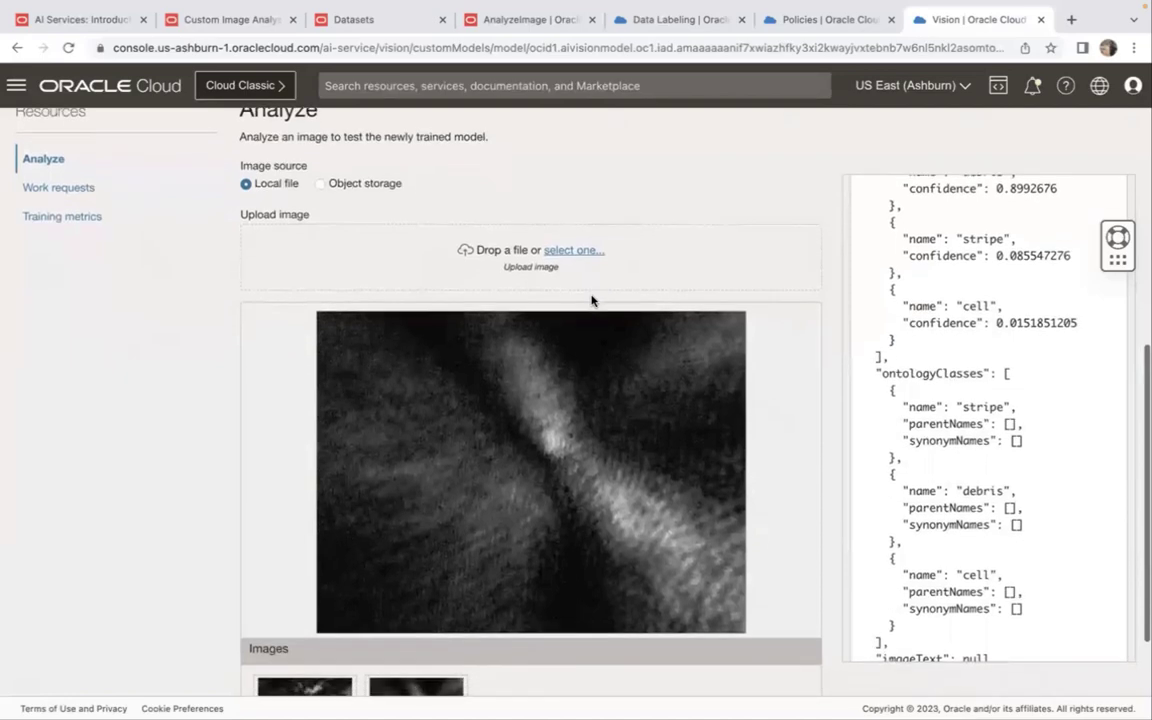
Switch to the LiveLabs workshop and review the Task 2 model creation details and the Task 3 training and submission instructions
scroll(591, 300, "up", 1)
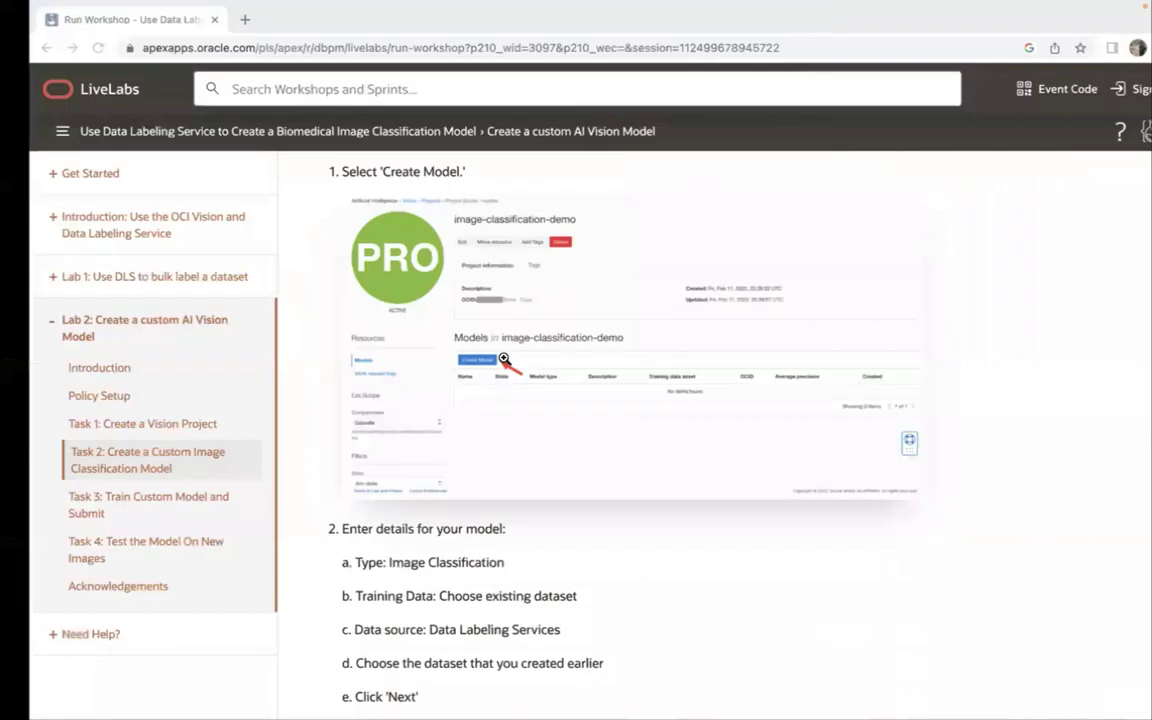
scroll(471, 450, "down", 2)
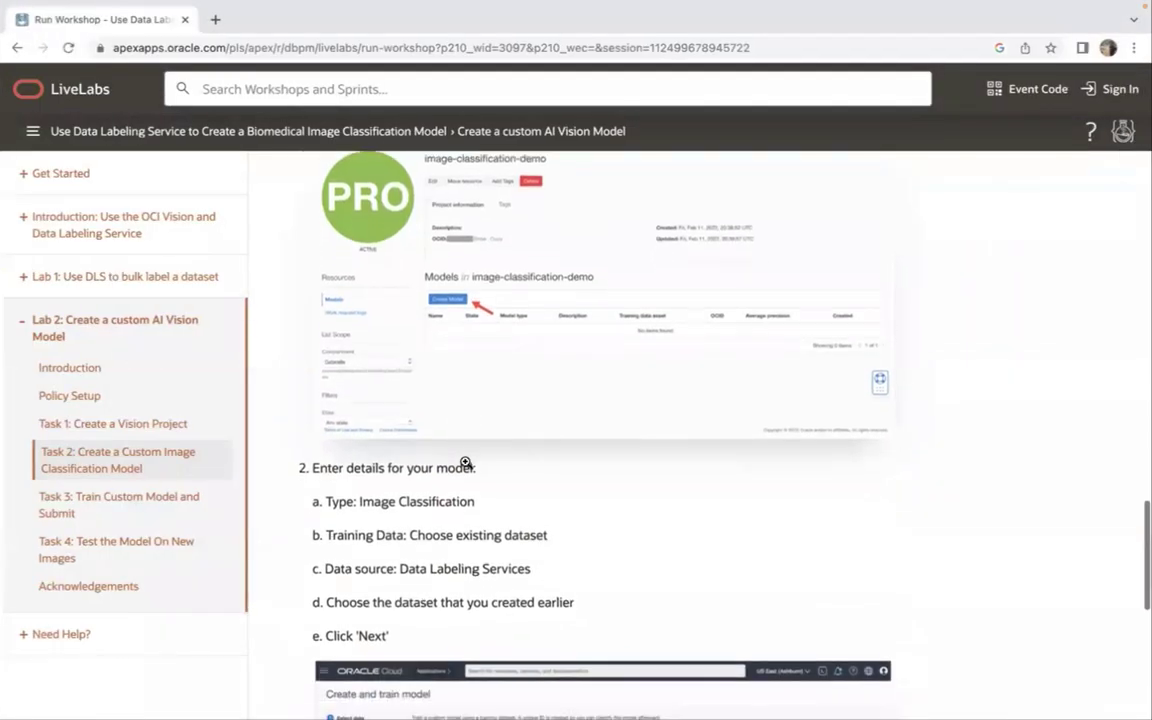
scroll(466, 460, "down", 2)
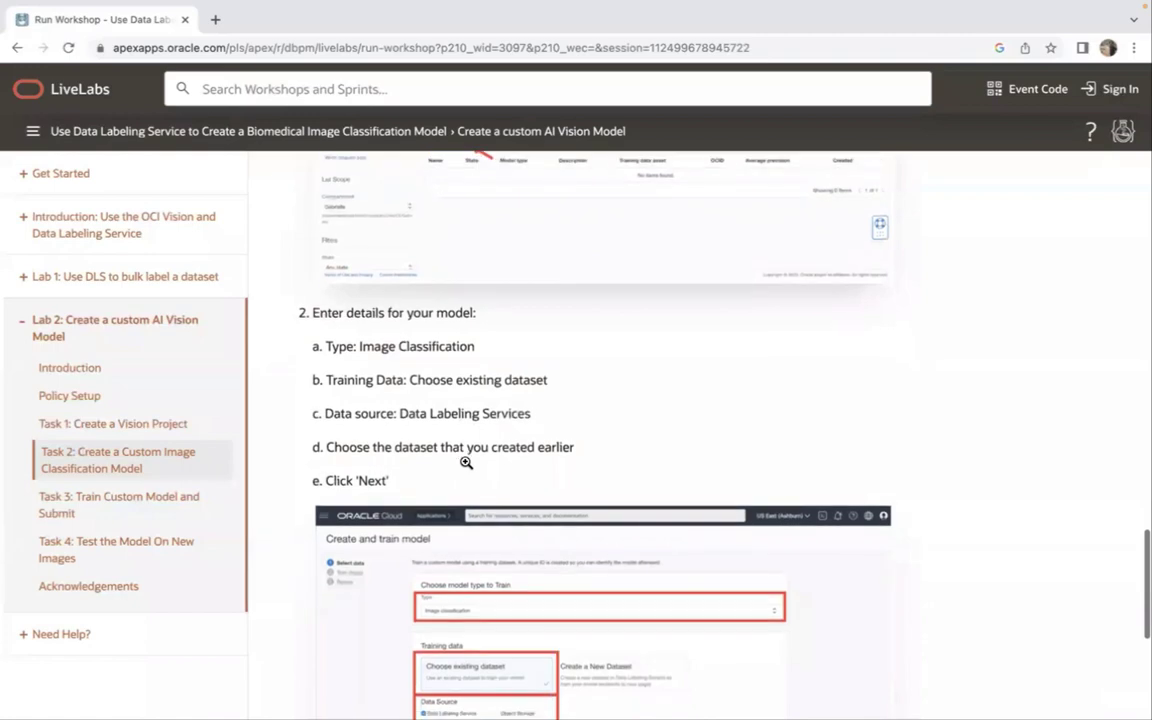
scroll(466, 462, "down", 1)
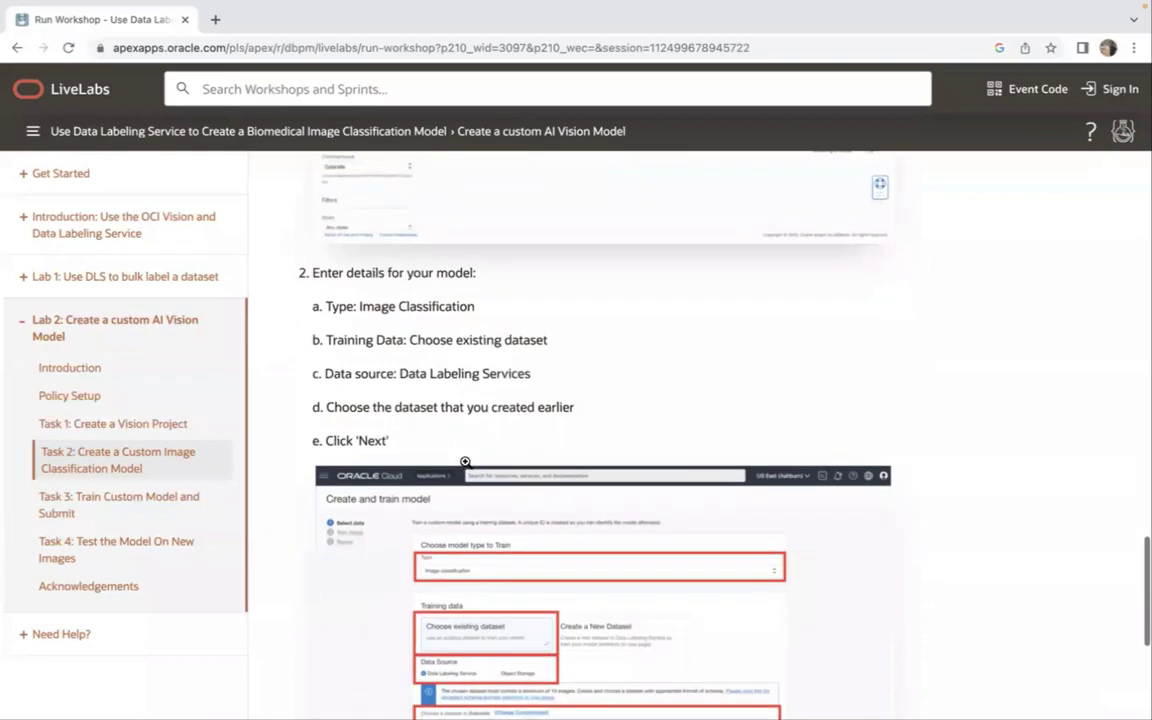
left_click(152, 500)
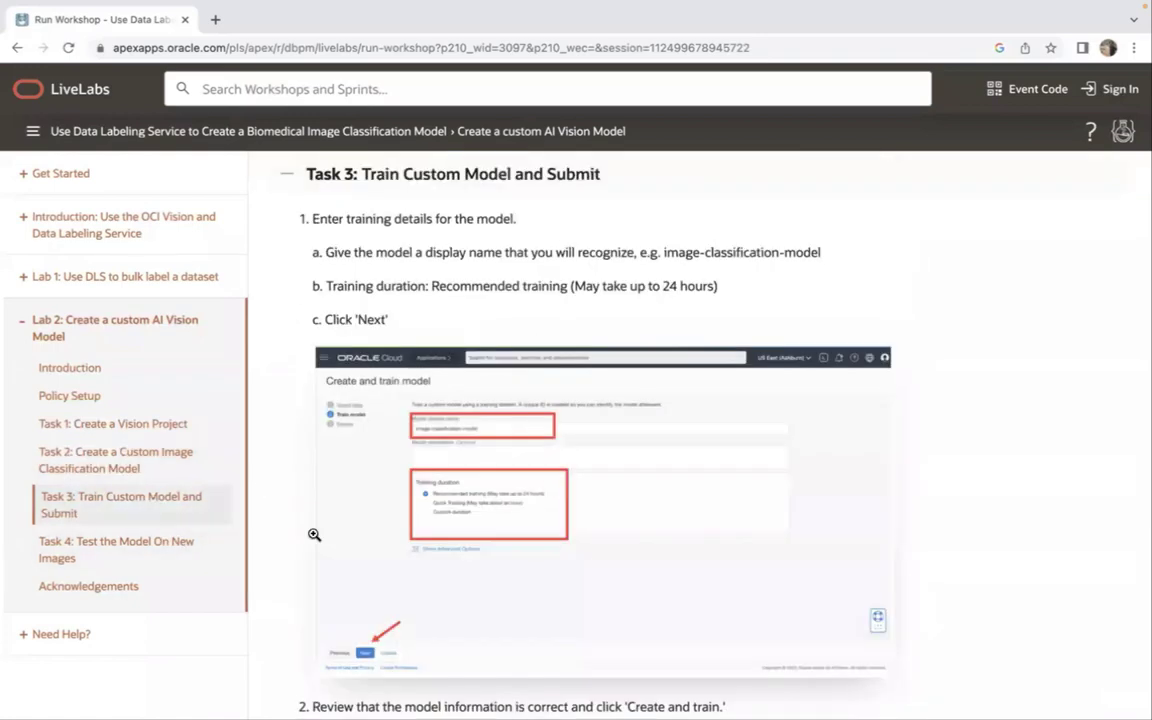
scroll(314, 535, "down", 2)
scroll(314, 535, "down", 4)
Review the Task 4 instructions for testing the model on new images in the LiveLabs workshop
left_click(184, 540)
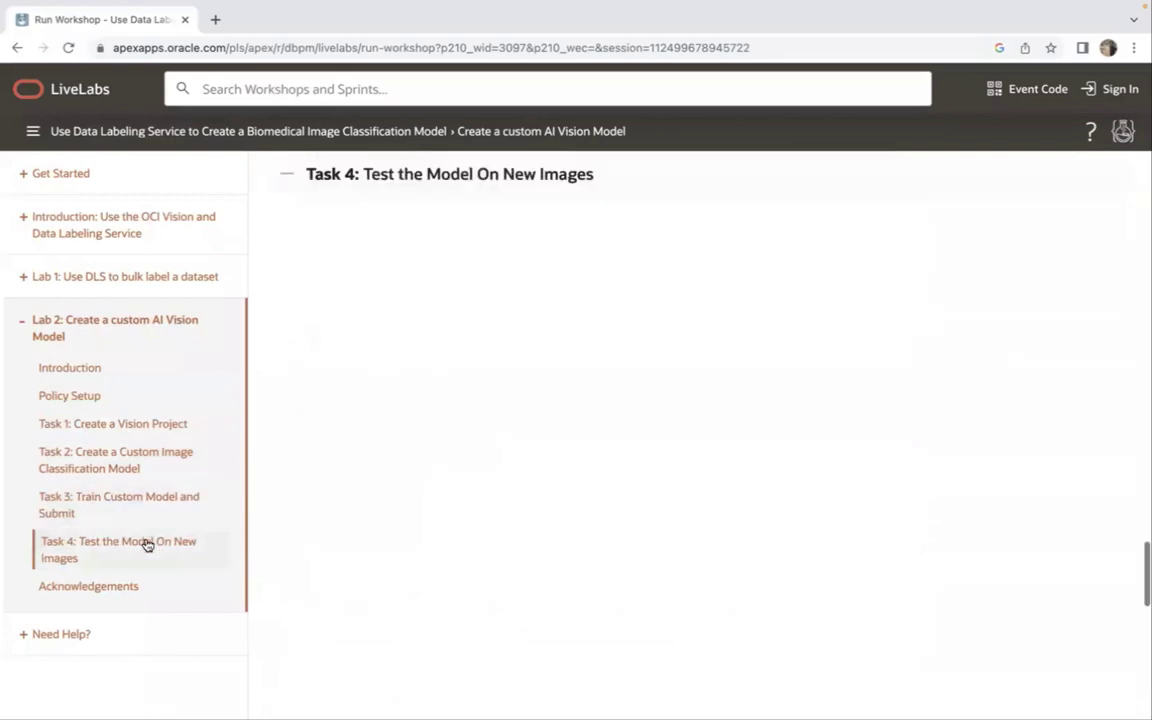
scroll(336, 536, "down", 5)
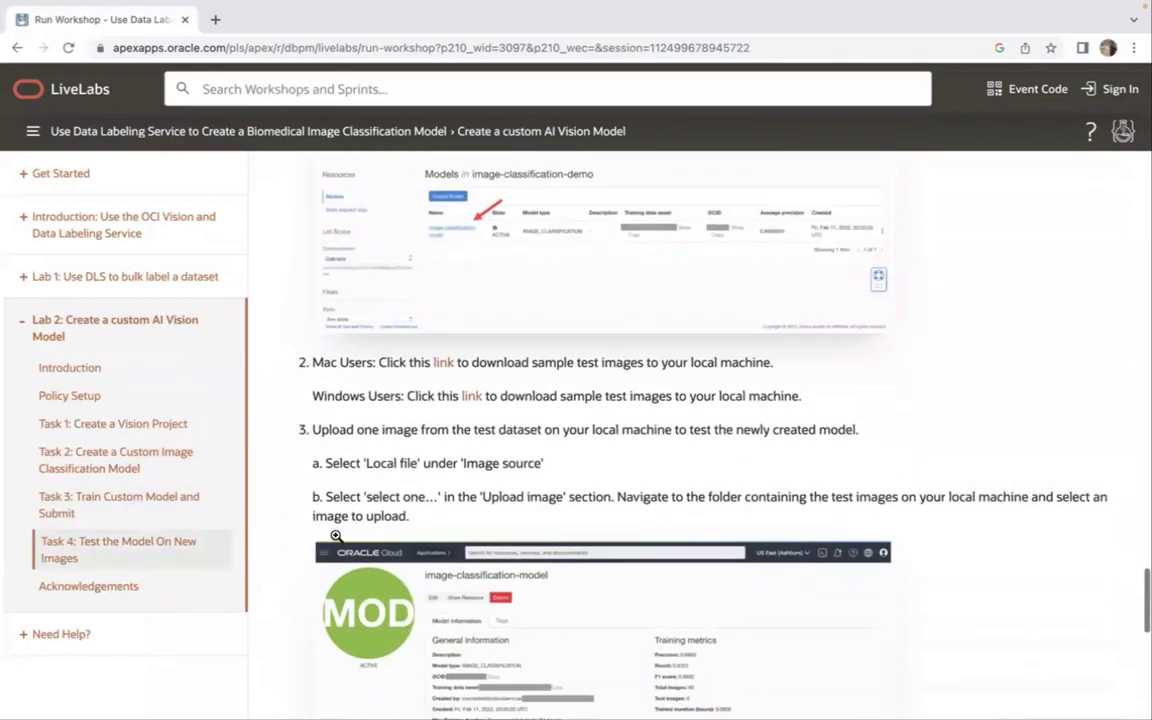
scroll(336, 536, "down", 15)
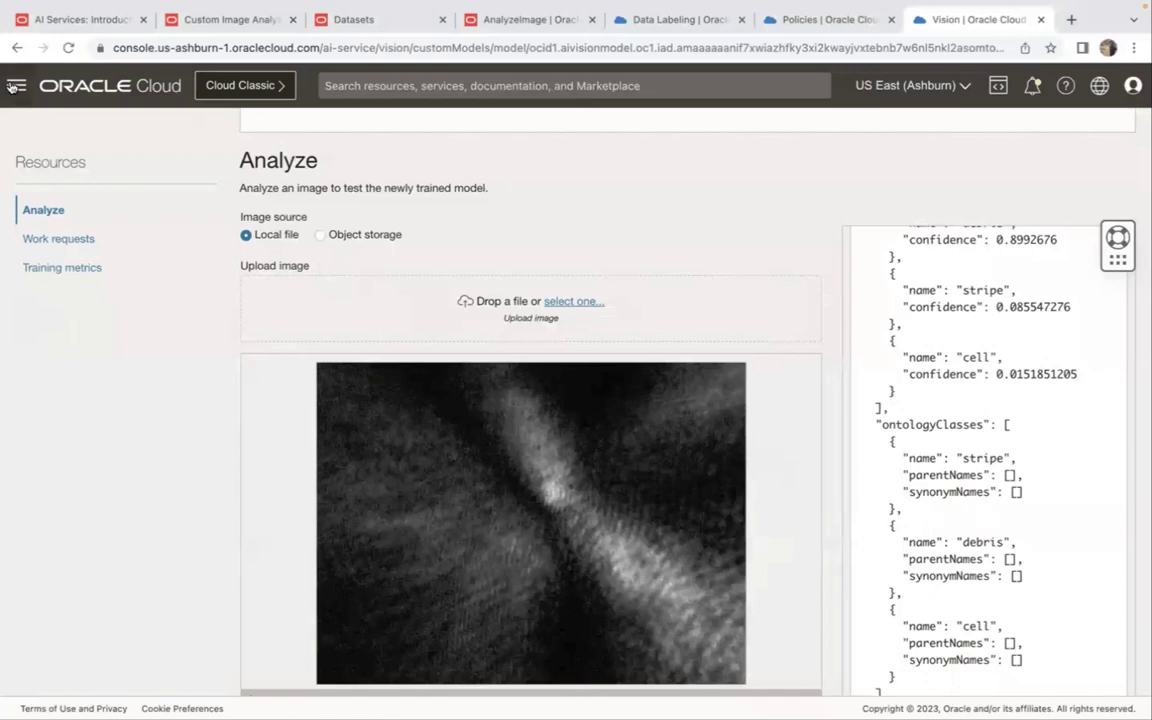
Return to the Oracle Cloud console and open the Data Science service from the Analytics & AI services
left_click(16, 86)
left_click(70, 346)
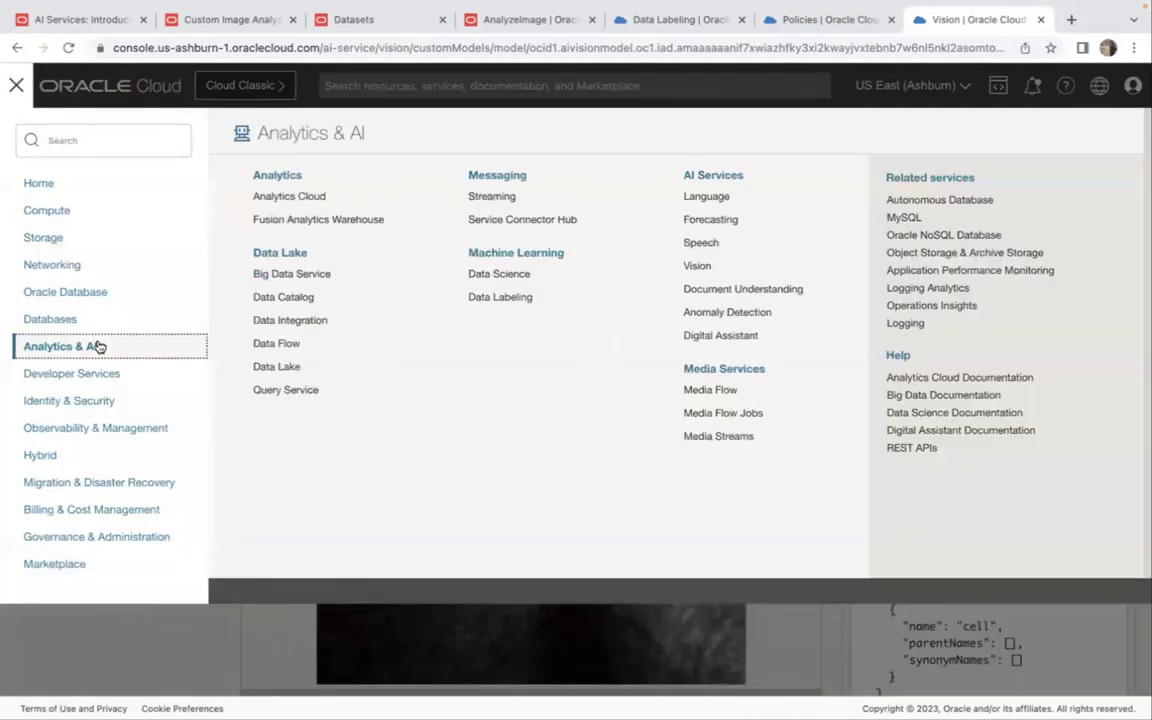
left_click(508, 274)
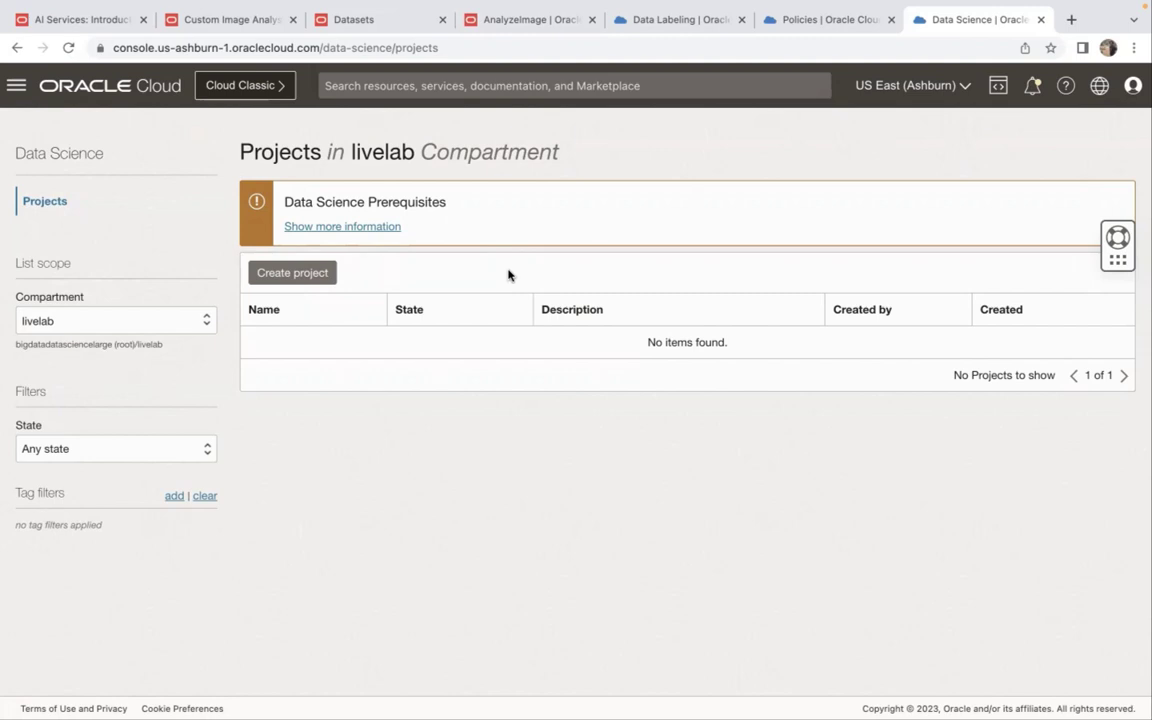
Open the Vision service from the Analytics & AI services and show its custom model projects
left_click(16, 87)
left_click(72, 347)
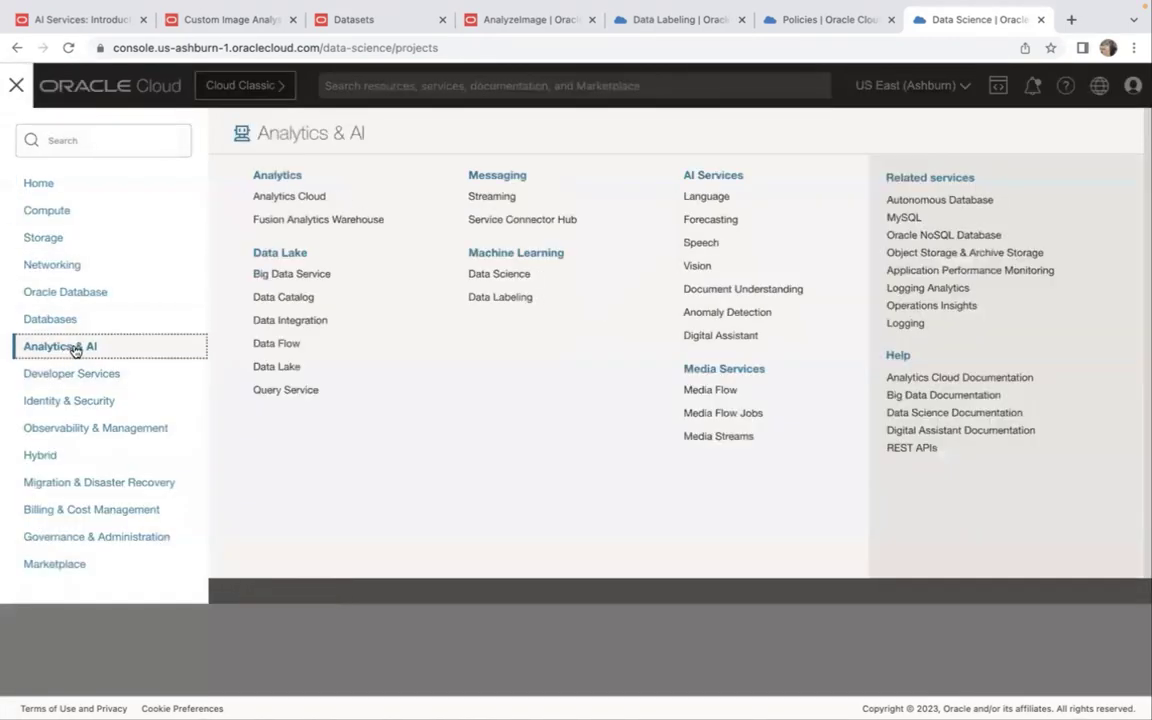
left_click(699, 266)
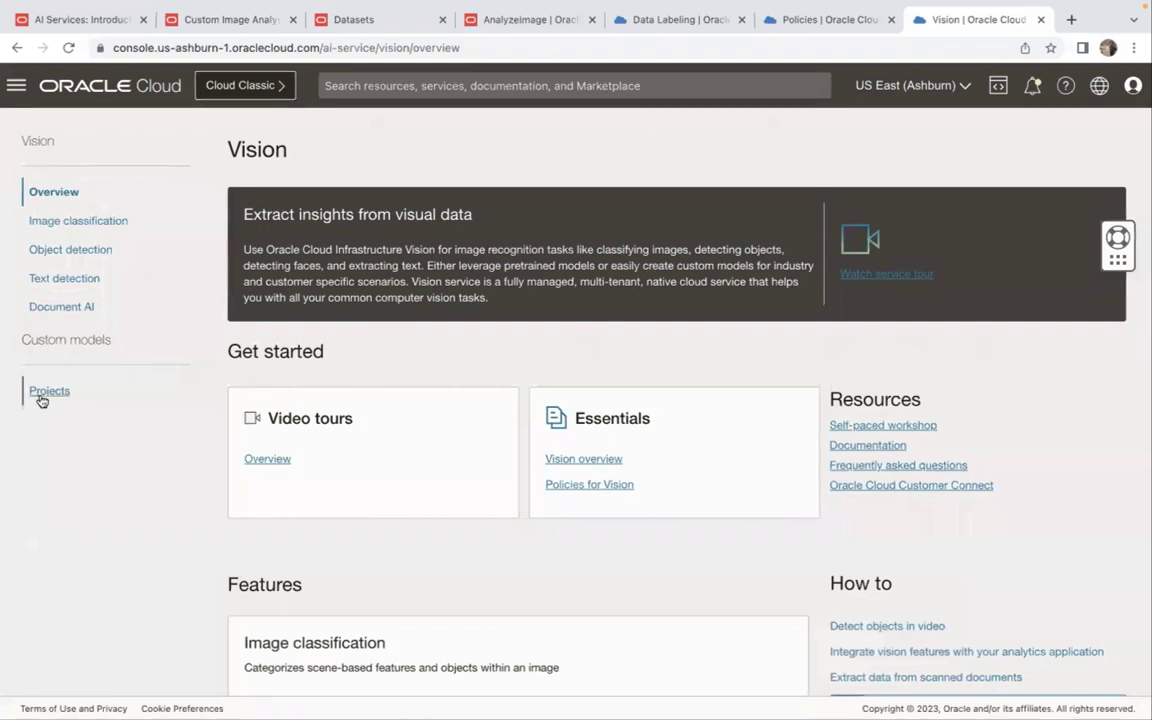
left_click(40, 391)
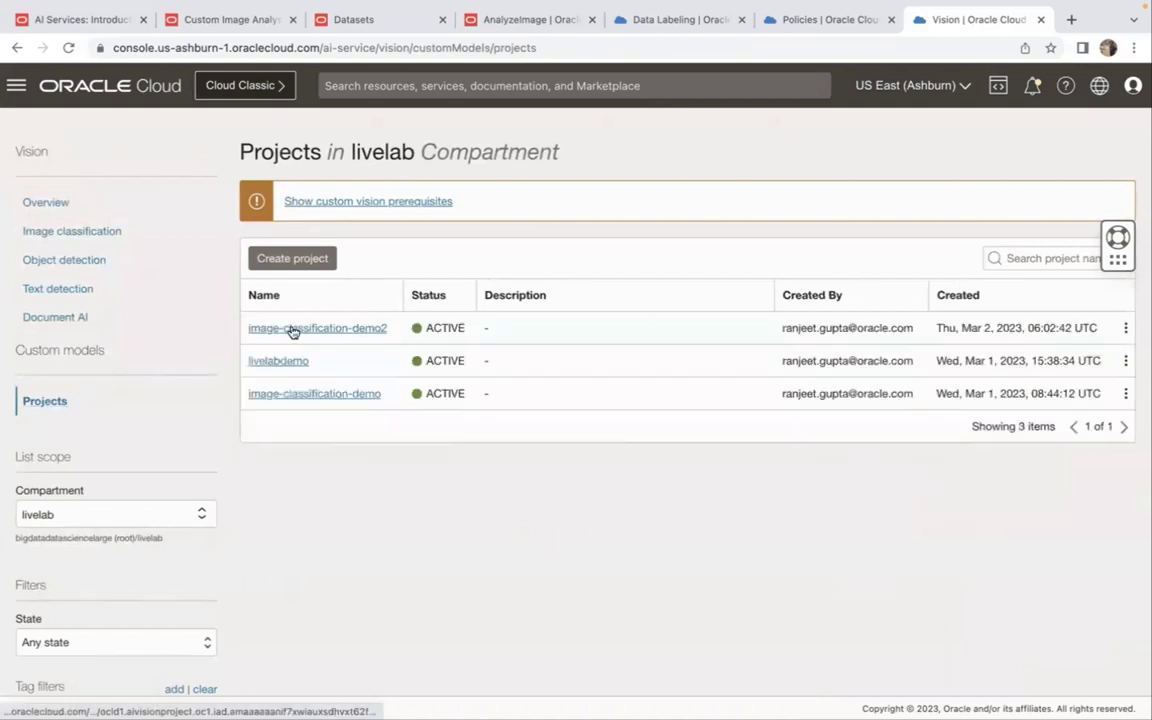
Check the model state in the image-classification-demo2 project, and open the image-classification-demo project from the project list
left_click(291, 329)
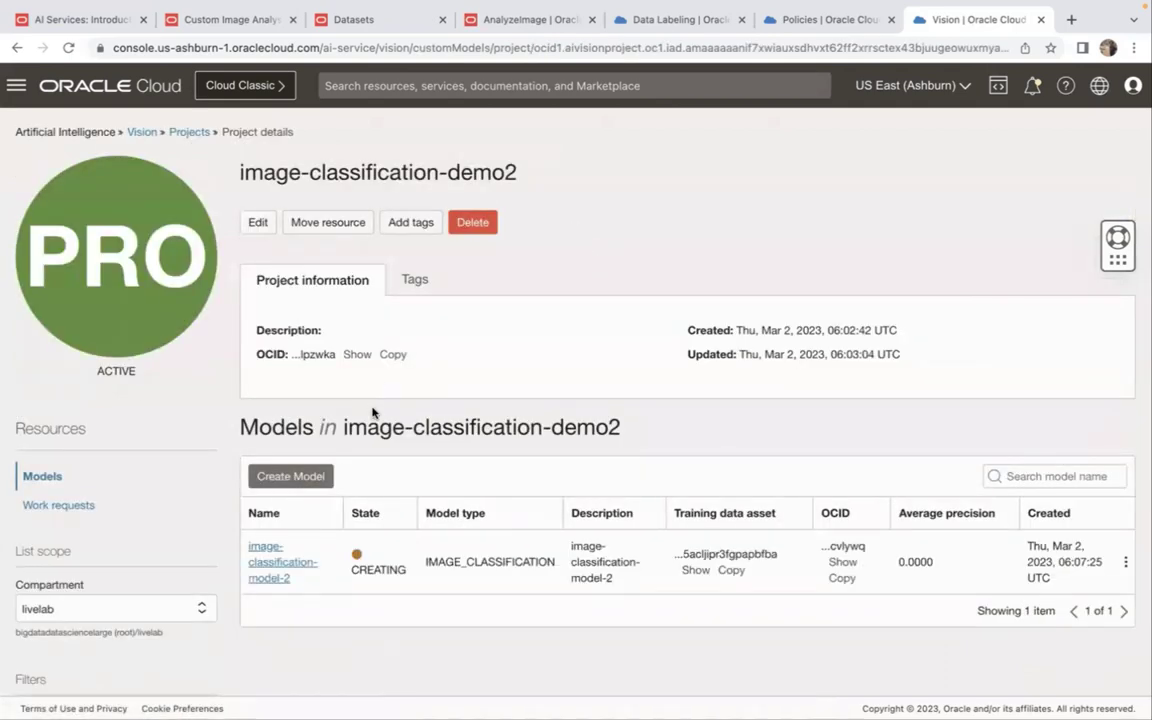
left_click(190, 134)
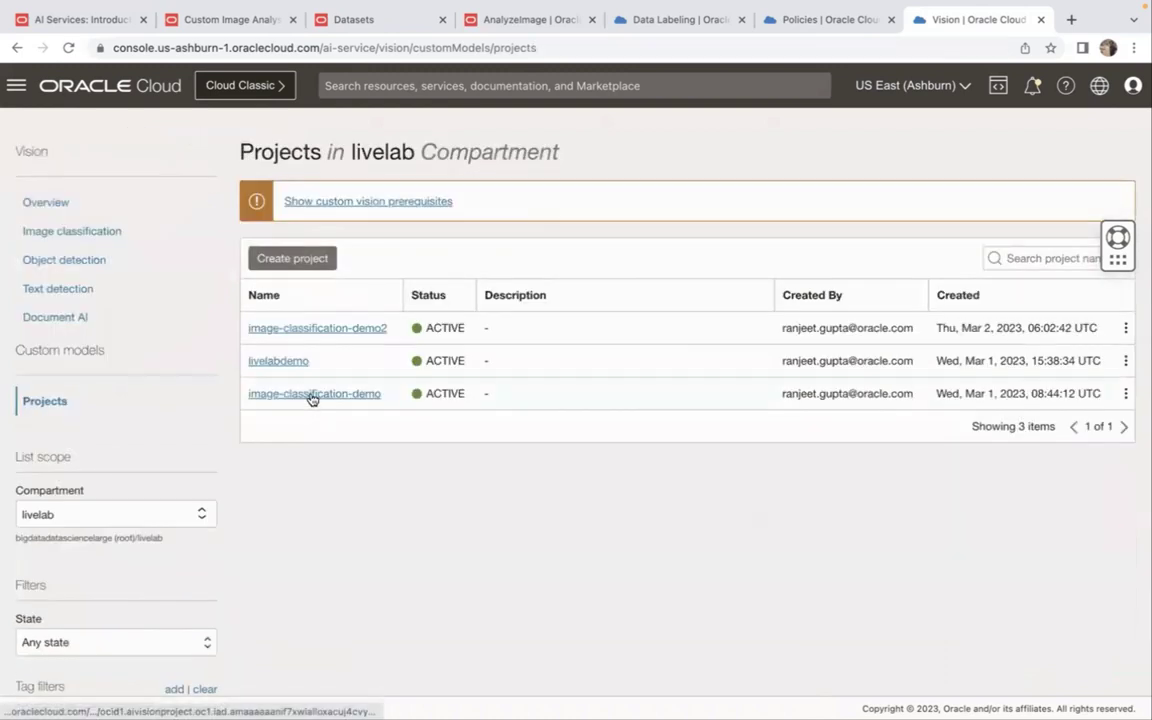
left_click(312, 396)
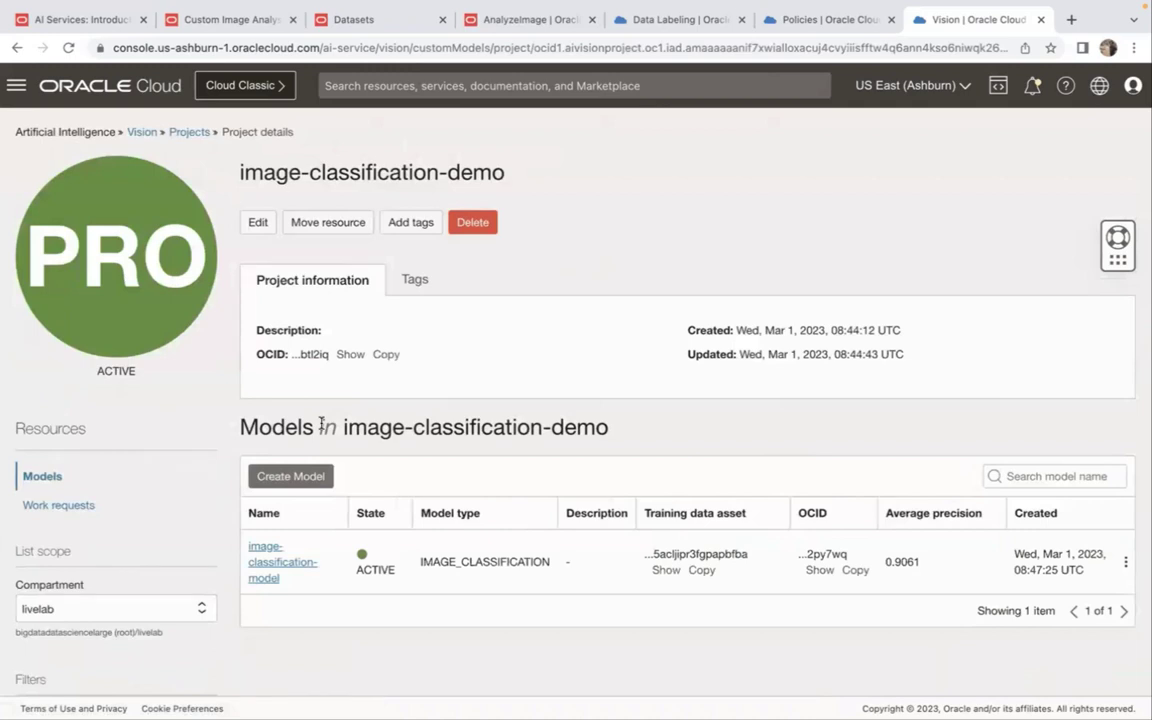